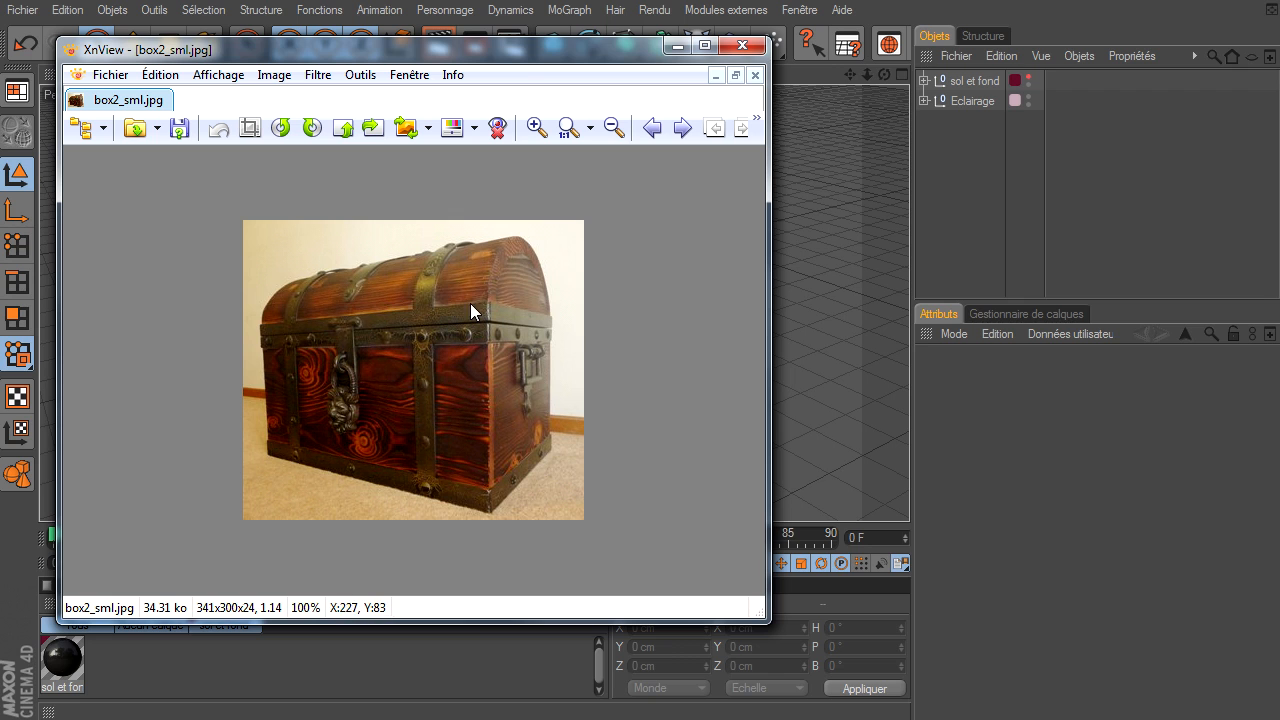
- Hide the "sol et fond" and "Eclairage" layers from the object manager and render the empty perspective view
click(677, 45)
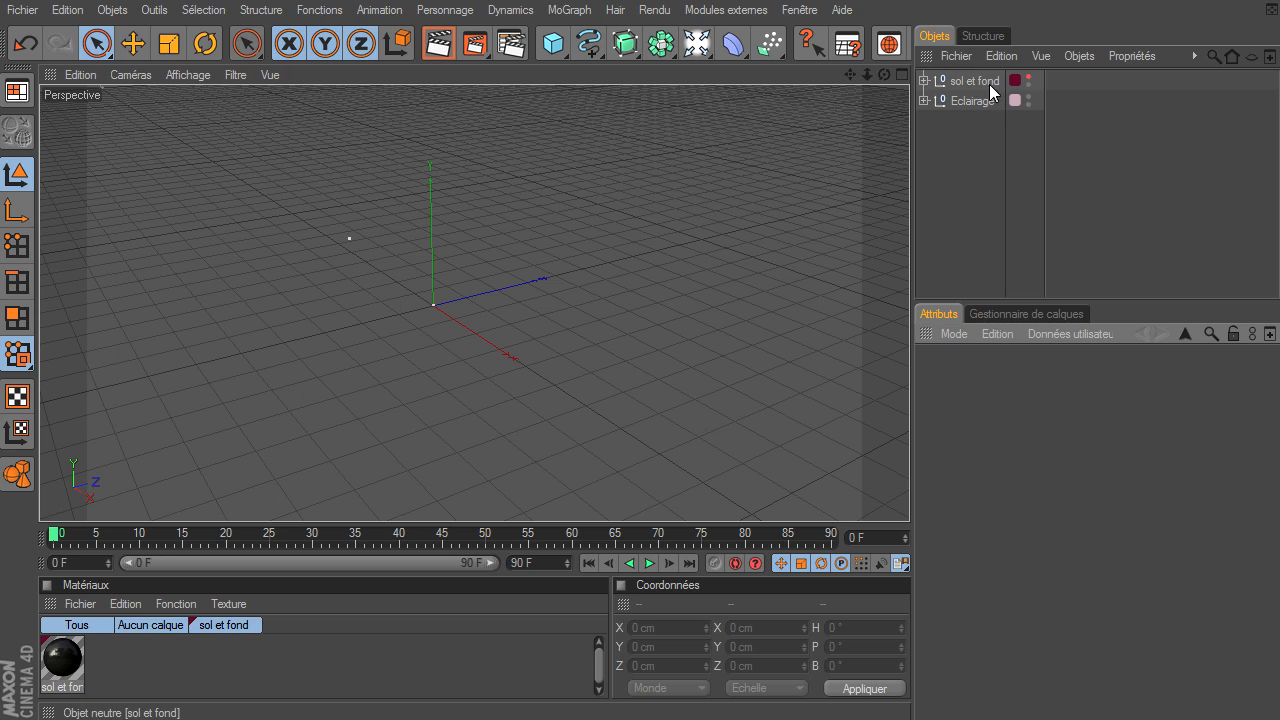
click(1033, 314)
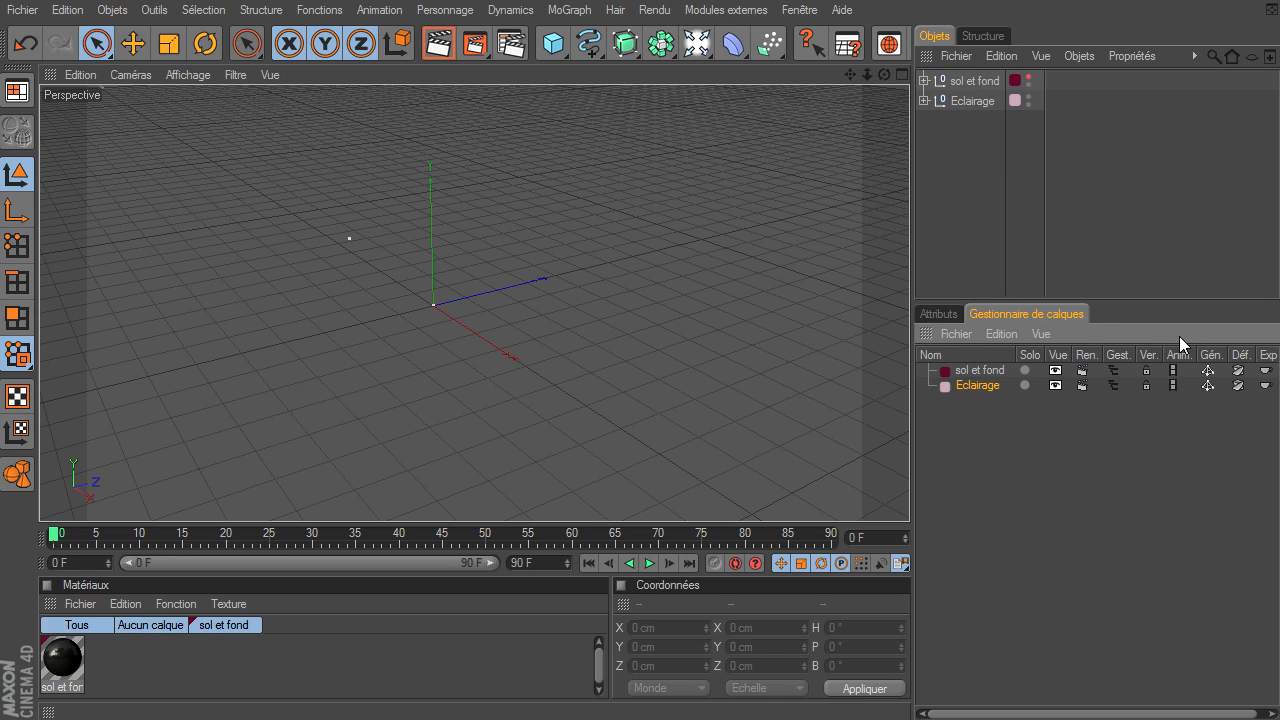
click(1112, 371)
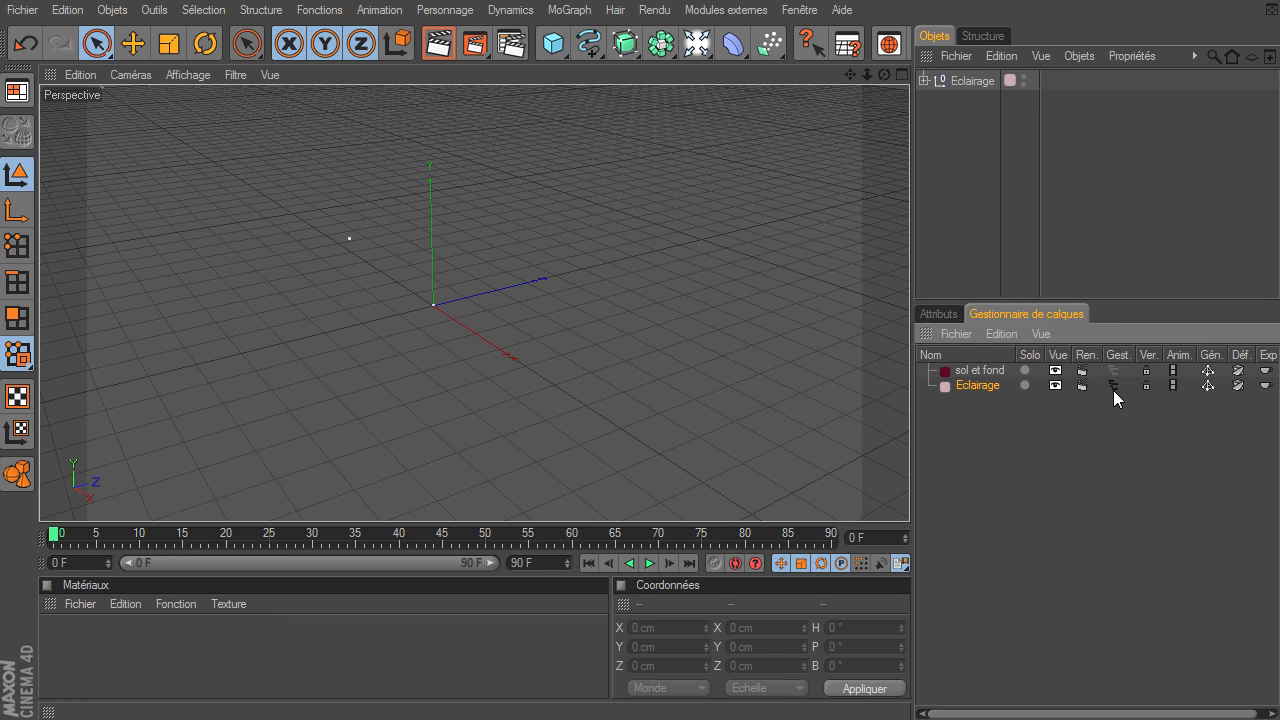
click(1113, 385)
click(947, 317)
click(443, 44)
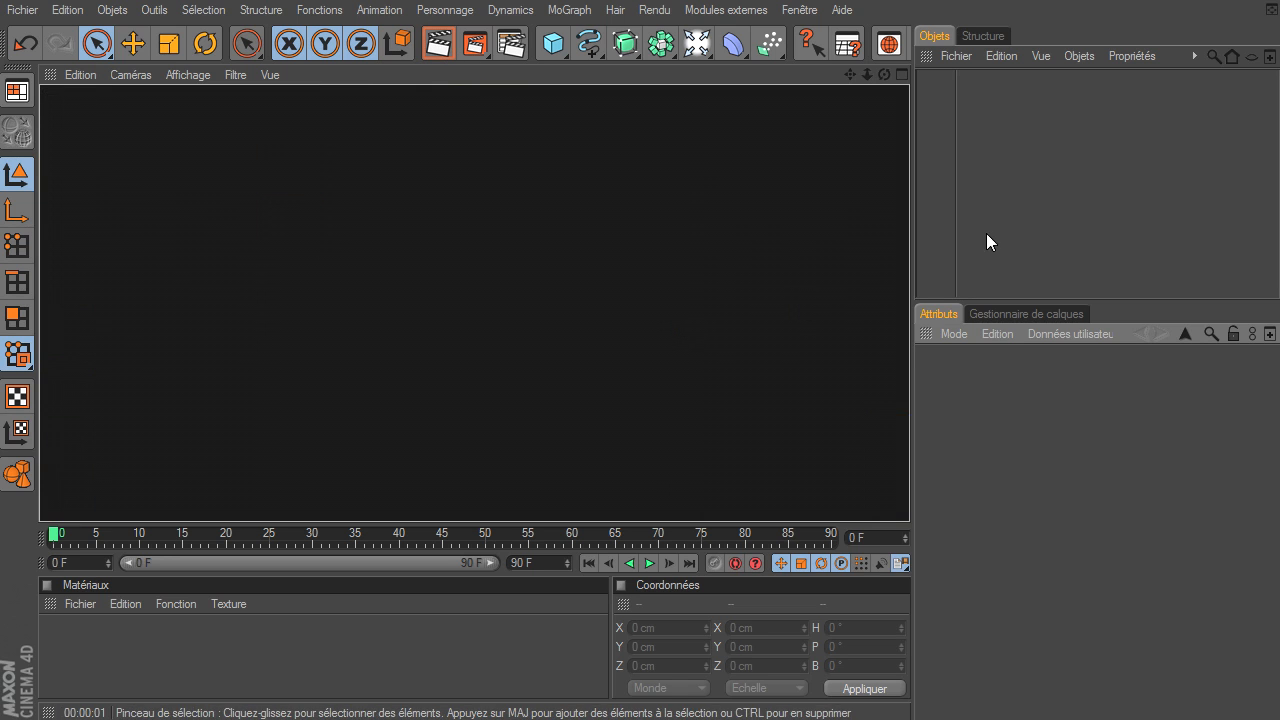
click(1016, 240)
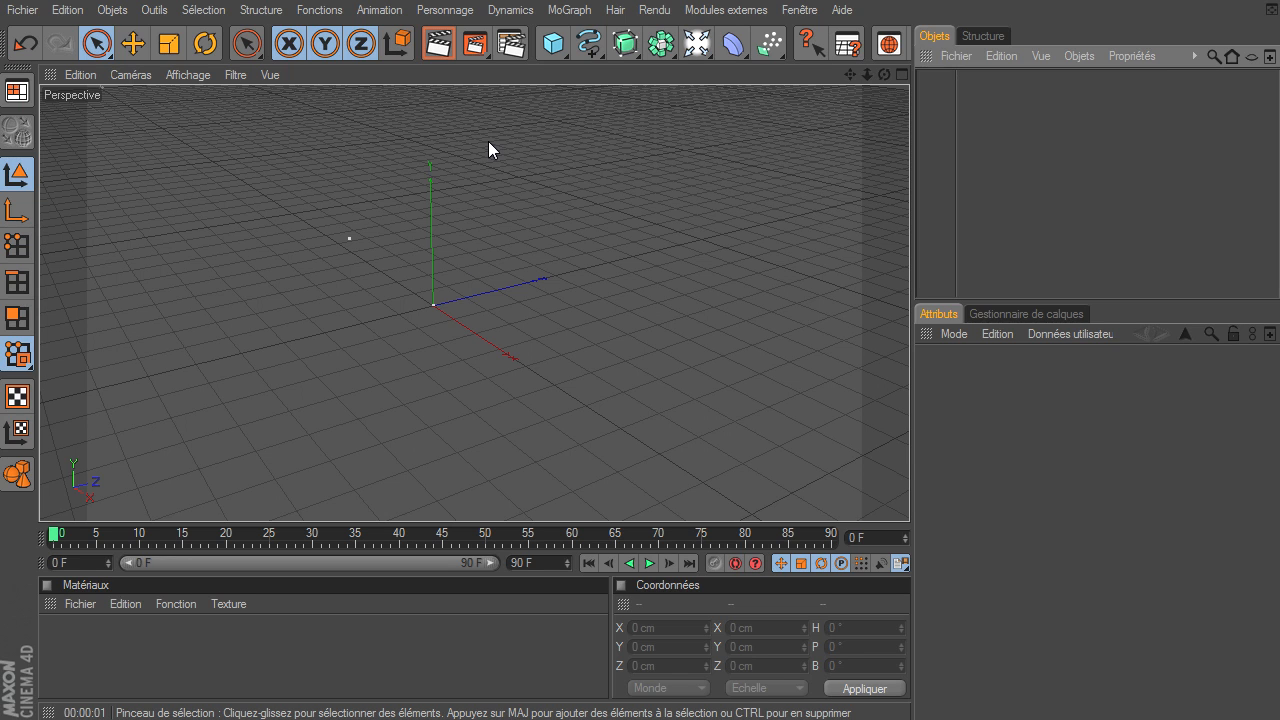
drag(550, 45, 1014, 69)
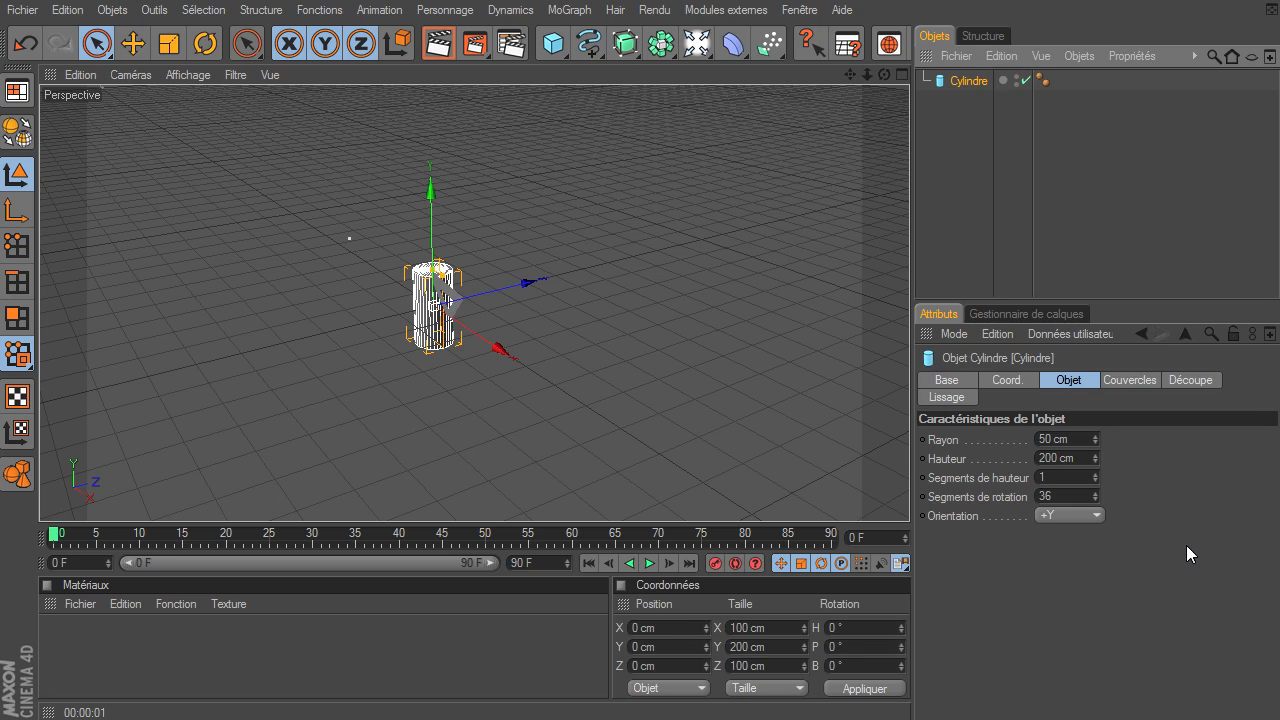
click(1082, 515)
click(1069, 610)
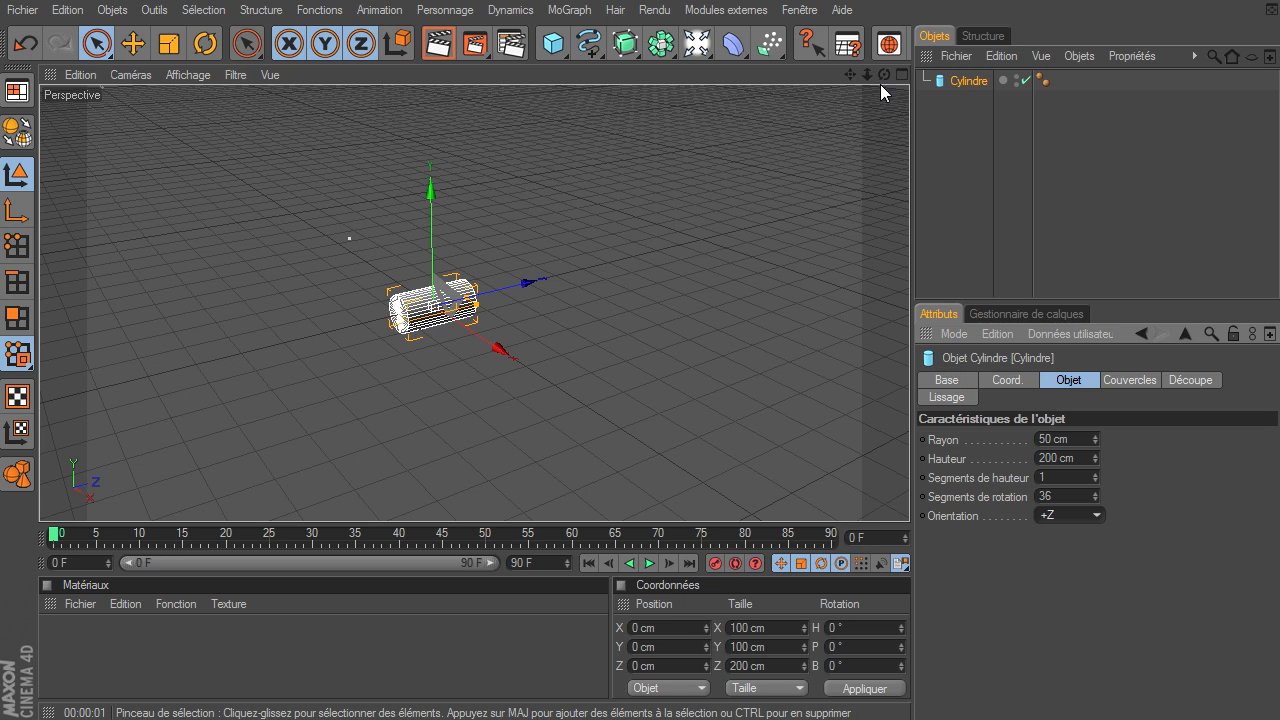
drag(886, 77, 900, 90)
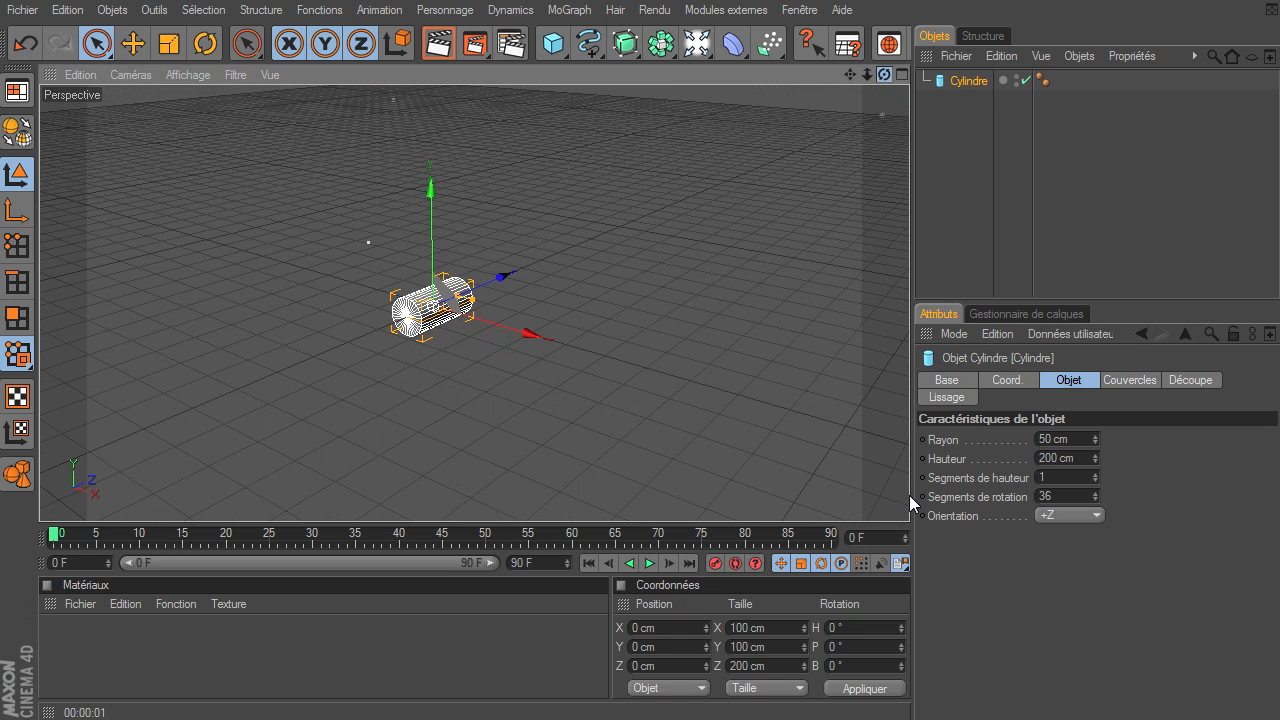
click(936, 135)
click(983, 84)
key(Delete)
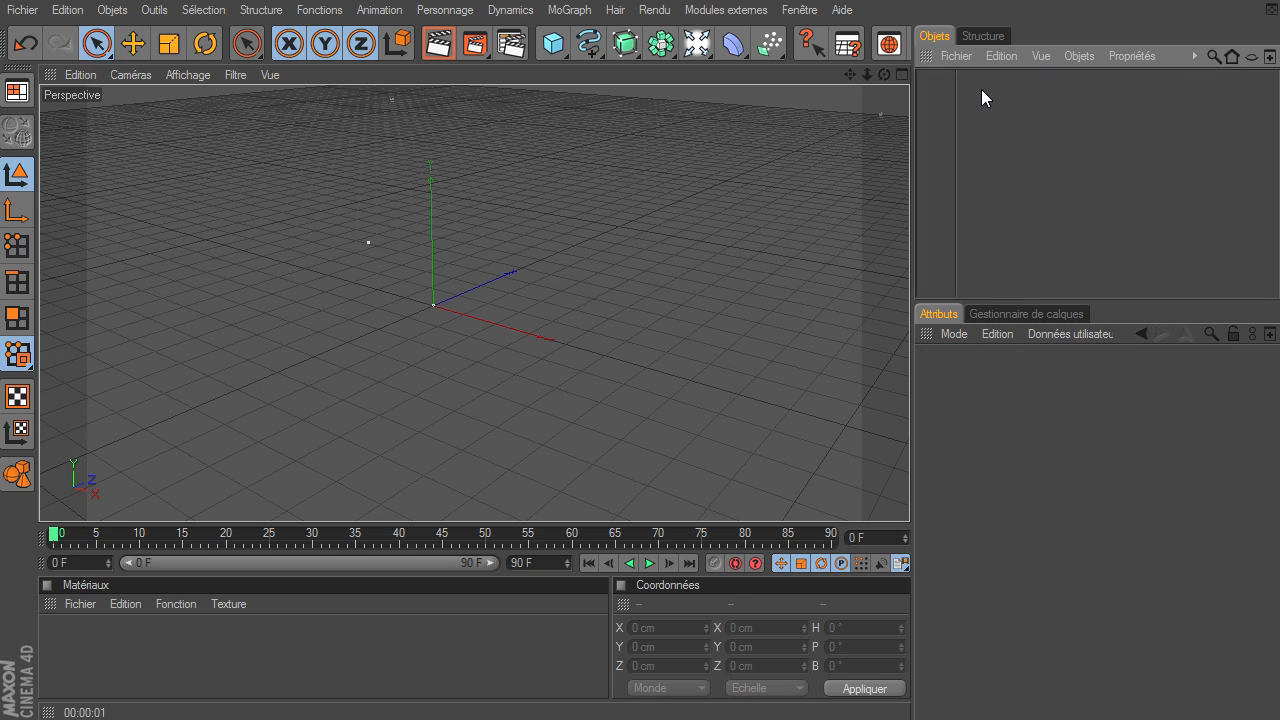
- Add a Tube primitive oriented along +Z with a height of 300 cm
click(552, 48)
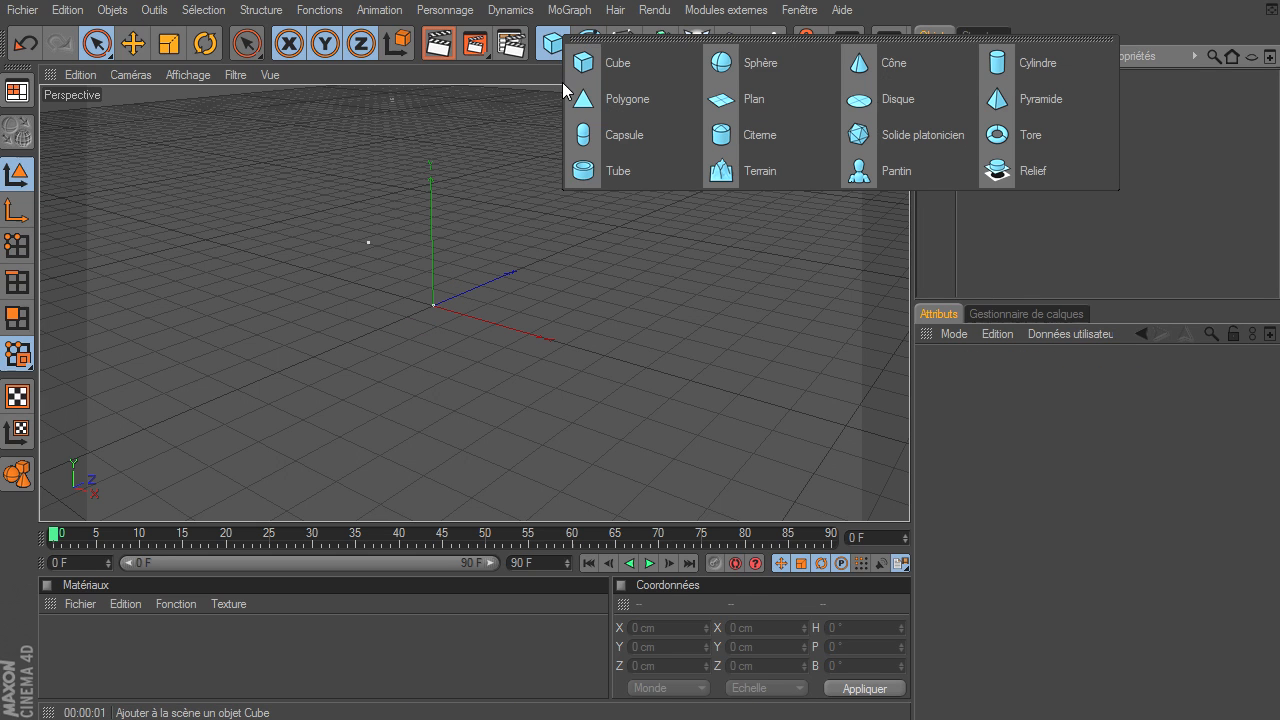
click(628, 170)
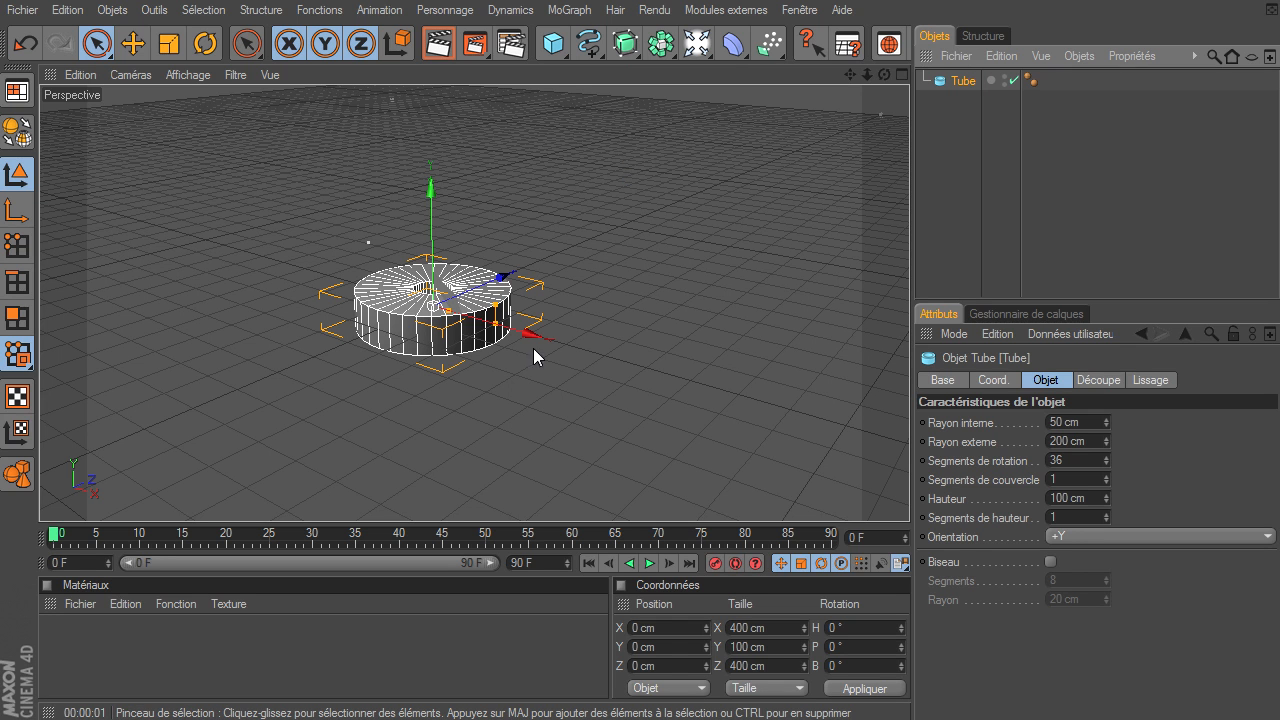
click(1073, 538)
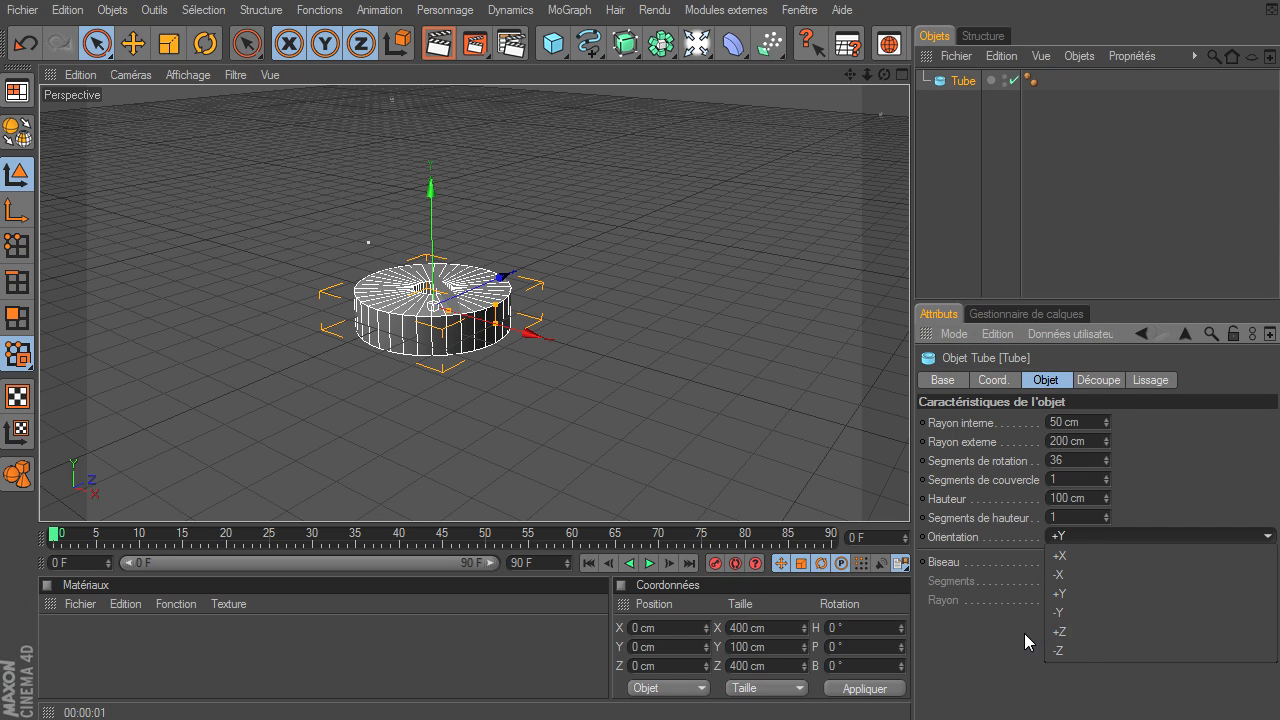
click(1164, 630)
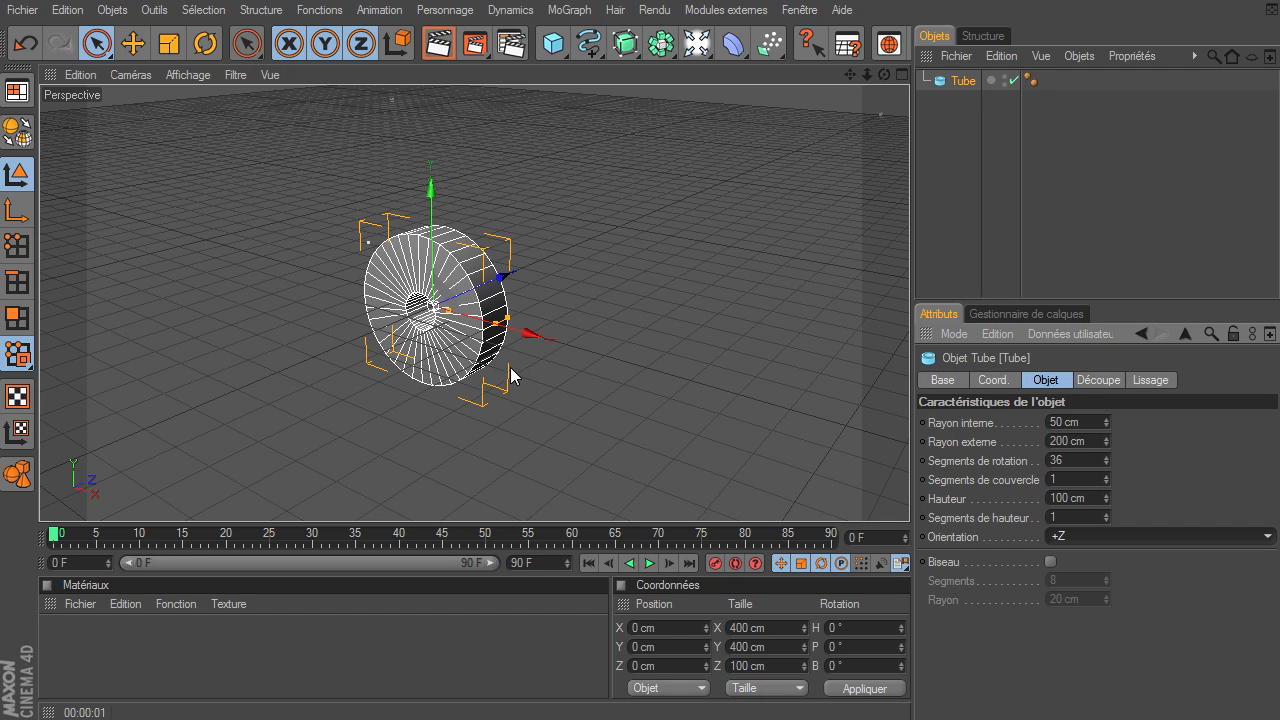
click(1093, 496)
text(300)
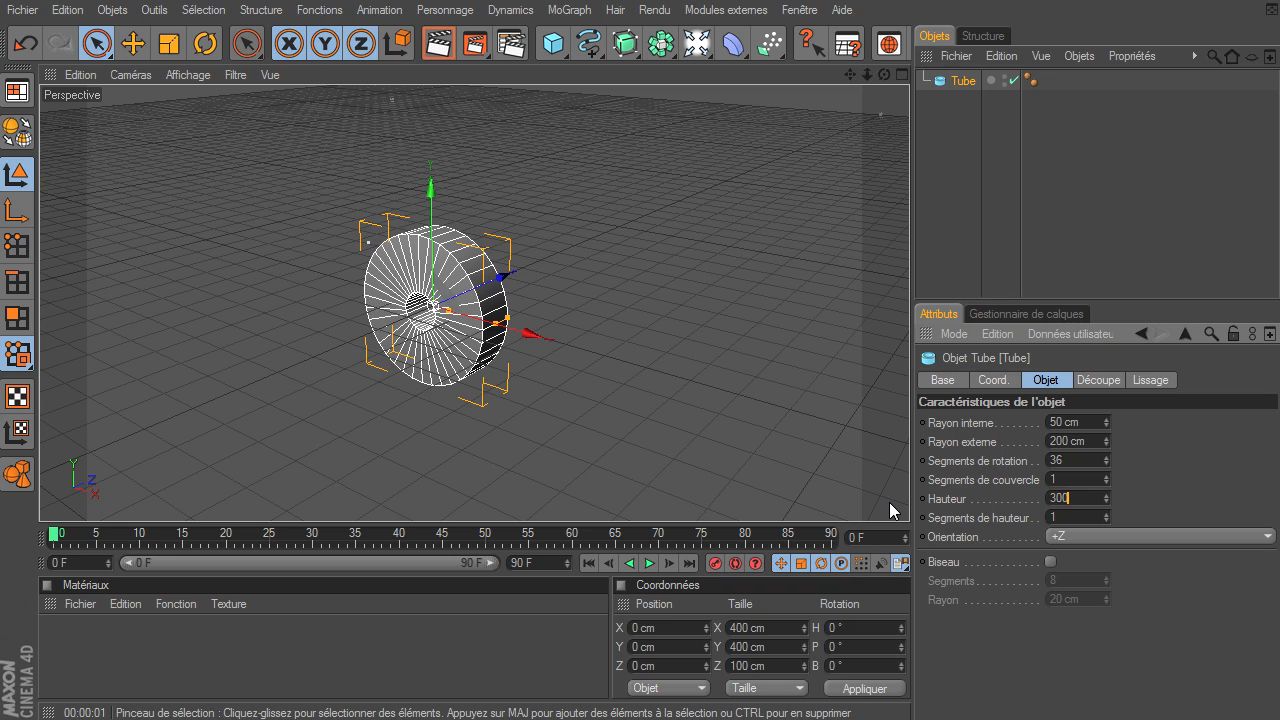
key(Return)
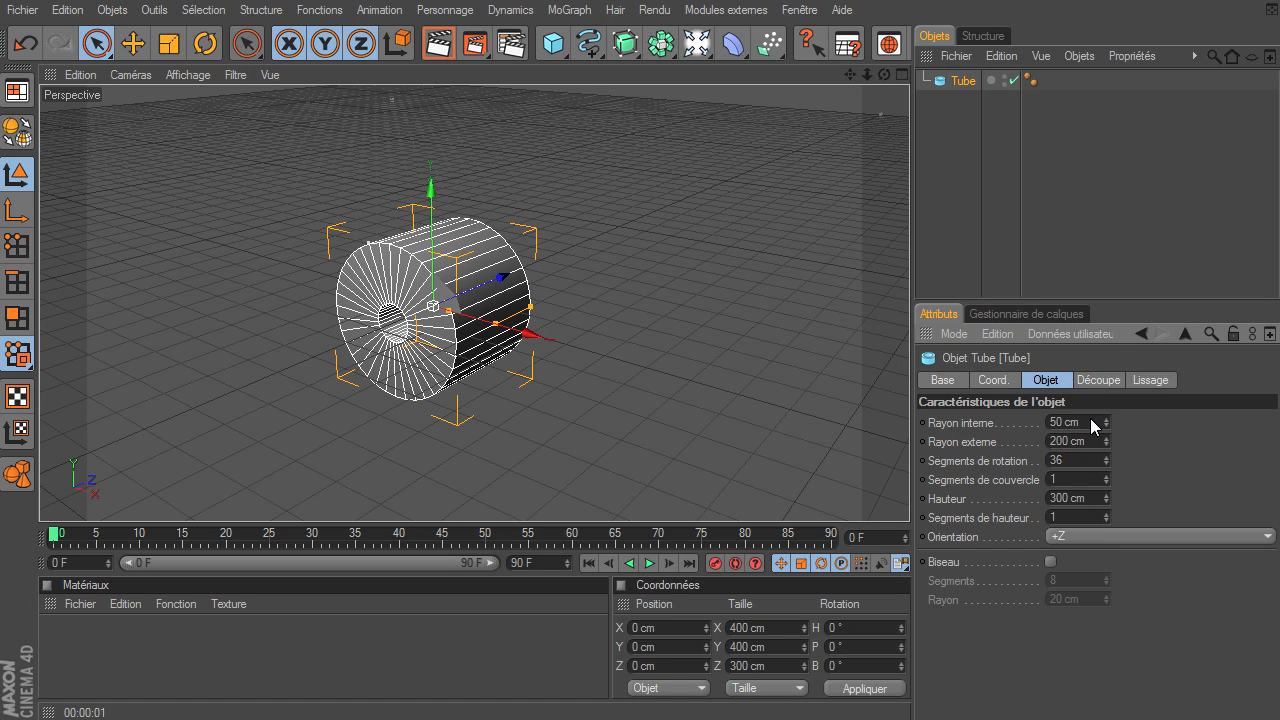
- Set the tube's outer radius to 100 cm and its inner radius to 95 cm
double_click(1065, 422)
click(1086, 446)
key(Return)
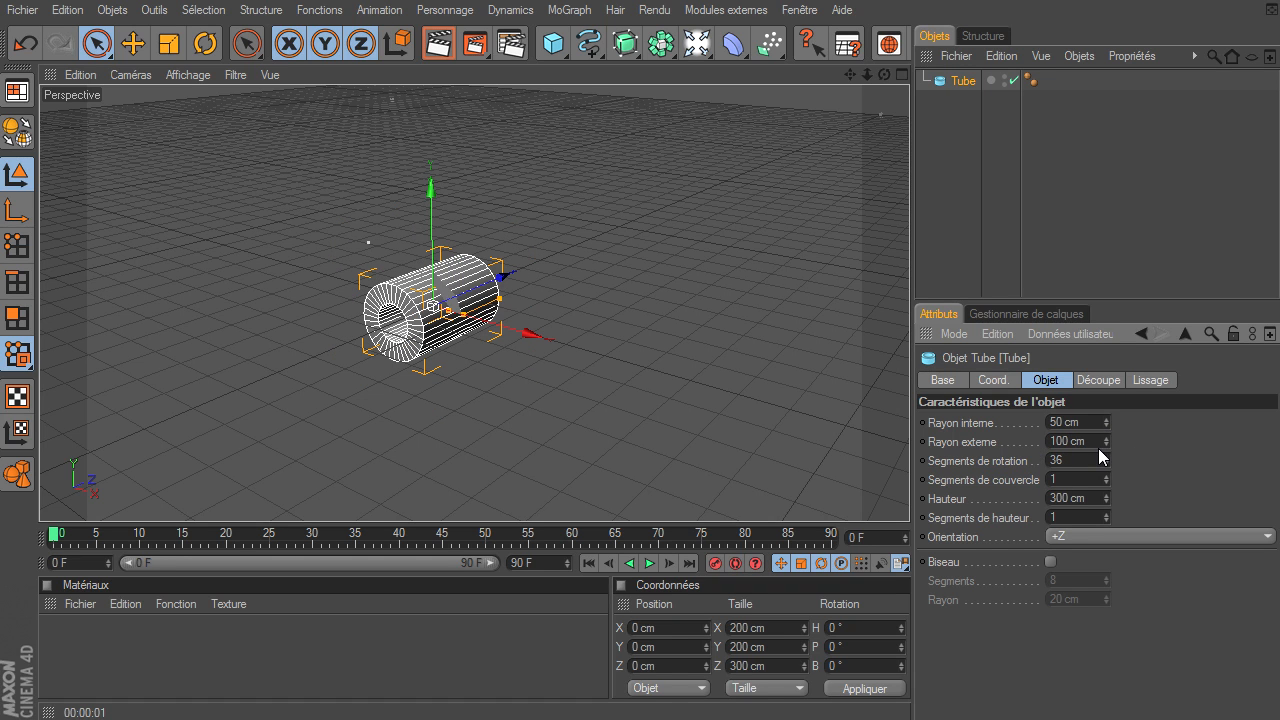
click(1060, 442)
click(1090, 421)
text(95)
key(Return)
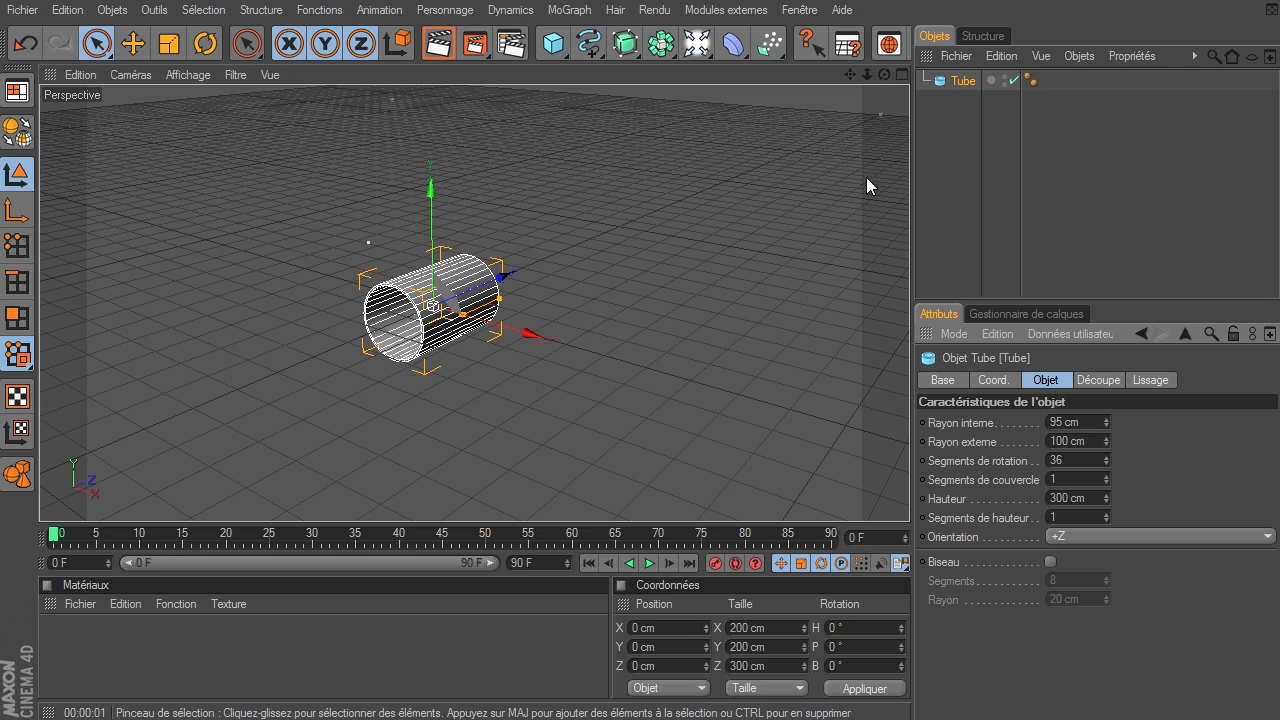
- Enable slicing (Découpe) on the tube from 0° to -180° to keep only its upper half
click(952, 81)
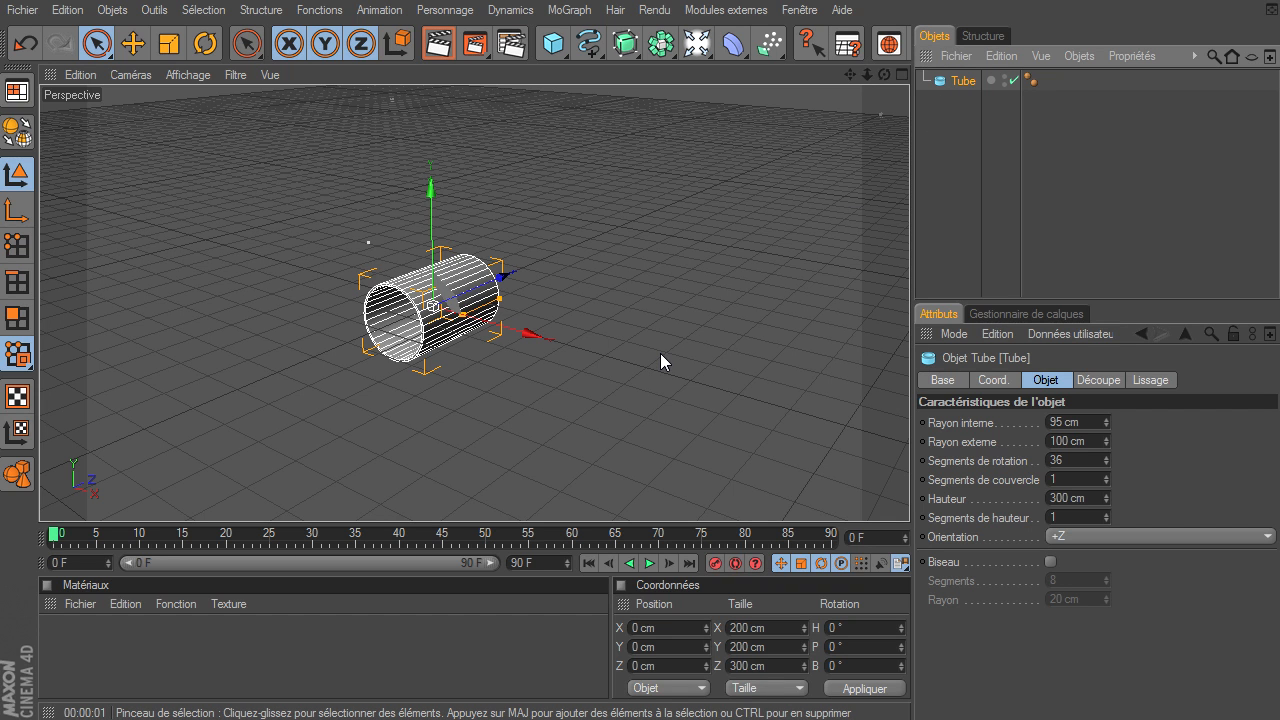
key(h)
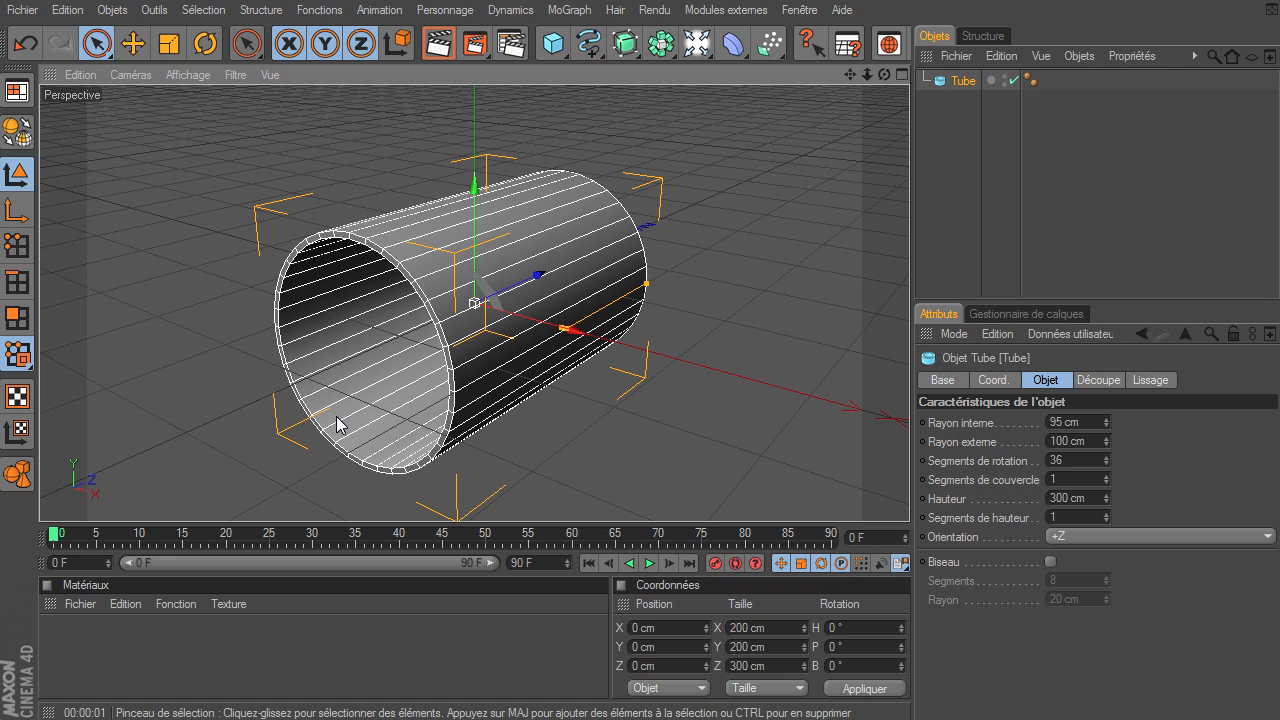
click(1114, 380)
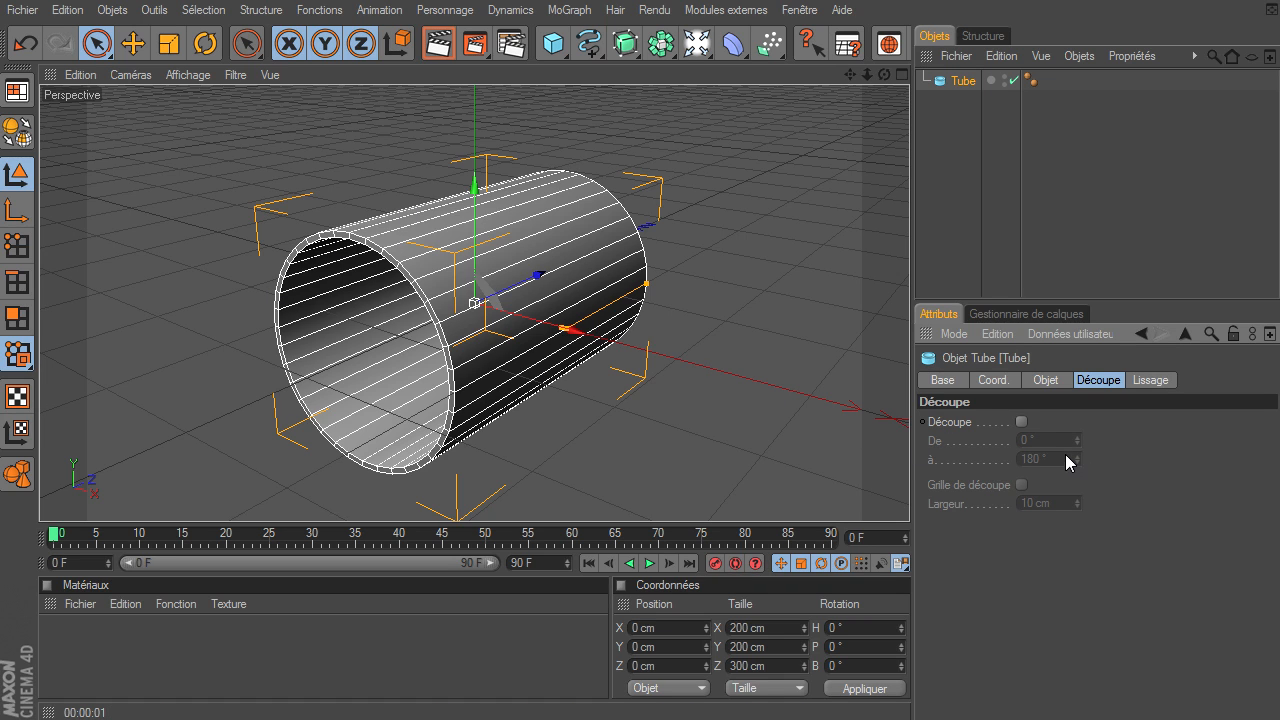
click(1021, 422)
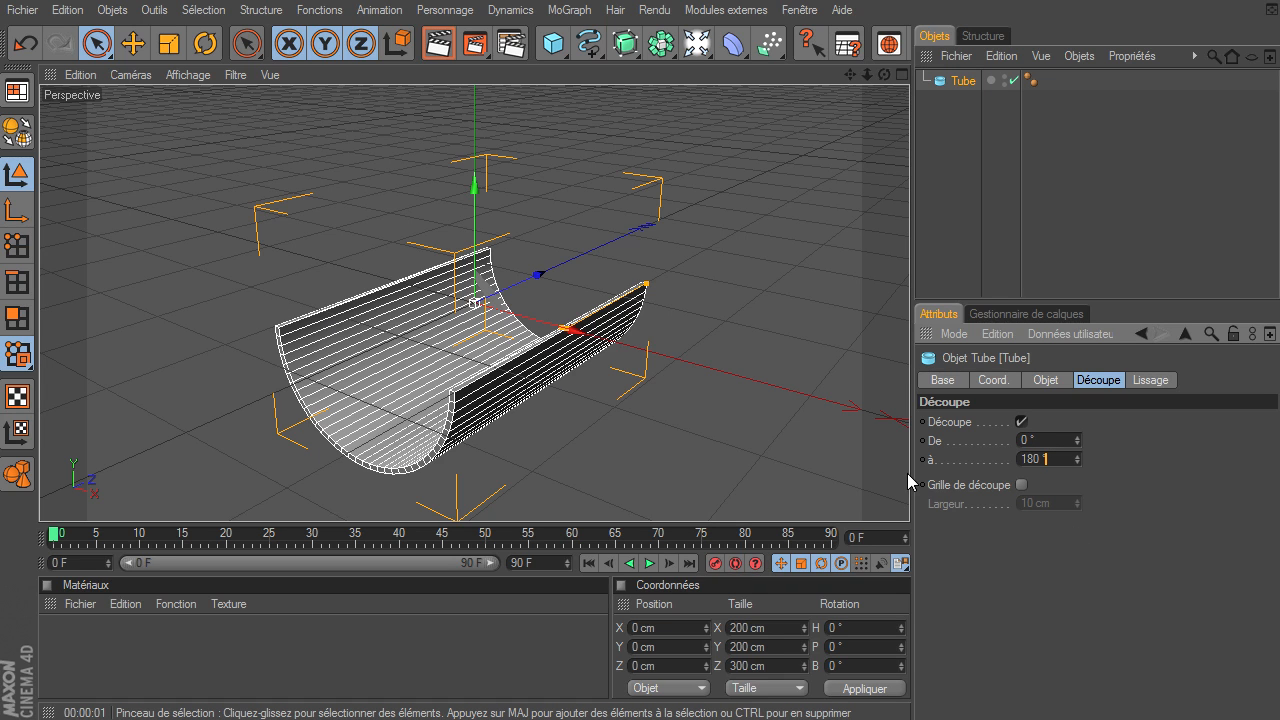
click(1062, 440)
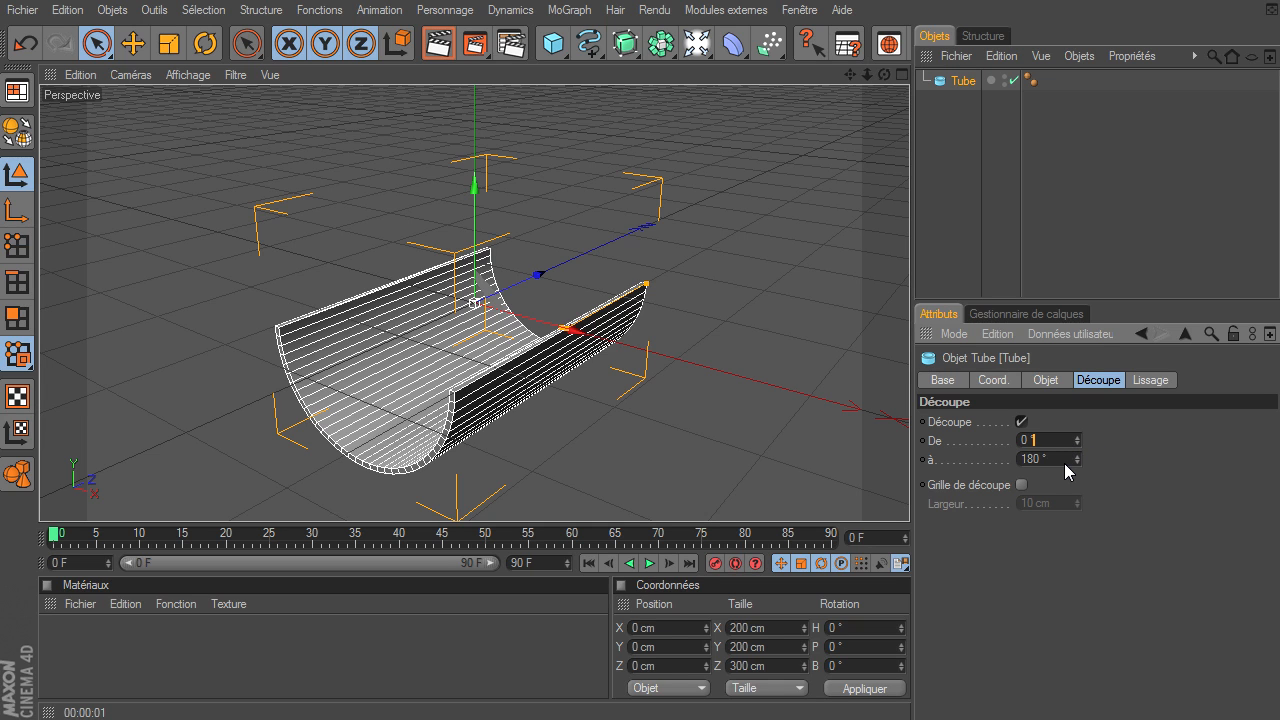
key(Home)
text(-)
key(Return)
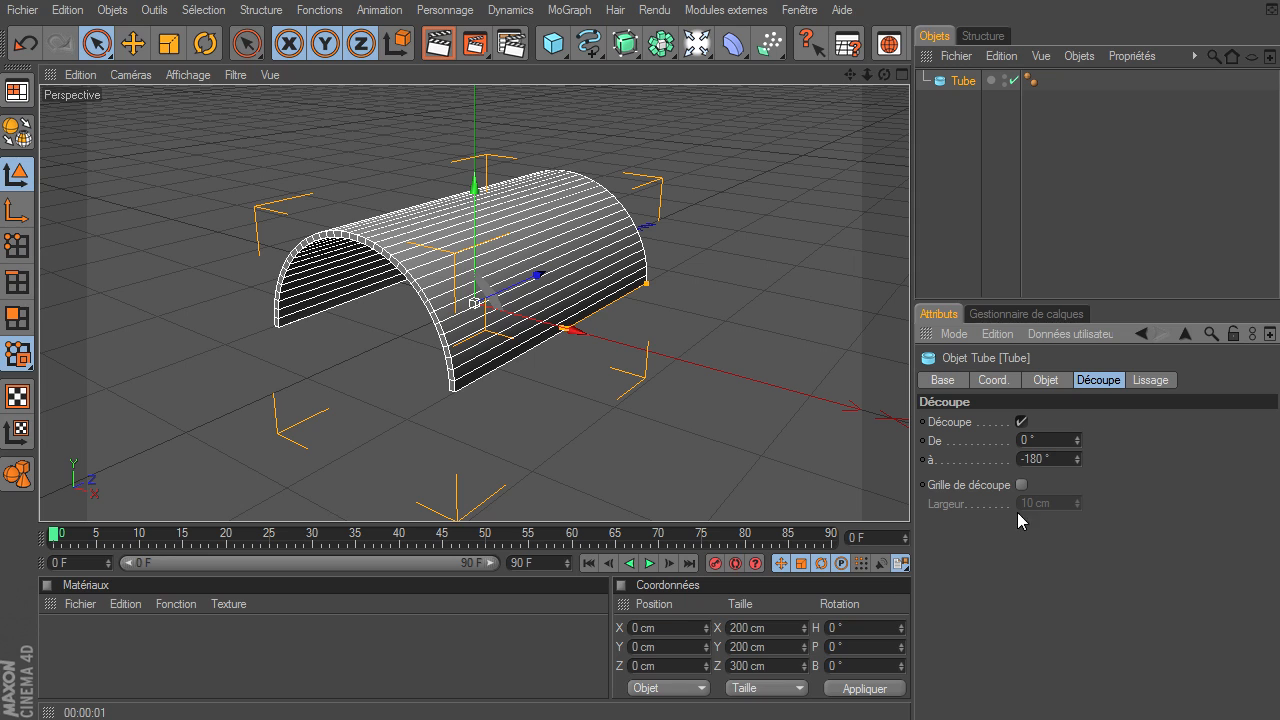
- Add a Cylinder primitive at the tube's centre and orient it along +Z
mouse_move(884, 78)
mouse_down()
mouse_move(910, 503)
mouse_move(471, 297)
mouse_move(551, 309)
mouse_up()
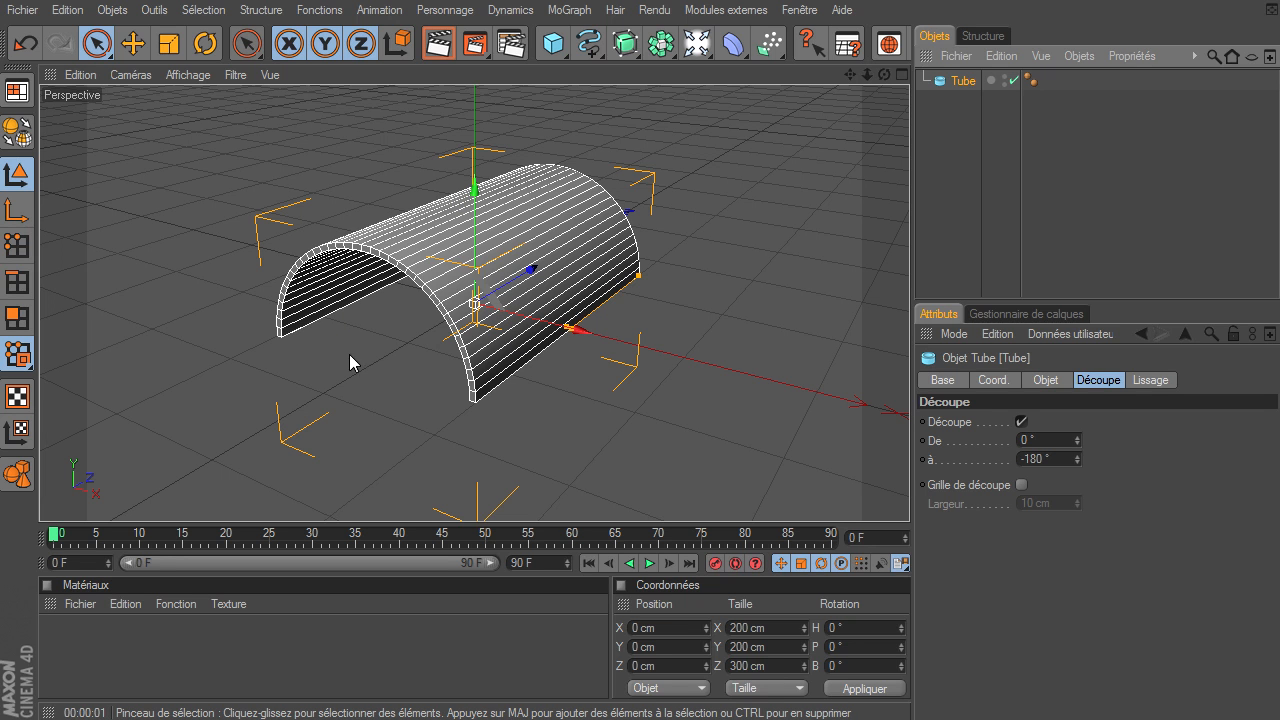
drag(884, 78, 910, 500)
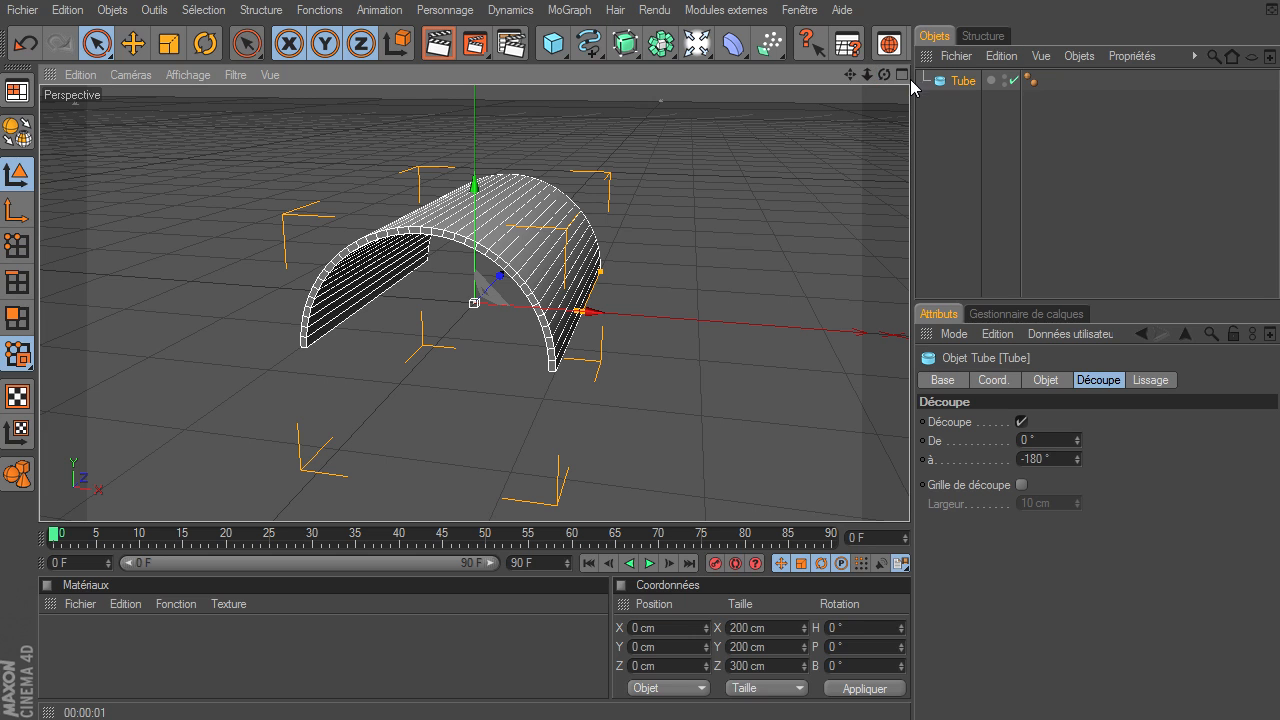
click(553, 43)
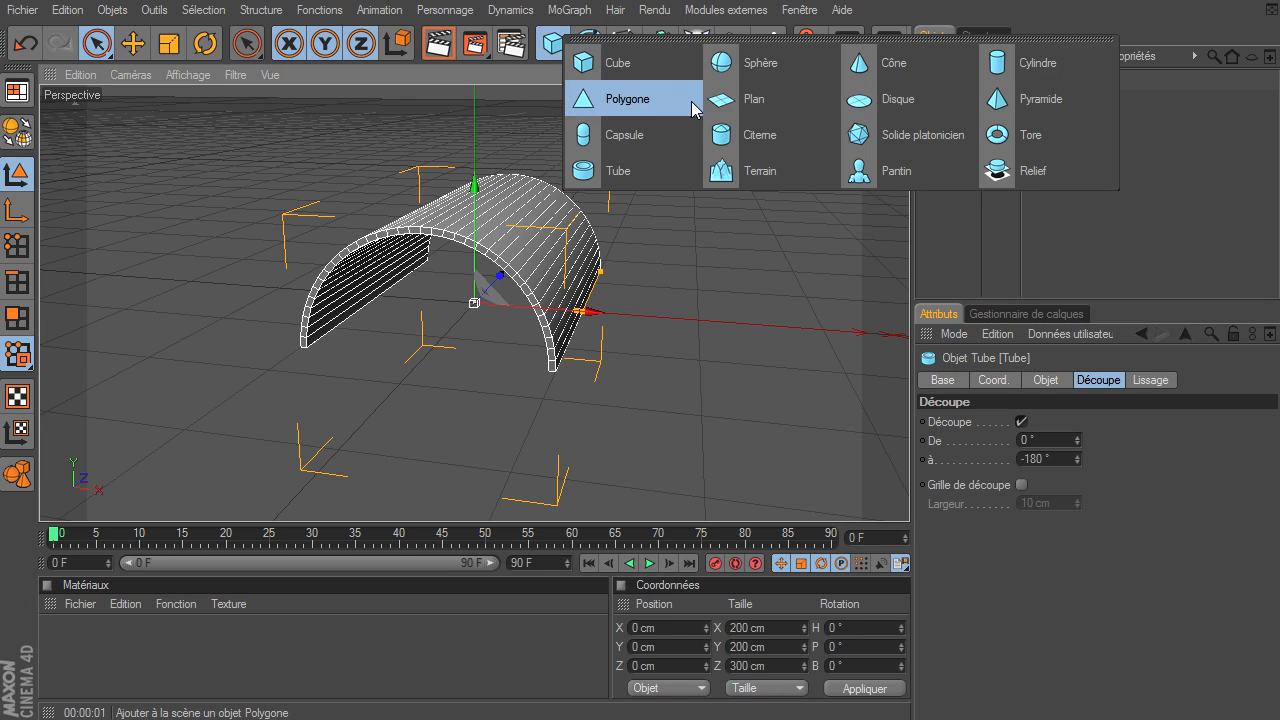
click(1070, 66)
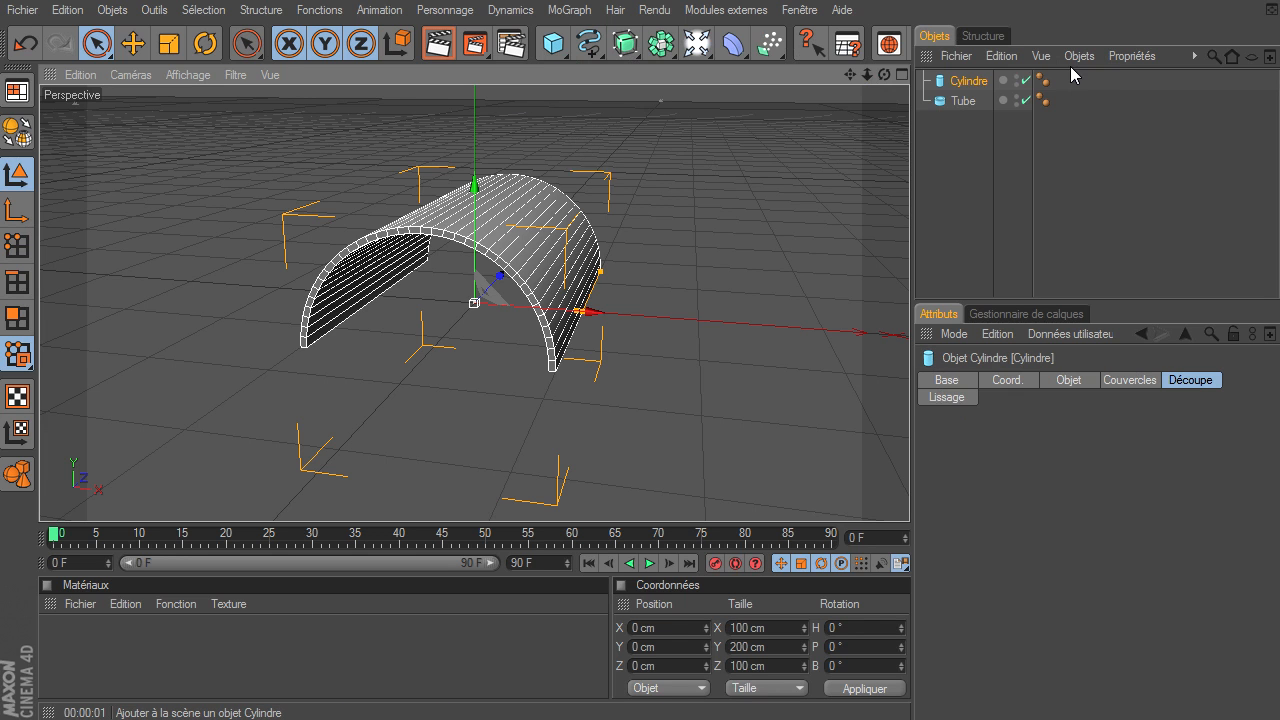
click(1065, 379)
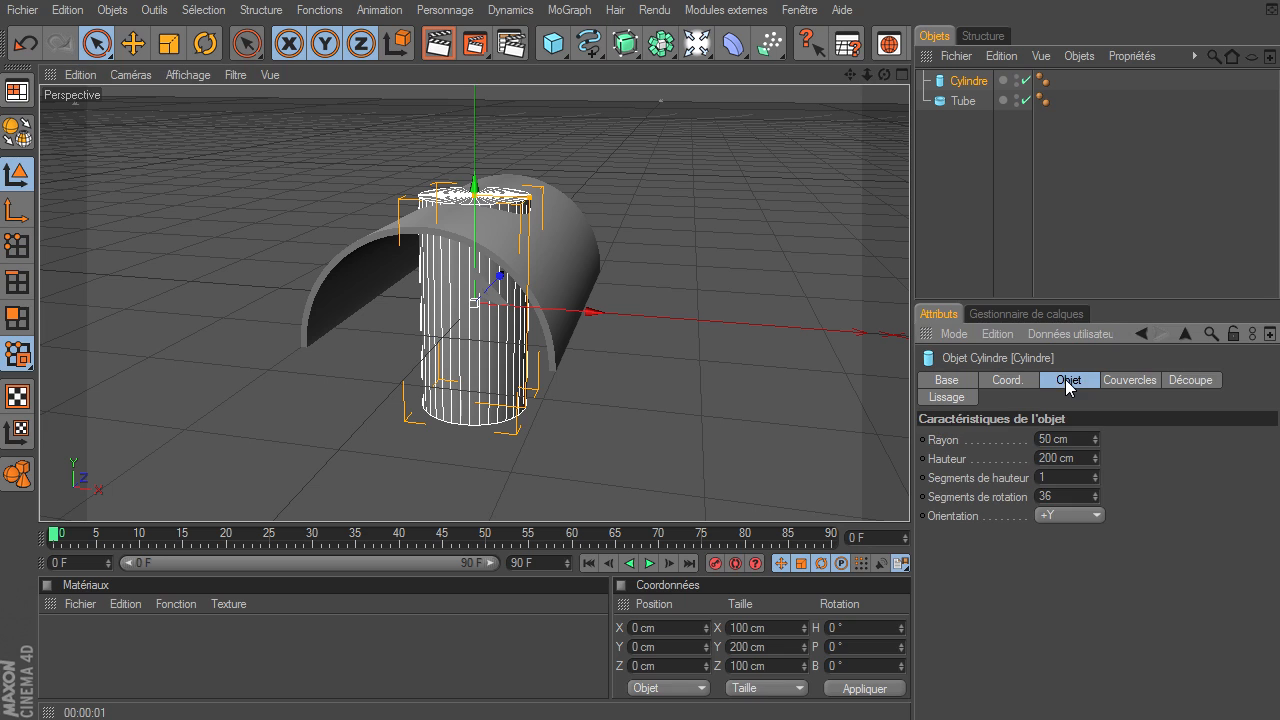
click(1067, 514)
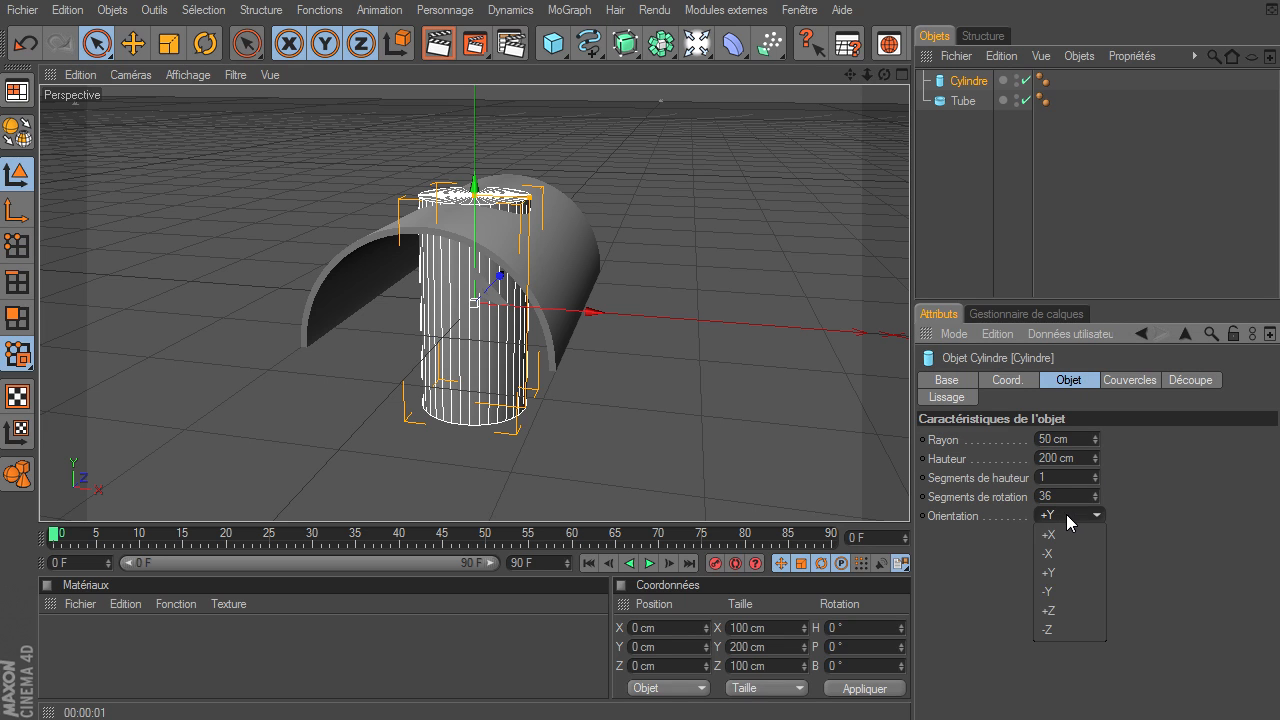
click(1048, 611)
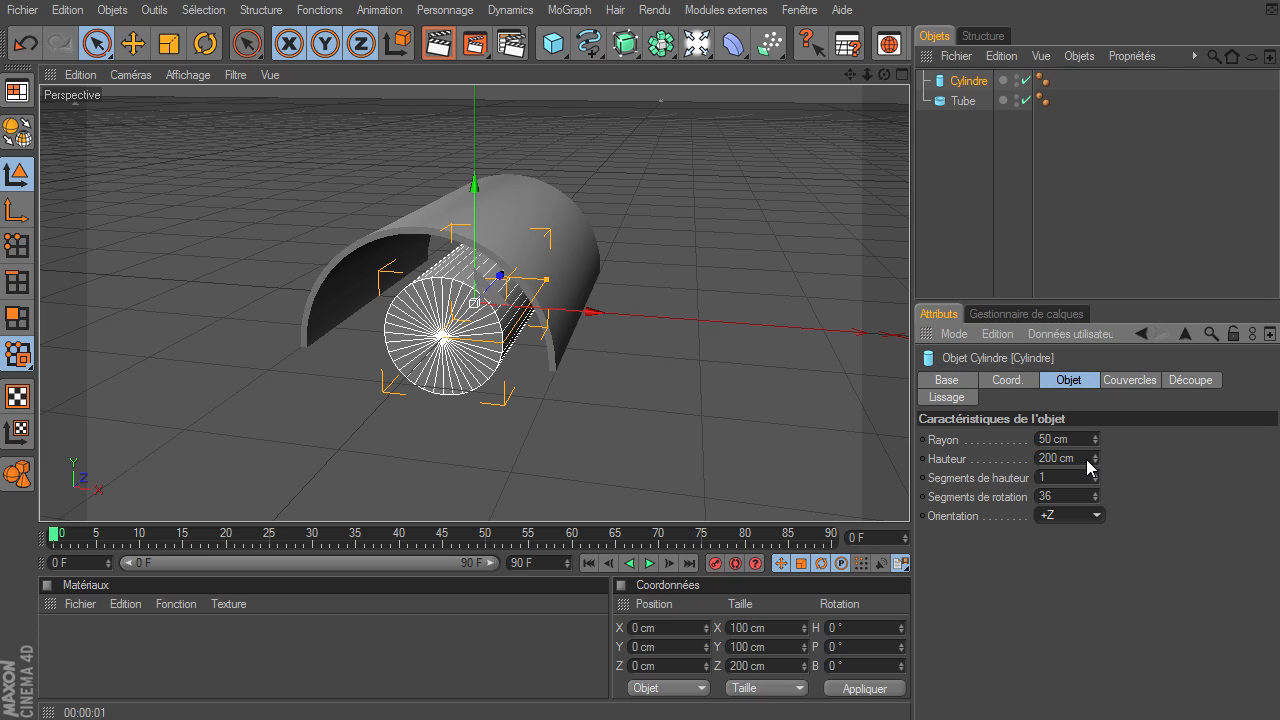
- Set the cylinder's height to 4 cm and its radius to 95 cm to match the tube's inner radius
click(1060, 458)
text(4)
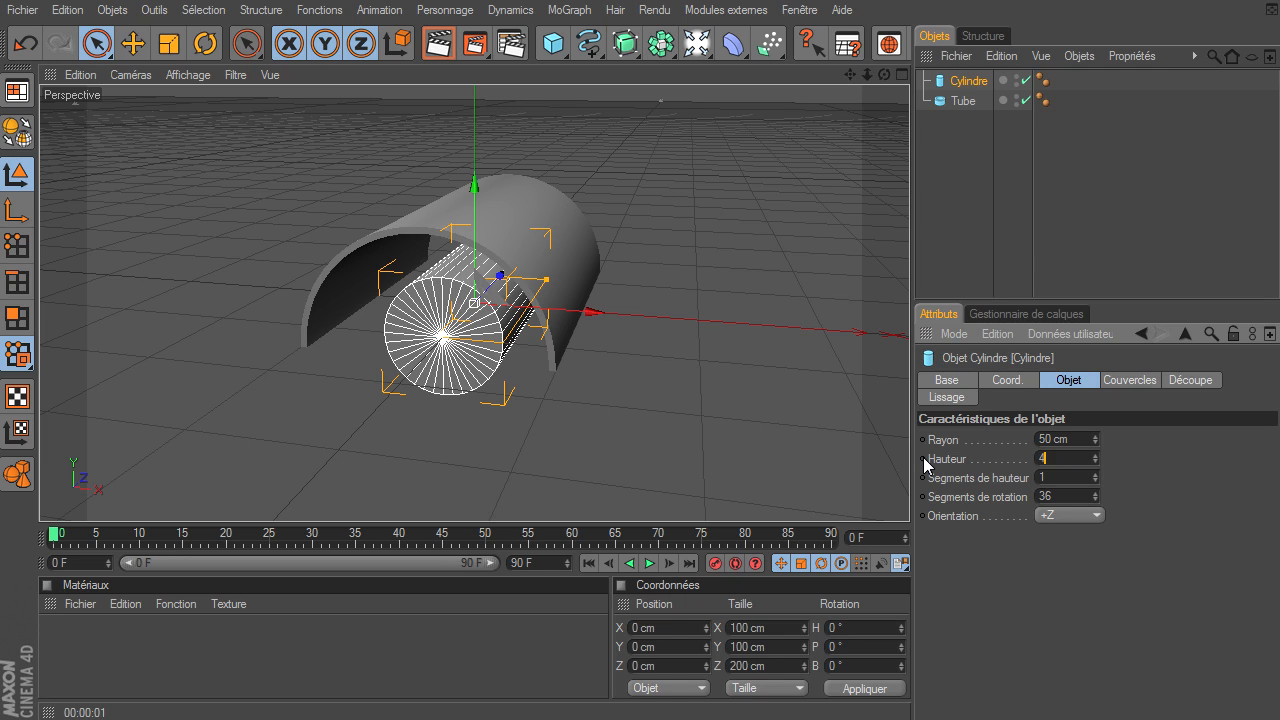
key(Return)
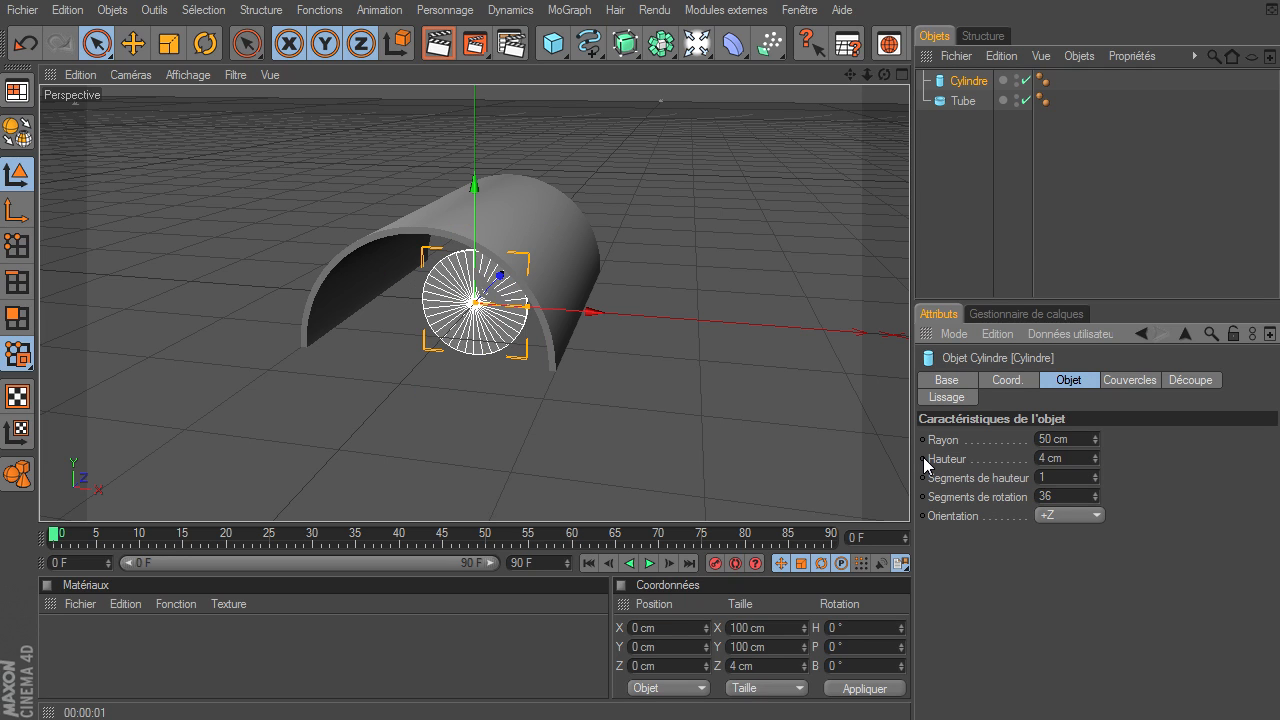
click(1084, 442)
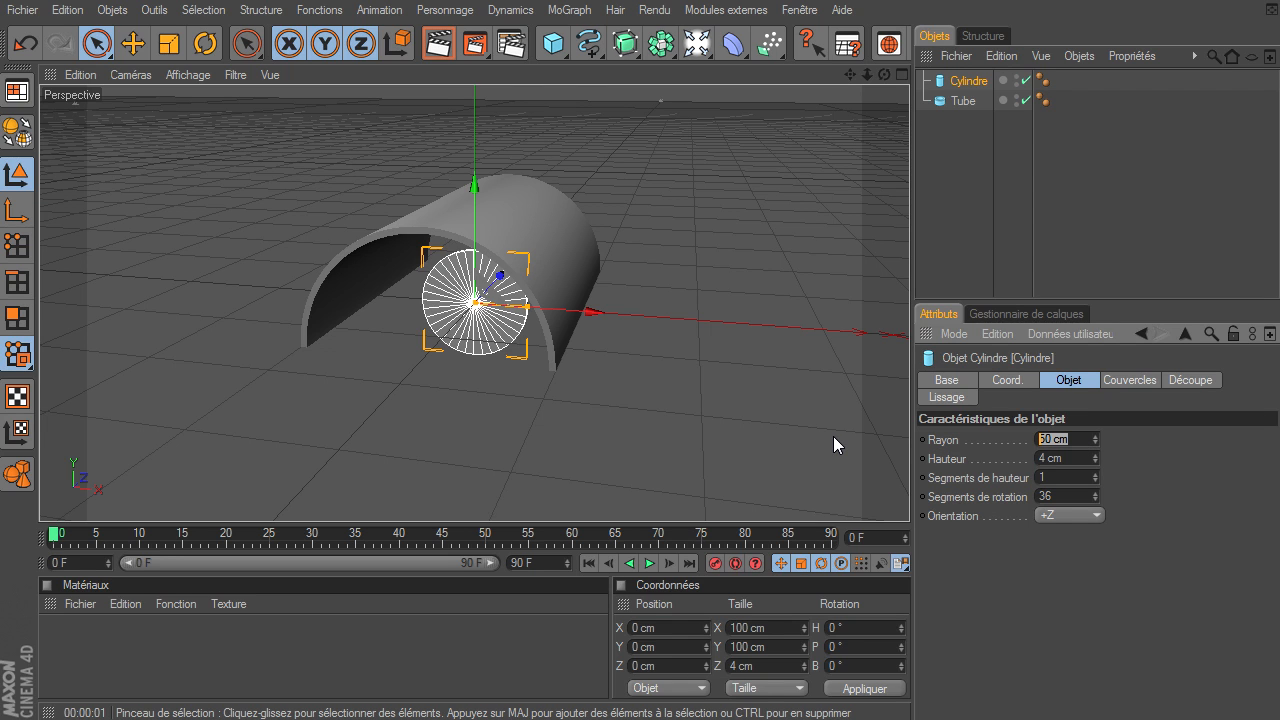
text(95)
key(Return)
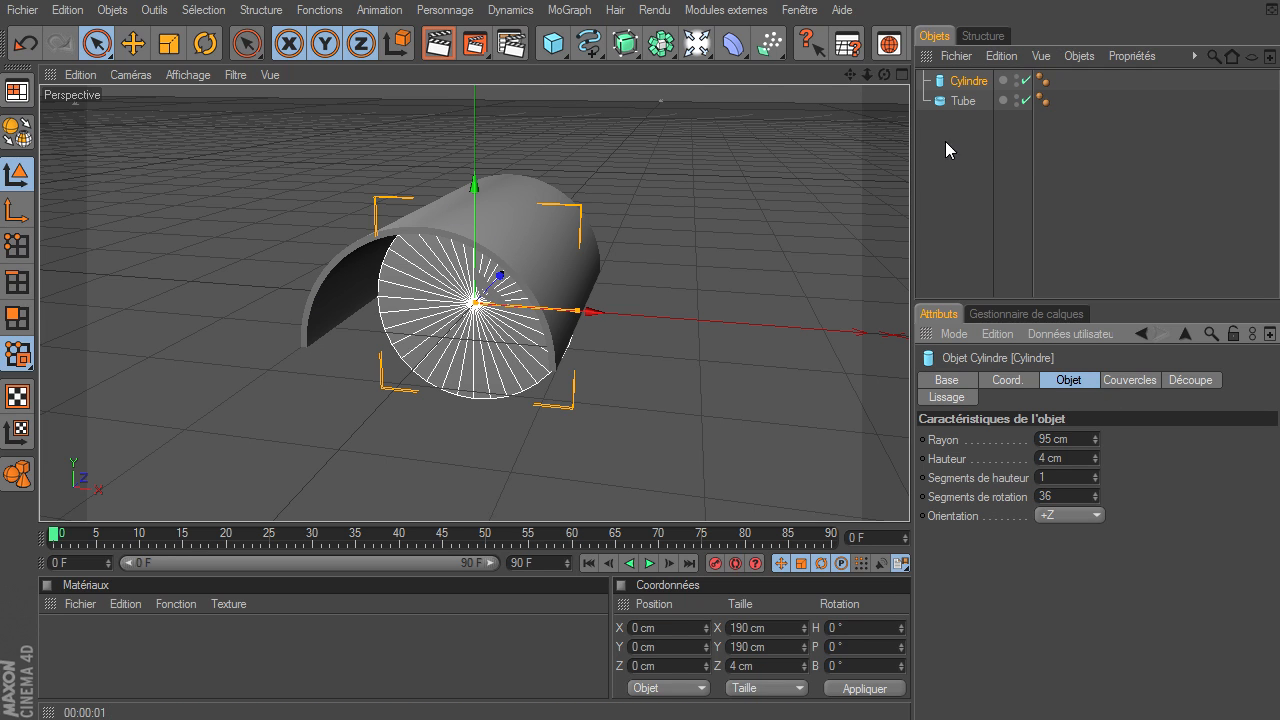
- Enable slicing (Découpe) on the cylinder from 0° to -180° to keep only its upper half
click(1190, 382)
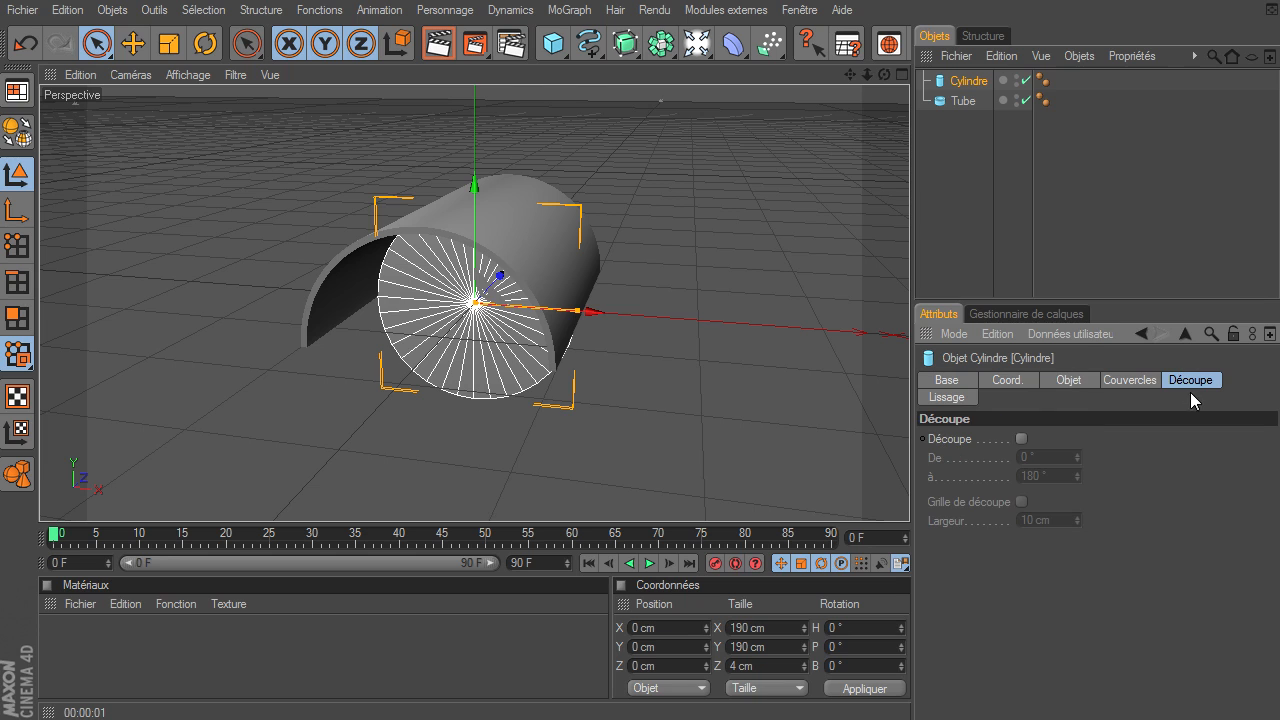
click(1023, 439)
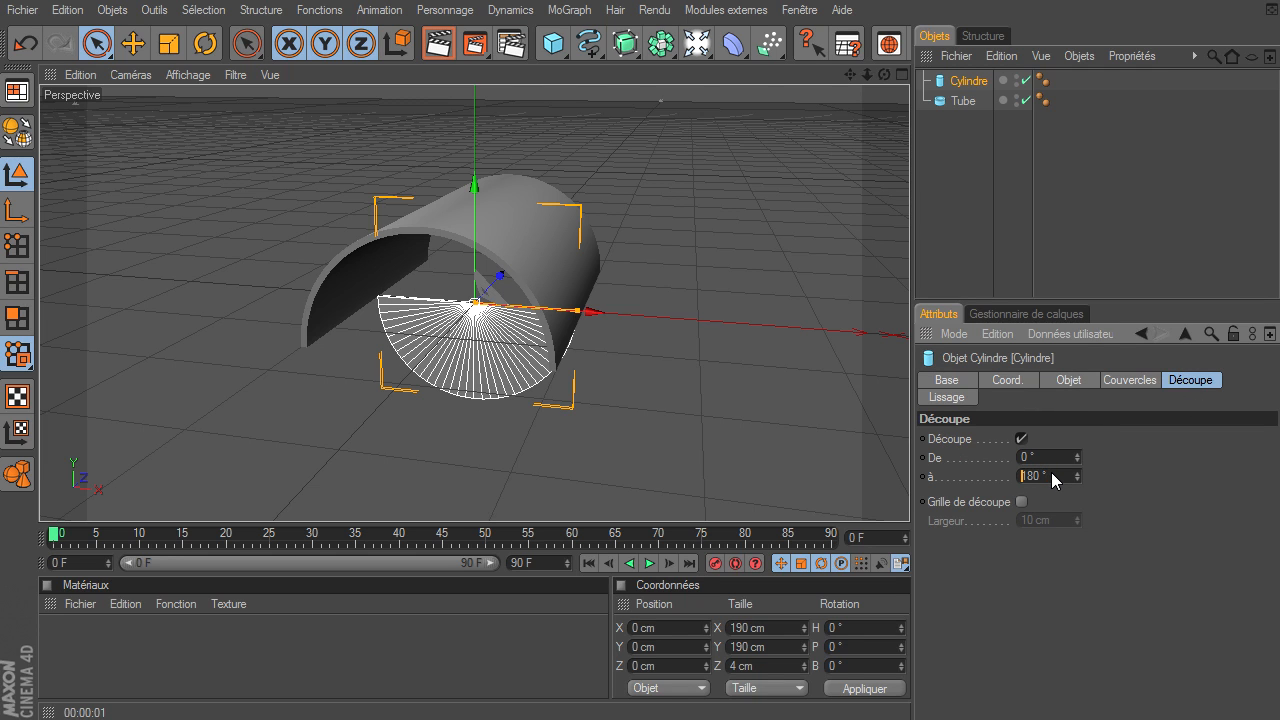
text(-)
key(Return)
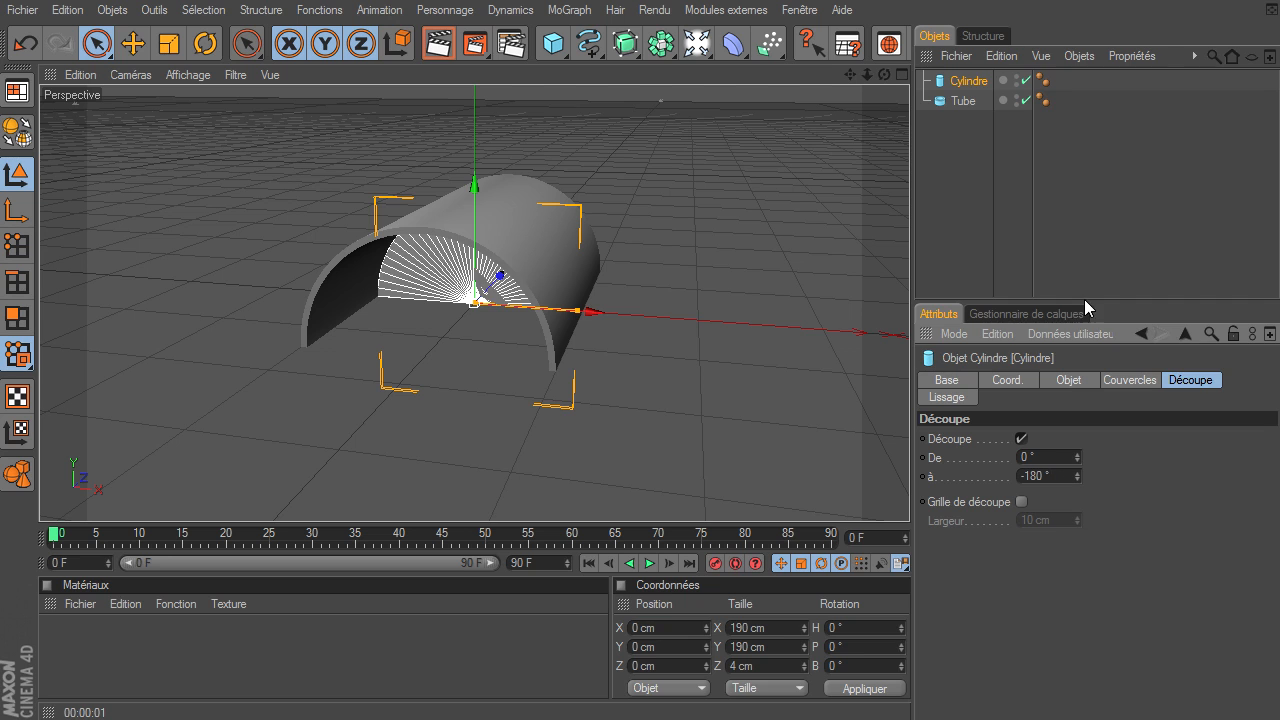
click(972, 217)
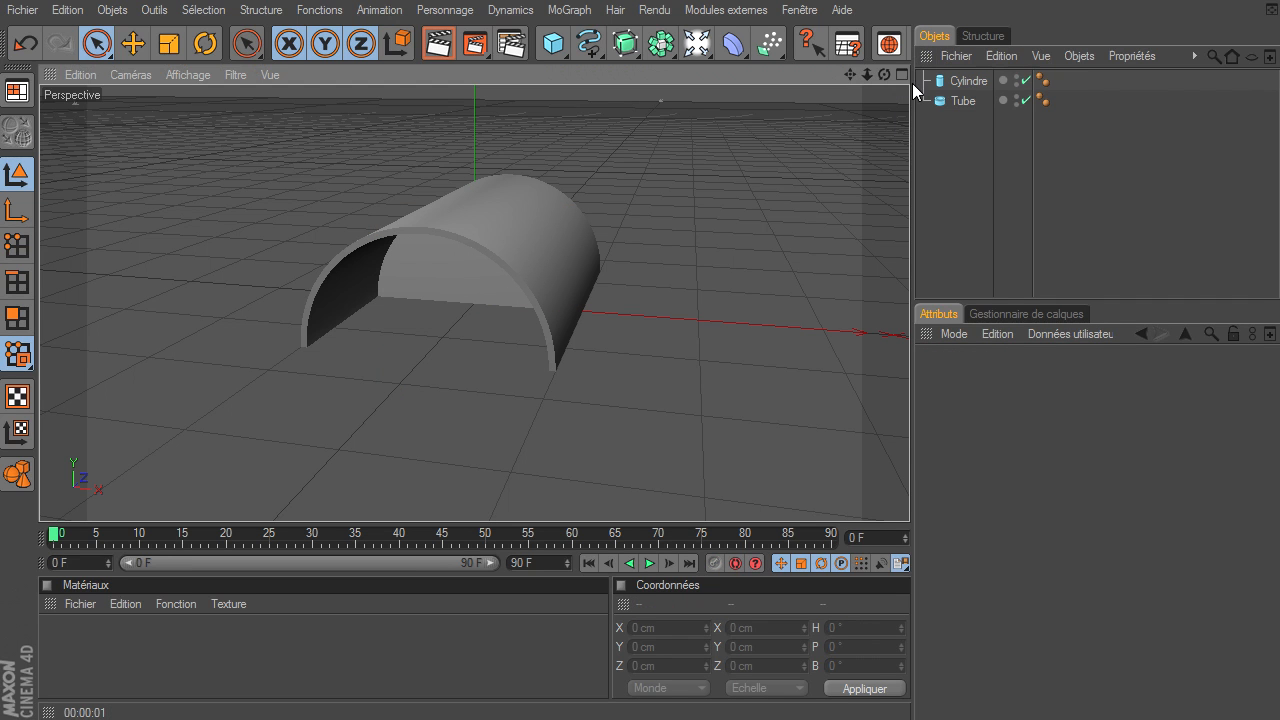
- Move the half-disc cylinder to the tube's open end at Z -148 cm and render the view to check the fit
drag(878, 75, 703, 176)
click(965, 81)
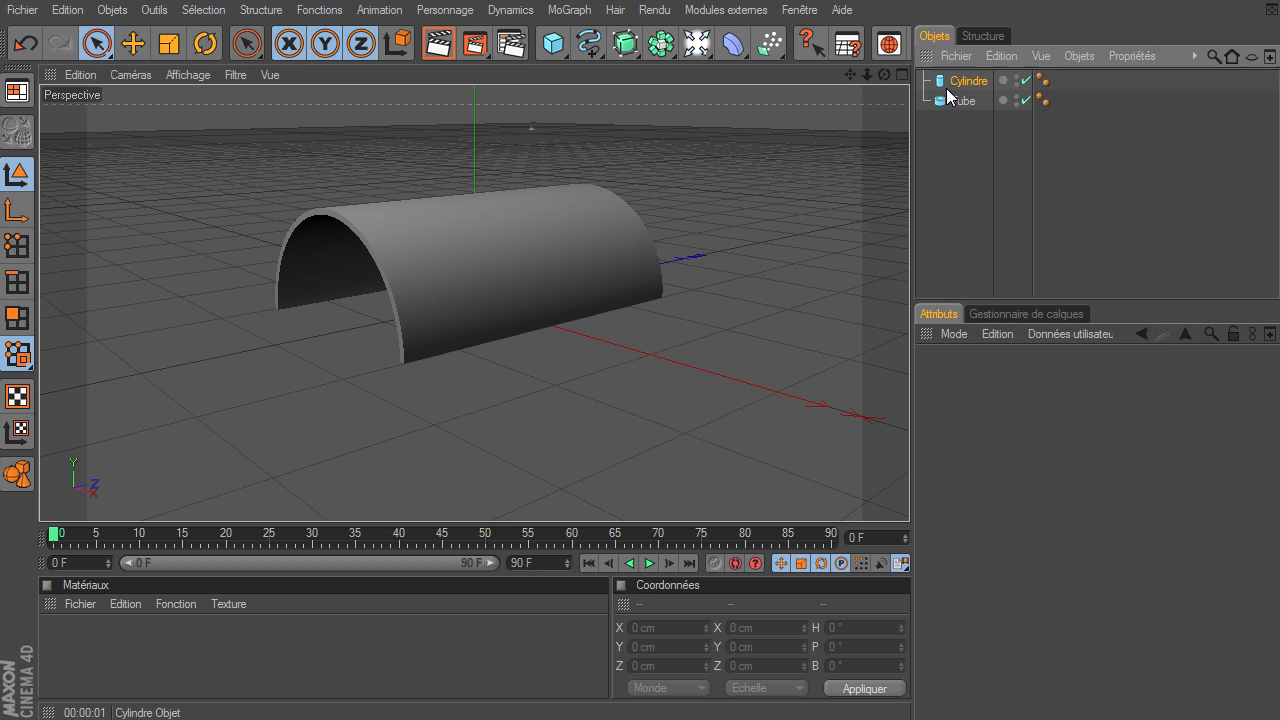
drag(558, 289, 431, 314)
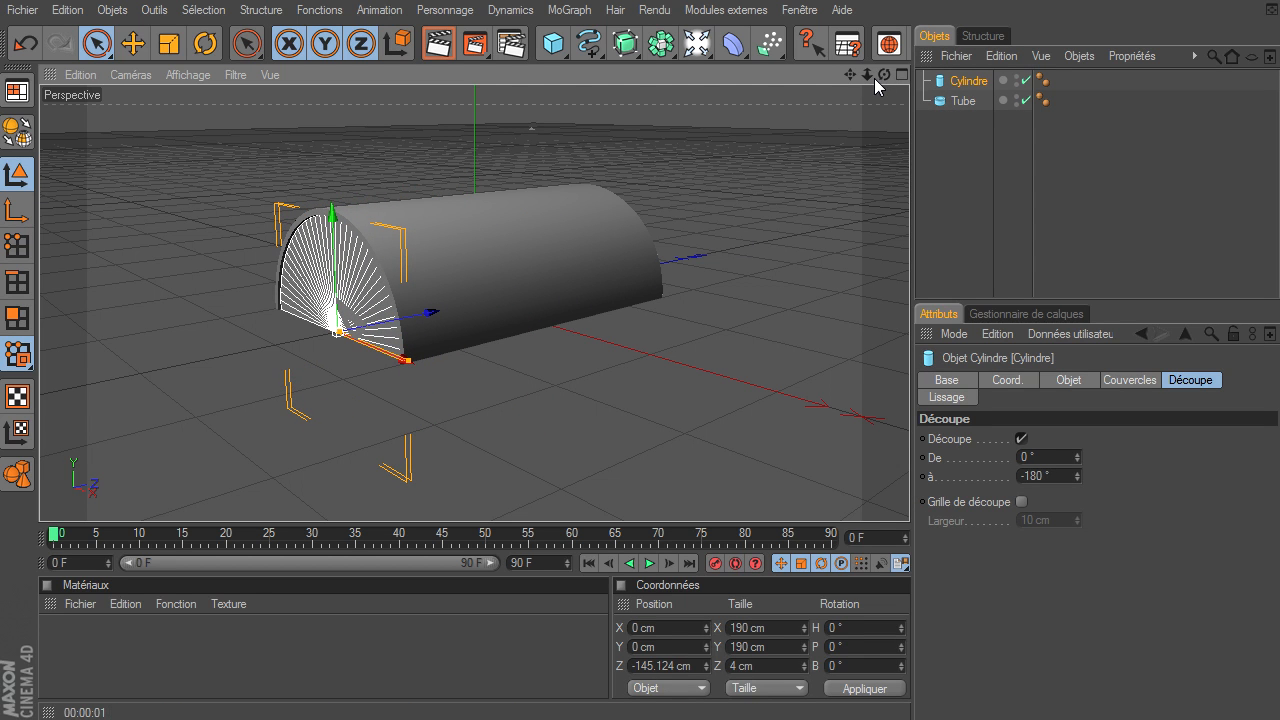
key(o)
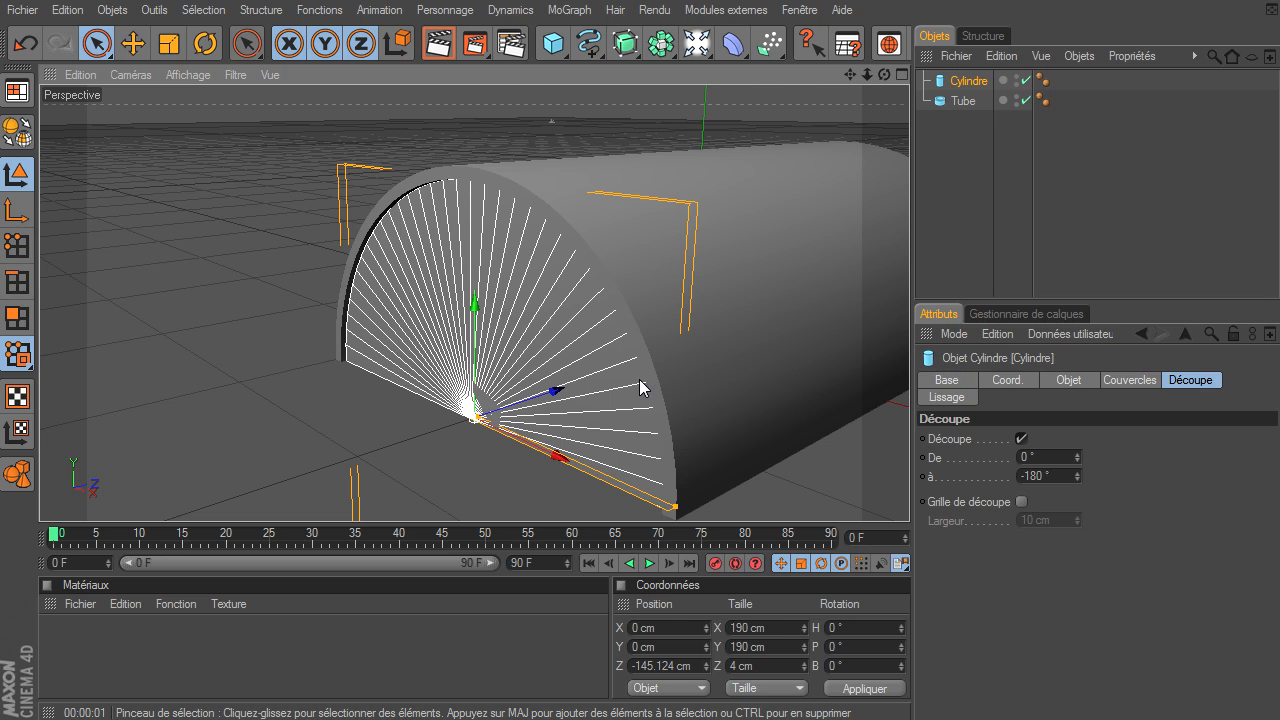
drag(553, 391, 545, 394)
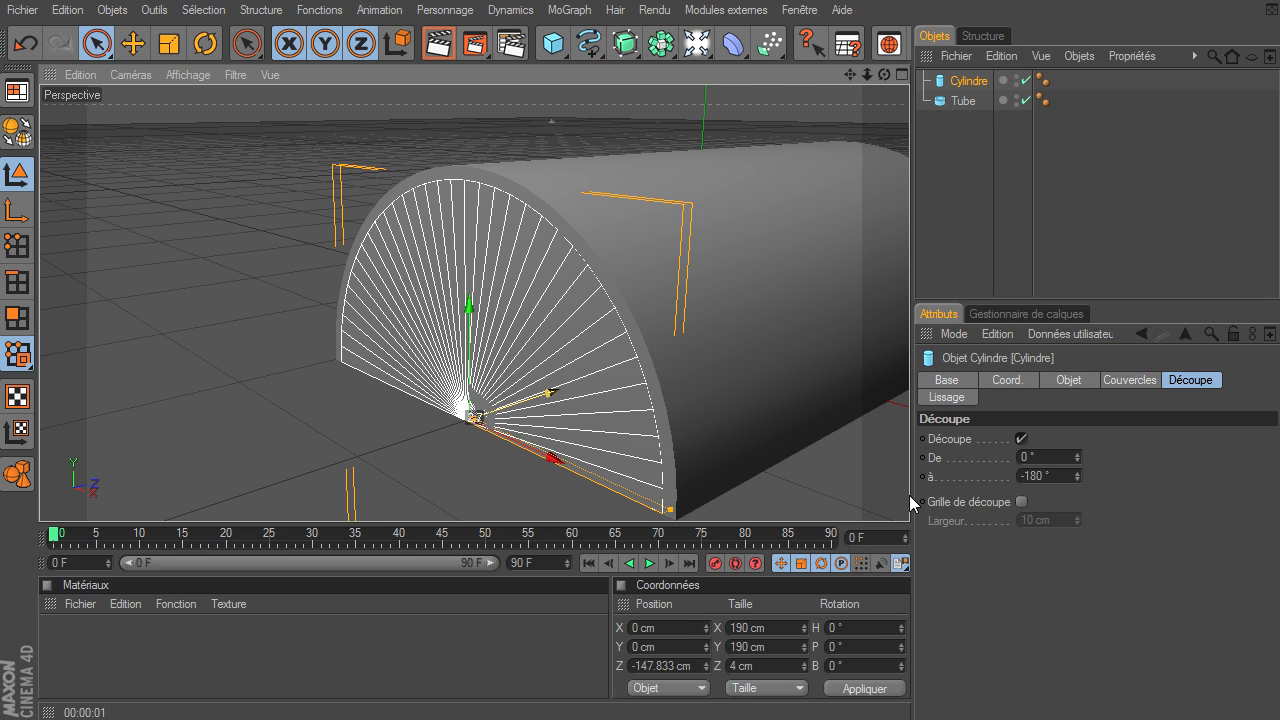
drag(911, 503, 905, 505)
click(662, 666)
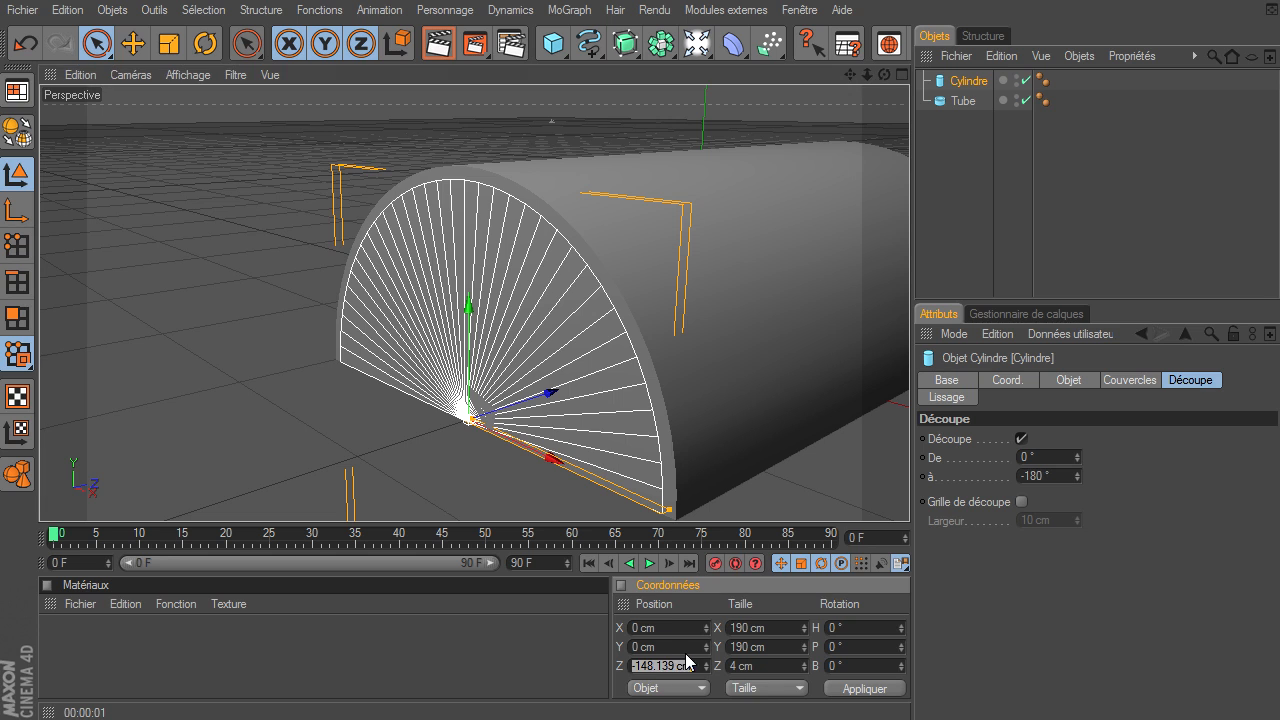
text(-148)
key(Return)
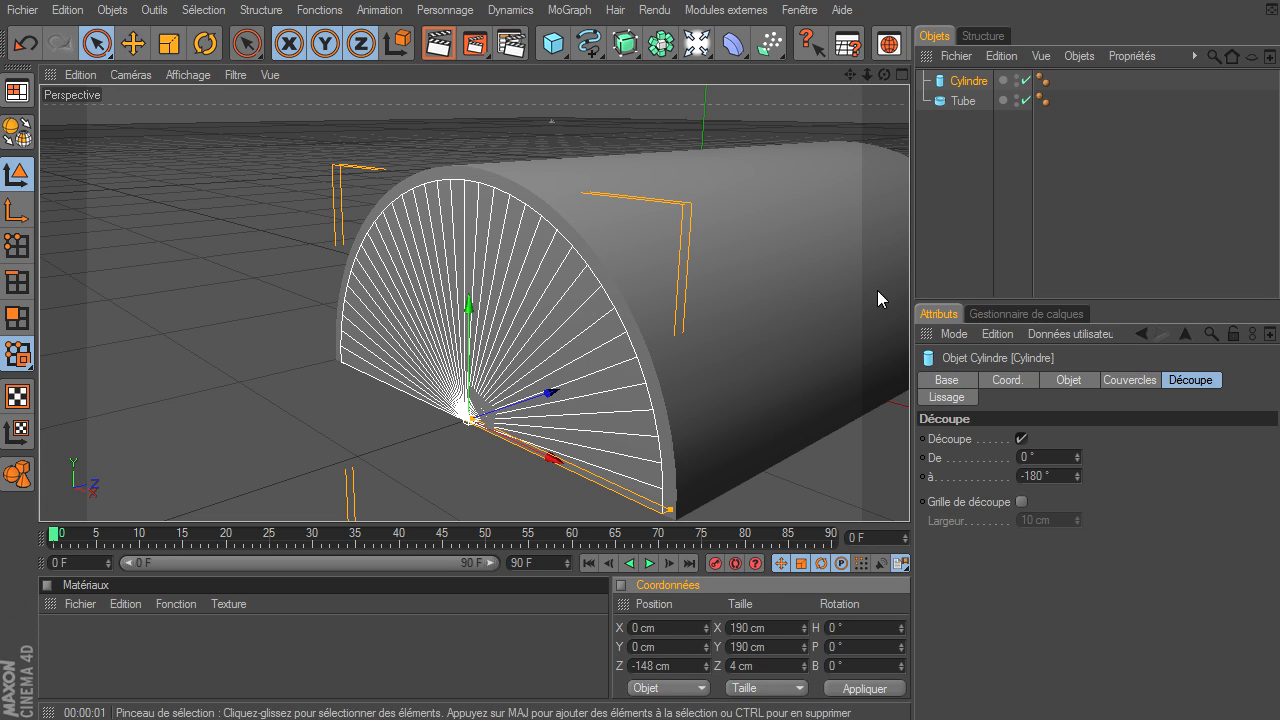
click(925, 220)
click(438, 43)
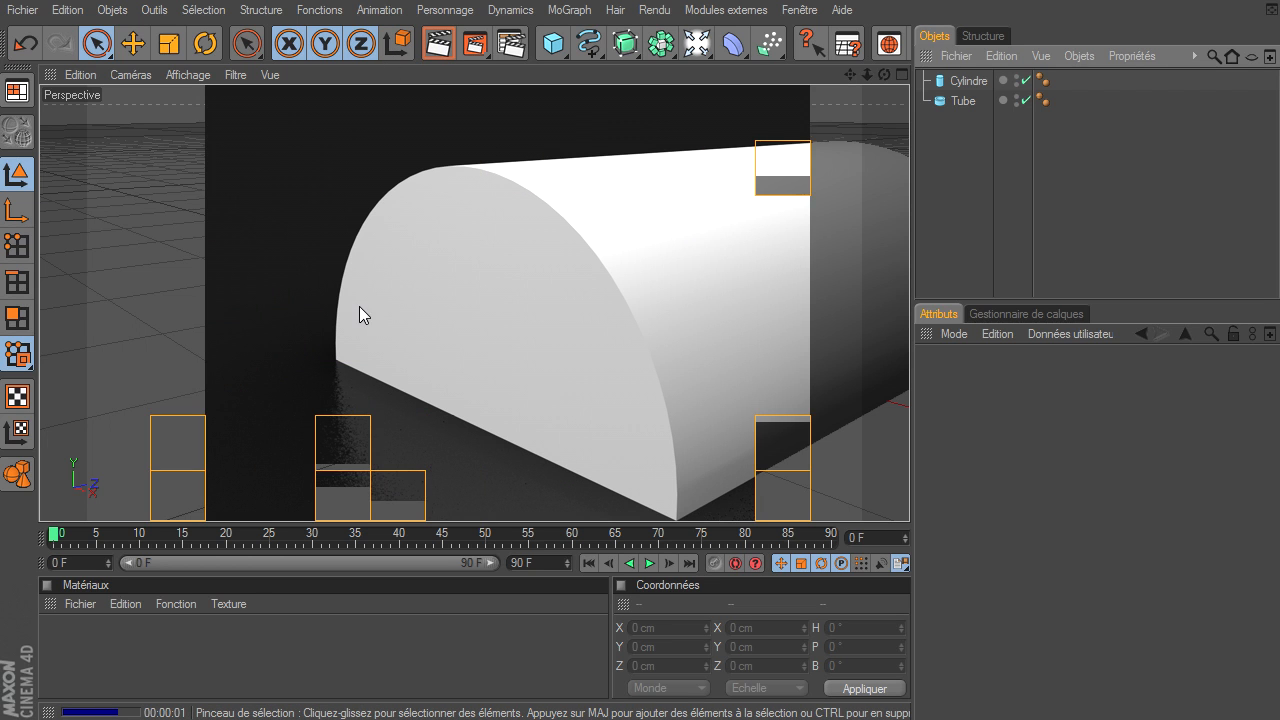
- Duplicate the end-cap cylinder and set the copy's Z position to 148 cm to close the tube's opposite end
click(959, 81)
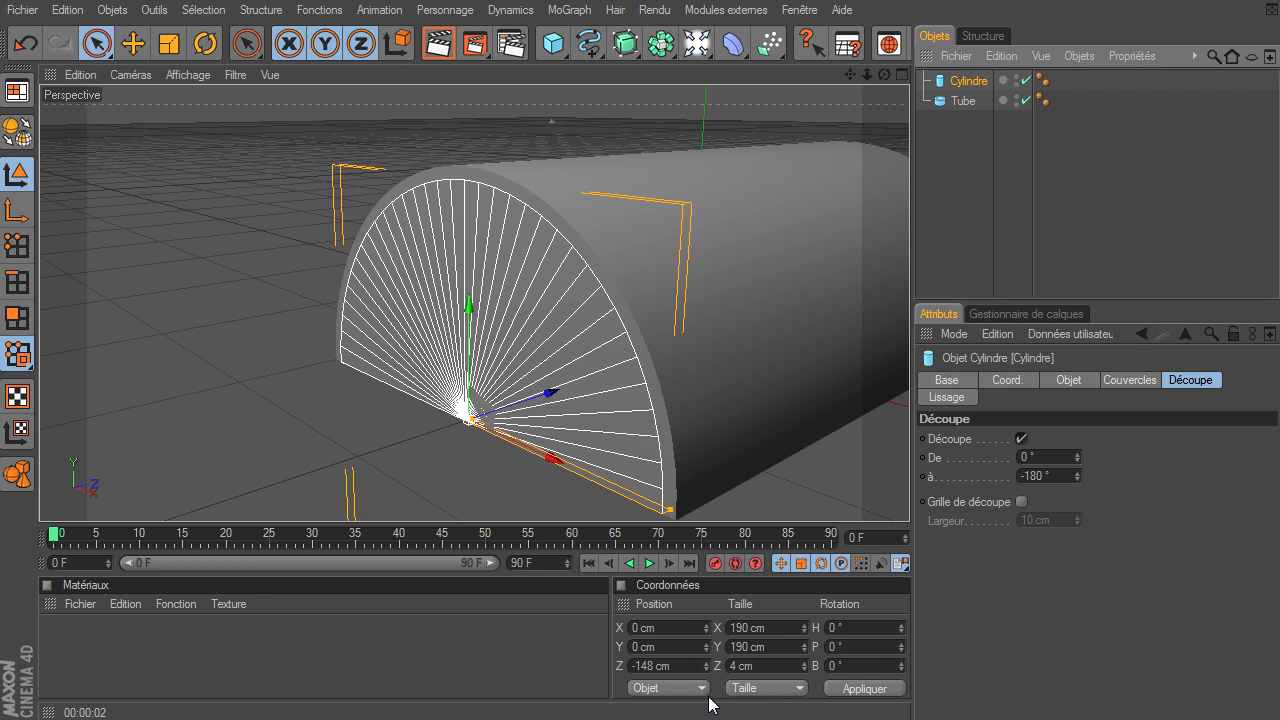
drag(868, 78, 532, 410)
drag(884, 74, 591, 306)
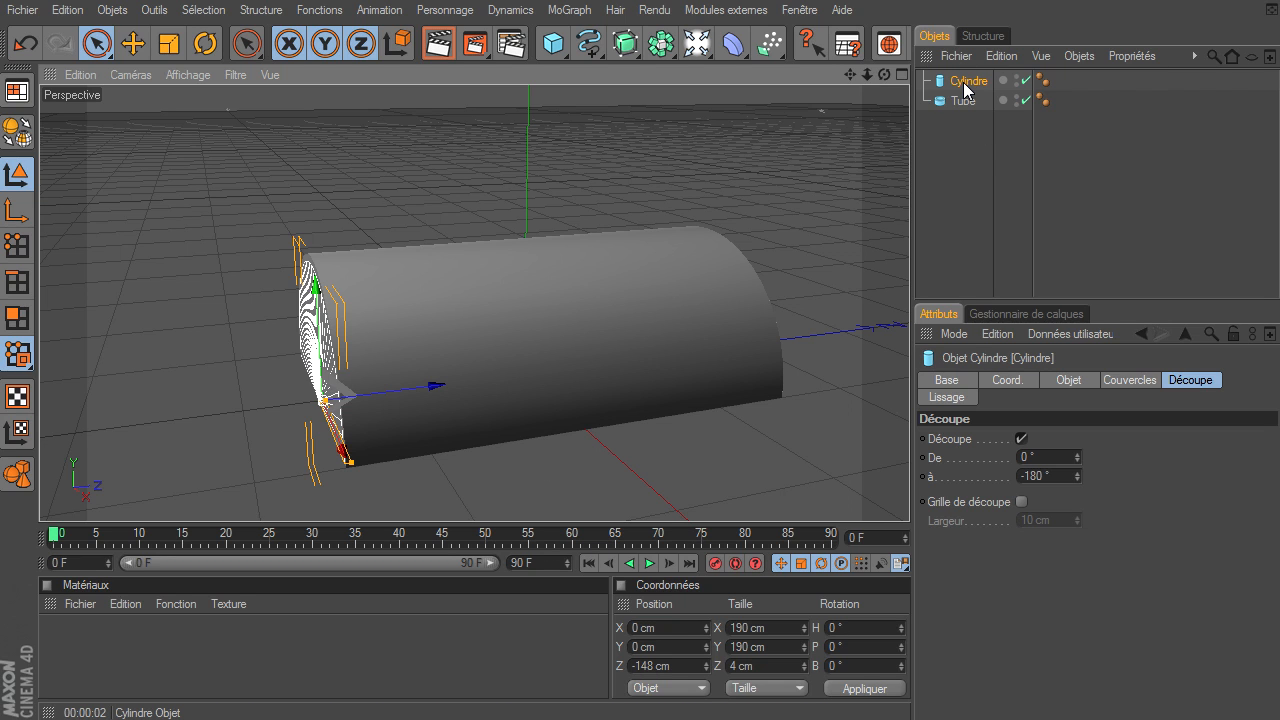
ctrl+drag(966, 90, 967, 168)
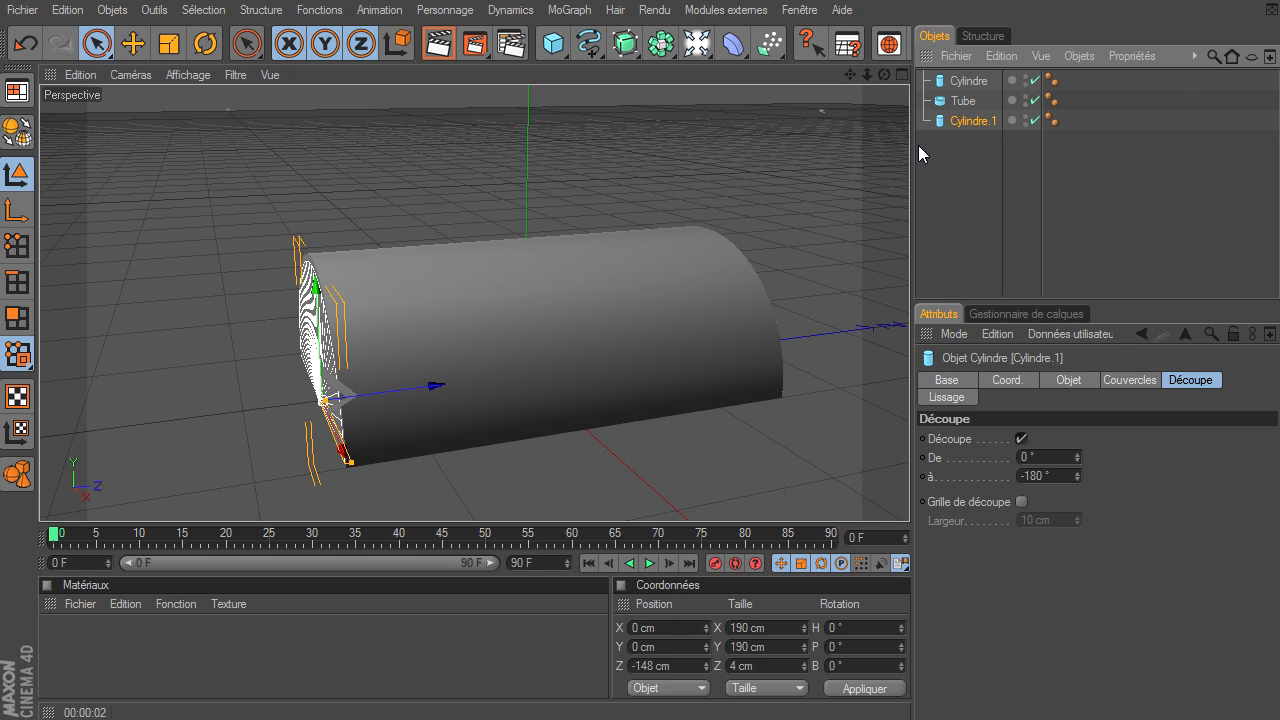
click(685, 667)
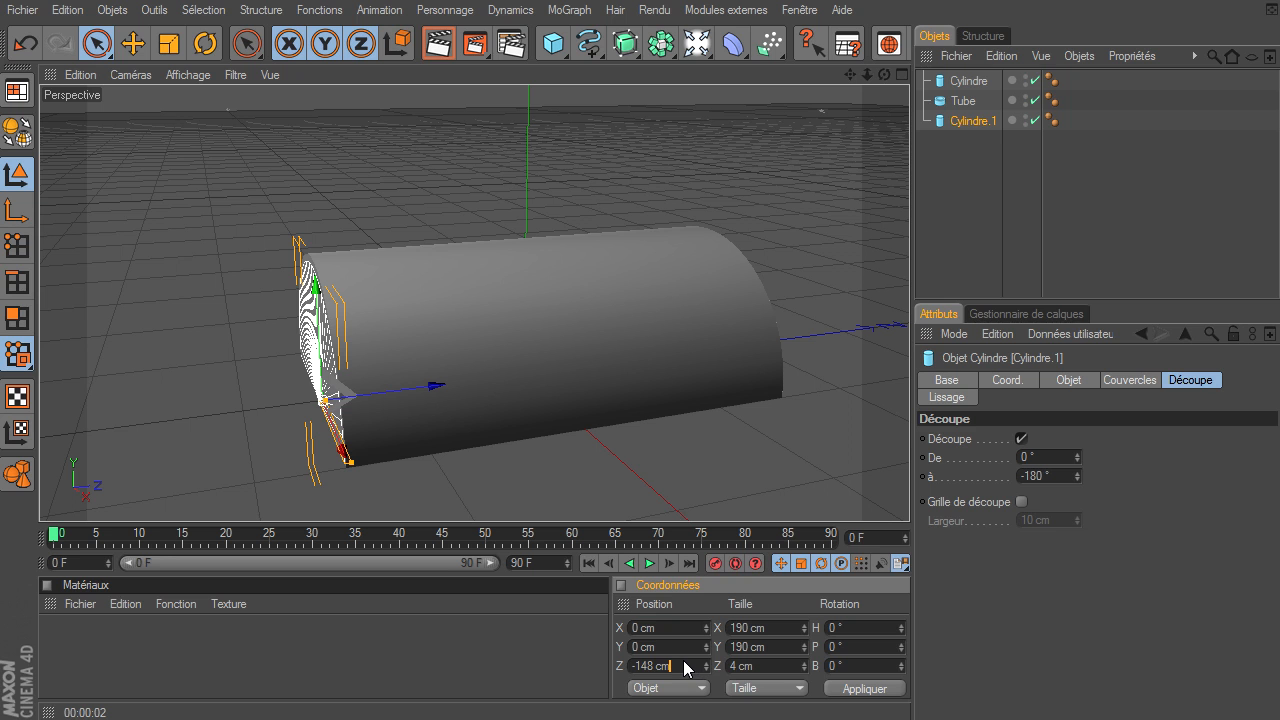
key(Return)
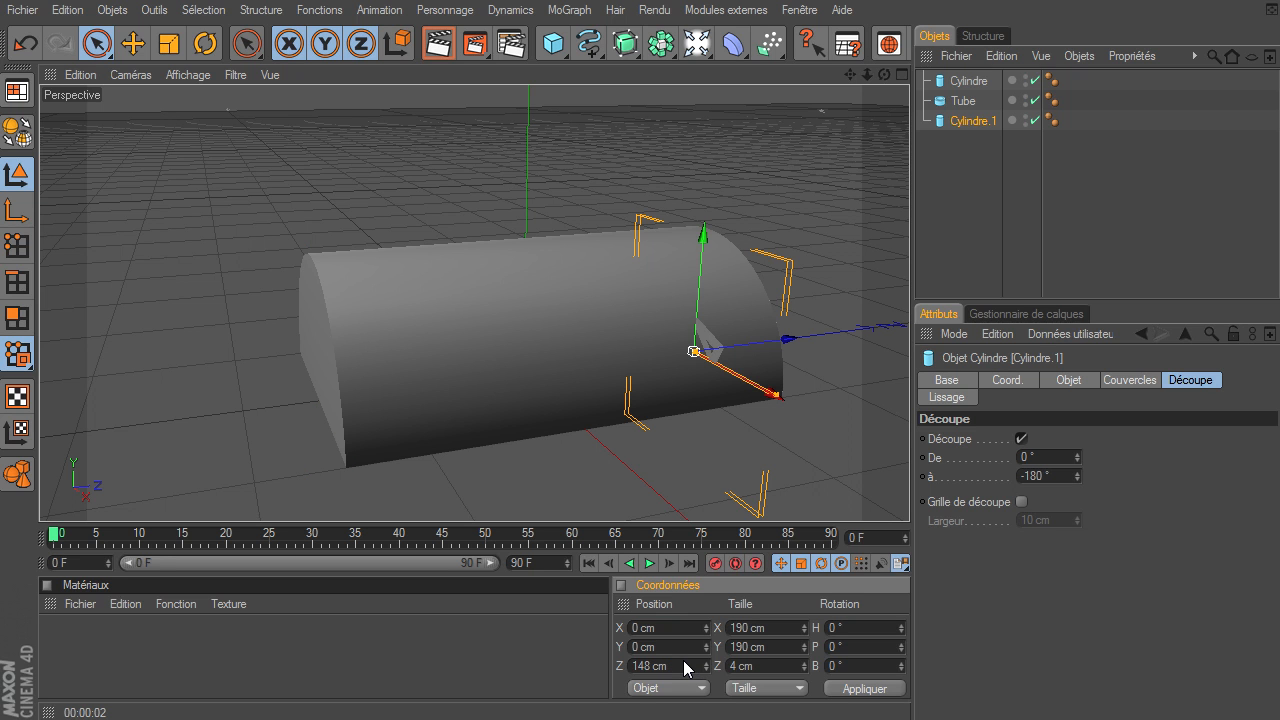
drag(884, 74, 909, 495)
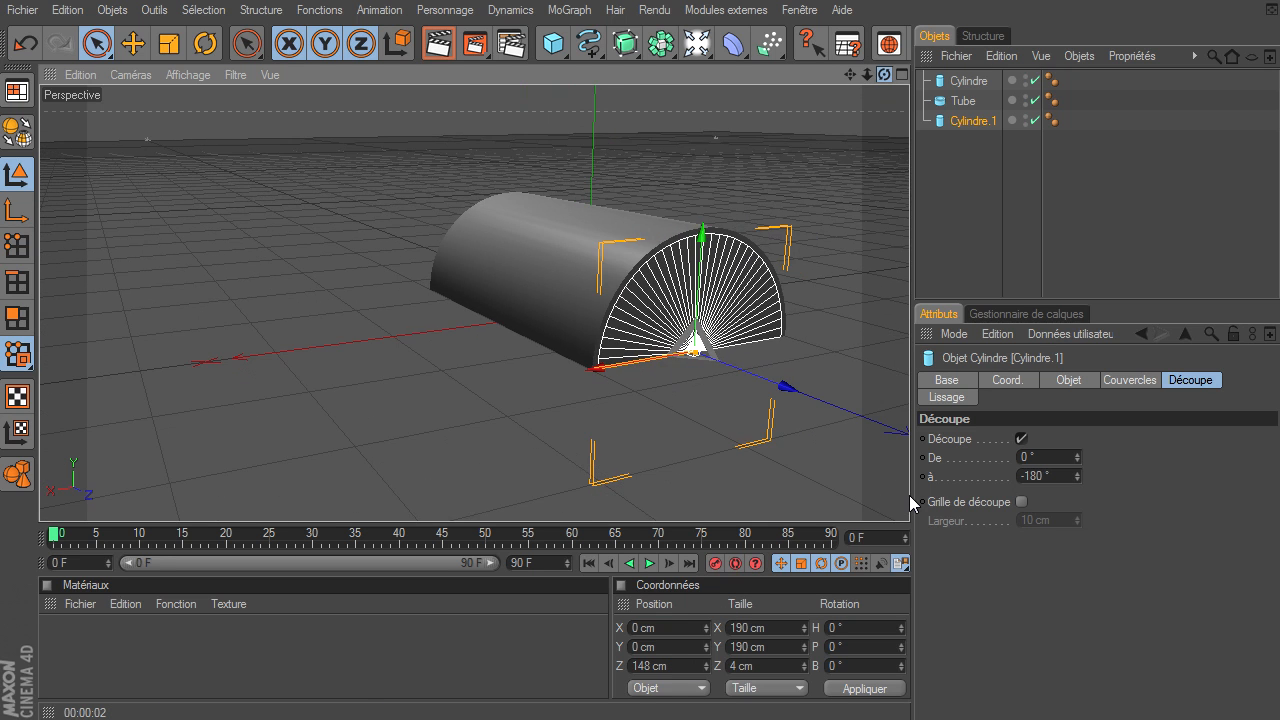
- Group the tube and both end-cap cylinders under a null object and rename it "couvercle bois"
click(993, 185)
drag(884, 76, 909, 495)
drag(851, 74, 909, 495)
drag(885, 79, 871, 102)
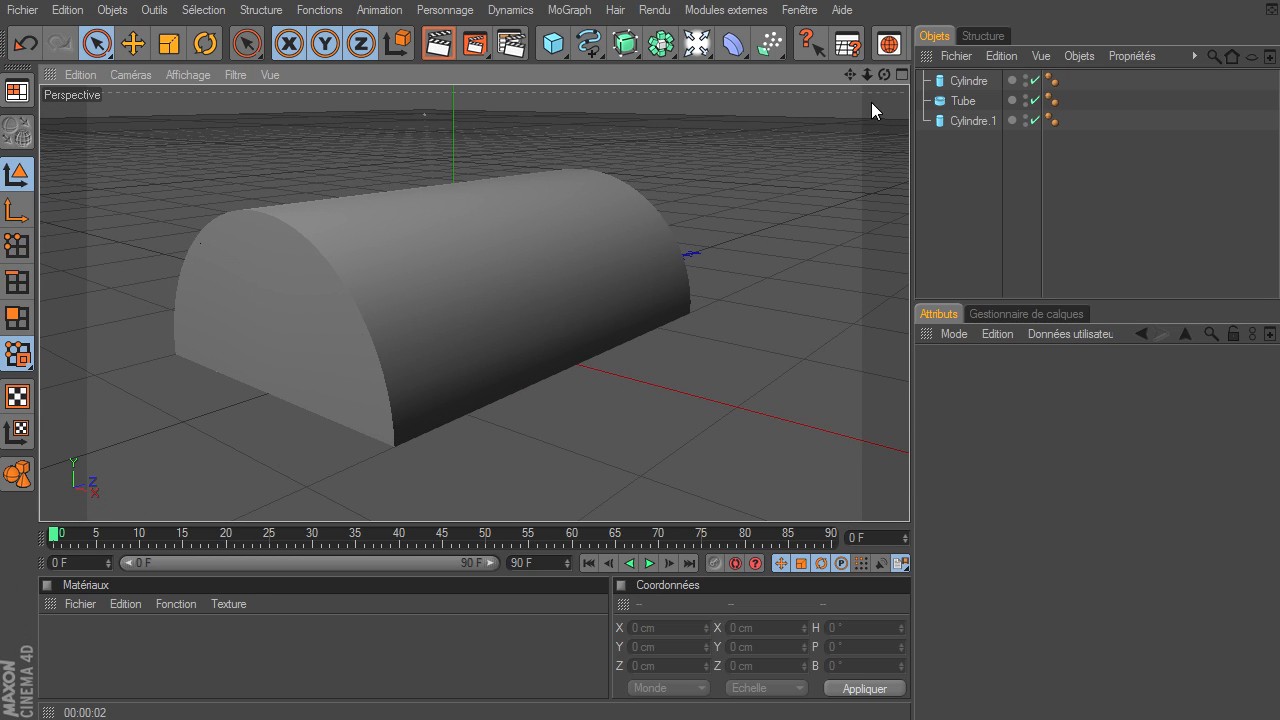
drag(960, 168, 993, 77)
key(alt+g)
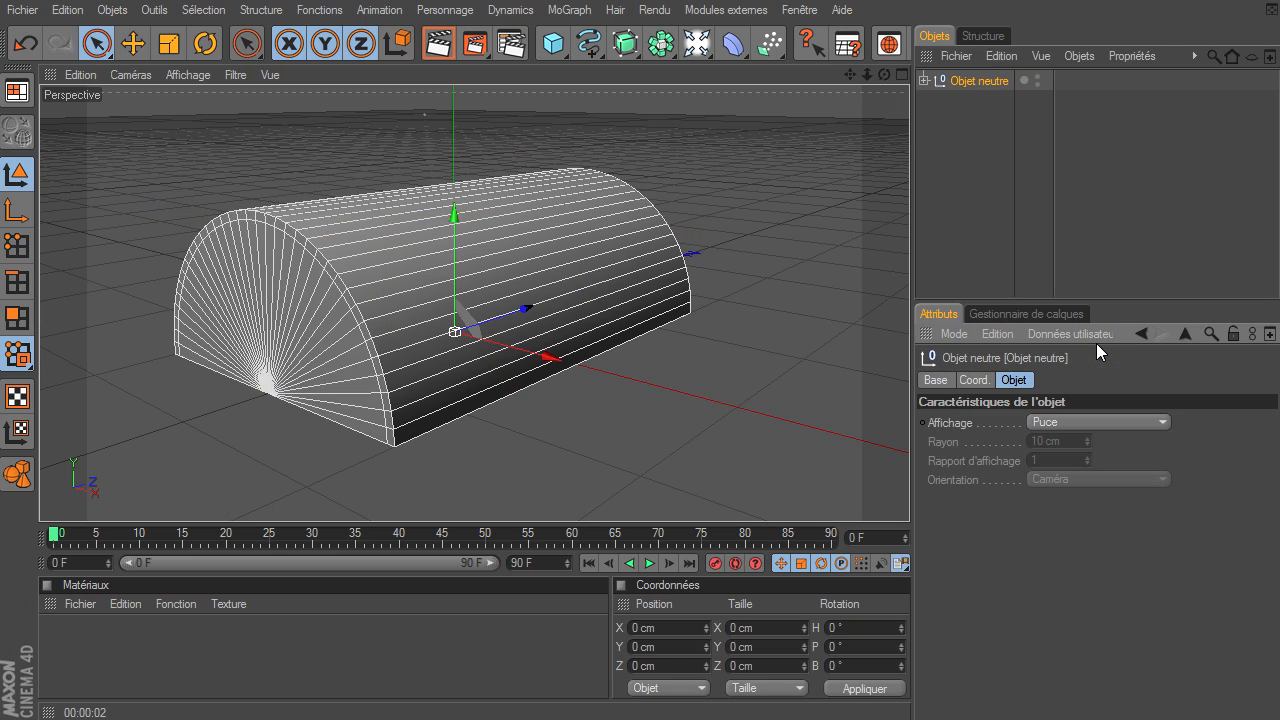
double_click(984, 79)
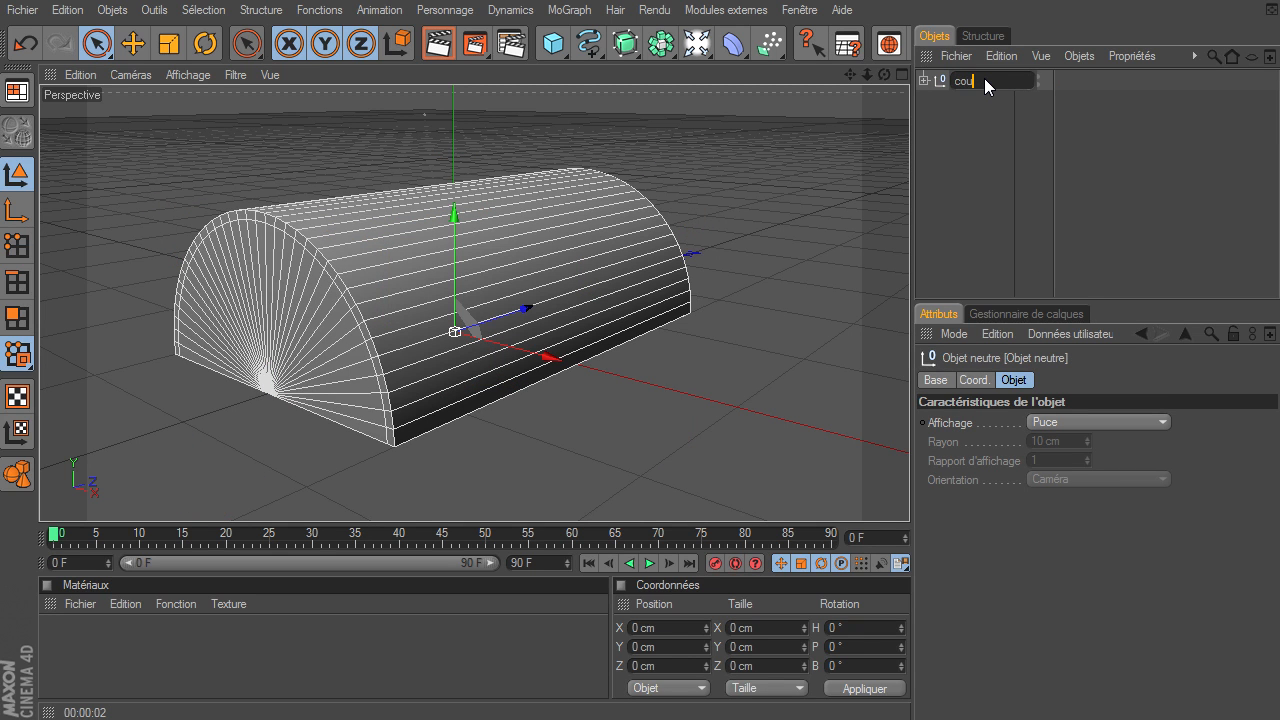
text(couvercle bois)
key(Return)
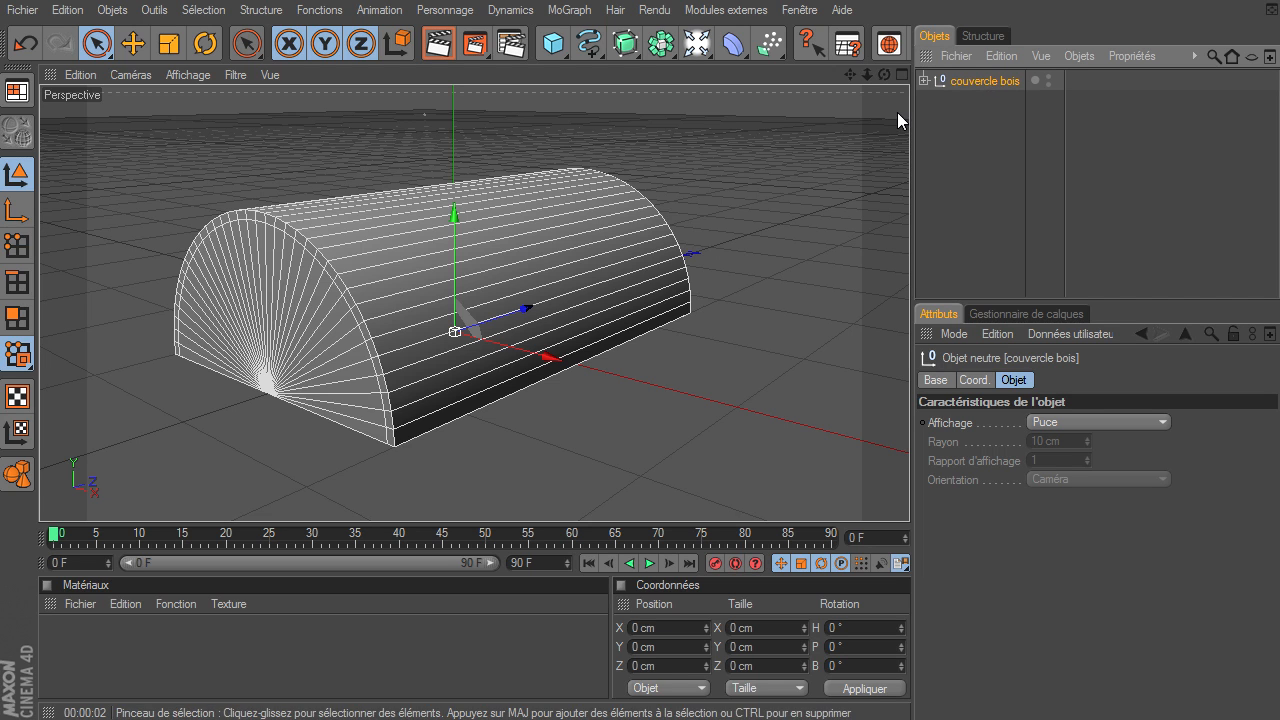
click(978, 168)
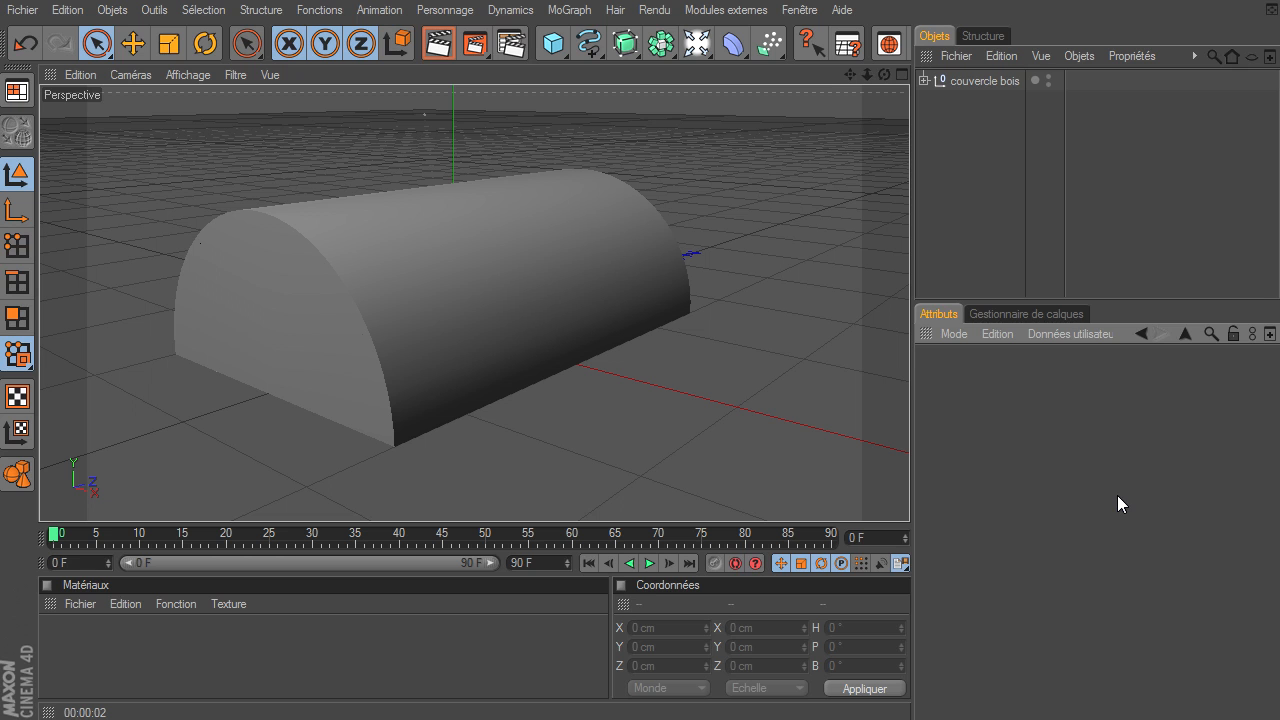
- Add a second Tube primitive for the lid's band, oriented along +Z with a height of 20 cm
drag(885, 74, 909, 497)
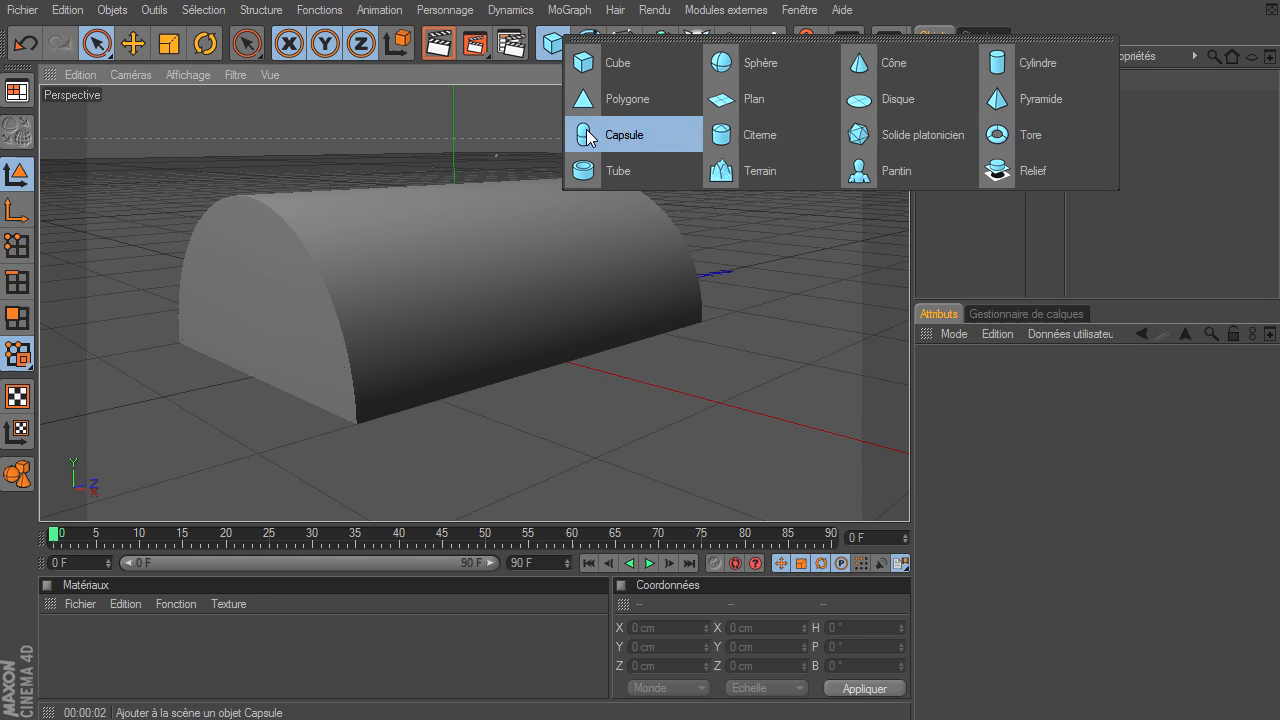
click(631, 170)
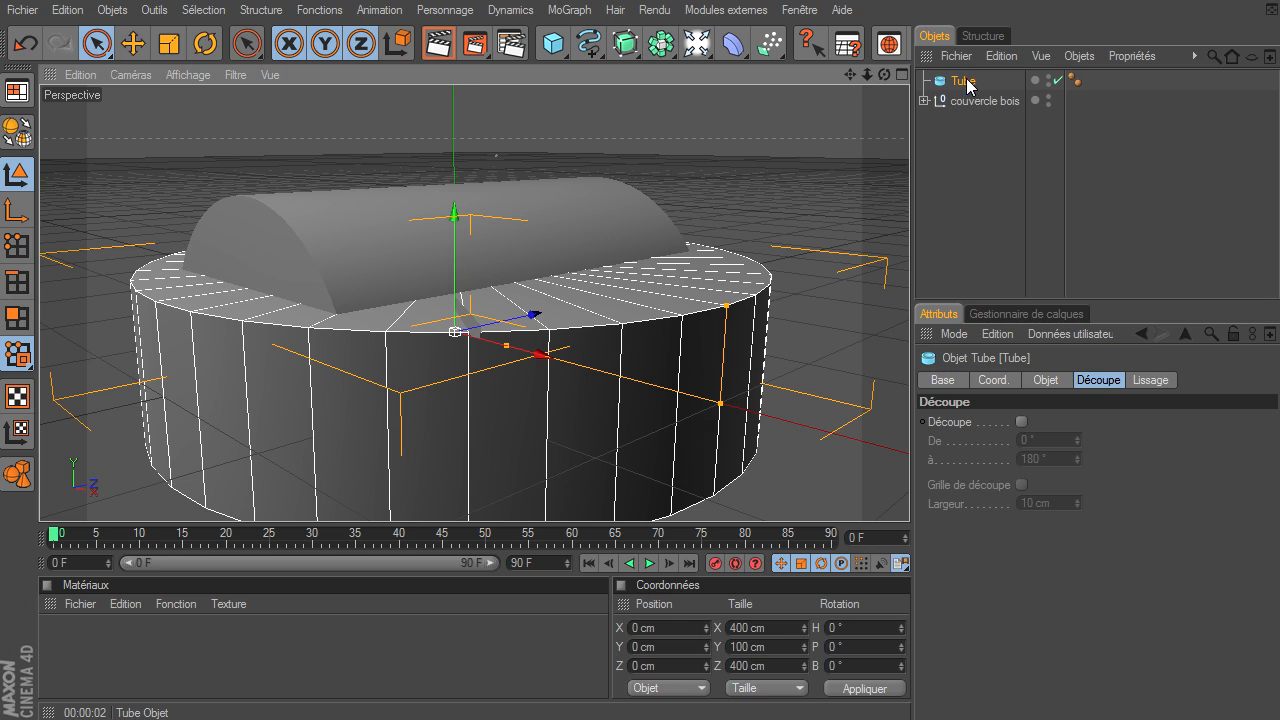
click(1042, 381)
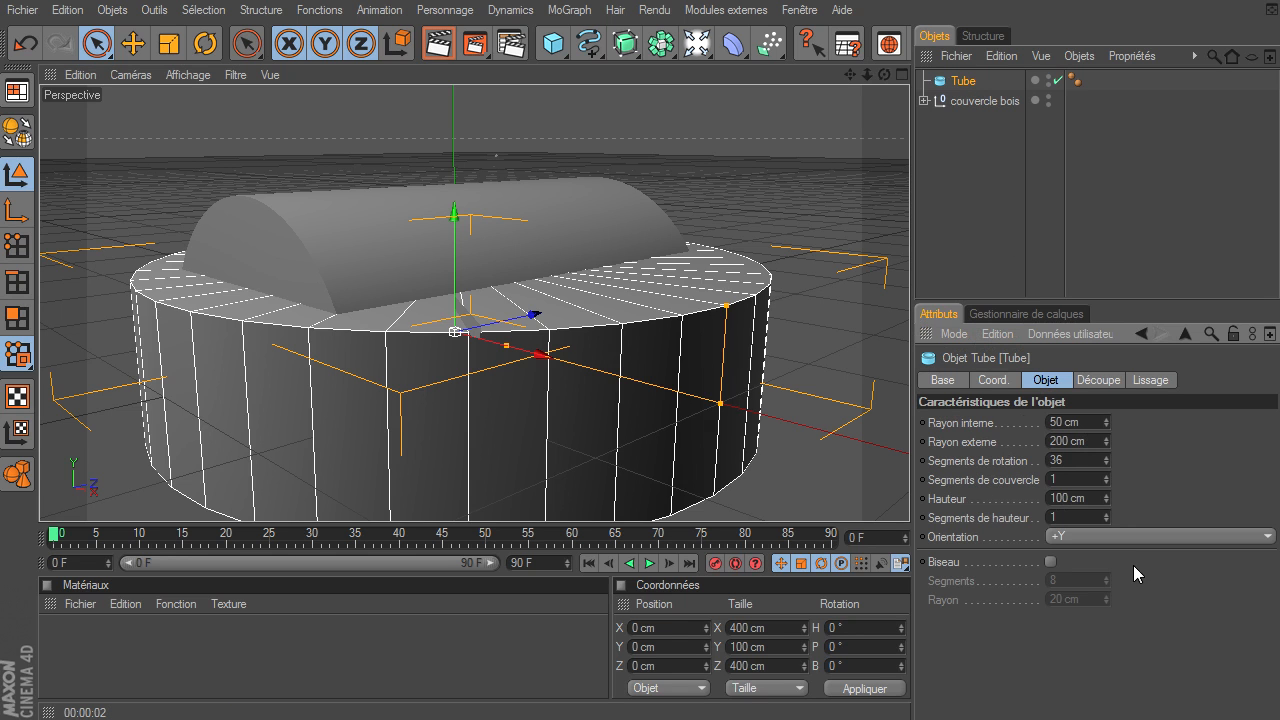
click(1128, 537)
click(1094, 633)
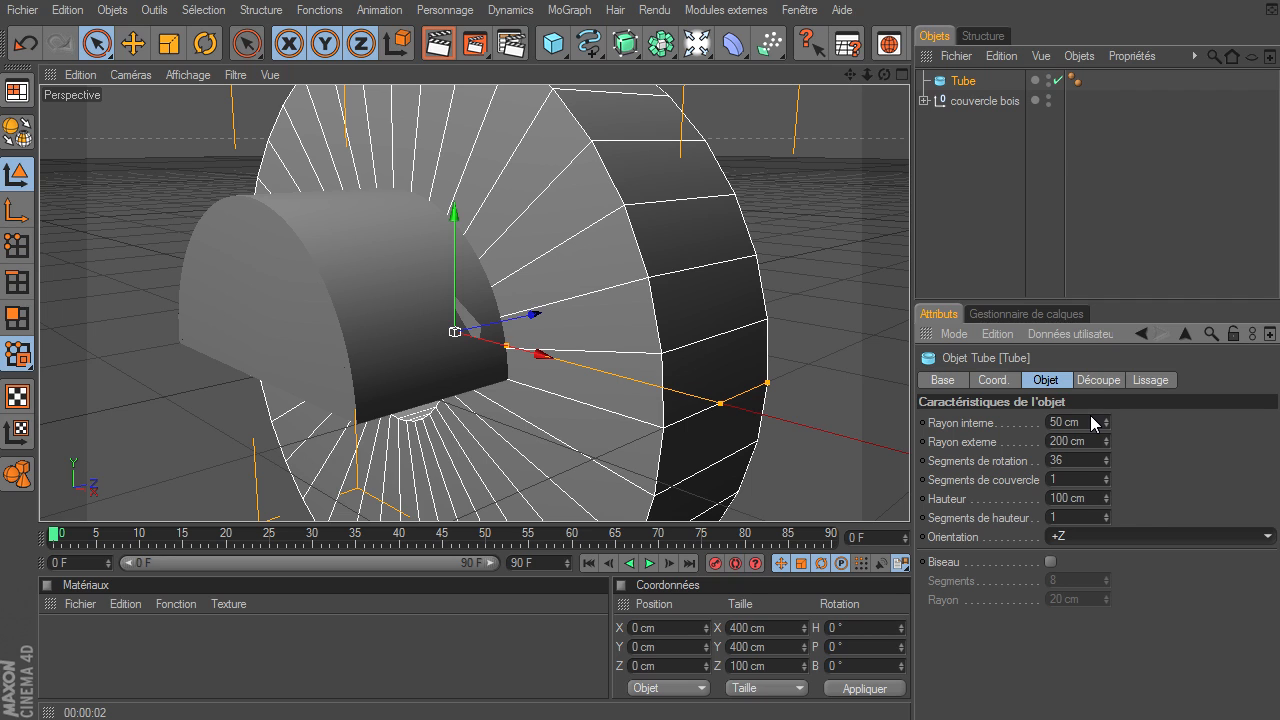
click(1094, 497)
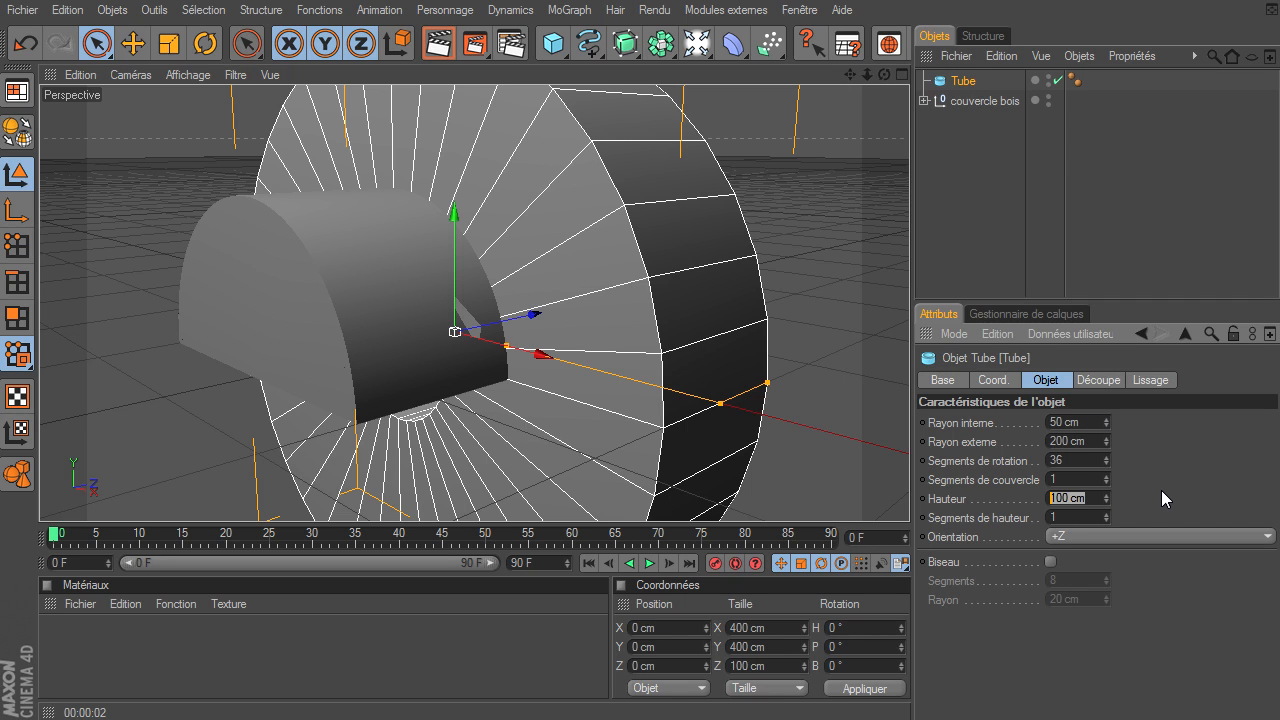
text(20)
key(Return)
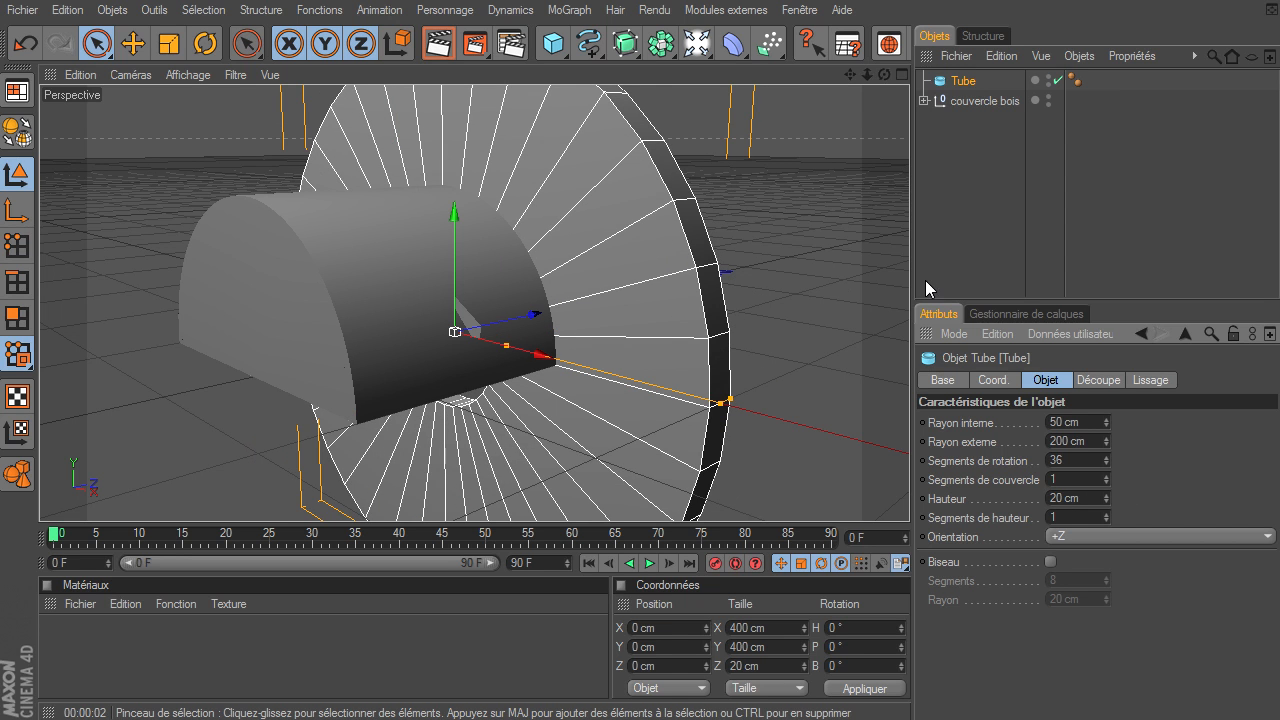
- Set the band tube's inner radius to 100 cm and outer radius to 102 cm, and render the view to check it
alt+drag(909, 495, 909, 495)
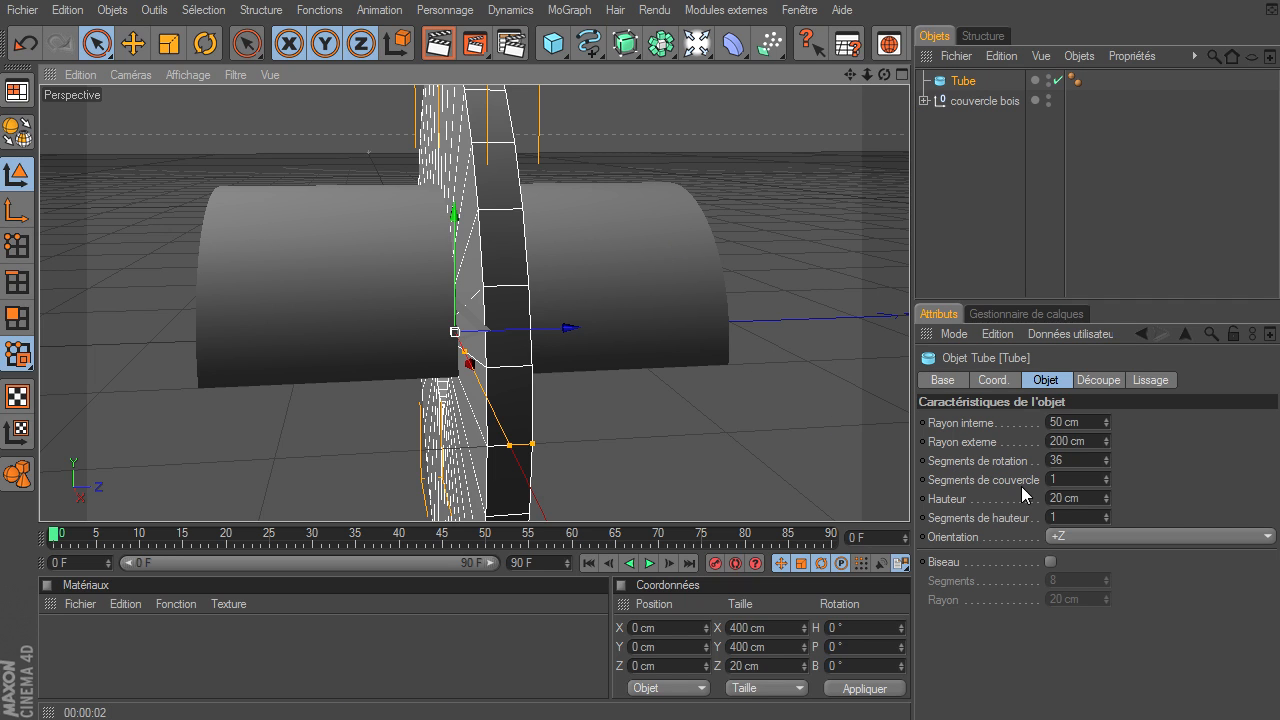
click(1087, 423)
text(100)
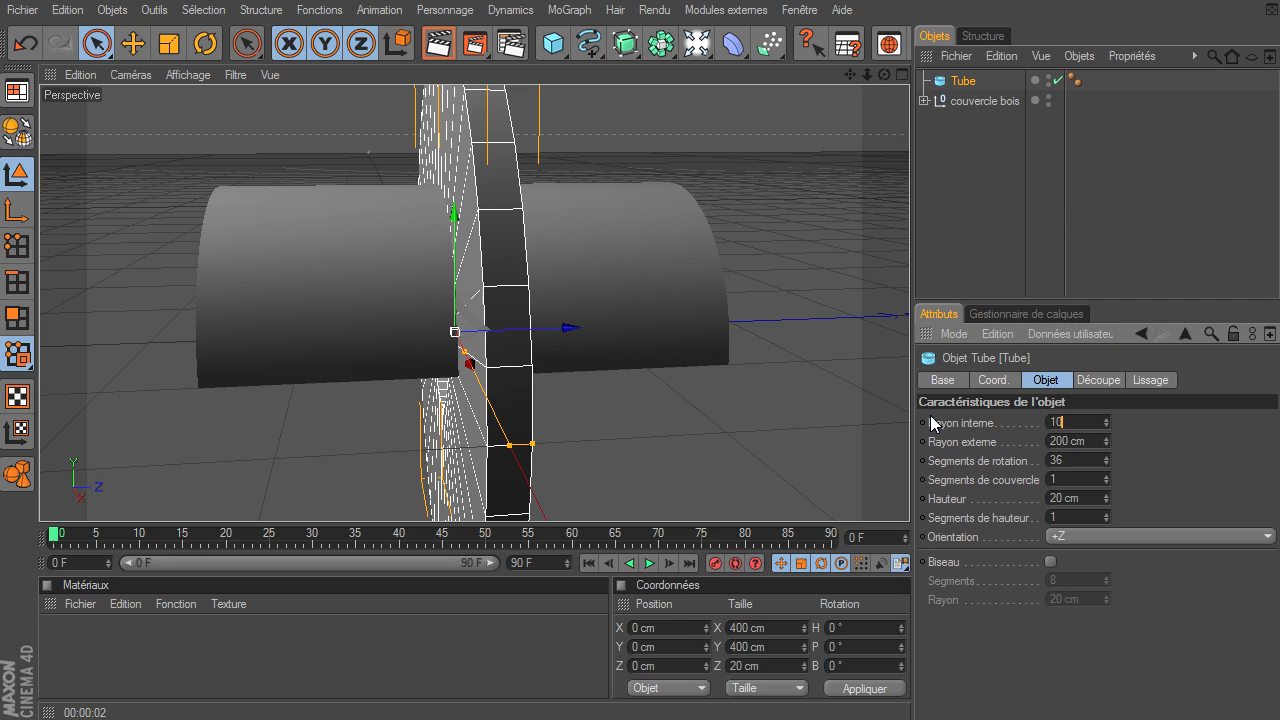
key(Return)
click(1069, 441)
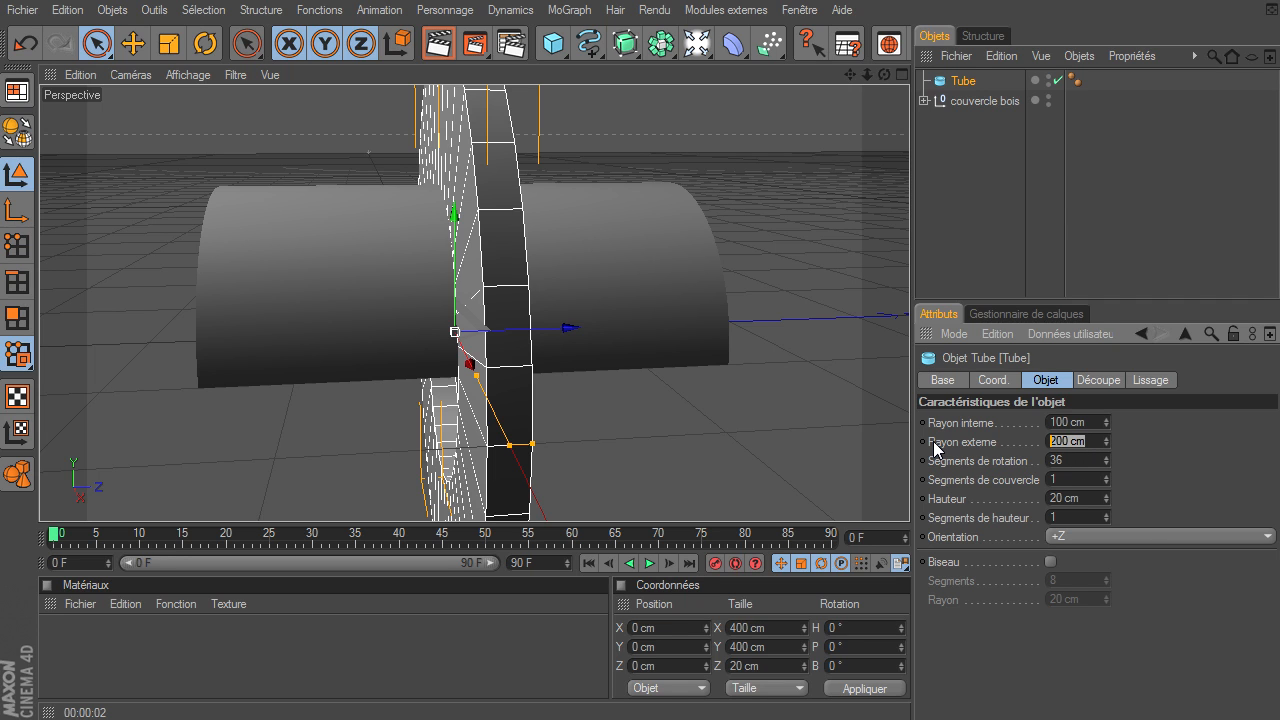
text(102)
key(Return)
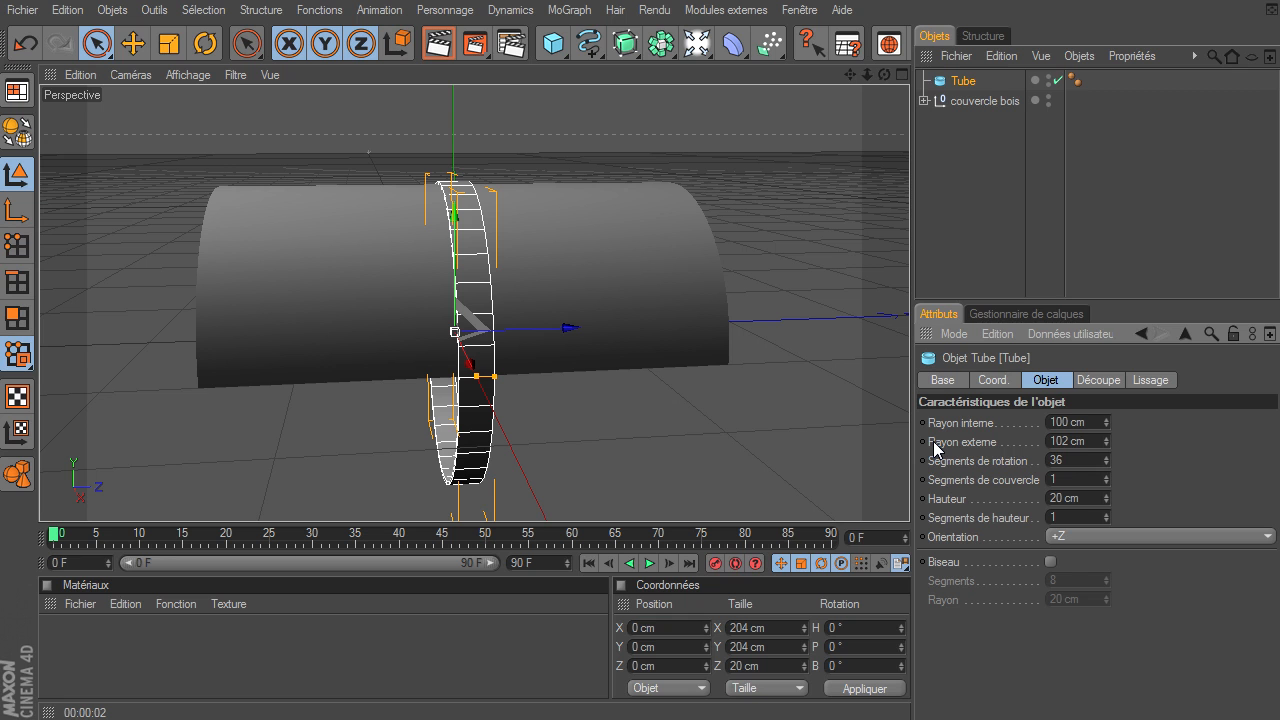
mouse_move(885, 76)
mouse_down()
mouse_move(909, 495)
mouse_move(886, 79)
mouse_move(909, 495)
mouse_move(873, 77)
mouse_up()
click(437, 43)
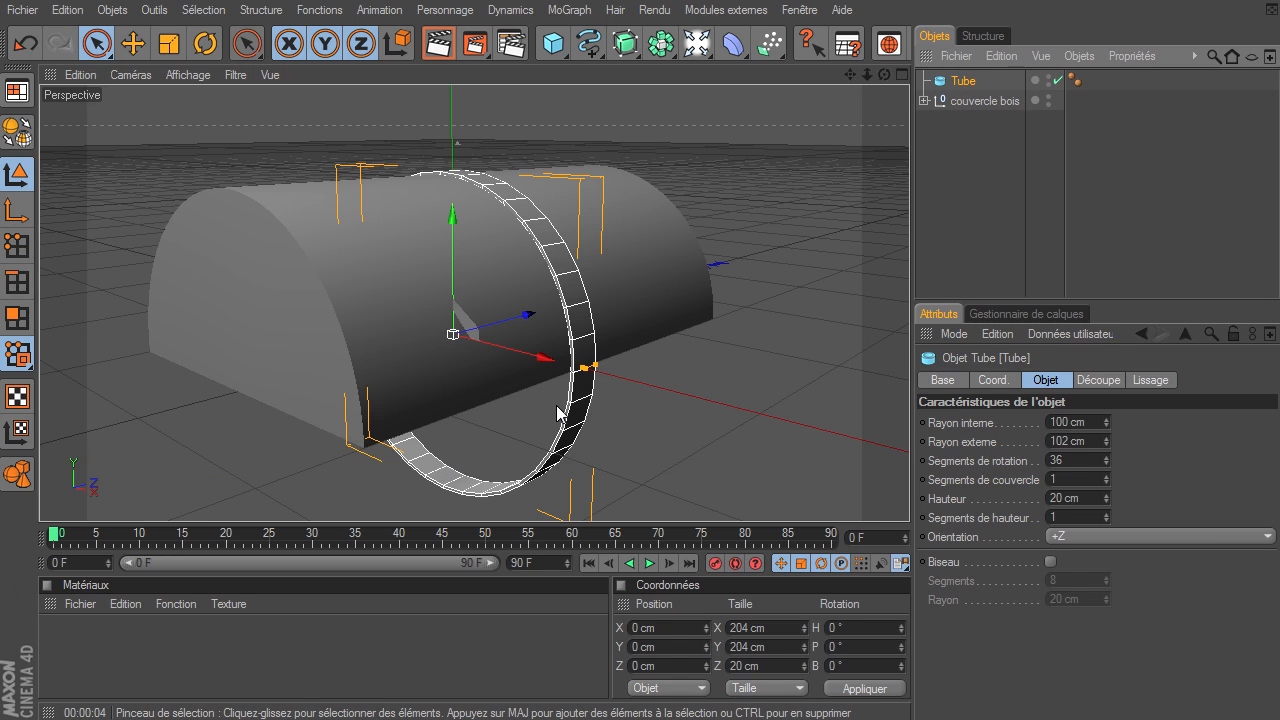
- Enable slicing (Découpe) on the band tube from 0° to -180° so only the arch over the lid remains
click(1098, 380)
click(1021, 422)
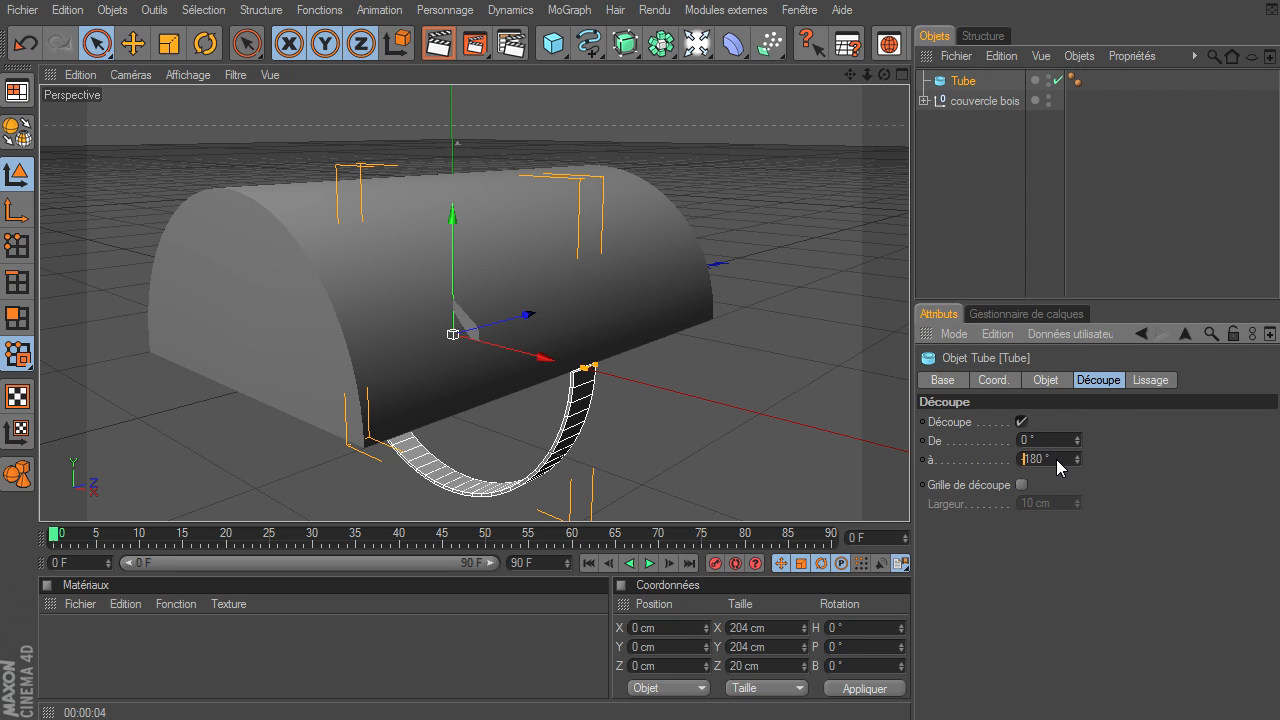
text(-)
key(Return)
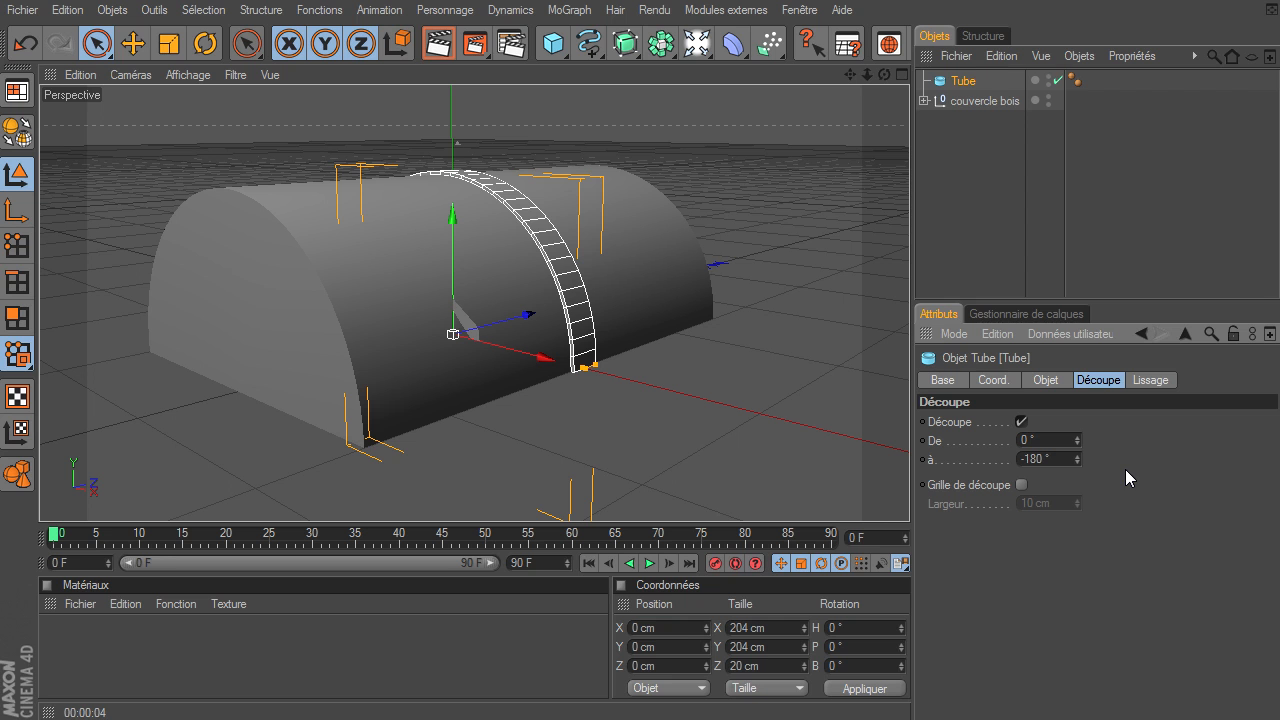
- Duplicate the central band tube and position the copy at Z 80 cm along the lid
drag(884, 74, 891, 129)
click(981, 168)
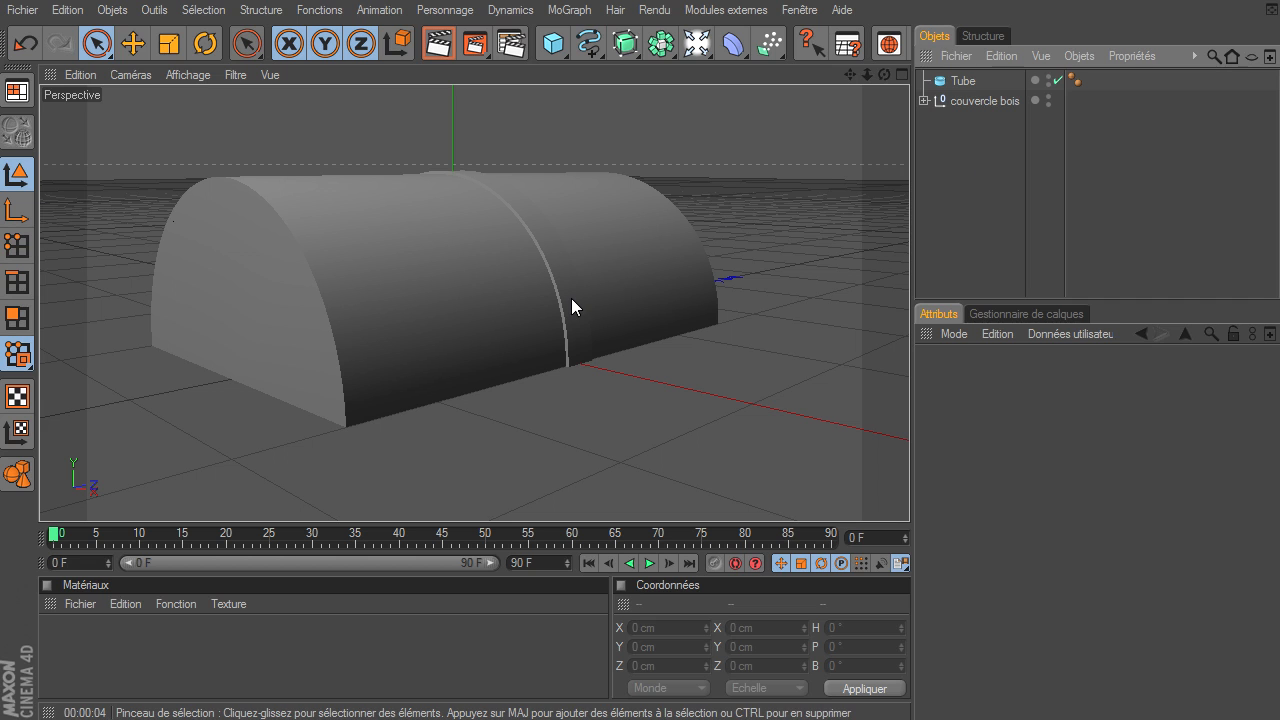
drag(884, 74, 909, 495)
click(960, 81)
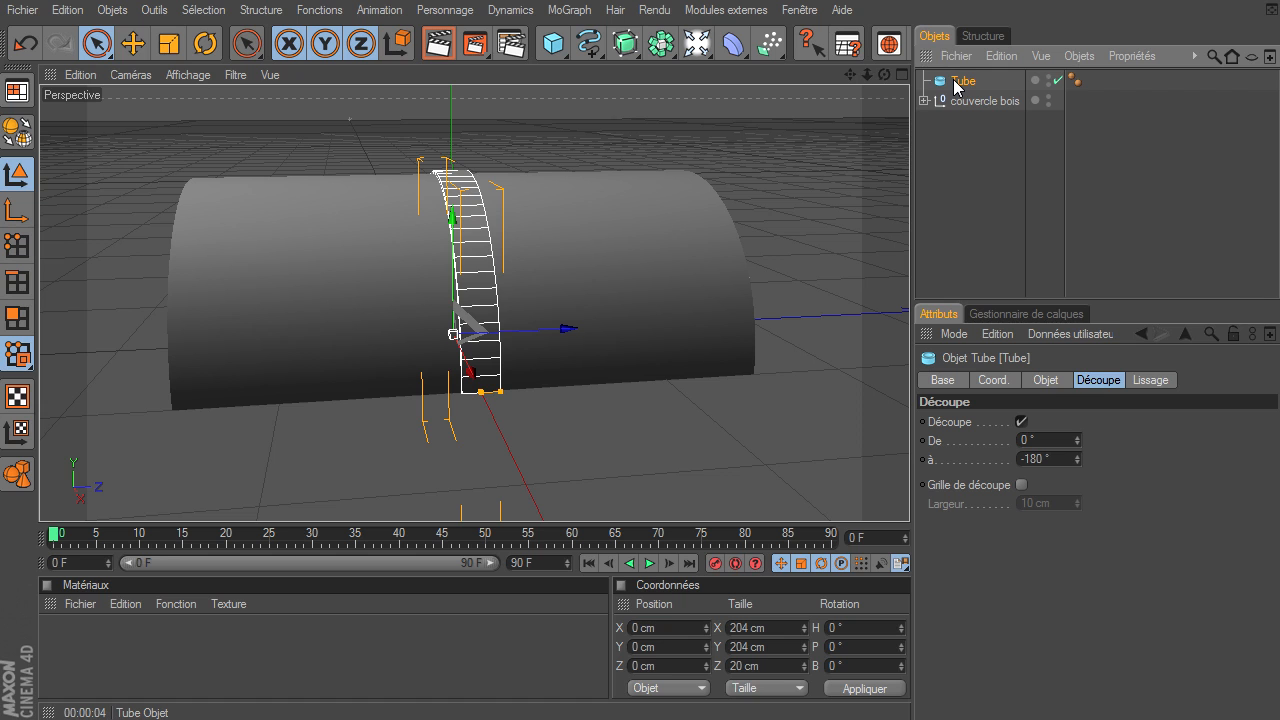
key(ctrl+v)
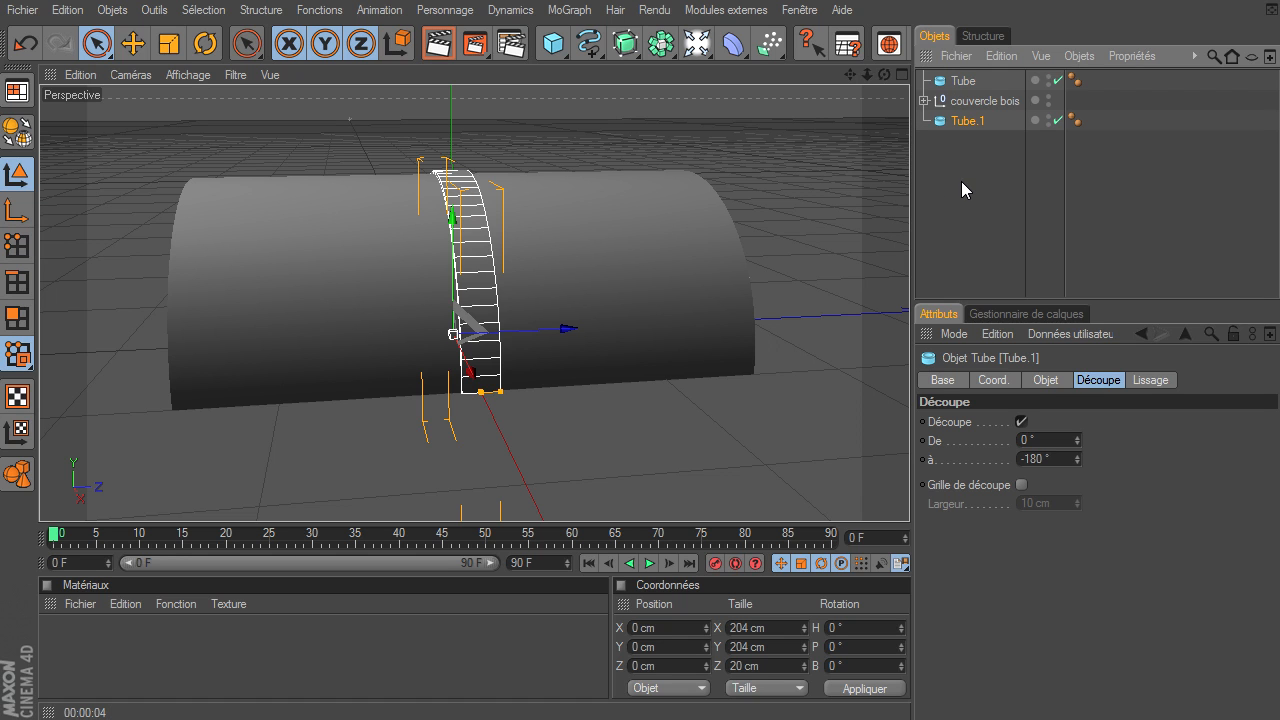
drag(573, 336, 909, 503)
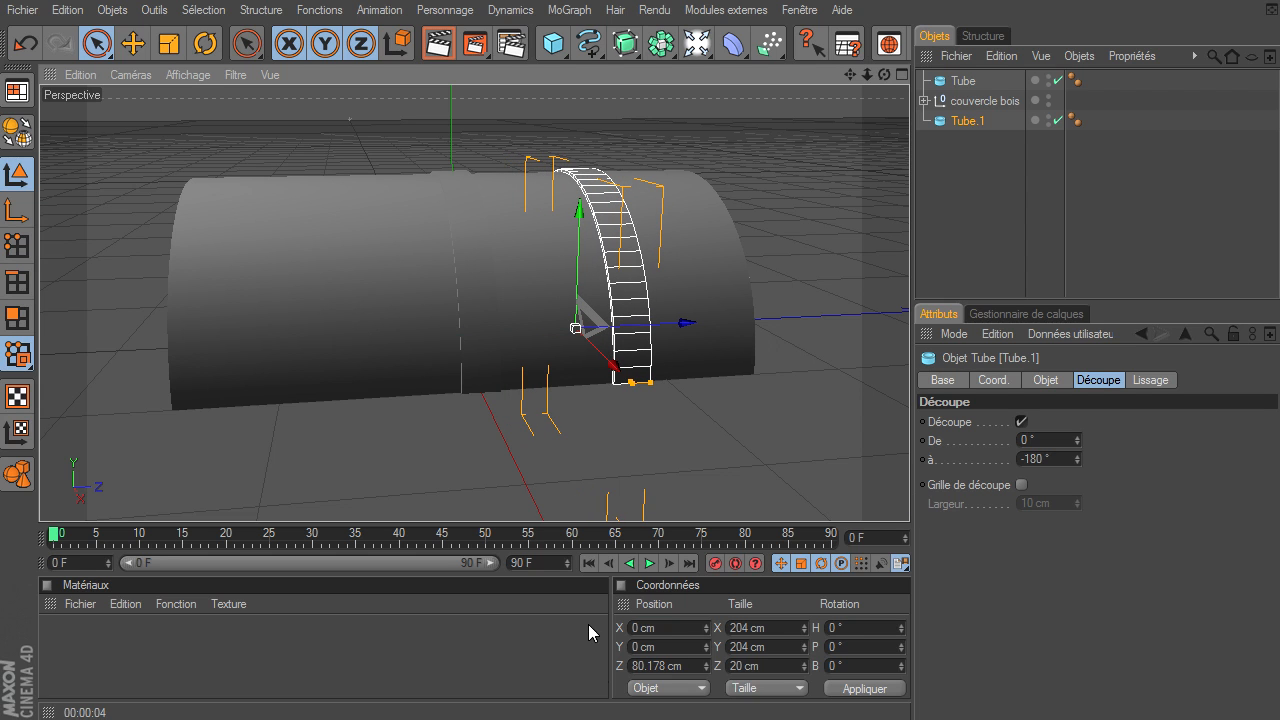
click(655, 665)
text(80)
key(Return)
click(967, 211)
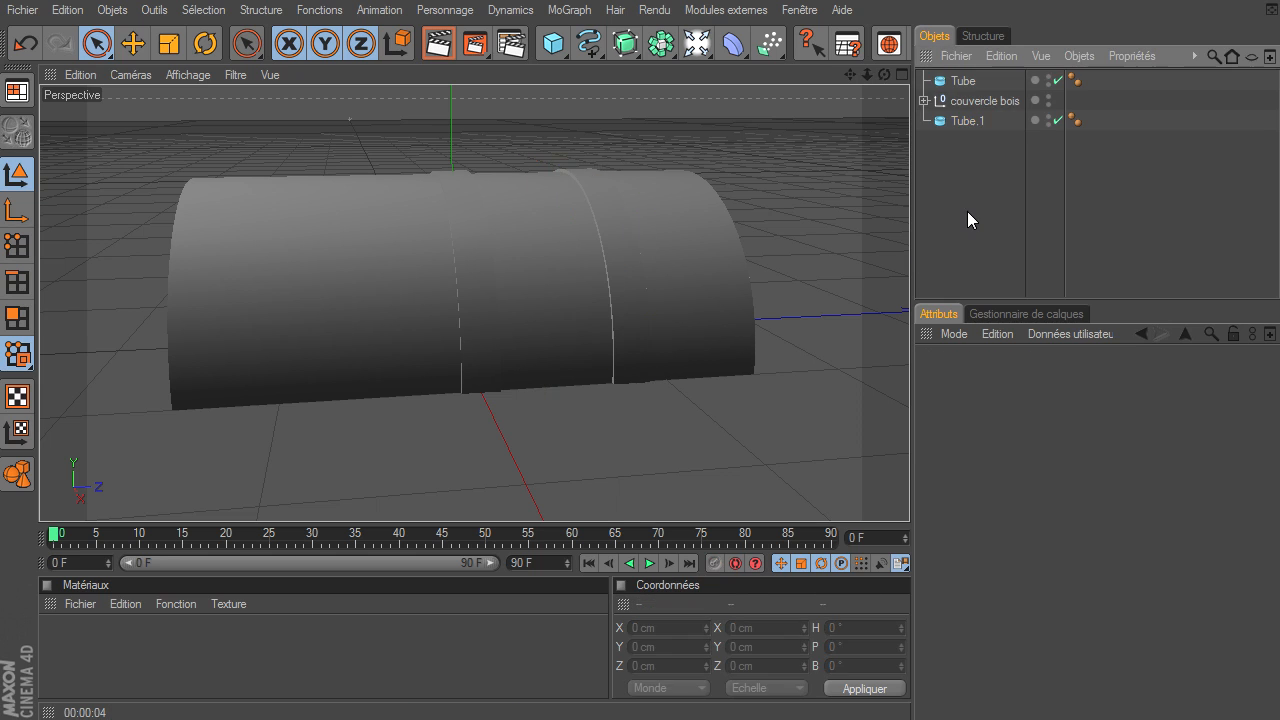
- Duplicate the band at Z 80 cm, place the copy at Z -80 cm, and render the view to check the bands
click(982, 127)
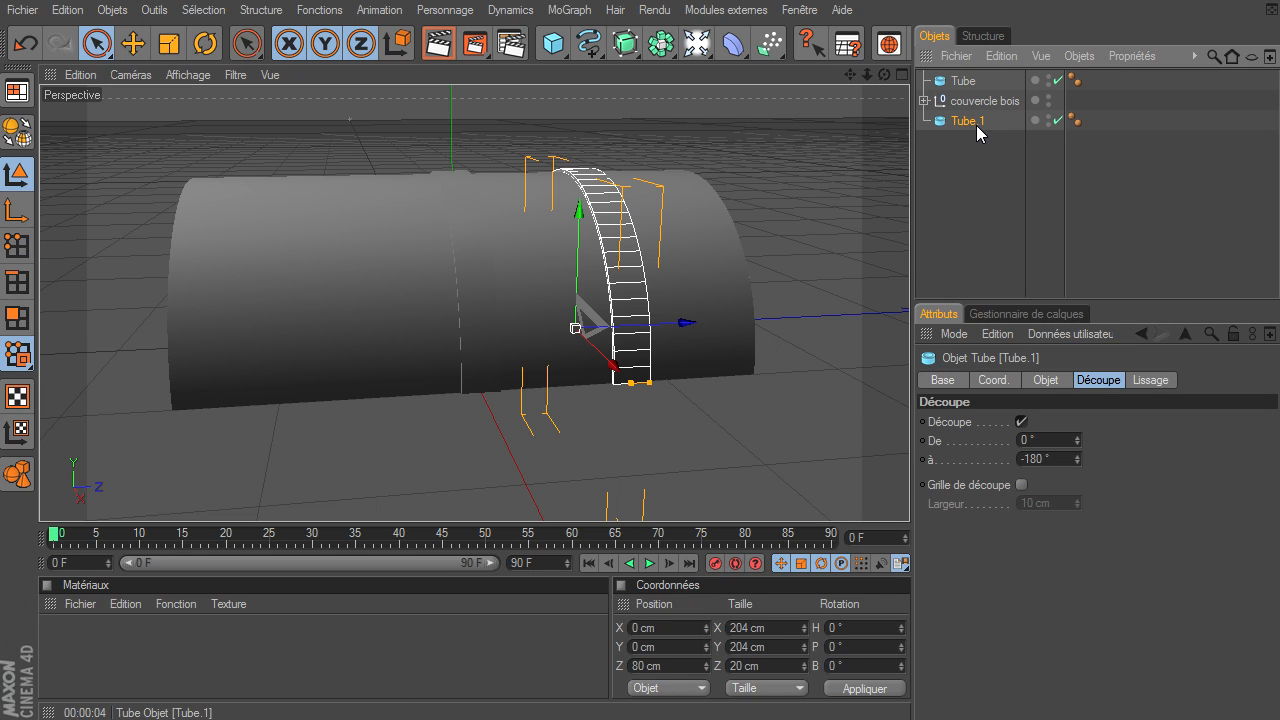
key(ctrl+c)
key(ctrl+v)
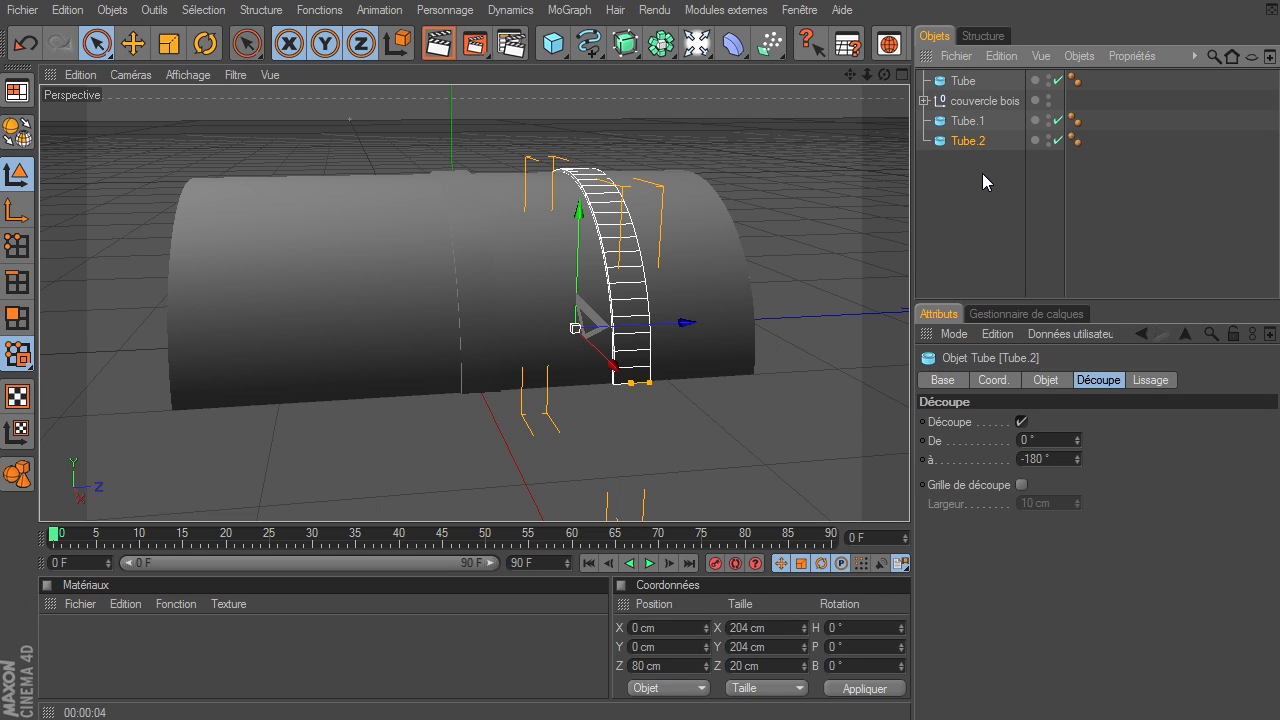
click(691, 666)
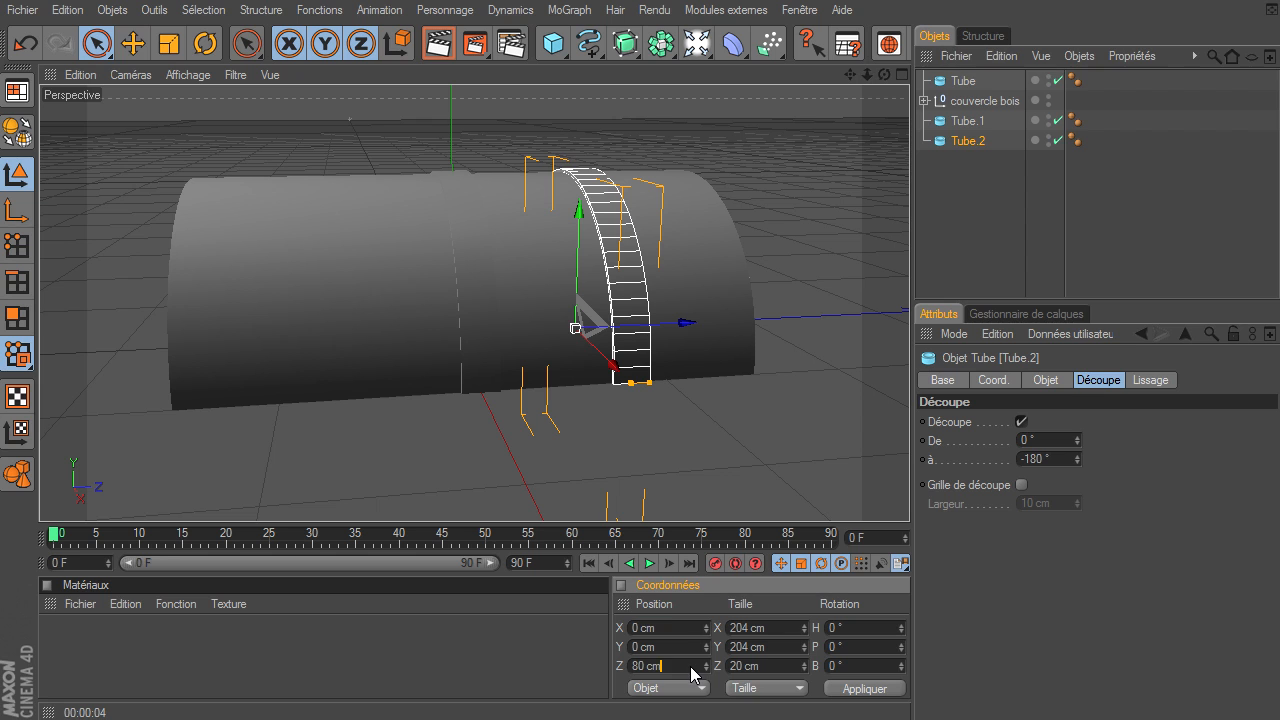
text(-)
key(Return)
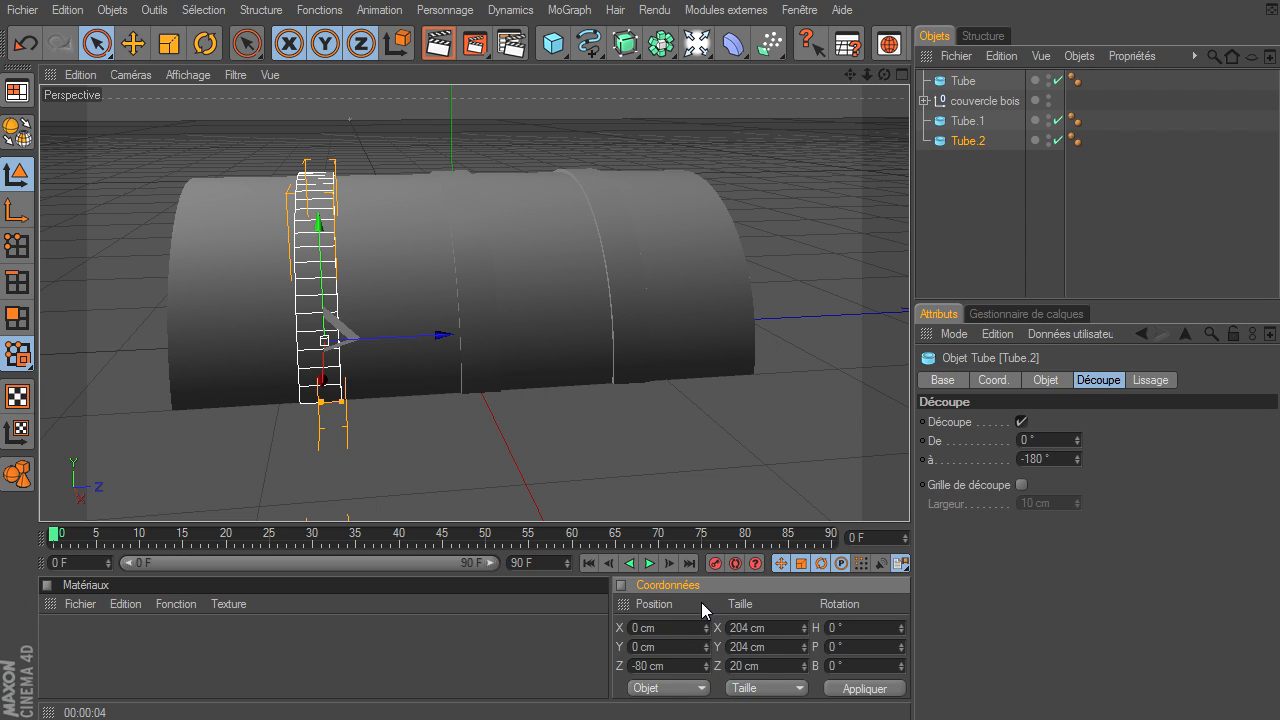
click(1006, 260)
key(ctrl+r)
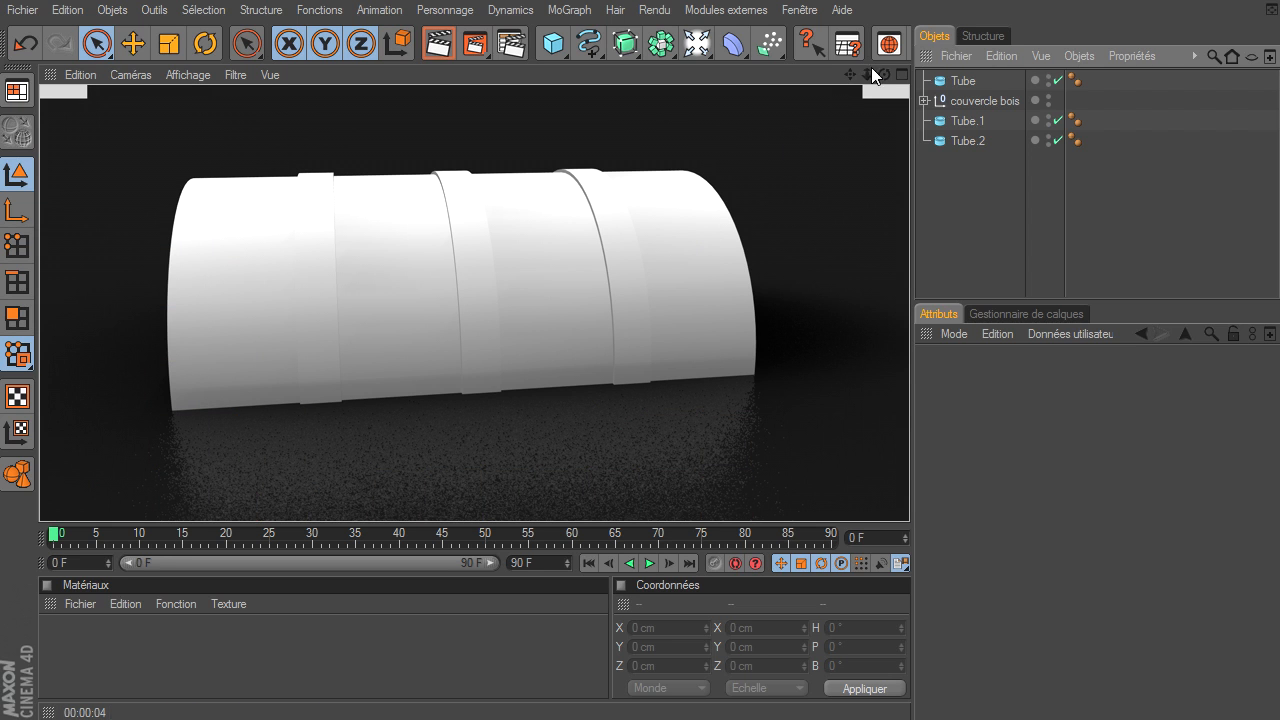
drag(884, 74, 860, 92)
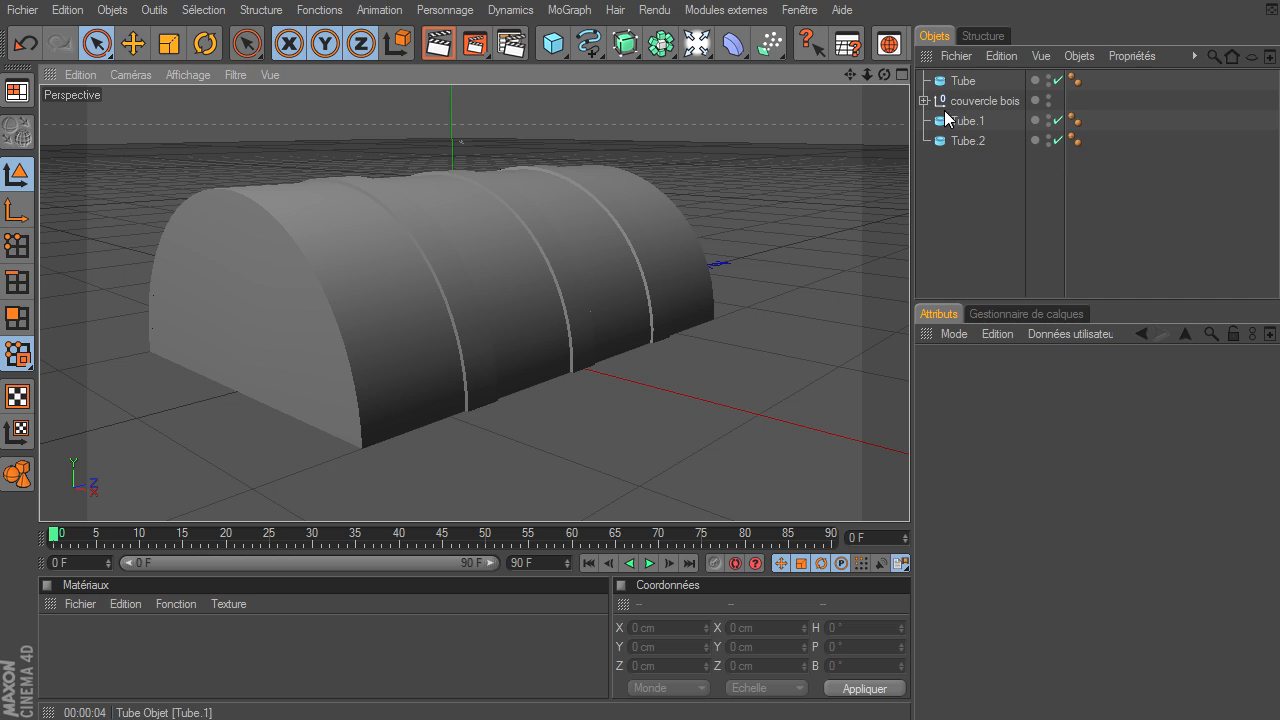
- Reorder the objects so the three band tubes sit below "couvercle bois" in the order Tube, Tube.1, Tube.2
drag(954, 85, 965, 212)
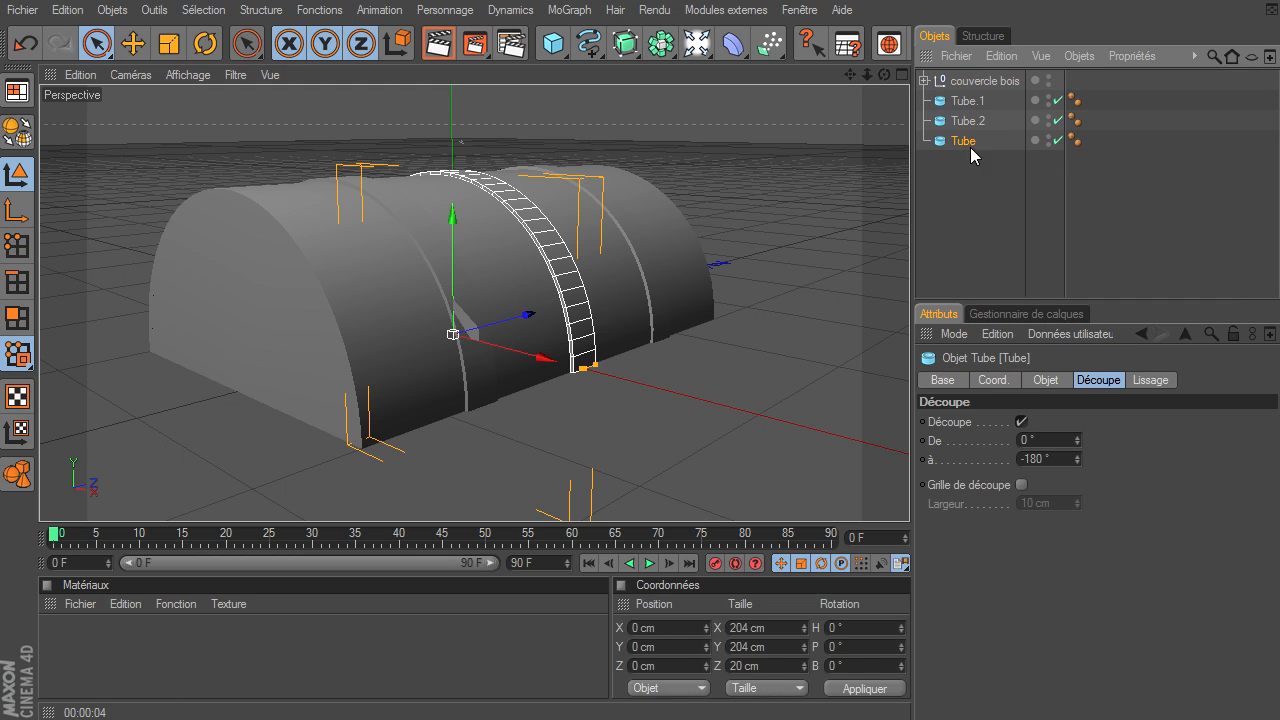
key(ctrl+z)
key(ctrl+z)
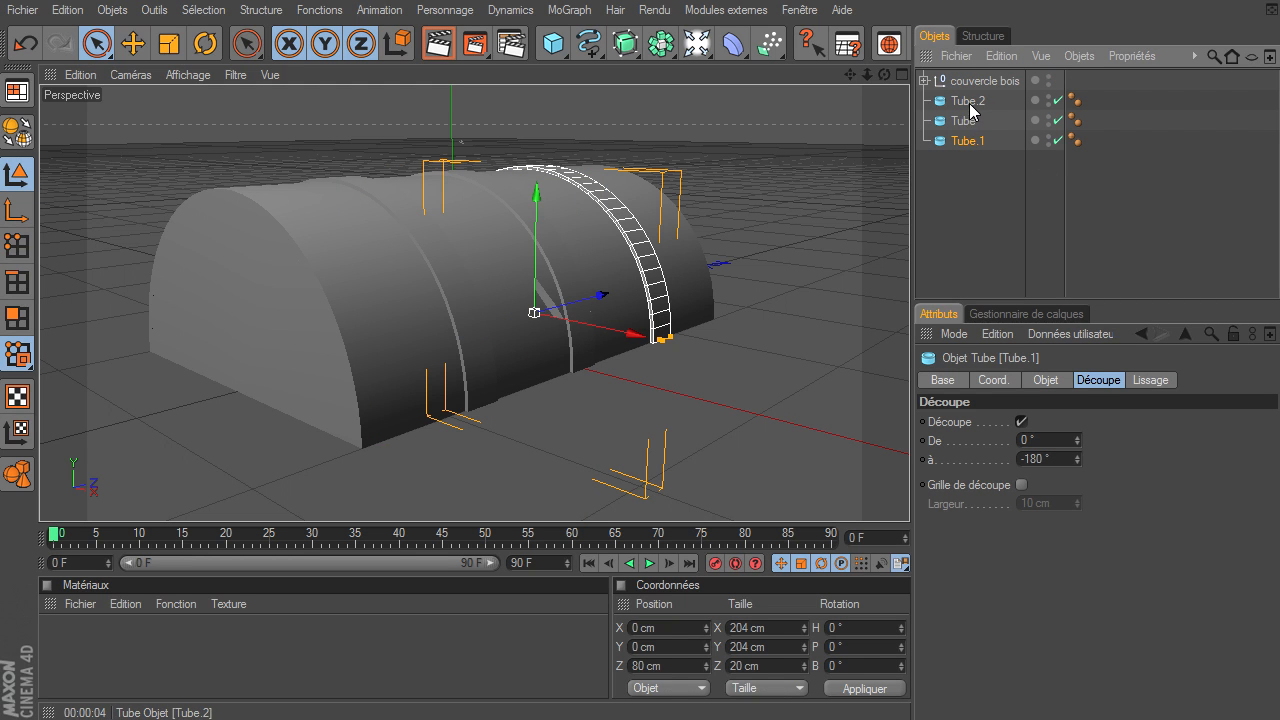
click(974, 259)
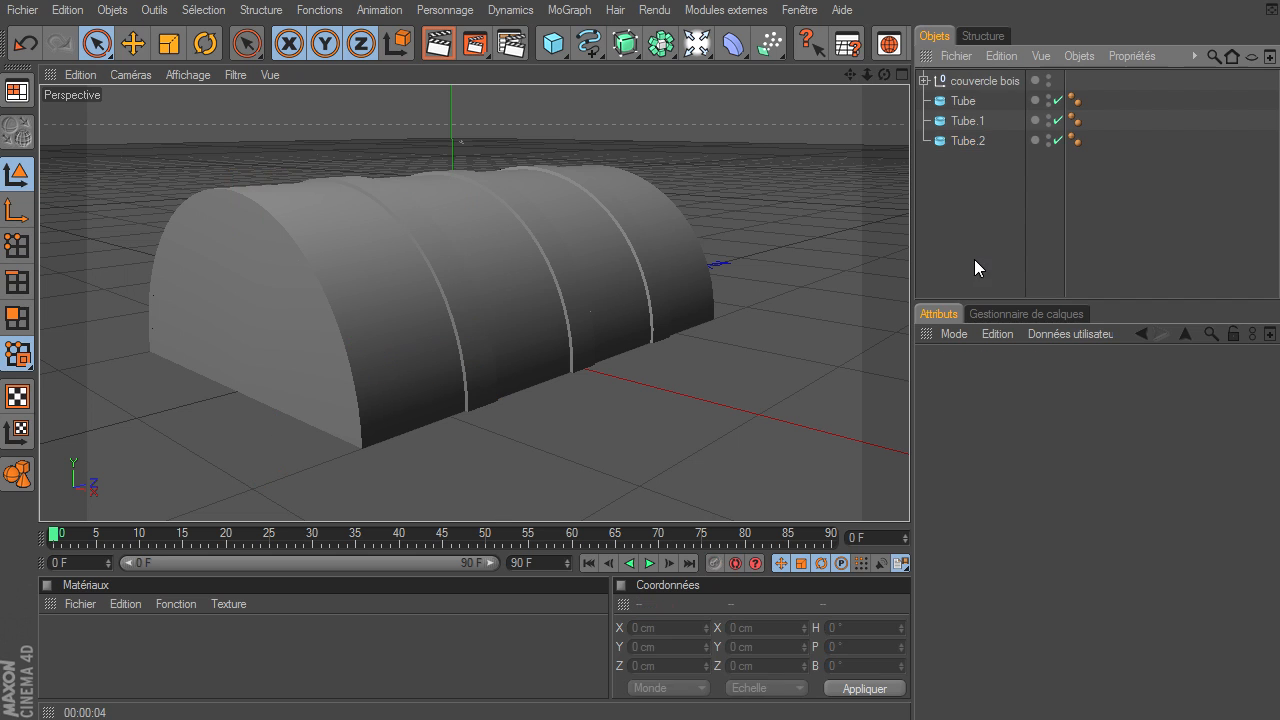
- Duplicate the central band tube and position the copy at Z -141 cm, at the end of the lid
click(964, 103)
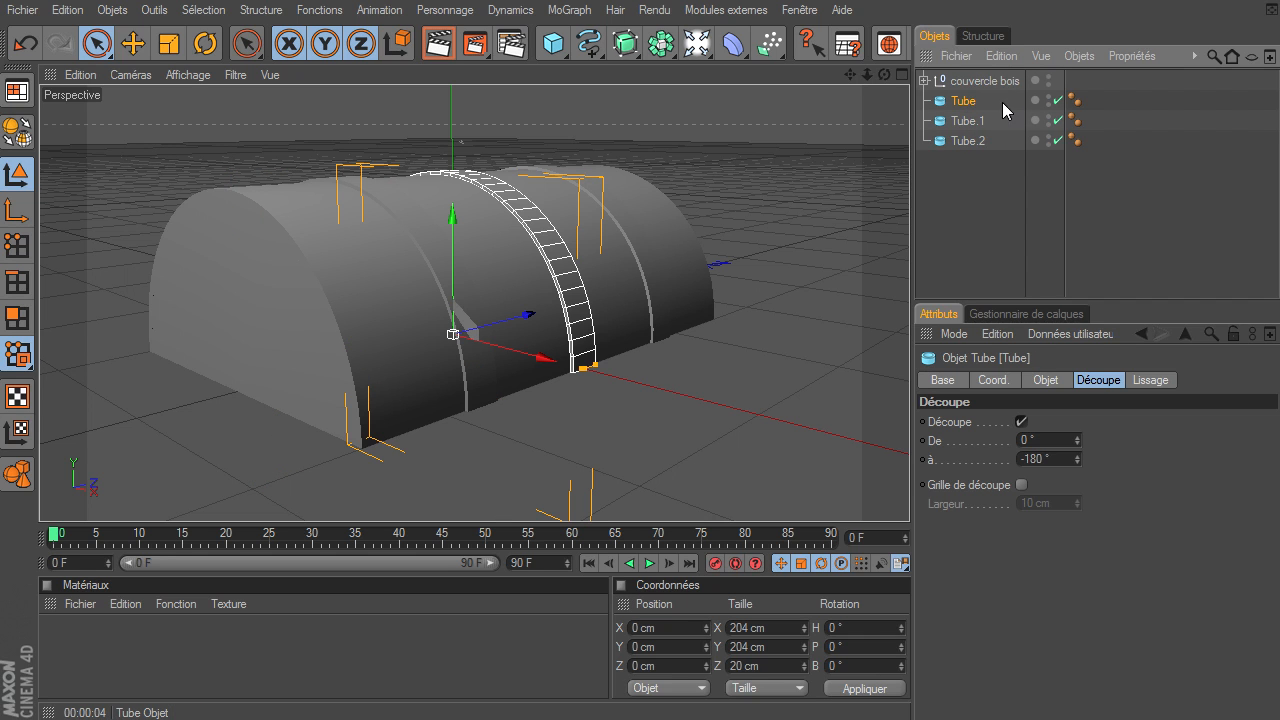
key(ctrl+c)
key(ctrl+v)
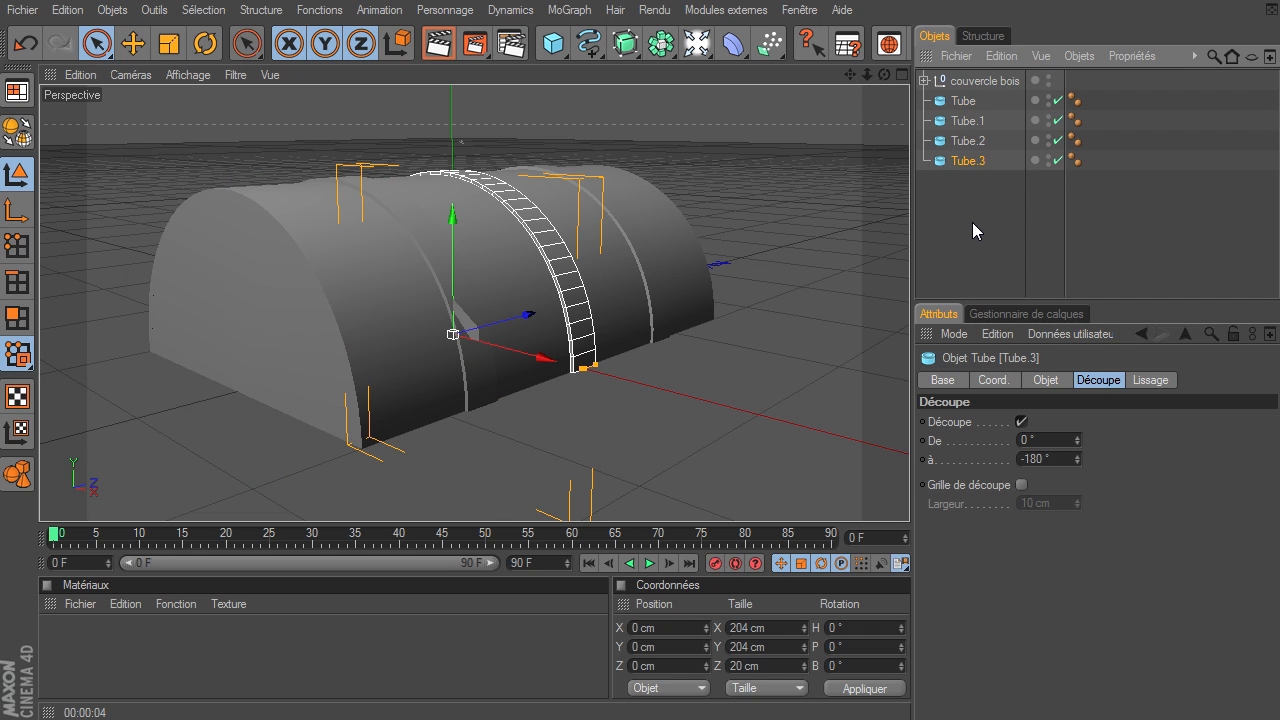
drag(523, 320, 345, 362)
drag(909, 495, 909, 495)
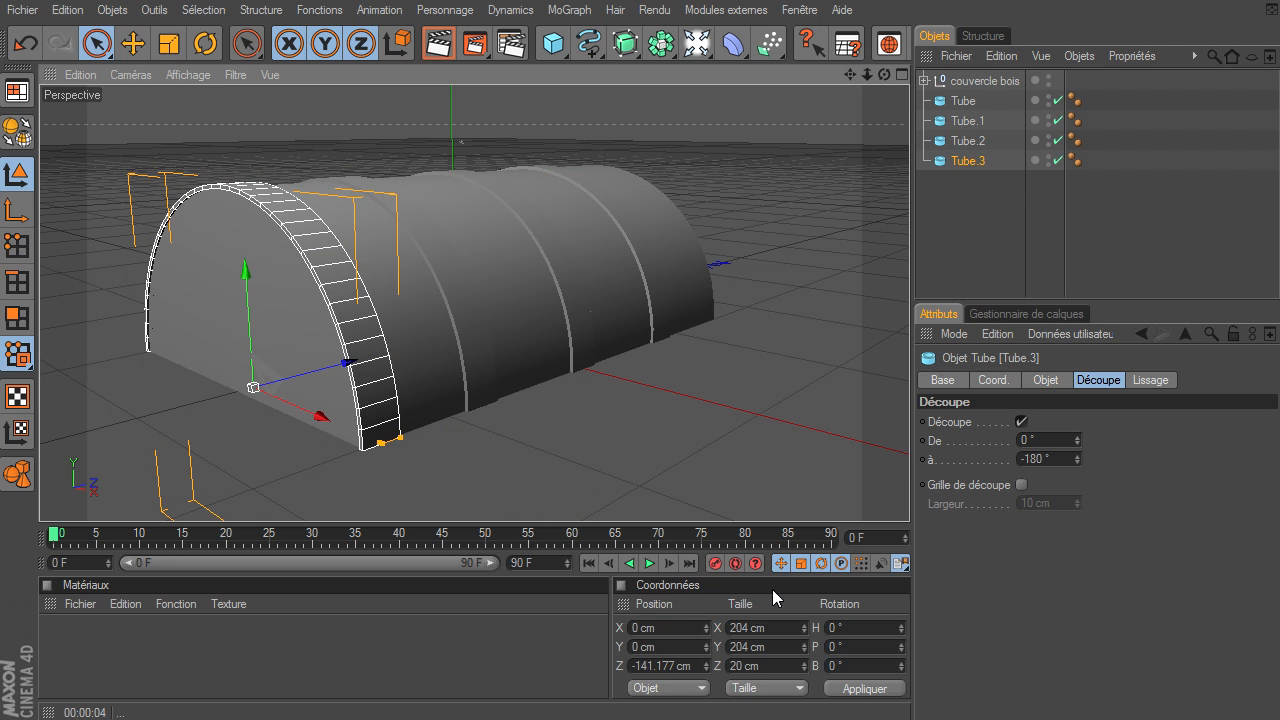
click(683, 666)
text(-14)
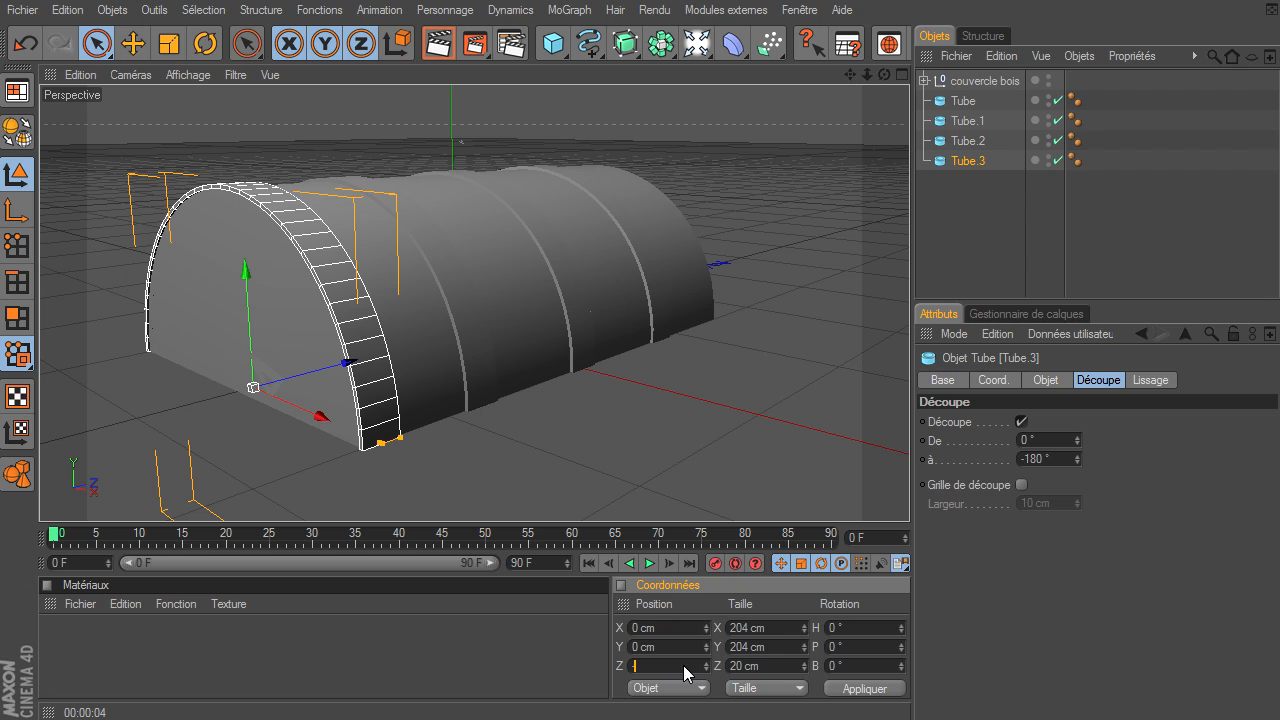
text(14)
key(Return)
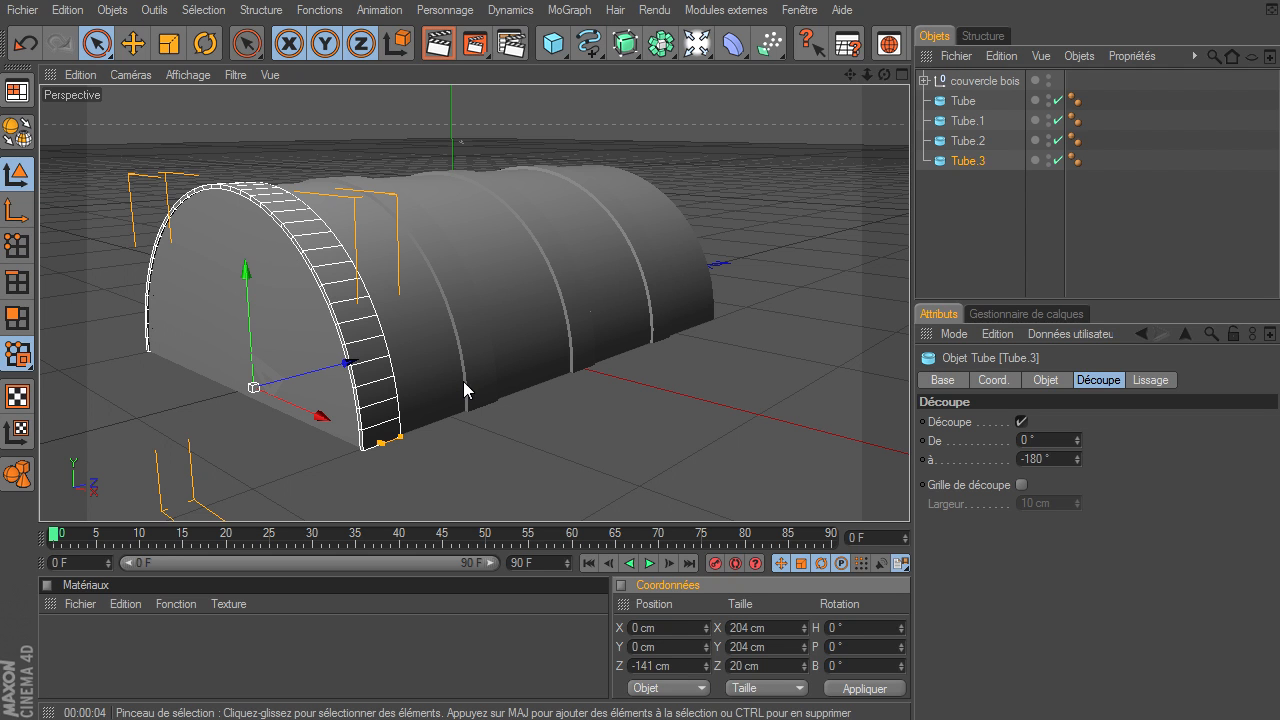
- Render a closer view of the end band and open its object properties
drag(873, 78, 873, 78)
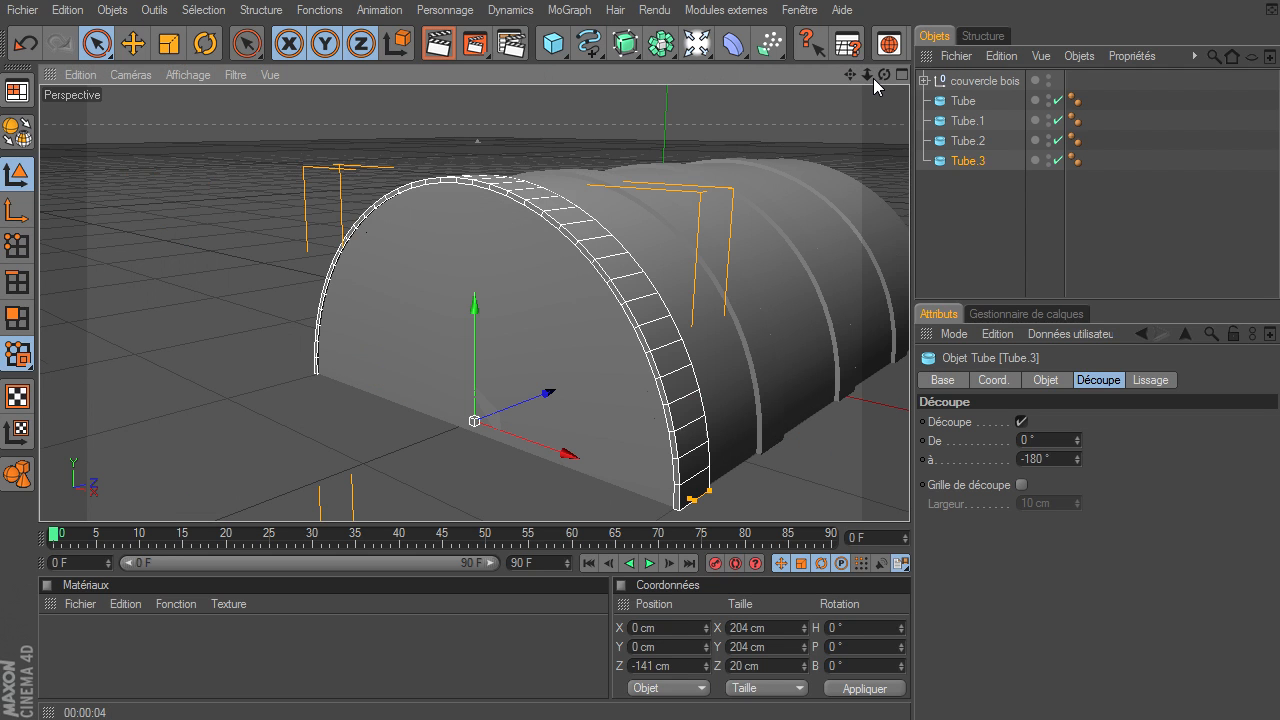
click(438, 43)
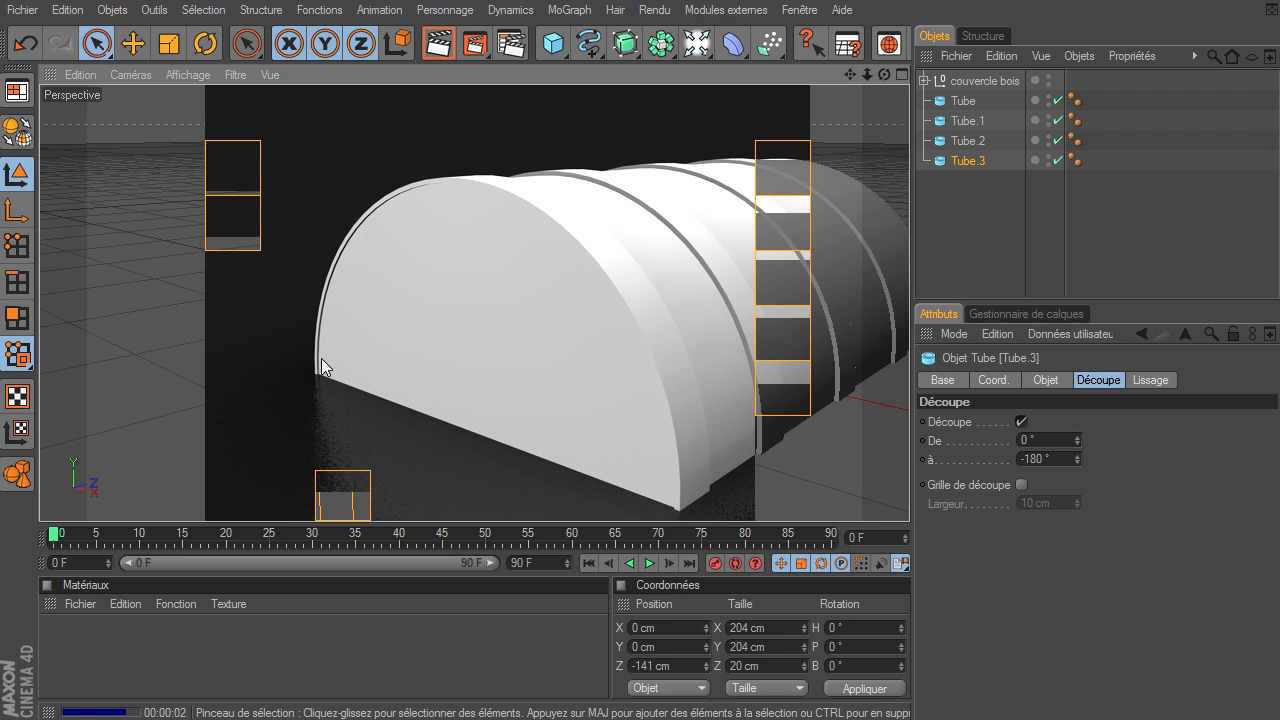
click(965, 164)
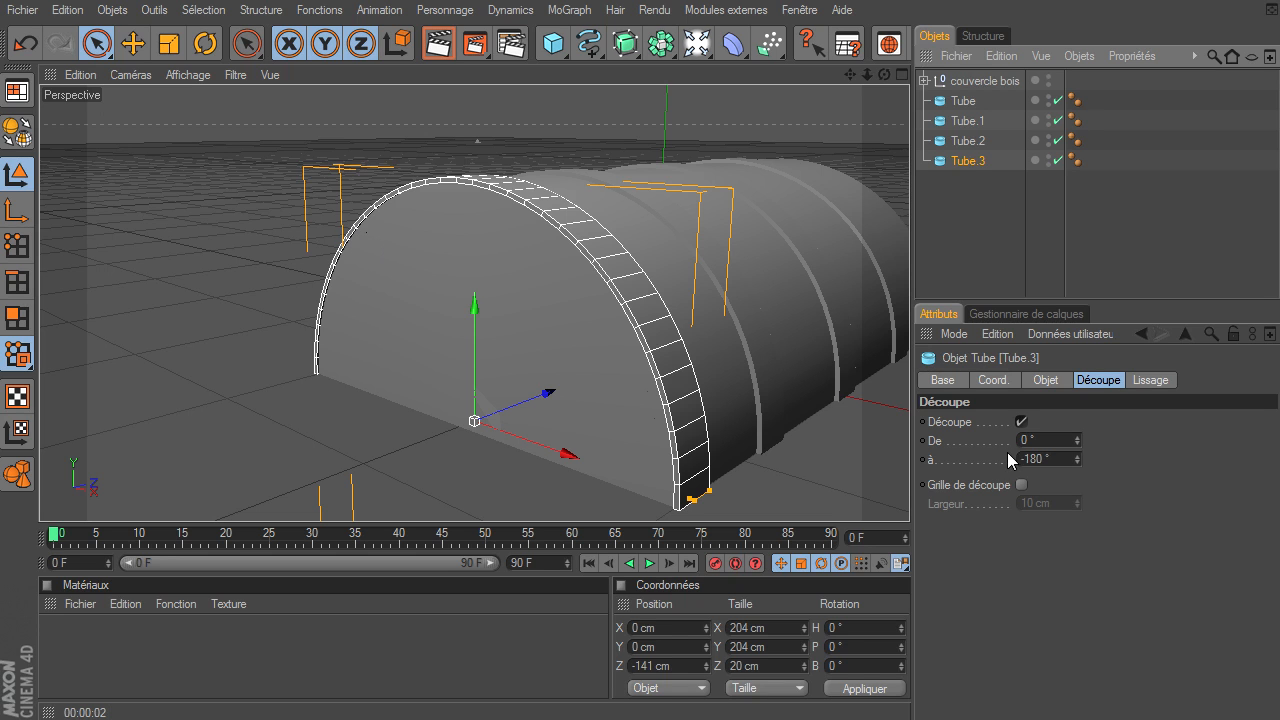
click(1046, 380)
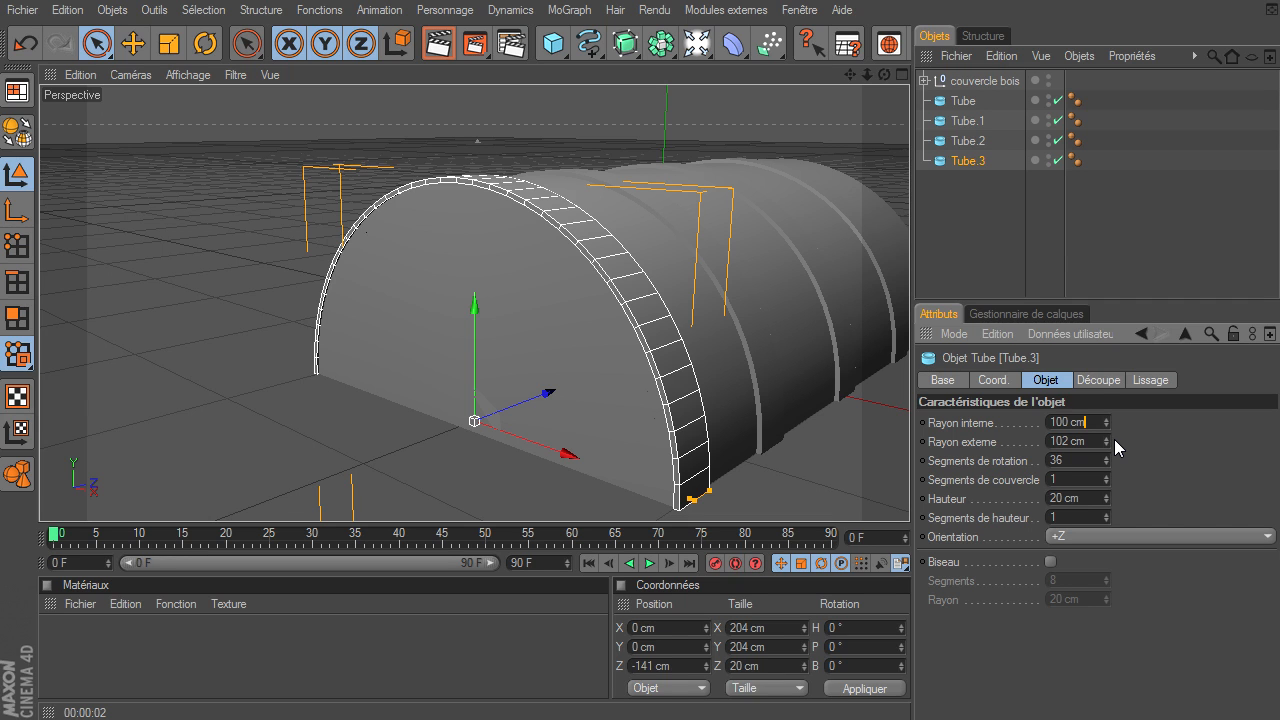
- Try an inner radius of 102 cm on the end band
key(Left)
key(Left)
key(Left)
text(102)
key(Return)
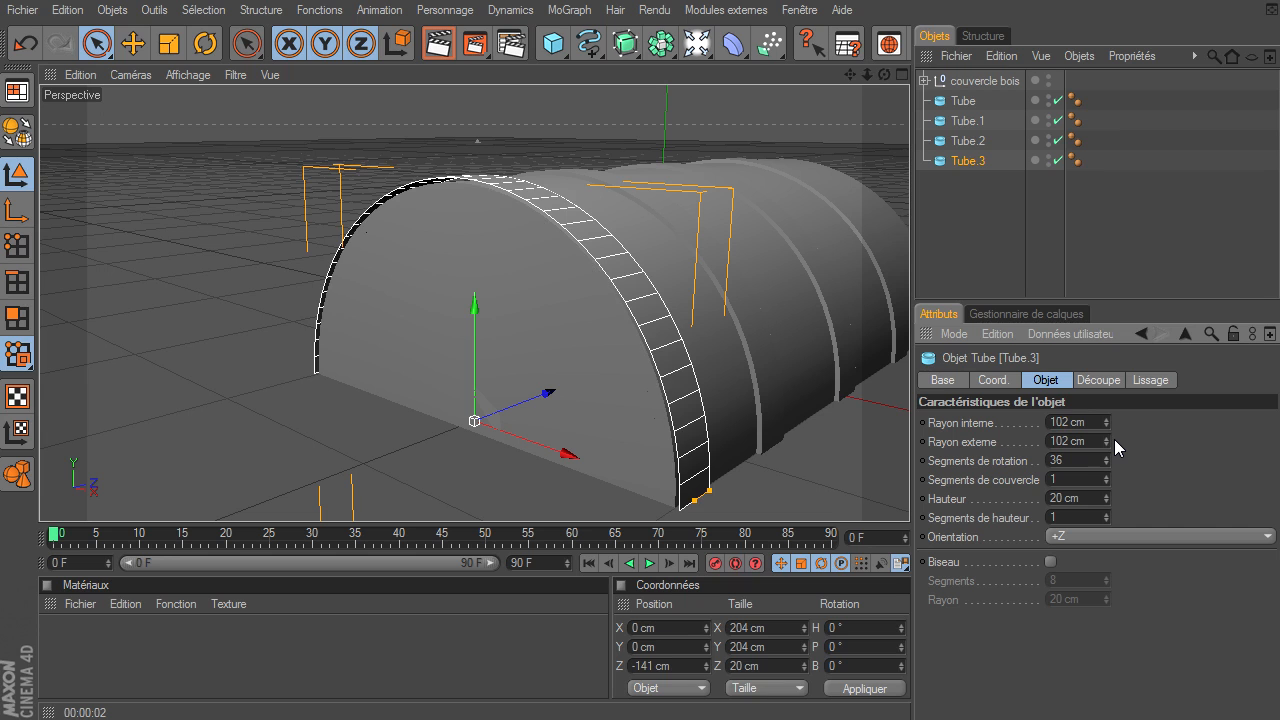
- Set the end band's inner radius to 90 cm so it overlaps the lid's end face
click(1093, 417)
text(90)
key(Return)
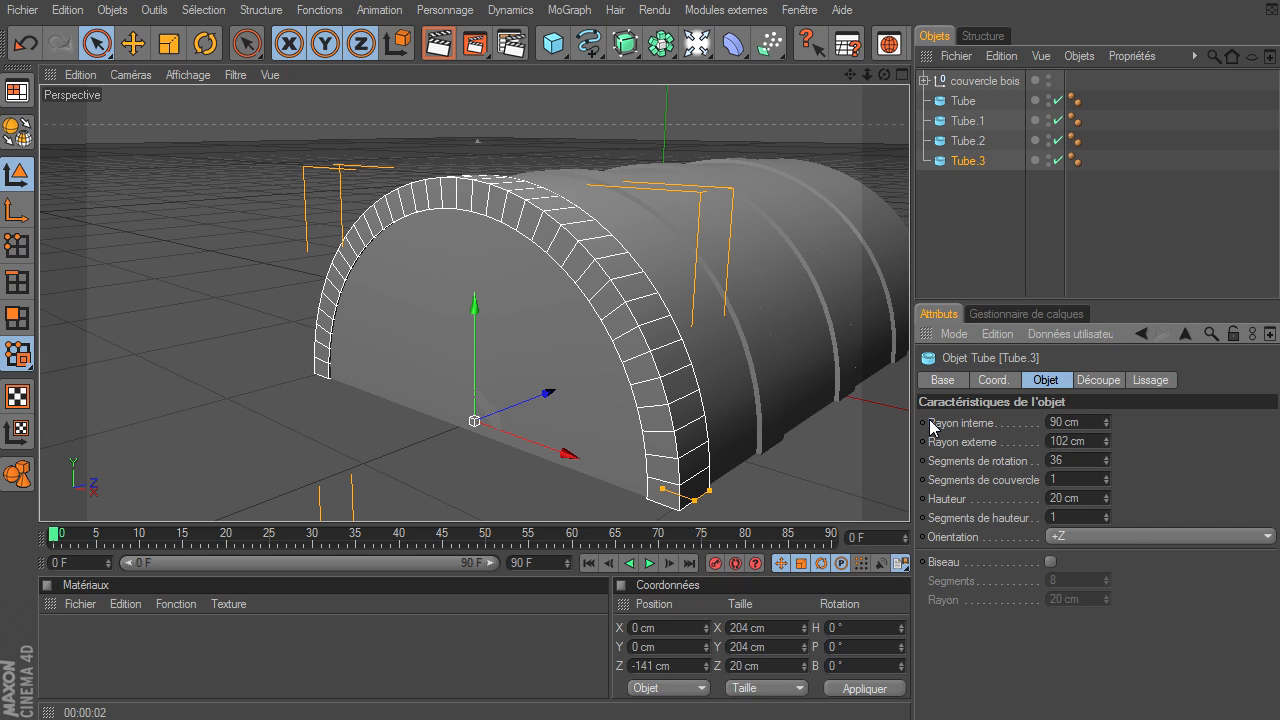
click(953, 228)
mouse_move(884, 75)
mouse_down()
mouse_move(914, 506)
mouse_move(881, 77)
mouse_up()
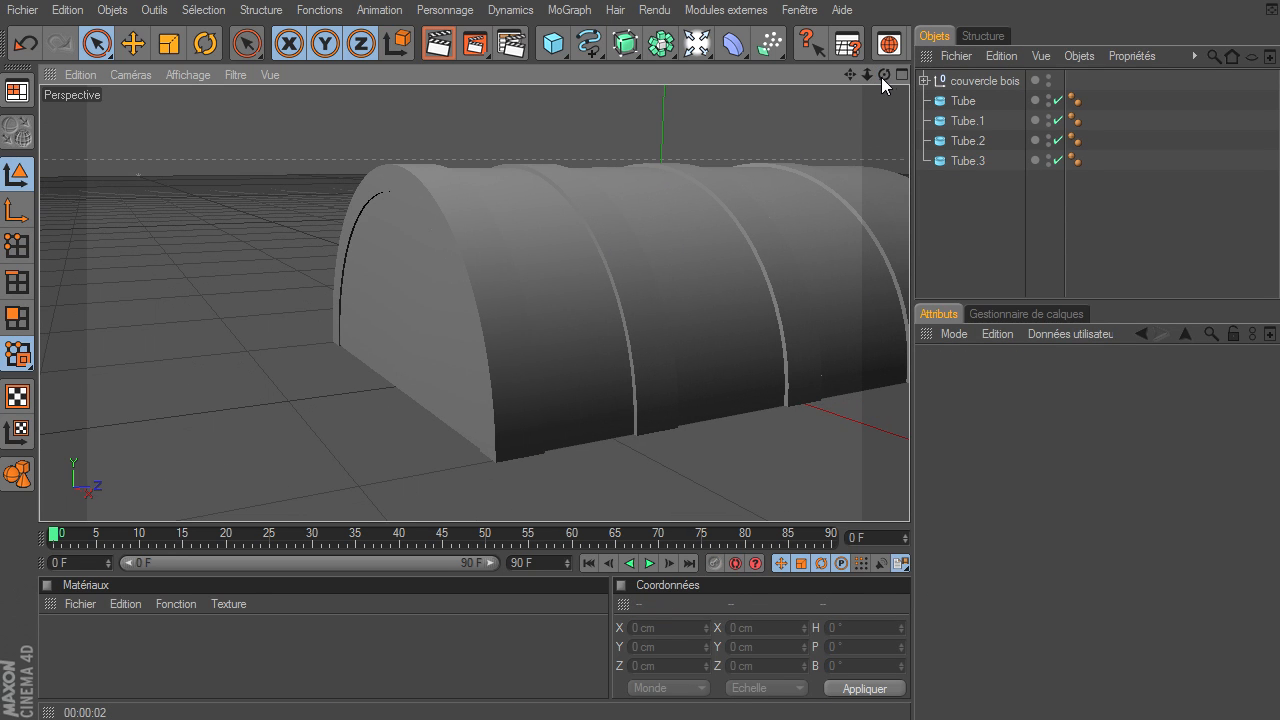
- Duplicate the end band tube at Z -141 cm and bring the lid's opposite end into view
click(953, 161)
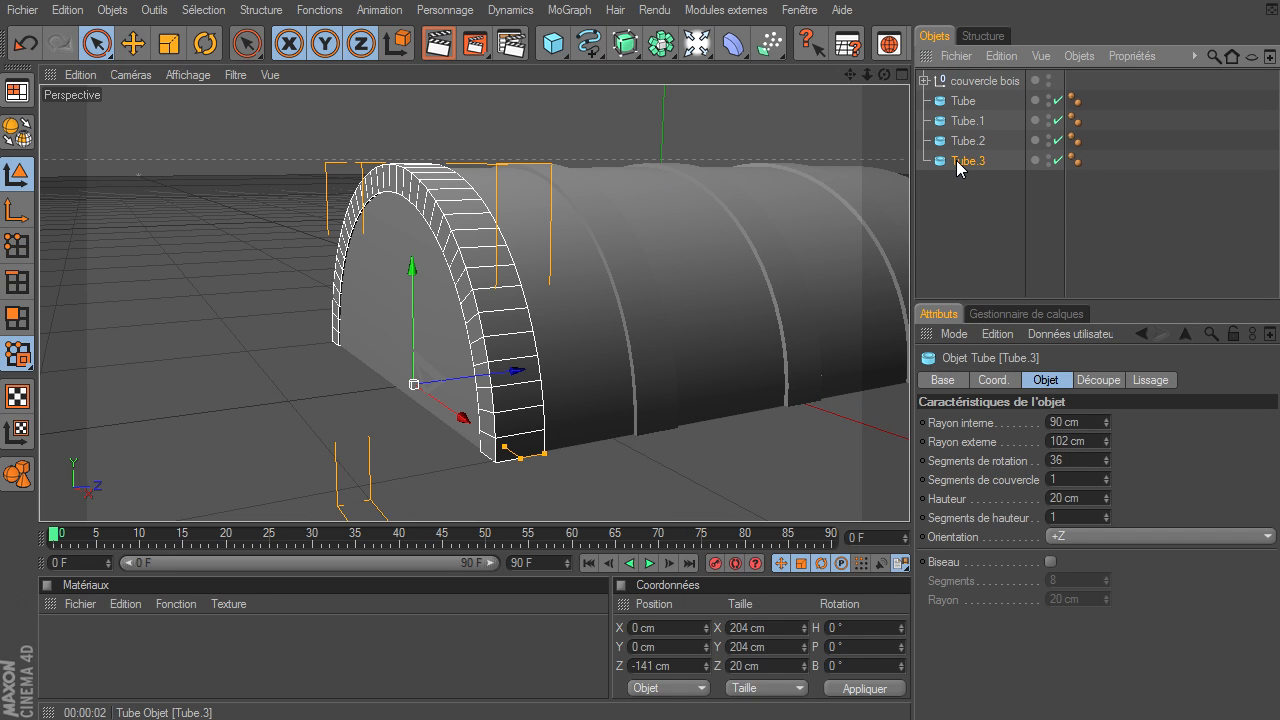
ctrl+drag(956, 160, 961, 215)
click(684, 668)
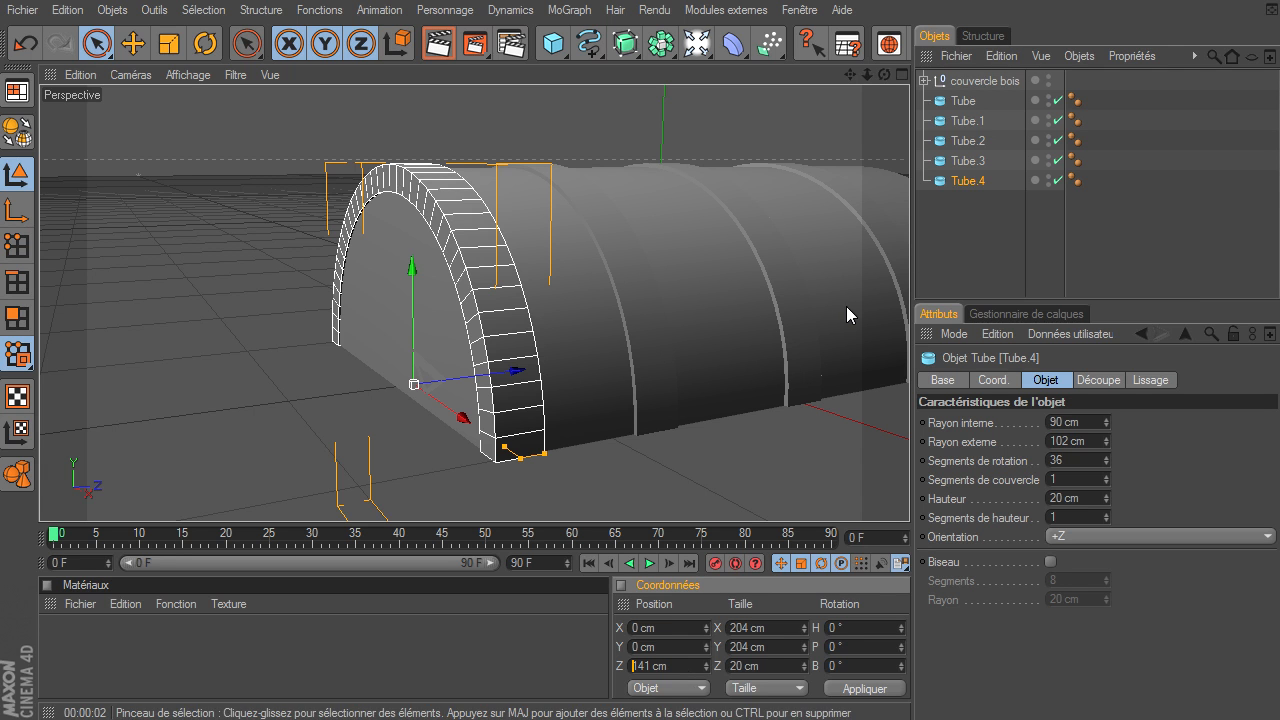
click(949, 223)
mouse_move(852, 72)
mouse_down()
mouse_move(909, 495)
mouse_move(859, 74)
mouse_up()
drag(909, 495, 913, 495)
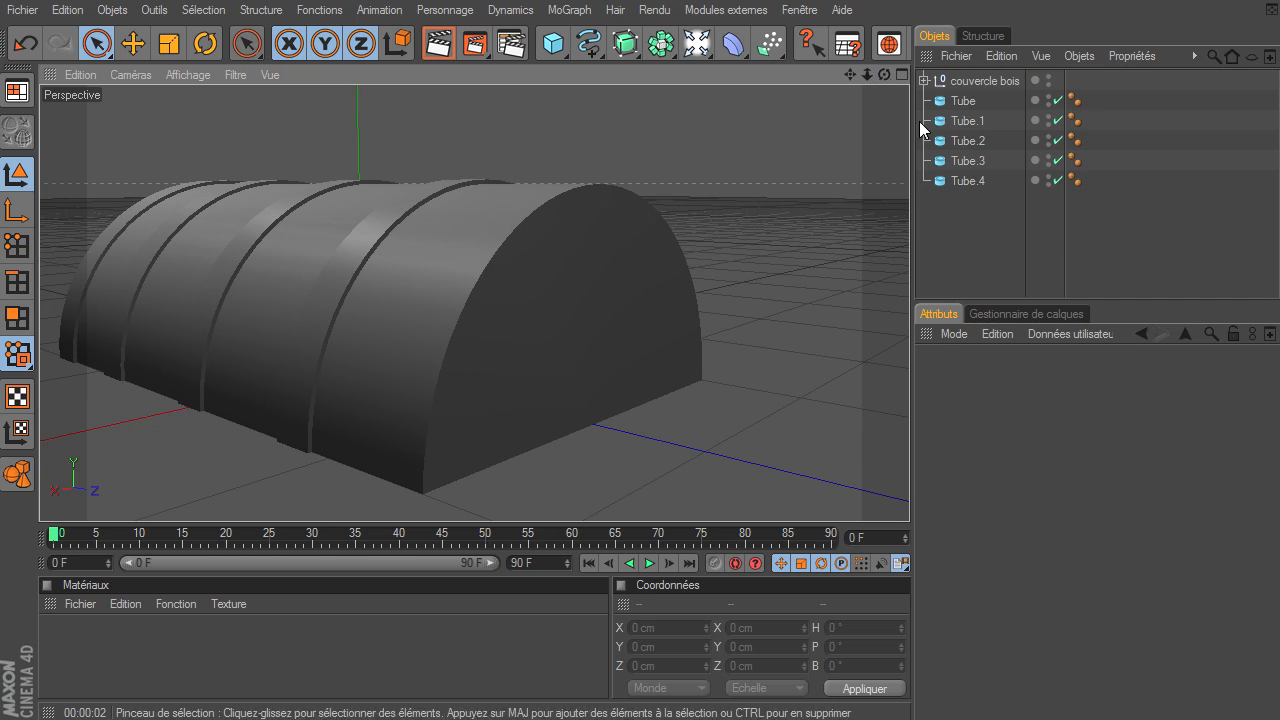
- Set the Z position of the duplicated end band to 141 cm to place it on the opposite end
click(953, 182)
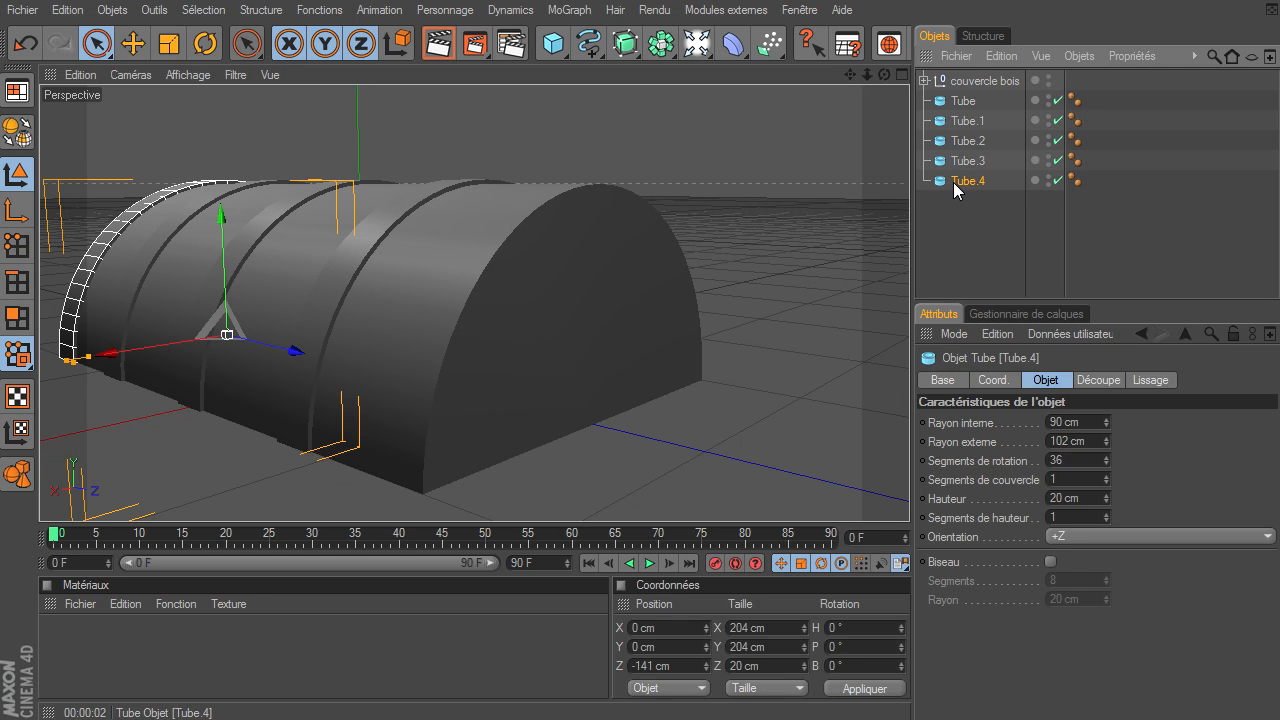
click(689, 664)
key(Home)
key(Delete)
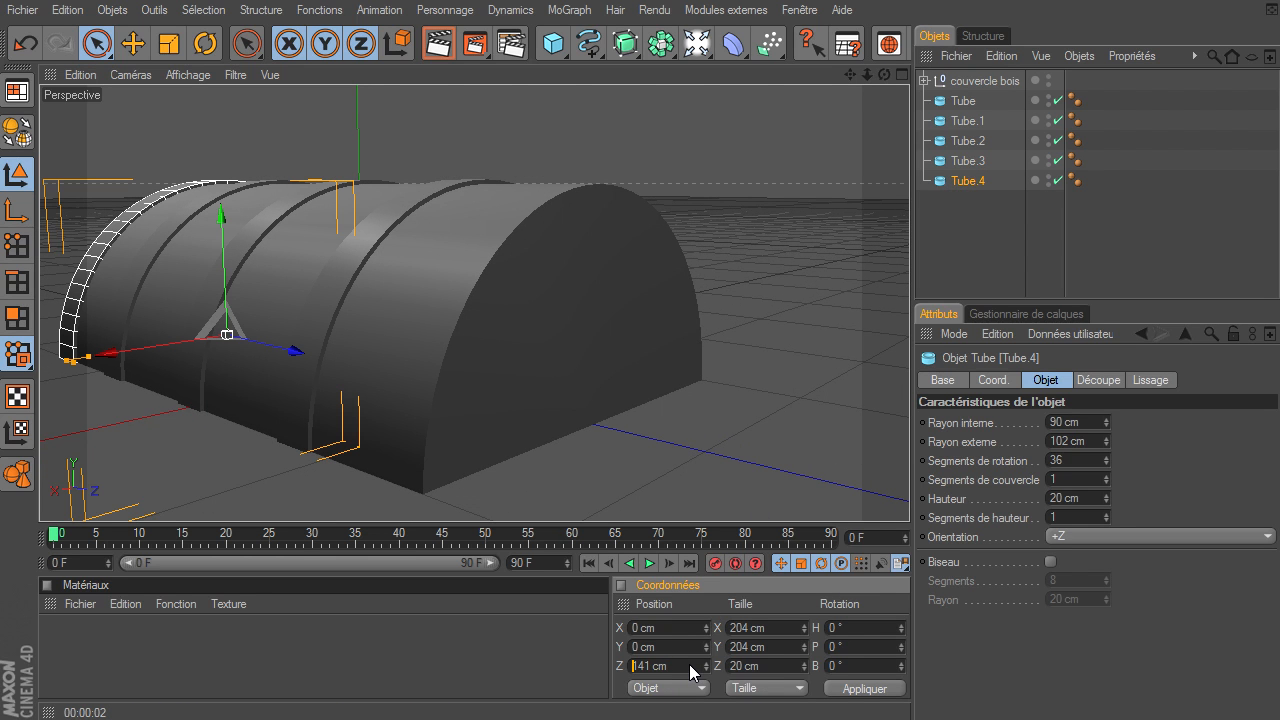
key(Return)
click(1015, 225)
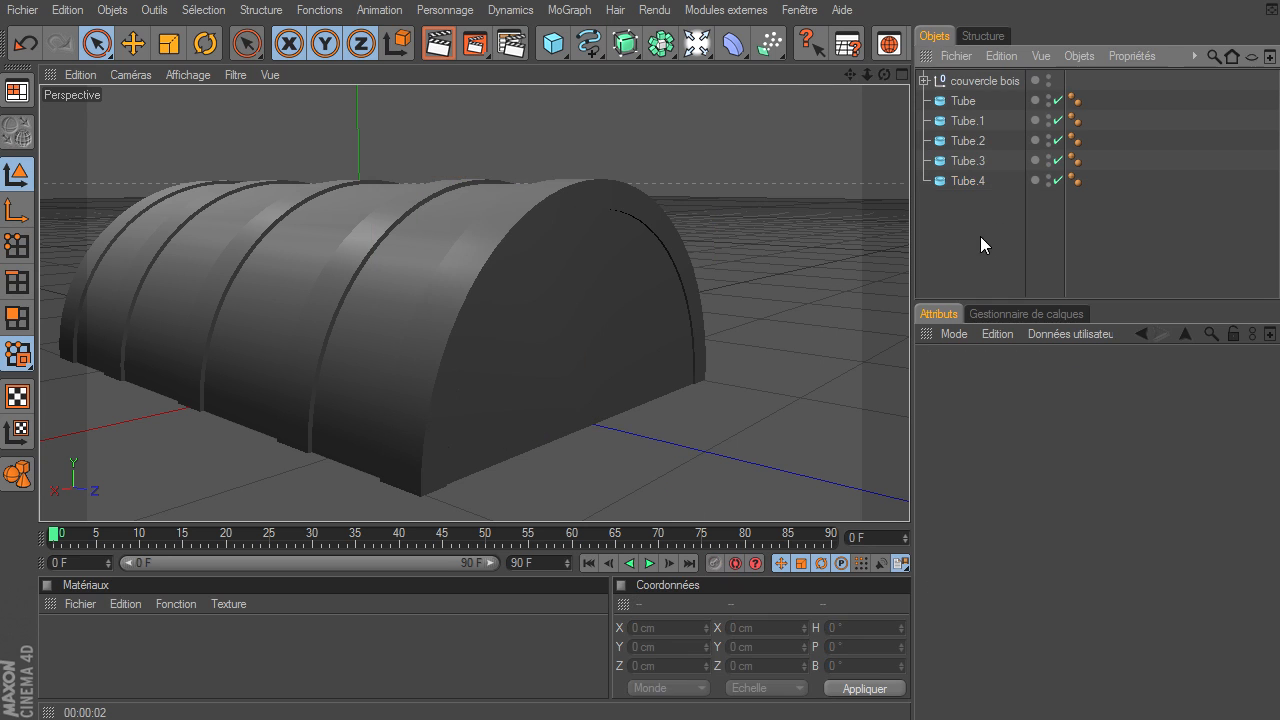
- Render the banded lid and switch to XnView to compare it with the reference photo box2_sml.jpg
drag(883, 74, 909, 495)
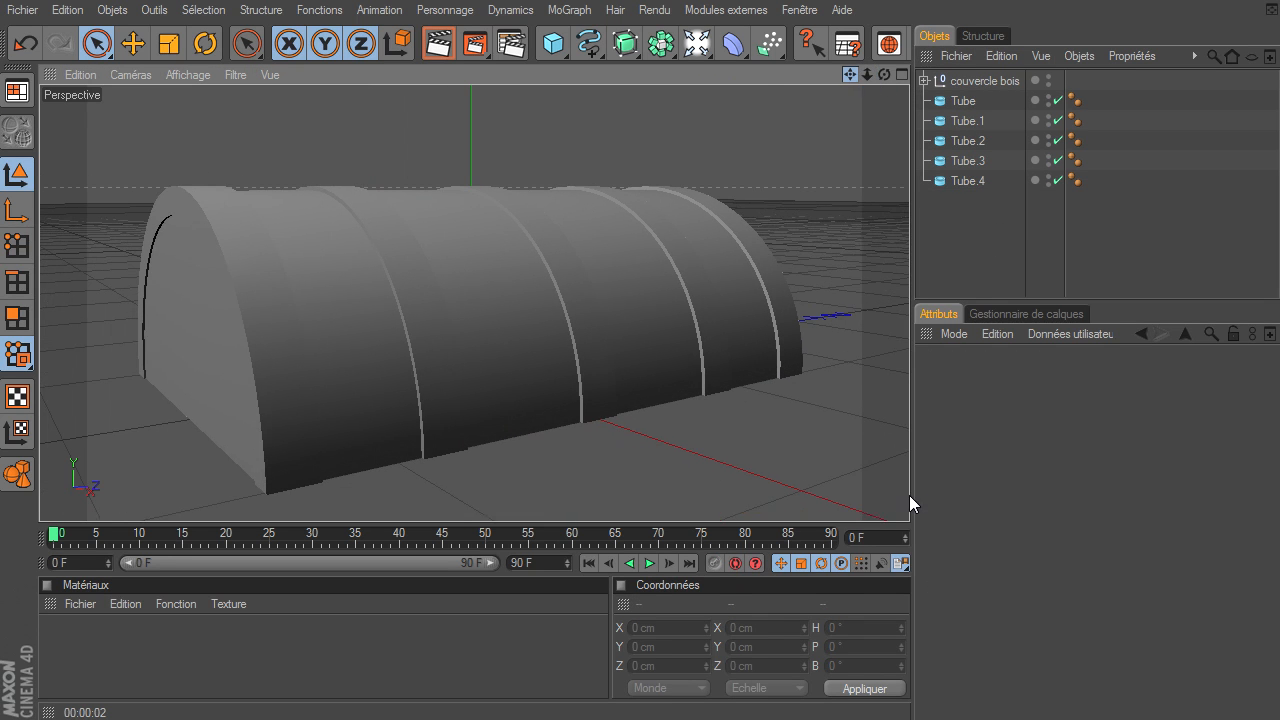
click(441, 46)
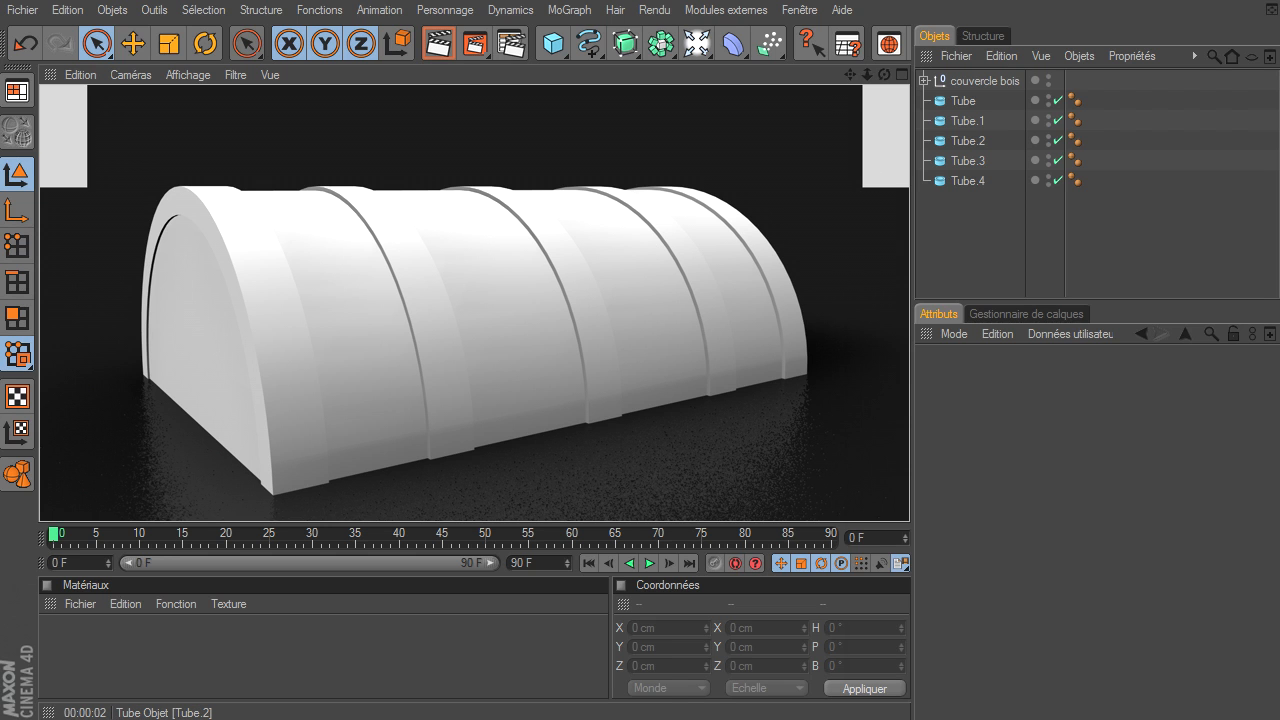
drag(1279, 80, 545, 34)
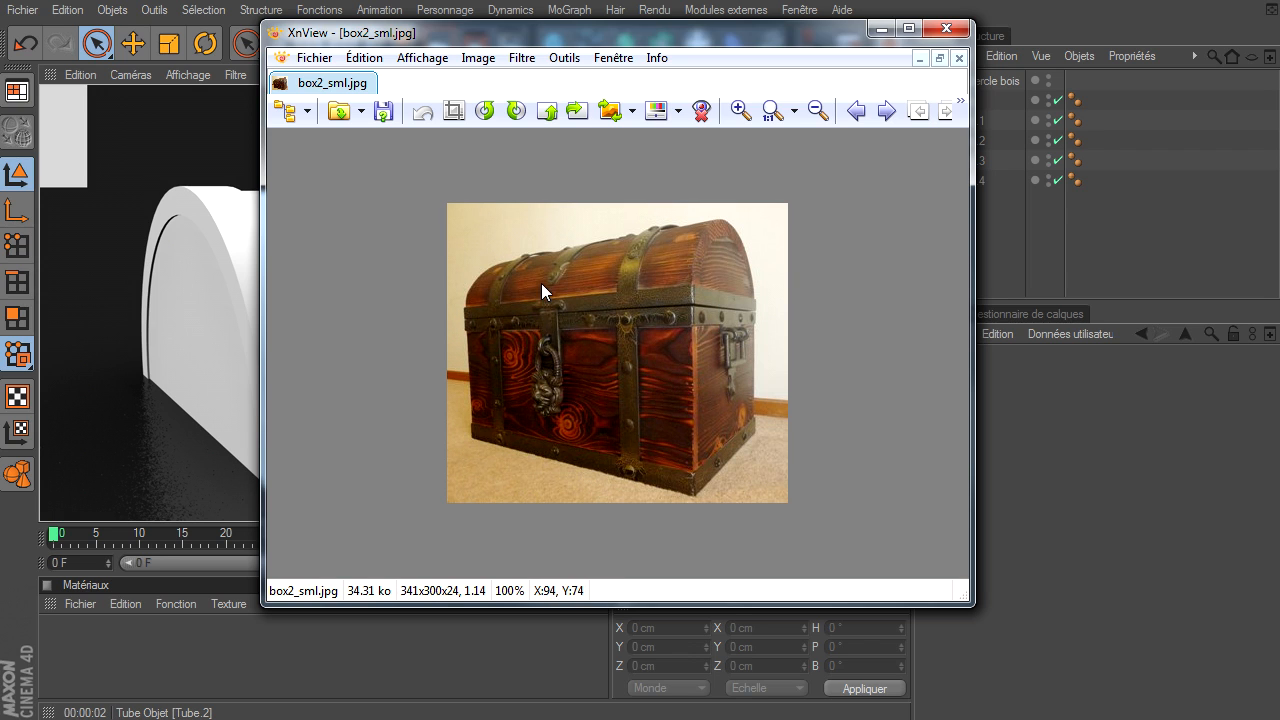
- Switch back to Cinema 4D, add a cube primitive, and set its Y size to 20 cm
drag(799, 40, 1279, 130)
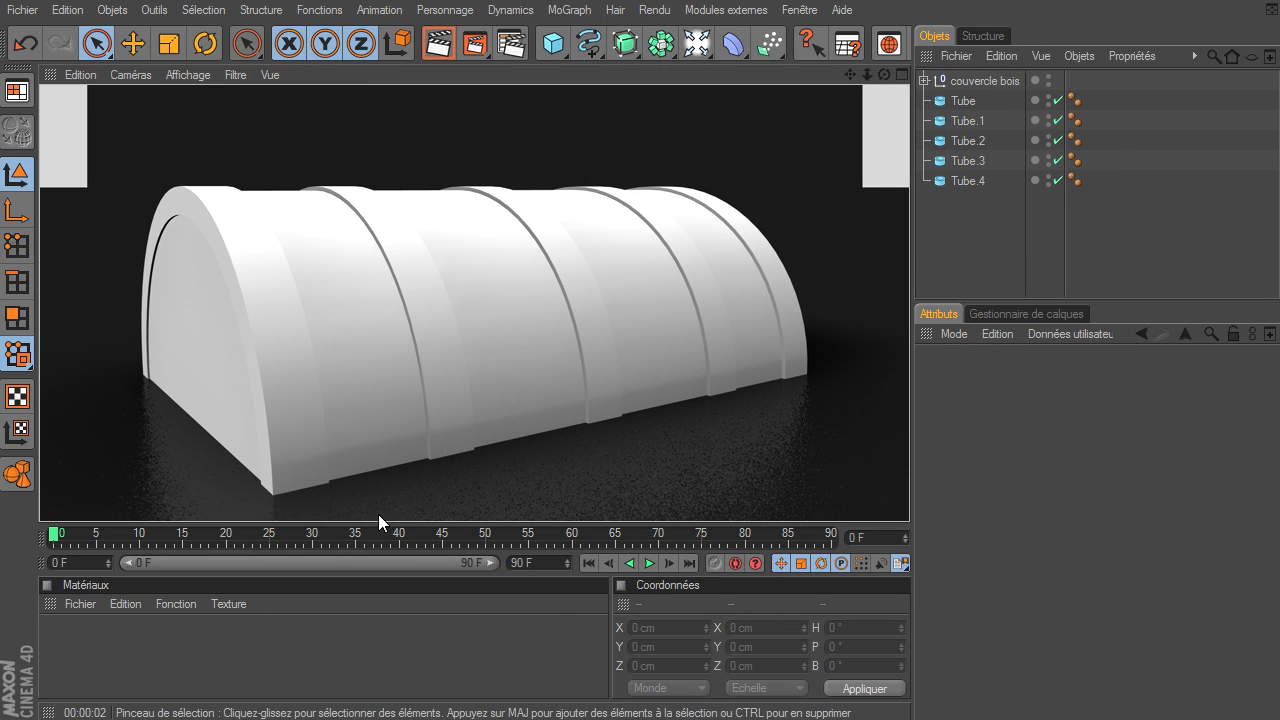
click(936, 255)
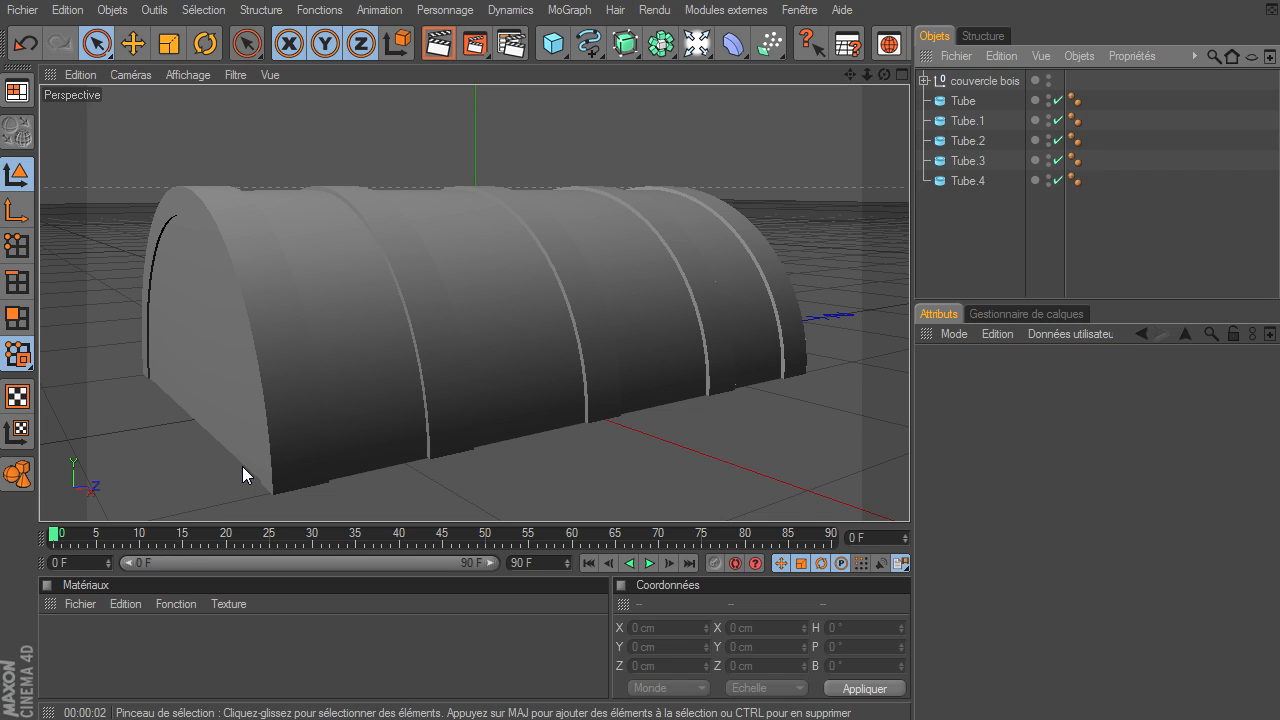
click(549, 54)
click(632, 63)
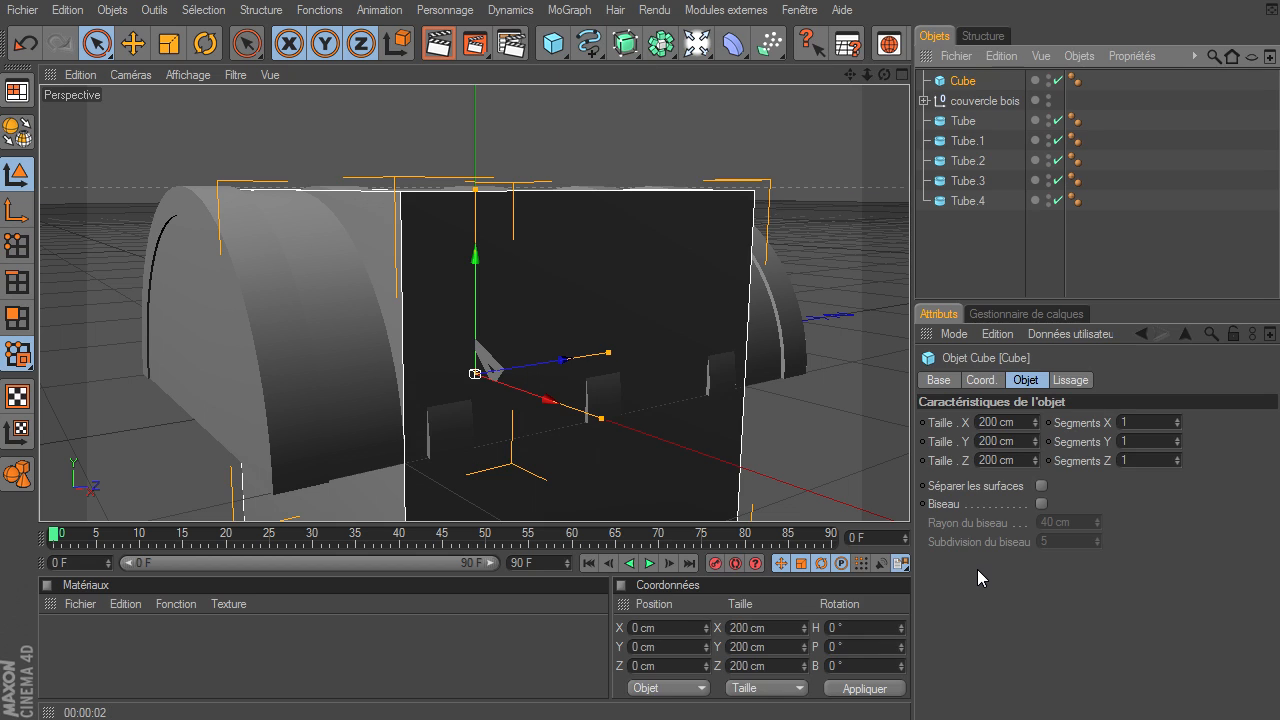
double_click(1029, 437)
text(20)
key(Return)
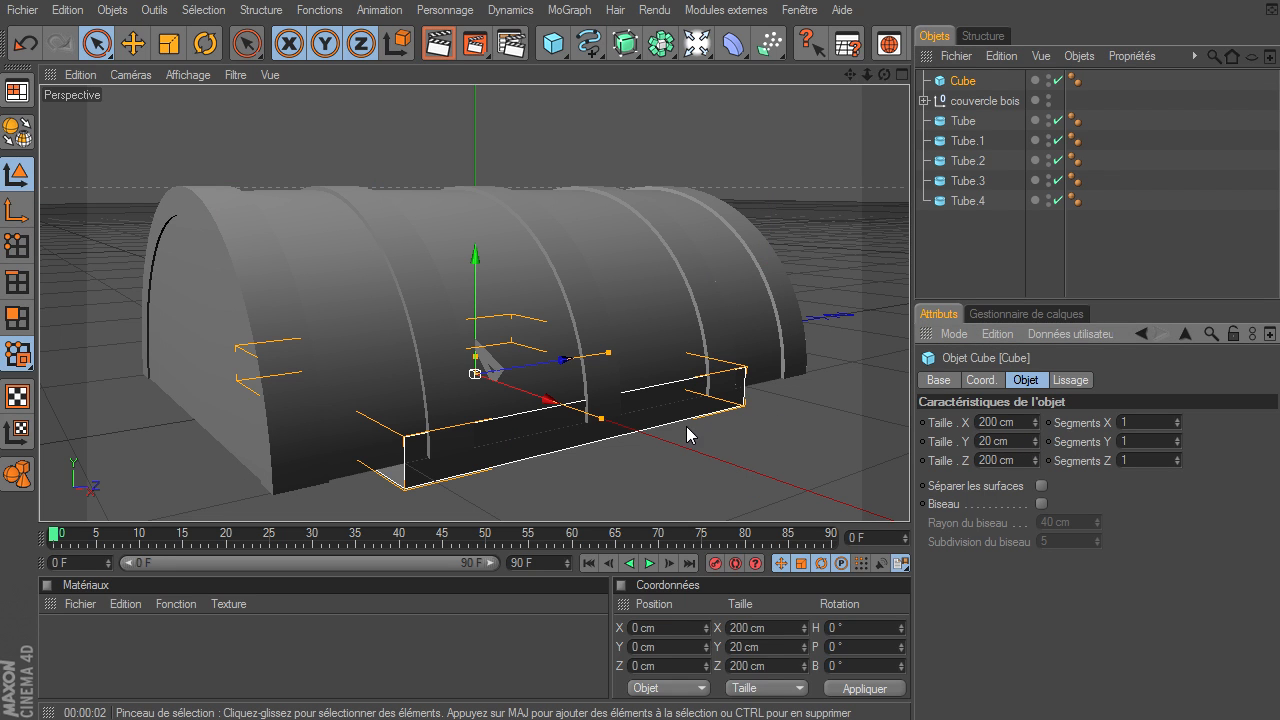
- Set the cube's Z size to 304 cm and its X size to 206 cm so it extends past the bands
double_click(1004, 460)
text(304)
key(Return)
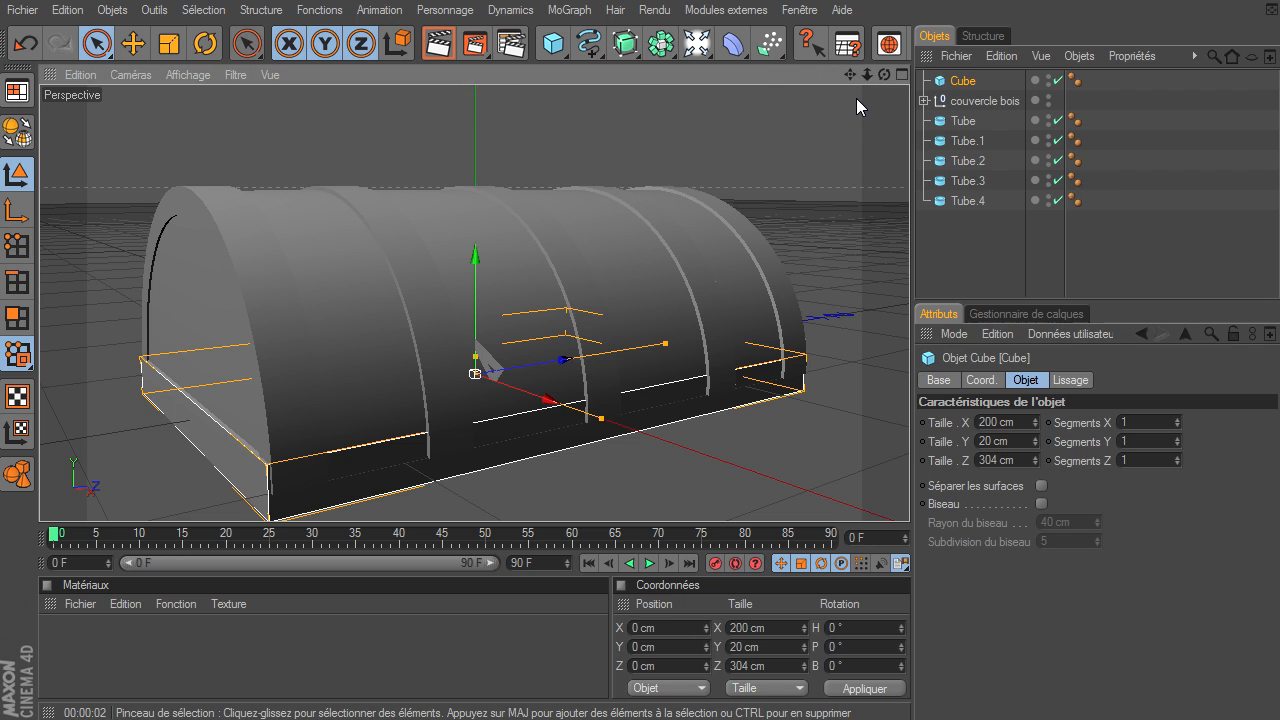
scroll(856, 98, up, 3)
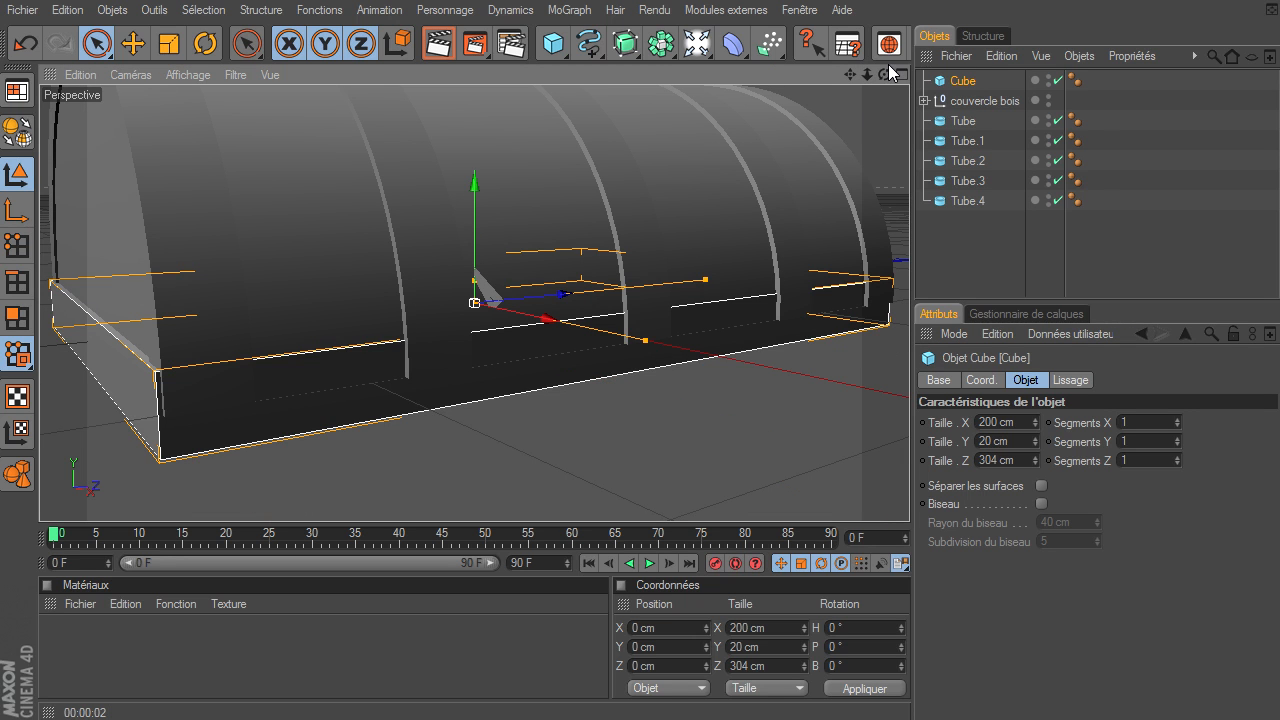
drag(909, 495, 909, 495)
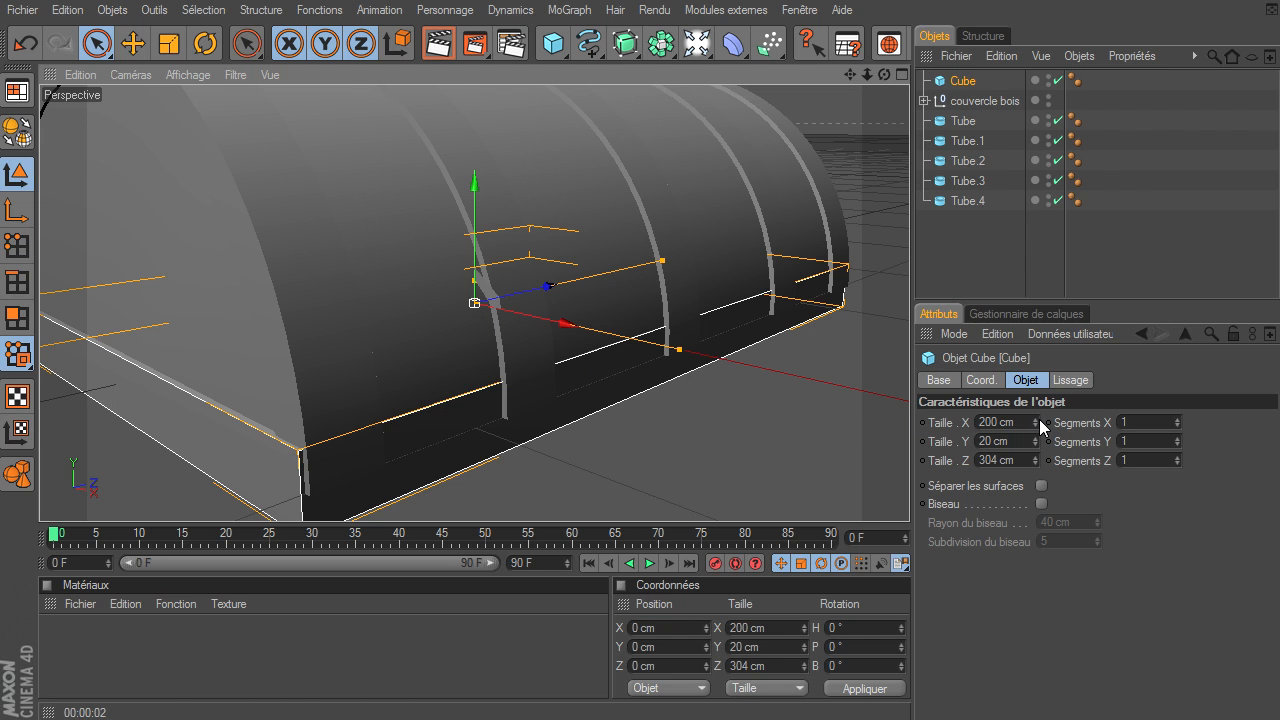
drag(1033, 418, 1033, 418)
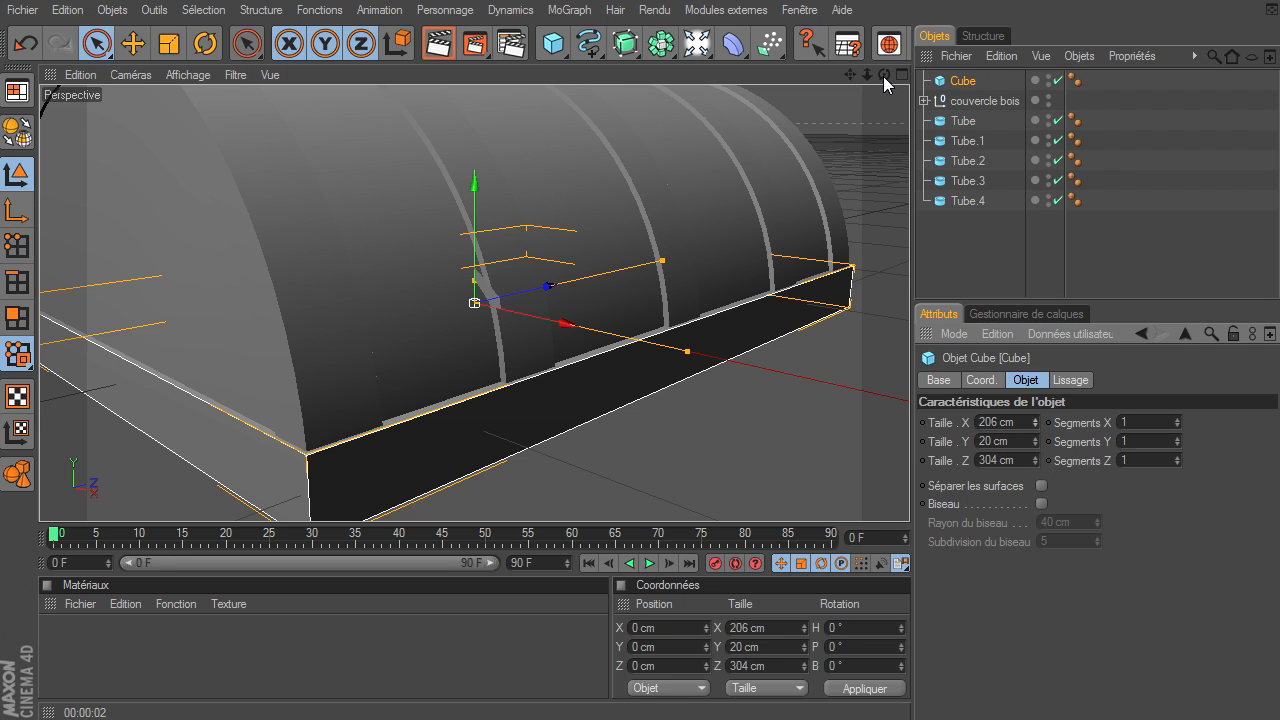
- Inspect the cube's corner against the end band and render the perspective view
mouse_move(883, 76)
mouse_down()
mouse_move(909, 495)
mouse_move(865, 79)
mouse_up()
drag(909, 495, 871, 96)
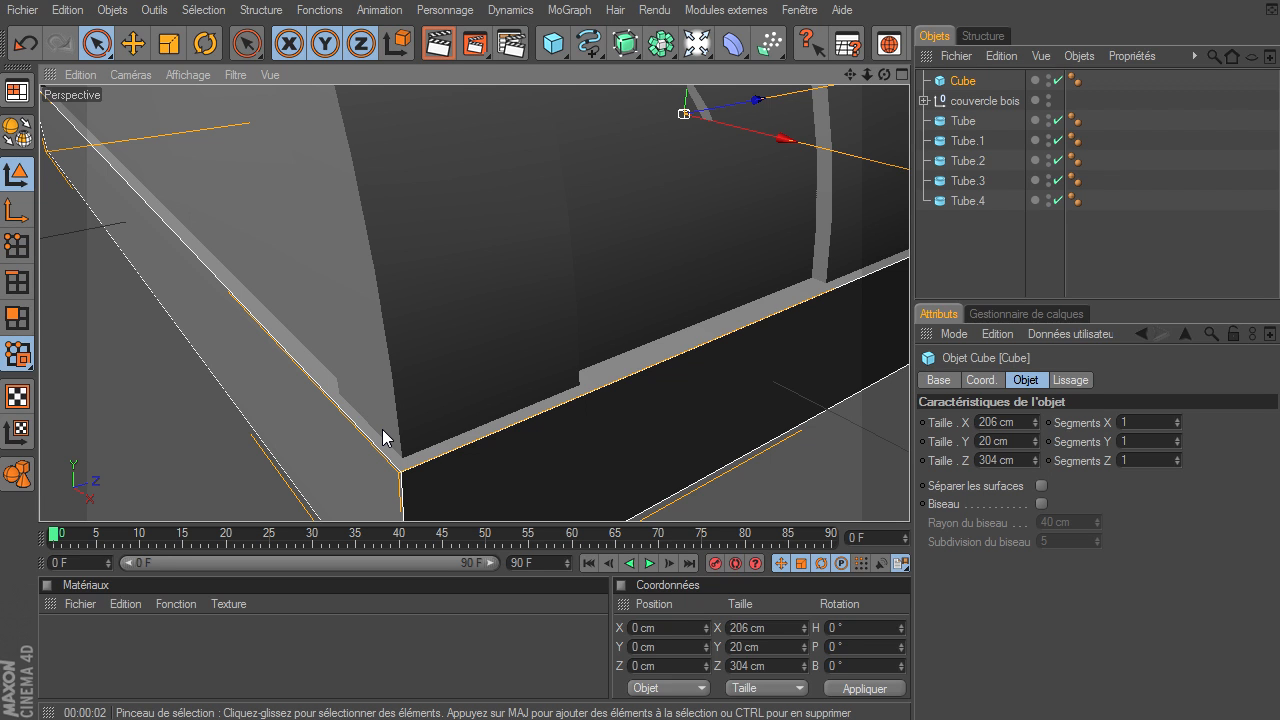
drag(867, 74, 909, 495)
click(920, 227)
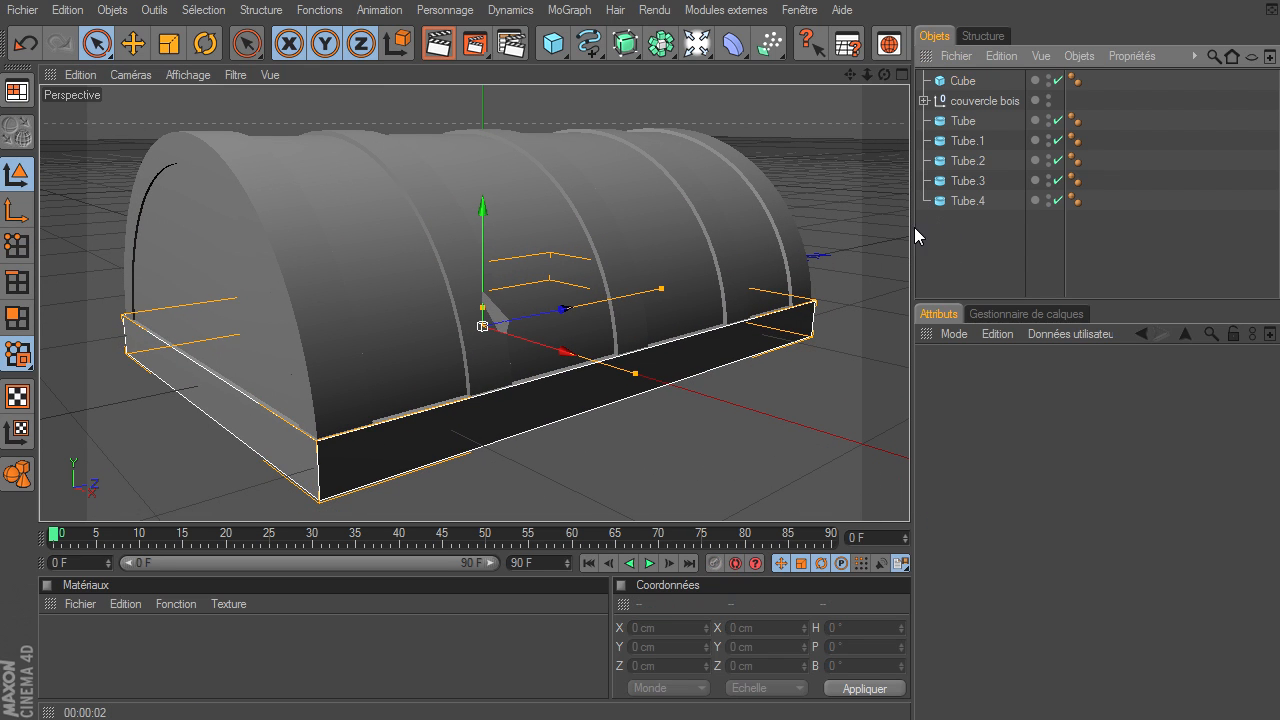
click(438, 50)
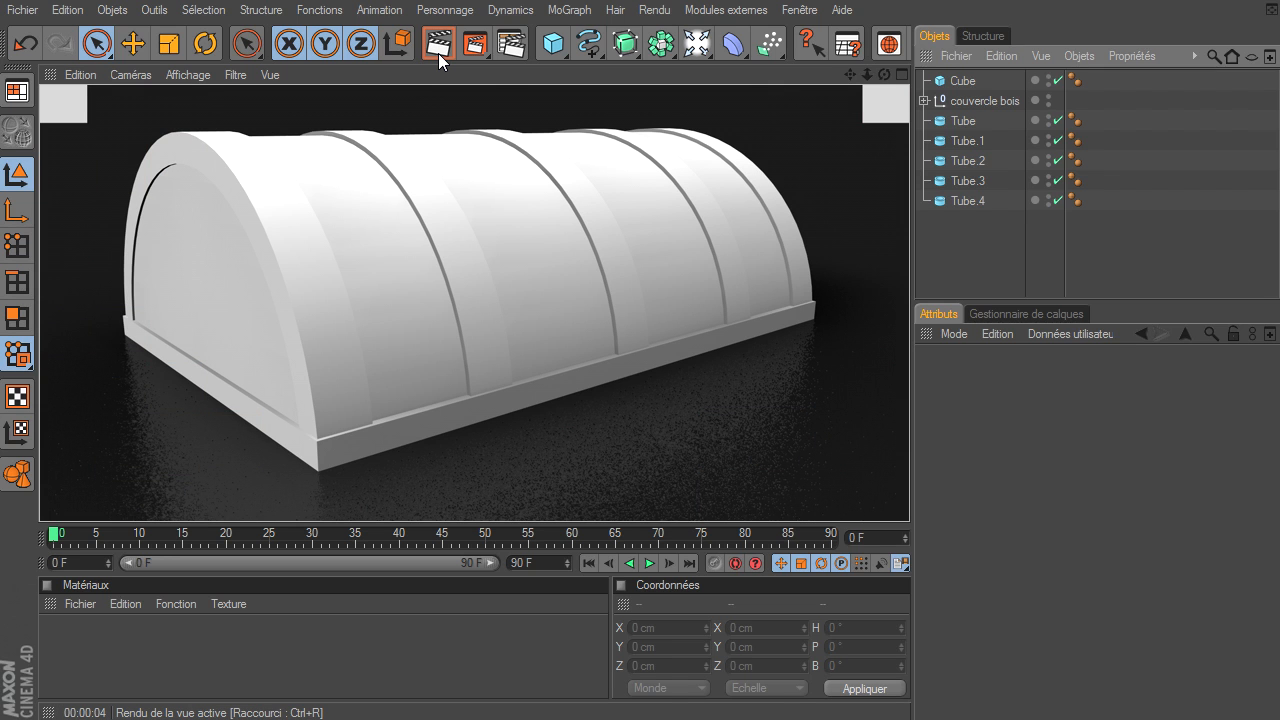
click(977, 236)
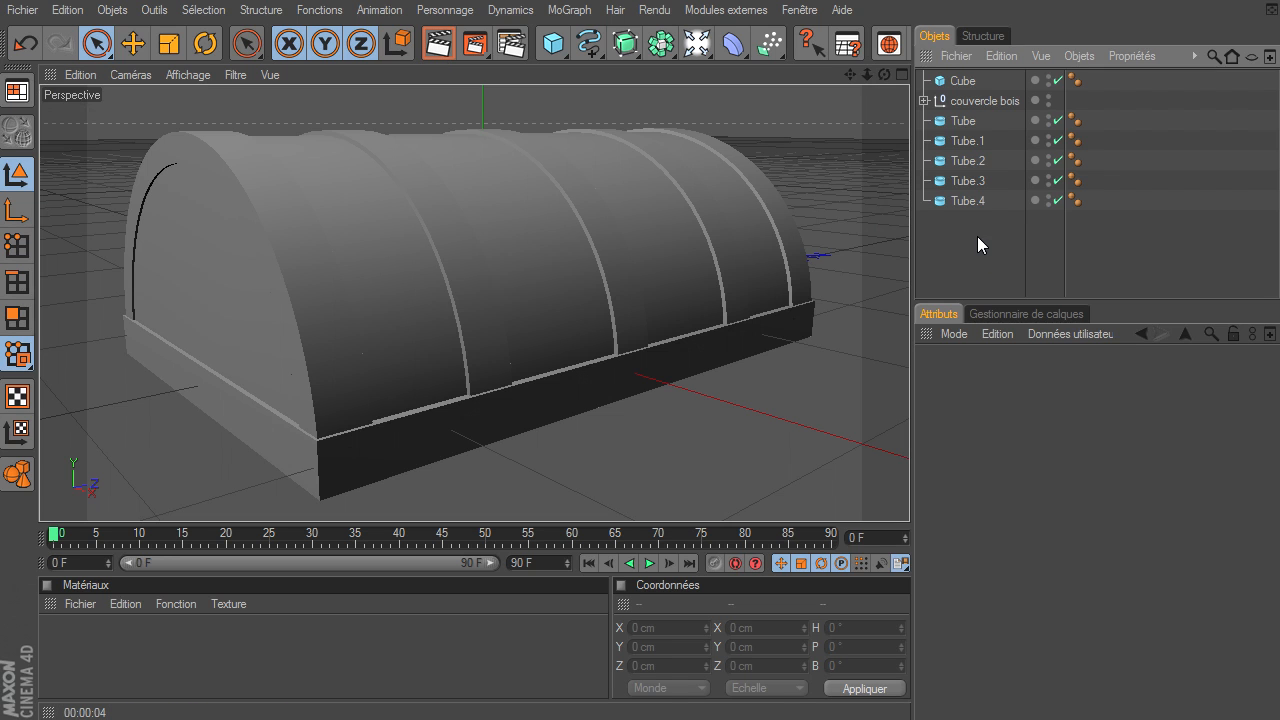
- Raise the cube in the front view to a Y position of about 8.6 cm at the lid's lower edge
click(964, 82)
click(901, 74)
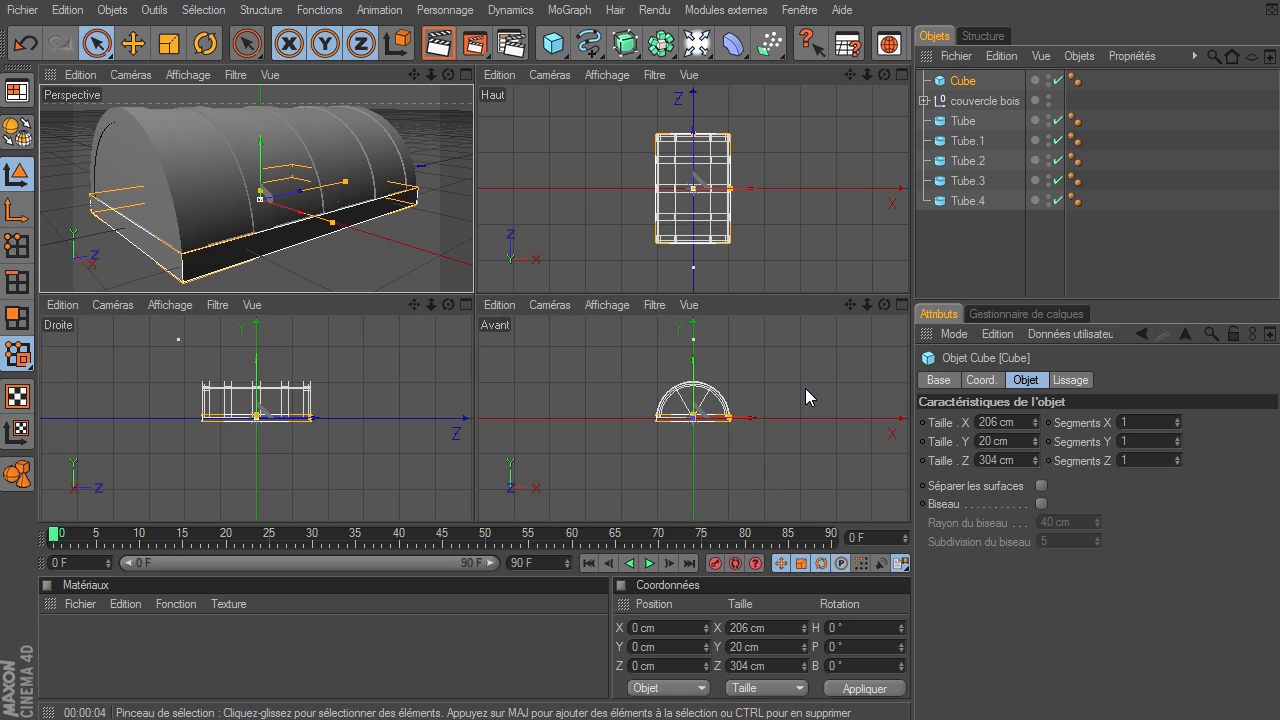
click(902, 306)
drag(869, 80, 653, 136)
mouse_move(474, 185)
mouse_down()
mouse_move(474, 149)
mouse_move(471, 189)
mouse_up()
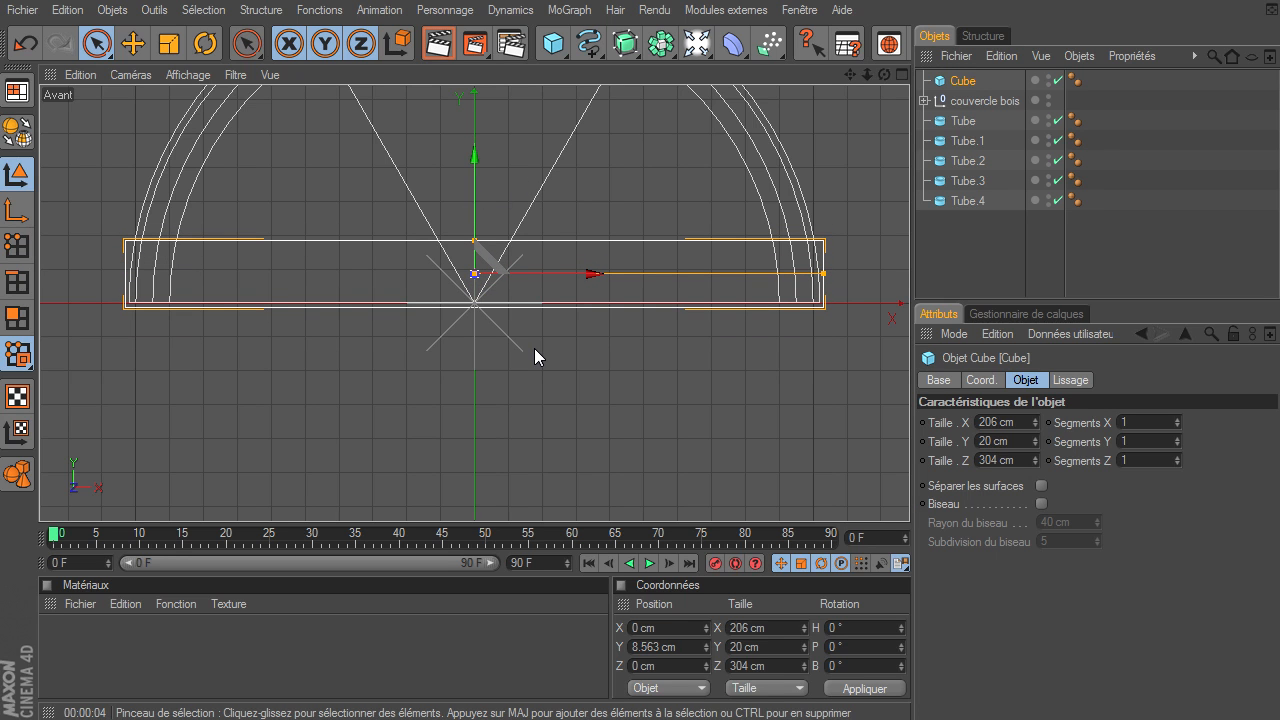
- Try a Y size of 10 cm for the cube
click(1015, 440)
text(10)
key(Return)
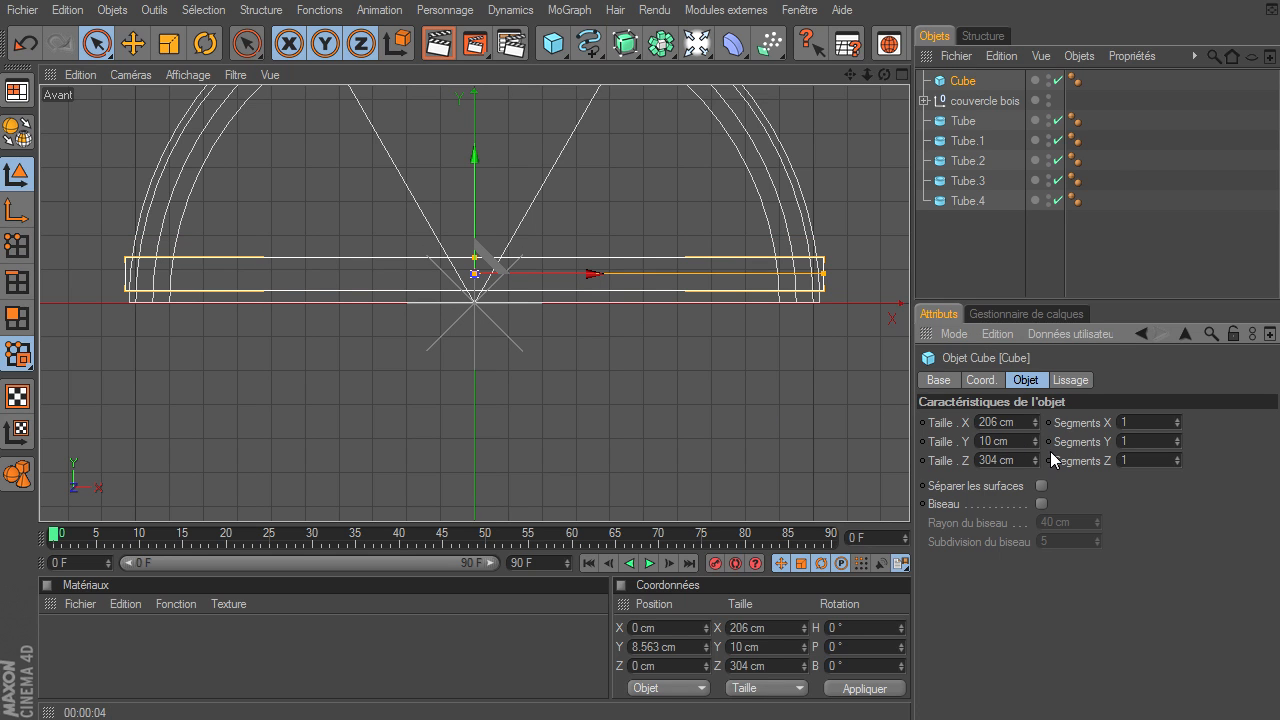
- Set the cube's Y size to 15 cm and lower it to a Y position of about 6.2 cm
click(1024, 441)
text(15)
key(Return)
drag(477, 189, 477, 197)
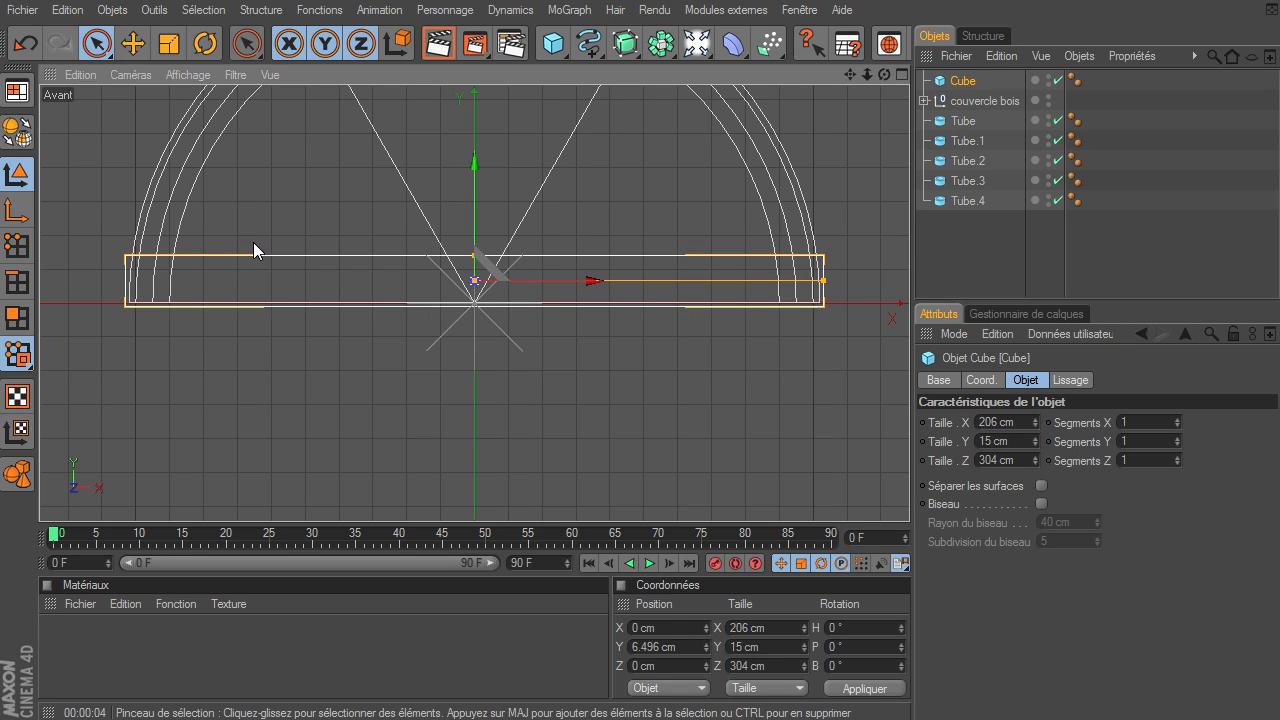
scroll(257, 298, up, 2)
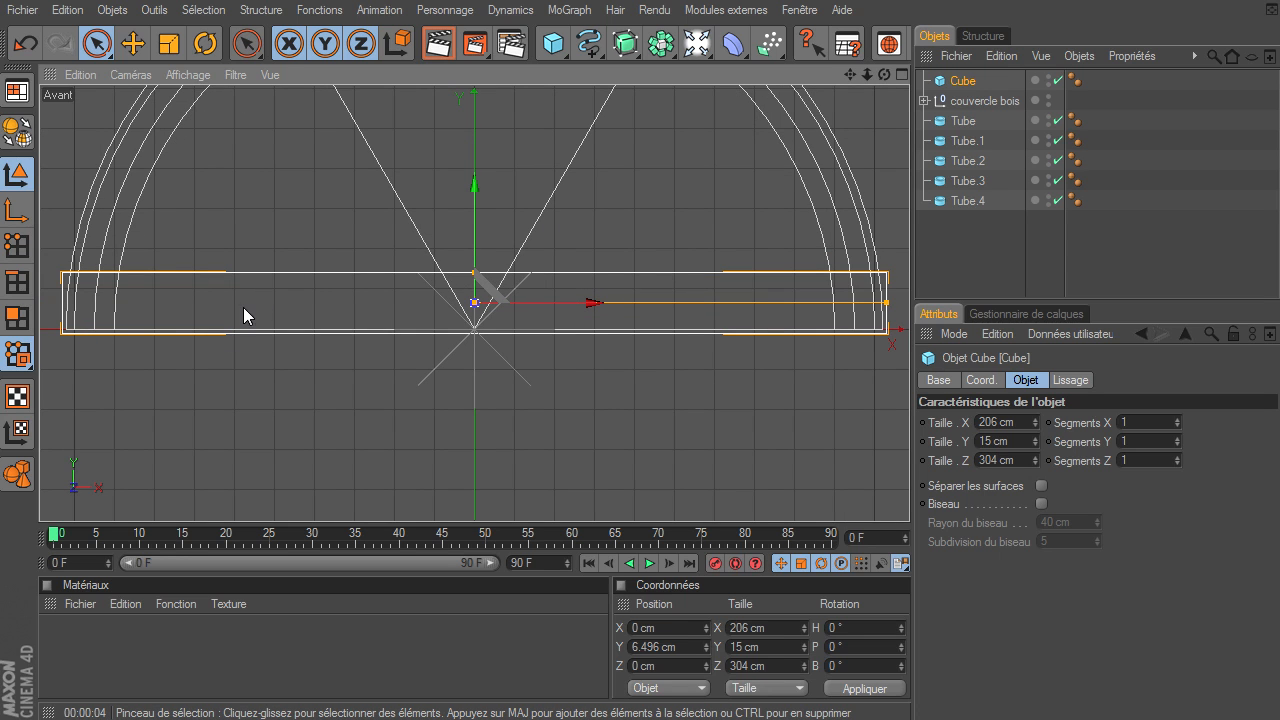
drag(474, 189, 474, 186)
key(ctrl+z)
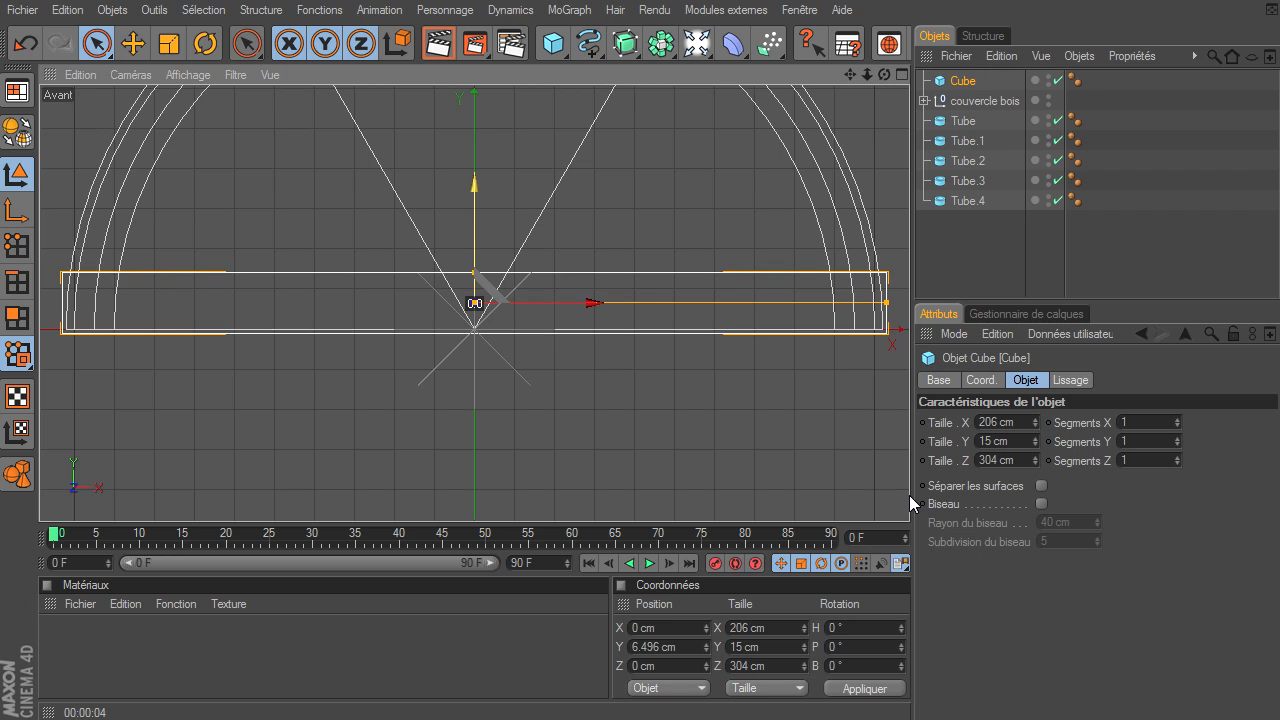
click(971, 268)
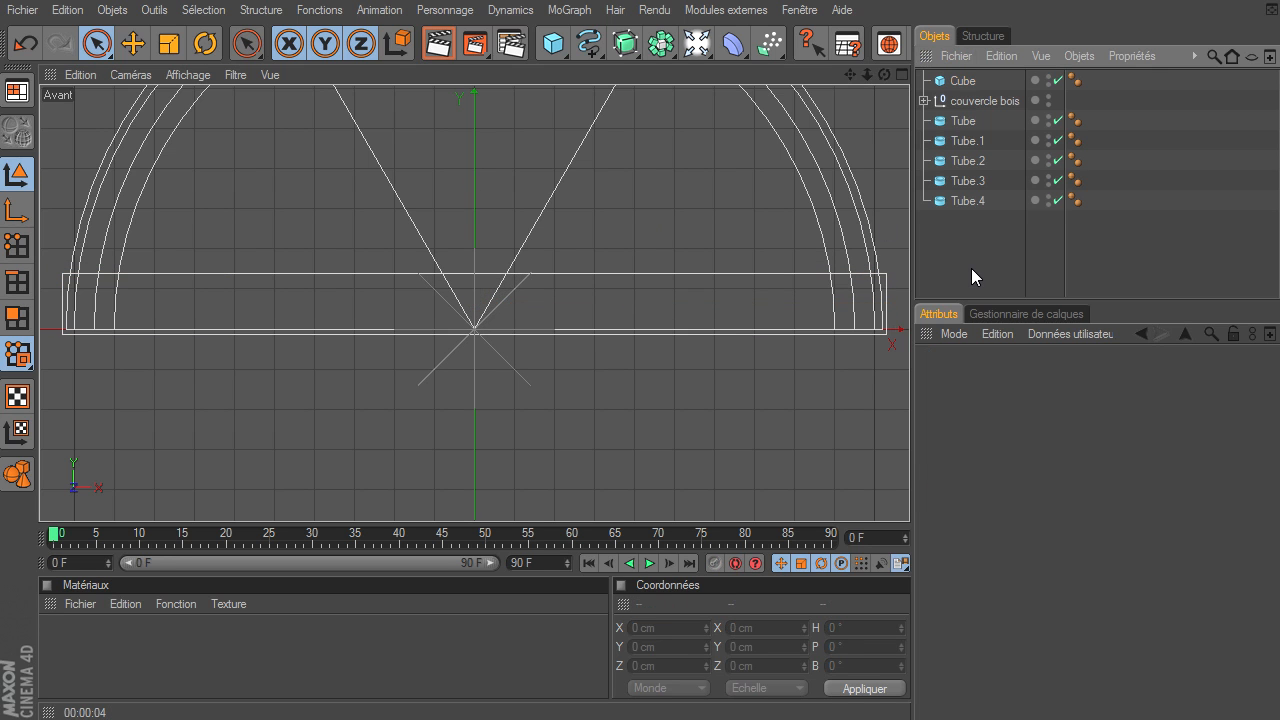
- Return to the full perspective view and render the lid with its thinner base frame
click(901, 75)
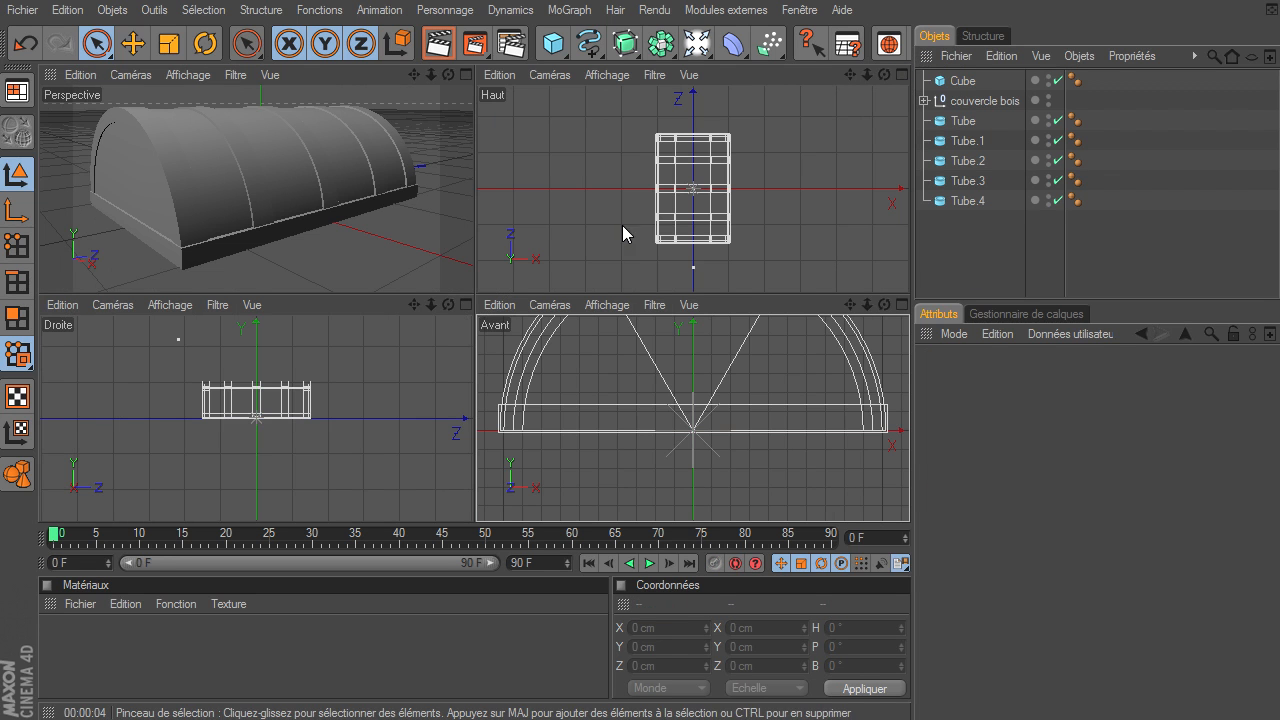
click(466, 75)
click(440, 45)
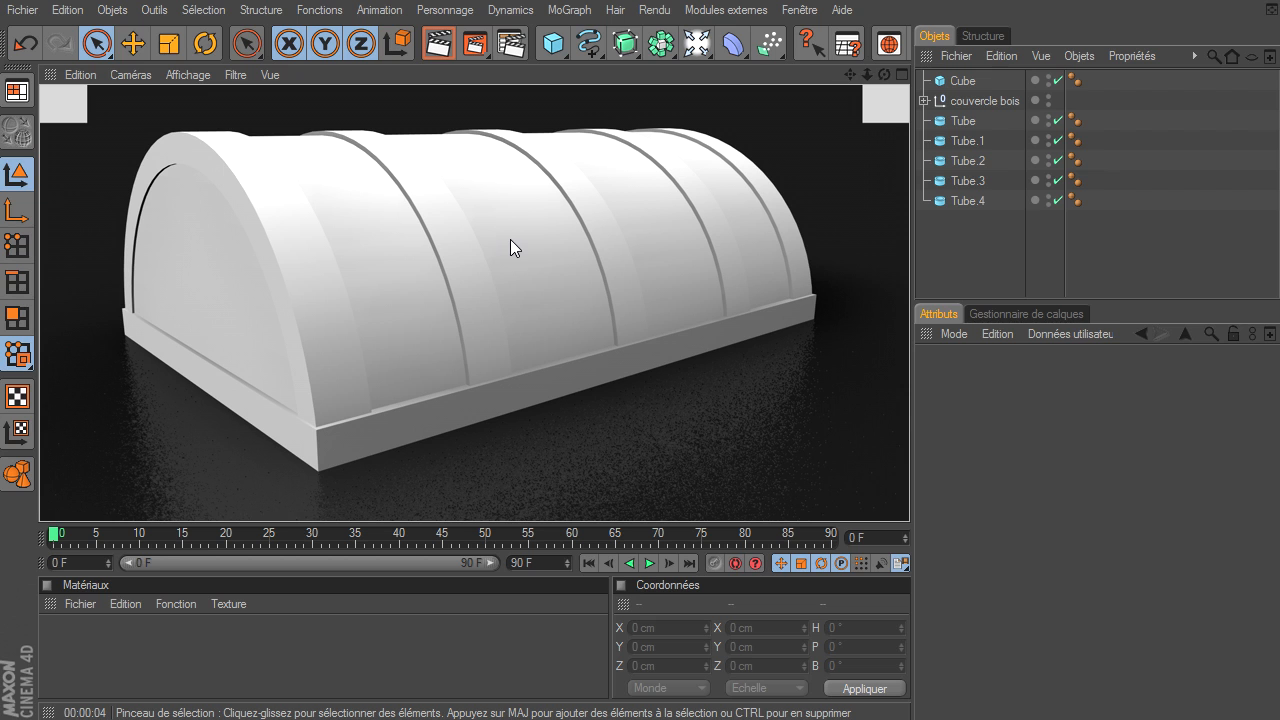
- Move the cube below Tube.4 in the object hierarchy and inspect its underside
click(961, 81)
drag(961, 208, 961, 226)
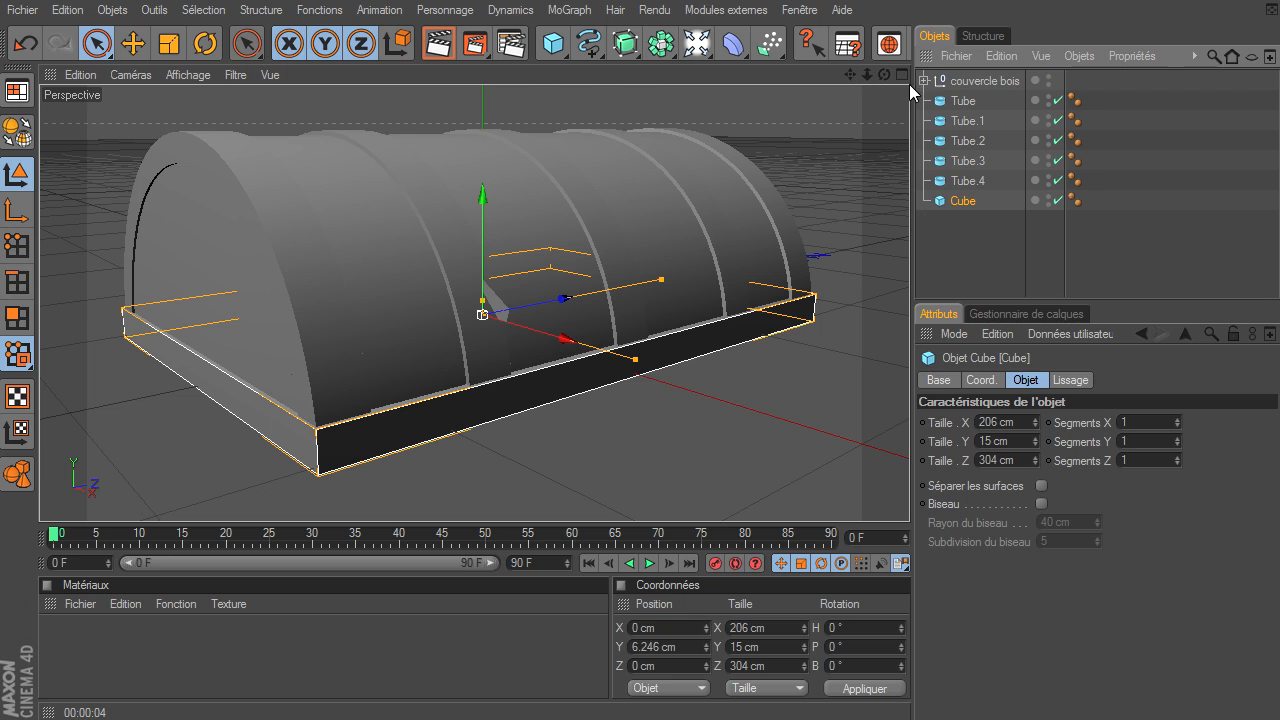
drag(886, 75, 384, 254)
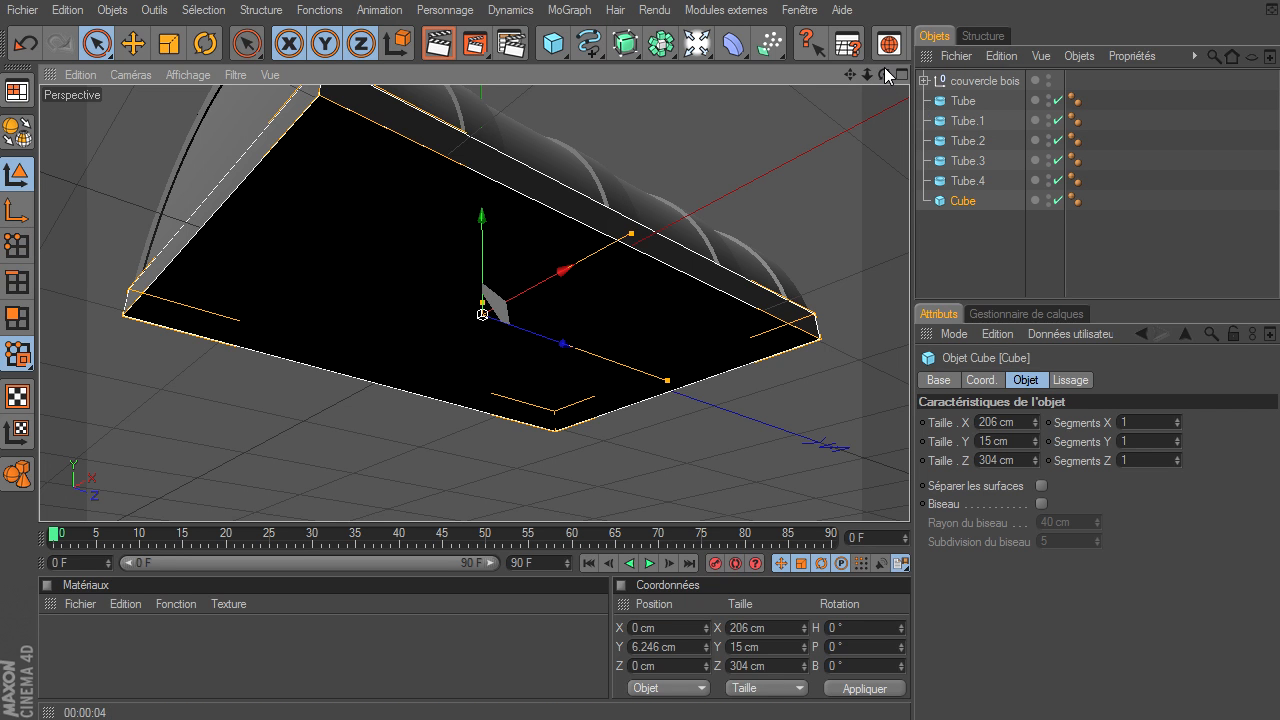
drag(884, 75, 909, 495)
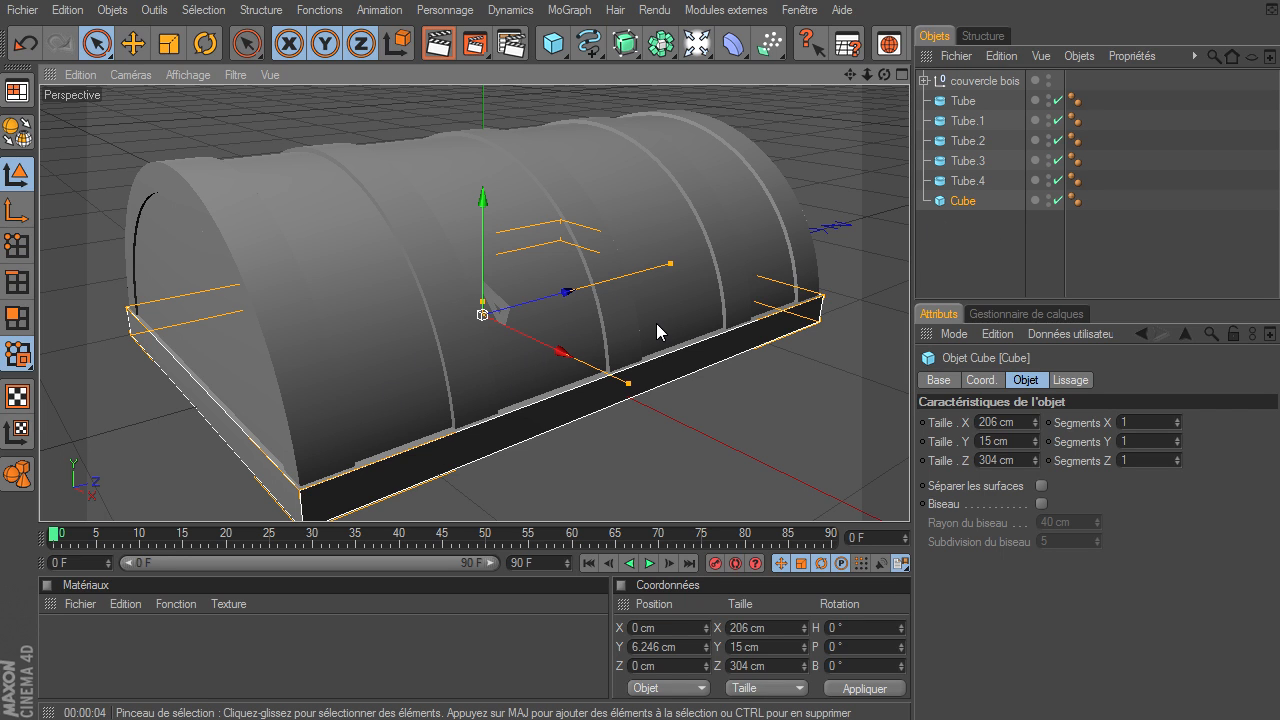
- Hide the couvercle bois group in the editor view so only the bands and base cube are displayed
click(975, 81)
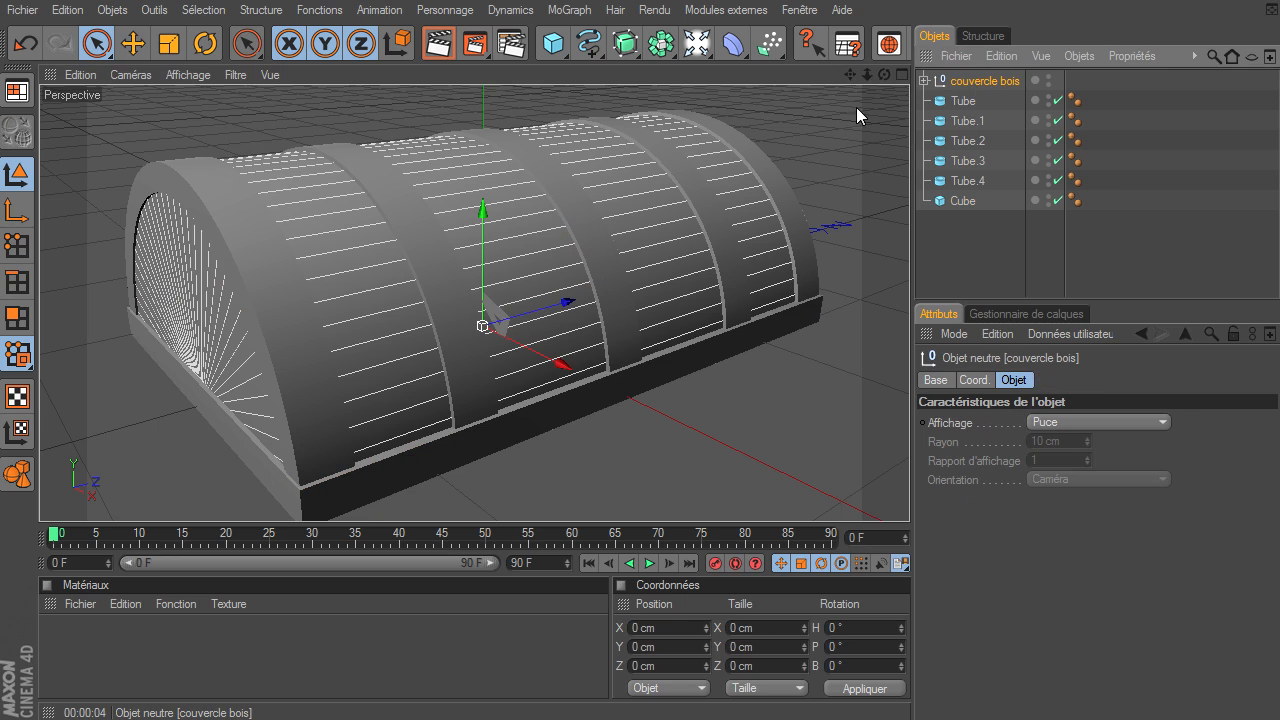
click(1048, 80)
click(1048, 80)
- Bevel the base cube with a 0.2 cm radius and 3 subdivisions, and render the result
click(963, 201)
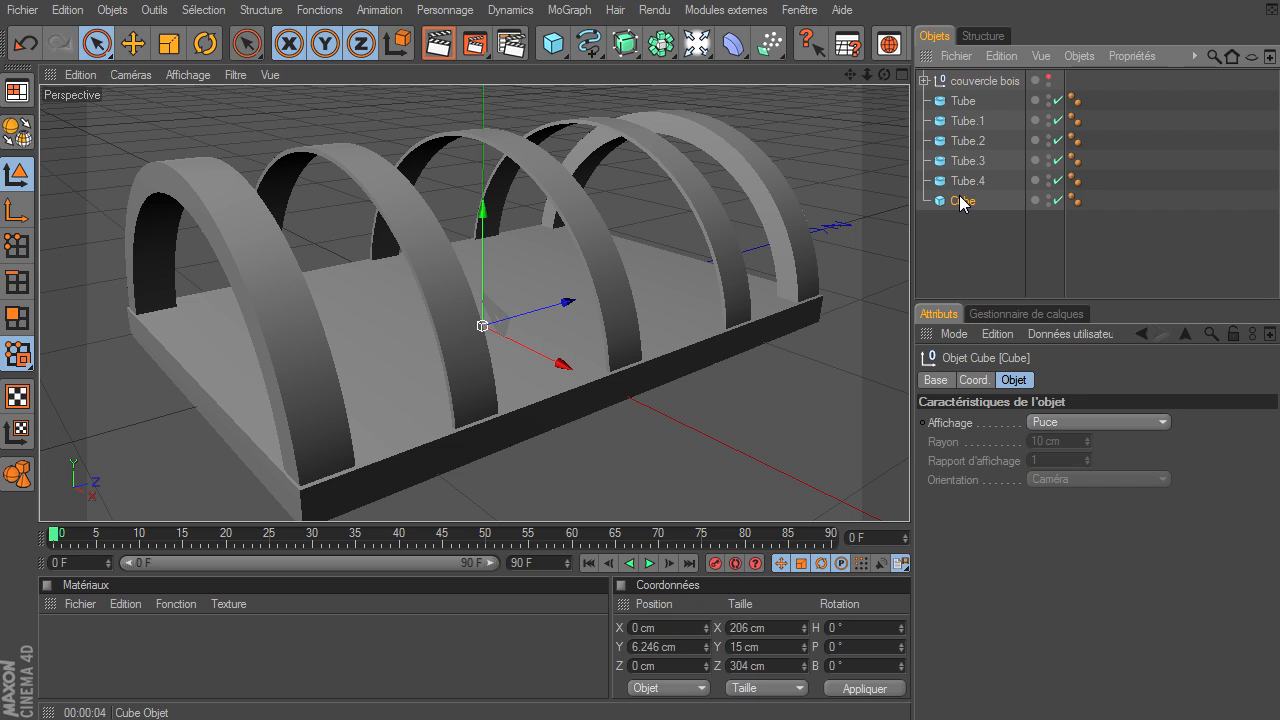
drag(853, 77, 838, 98)
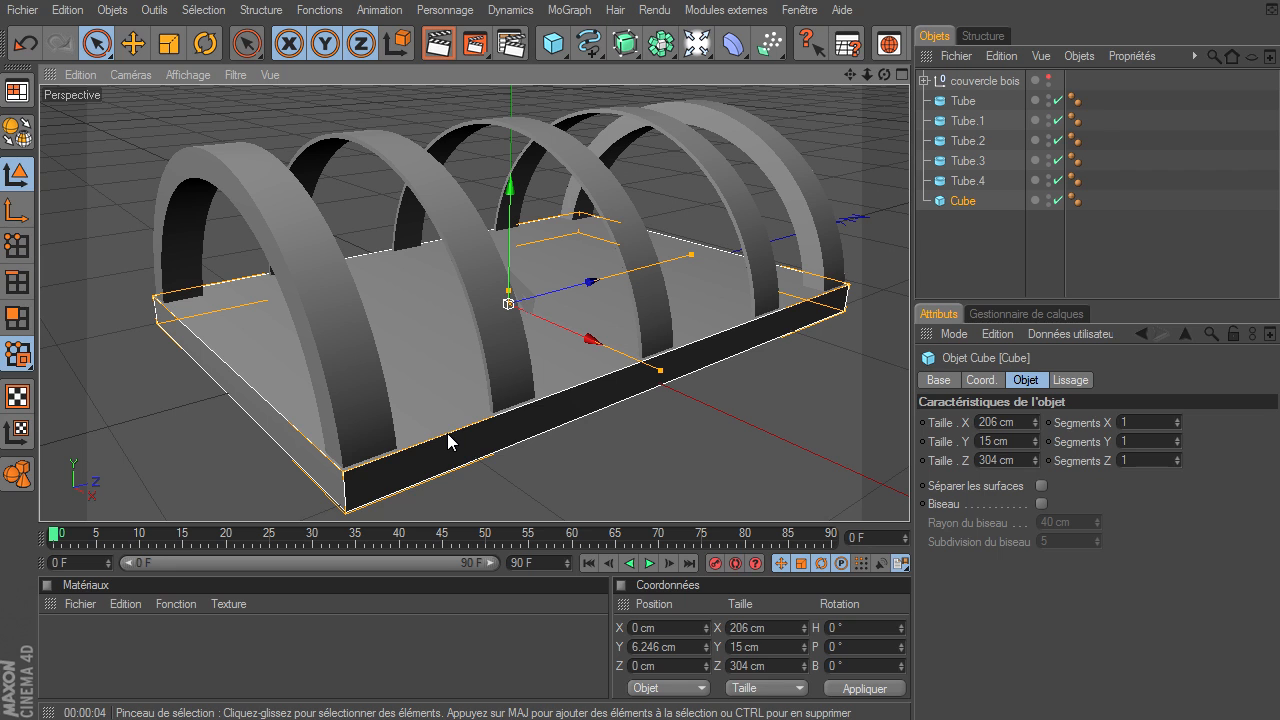
click(1041, 506)
click(1087, 526)
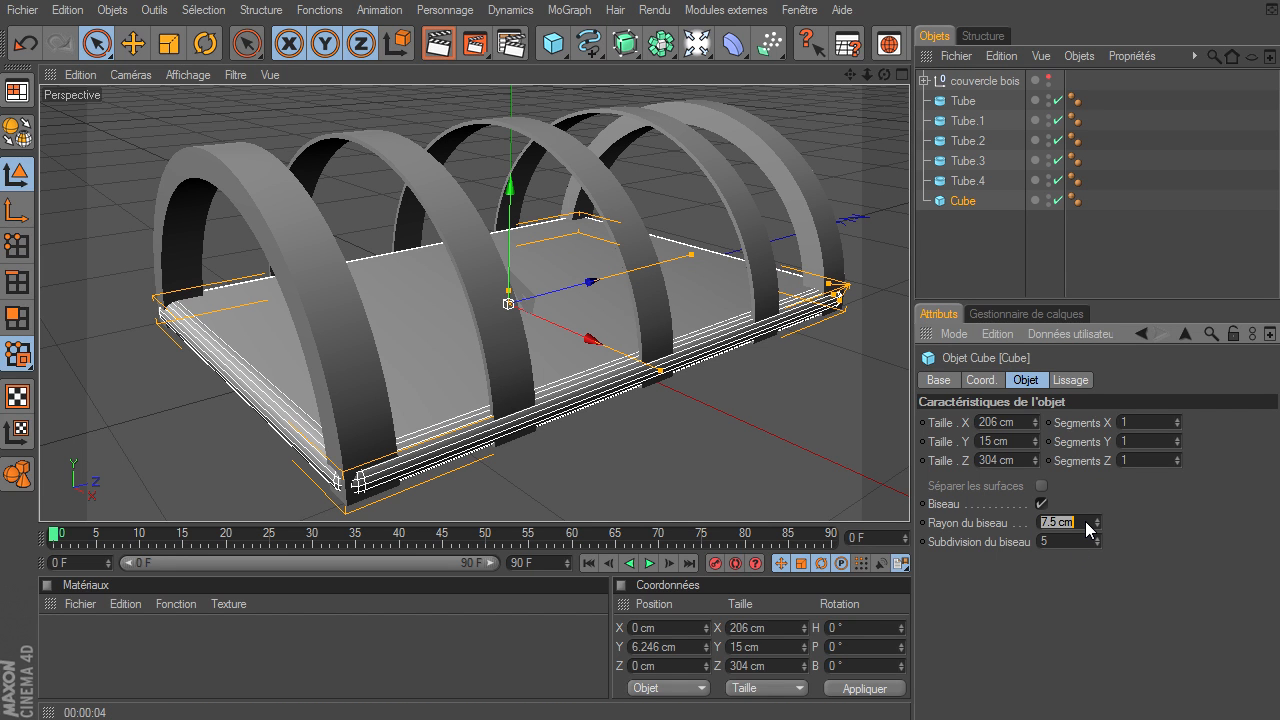
text(0.1)
key(Return)
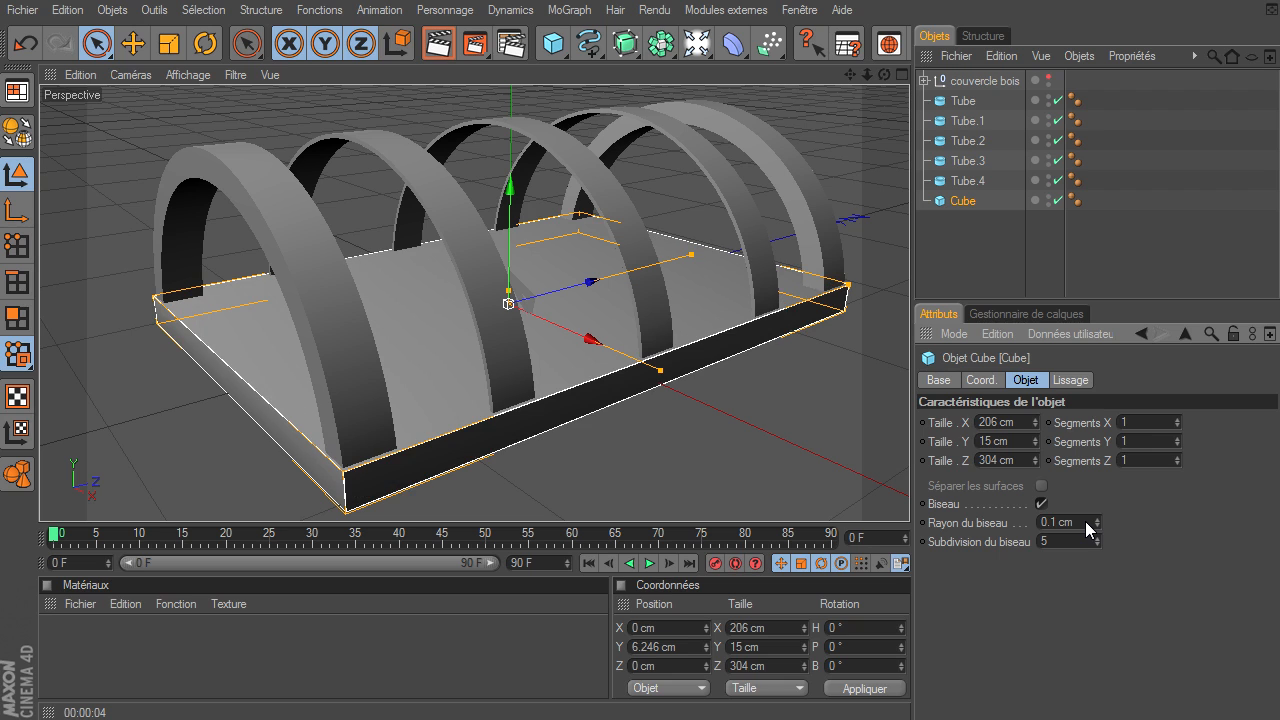
click(1080, 540)
text(3)
key(Return)
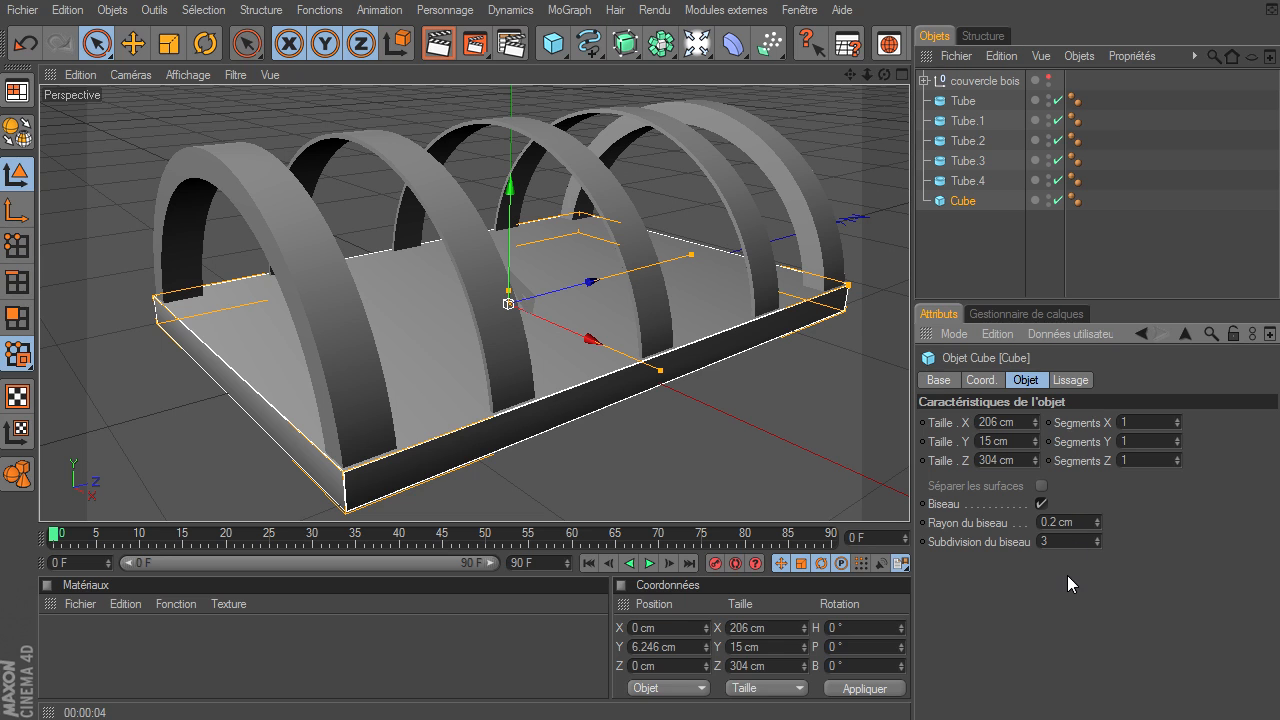
click(975, 261)
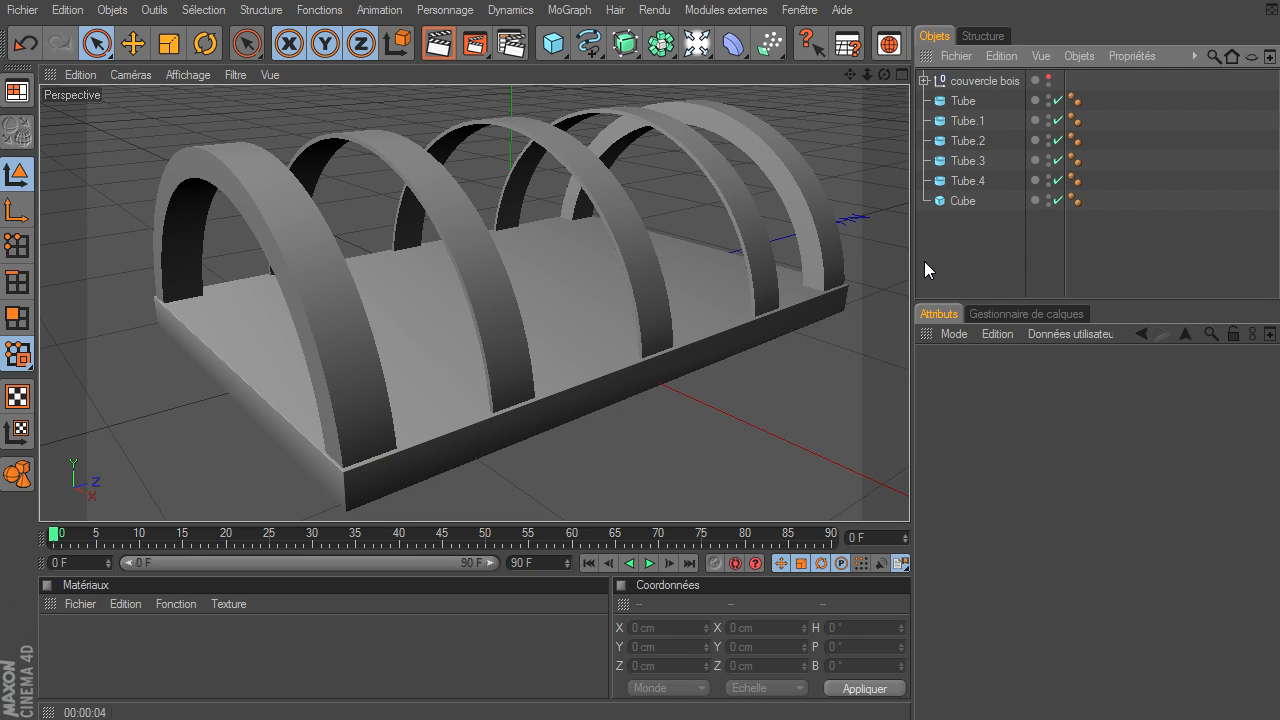
click(443, 48)
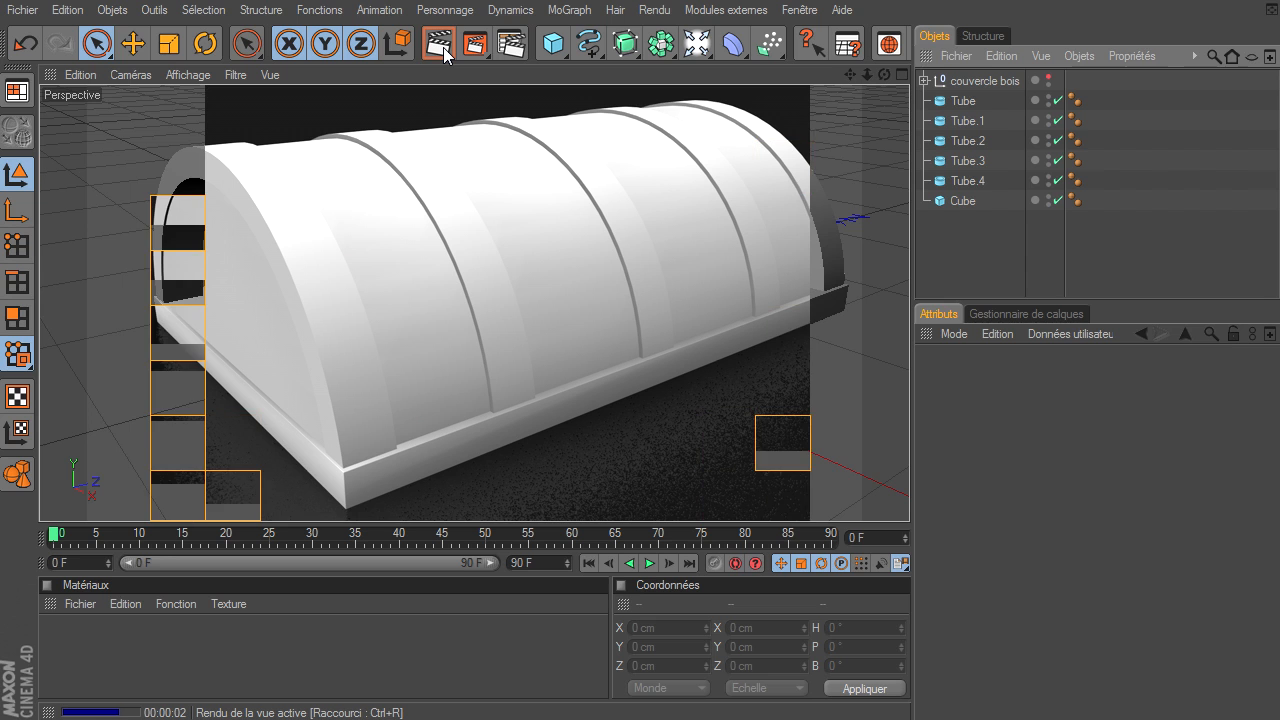
- Convert the base cube into an editable polygon object
click(965, 204)
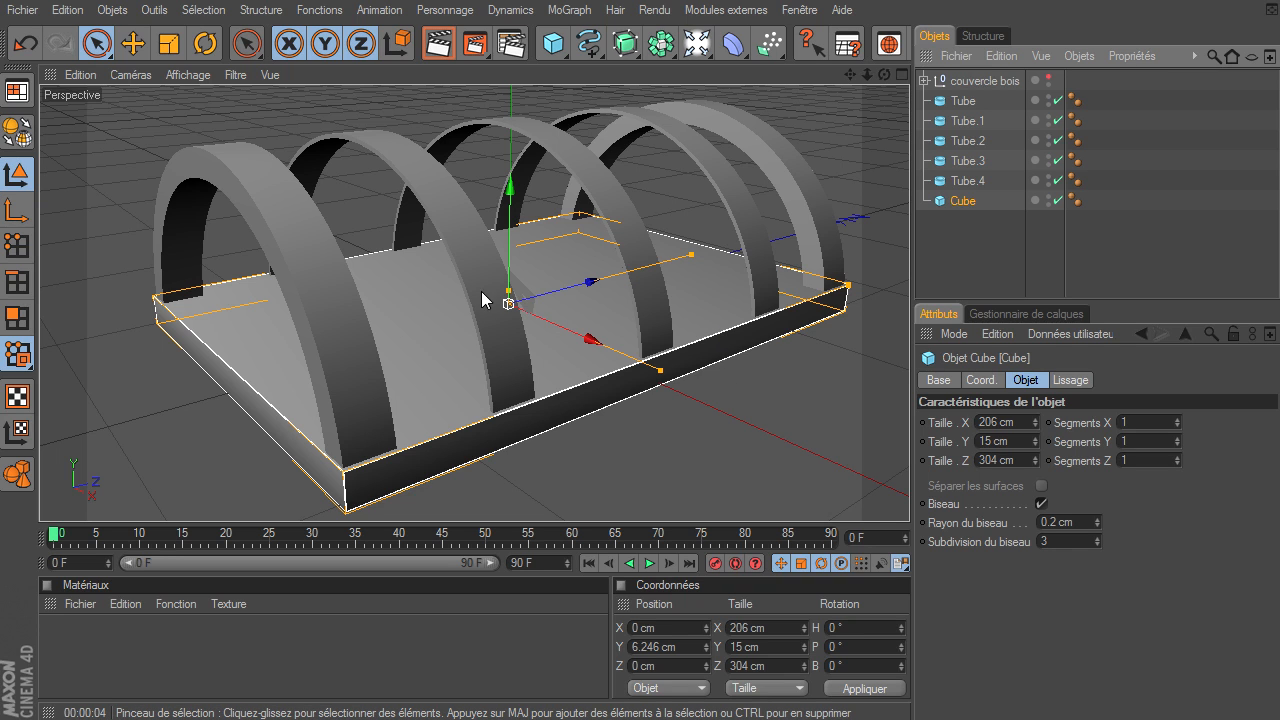
click(18, 137)
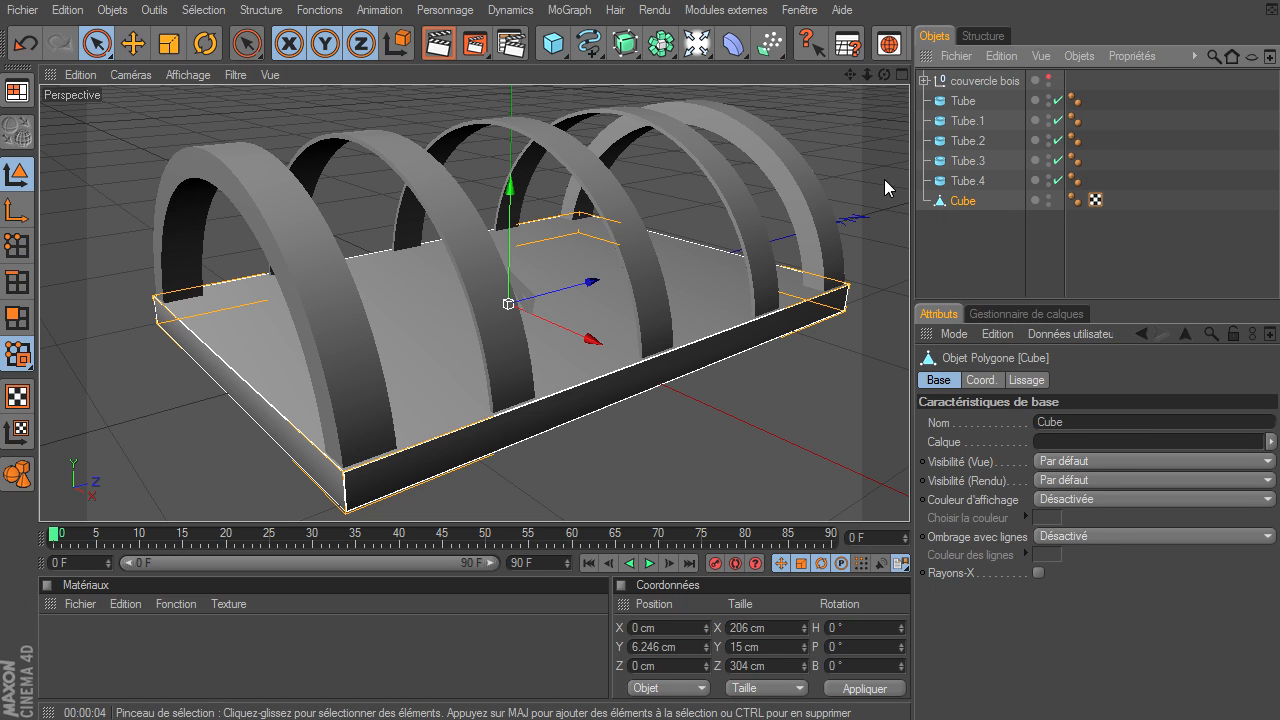
drag(886, 75, 909, 495)
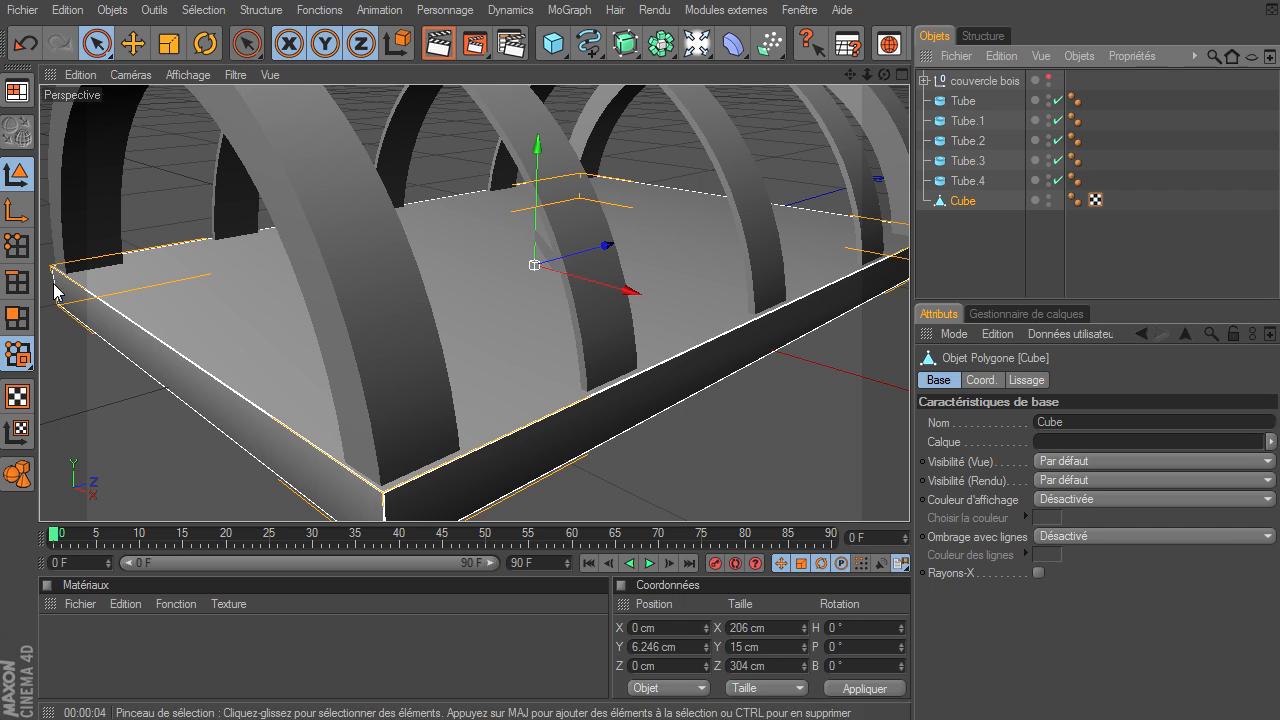
- Select the large top and bottom polygons of the base cube together in polygon mode
click(20, 320)
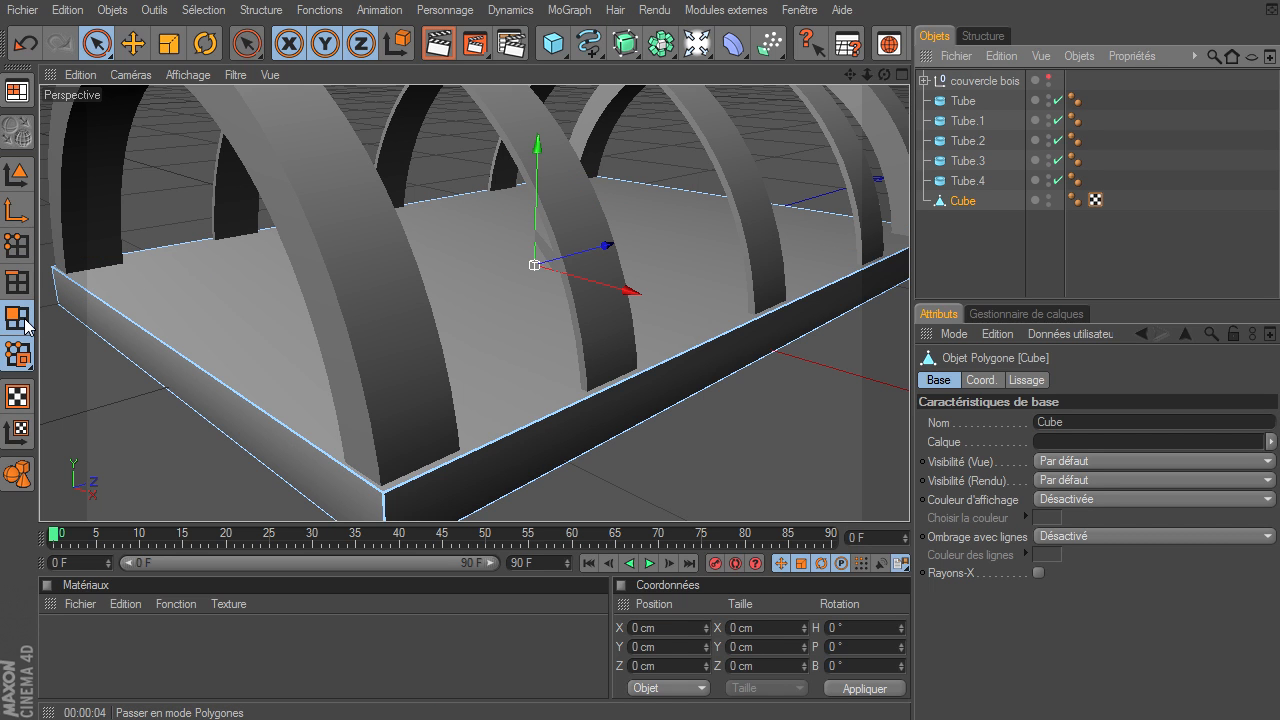
click(97, 43)
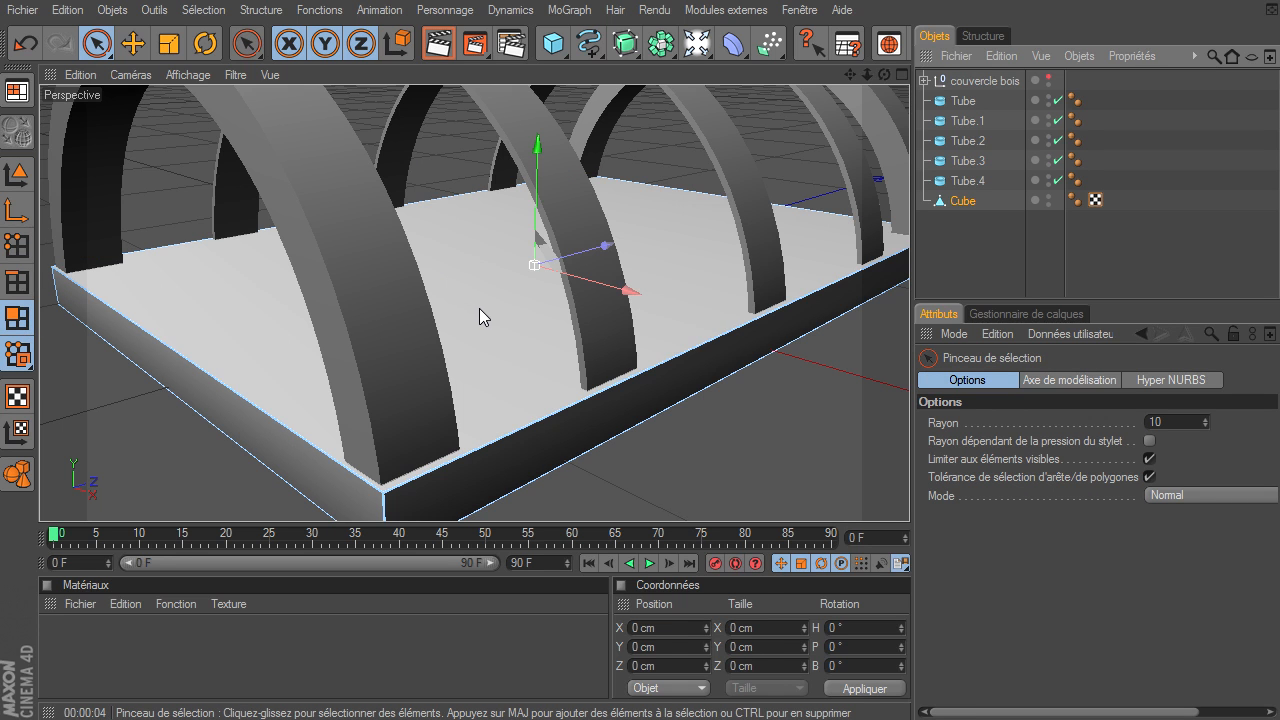
click(480, 310)
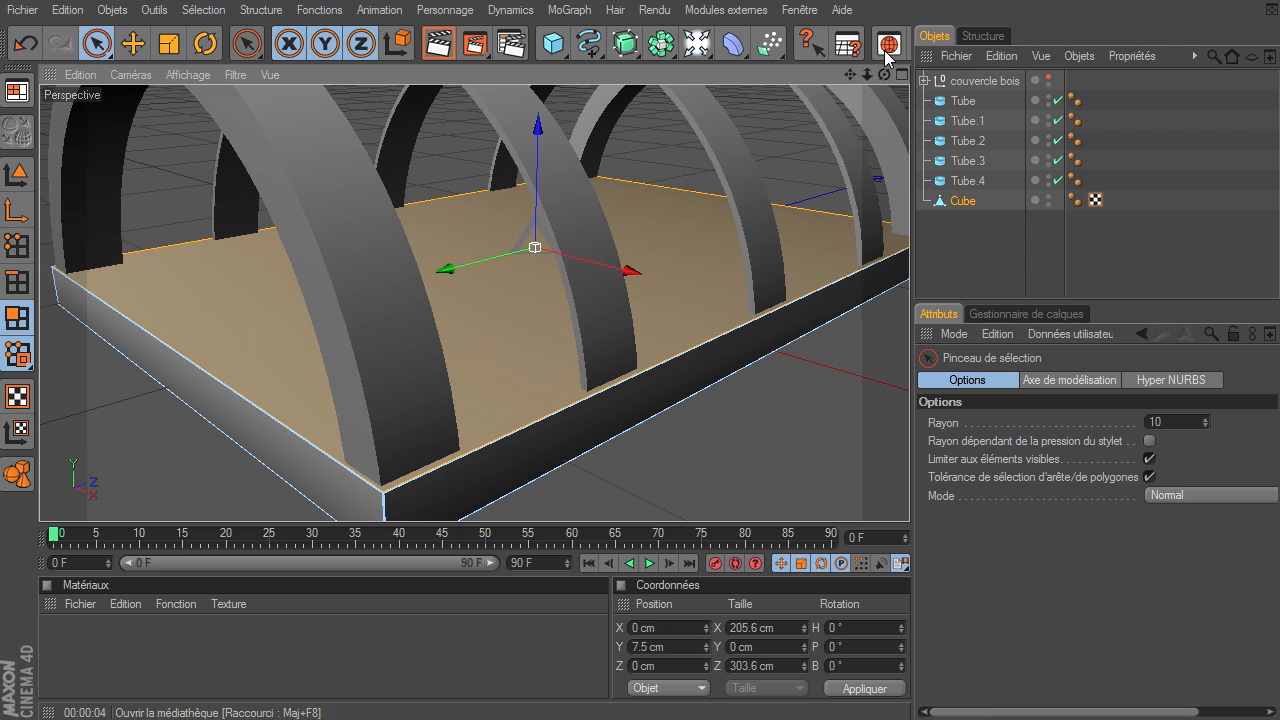
drag(884, 74, 910, 503)
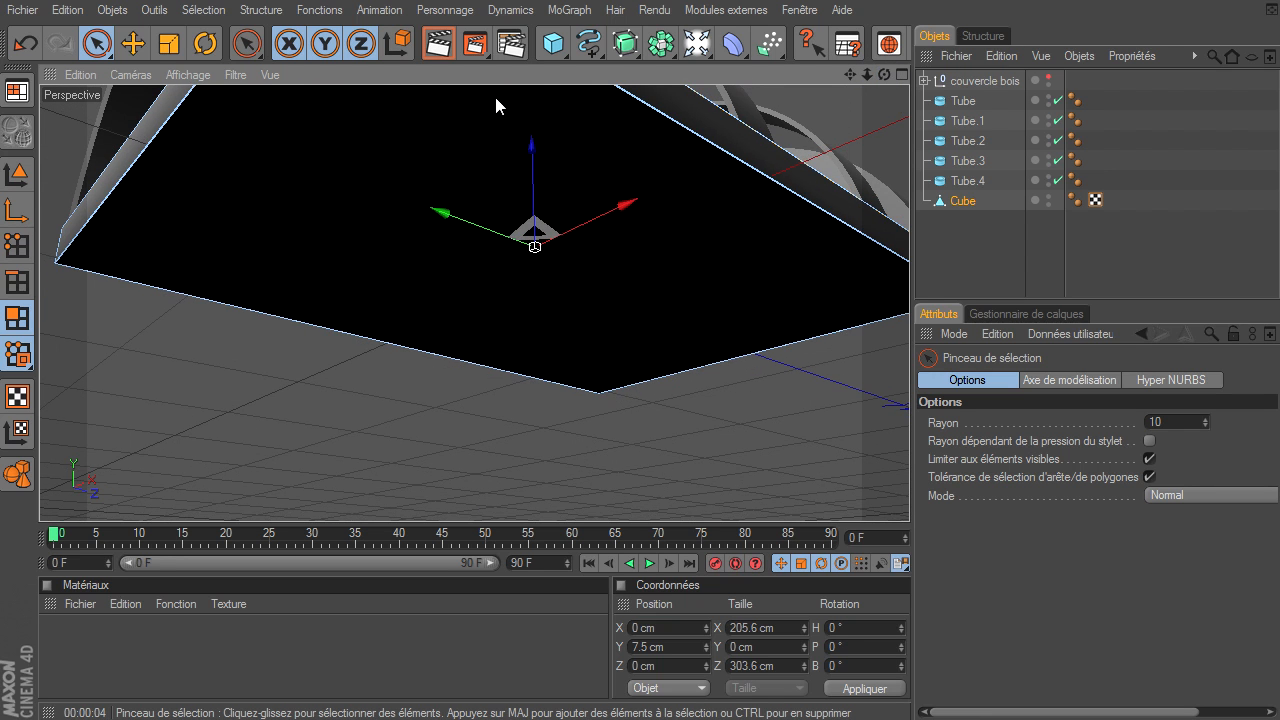
ctrl+click(375, 221)
drag(886, 76, 909, 495)
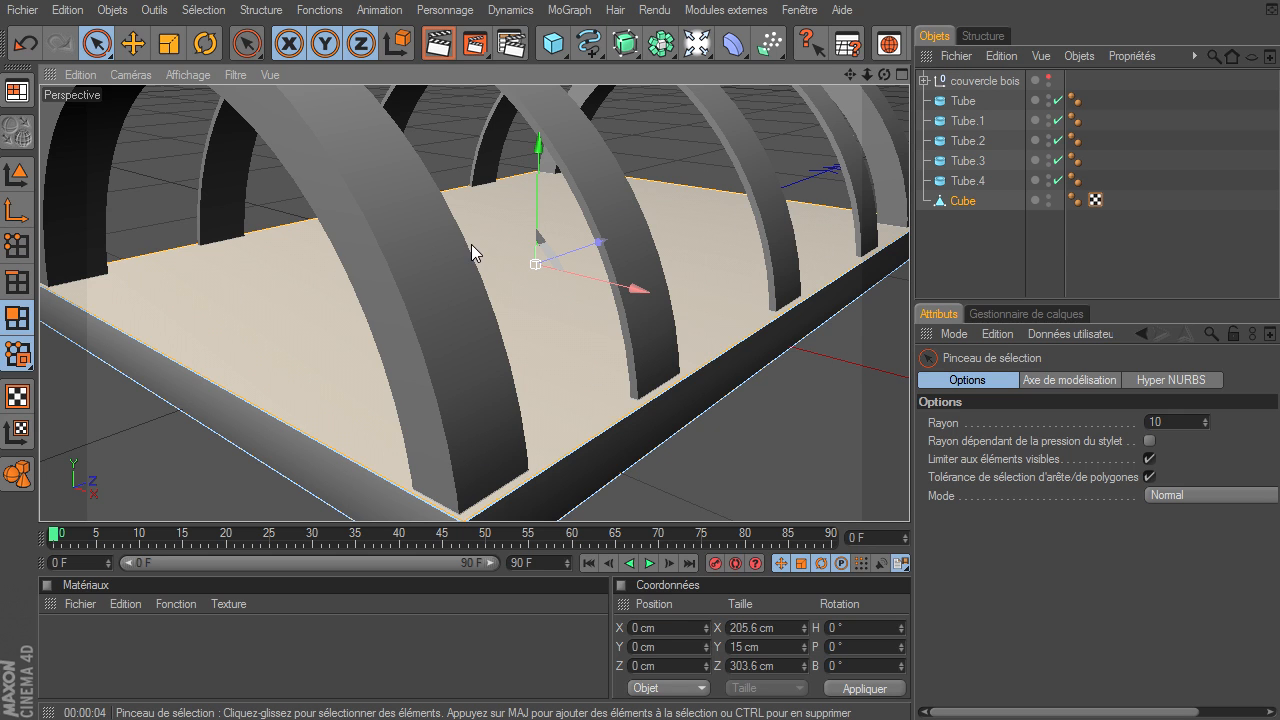
- Inner-extrude the two selected polygons of the base cube with an offset of about 15.1 cm
click(263, 12)
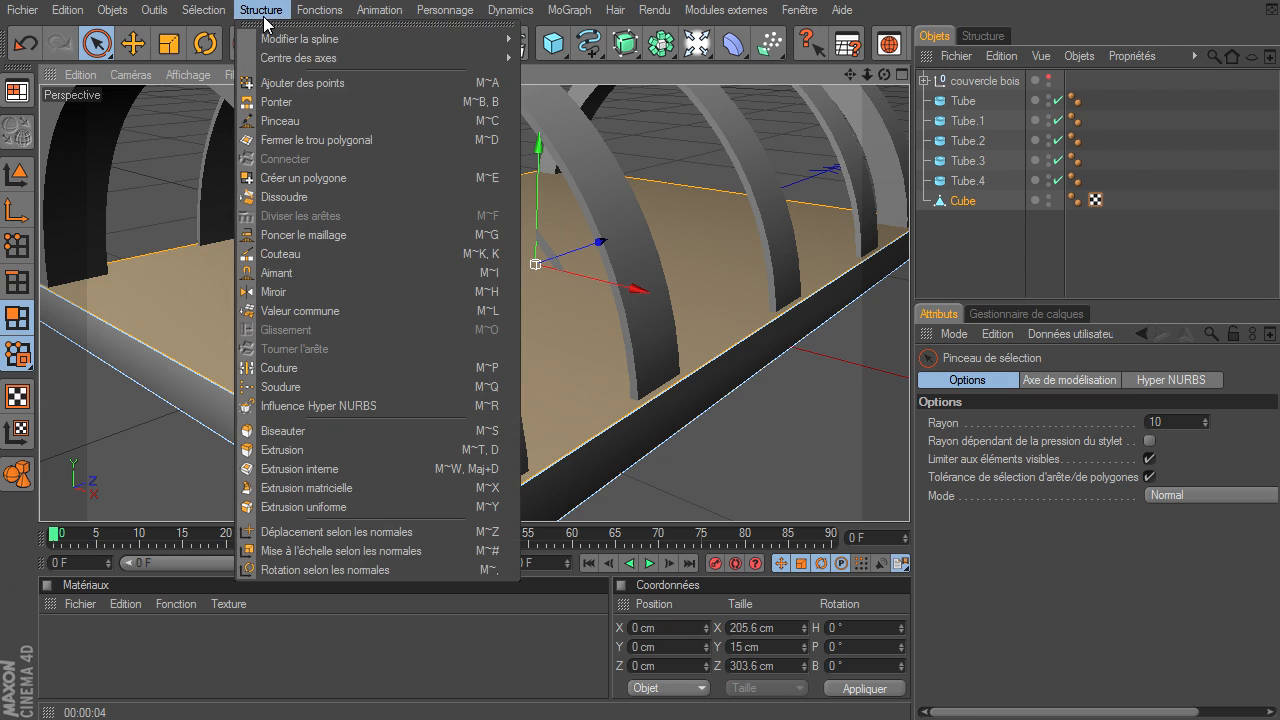
click(292, 472)
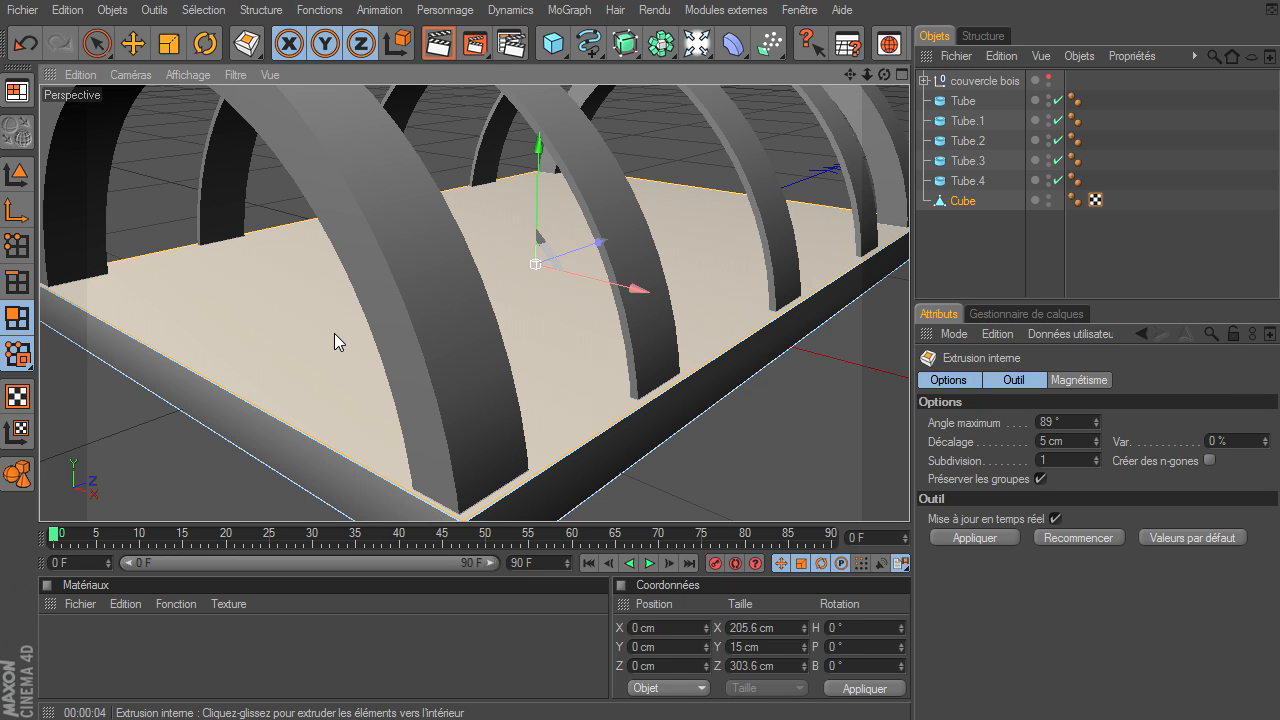
drag(908, 495, 155, 455)
alt+drag(909, 495, 909, 495)
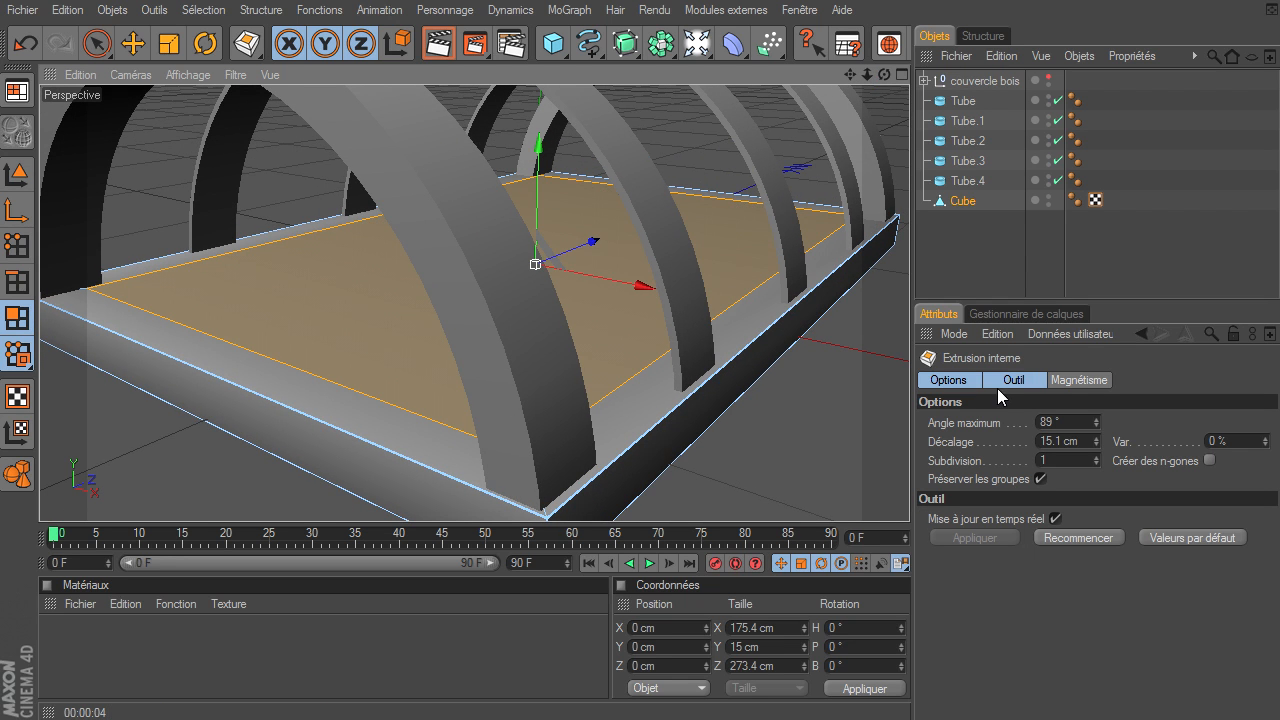
- Enable X-ray display on the base cube so its inset top and bottom polygons can be reached
click(963, 202)
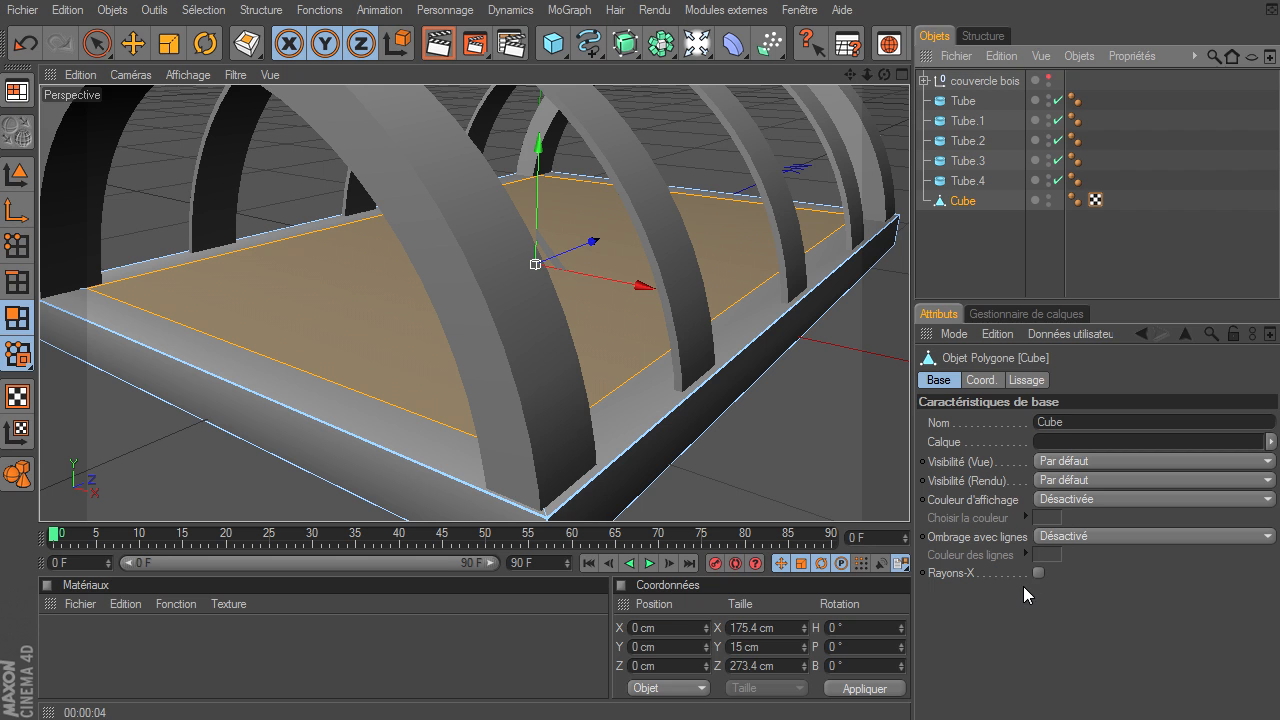
click(1038, 573)
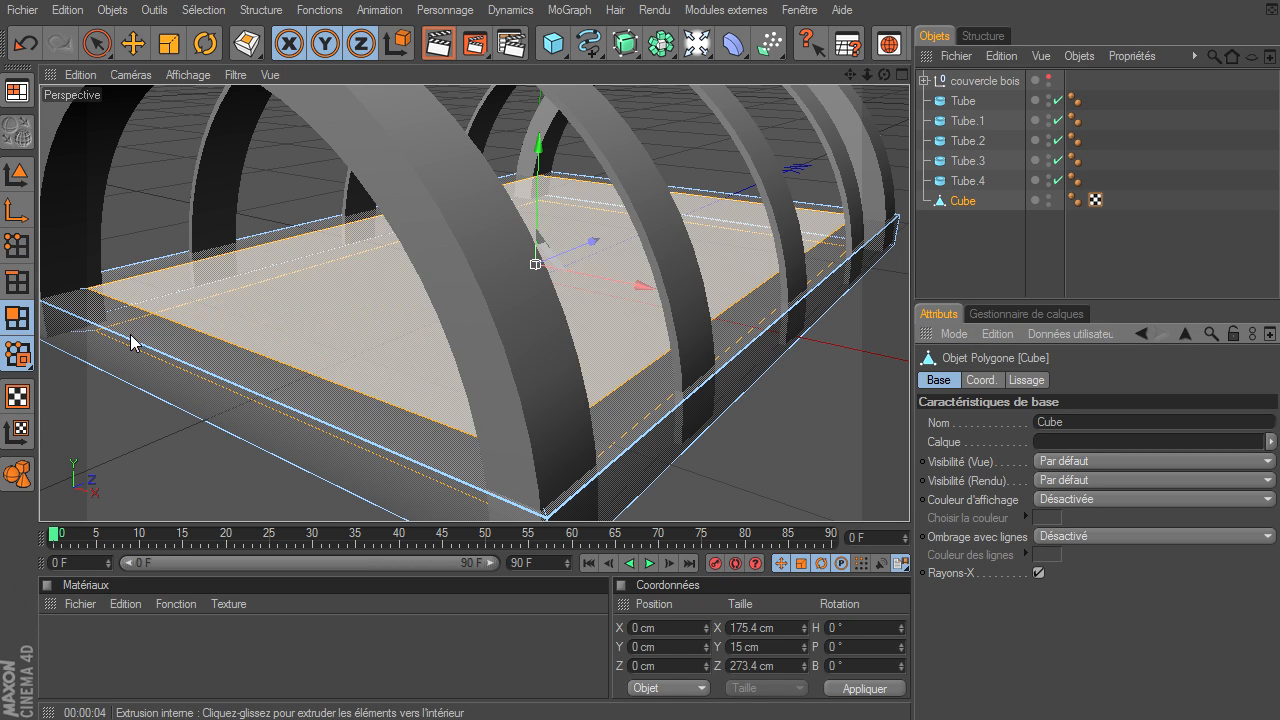
drag(857, 74, 884, 75)
drag(246, 349, 398, 101)
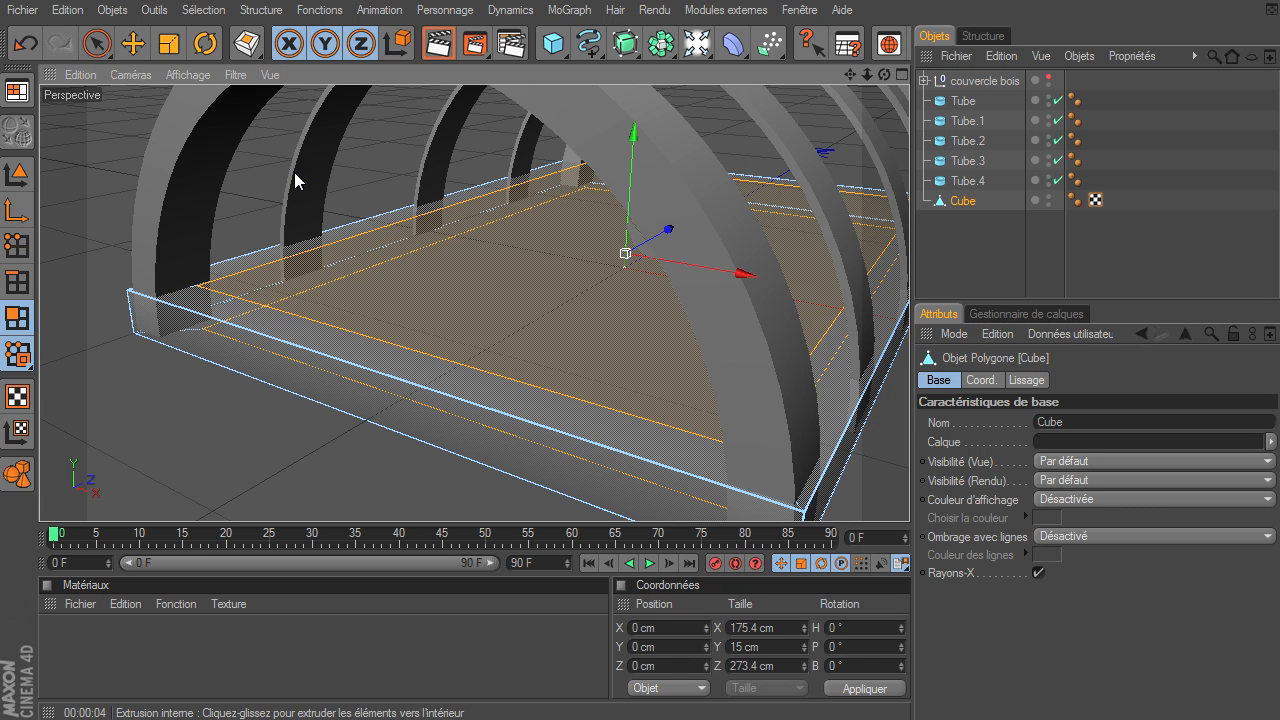
- Bridge the cube's inset bottom polygon to its inset top polygon with the original polygons deleted, opening up the frame
click(272, 12)
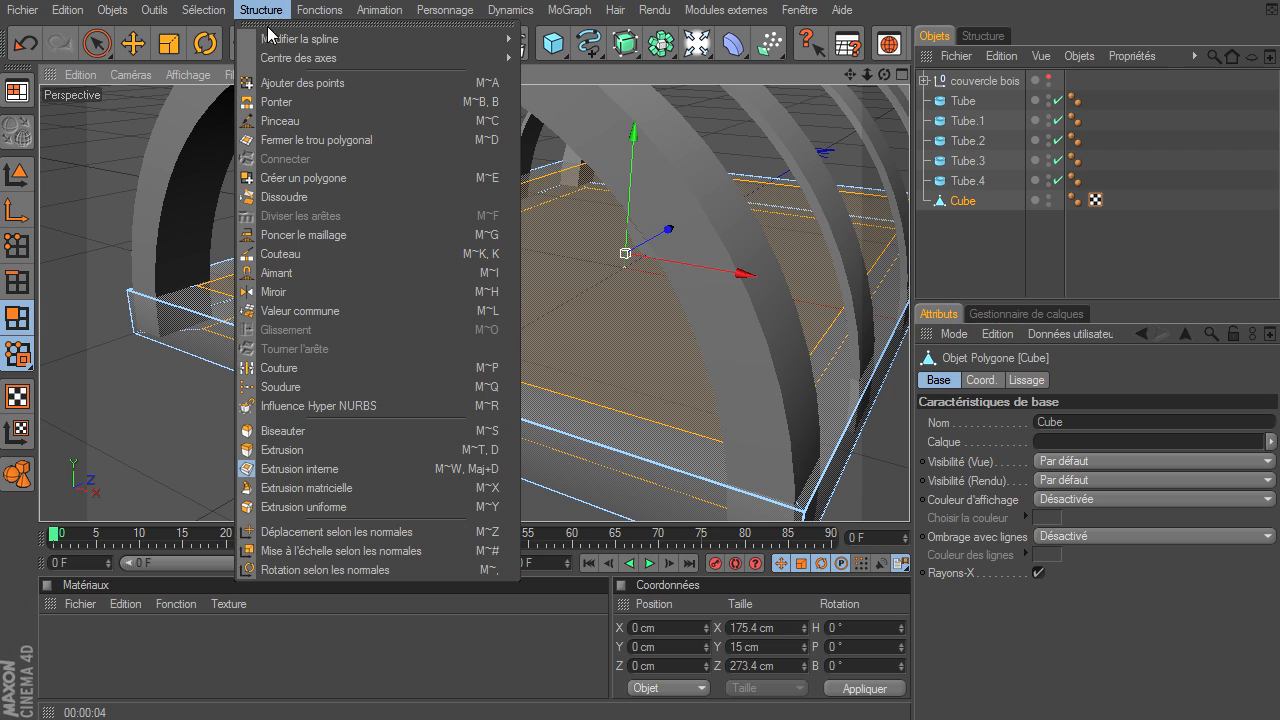
click(319, 96)
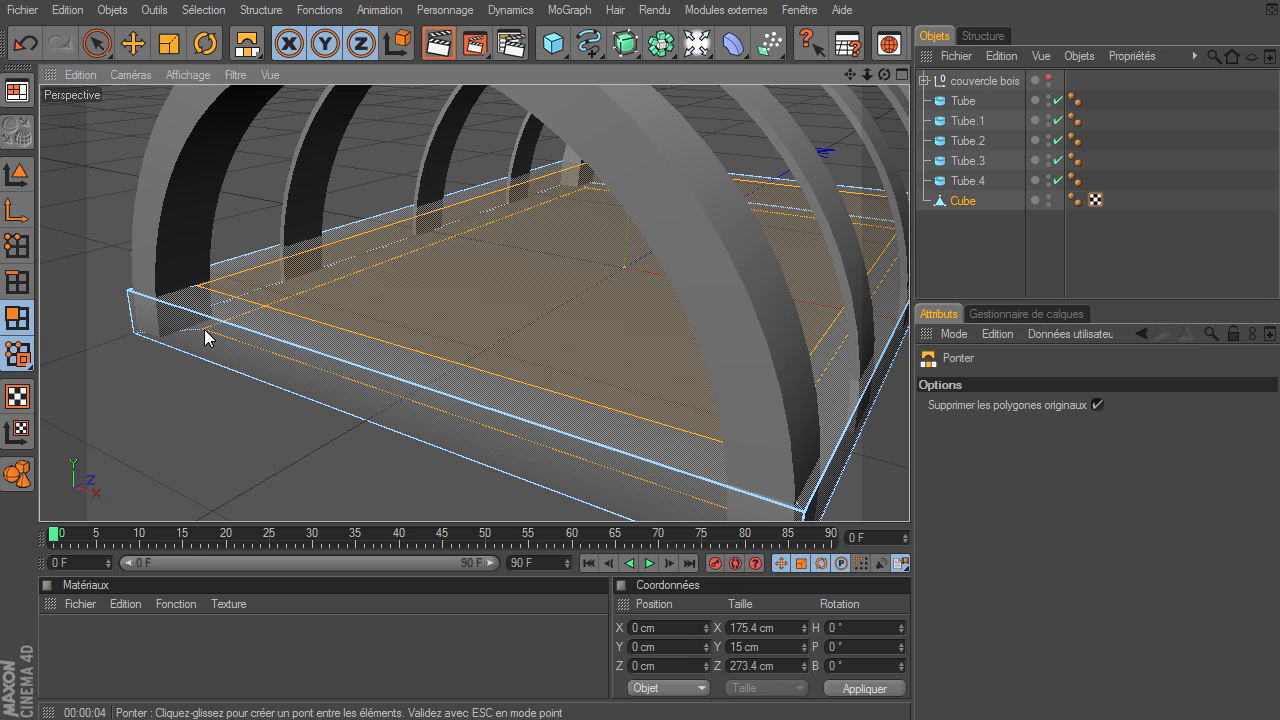
drag(204, 337, 211, 300)
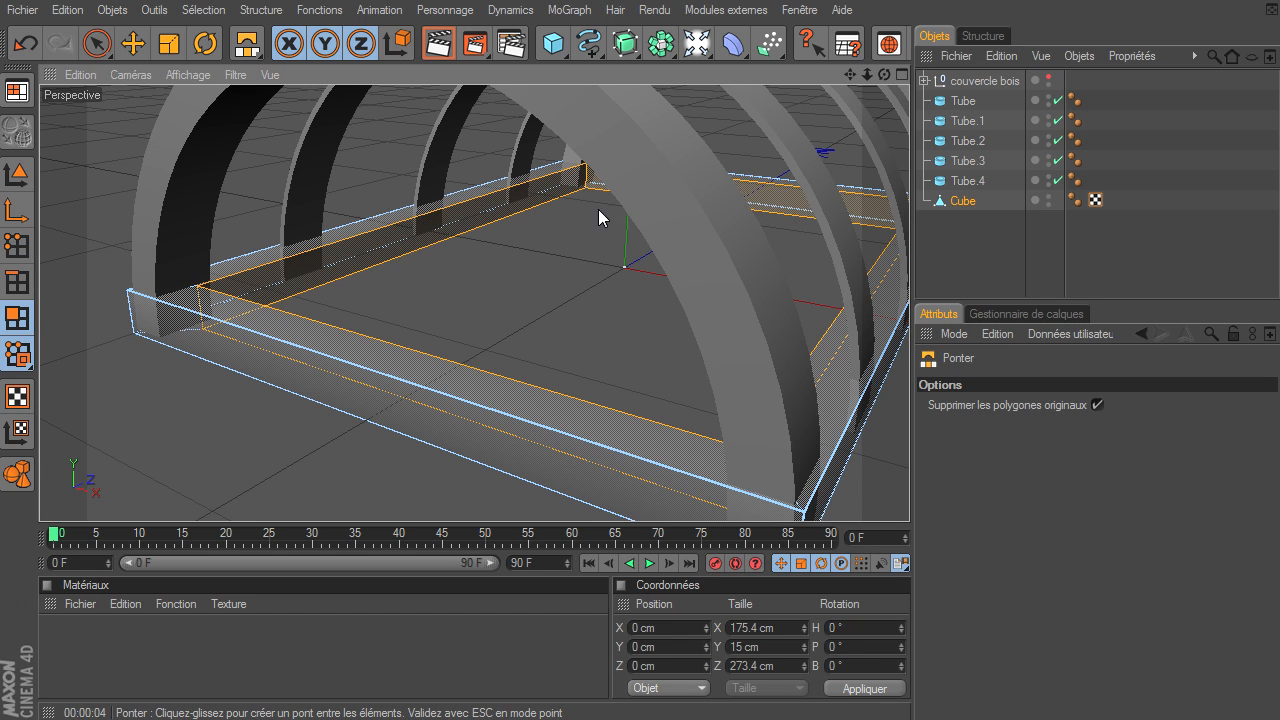
- Return to model mode, turn off the cube's X-ray display and deselect it
click(97, 44)
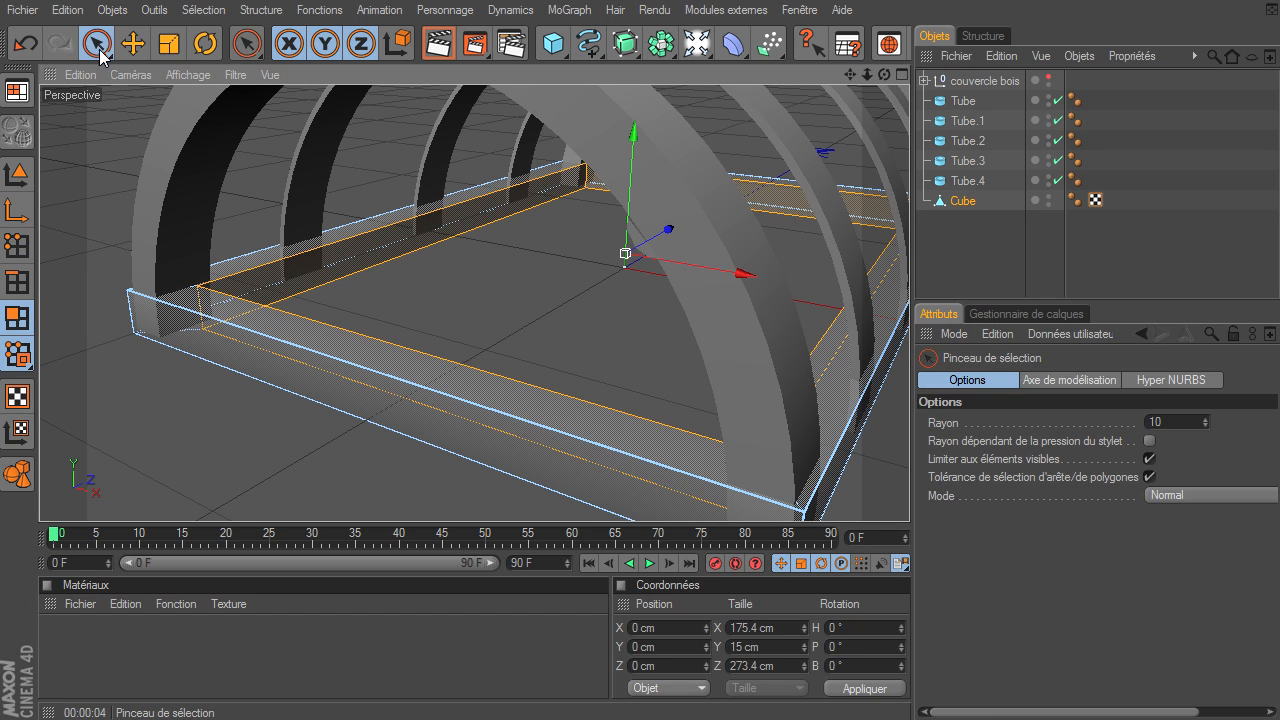
click(18, 176)
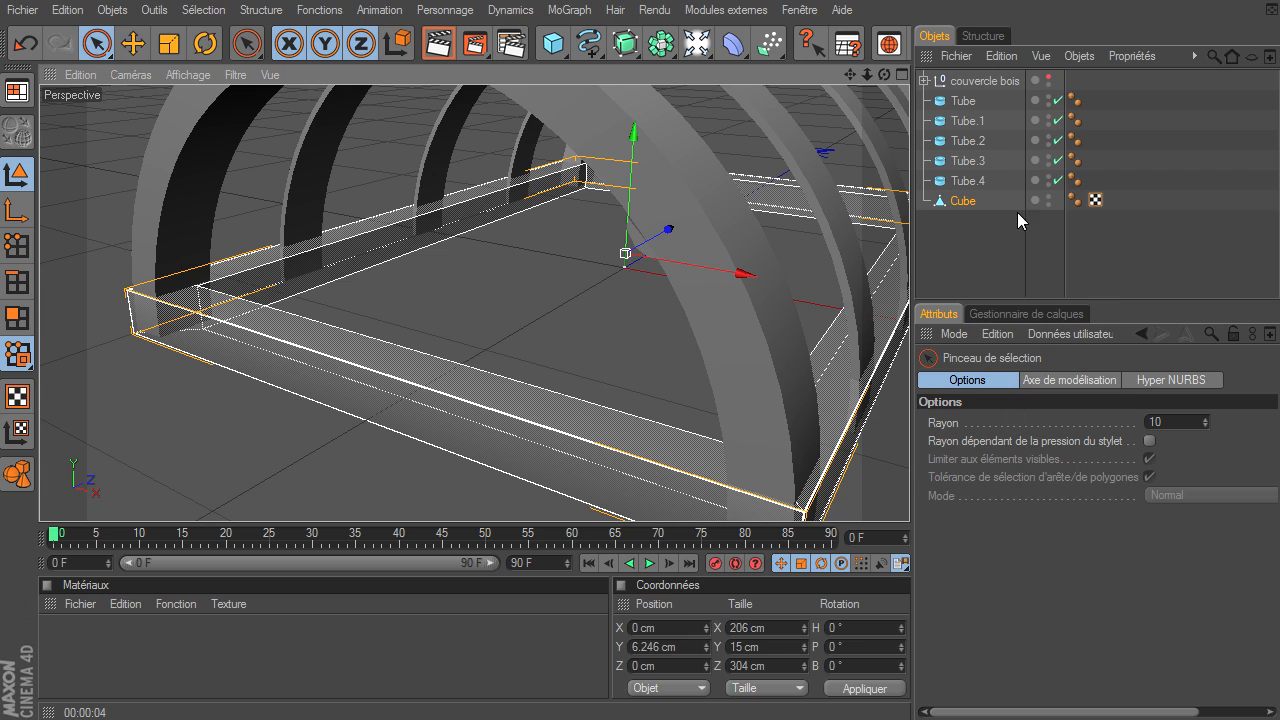
click(966, 202)
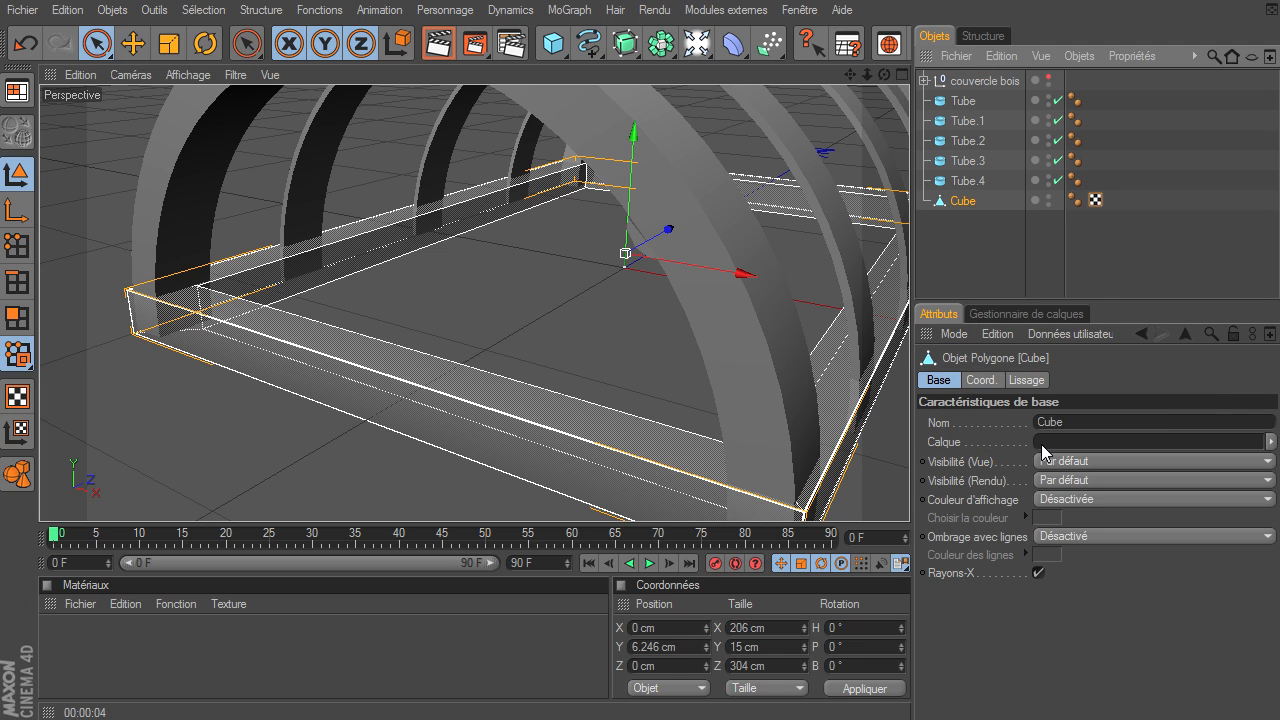
click(1039, 575)
click(963, 232)
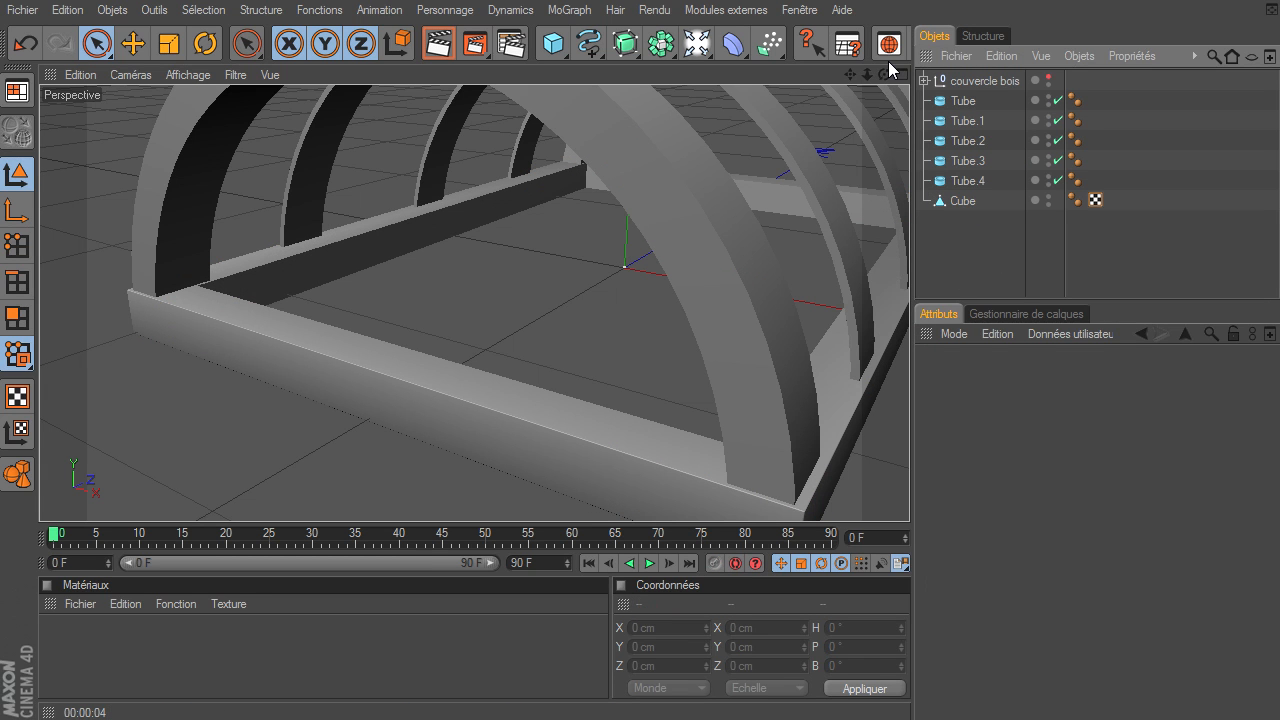
- Show the couvercle bois group in the editor view again and frame the whole lid with its base
mouse_move(909, 495)
alt+mouse_down()
mouse_move(898, 498)
mouse_move(909, 495)
alt+mouse_up()
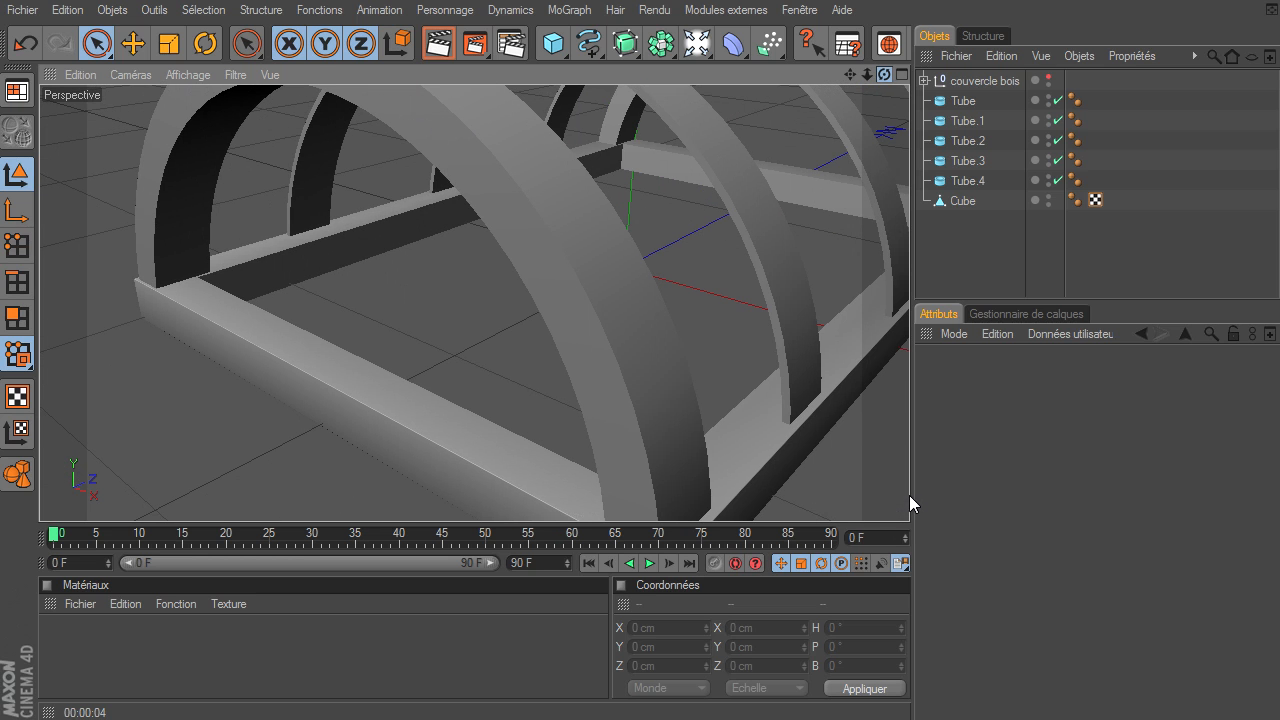
click(1049, 78)
drag(866, 75, 800, 518)
drag(886, 72, 898, 497)
mouse_move(855, 78)
mouse_down()
mouse_move(908, 496)
mouse_move(856, 77)
mouse_up()
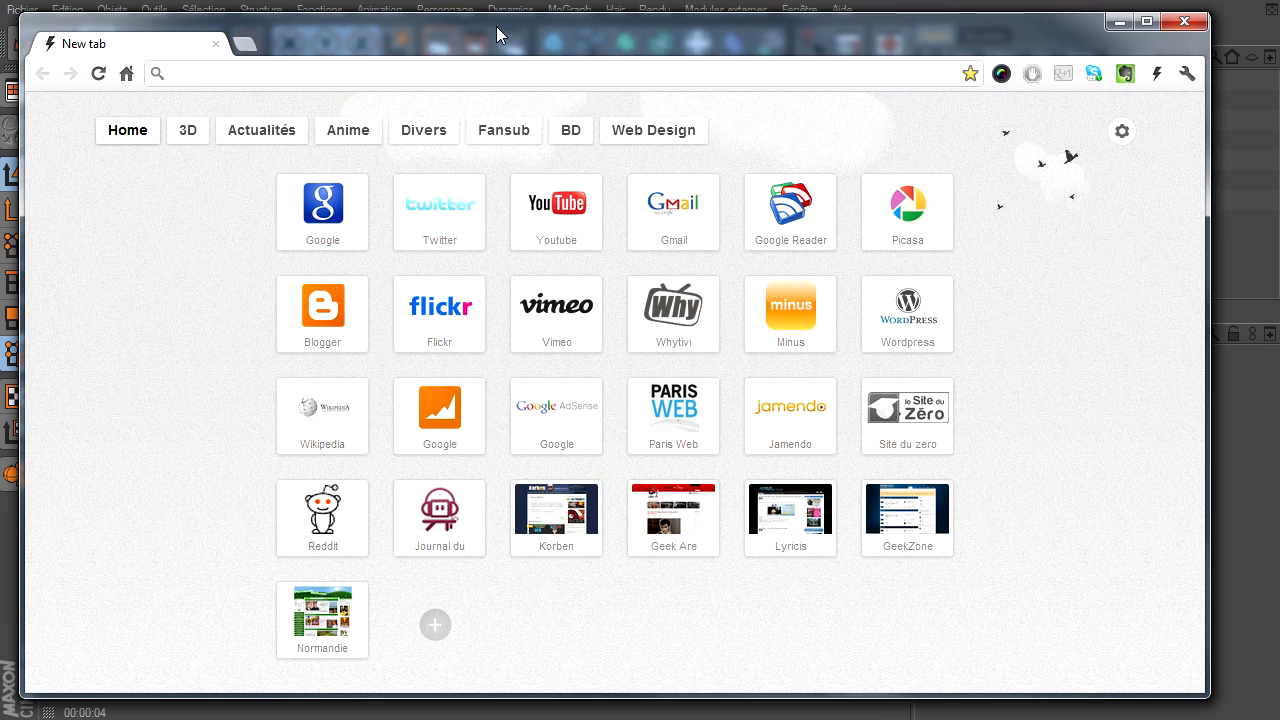
- Open the CG Textures site from the browser's 3D bookmarks and enter its Wood category
click(185, 133)
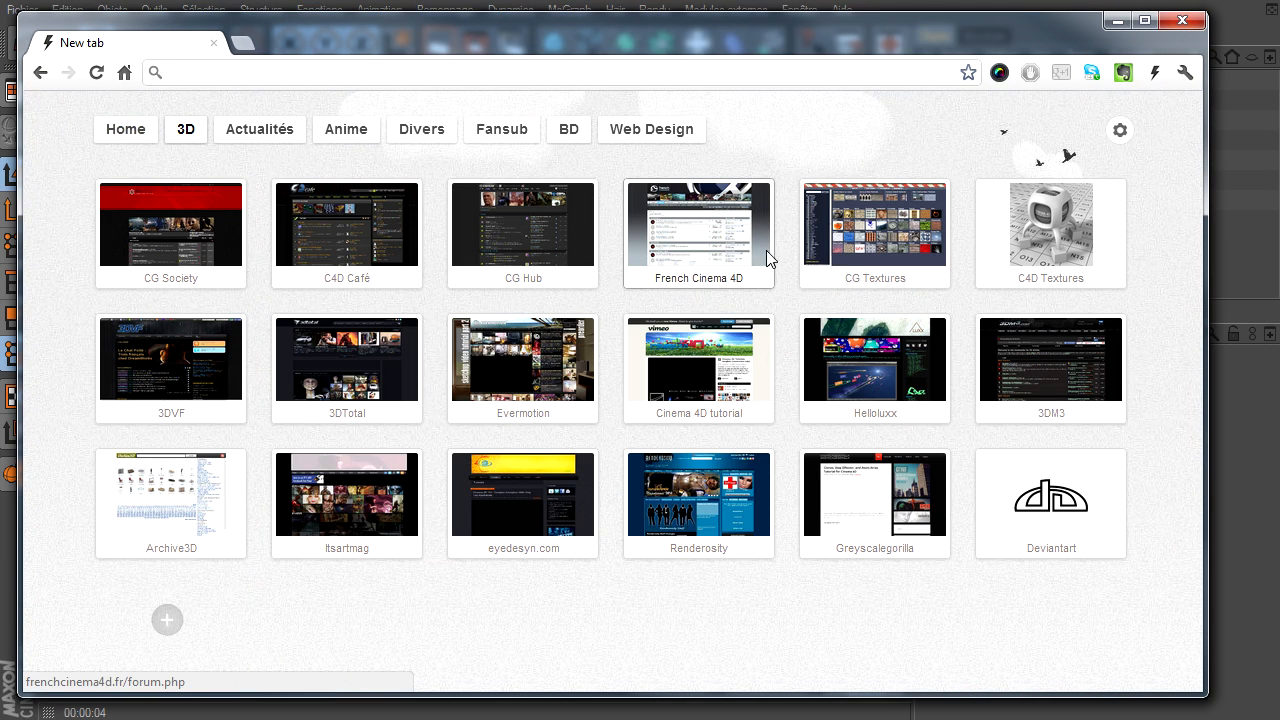
click(852, 256)
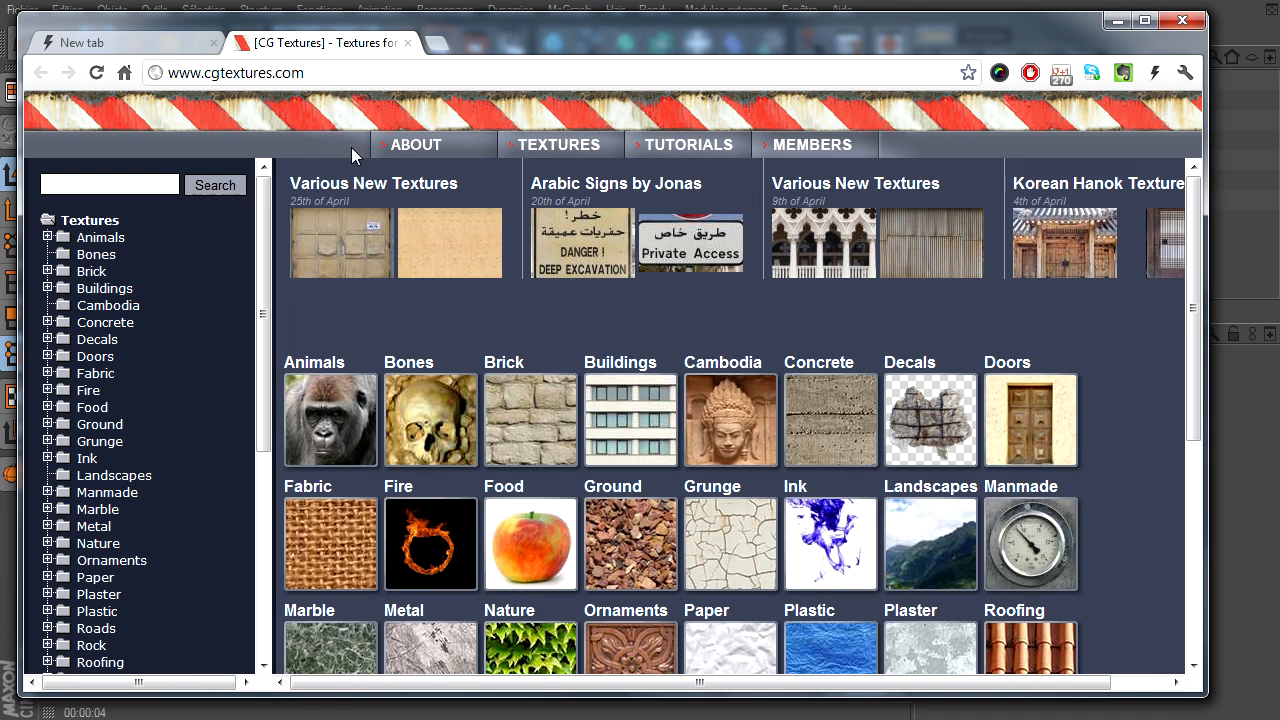
click(270, 80)
click(1135, 556)
scroll(751, 383, down, 2)
scroll(750, 383, down, 2)
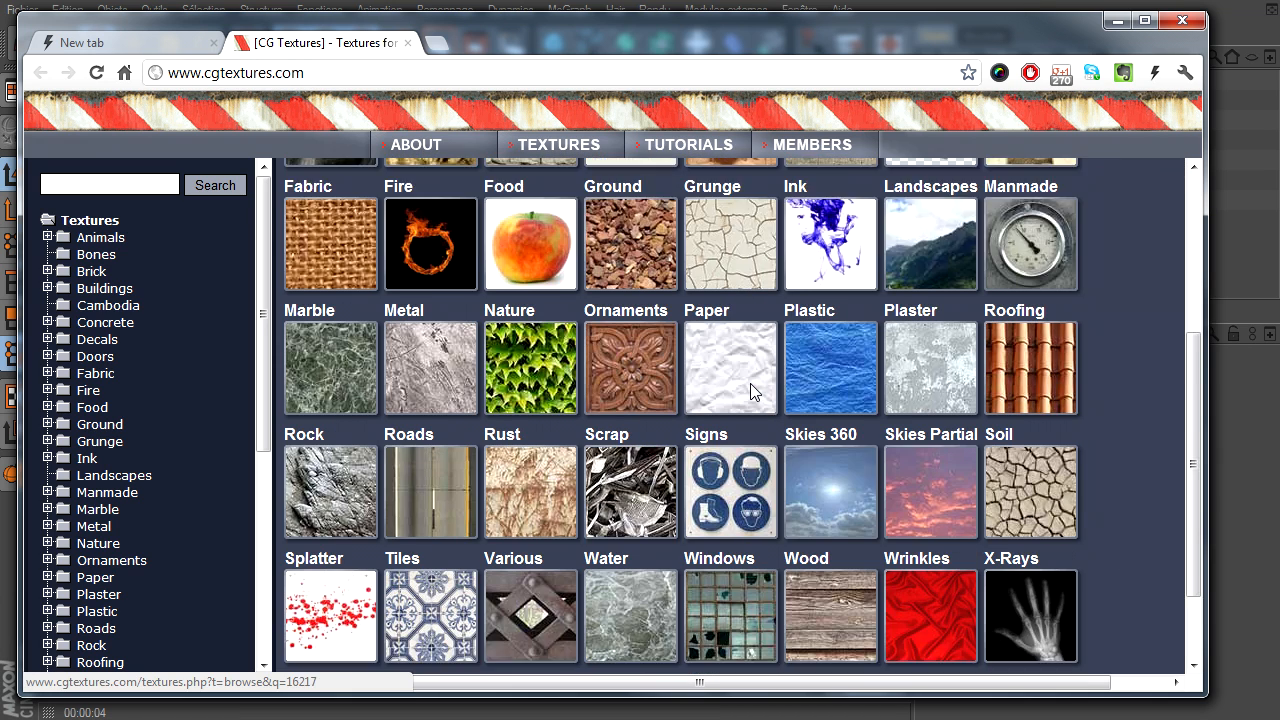
click(818, 501)
- Browse the Planks subcategories, look through the Floors textures and return to the Planks overview
scroll(778, 420, down, 1)
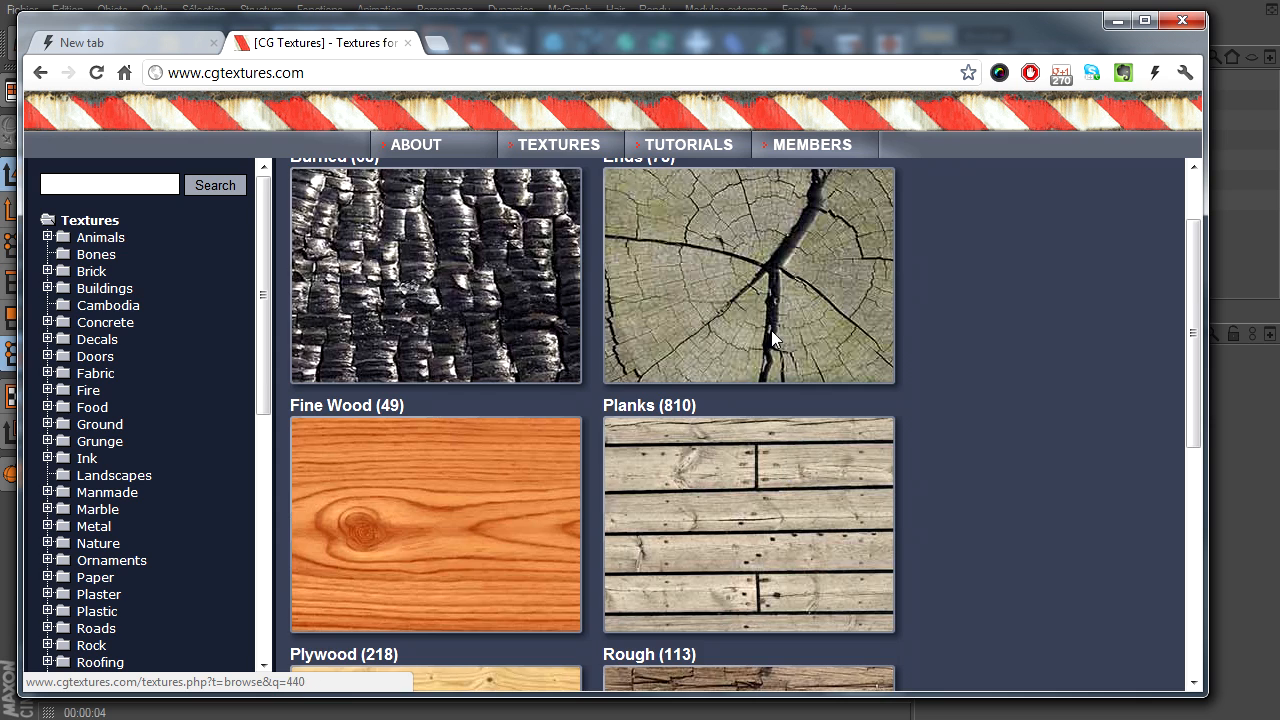
click(653, 501)
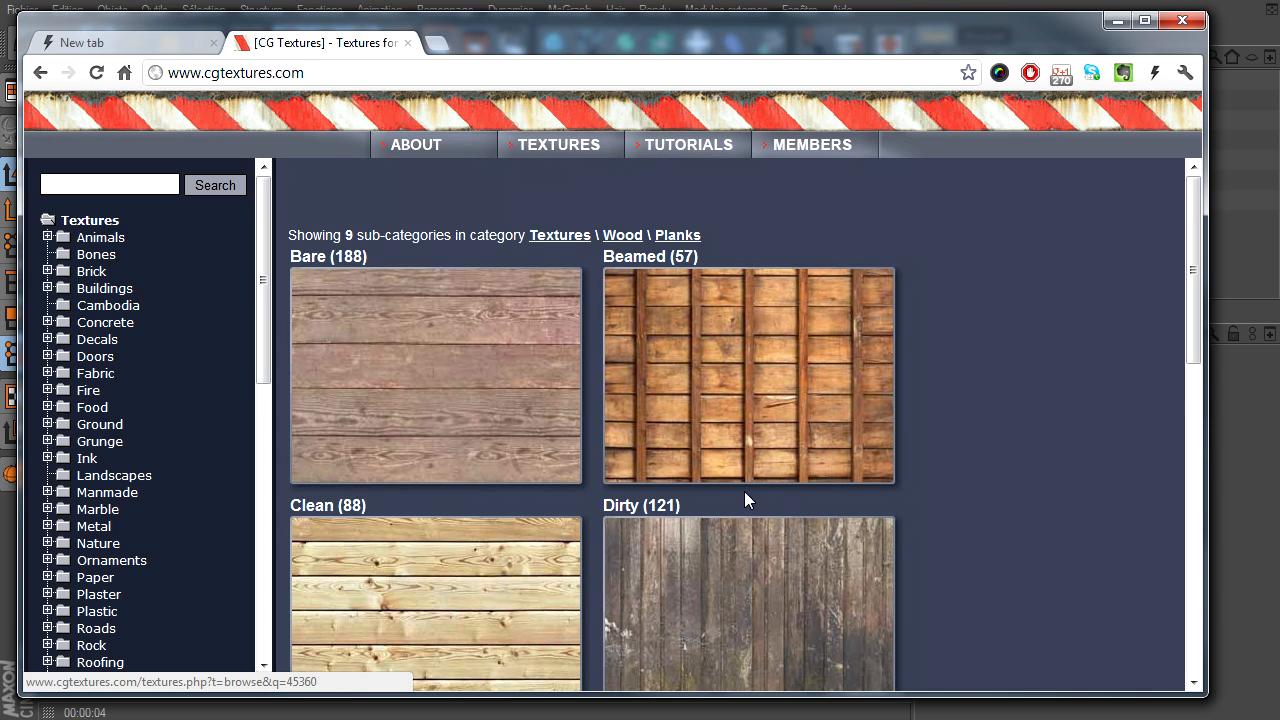
scroll(563, 460, down, 1)
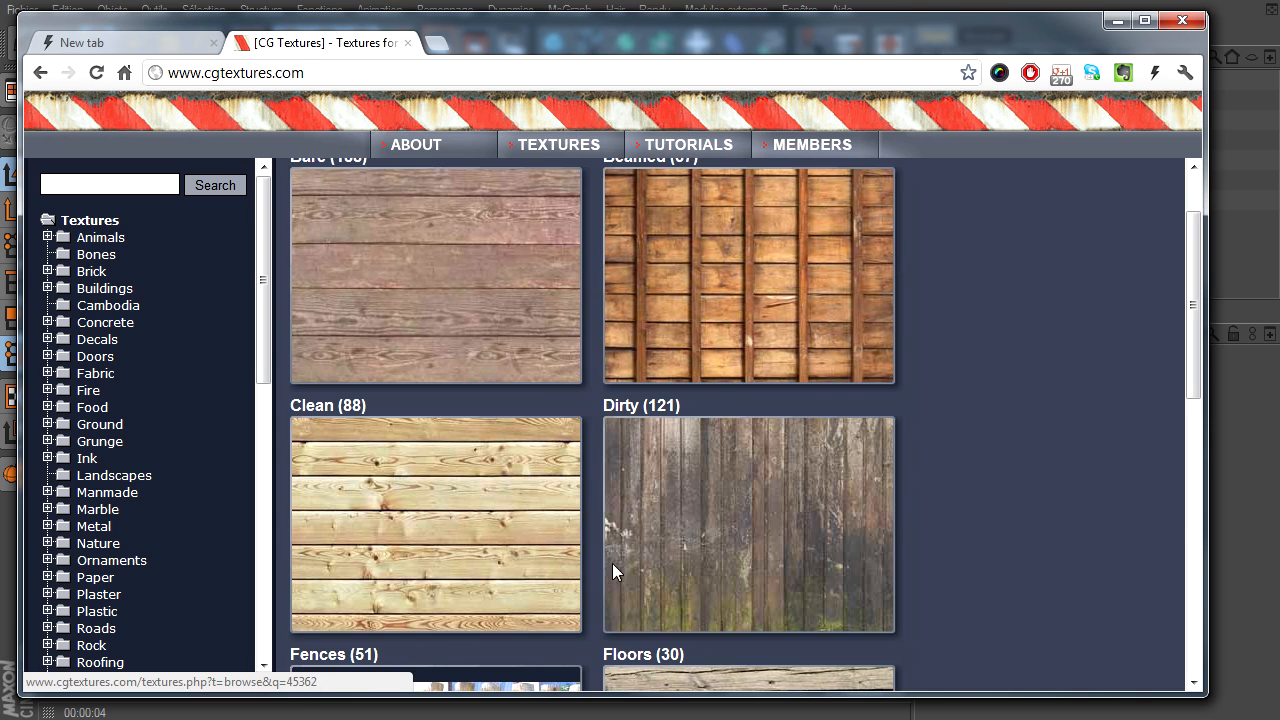
scroll(480, 475, up, 1)
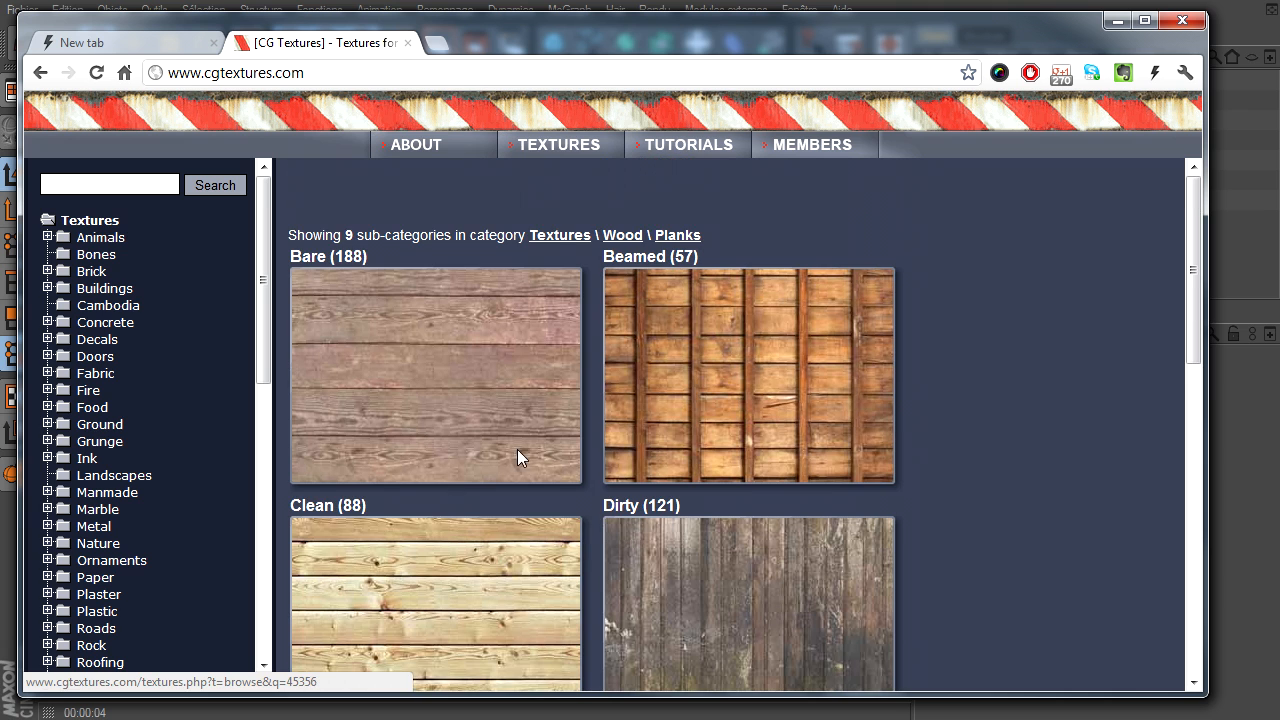
scroll(630, 386, down, 4)
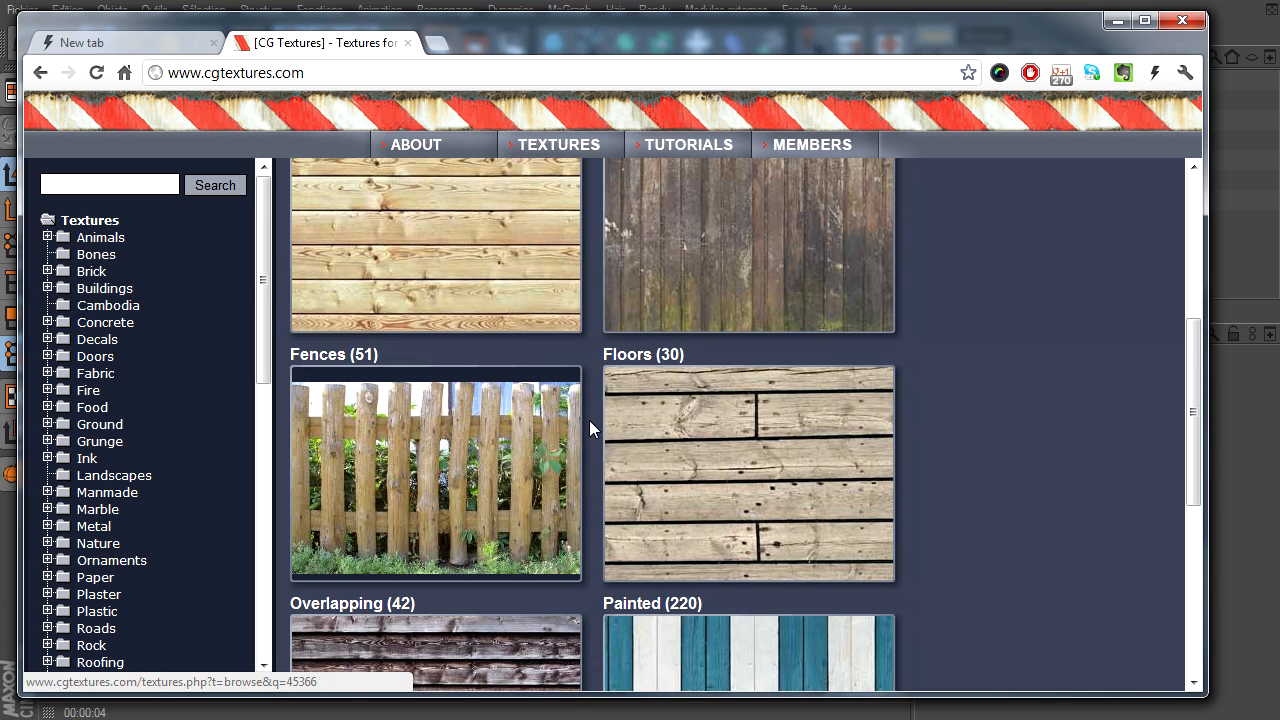
scroll(590, 425, down, 2)
scroll(436, 500, down, 3)
scroll(440, 499, up, 5)
click(684, 509)
scroll(517, 425, down, 10)
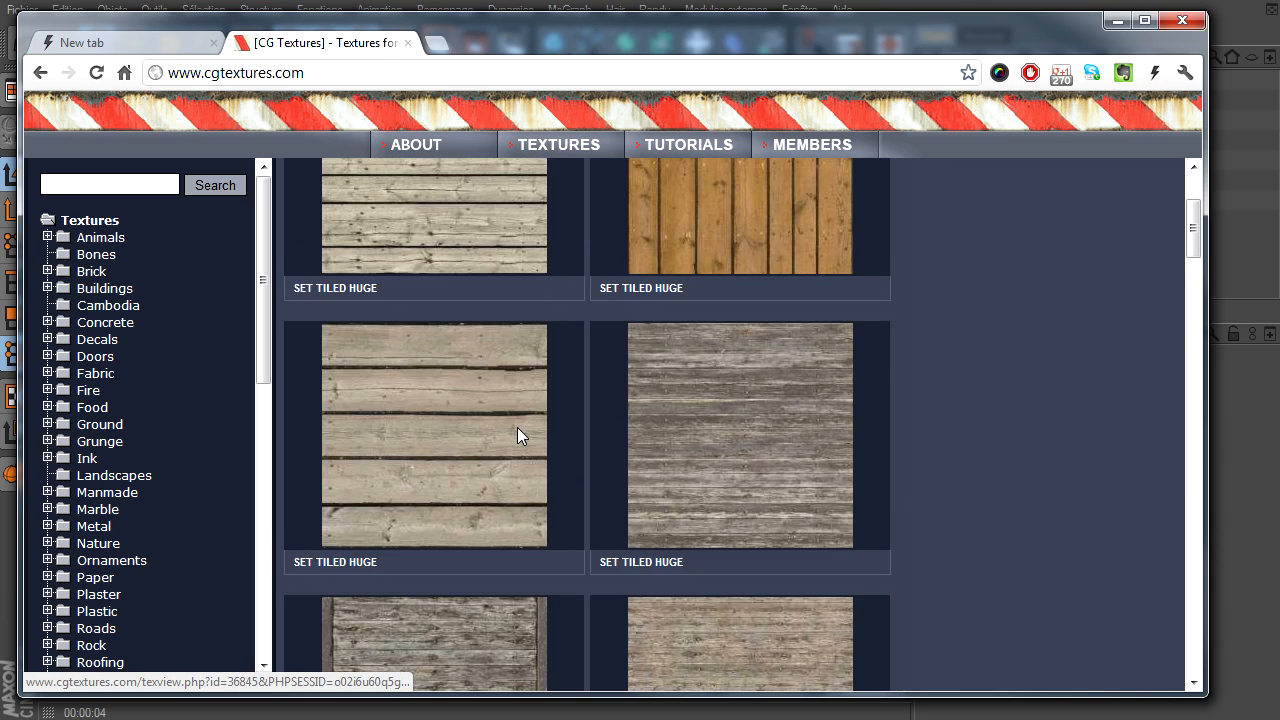
scroll(521, 432, up, 10)
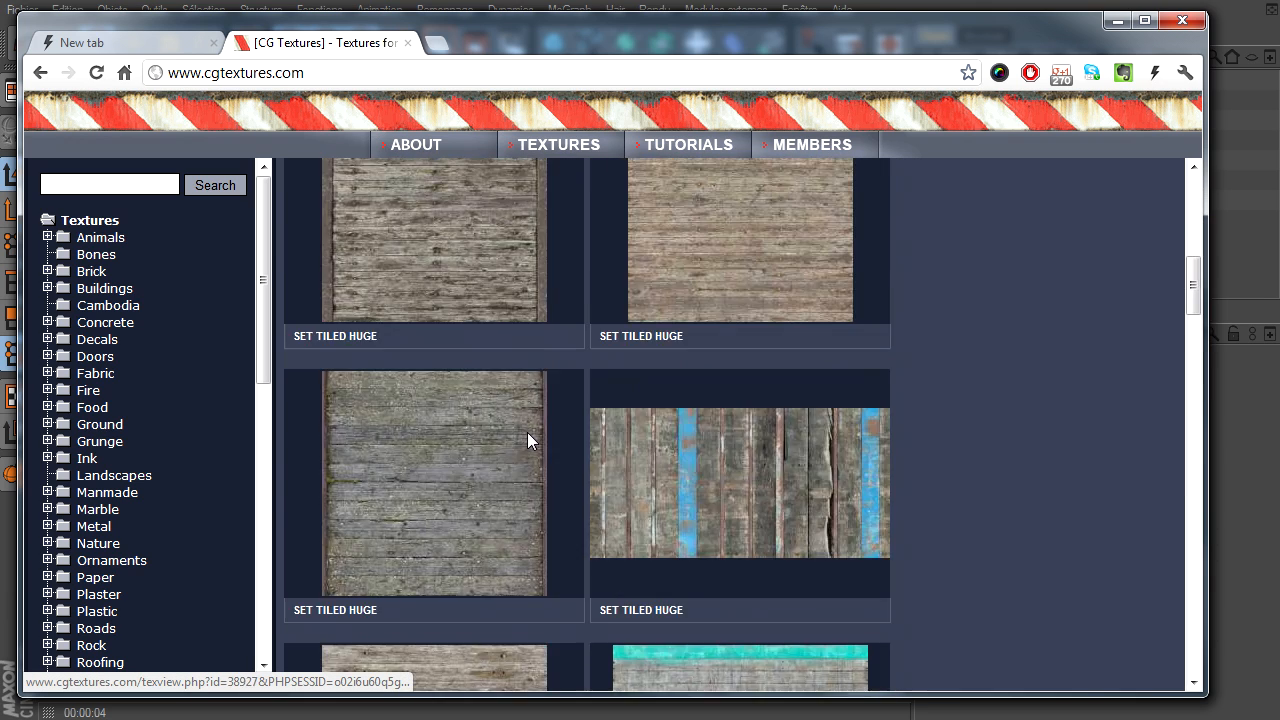
click(36, 73)
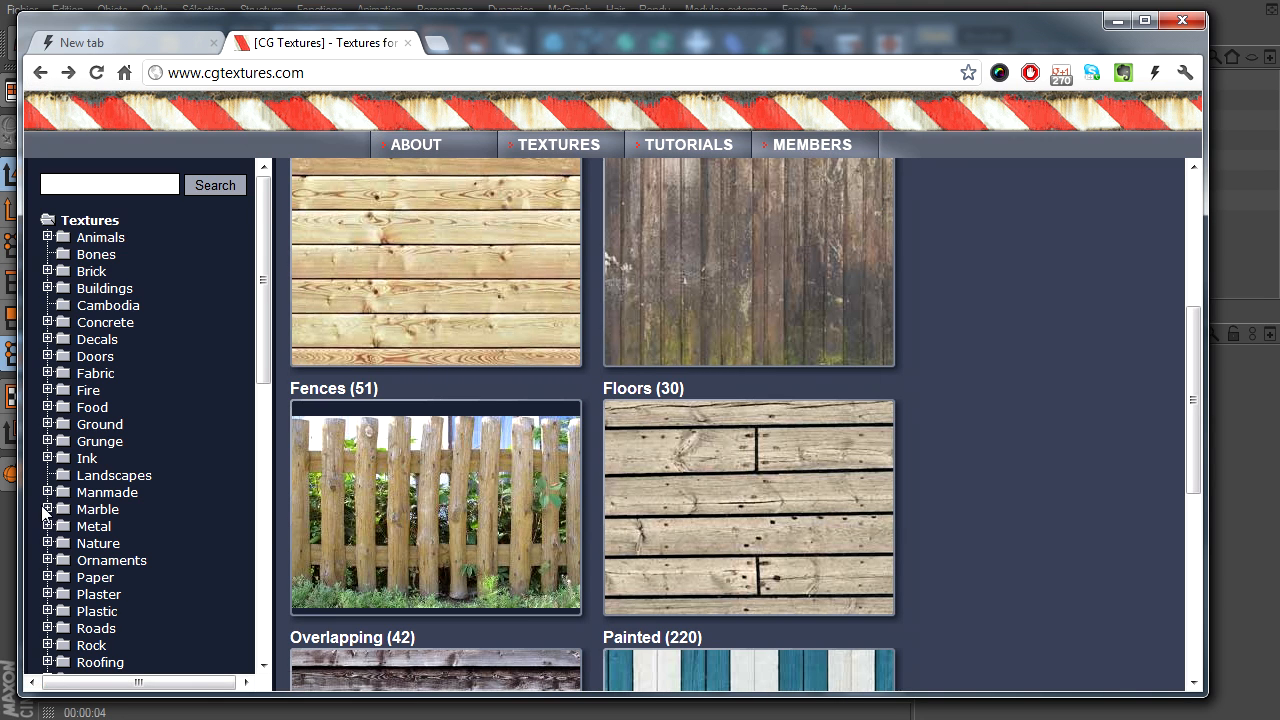
- Open the Metal category and look through its Bare textures
click(93, 528)
scroll(387, 560, down, 2)
click(463, 347)
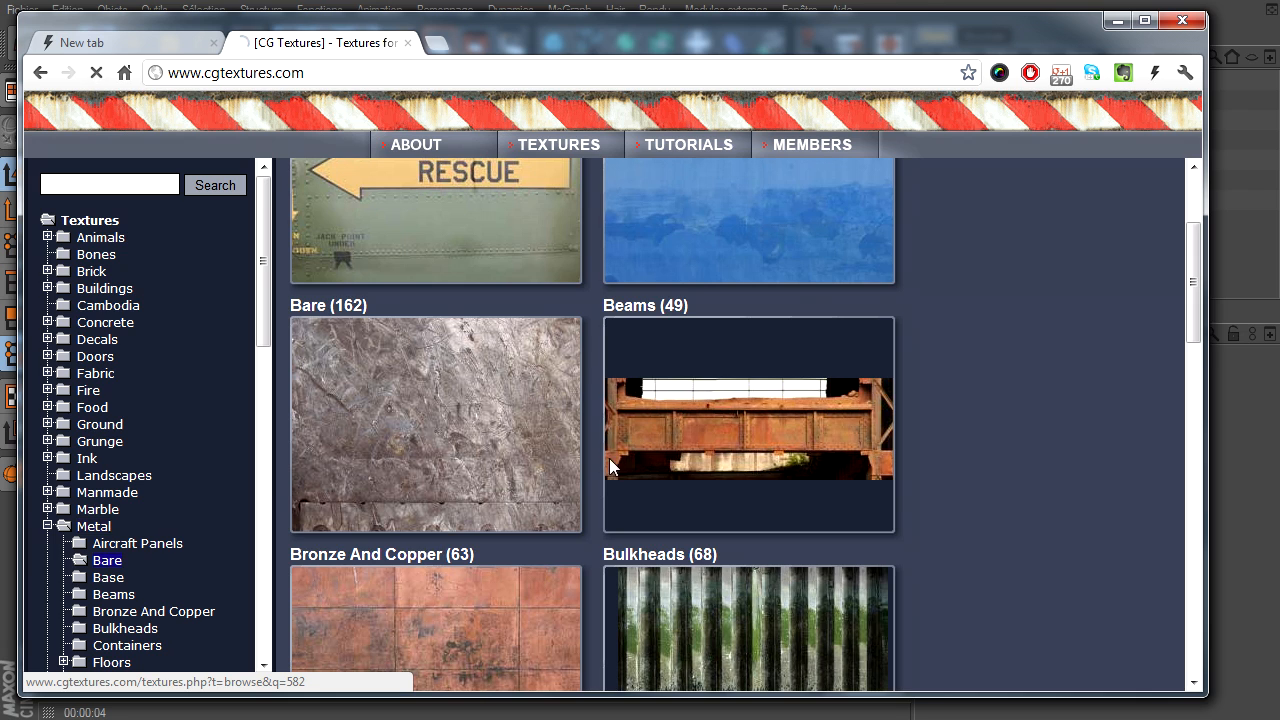
scroll(722, 510, down, 5)
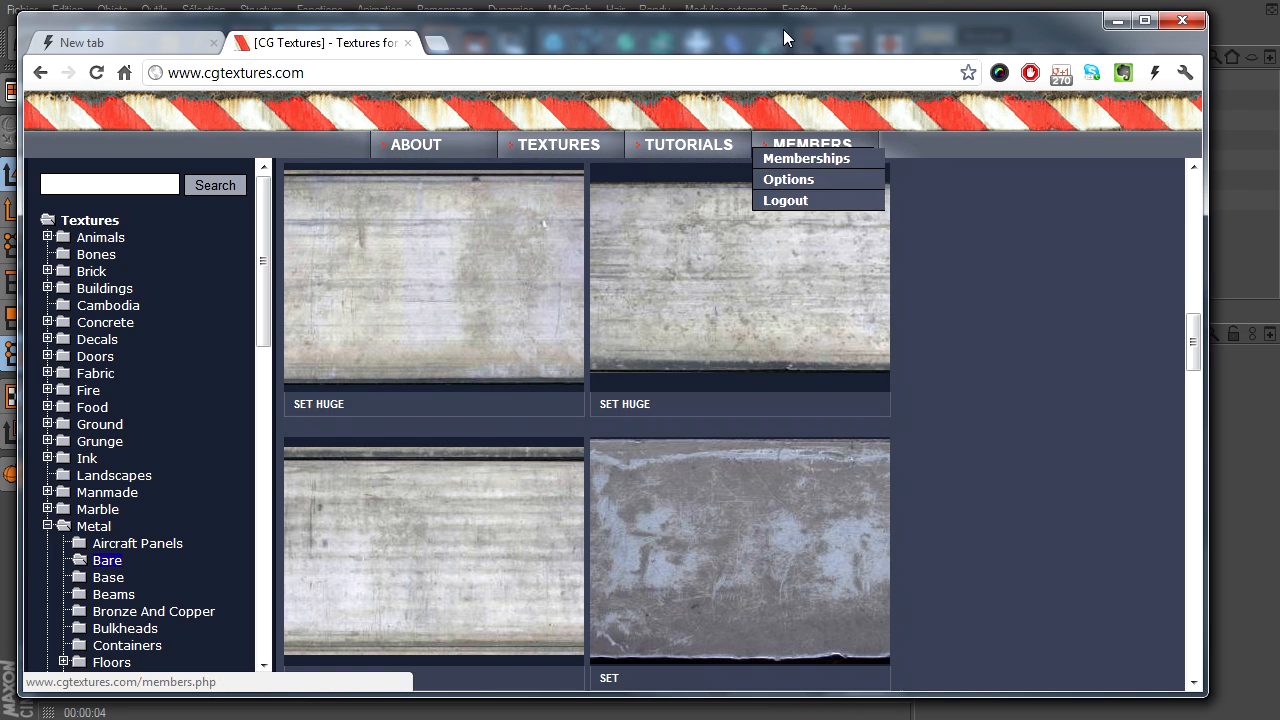
- View the wood texture WoodPlanksDirty0020_M.jpg in XnView, then minimize the viewer to return to Cinema 4D
drag(710, 40, 905, 95)
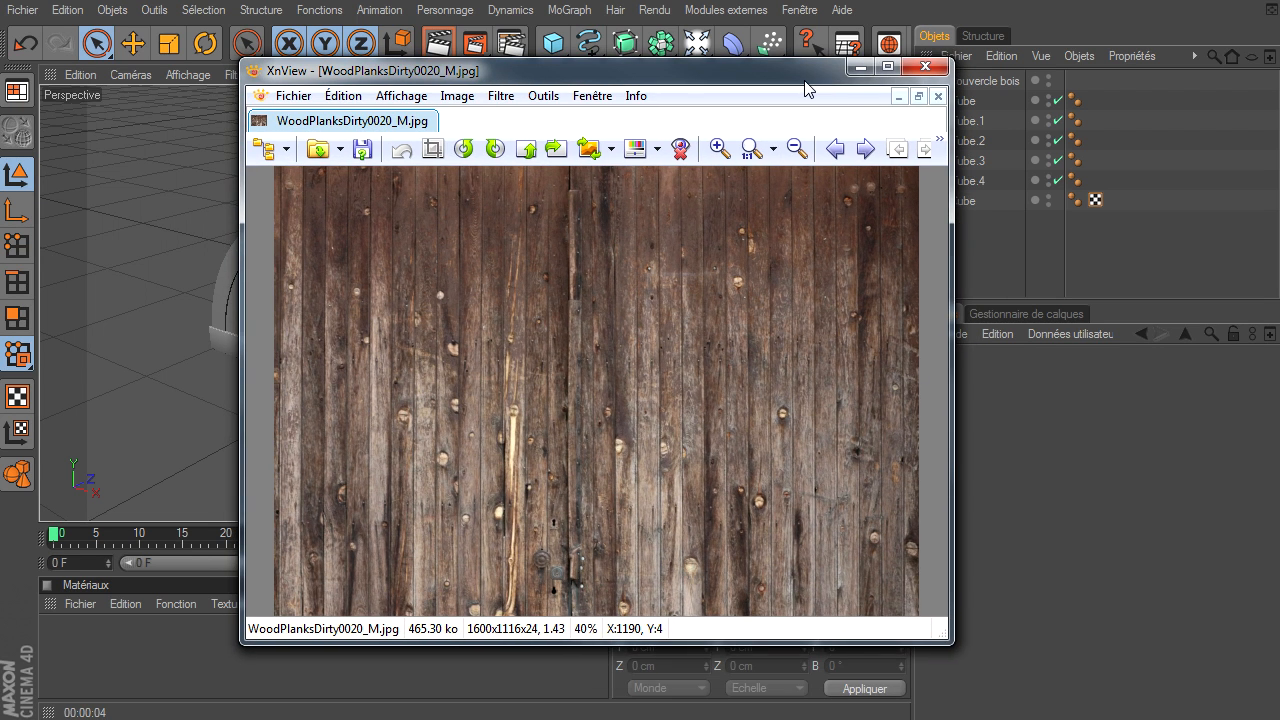
click(862, 66)
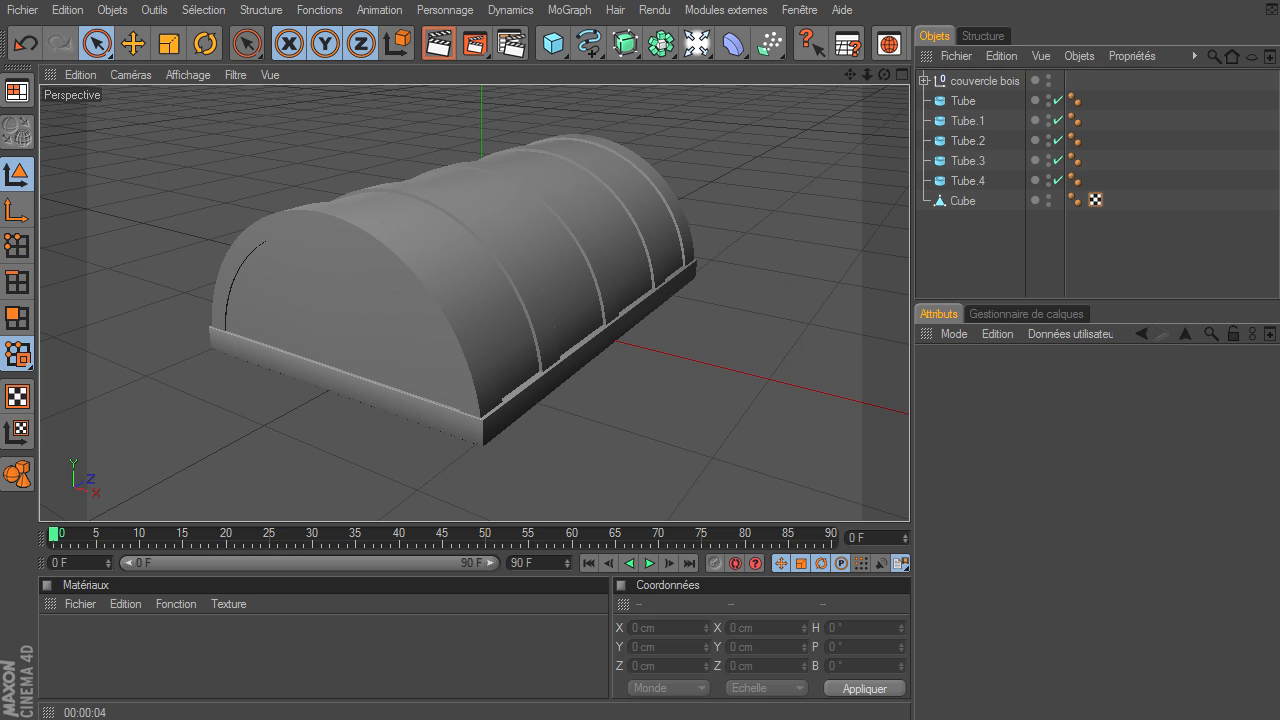
- Create a material with WoodPlanksDirty0020_M.jpg as its colour texture and specularity turned off
double_click(179, 645)
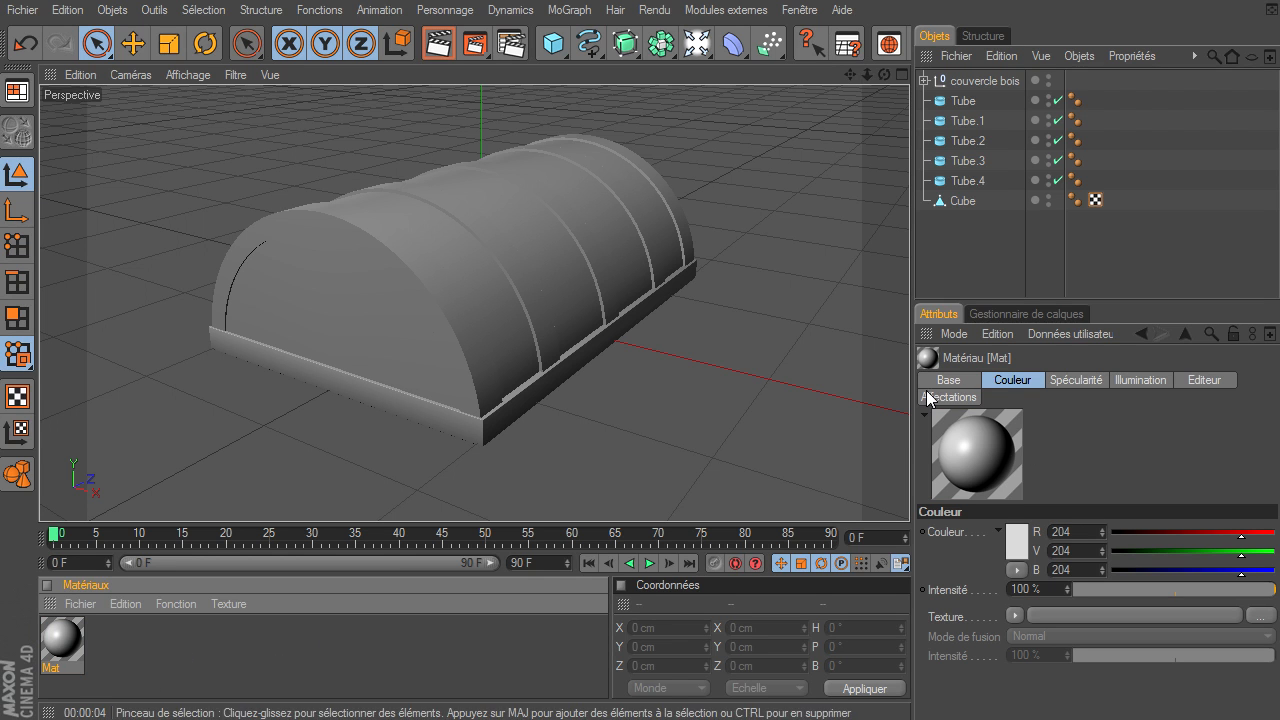
double_click(60, 638)
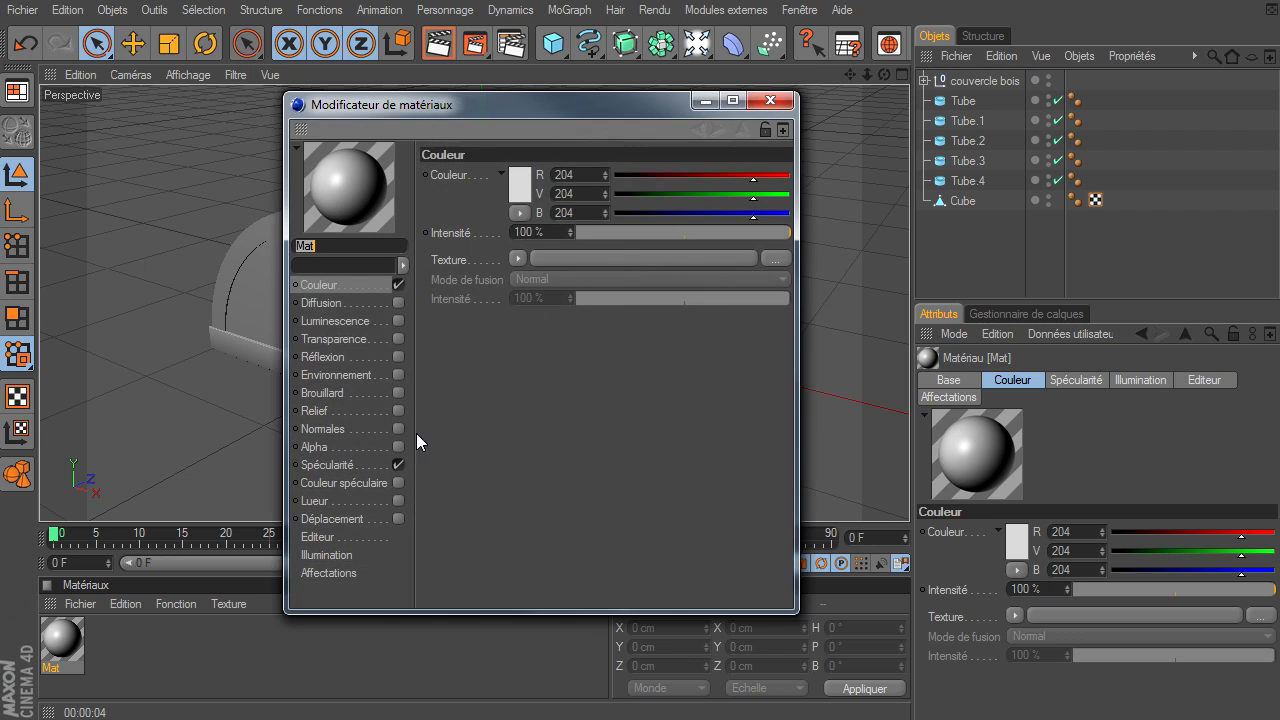
click(398, 465)
drag(585, 104, 854, 76)
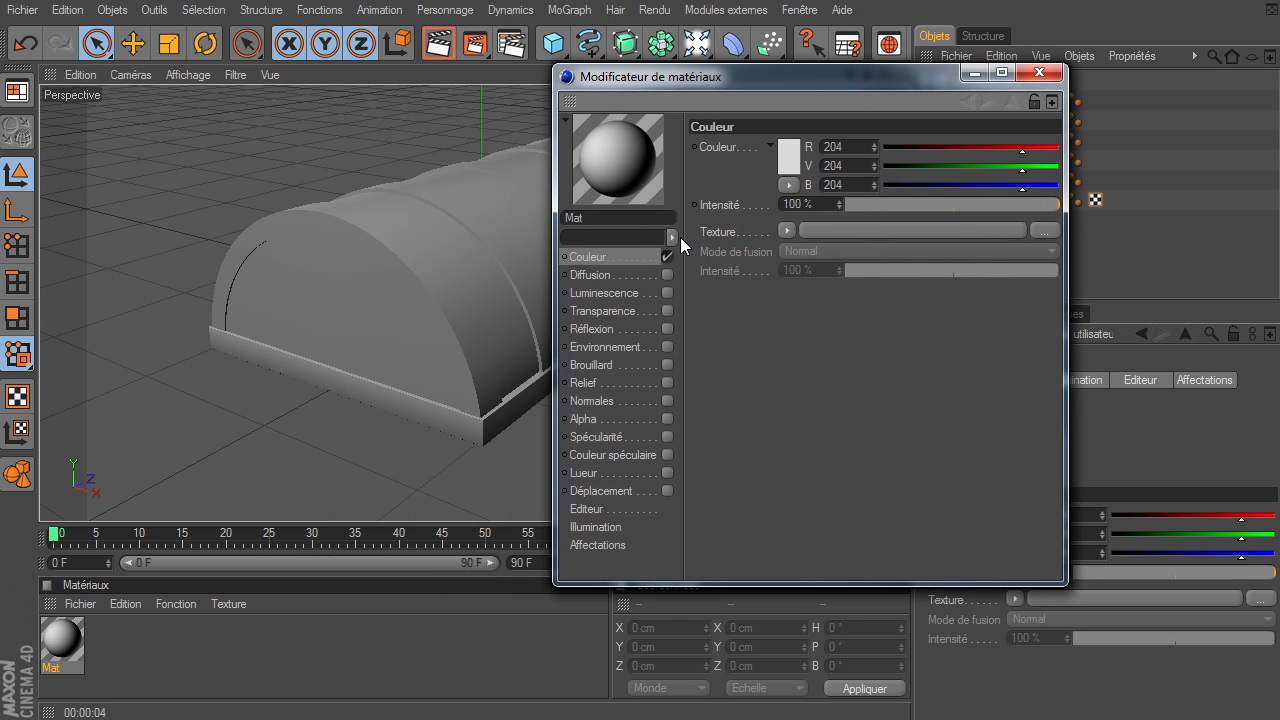
click(817, 227)
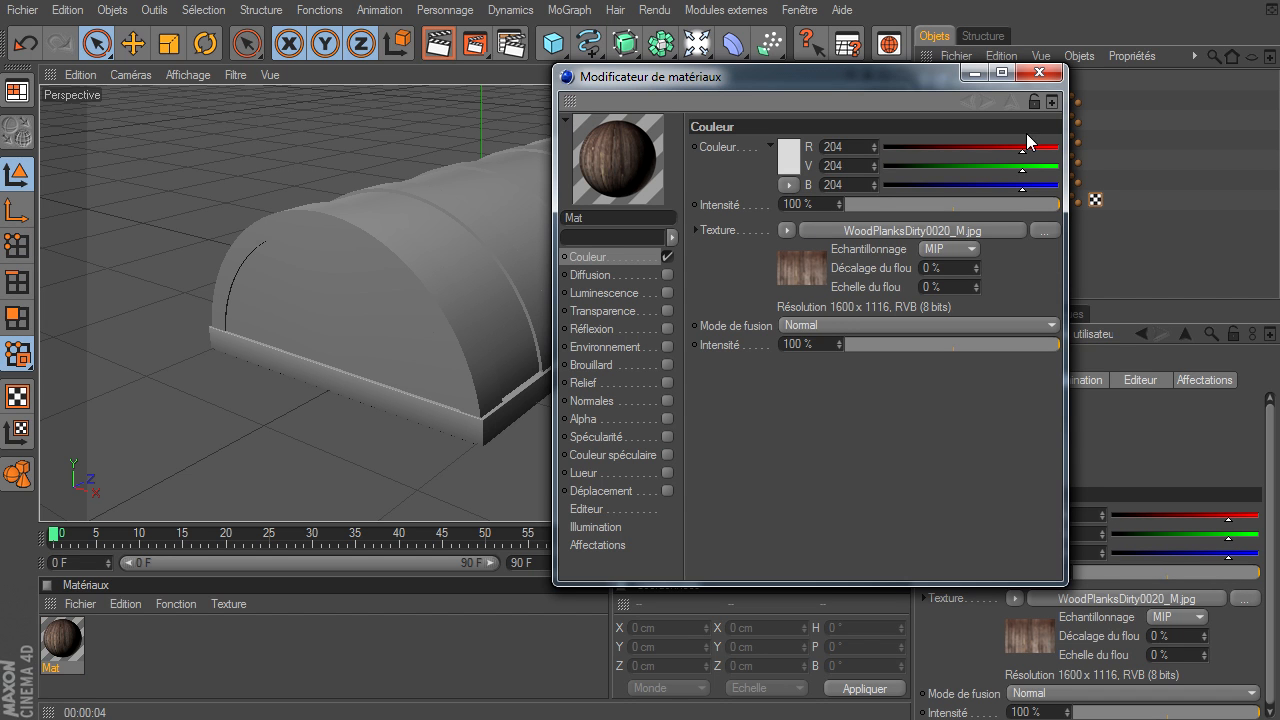
click(1039, 76)
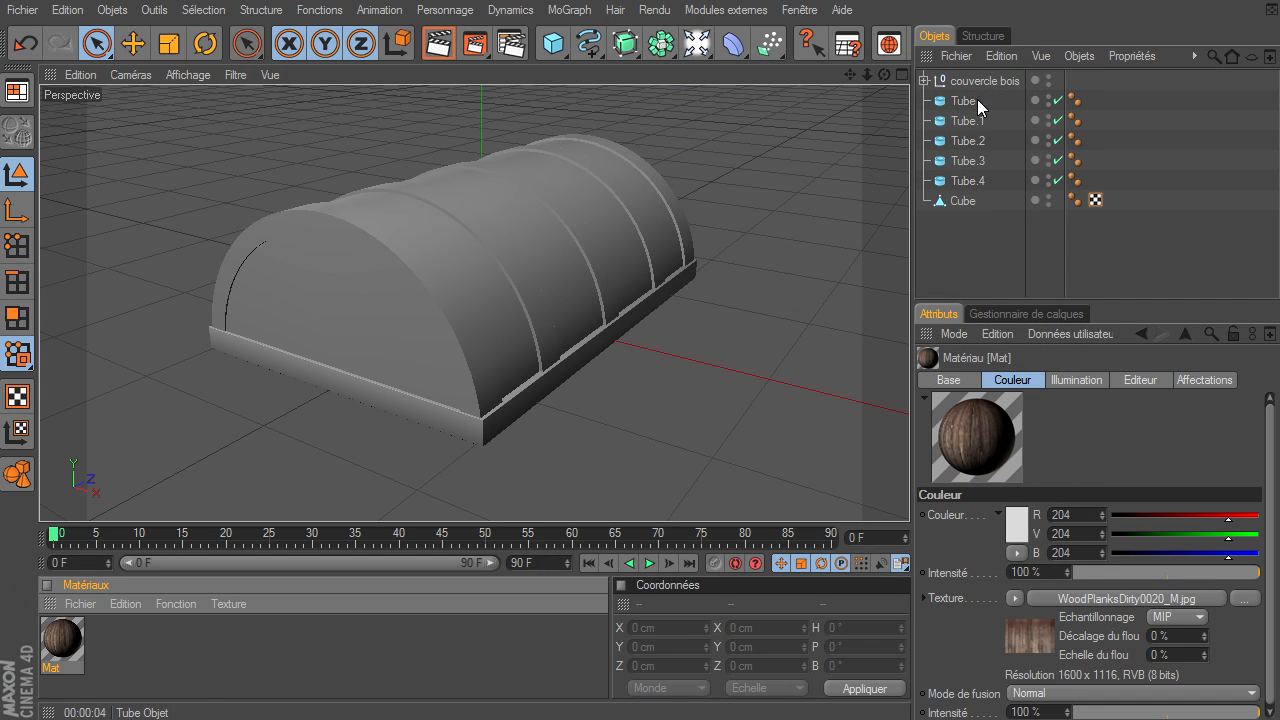
- Group the five loose tubes and the cube under a null object named "couvercle metal" and expand the group
click(924, 80)
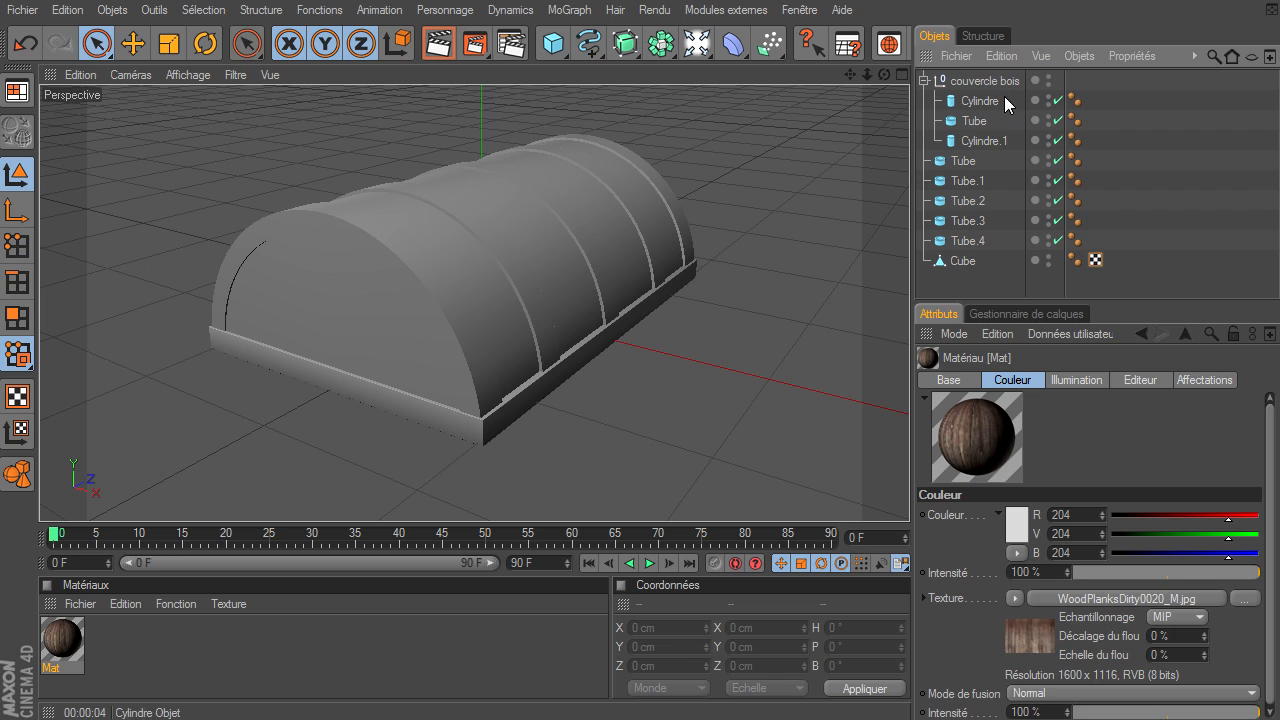
drag(949, 286, 979, 160)
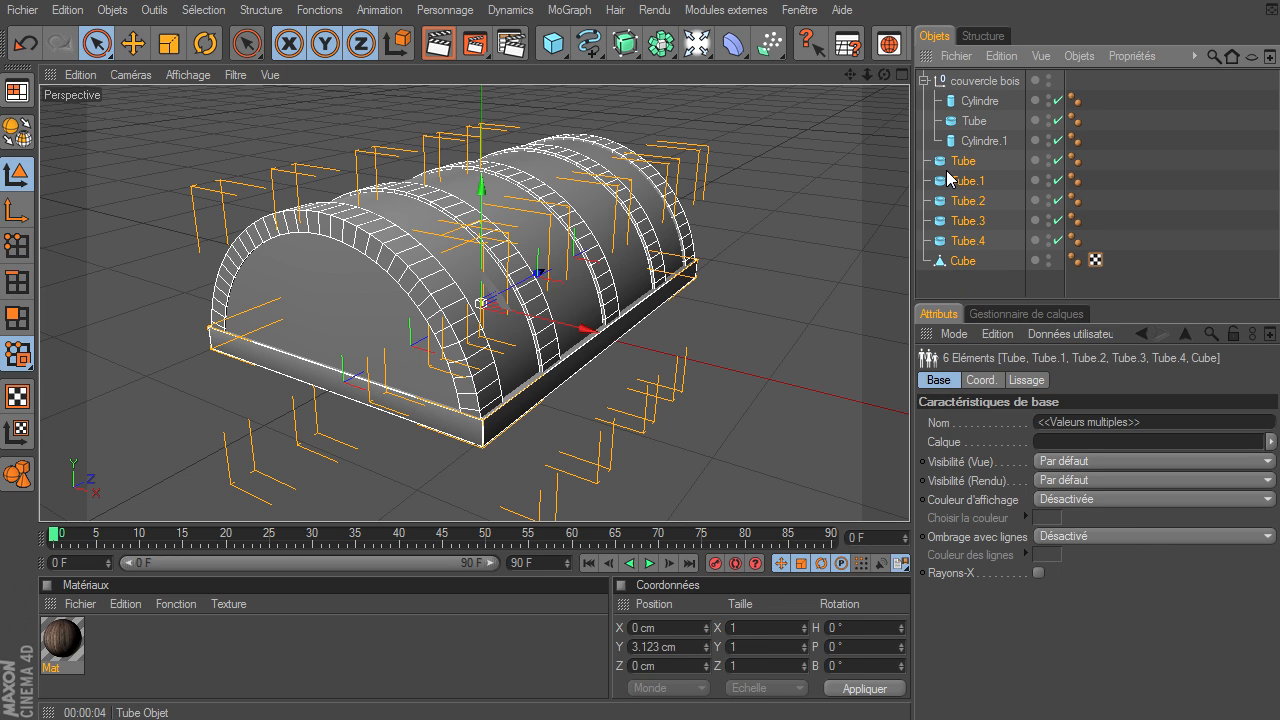
key(alt+g)
double_click(967, 163)
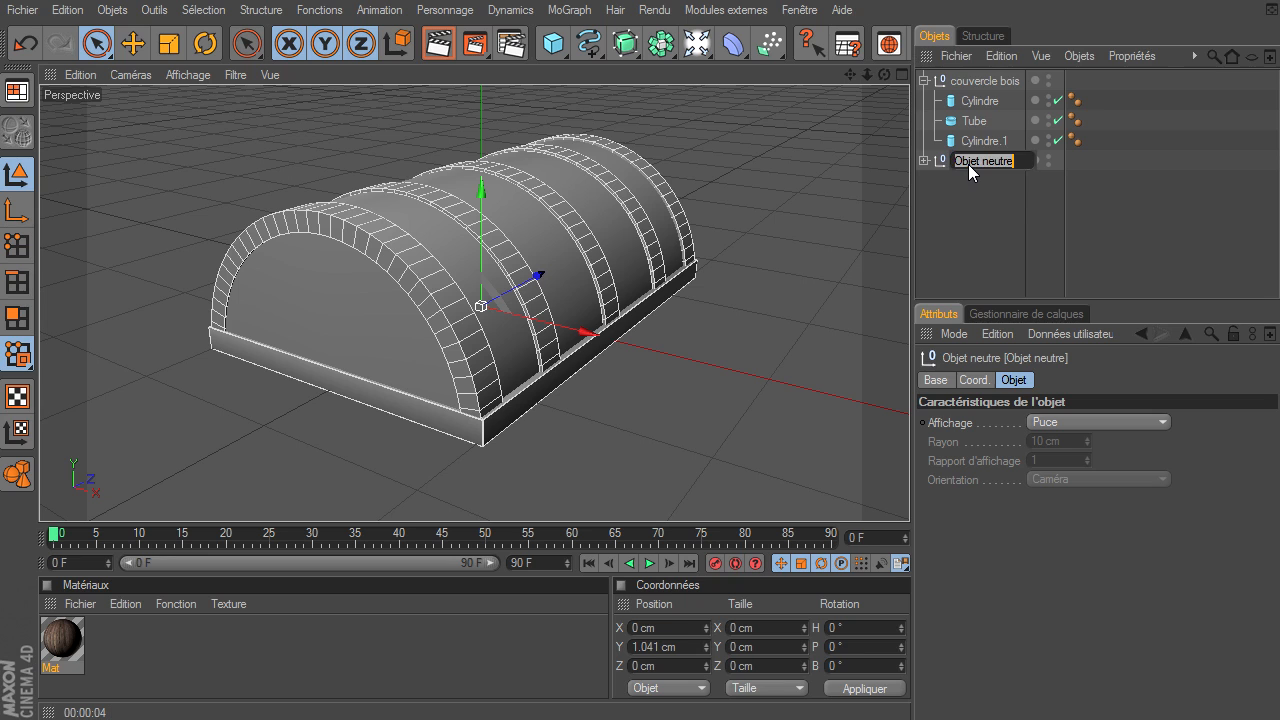
text(couvercle metal)
key(Return)
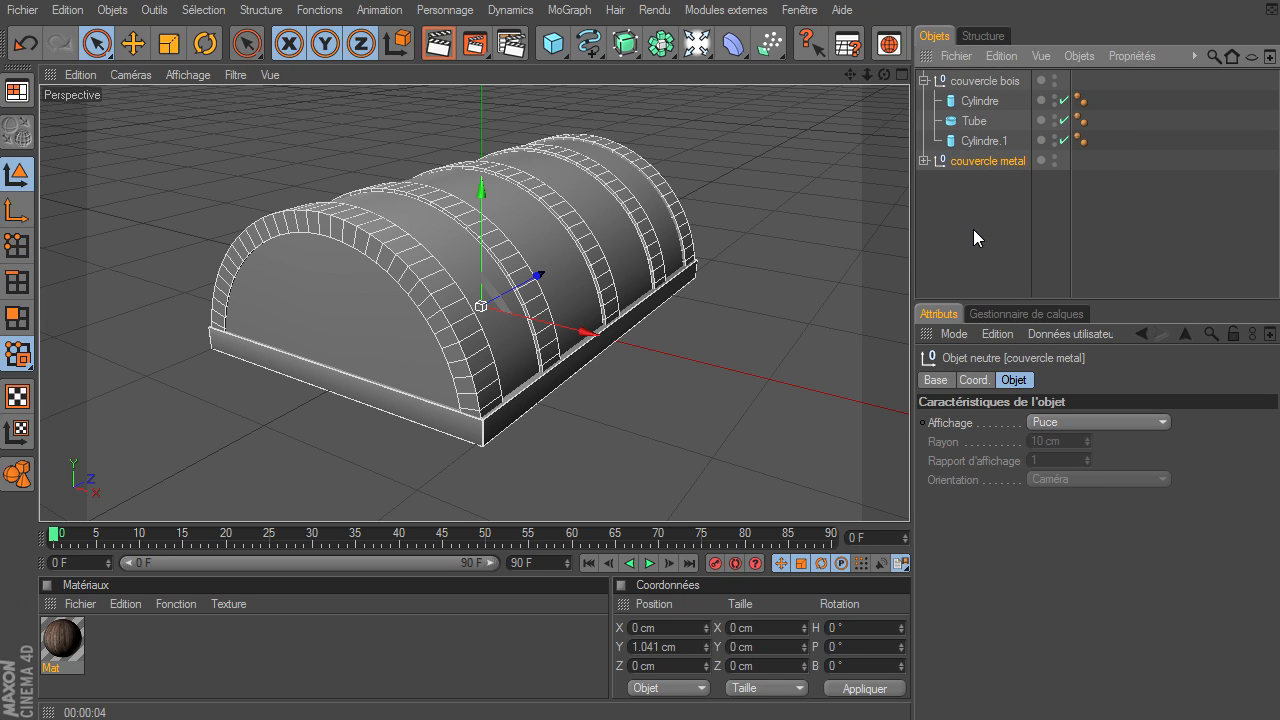
click(924, 160)
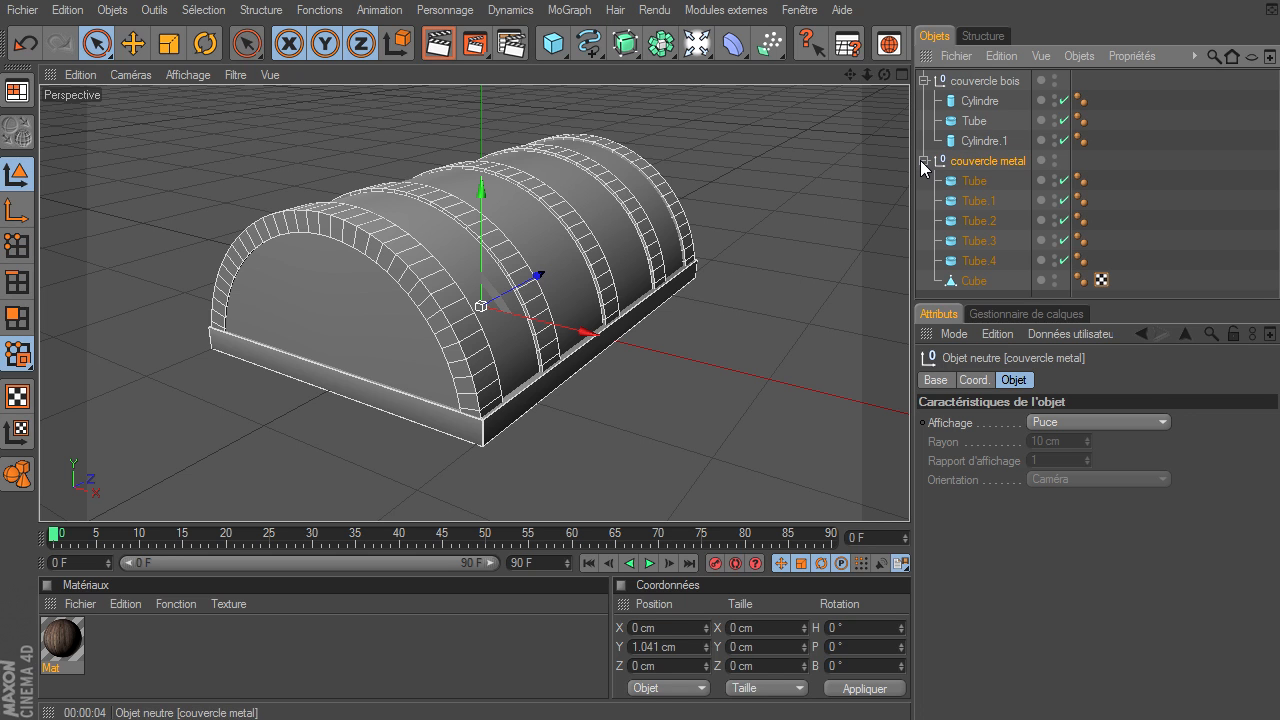
- Apply the wood material to Tube, Cylindre and Cylindre.1 in the couvercle bois group
click(985, 81)
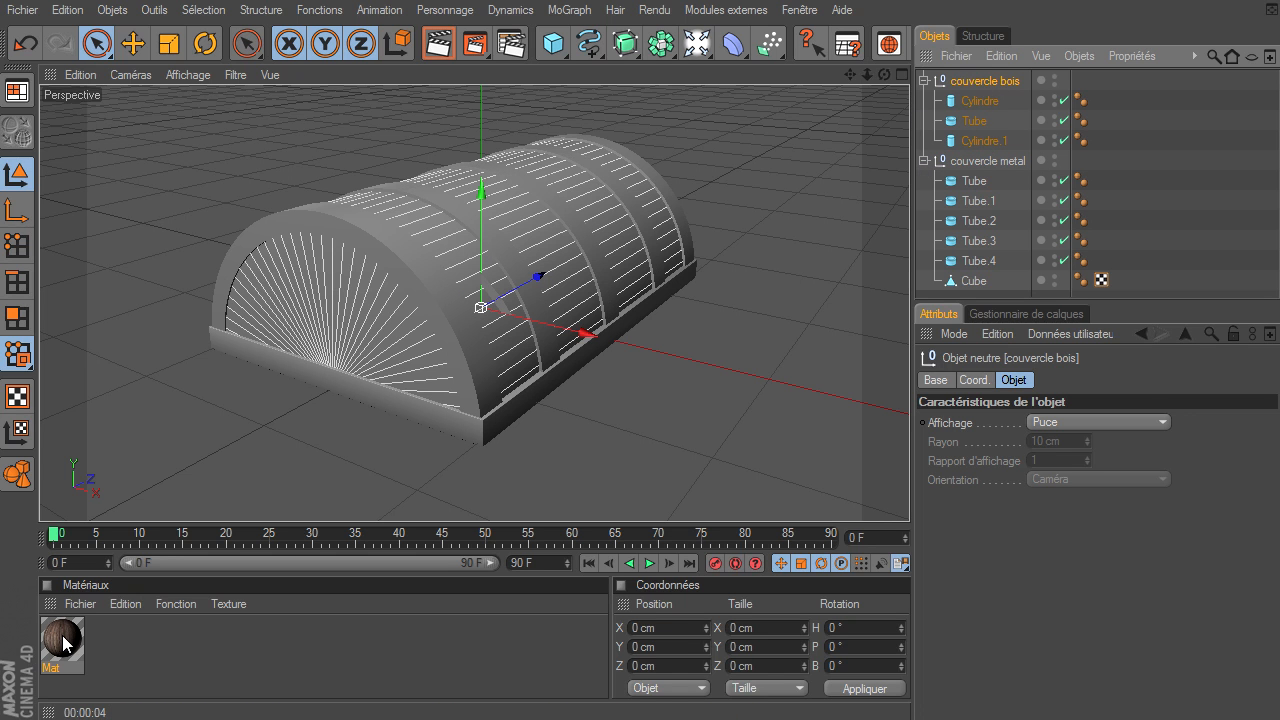
drag(62, 645, 570, 402)
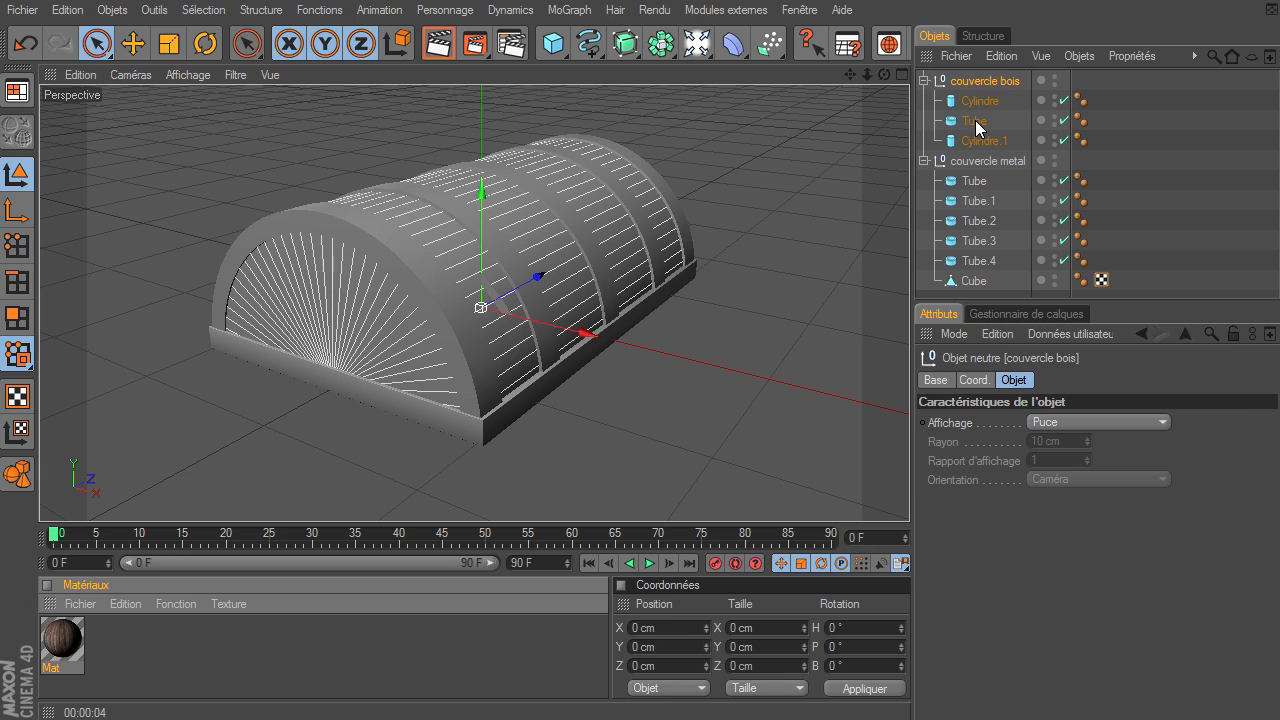
drag(975, 120, 975, 120)
click(869, 163)
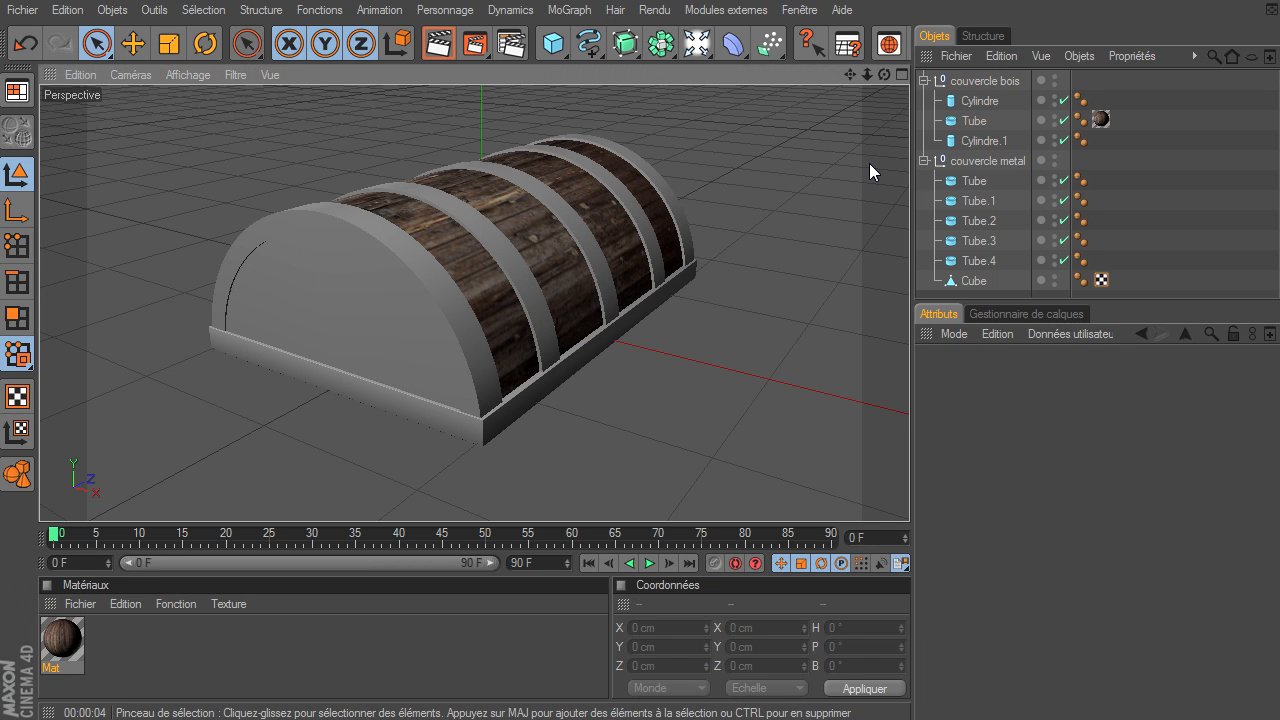
drag(884, 74, 910, 496)
click(329, 320)
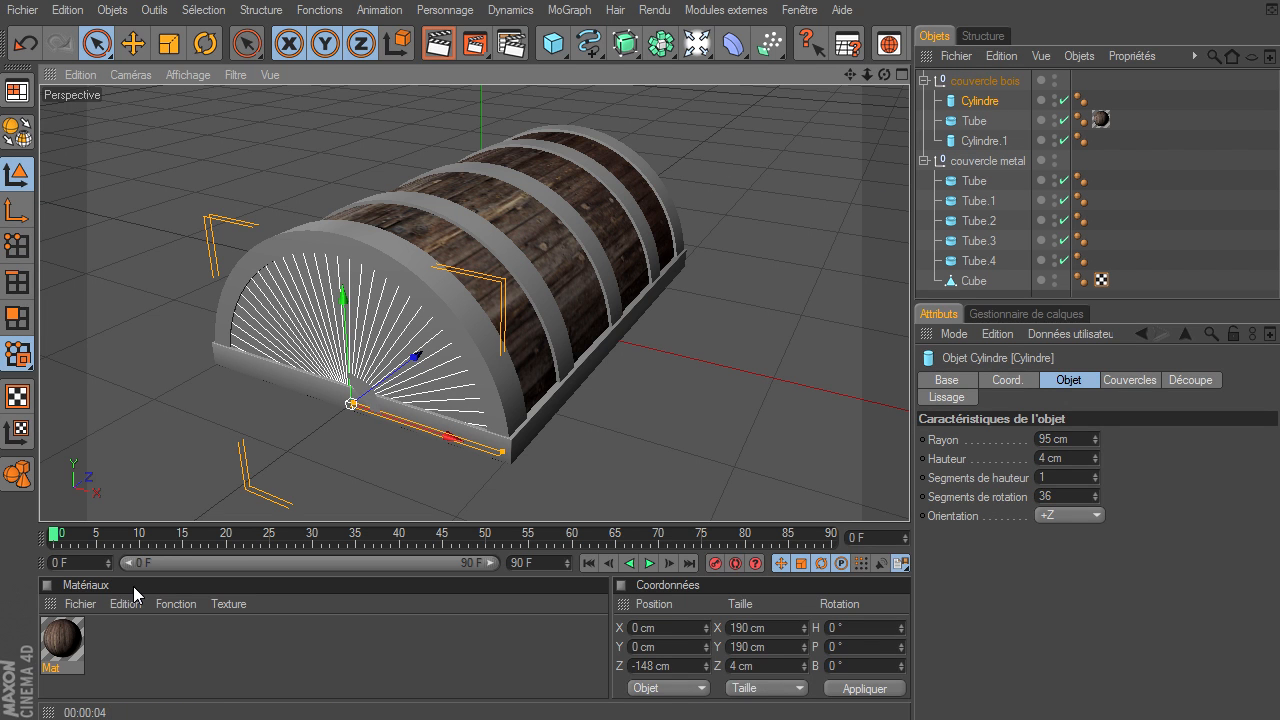
drag(55, 655, 983, 146)
click(797, 285)
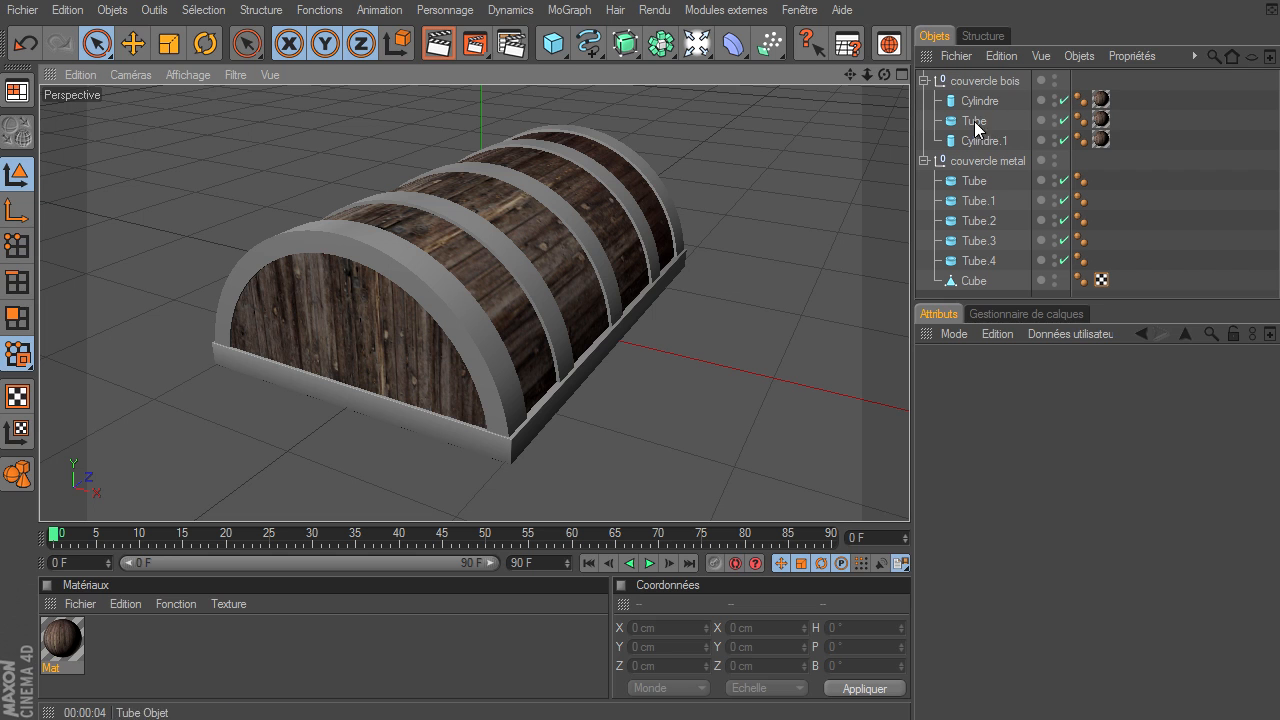
- Set the wood texture's projection type to Planaire on both end pieces, Cylindre and Cylindre.1
click(1100, 99)
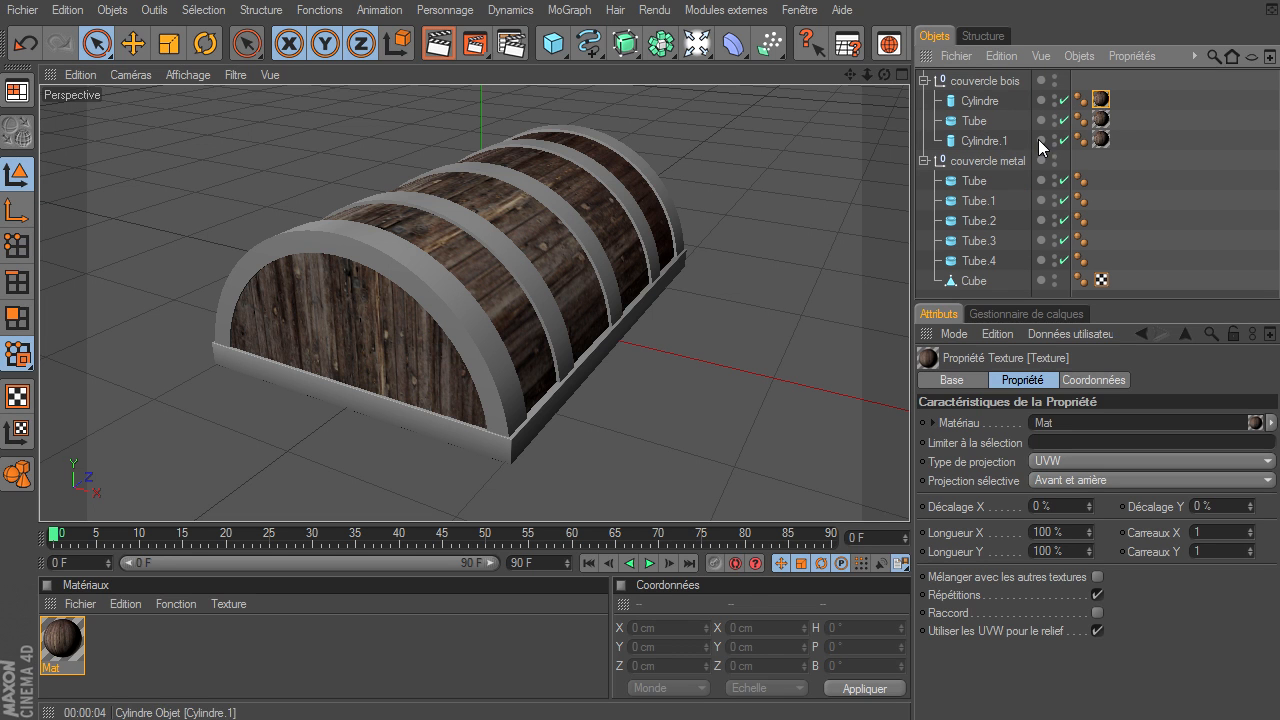
click(975, 101)
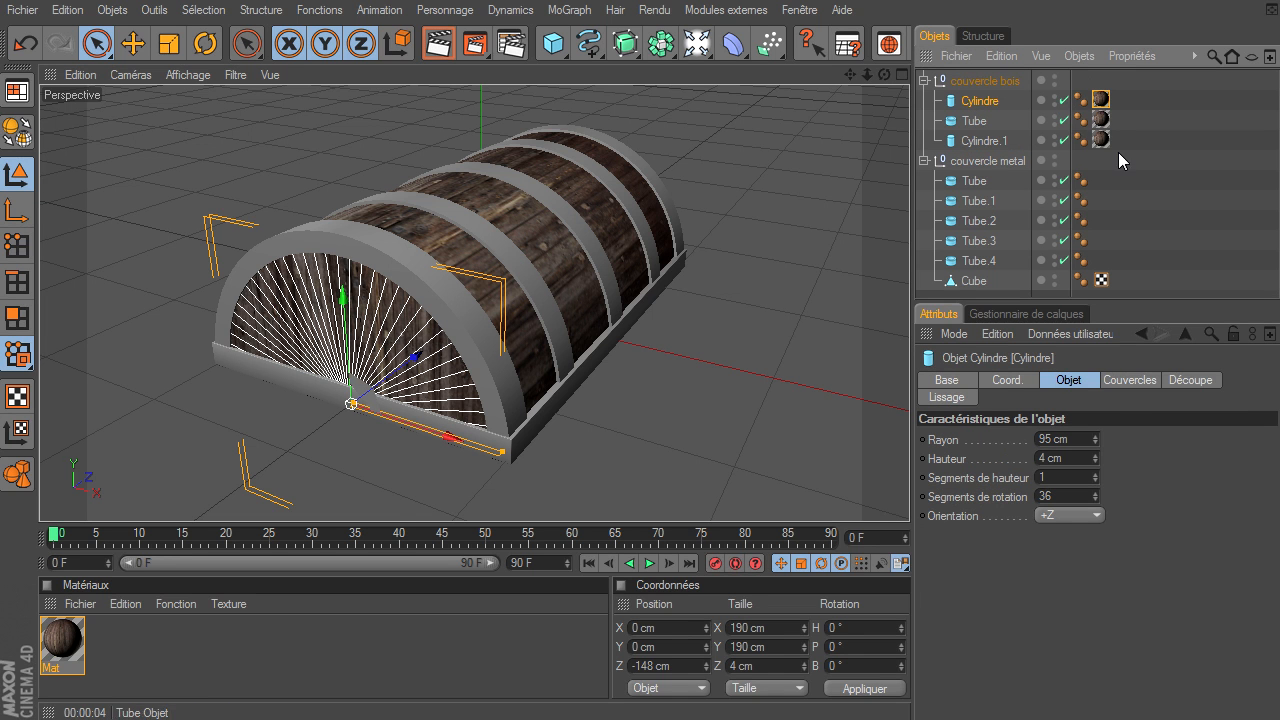
click(1100, 99)
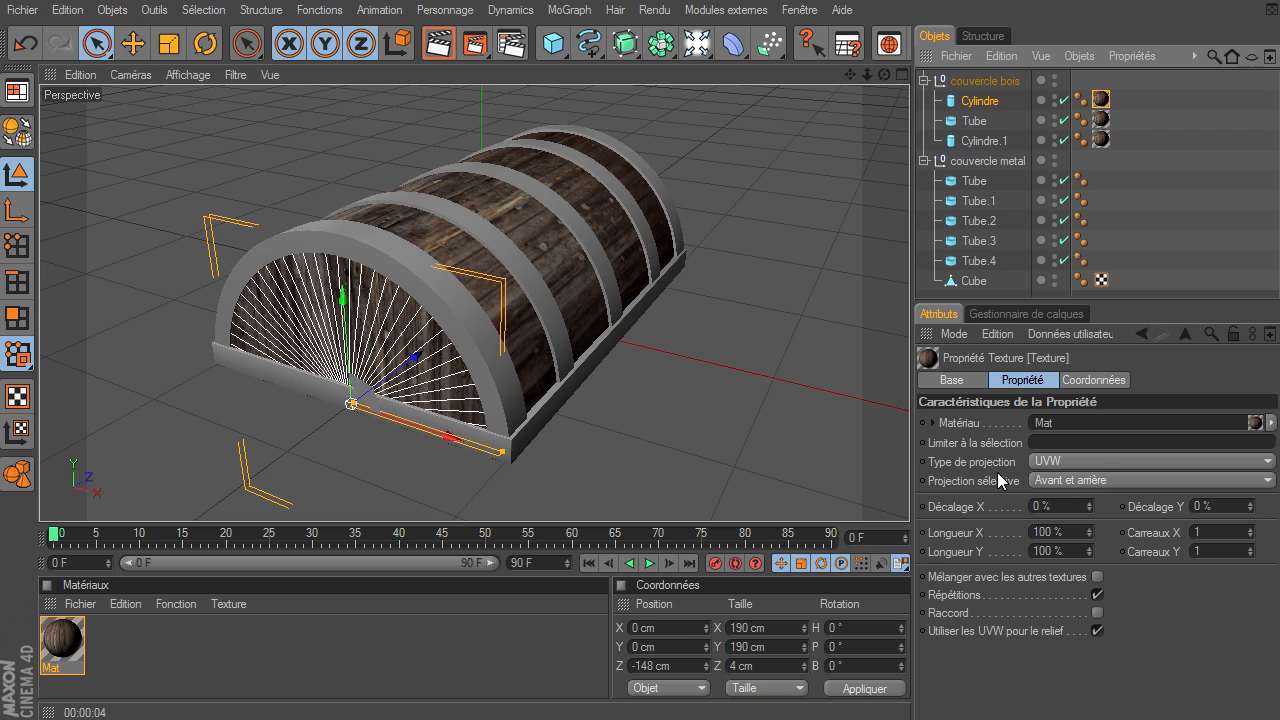
click(1095, 460)
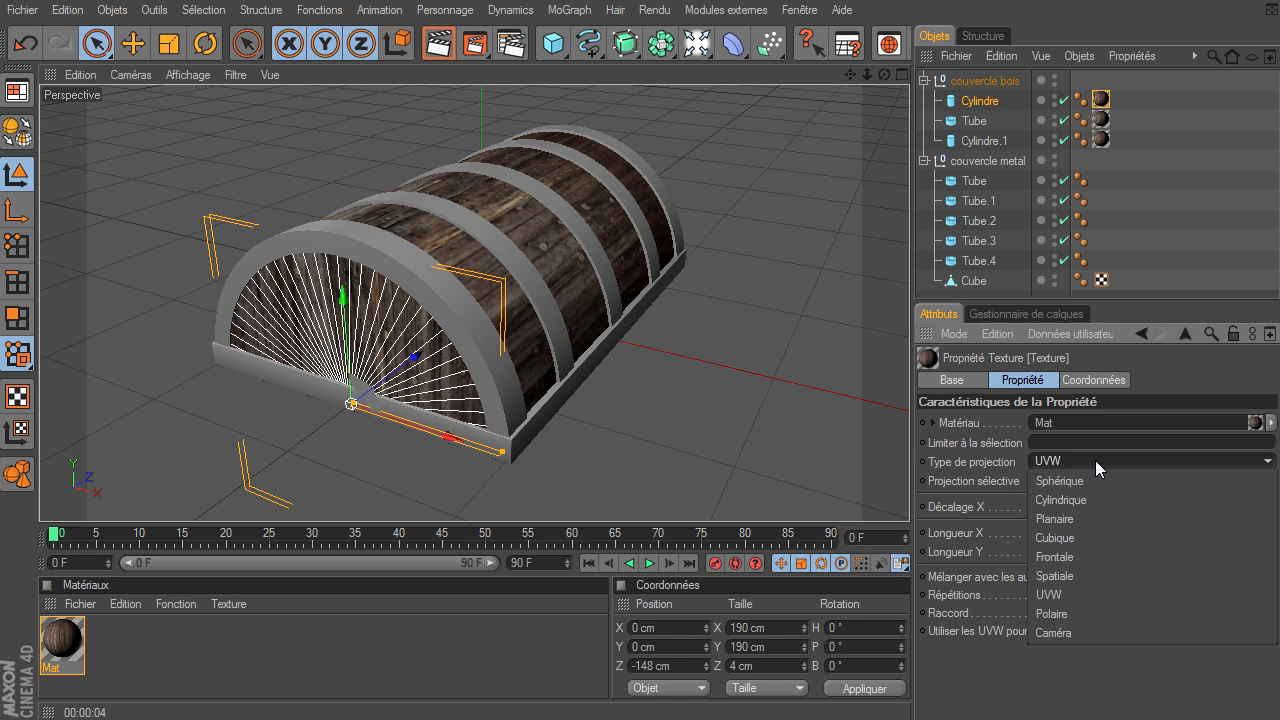
click(1080, 520)
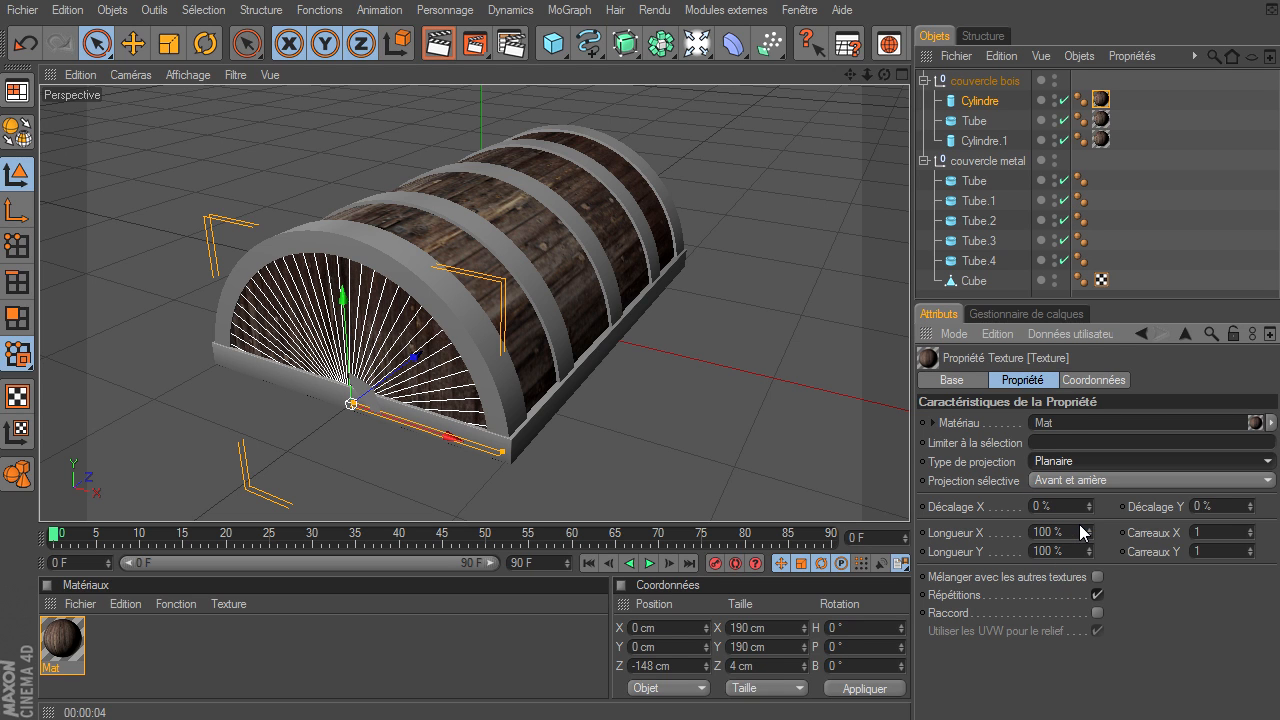
click(995, 141)
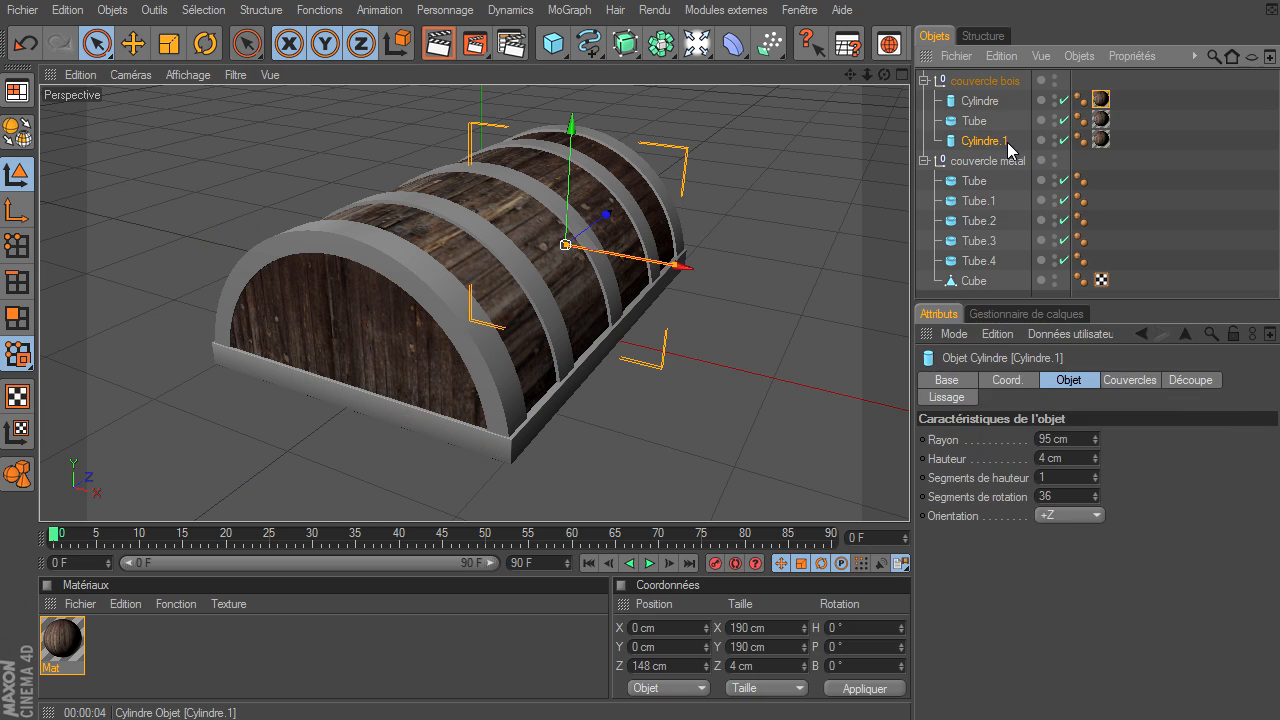
click(1100, 140)
click(1091, 463)
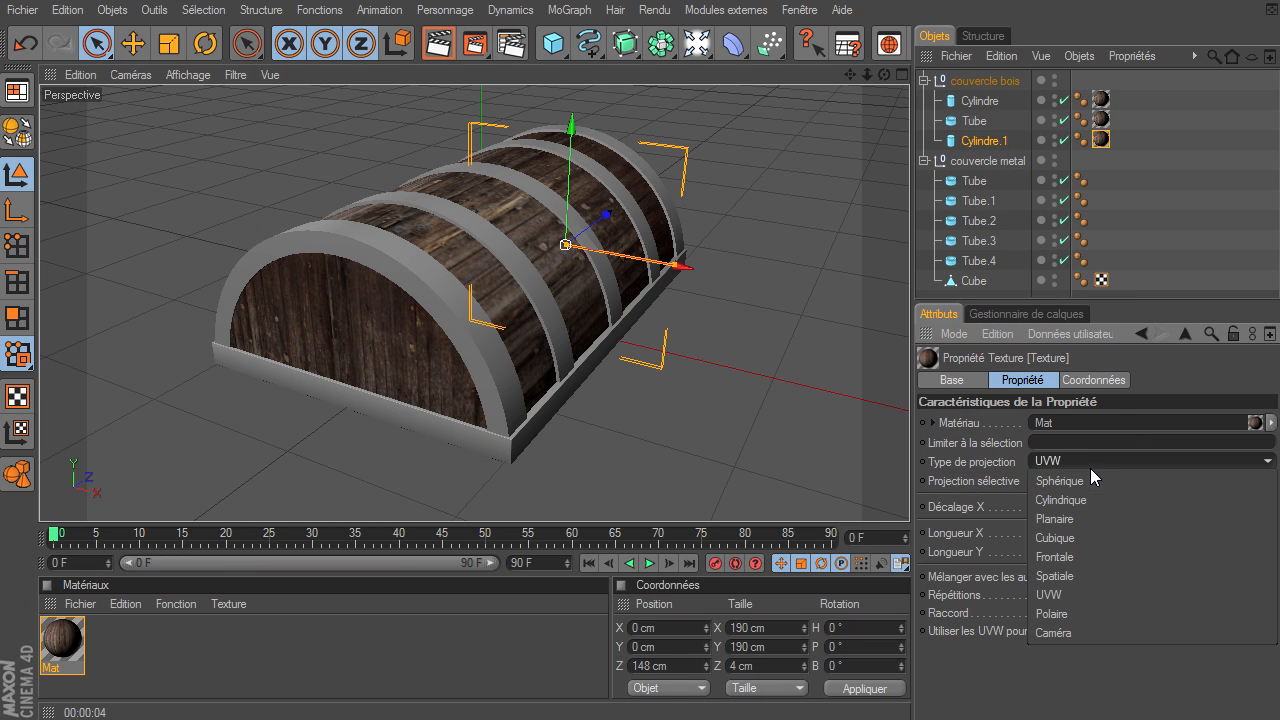
click(1073, 519)
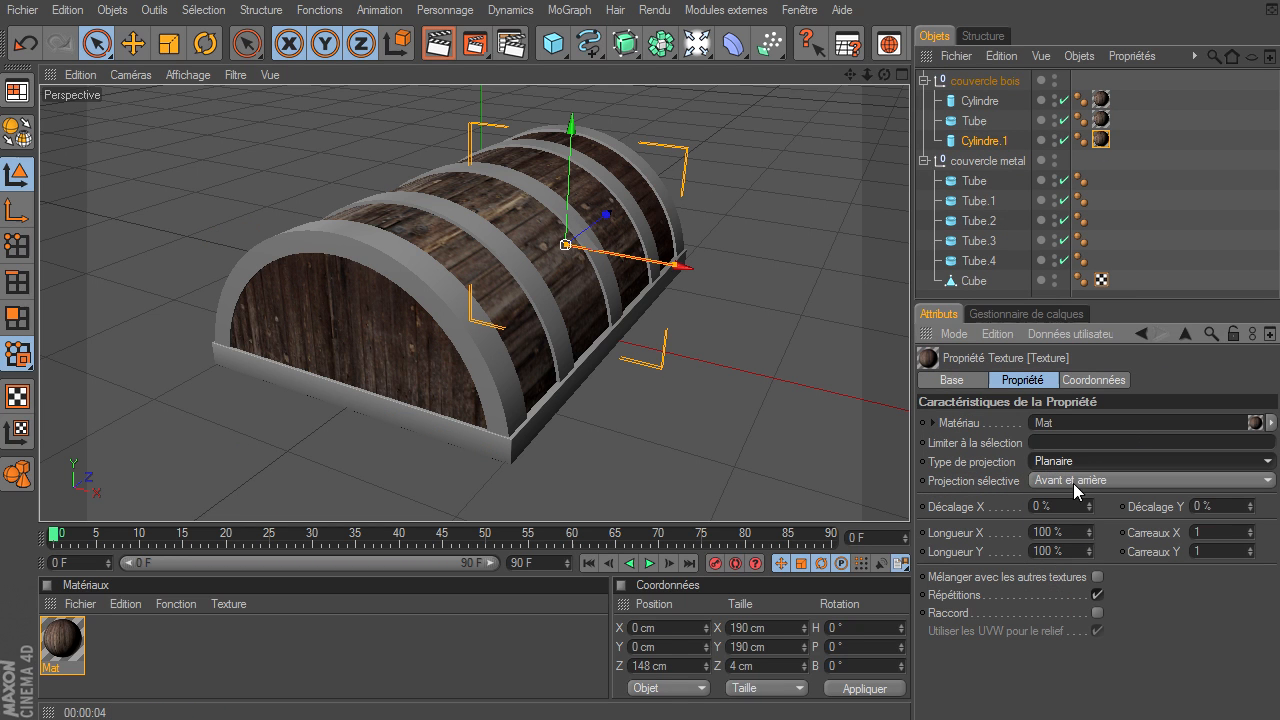
- Rotate the wood texture on Cylindre a quarter turn so its planks run horizontally
click(978, 104)
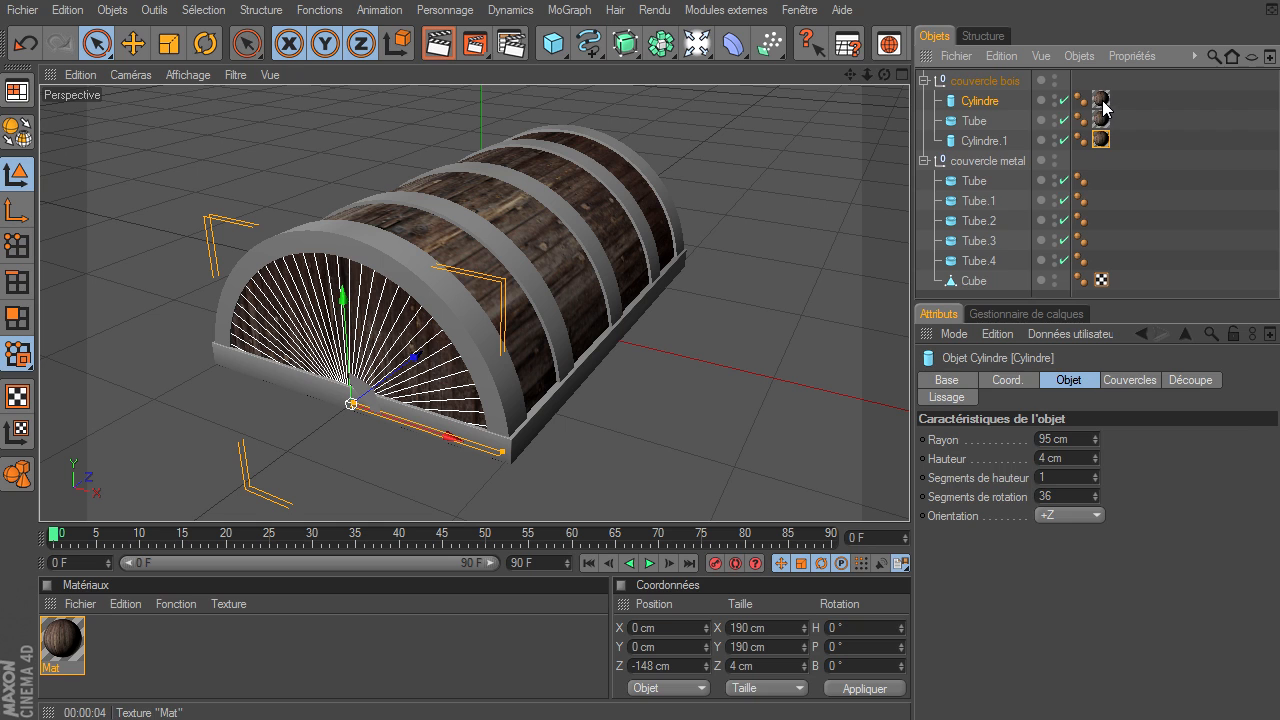
click(1101, 101)
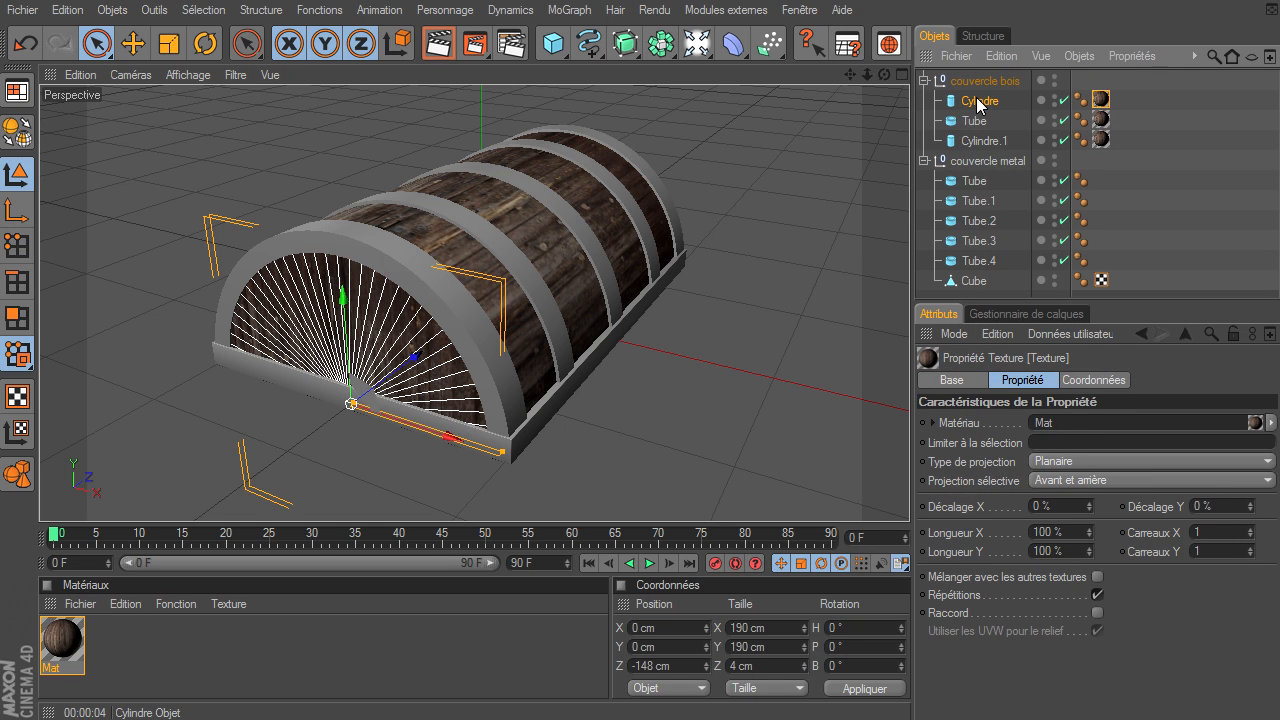
click(981, 107)
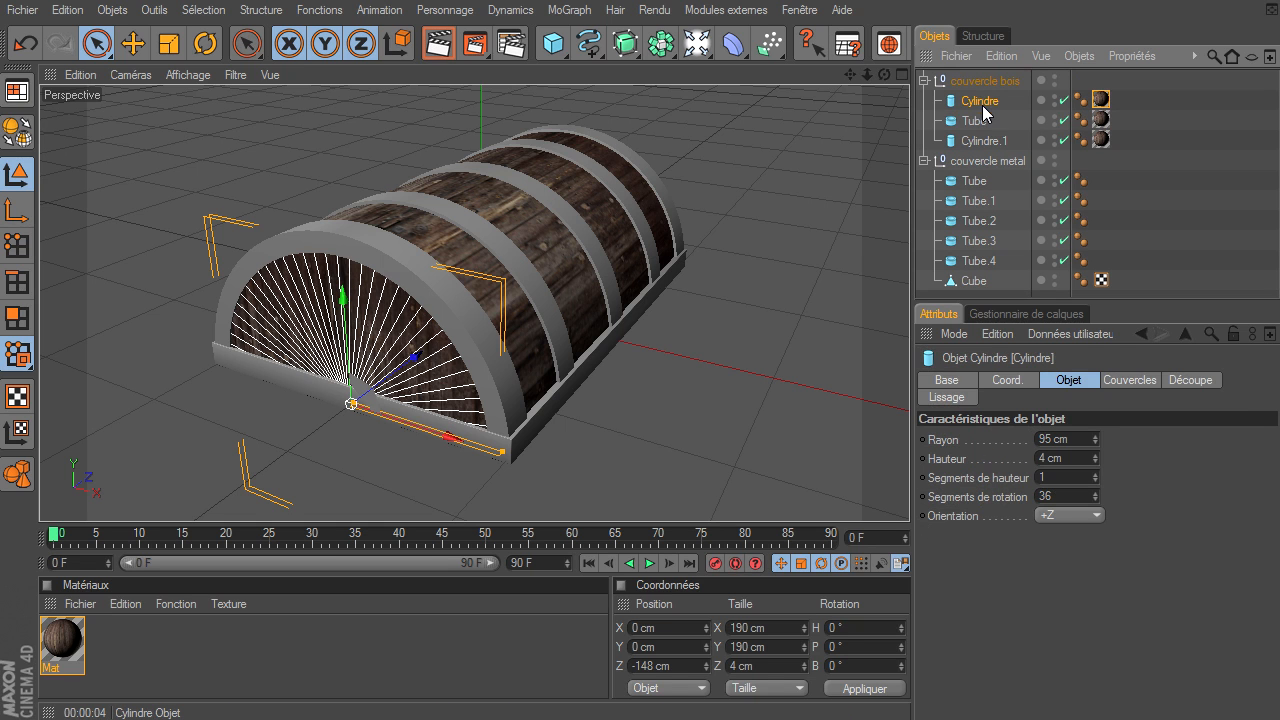
click(17, 400)
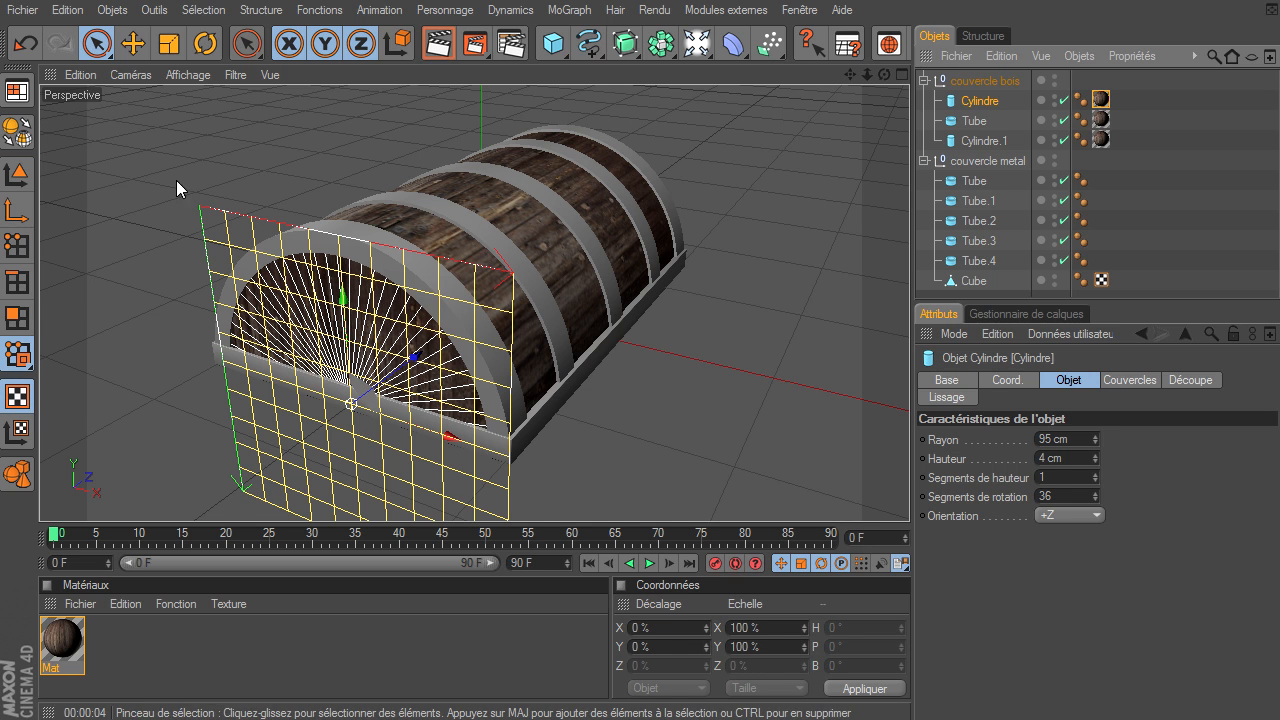
click(205, 43)
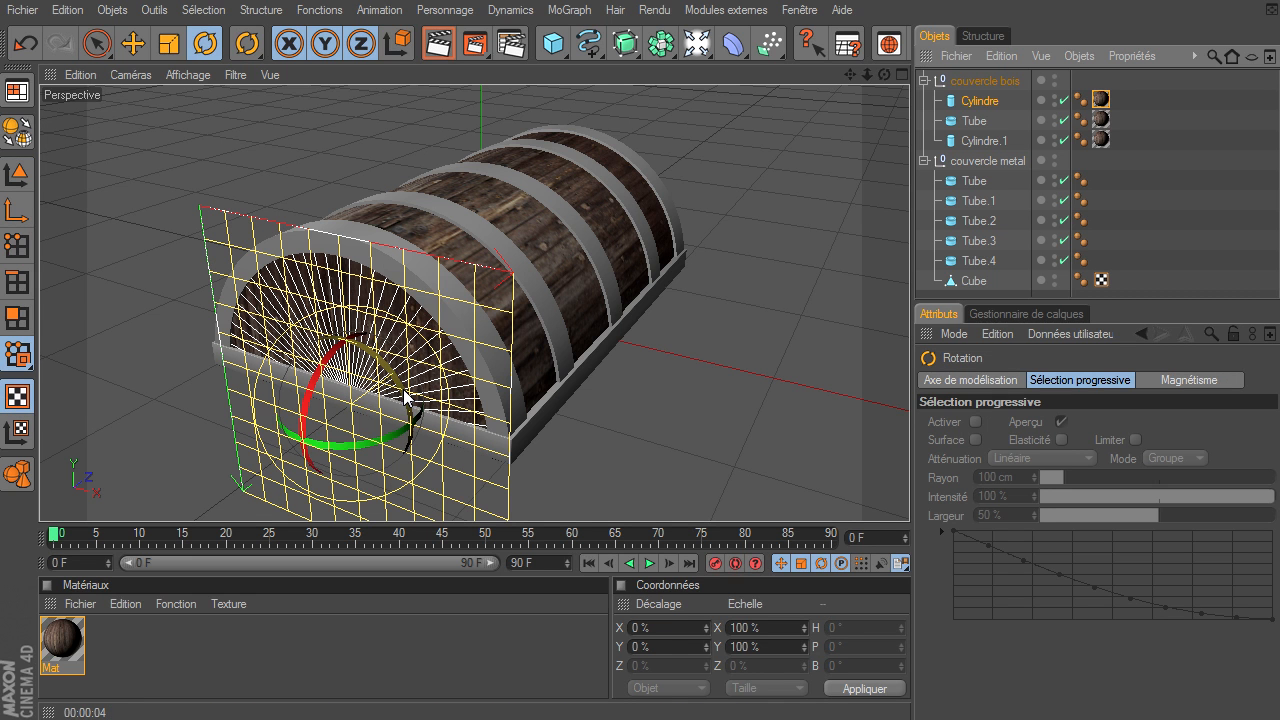
drag(406, 381, 313, 334)
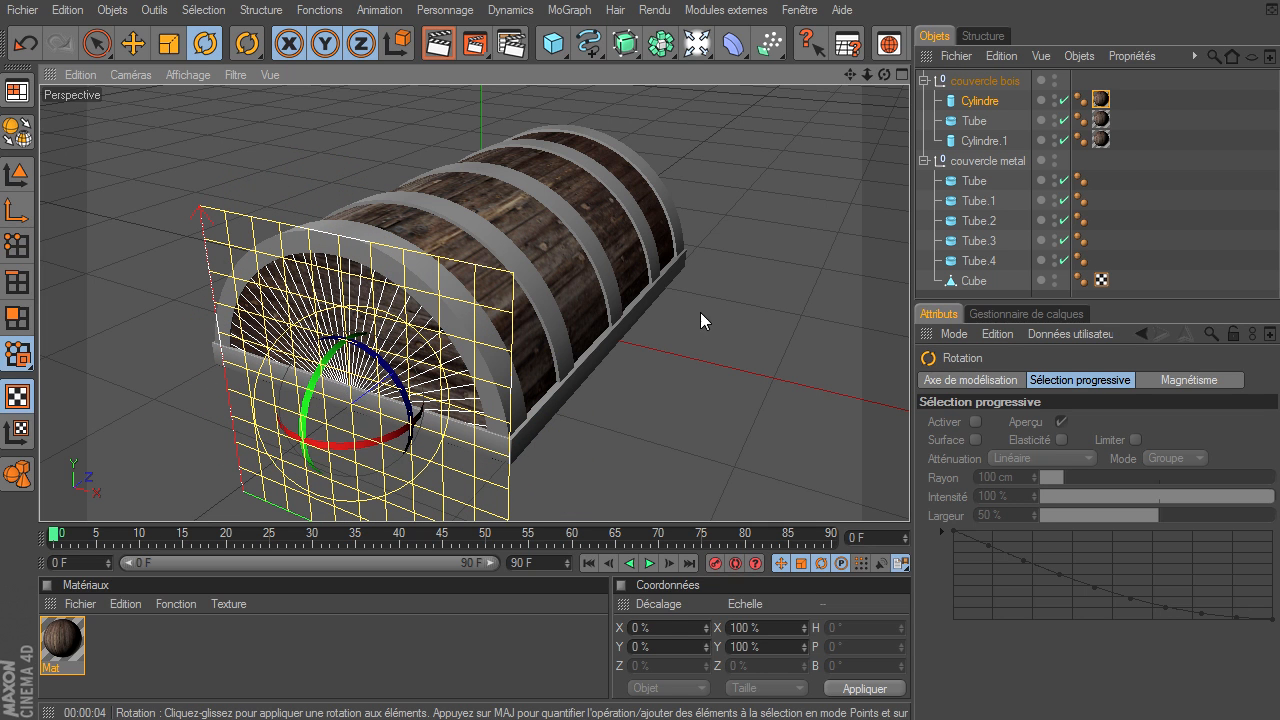
- Rotate the wood texture on Cylindre.1 by -90° and return to object editing mode
click(1101, 140)
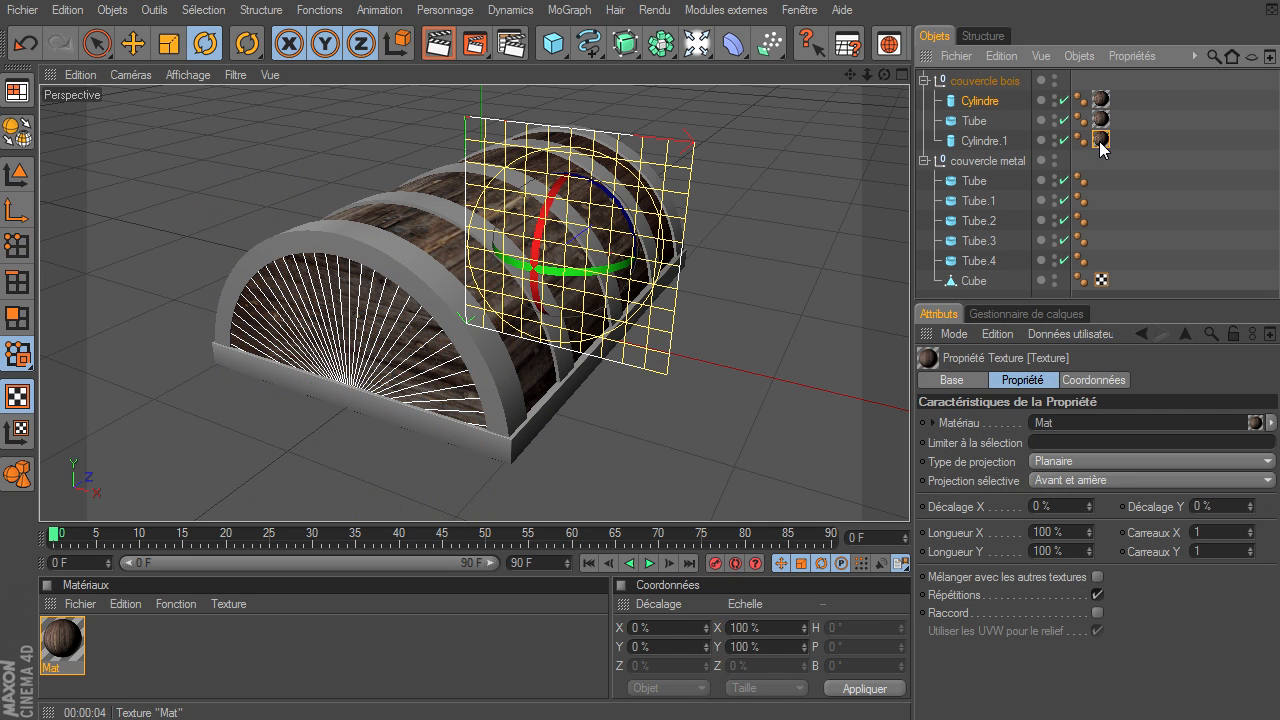
click(984, 141)
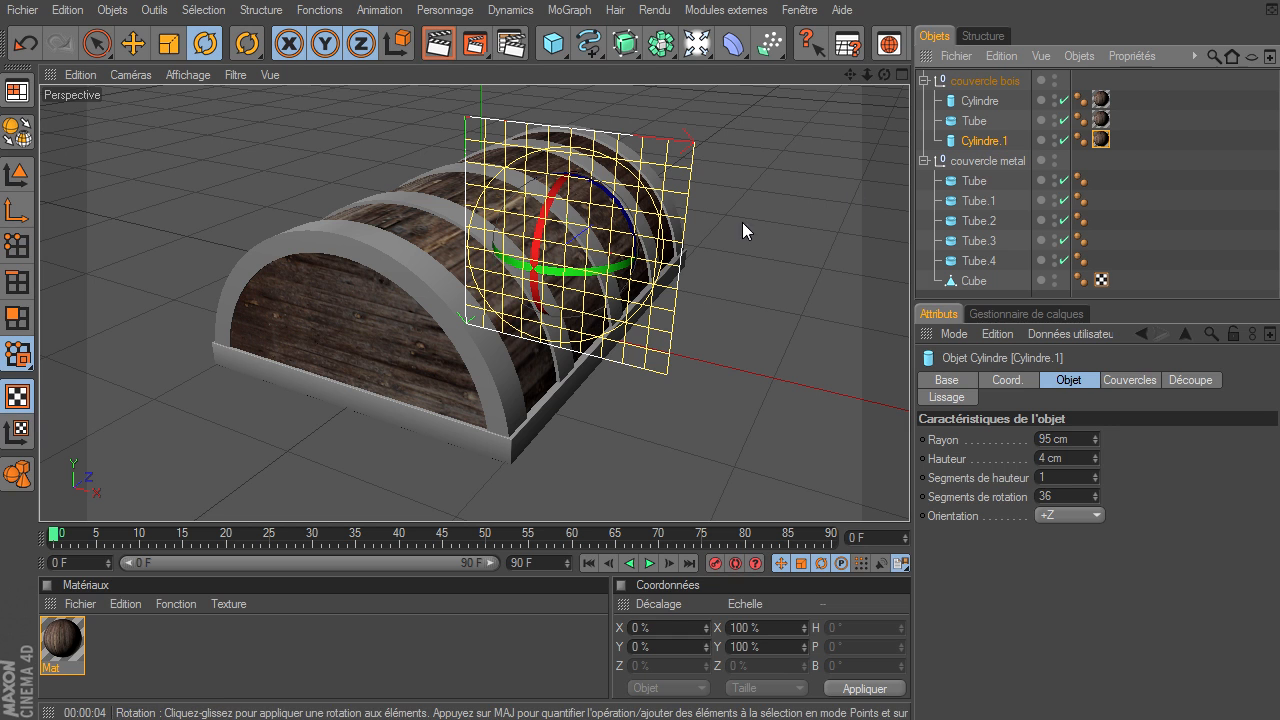
drag(630, 186, 545, 193)
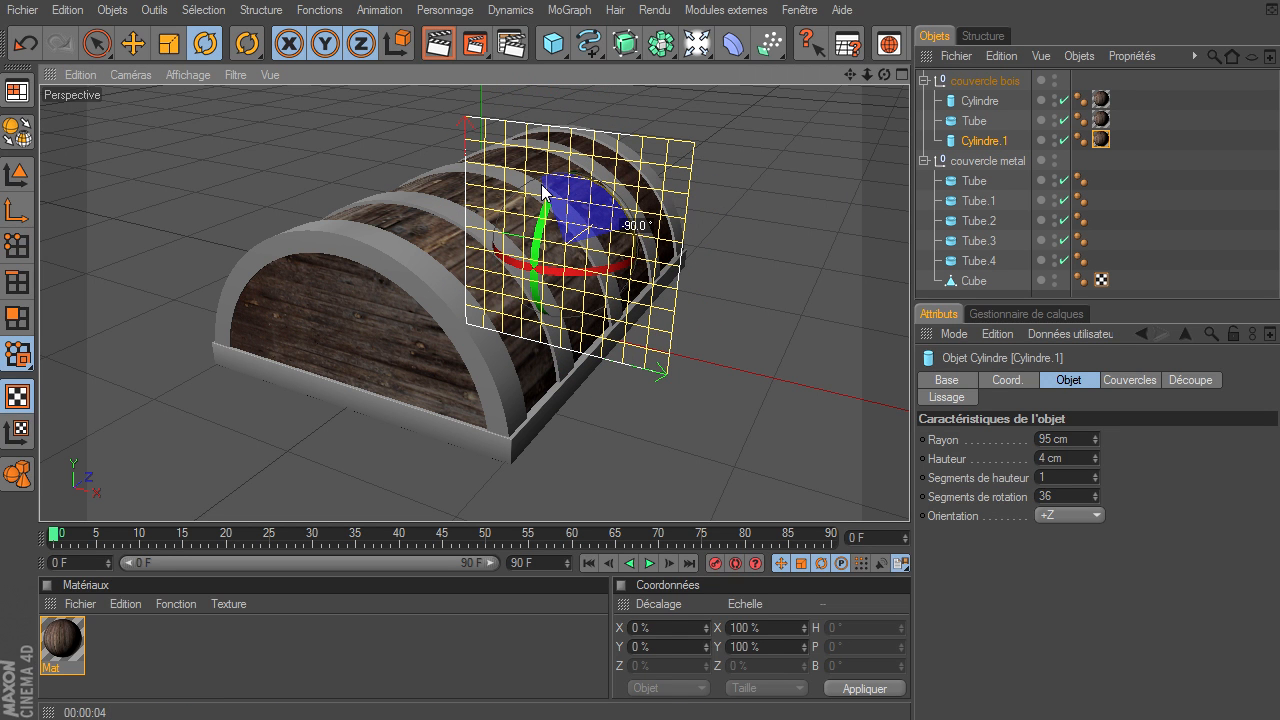
click(96, 44)
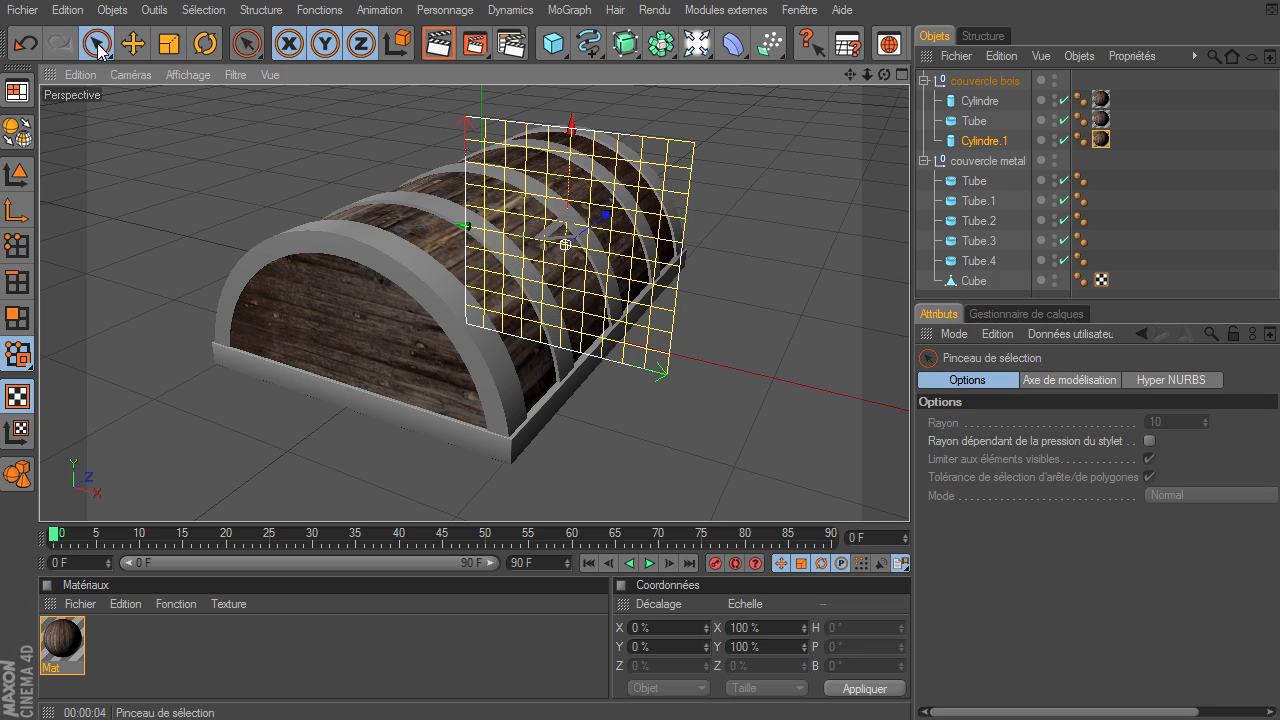
click(16, 175)
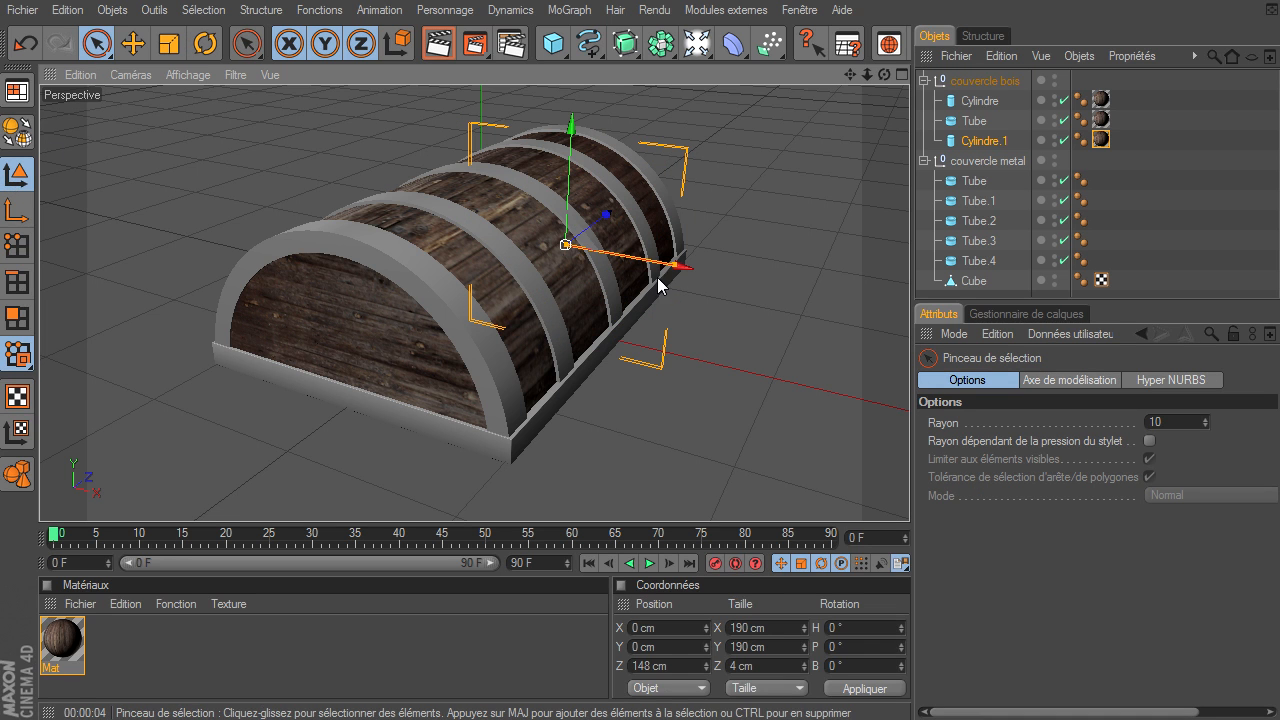
- Clear the selection and render the textured lid in the perspective view
click(744, 290)
key(ctrl+r)
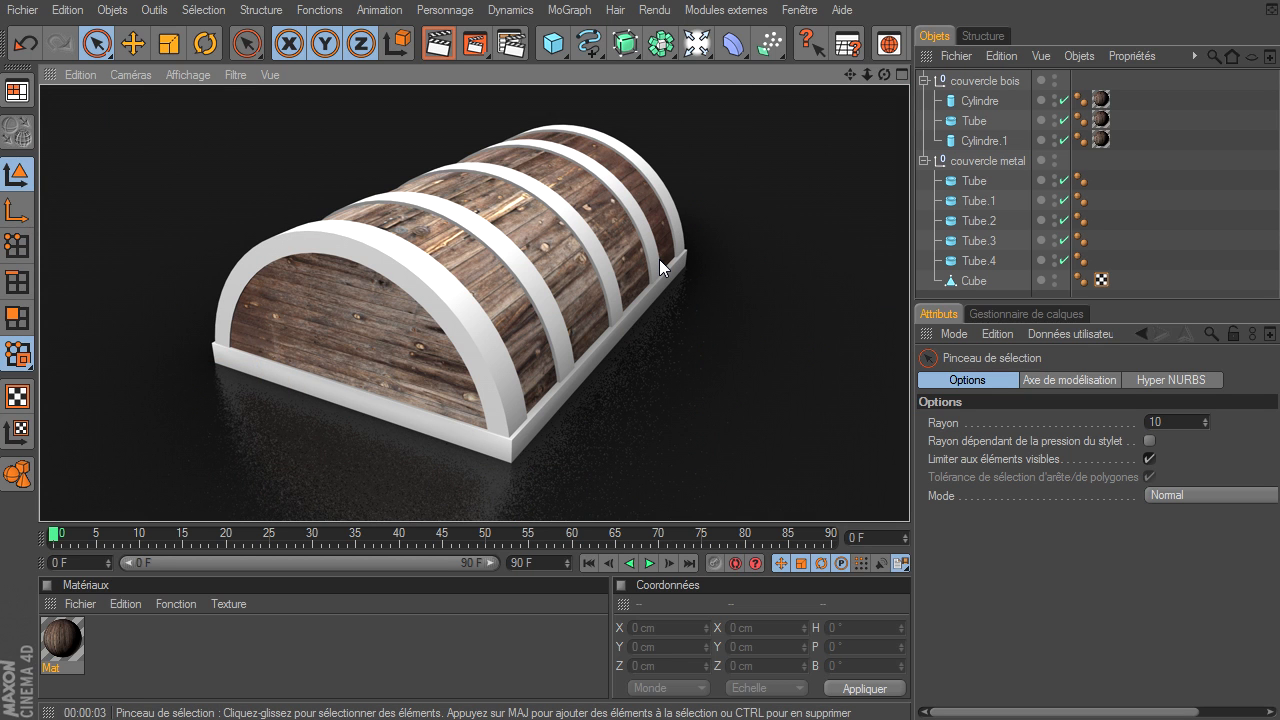
- Create a new material for the metal parts and disable its Spécularité channel
mouse_move(884, 74)
mouse_down()
mouse_move(909, 495)
mouse_move(882, 97)
mouse_up()
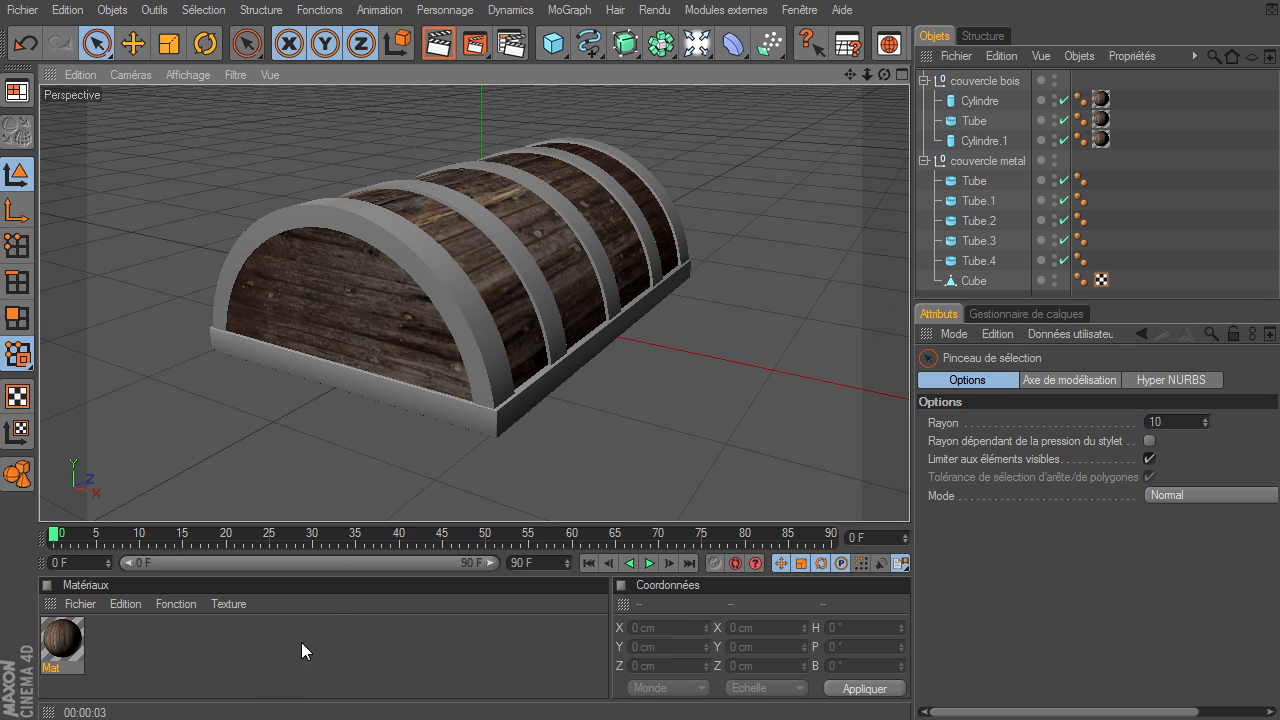
double_click(268, 686)
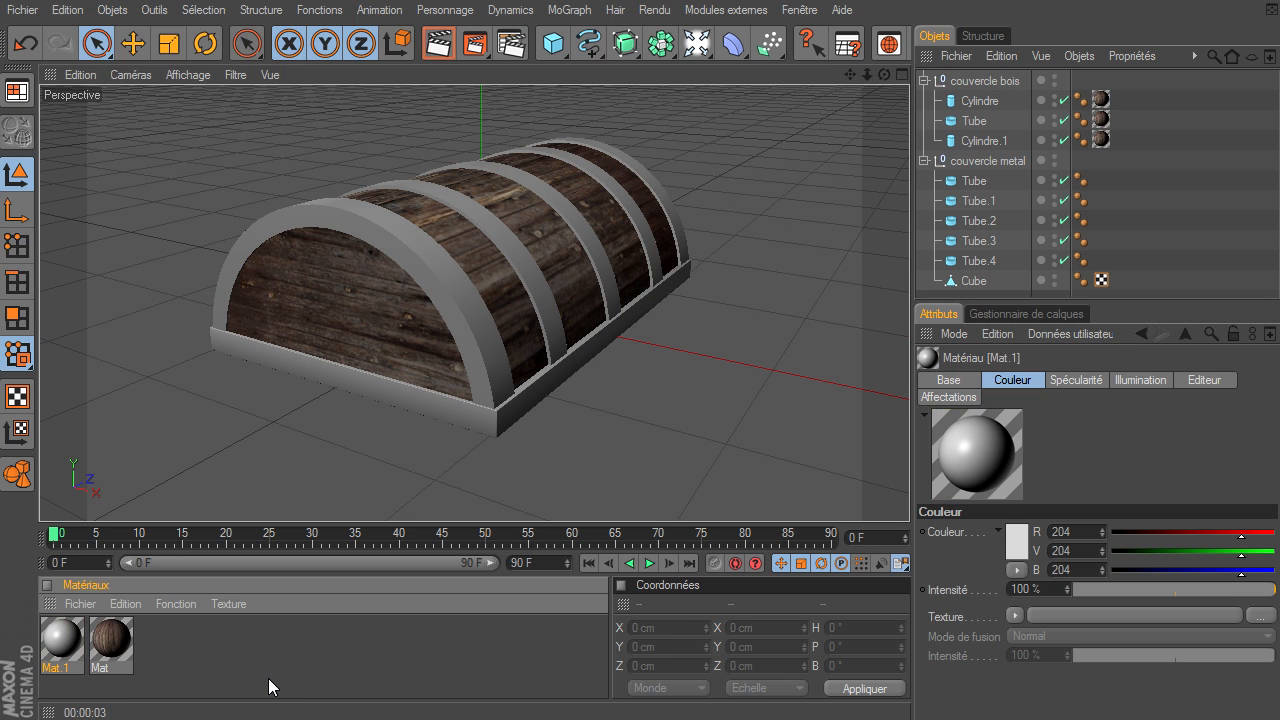
double_click(80, 655)
click(392, 464)
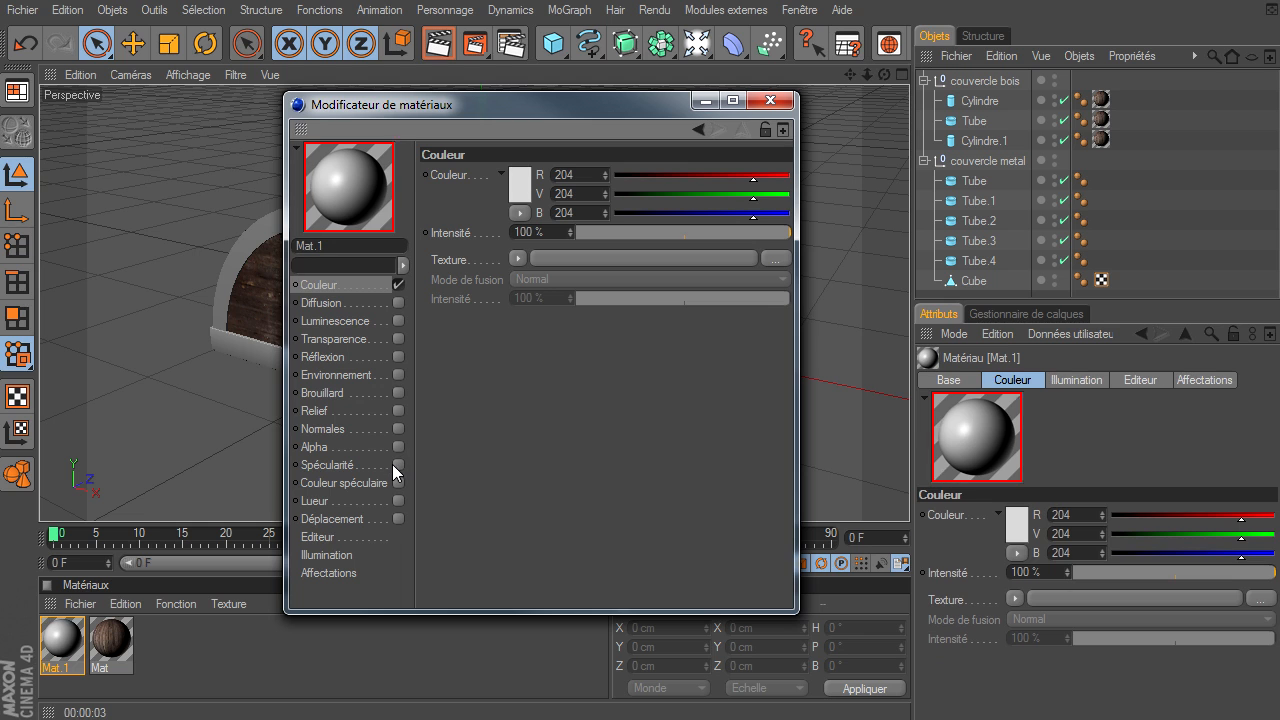
drag(580, 115, 461, 79)
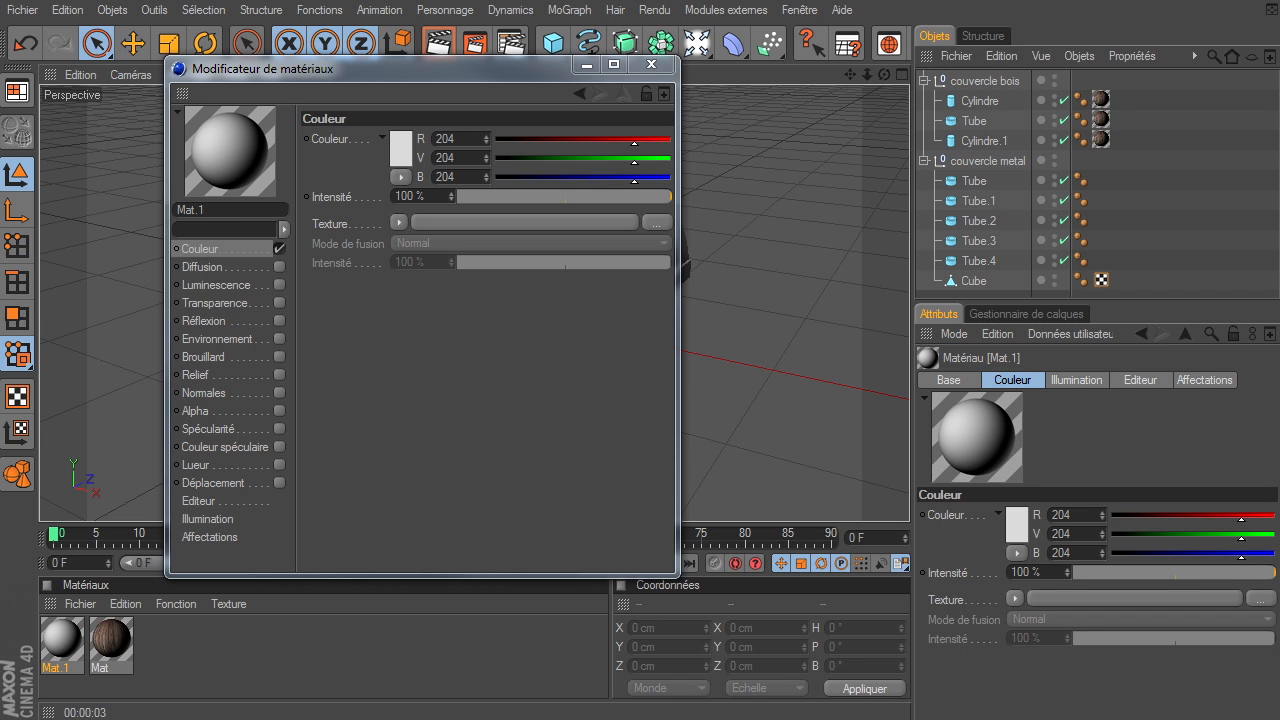
- Load the MetalBare0018_S.jpg image as the new material's colour texture and close the material editor
key(alt+Tab)
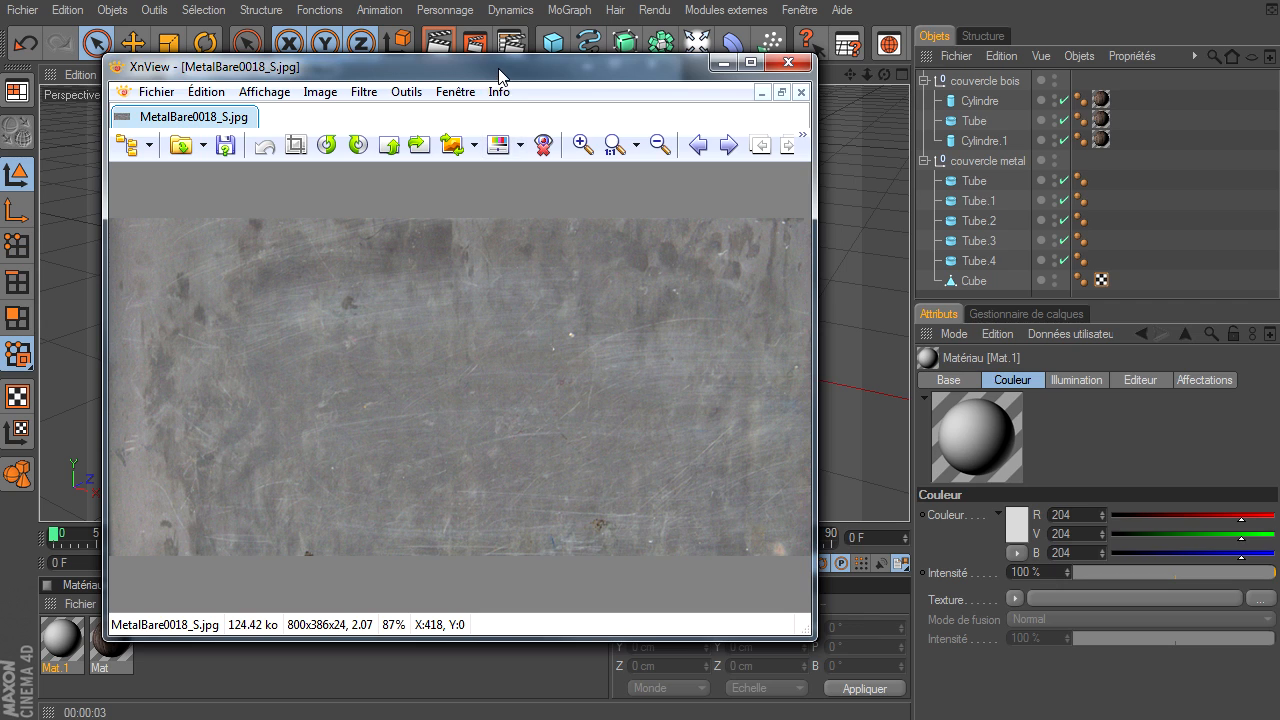
drag(497, 73, 1279, 168)
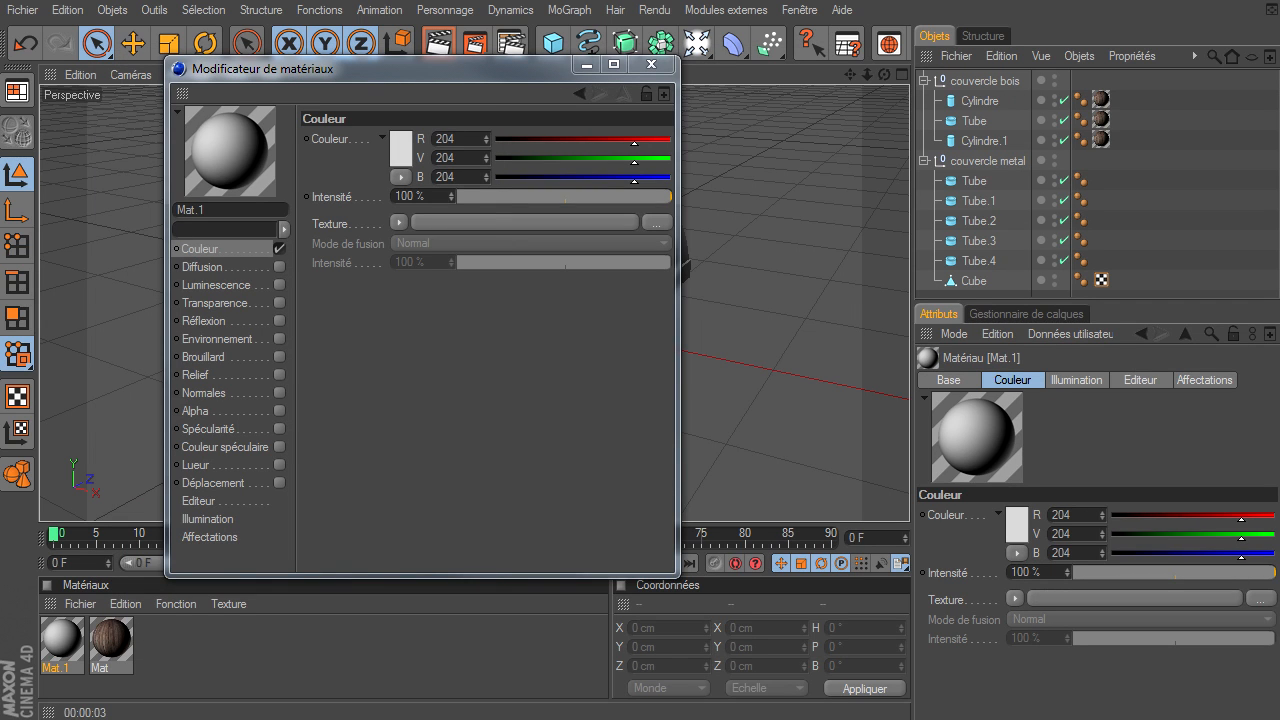
drag(441, 225, 446, 221)
click(651, 64)
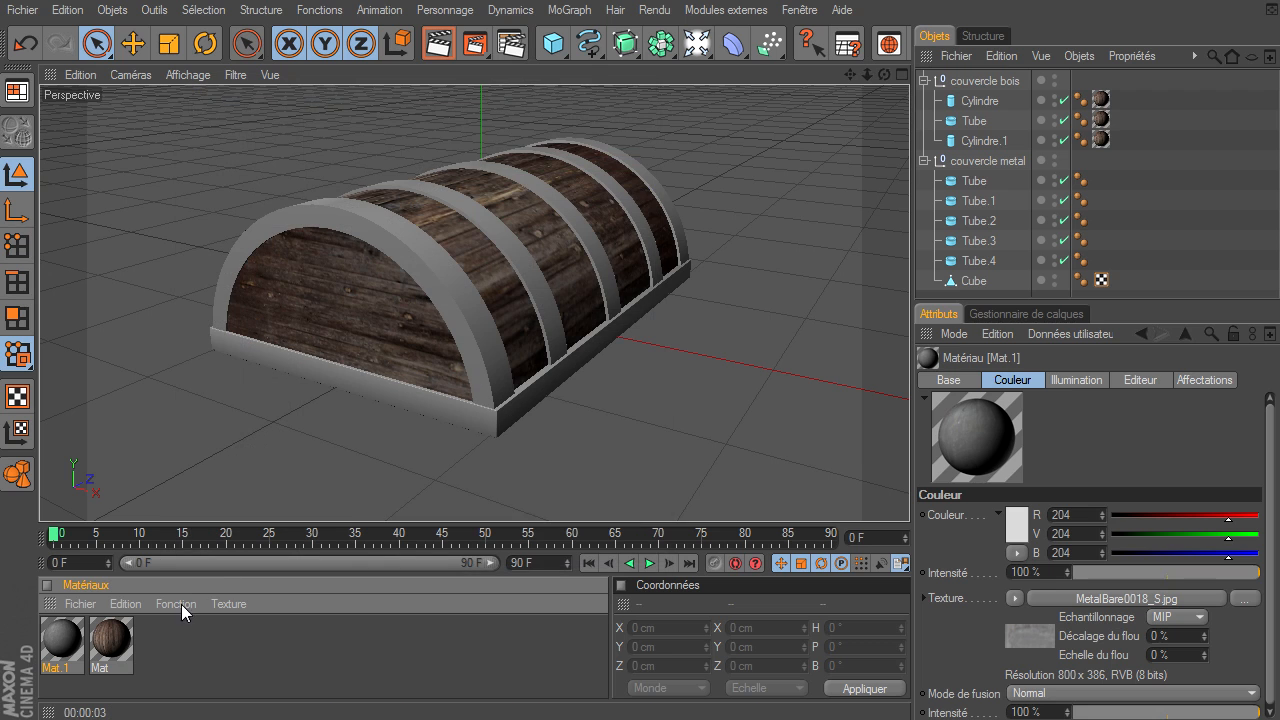
- Rename the wood material to bois and the new metal material to metal
click(923, 80)
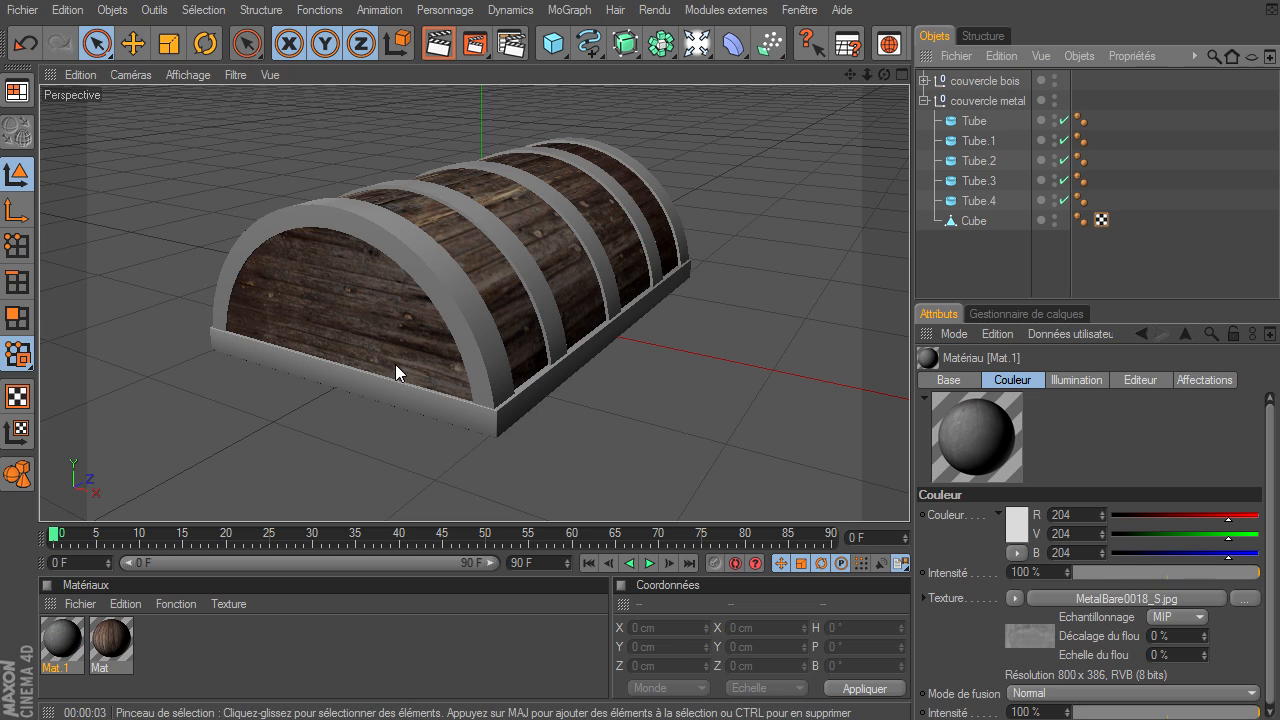
double_click(104, 670)
text(bois)
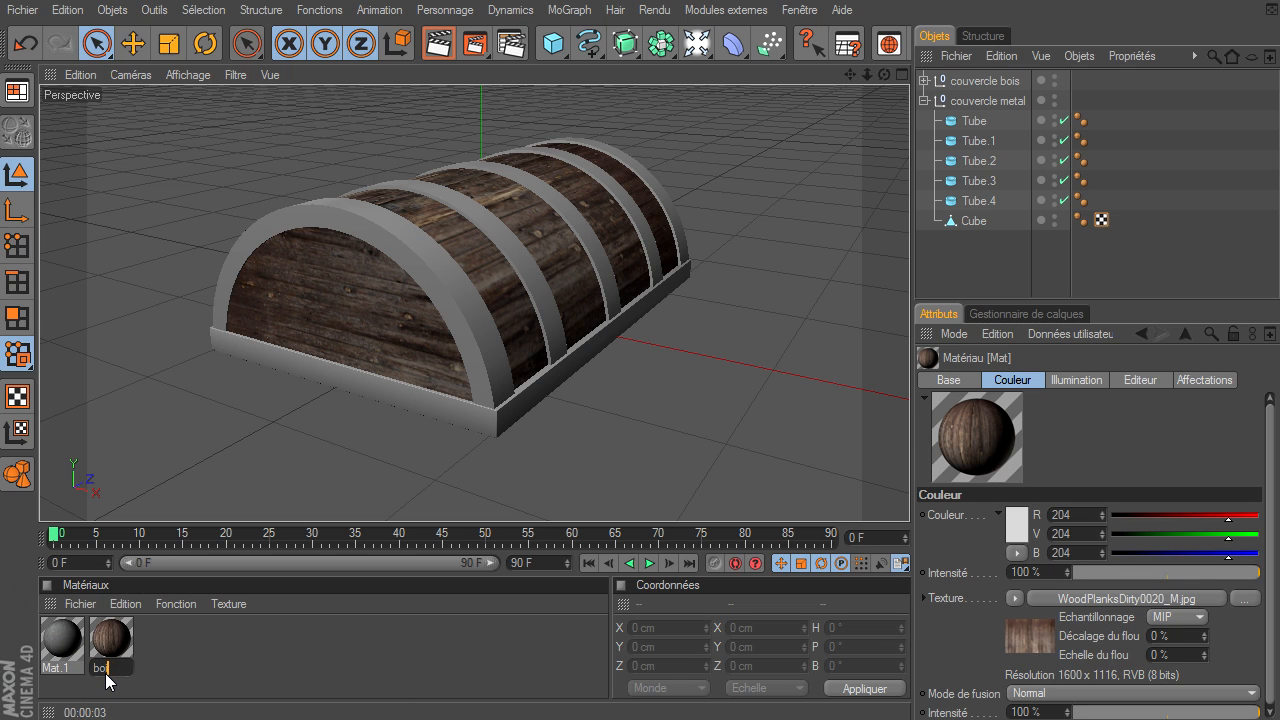
key(Return)
double_click(53, 669)
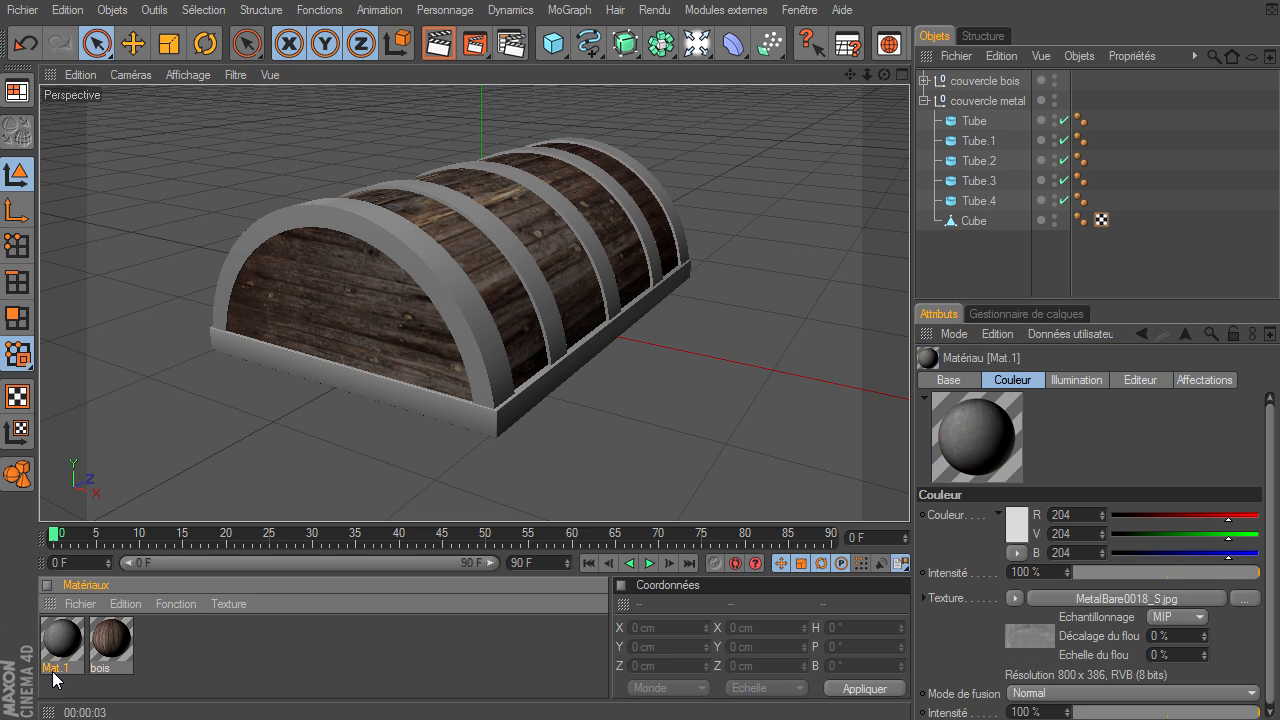
text(metal)
key(Return)
- Apply the metal material to the Cube base frame and render a close-up of its corner
drag(977, 226, 977, 226)
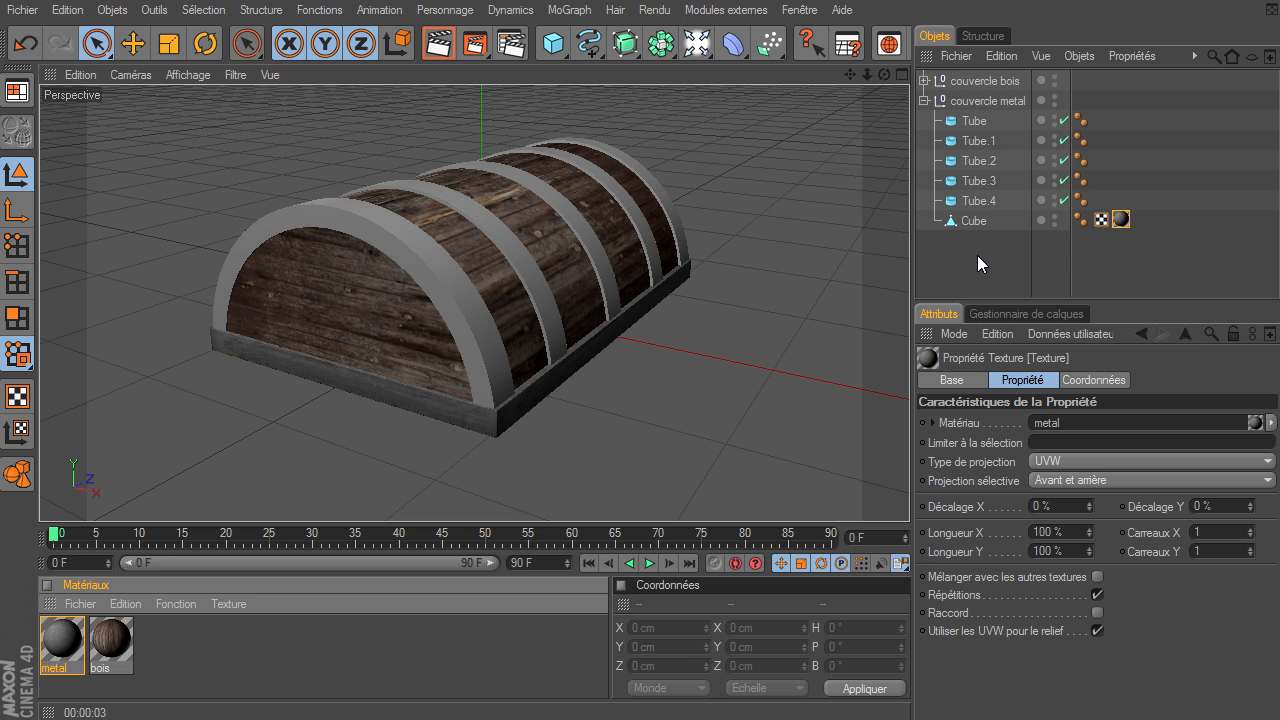
click(437, 43)
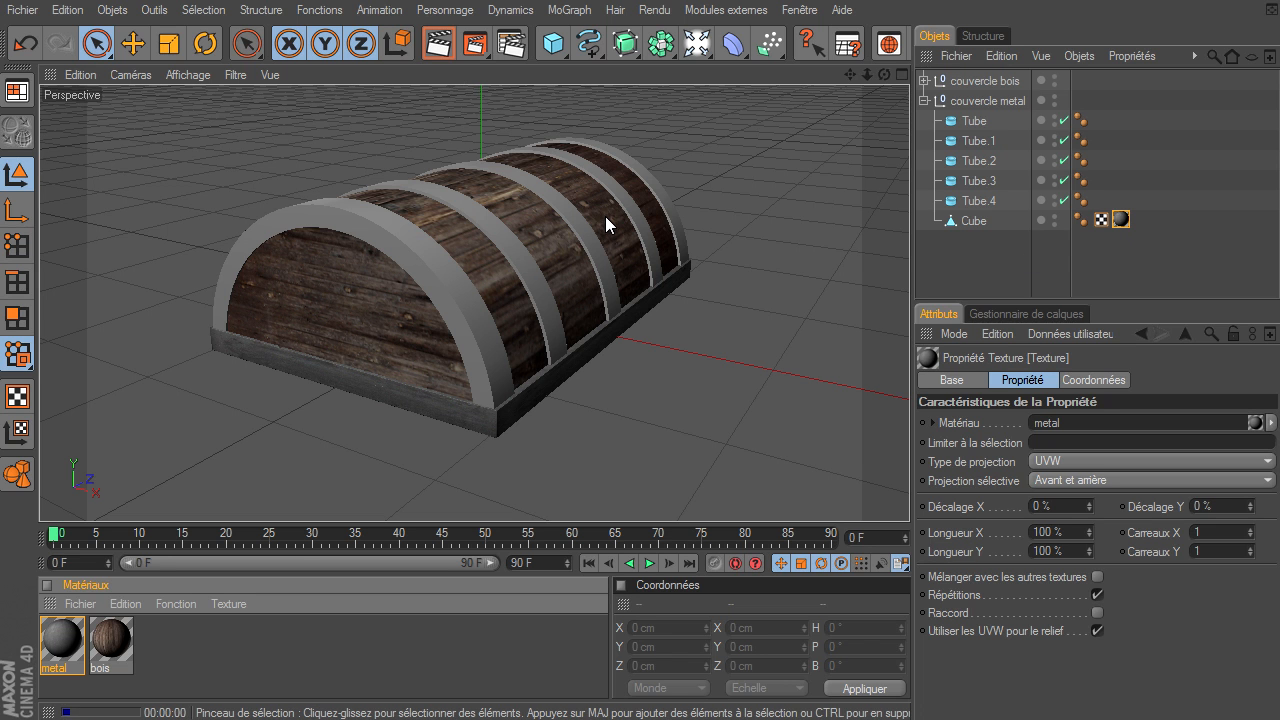
click(867, 74)
drag(940, 500, 909, 495)
click(437, 43)
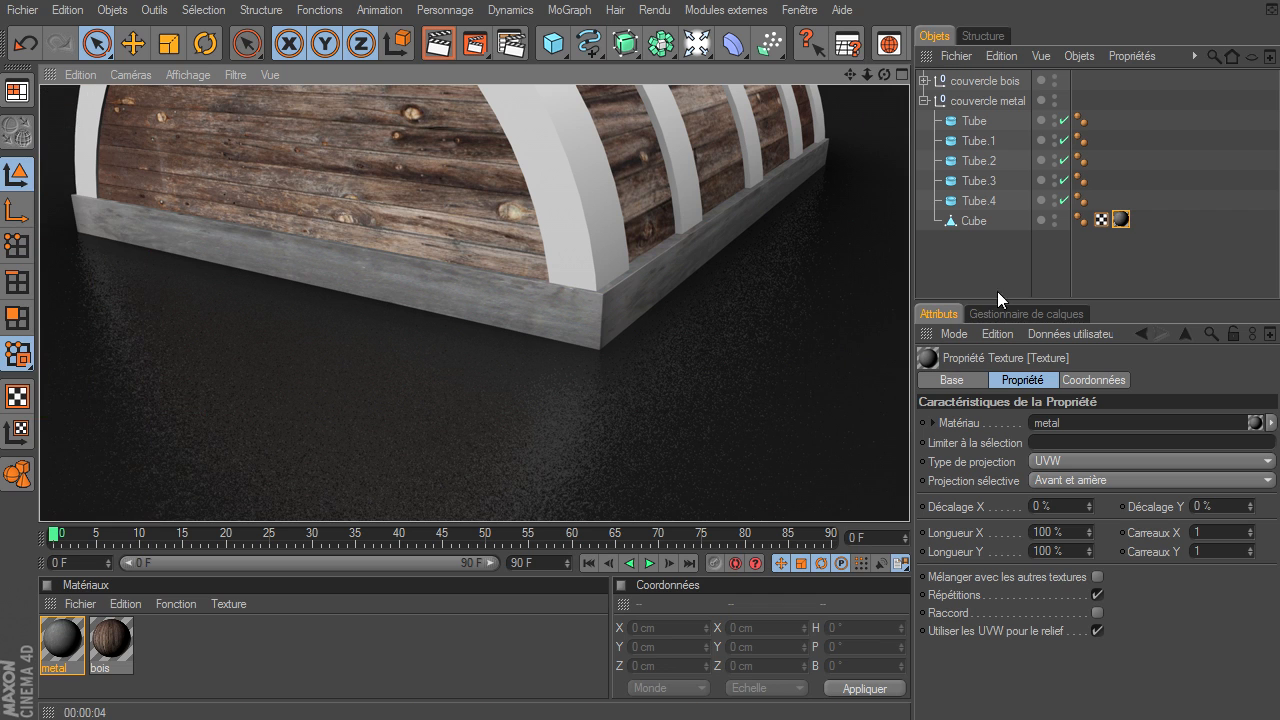
- Set the metal texture's projection type to Cubique on the Cube base frame and render the result
click(1118, 222)
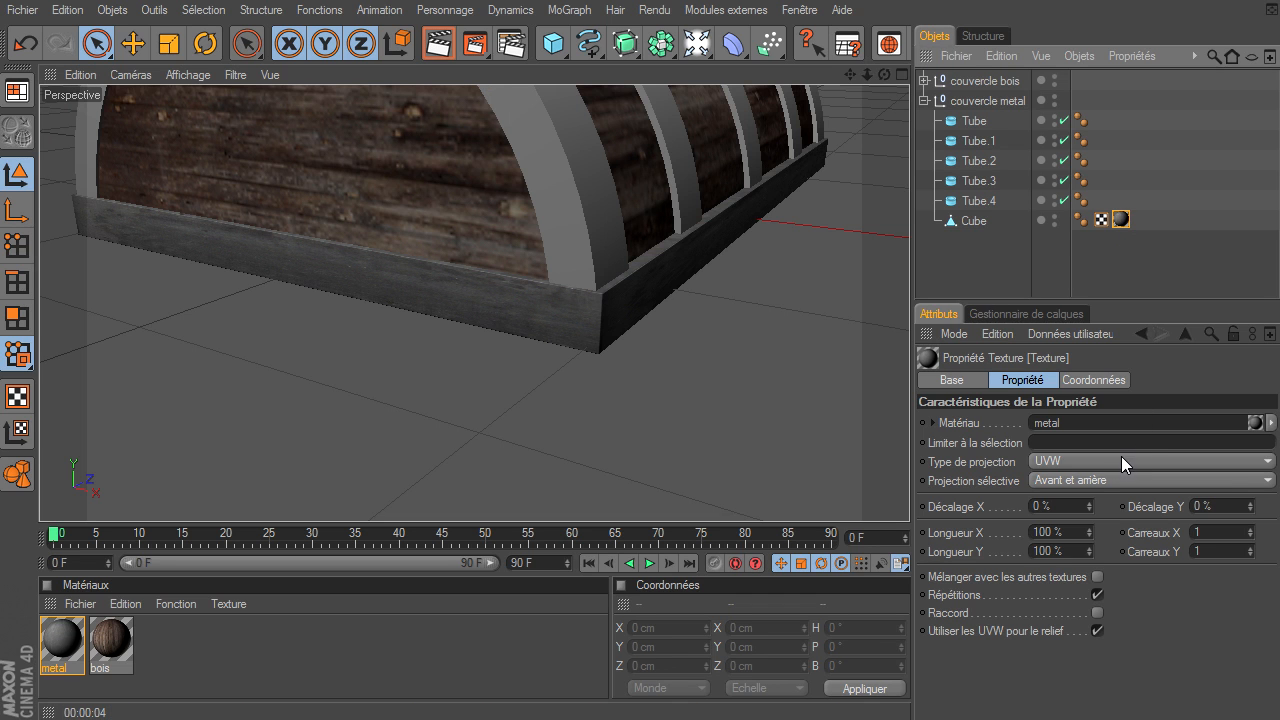
click(1121, 460)
click(1087, 538)
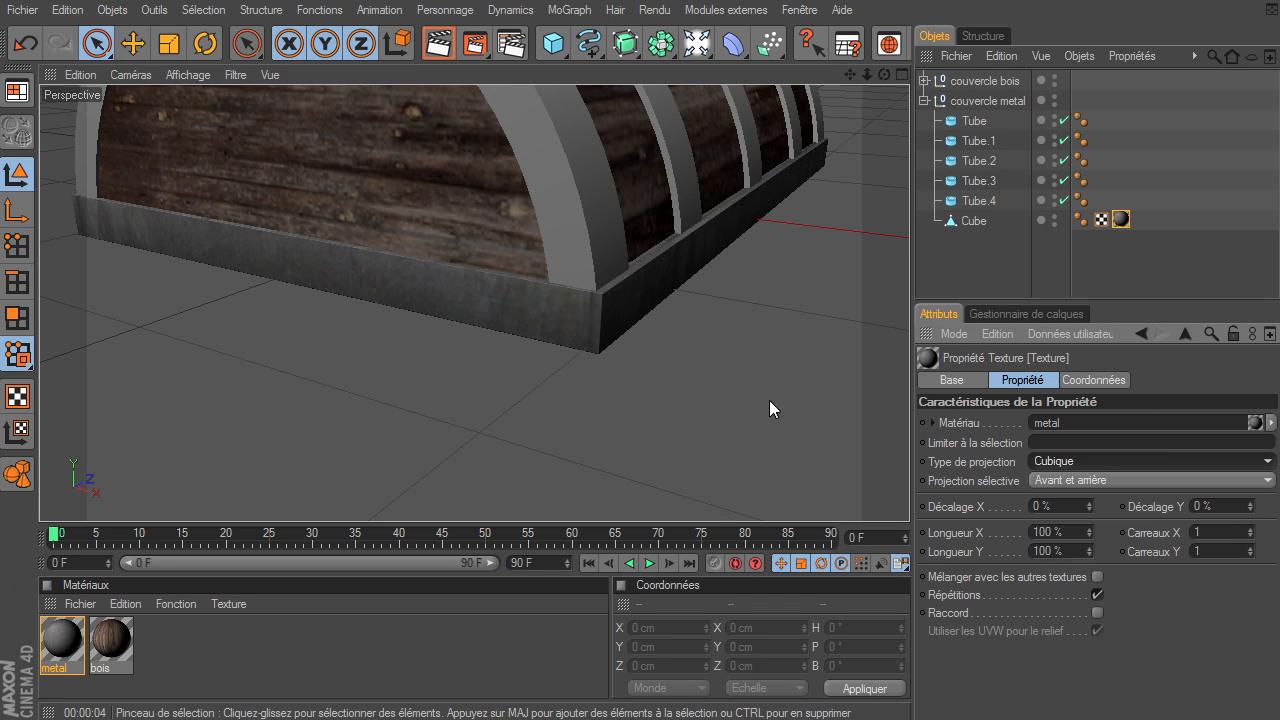
click(436, 46)
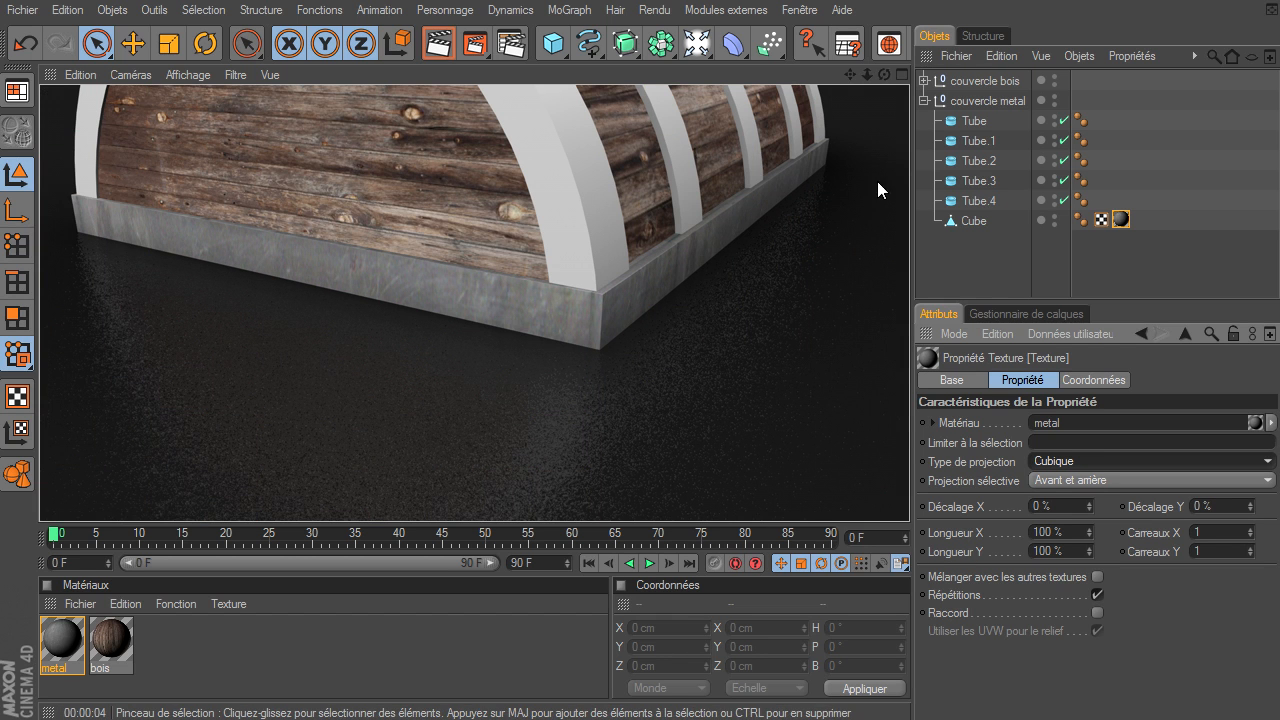
drag(866, 78, 909, 495)
mouse_move(849, 72)
mouse_down()
mouse_move(904, 512)
mouse_move(929, 489)
mouse_move(873, 78)
mouse_up()
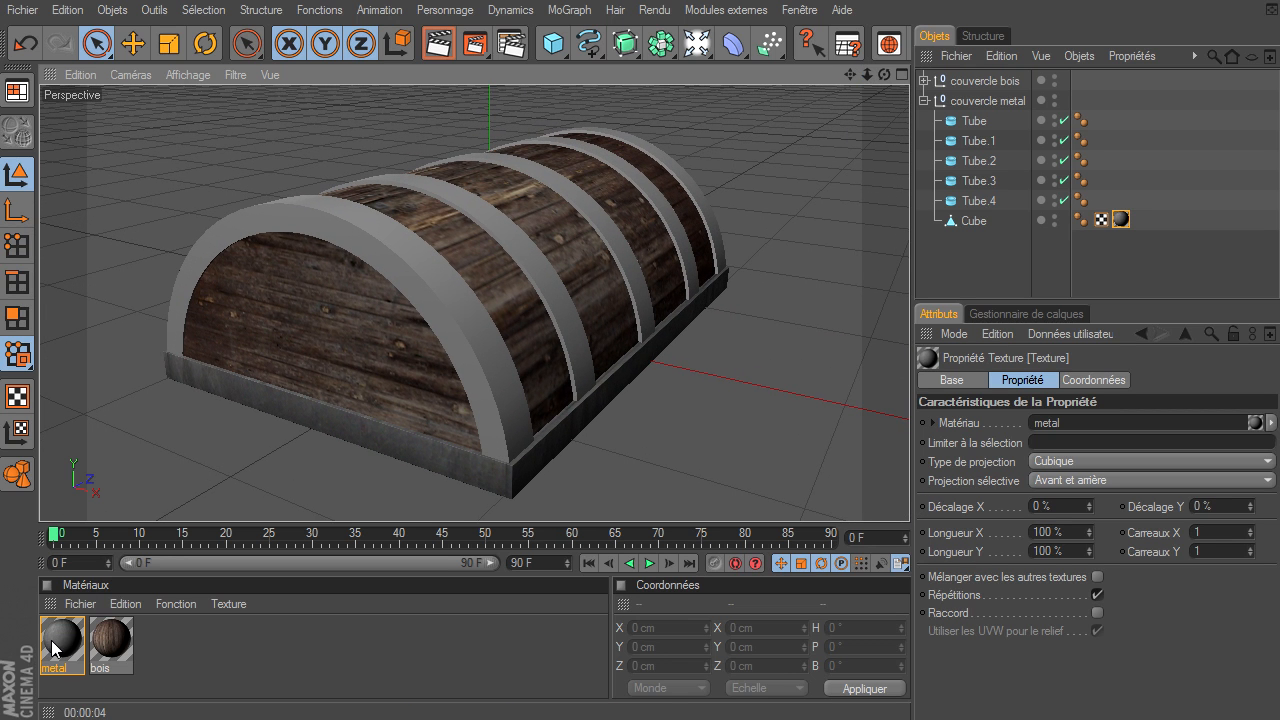
- Apply the metal material to Tube.4 with Cubique projection and render the view
drag(59, 641, 1104, 208)
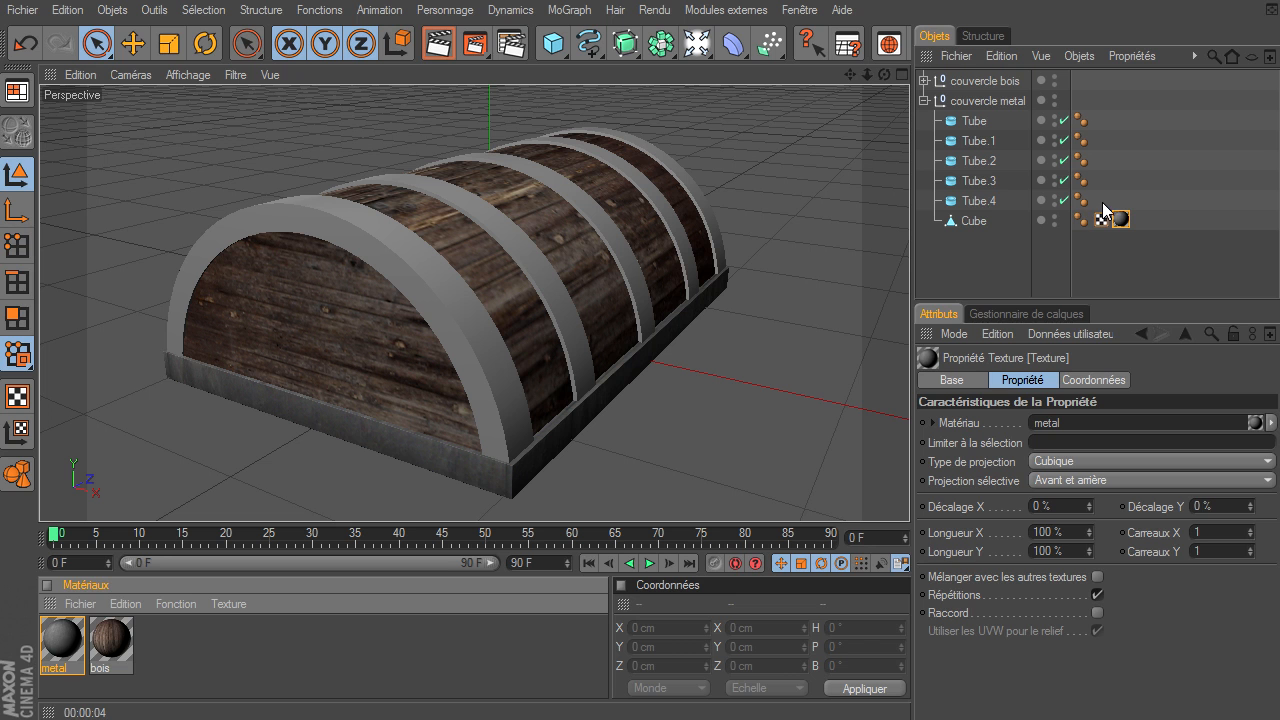
drag(982, 208, 1004, 206)
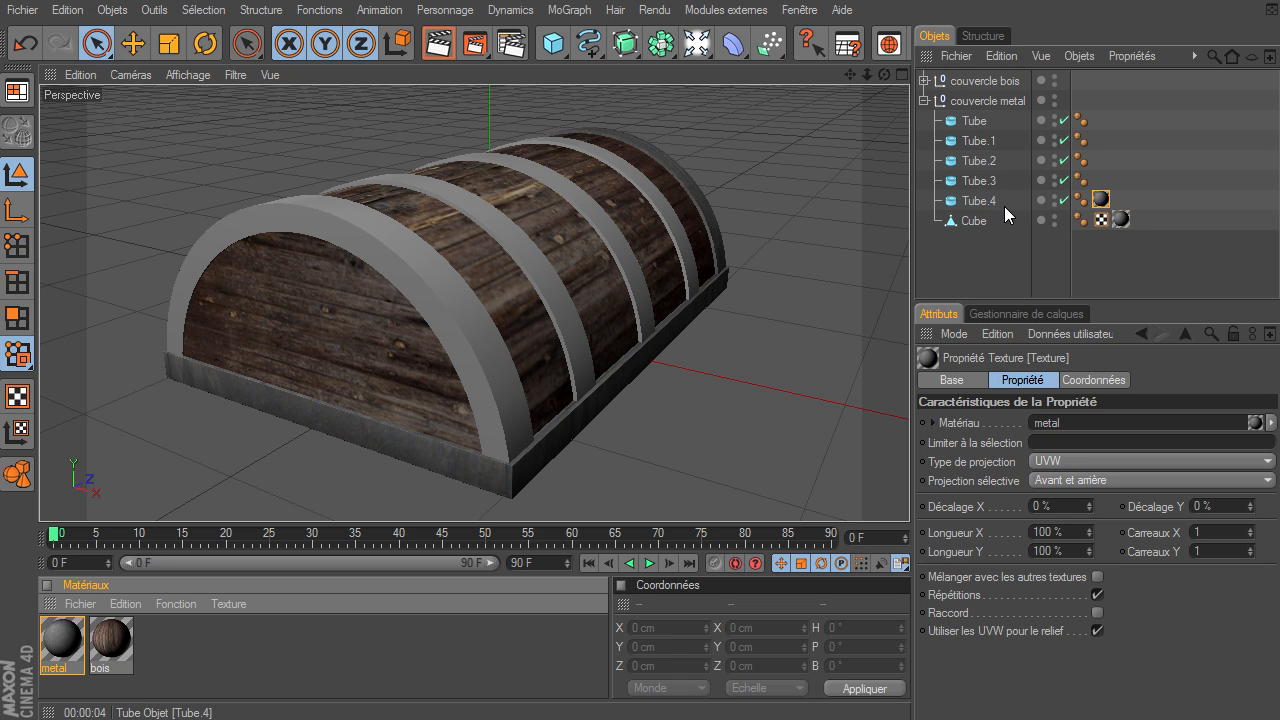
drag(884, 75, 909, 495)
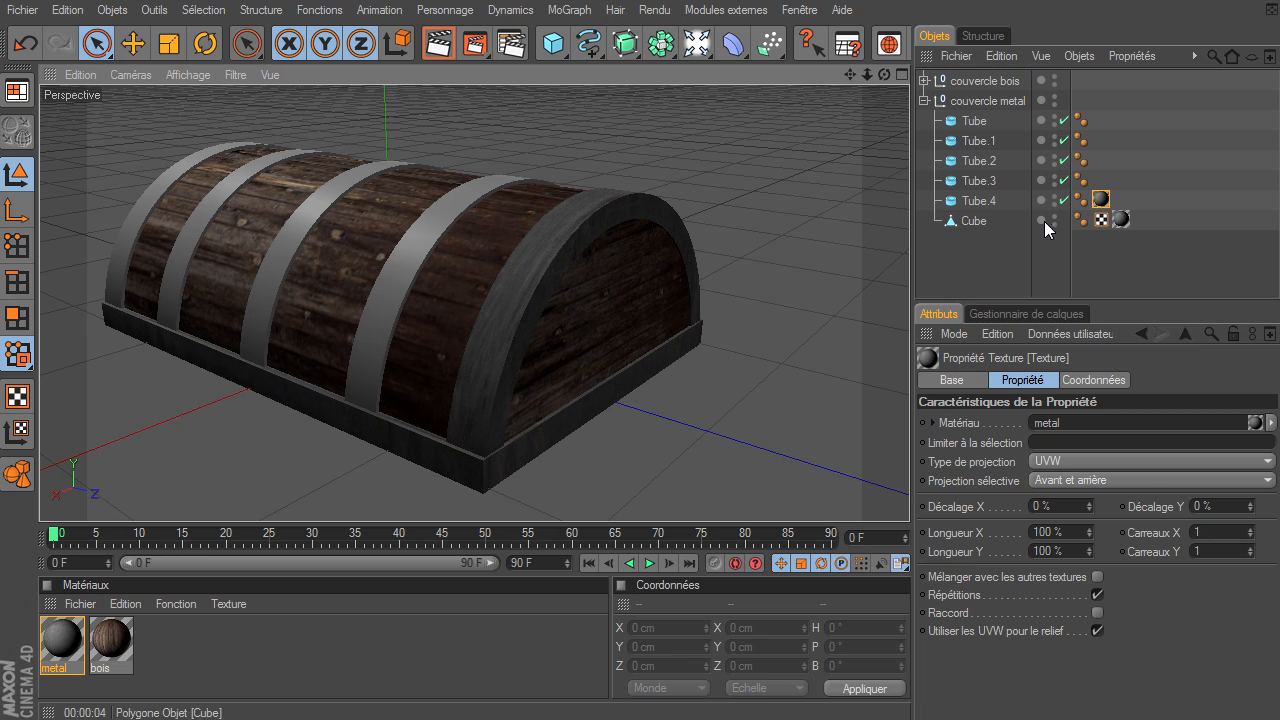
click(1143, 463)
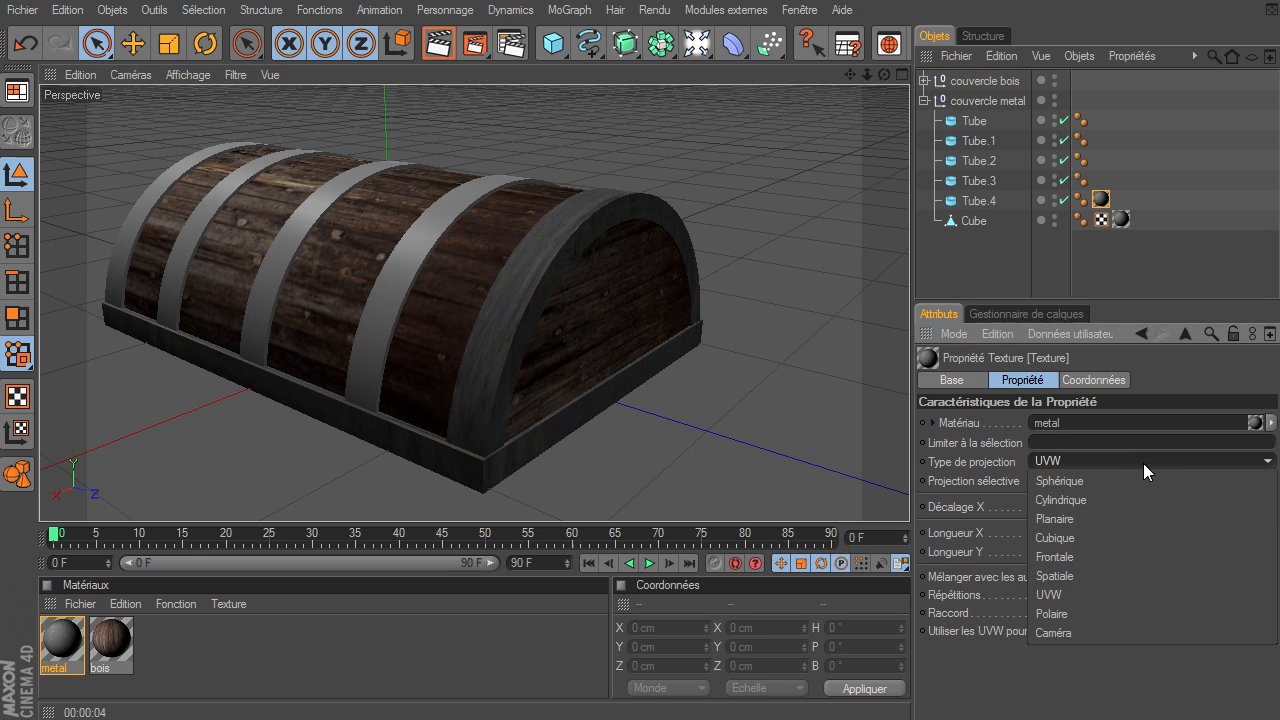
click(1128, 540)
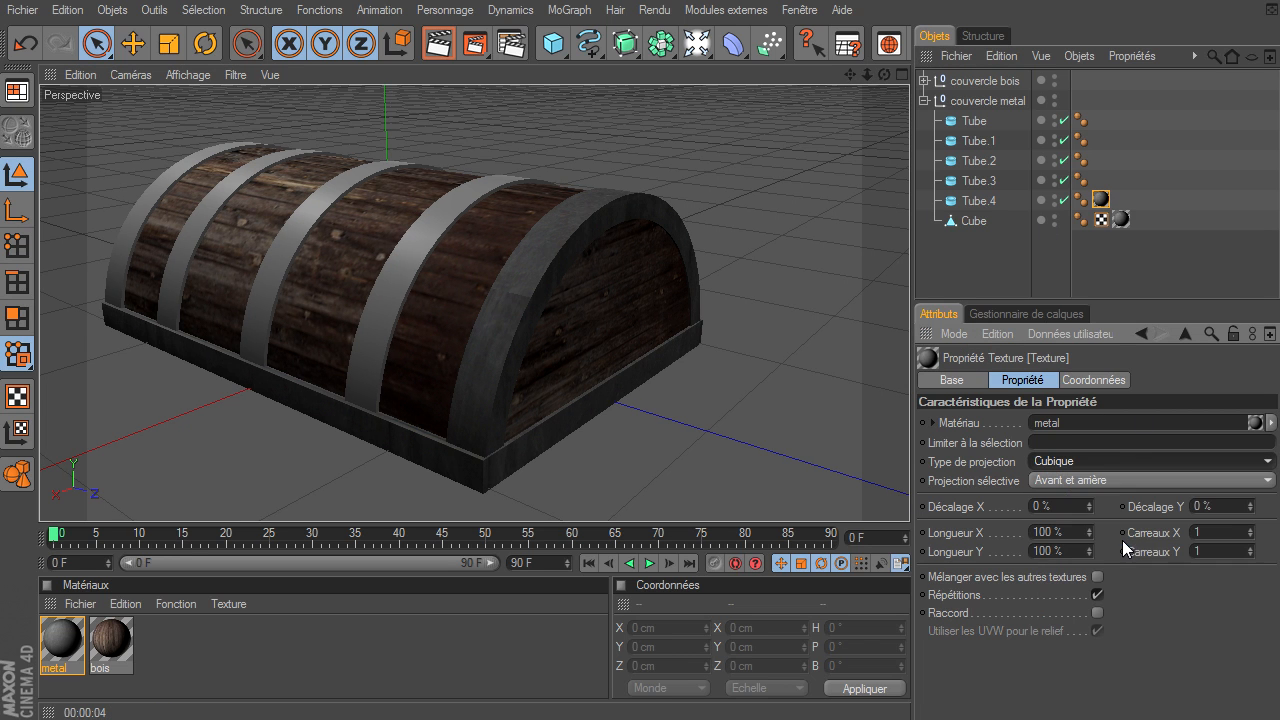
click(438, 45)
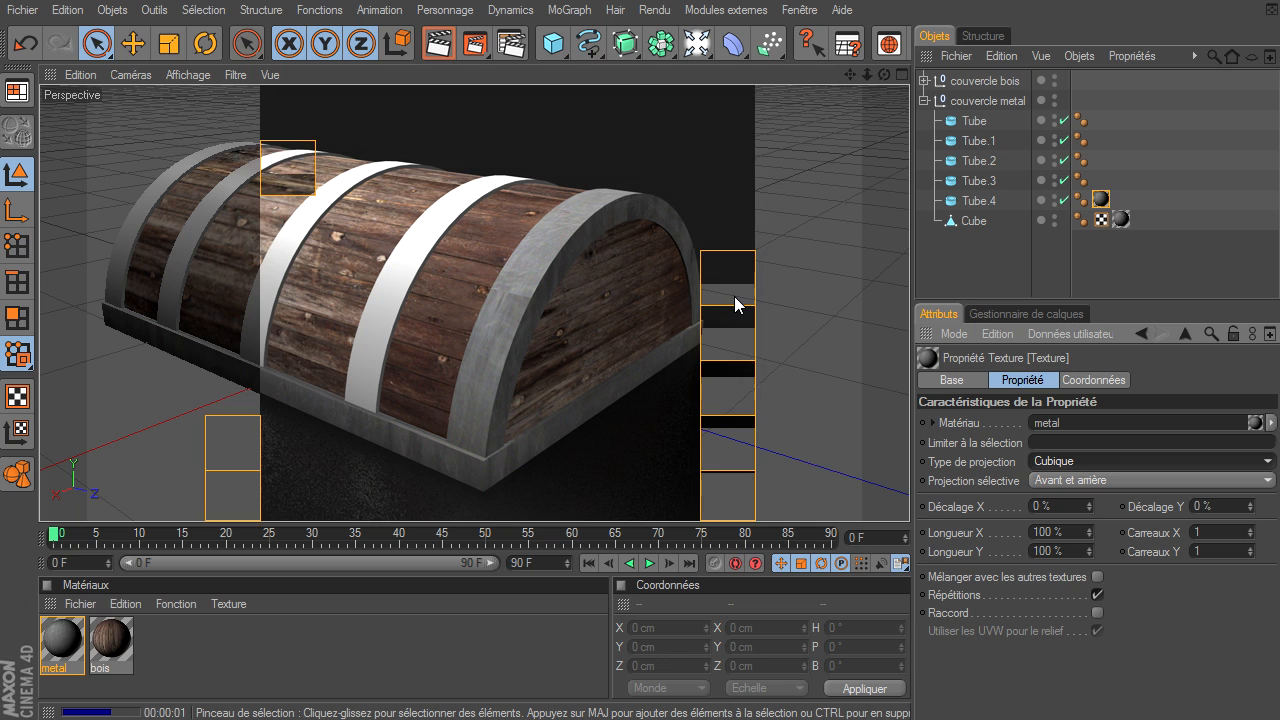
- Copy Tube.4's metal texture to Tube, Tube.1, Tube.2 and Tube.3, and render the lid
drag(882, 75, 870, 490)
ctrl+drag(1104, 201, 1100, 133)
alt+drag(909, 495, 424, 20)
click(447, 47)
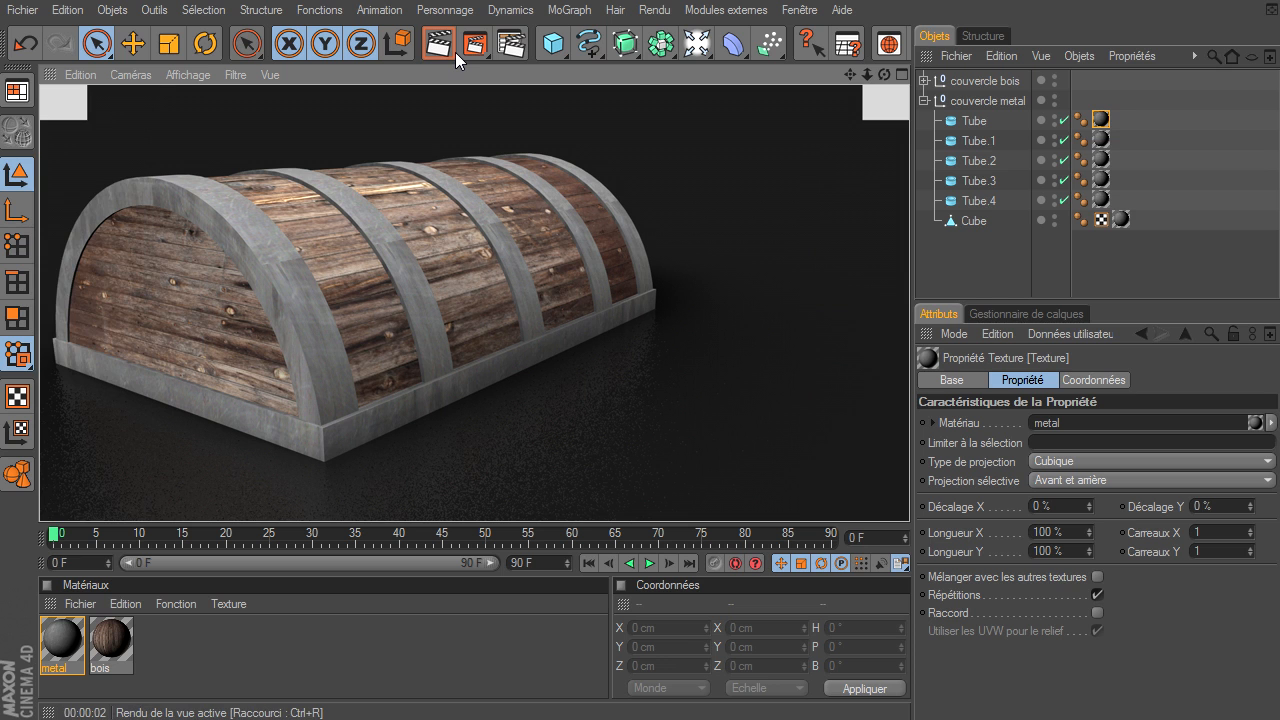
alt+drag(909, 495, 909, 495)
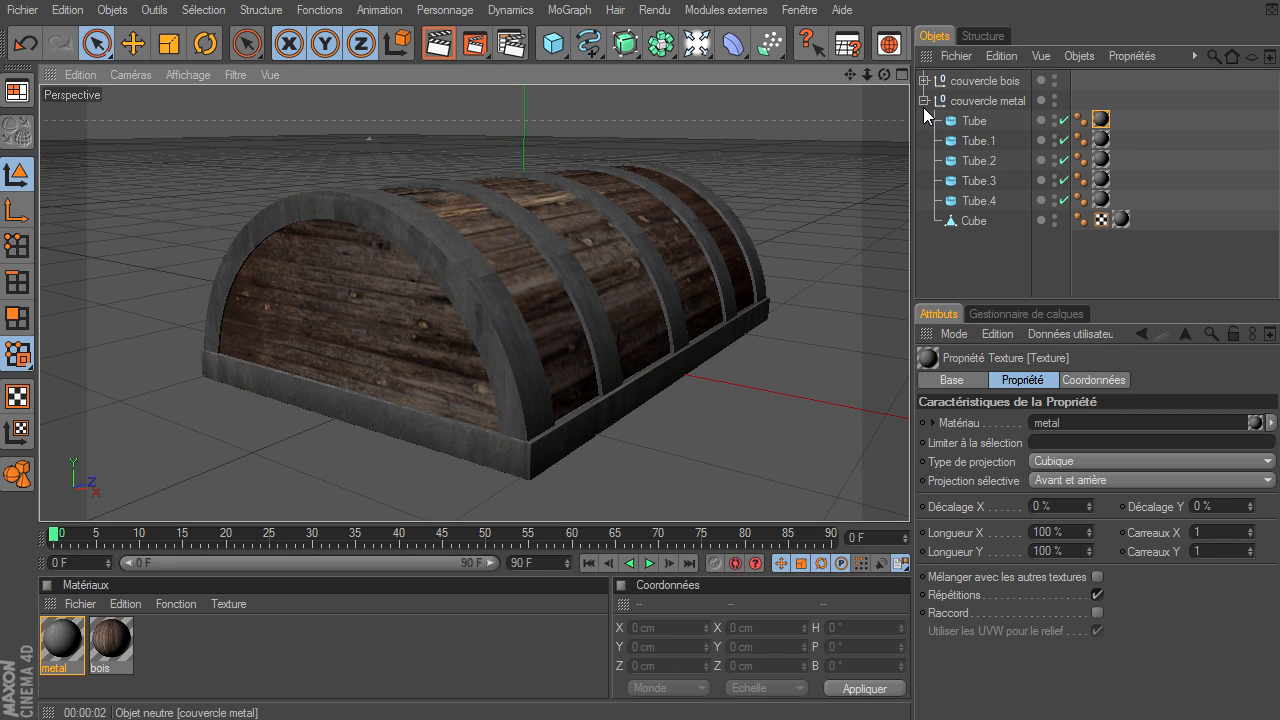
- Group couvercle bois and couvercle metal under one null object named couvercle and clear the selection
click(924, 101)
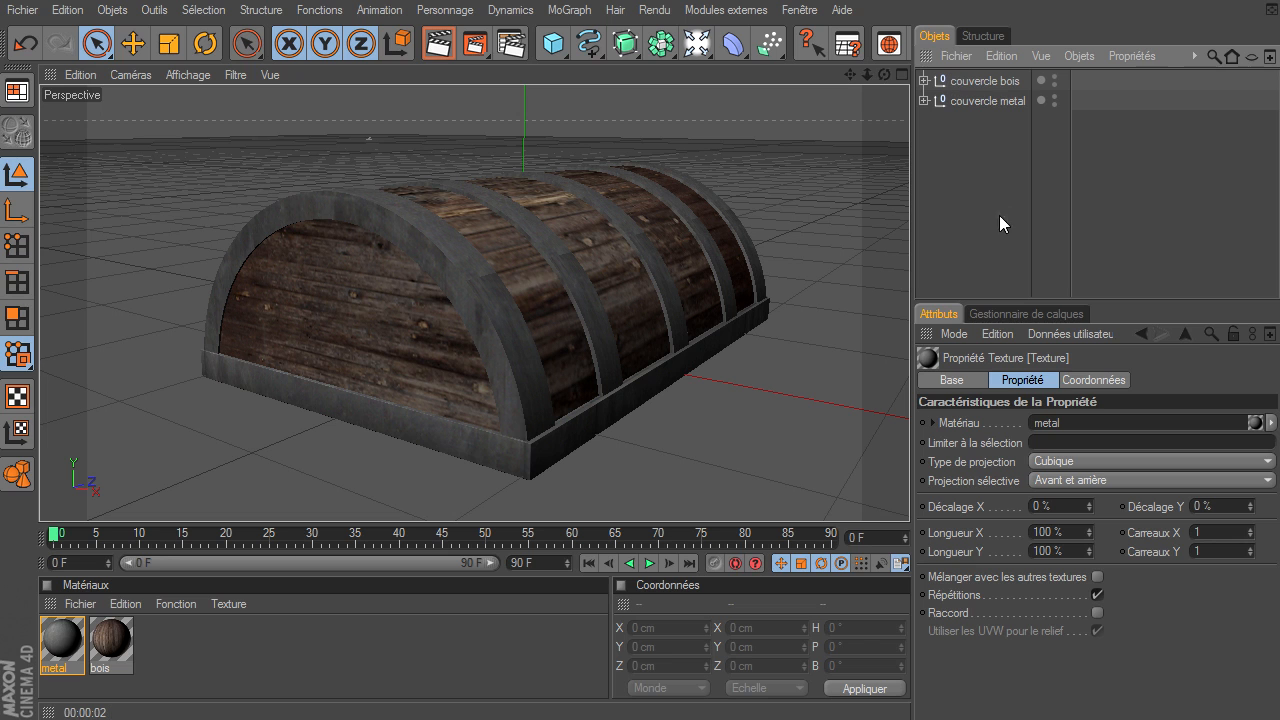
drag(997, 78, 998, 80)
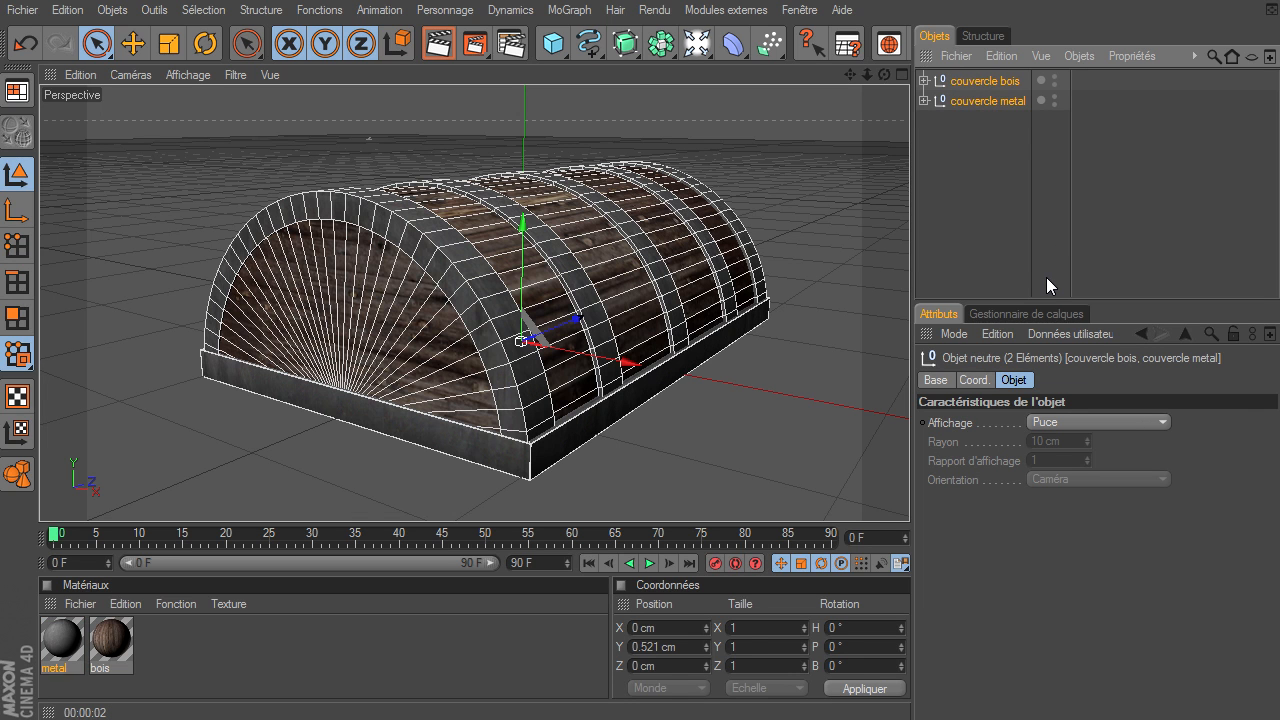
key(alt+g)
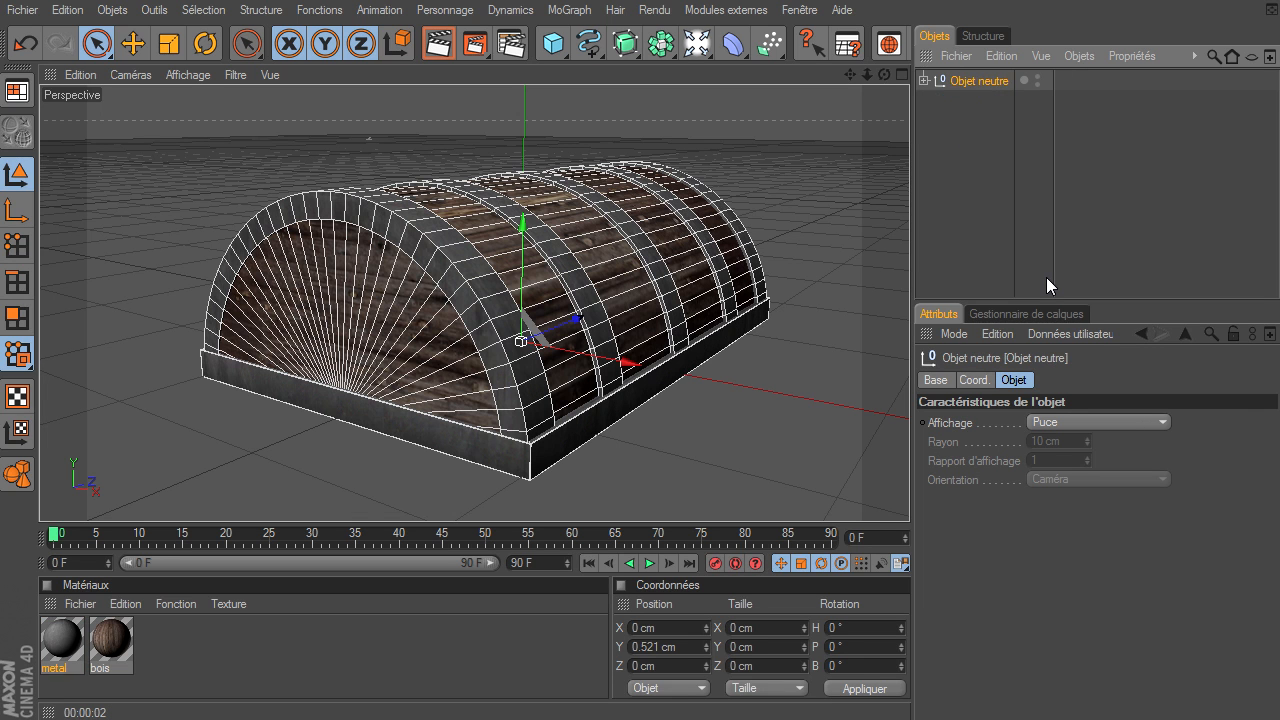
double_click(998, 86)
text(couvercle)
key(Return)
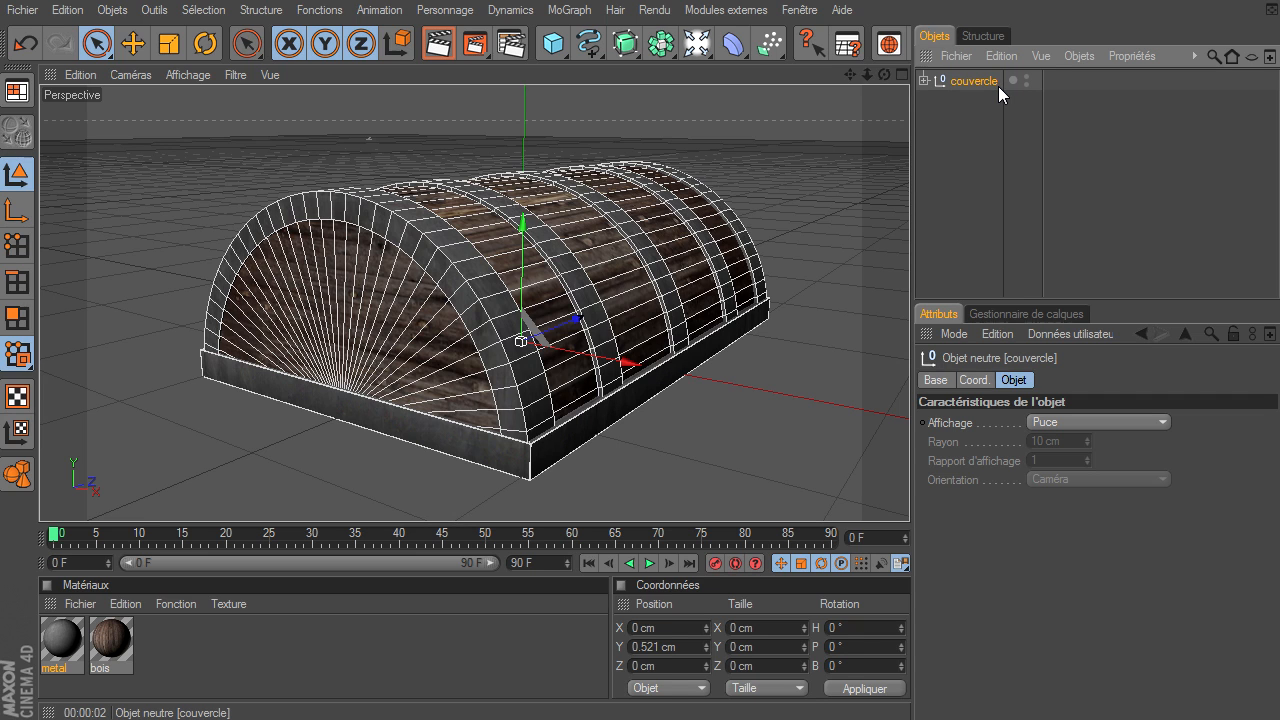
click(955, 163)
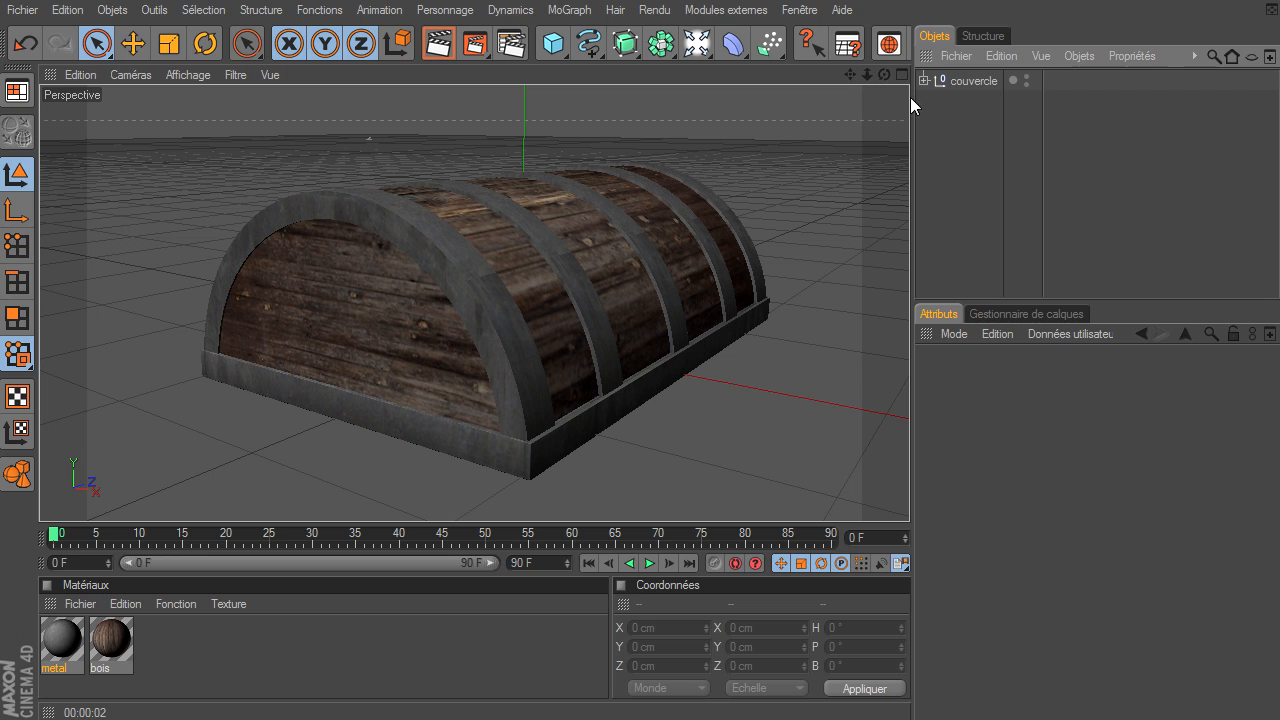
- Enable a bevel (Biseau) with 3 segments and a 0.2 cm radius on all five metal tubes, Tube to Tube.4
drag(884, 74, 642, 317)
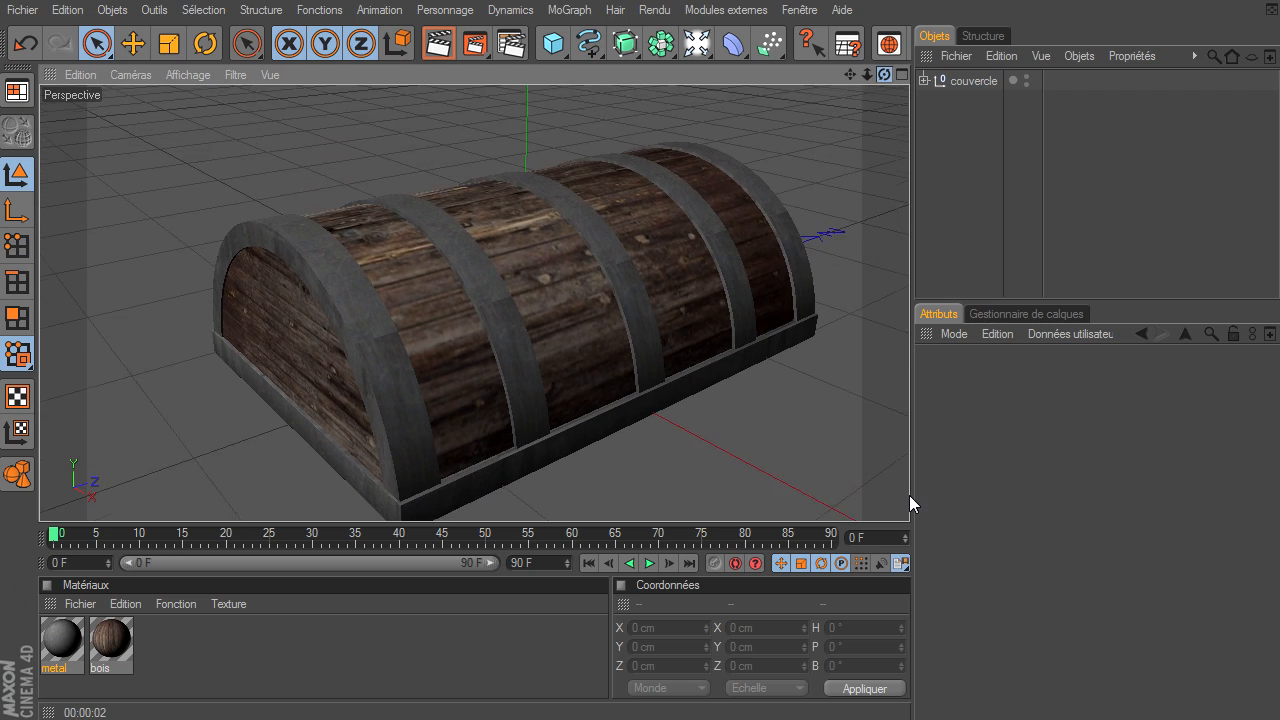
click(925, 80)
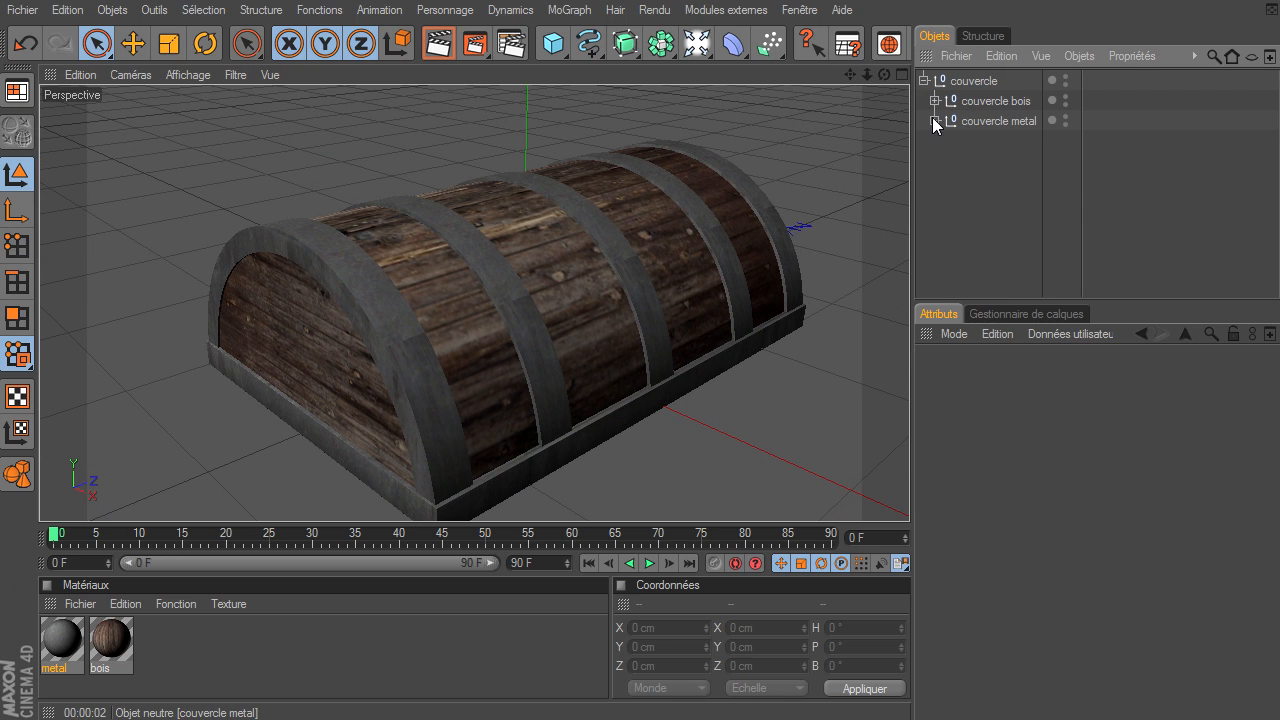
click(934, 121)
click(986, 141)
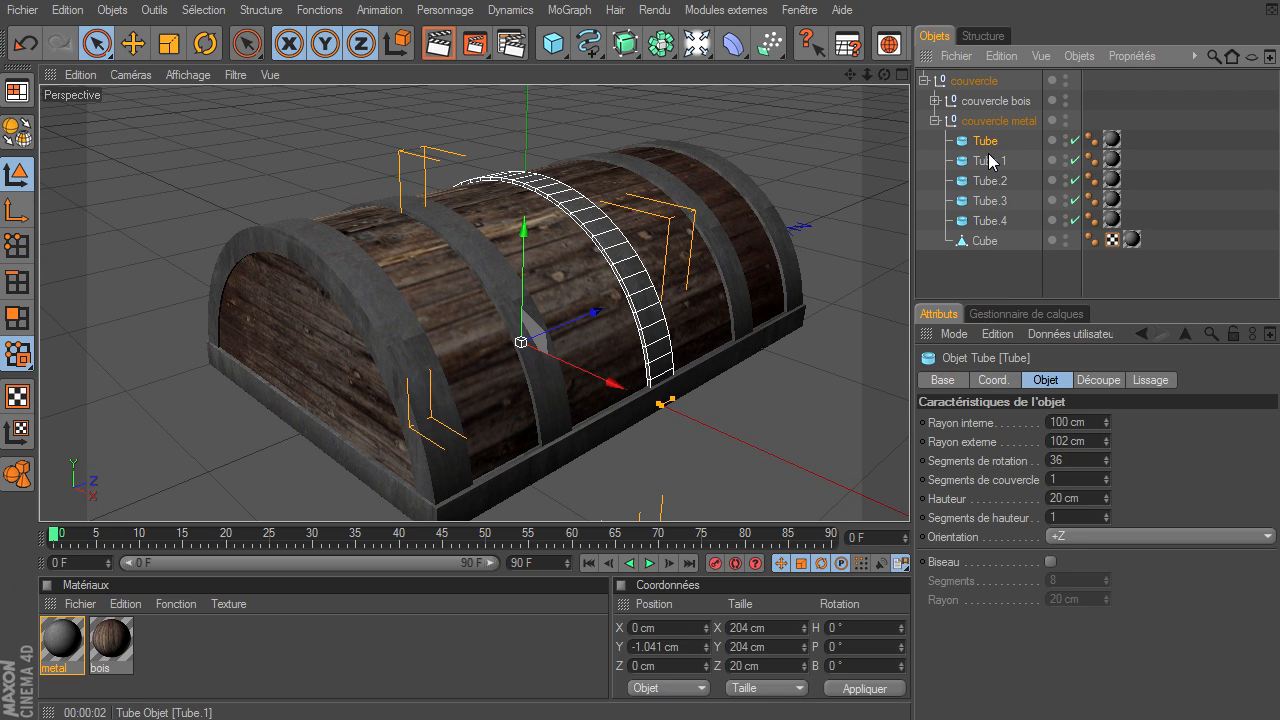
shift+click(988, 222)
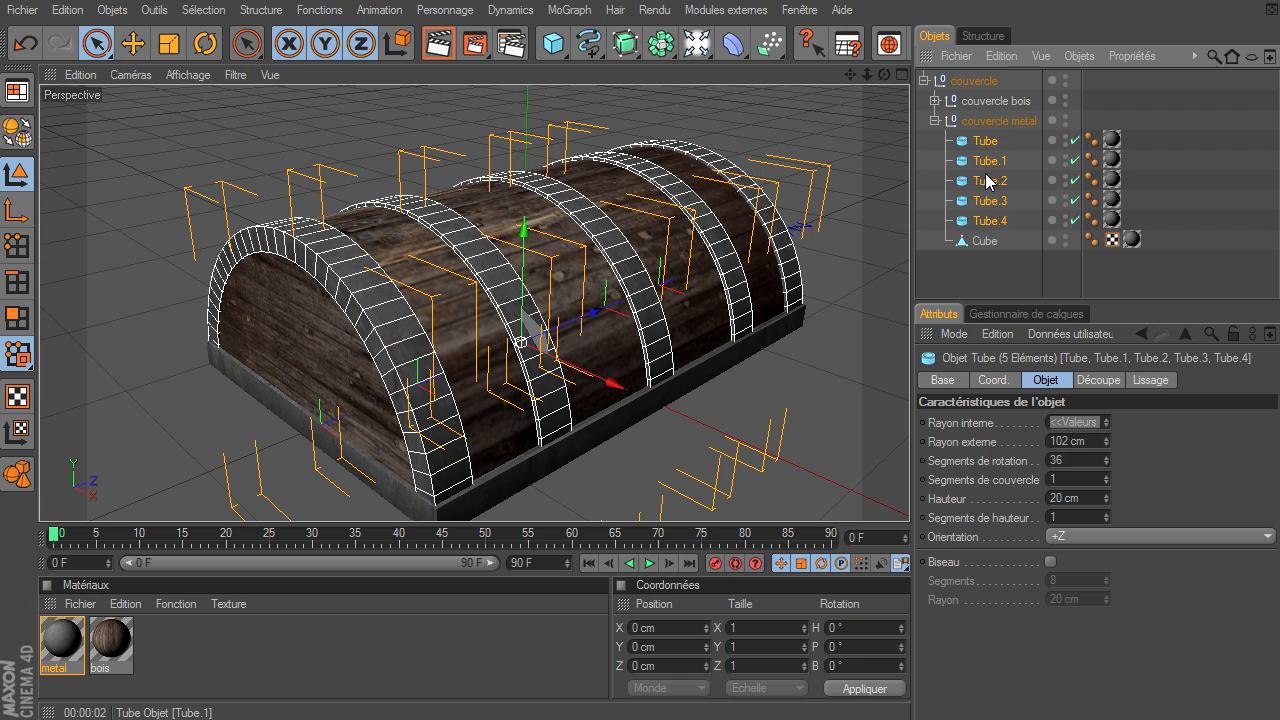
click(1050, 562)
click(1084, 584)
key(BackSpace)
text(3)
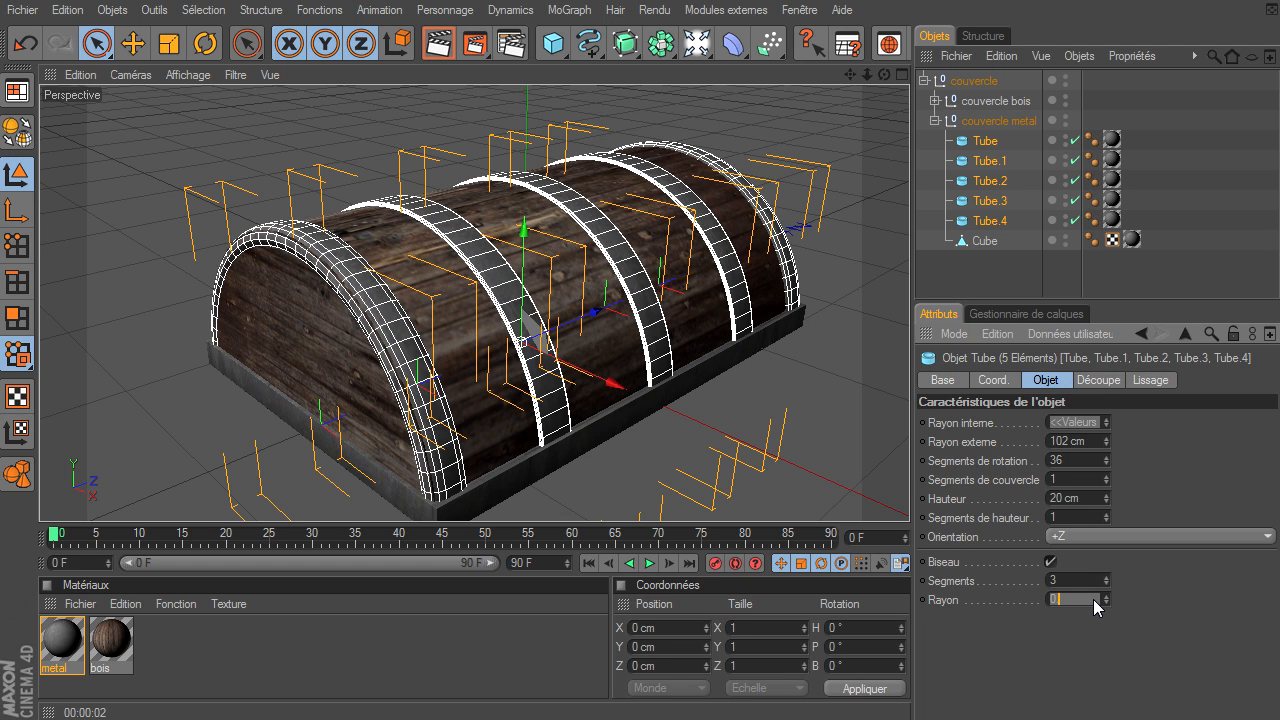
click(1093, 599)
text(0.2)
key(Return)
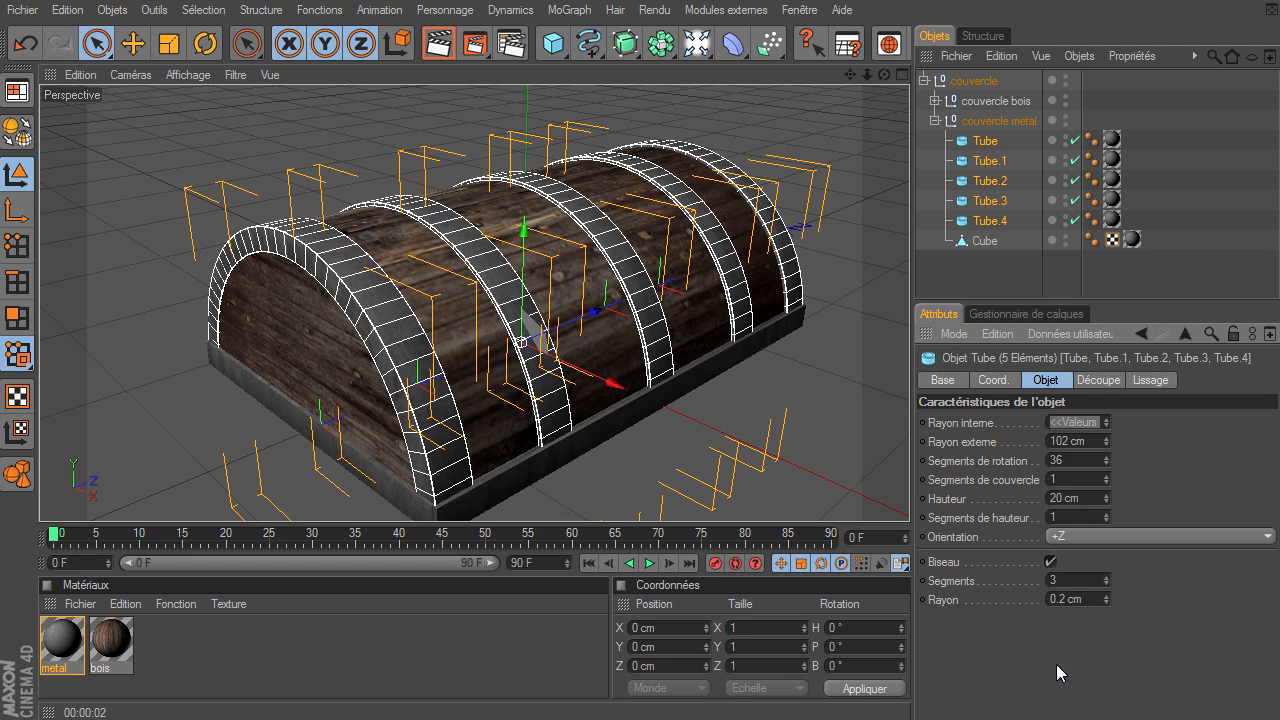
- Clear the selection and render the view to check the bevelled metal bands on the lid
click(971, 261)
click(936, 121)
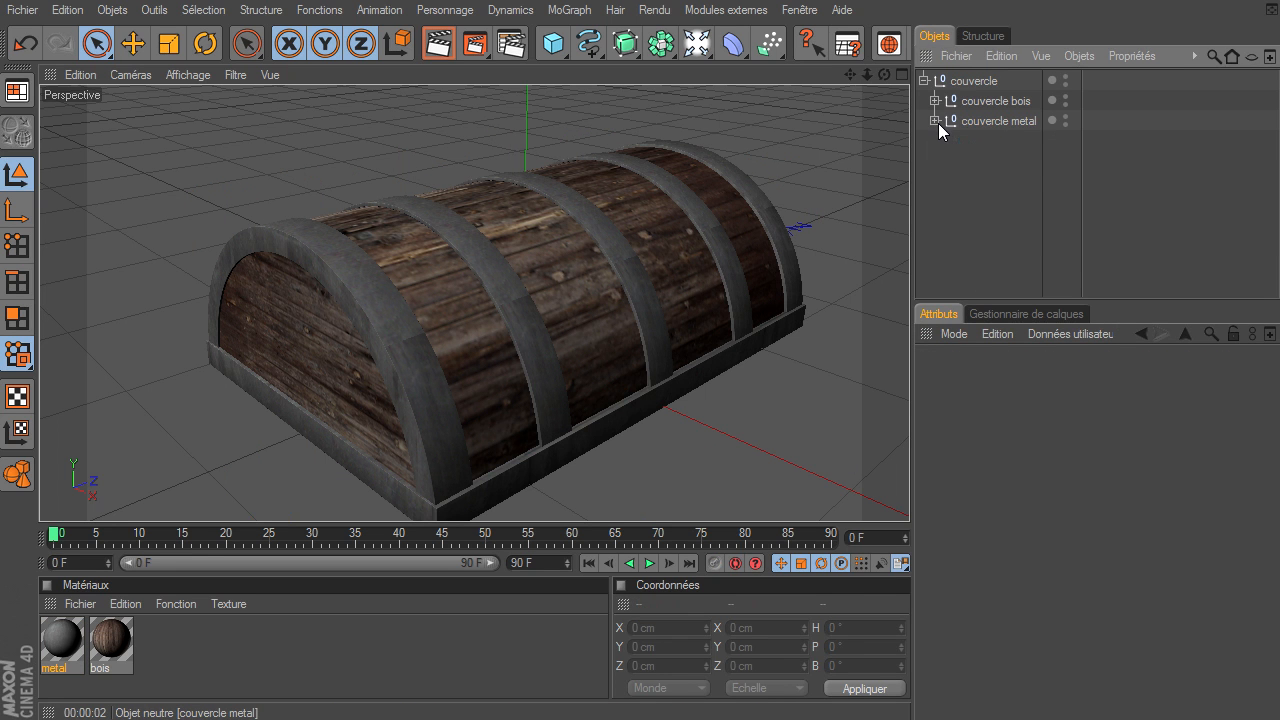
click(438, 40)
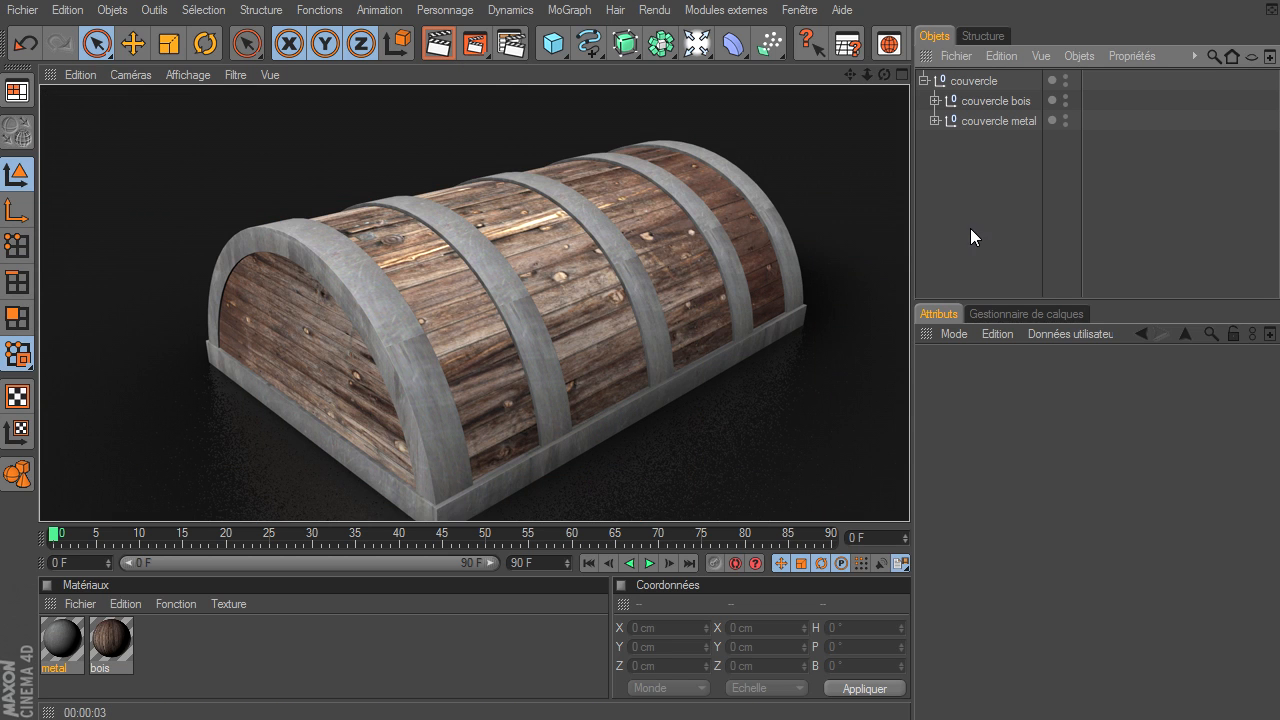
click(970, 229)
click(924, 81)
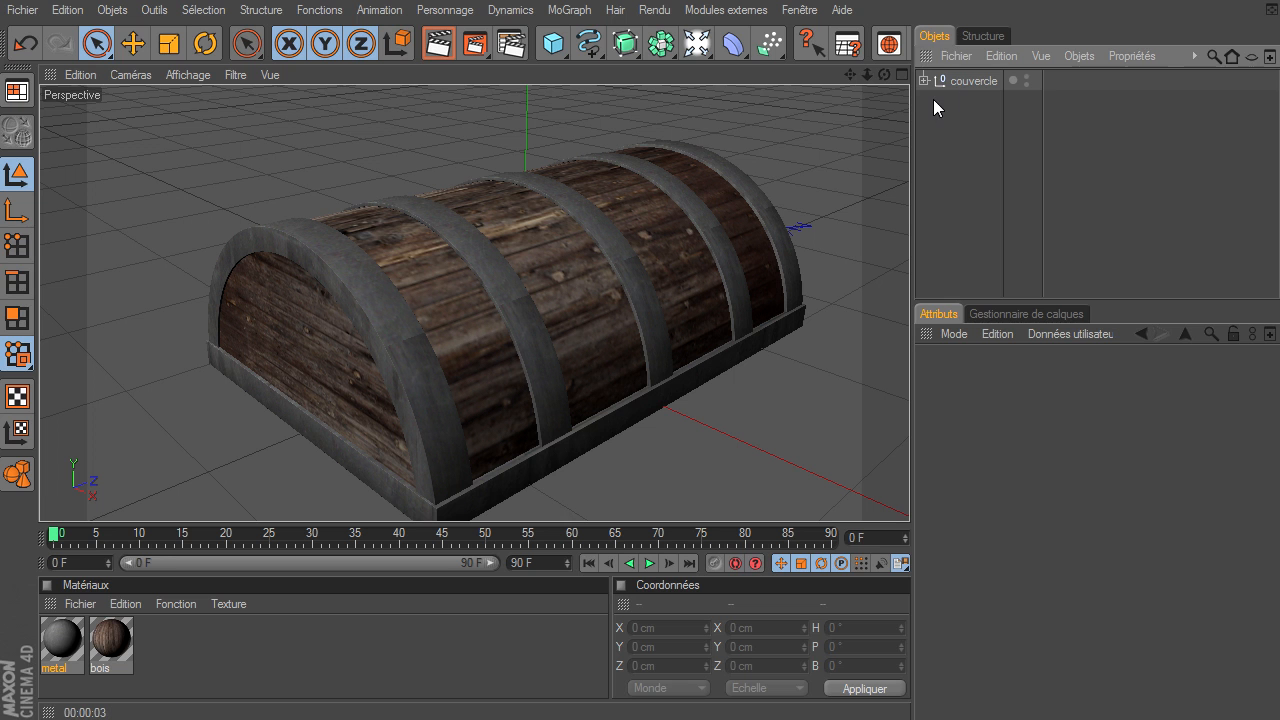
- Hide the couvercle metal group in the viewport
mouse_move(886, 76)
mouse_down()
mouse_move(909, 495)
mouse_move(895, 77)
mouse_up()
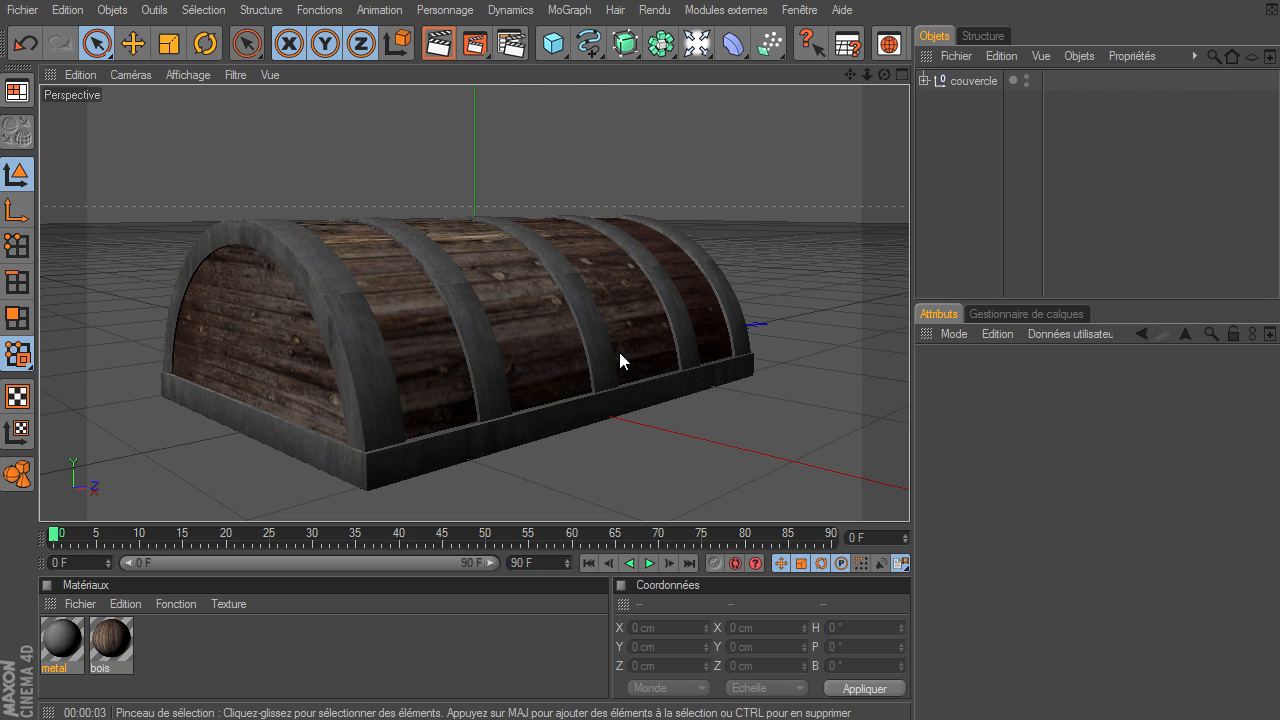
click(923, 80)
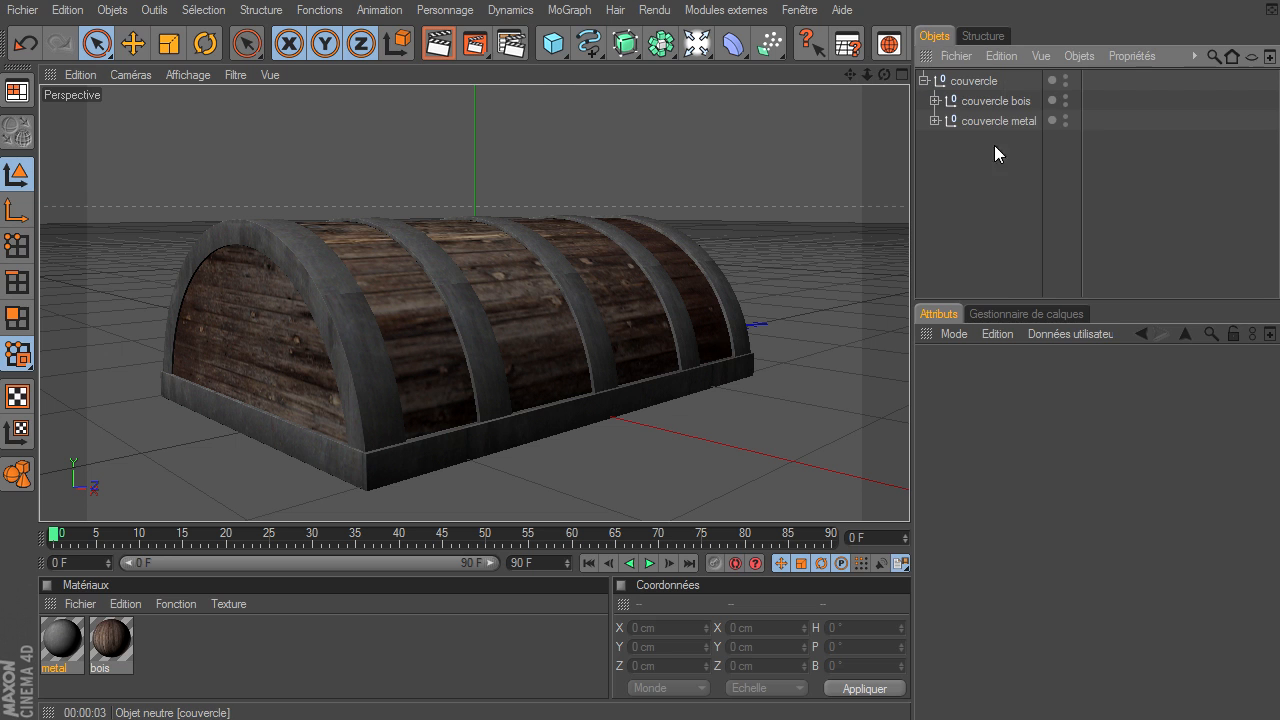
double_click(1065, 120)
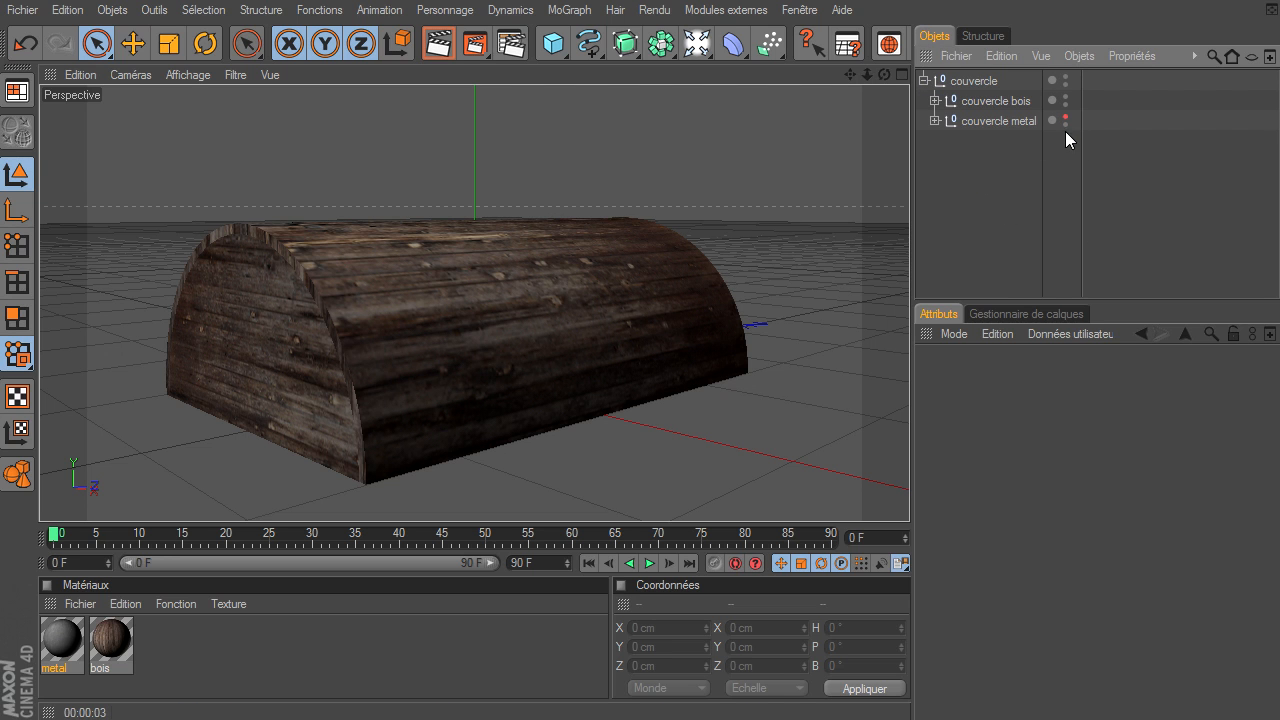
- Add a cube for the chest body, set its Y size to 100 cm and drop its base to ground level
drag(886, 74, 909, 495)
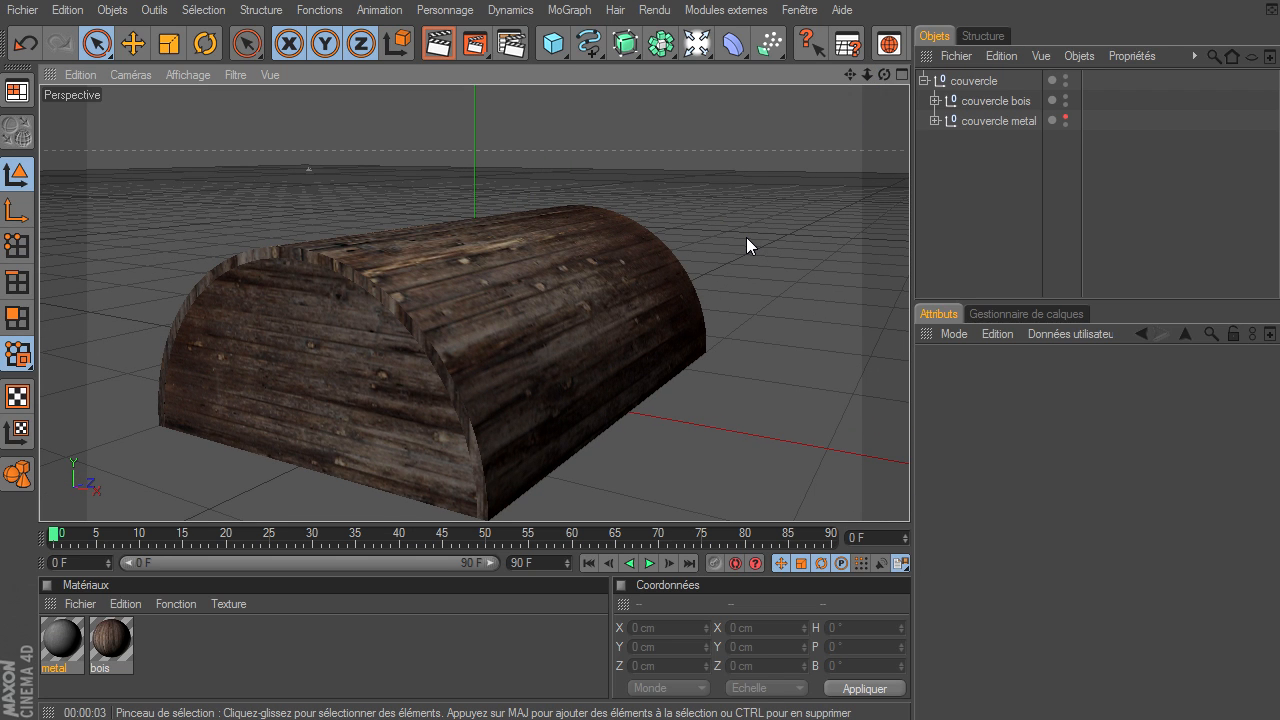
drag(553, 43, 679, 70)
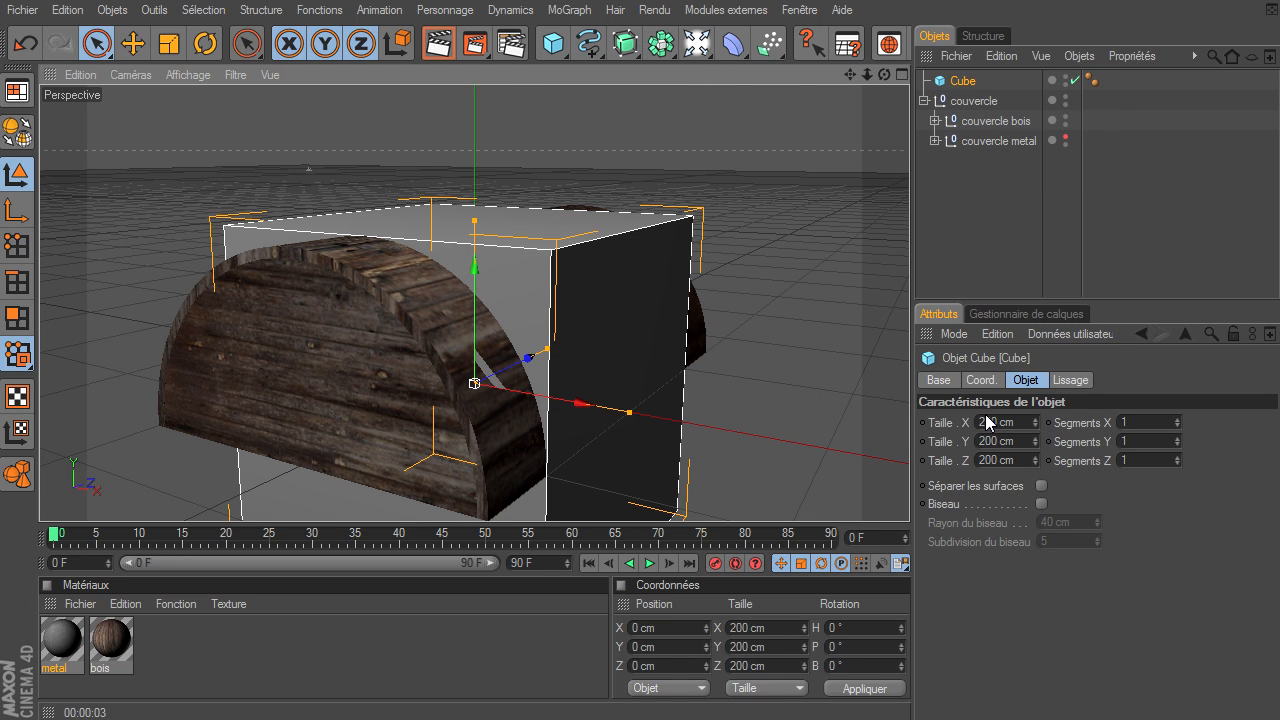
drag(884, 74, 909, 495)
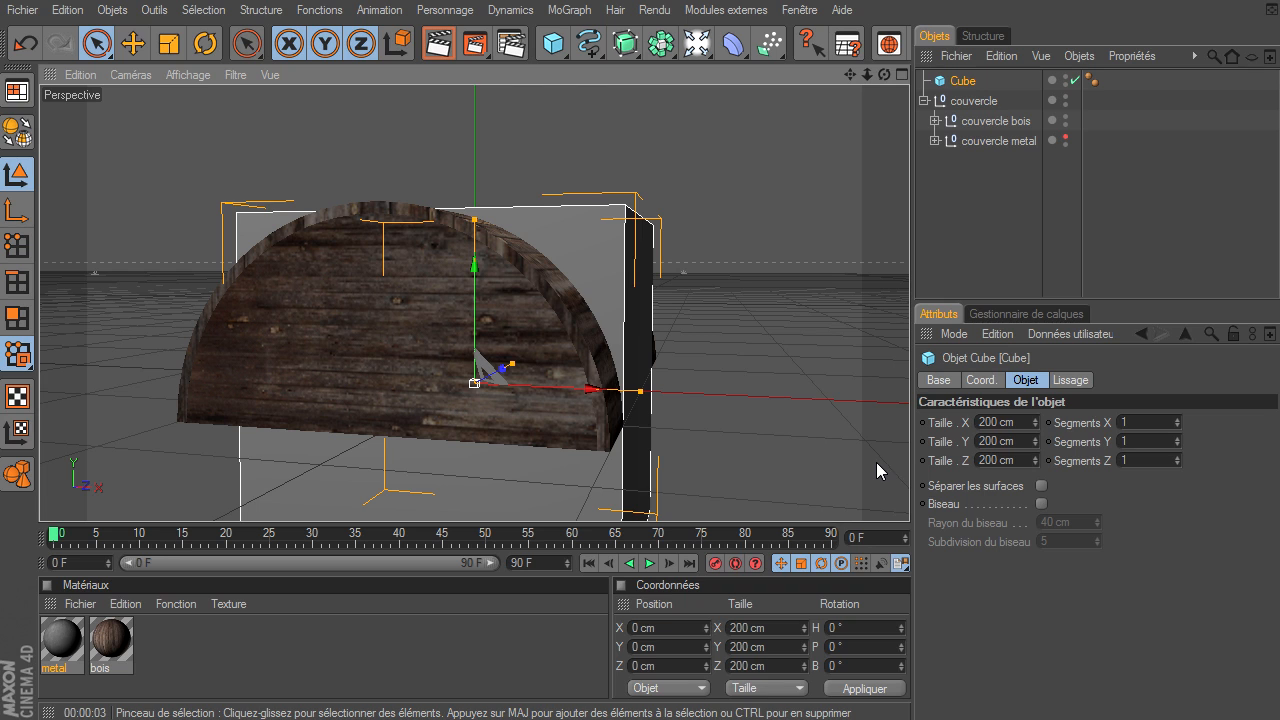
click(1021, 440)
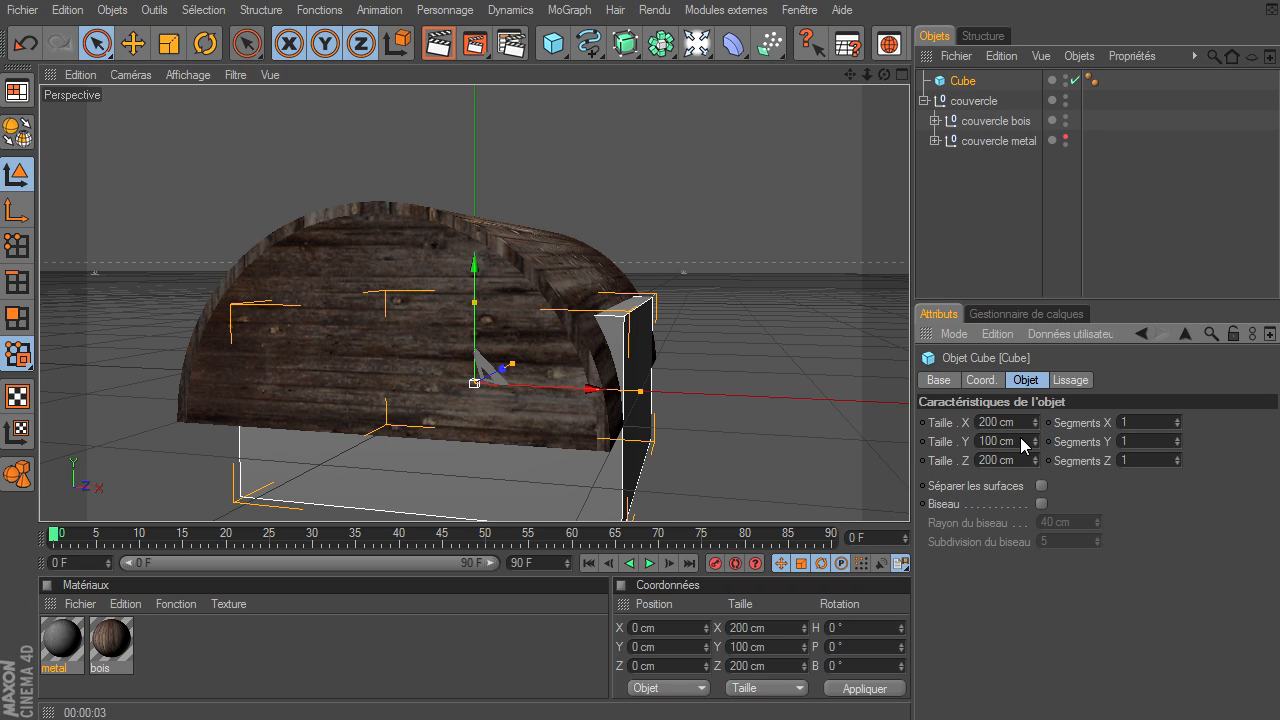
middle_drag(788, 48, 547, 50)
click(825, 44)
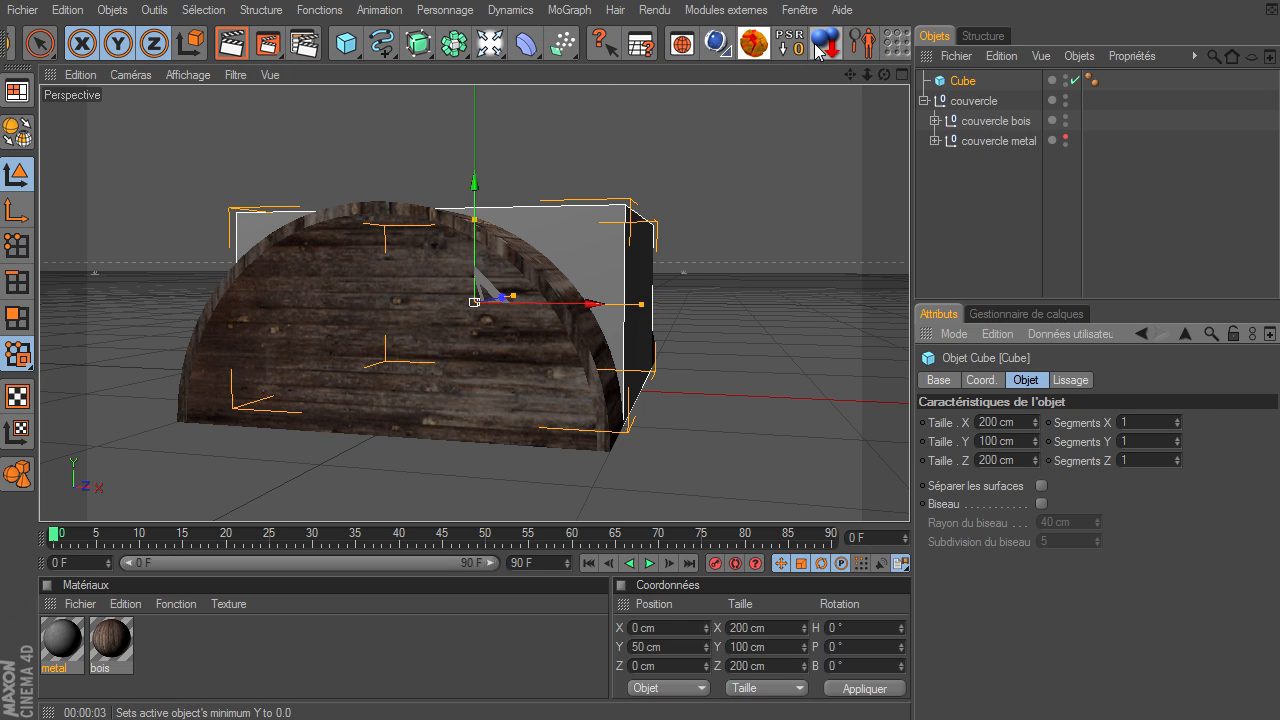
middle_drag(662, 50, 870, 52)
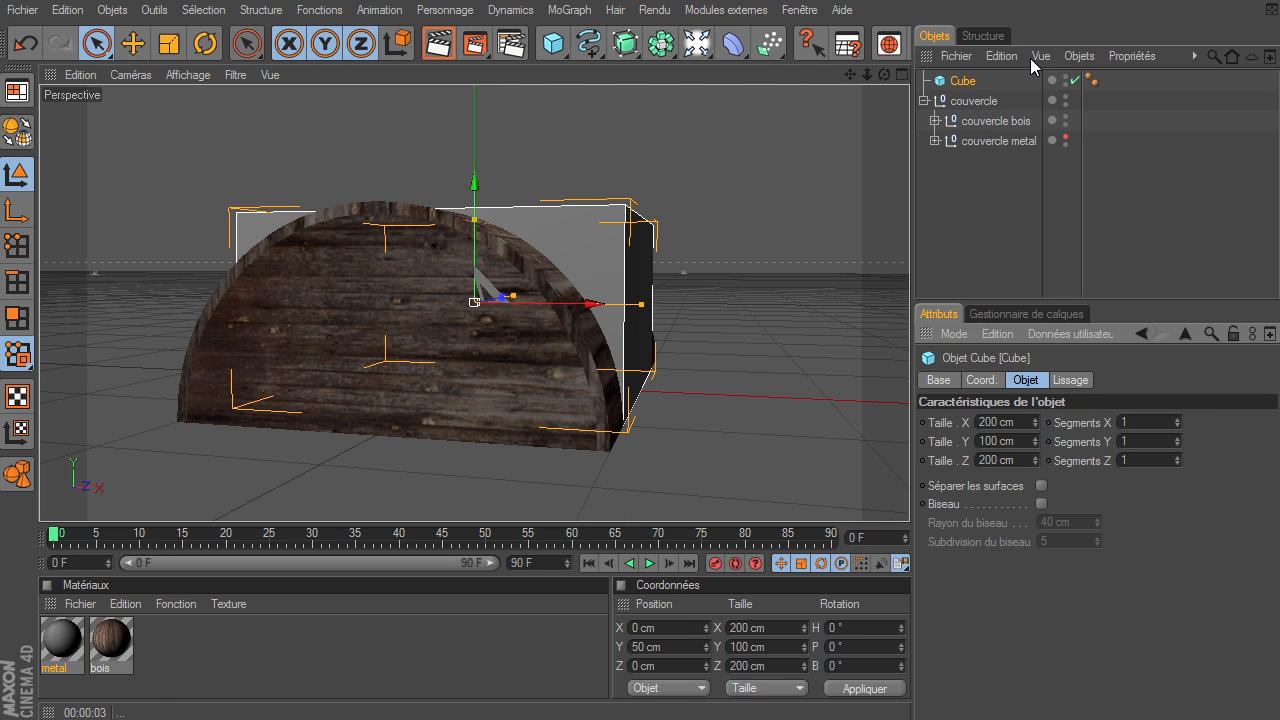
- Set the body cube's Z size to 300 cm
drag(891, 76, 945, 505)
click(1005, 460)
text(300)
key(Return)
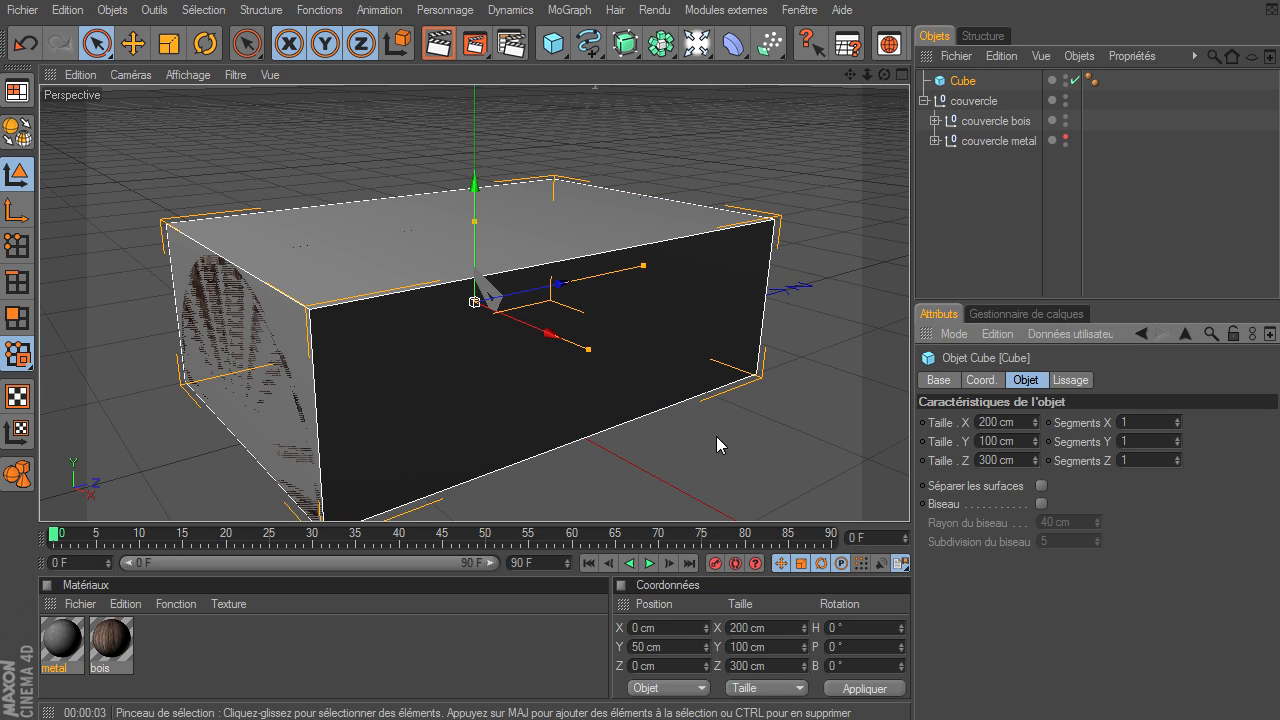
drag(884, 75, 909, 495)
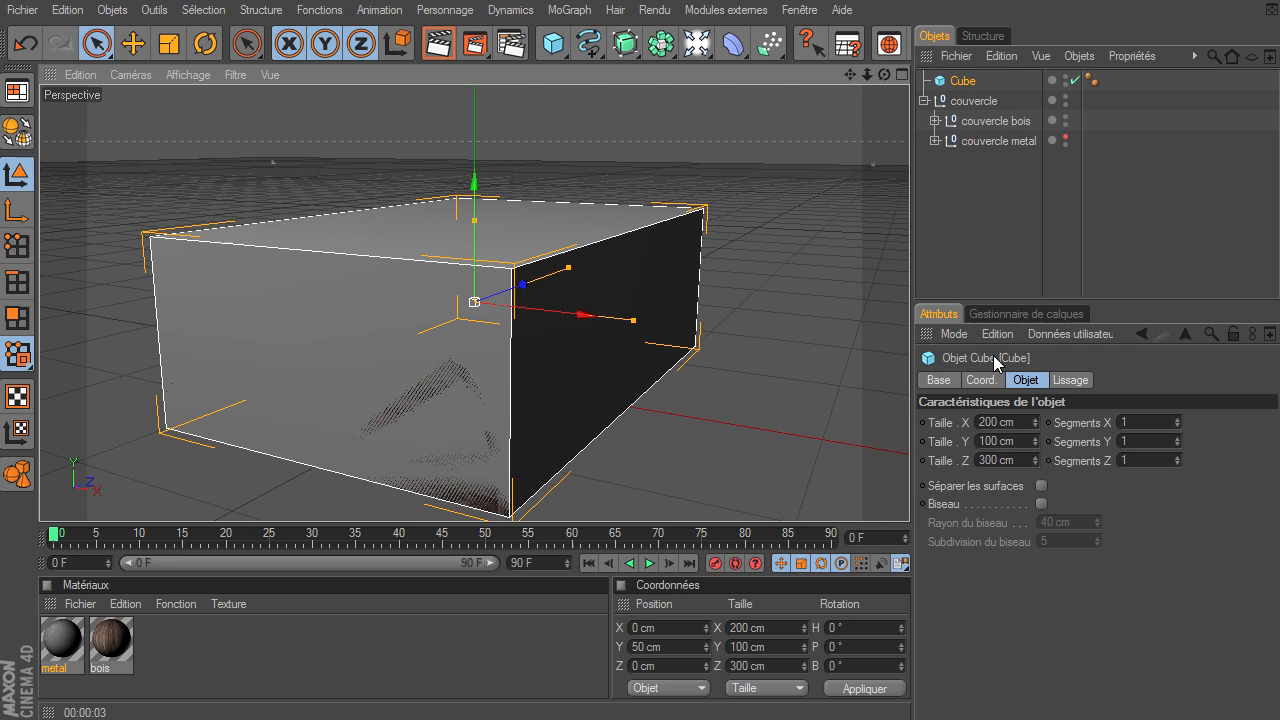
click(1036, 425)
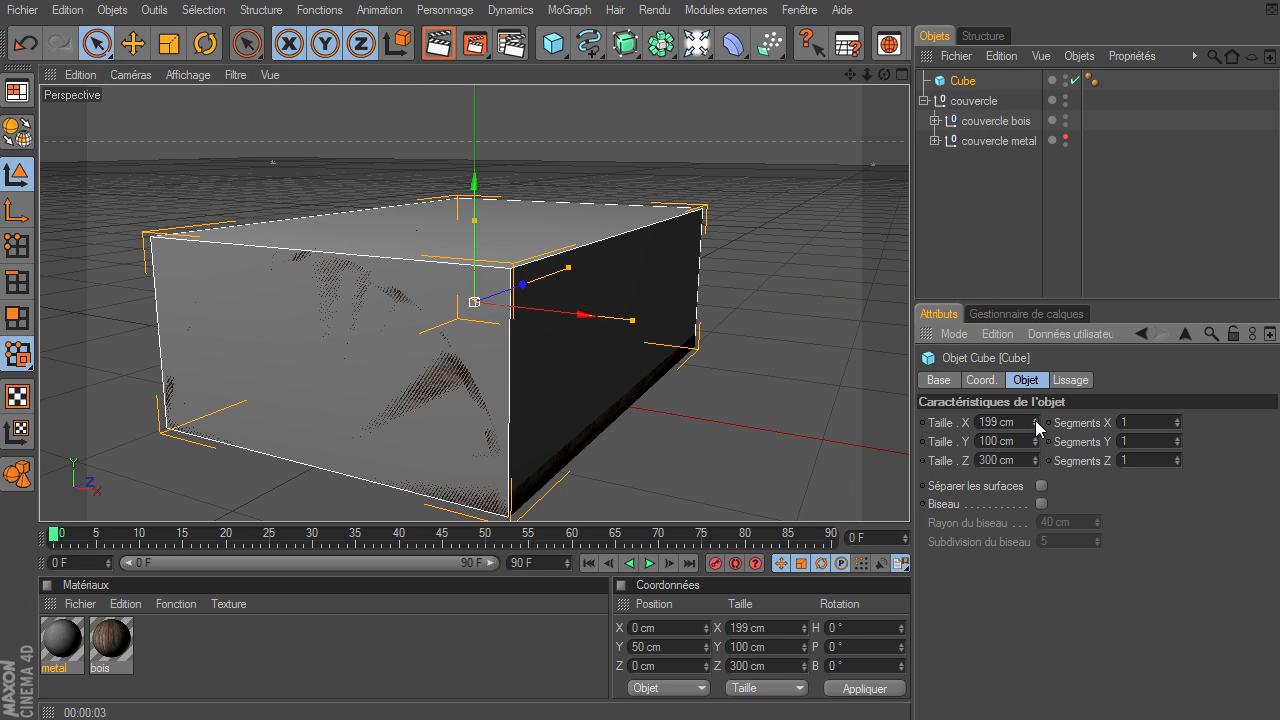
click(1035, 419)
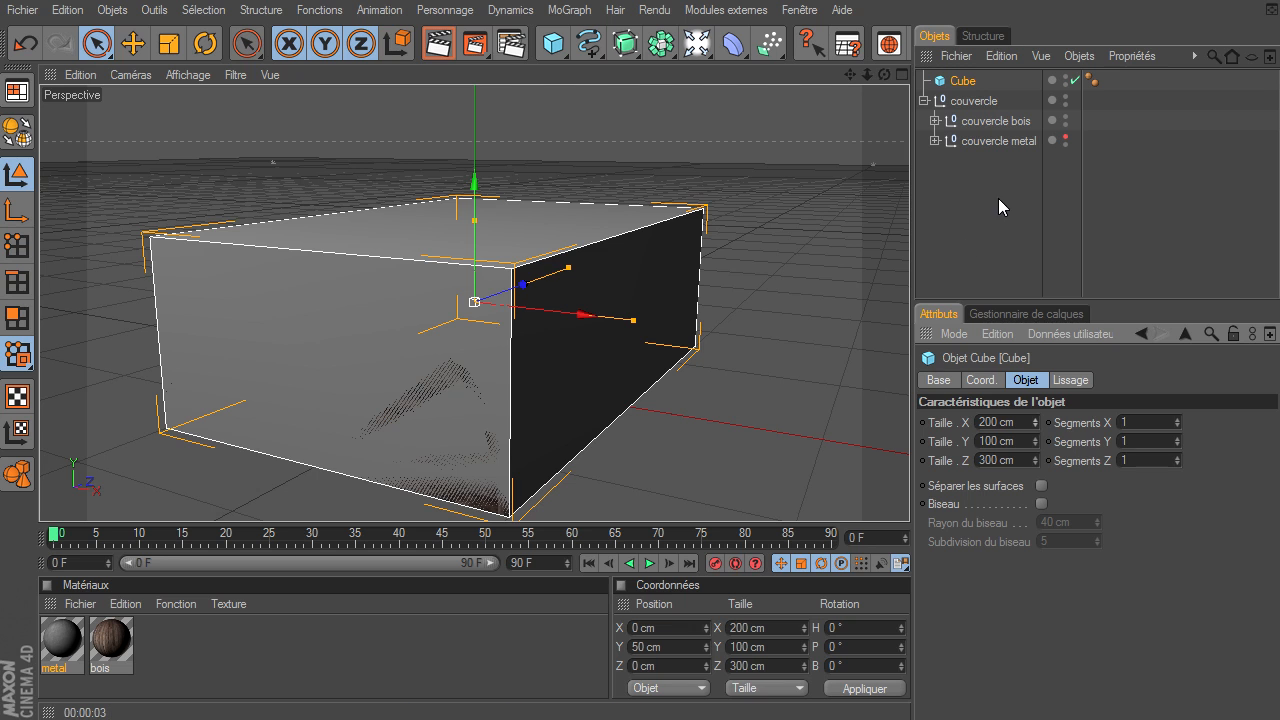
- Show the couvercle metal group again and raise the whole couvercle group along Y to just above the body cube
click(1065, 139)
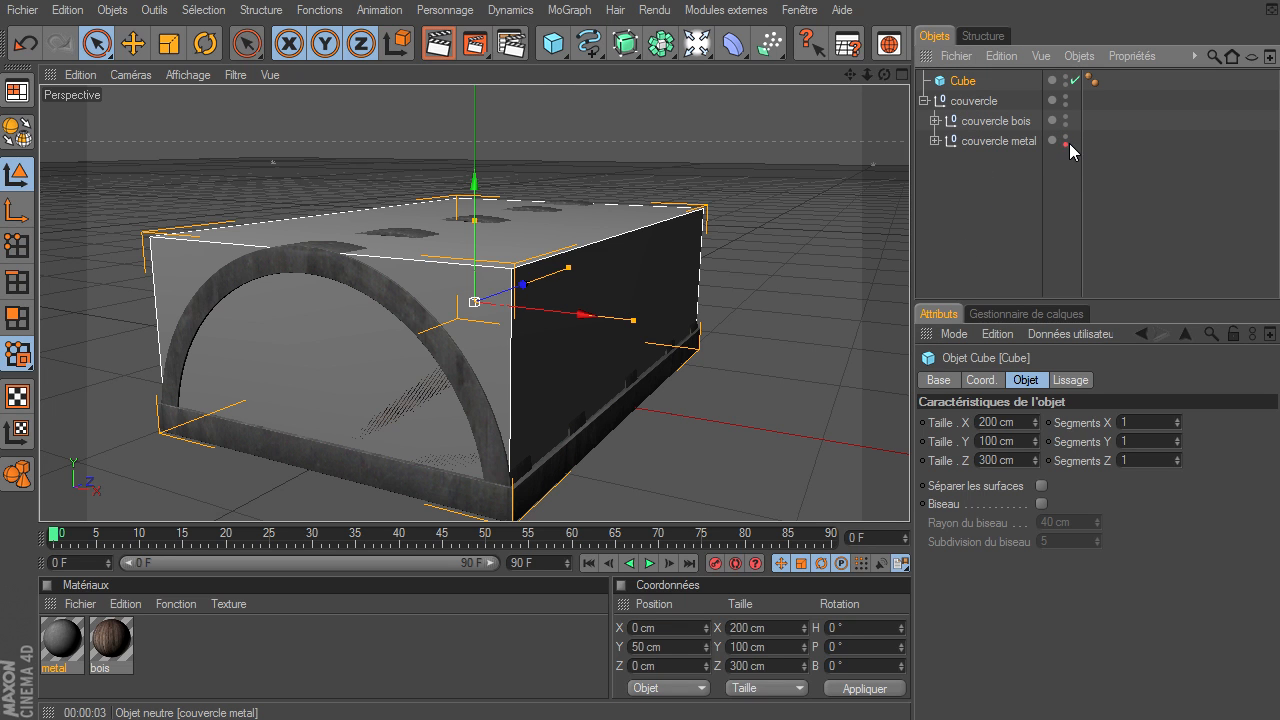
click(955, 102)
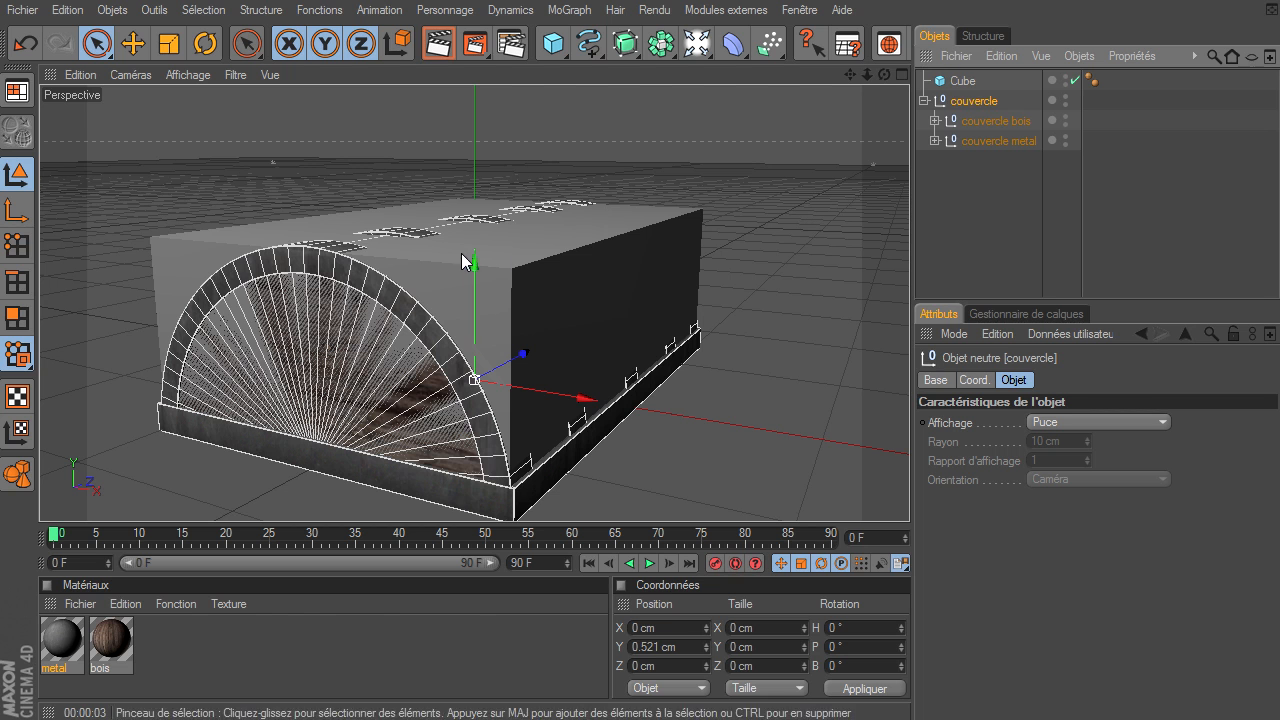
key(e)
drag(486, 258, 909, 495)
click(484, 391)
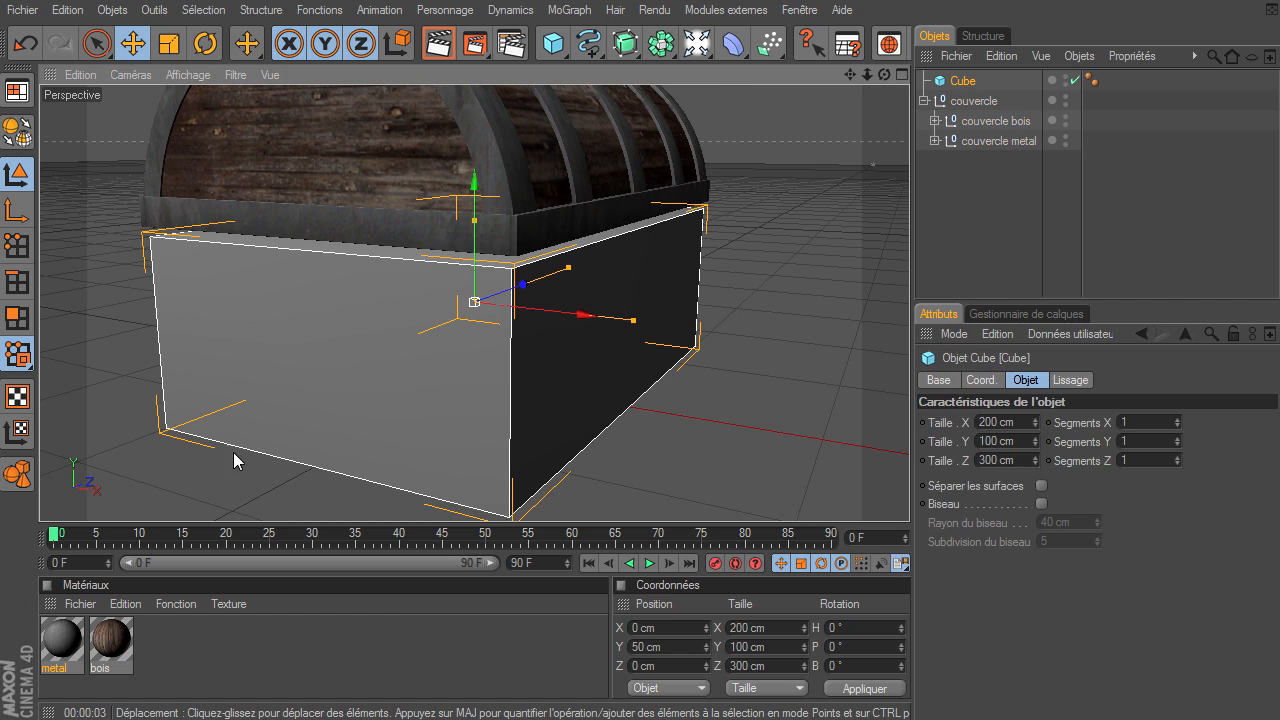
click(923, 100)
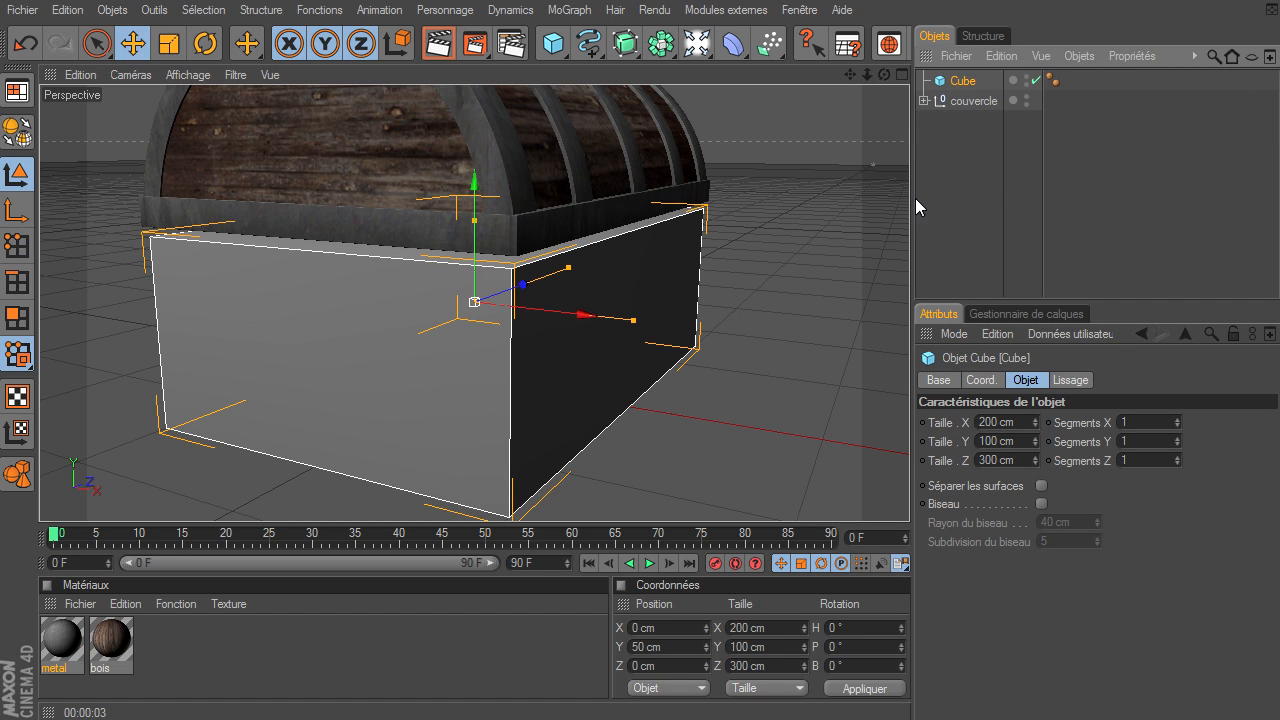
- Hide the couvercle group temporarily to examine the body cube from above, and restore its visibility
drag(884, 76, 776, 251)
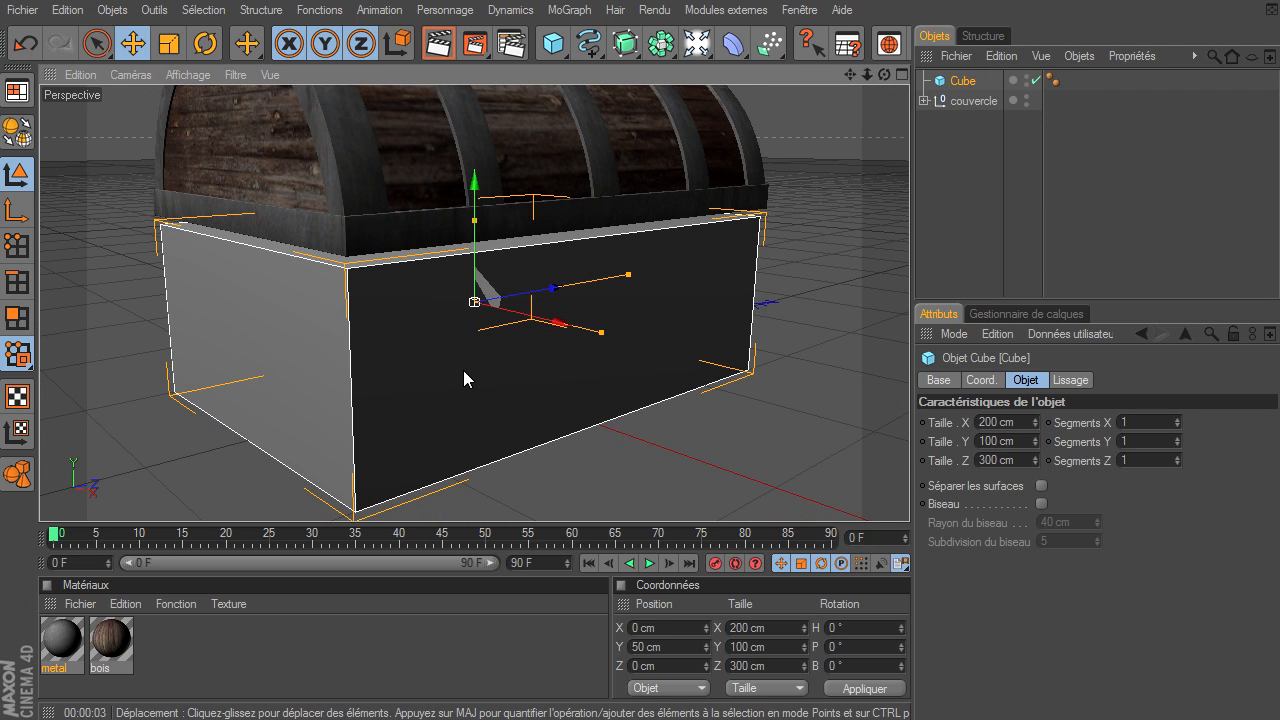
click(1025, 96)
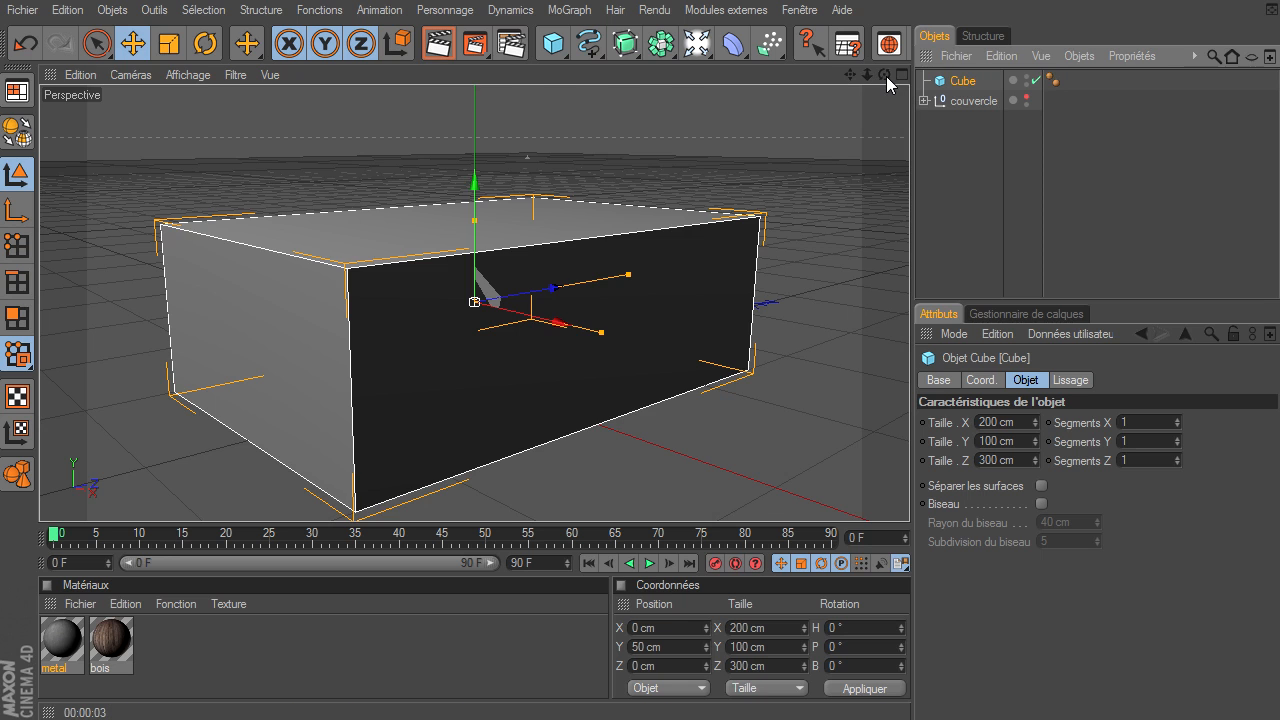
drag(886, 76, 910, 502)
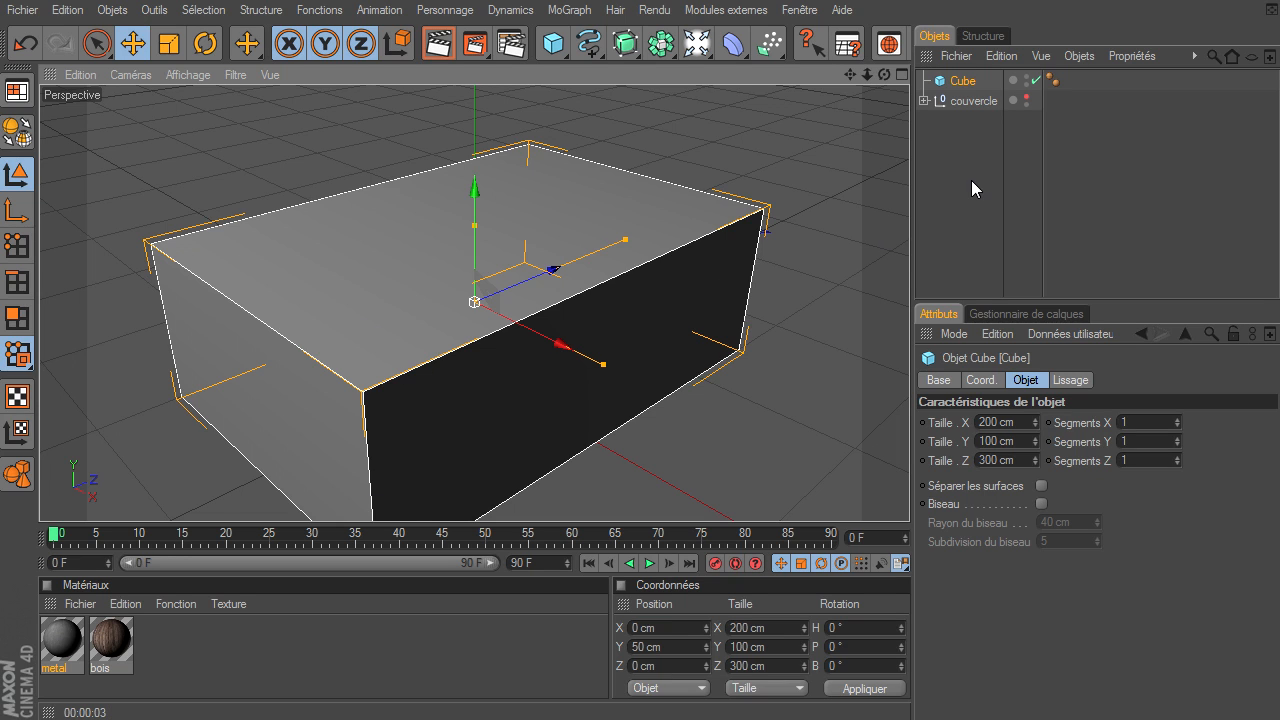
click(1026, 98)
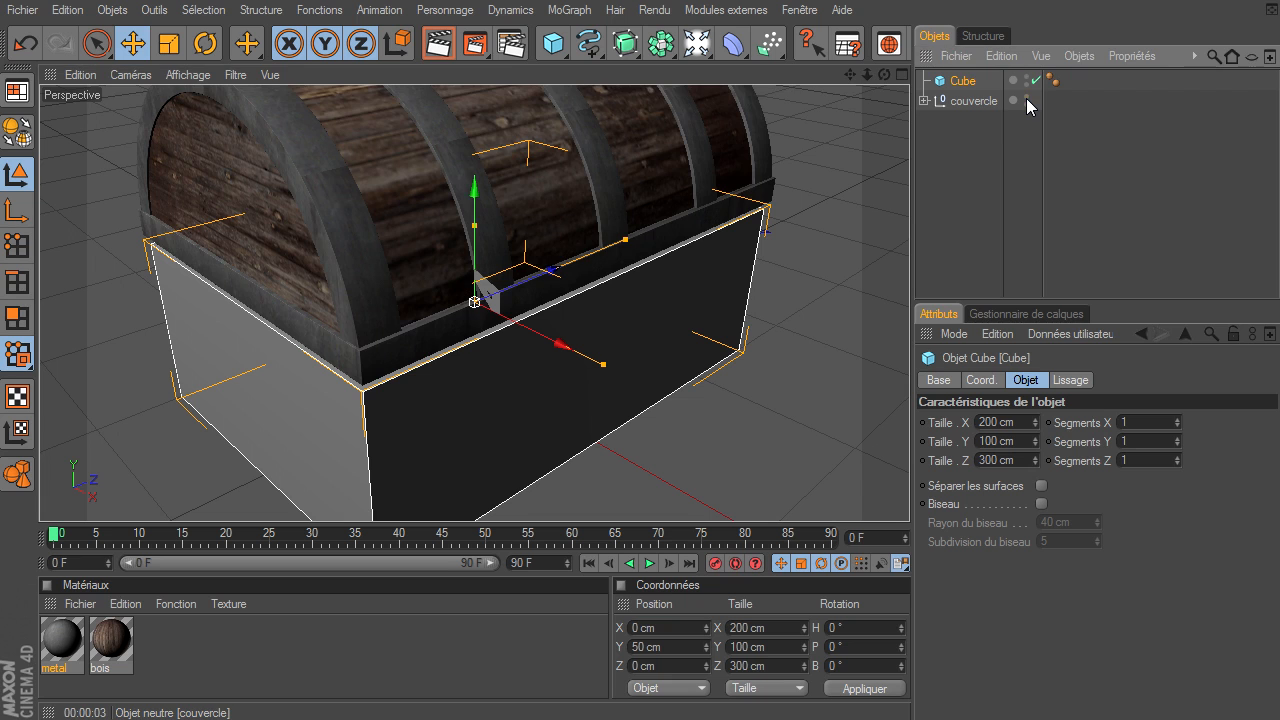
- Duplicate the lid's metal base frame from couvercle metal as a separate object outside the couvercle group
alt+drag(867, 197, 719, 117)
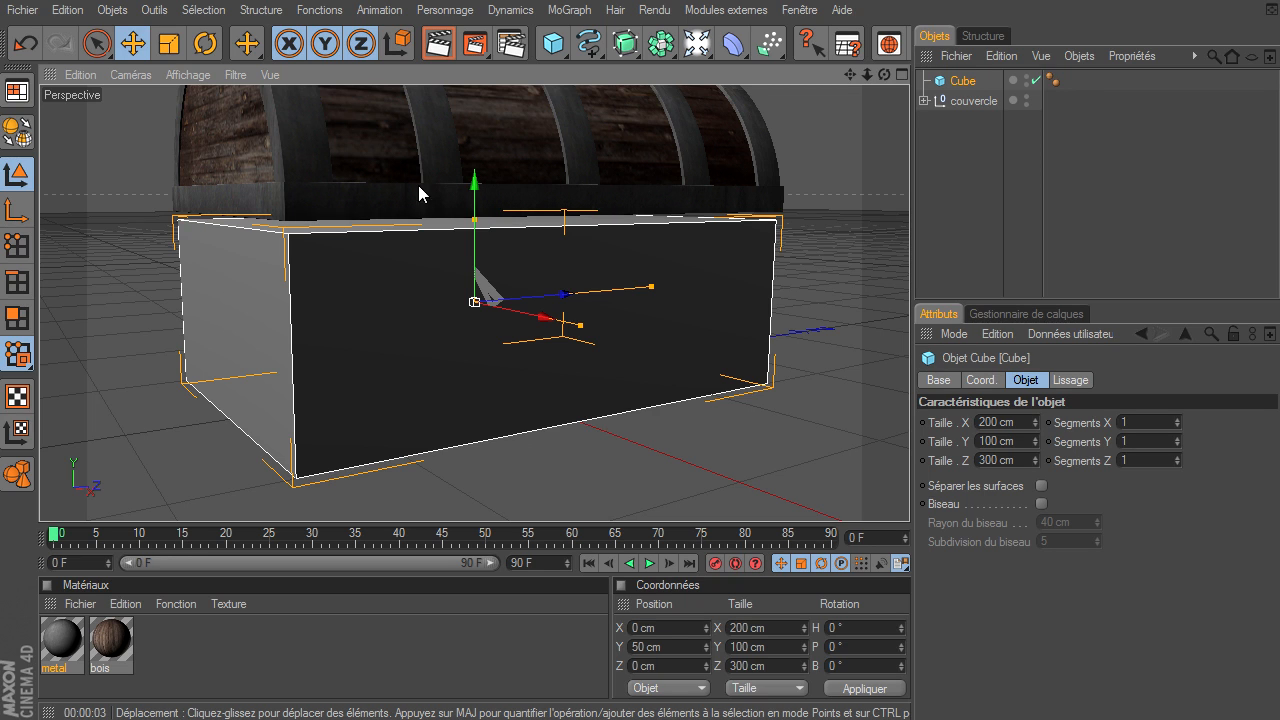
click(243, 206)
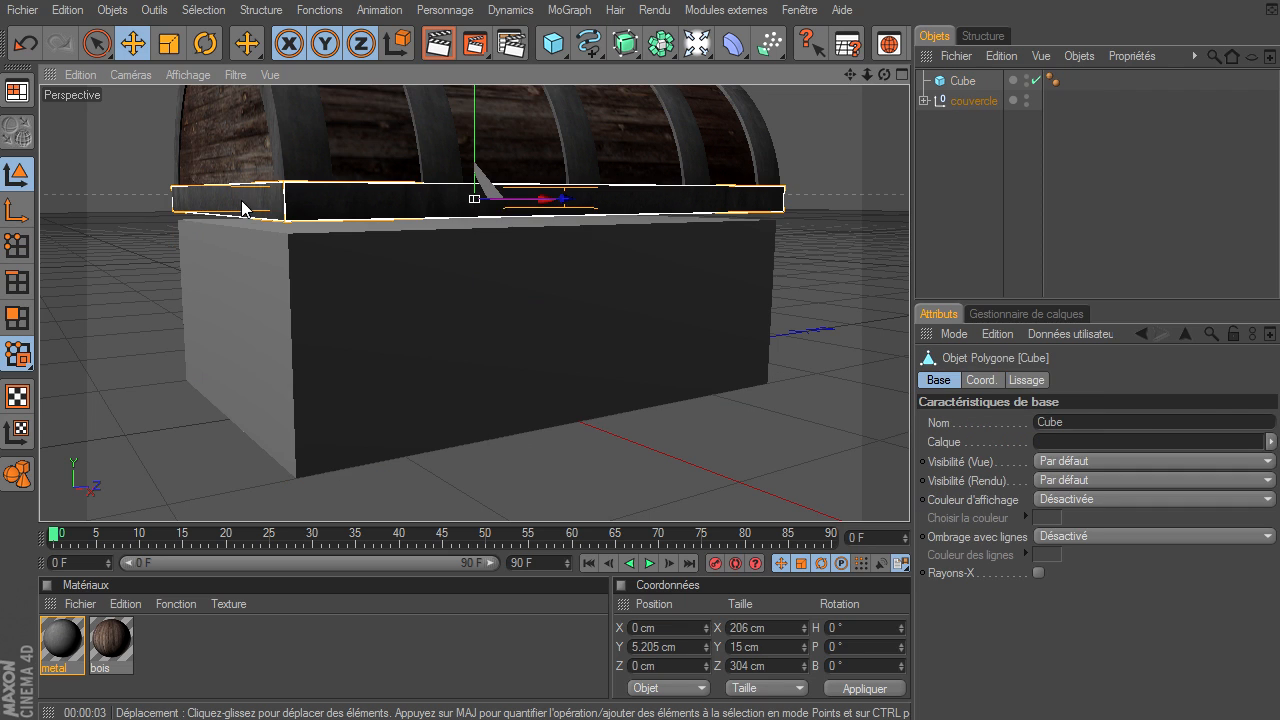
click(925, 101)
click(935, 141)
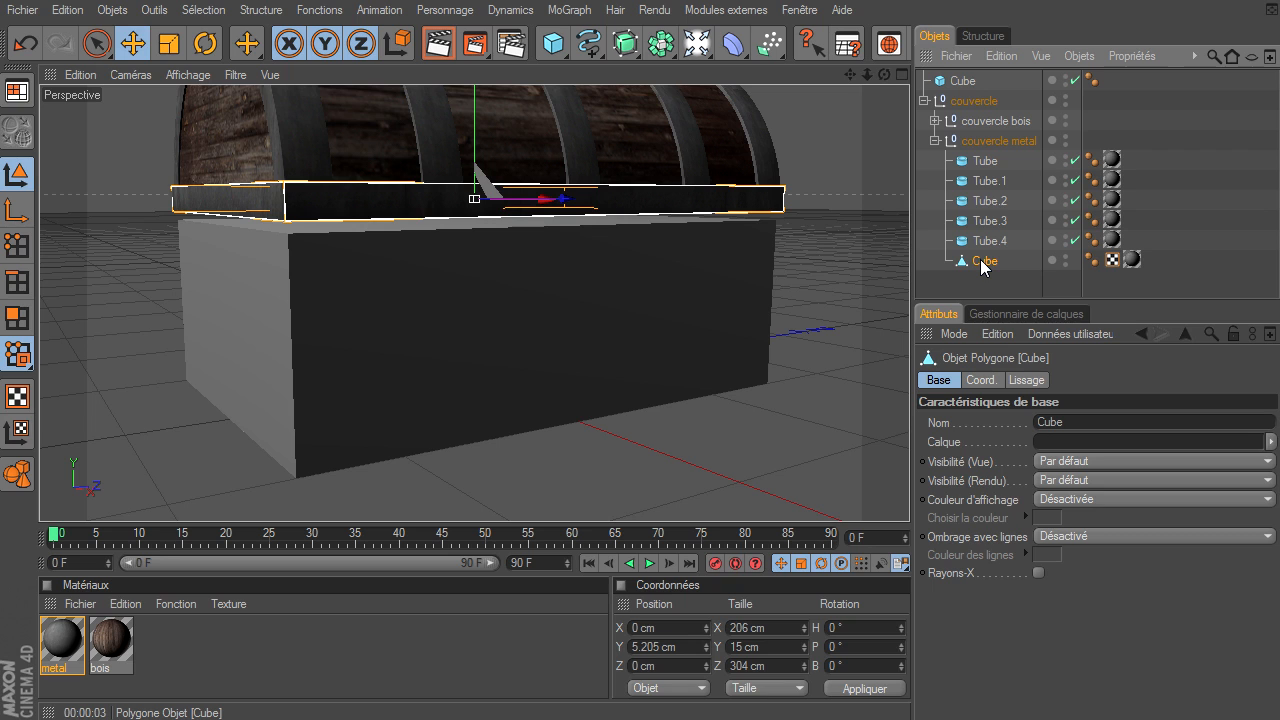
ctrl+drag(983, 286, 983, 286)
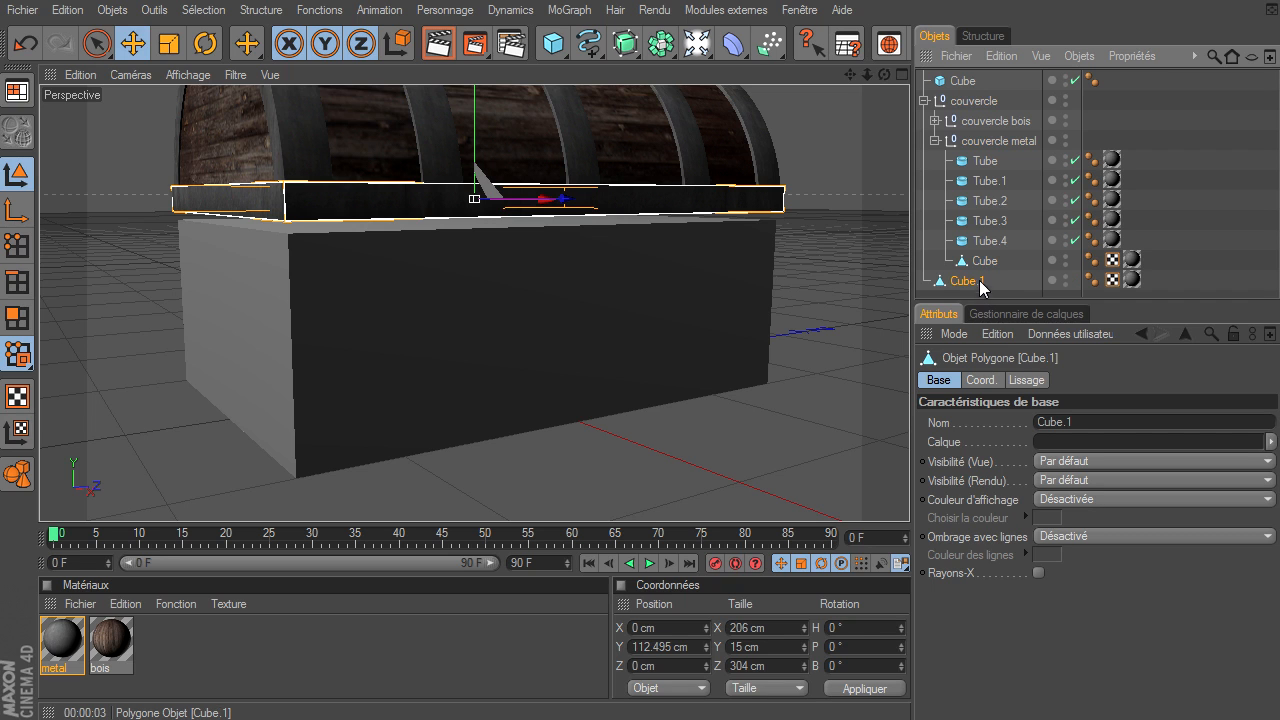
click(924, 101)
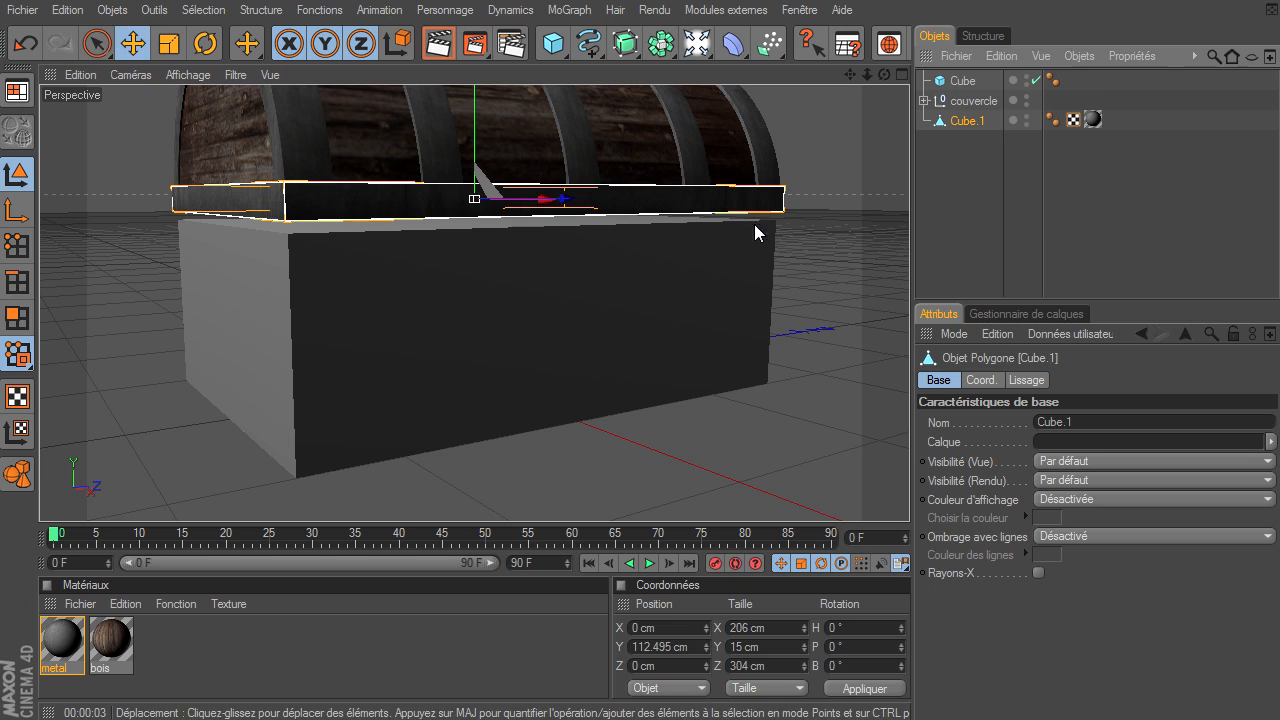
- Lower the duplicated metal frame along Y to the base of the body cube, at about 6.2 cm
click(901, 76)
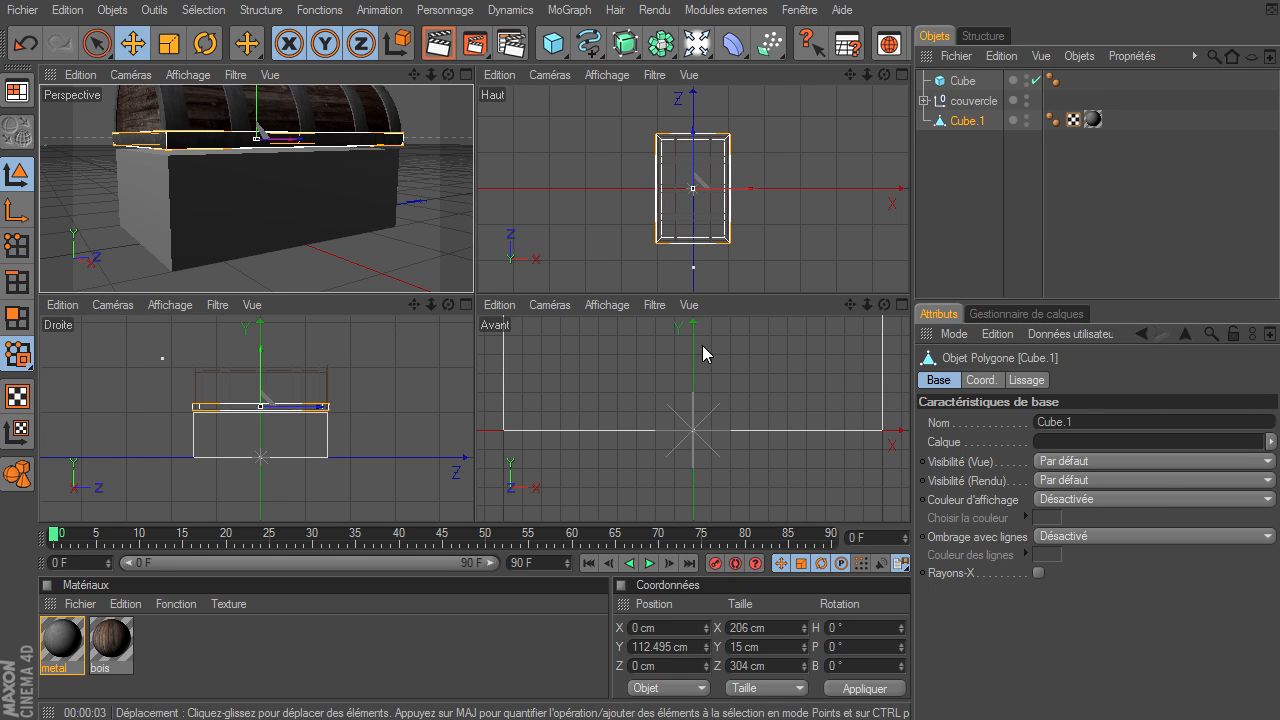
click(468, 305)
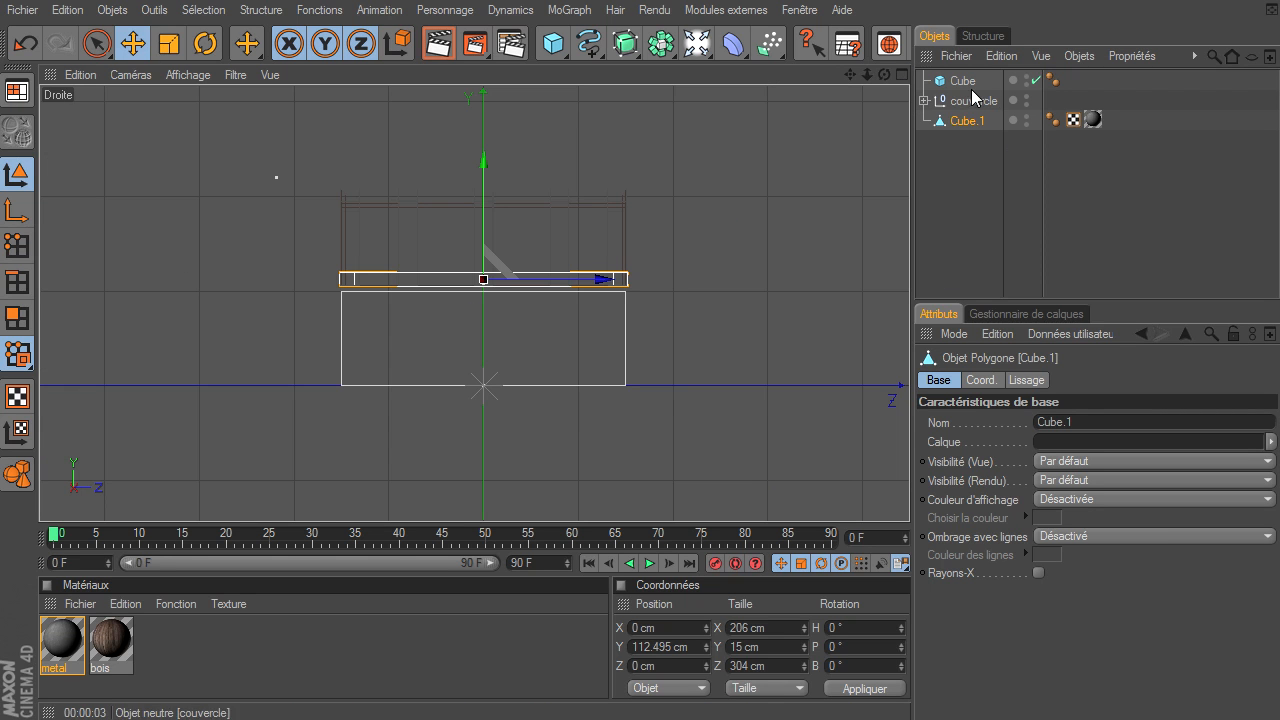
drag(867, 76, 653, 118)
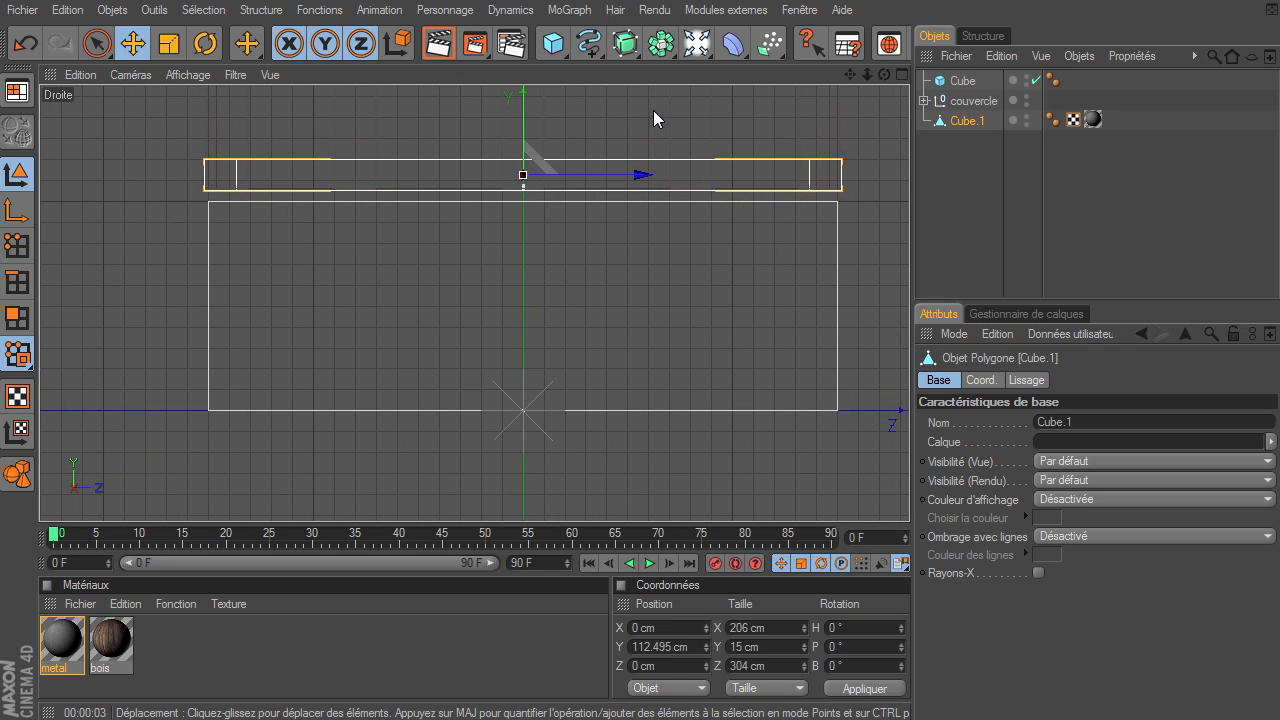
mouse_move(526, 103)
mouse_down()
mouse_move(911, 508)
mouse_move(526, 101)
mouse_up()
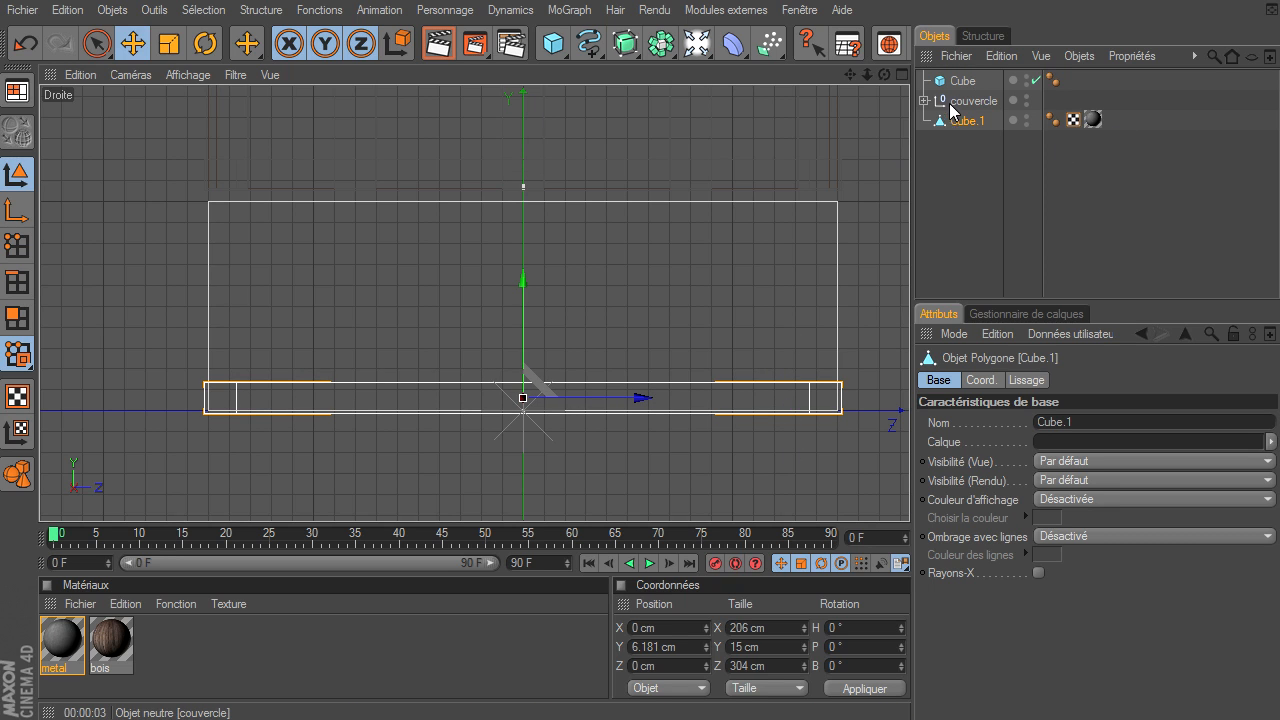
- Duplicate the base frame and raise the copy along Y to the body cube's upper edge, at about 93.9 cm
ctrl+drag(955, 122, 935, 179)
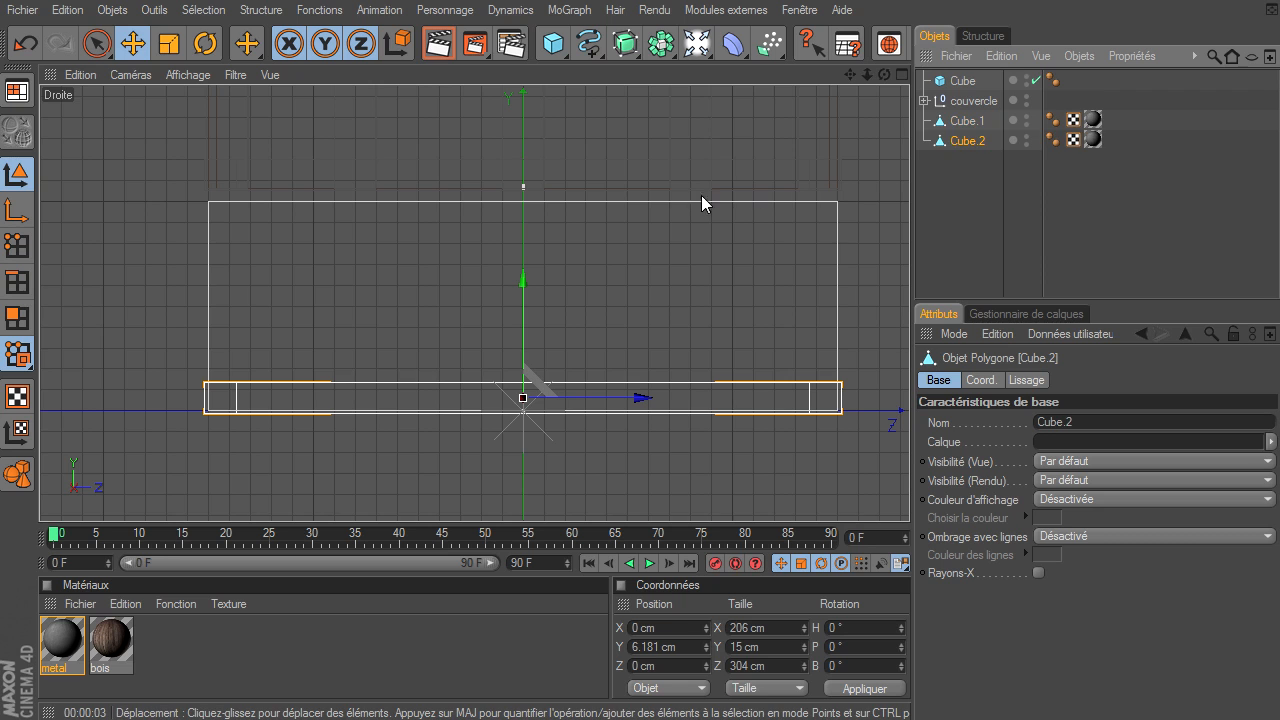
drag(514, 284, 514, 102)
drag(909, 495, 522, 284)
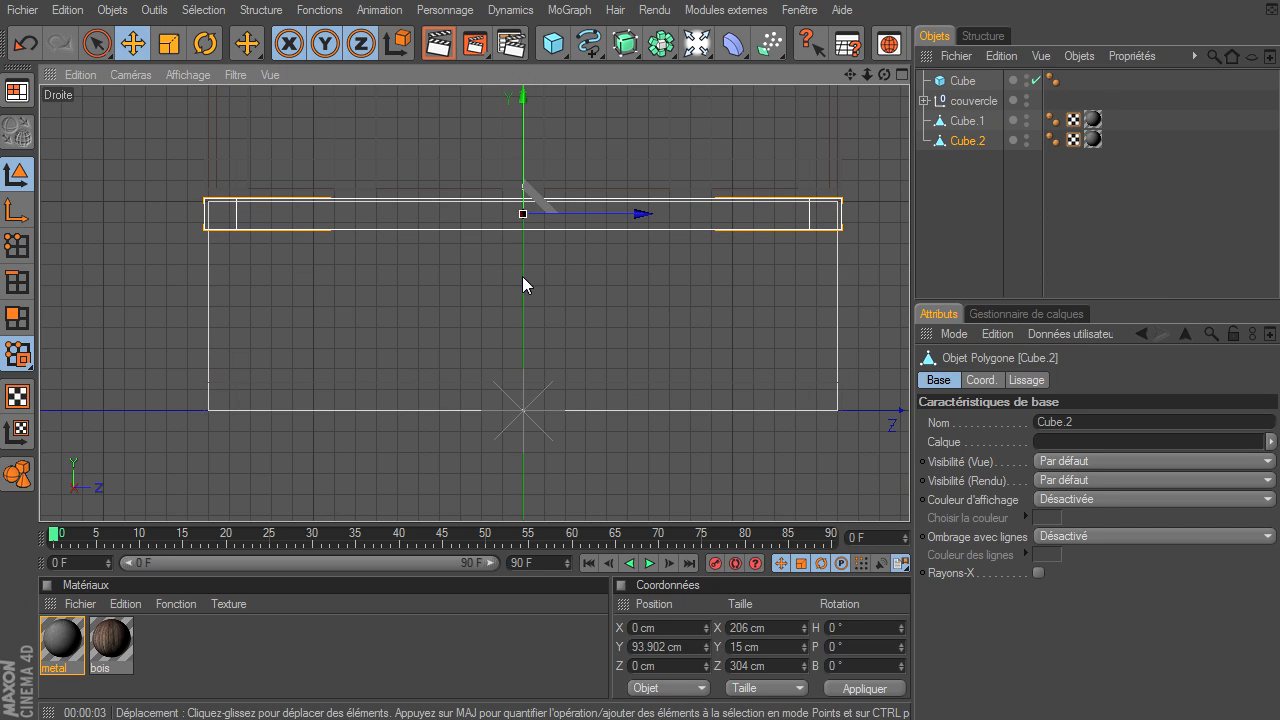
click(964, 226)
- Hide the couvercle group in the perspective view to expose the body cube's top face
click(902, 75)
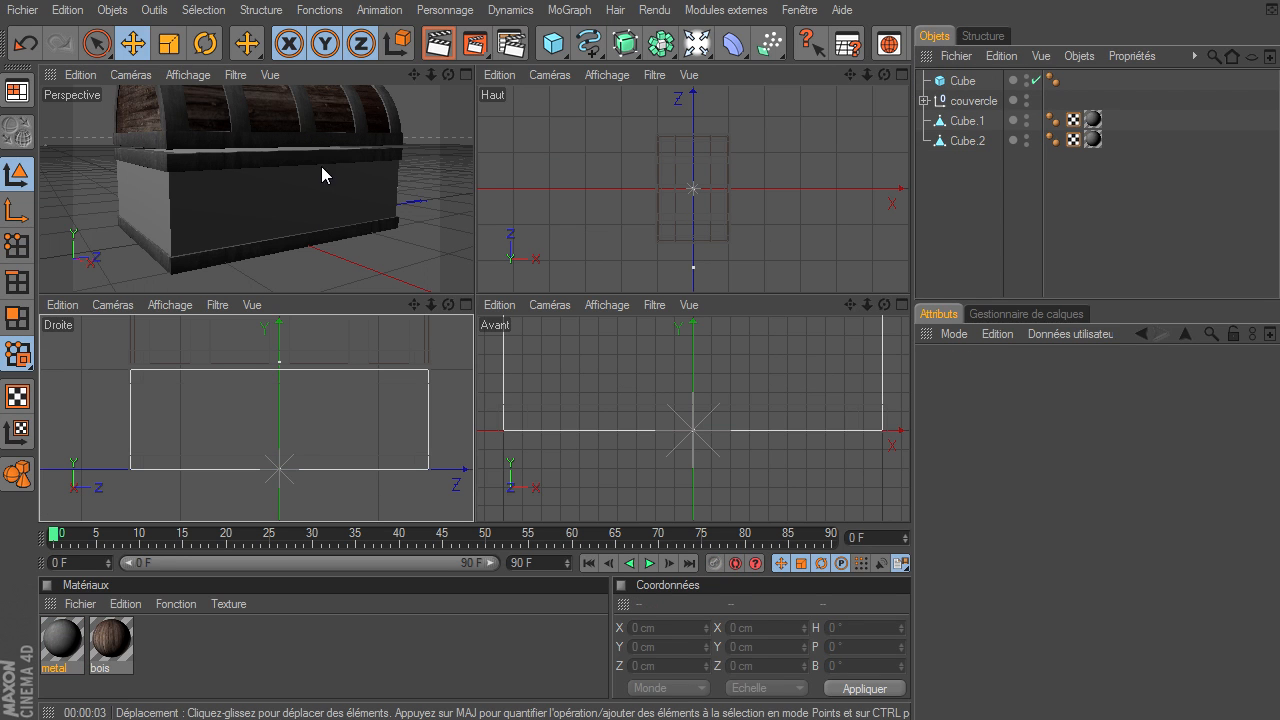
click(466, 74)
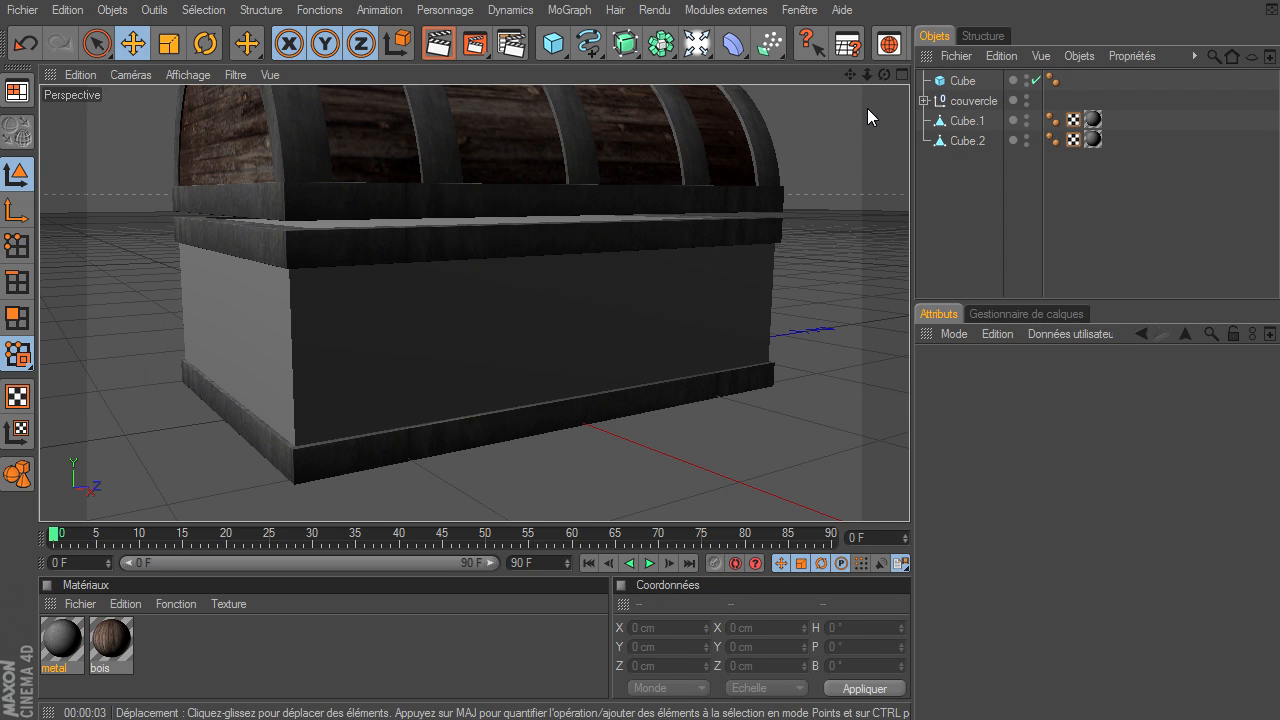
drag(883, 74, 940, 98)
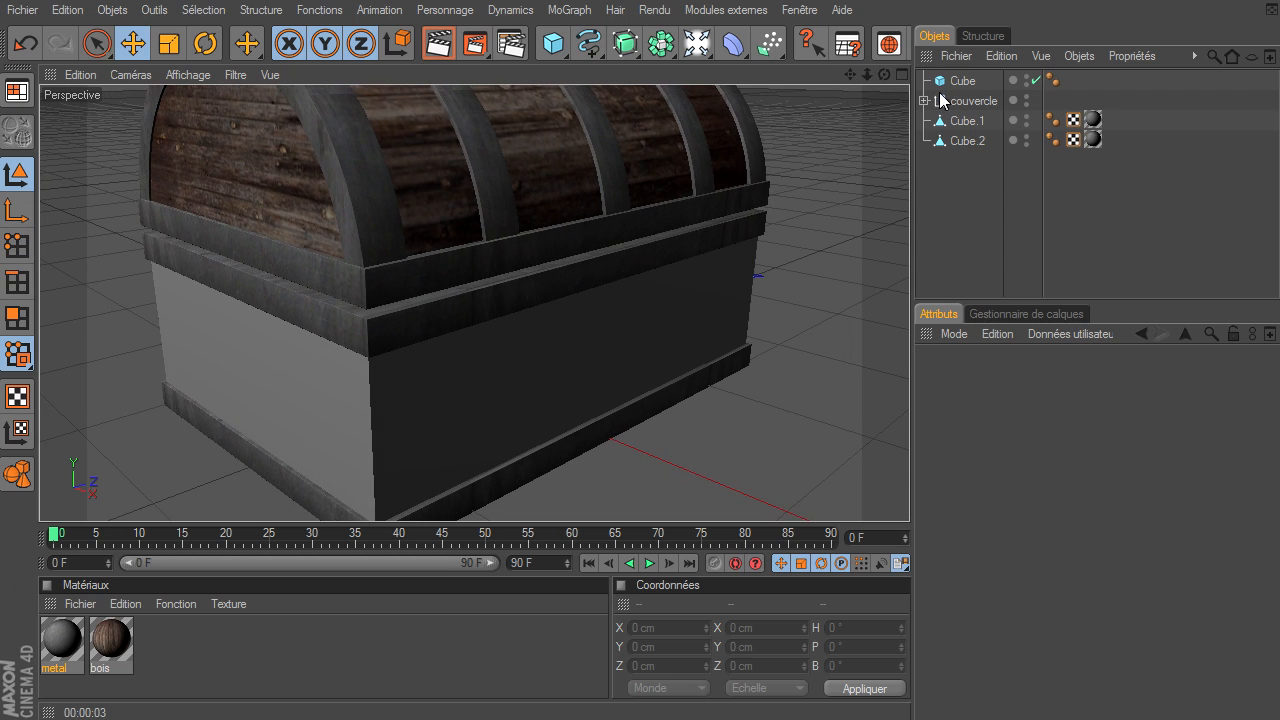
double_click(1026, 96)
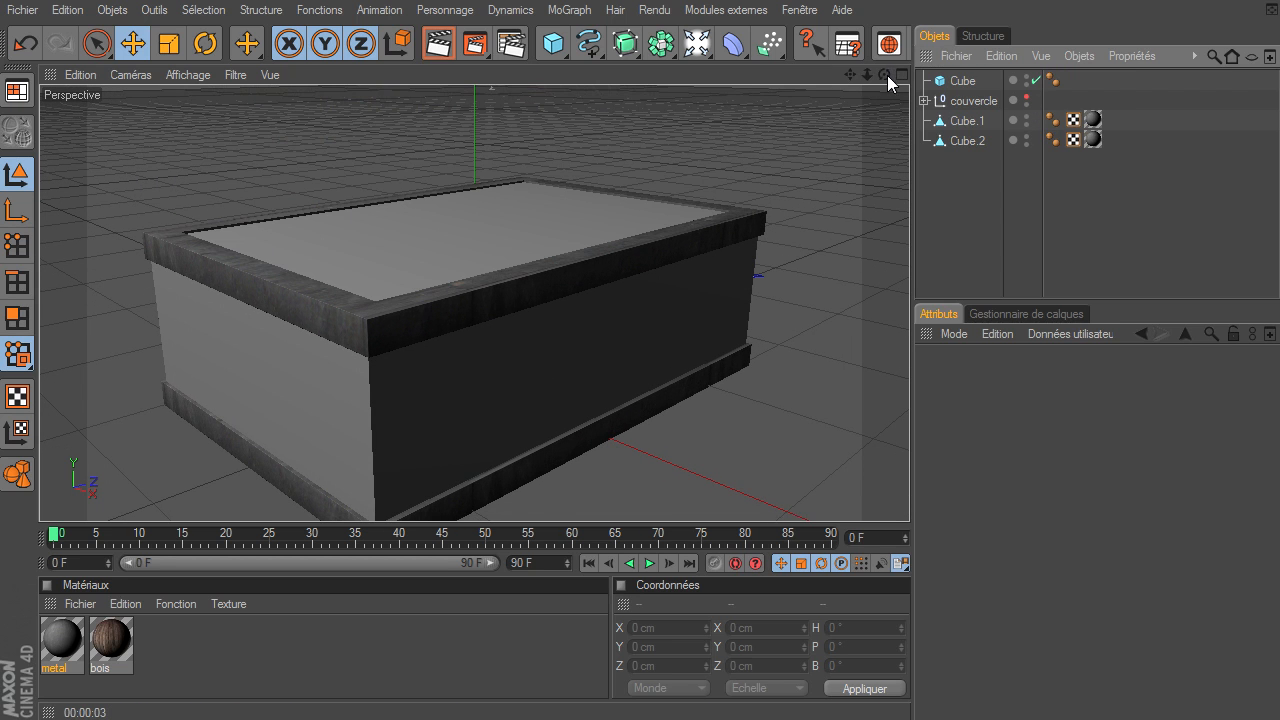
drag(885, 75, 909, 495)
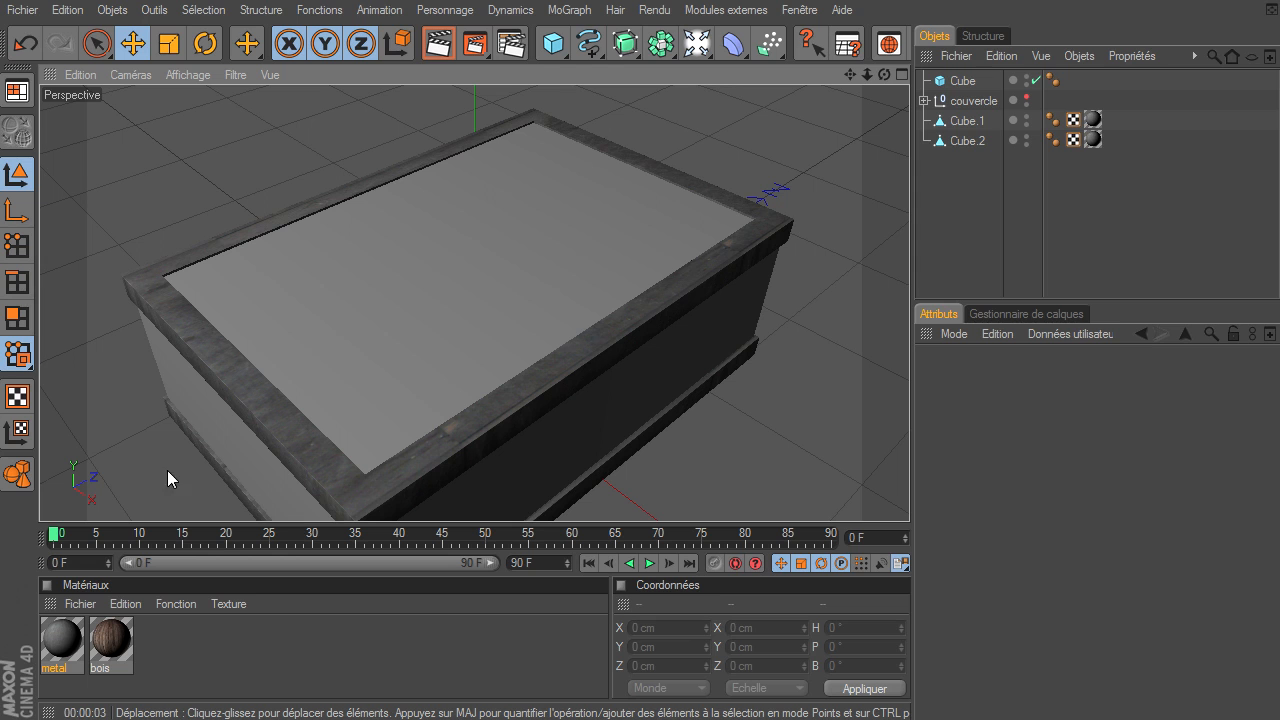
- Convert the body cube into an editable polygon object
click(962, 81)
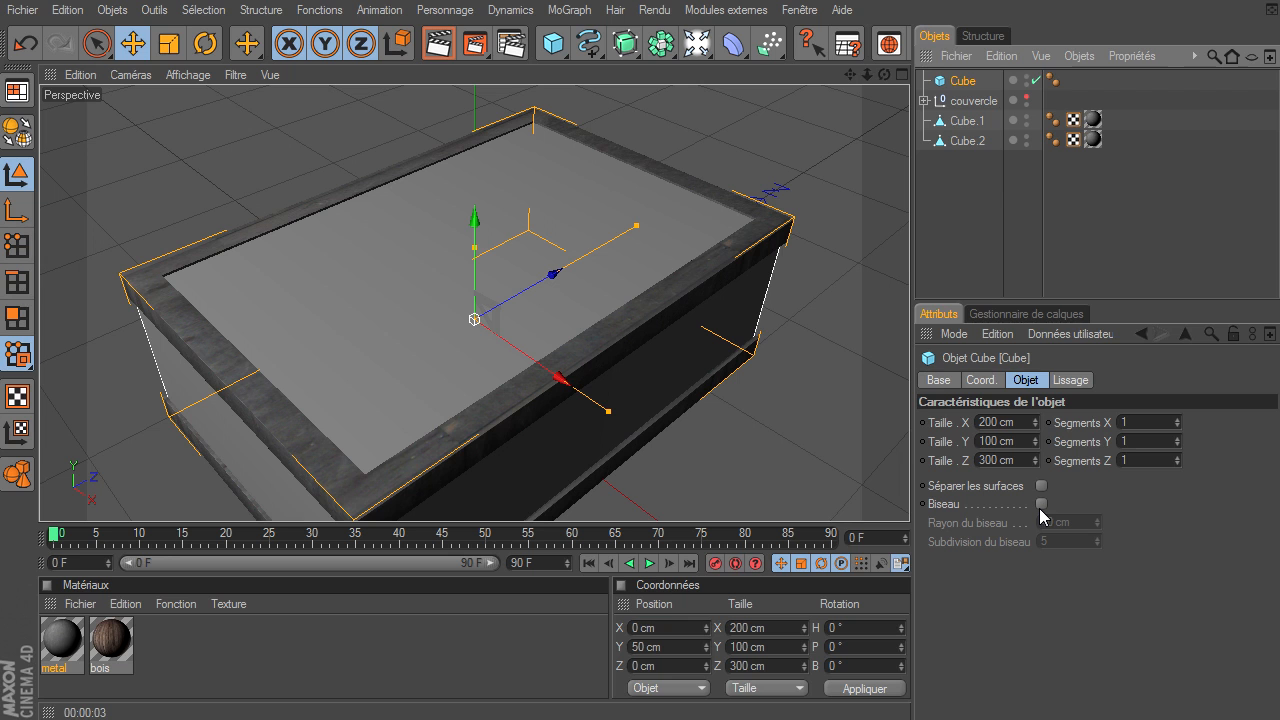
click(16, 130)
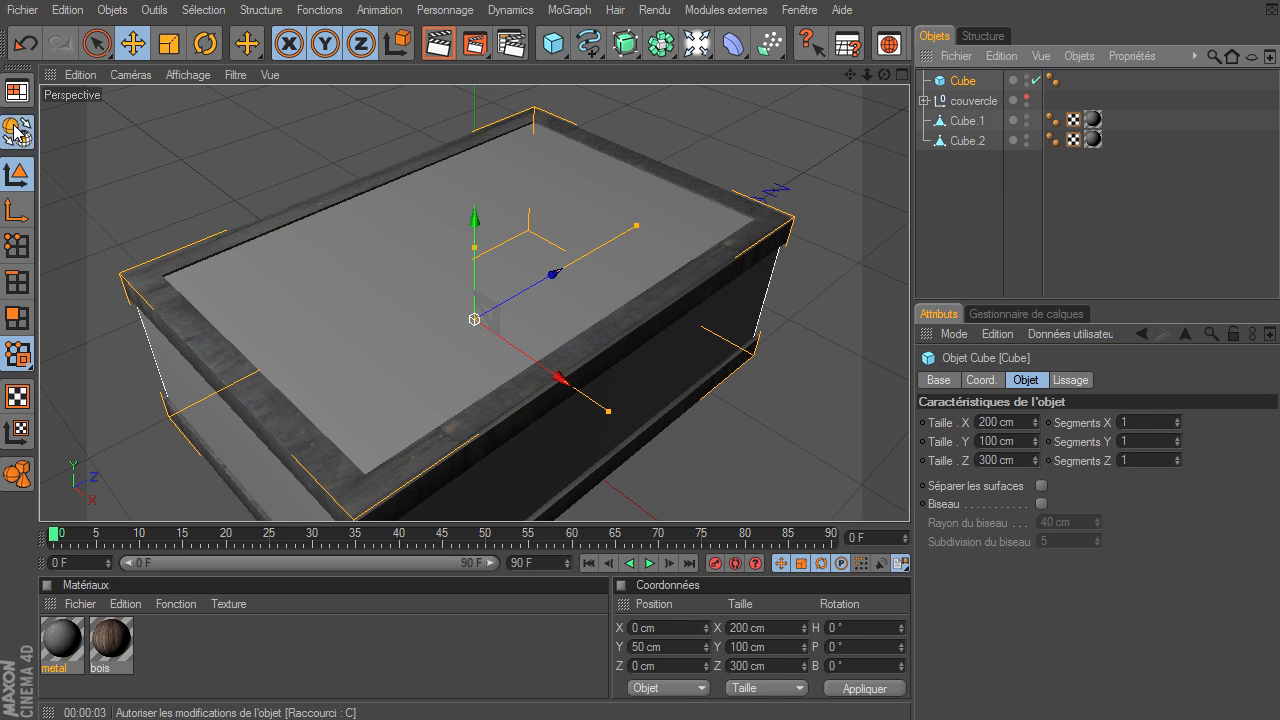
drag(867, 74, 503, 154)
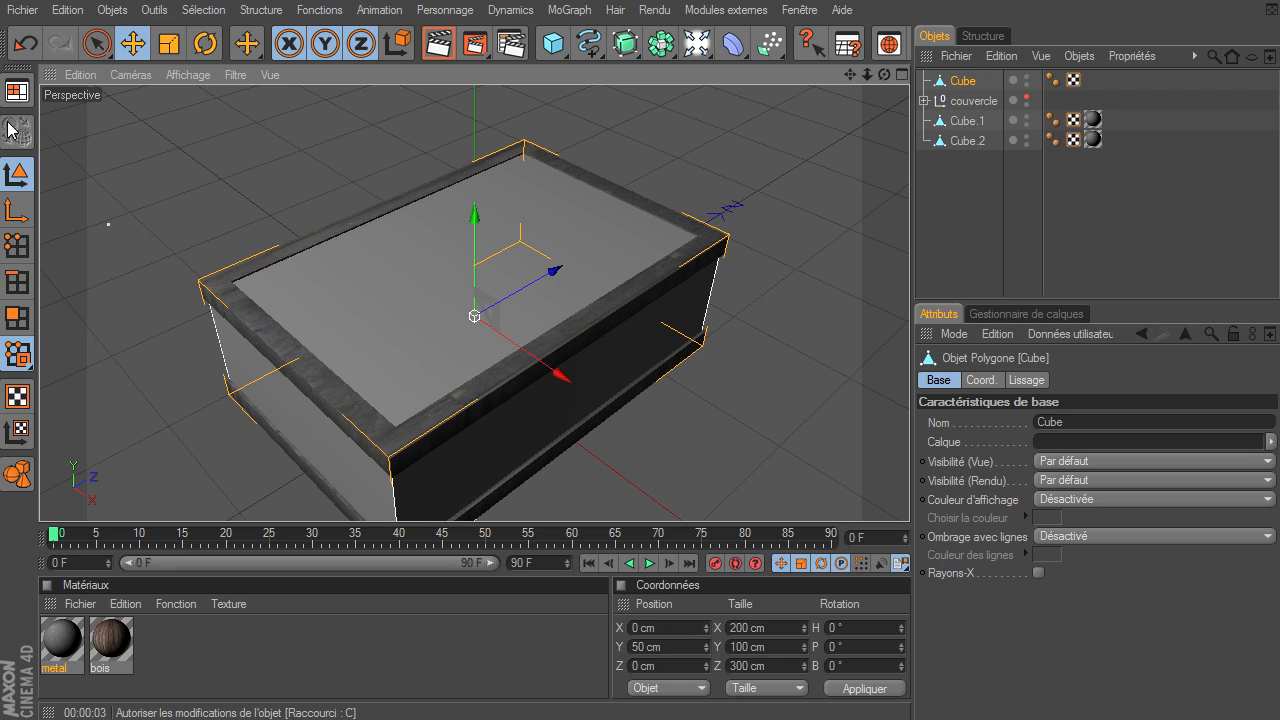
- Select the body cube's top polygon and inset it with Extrusion interne by about 9.8 cm
click(14, 320)
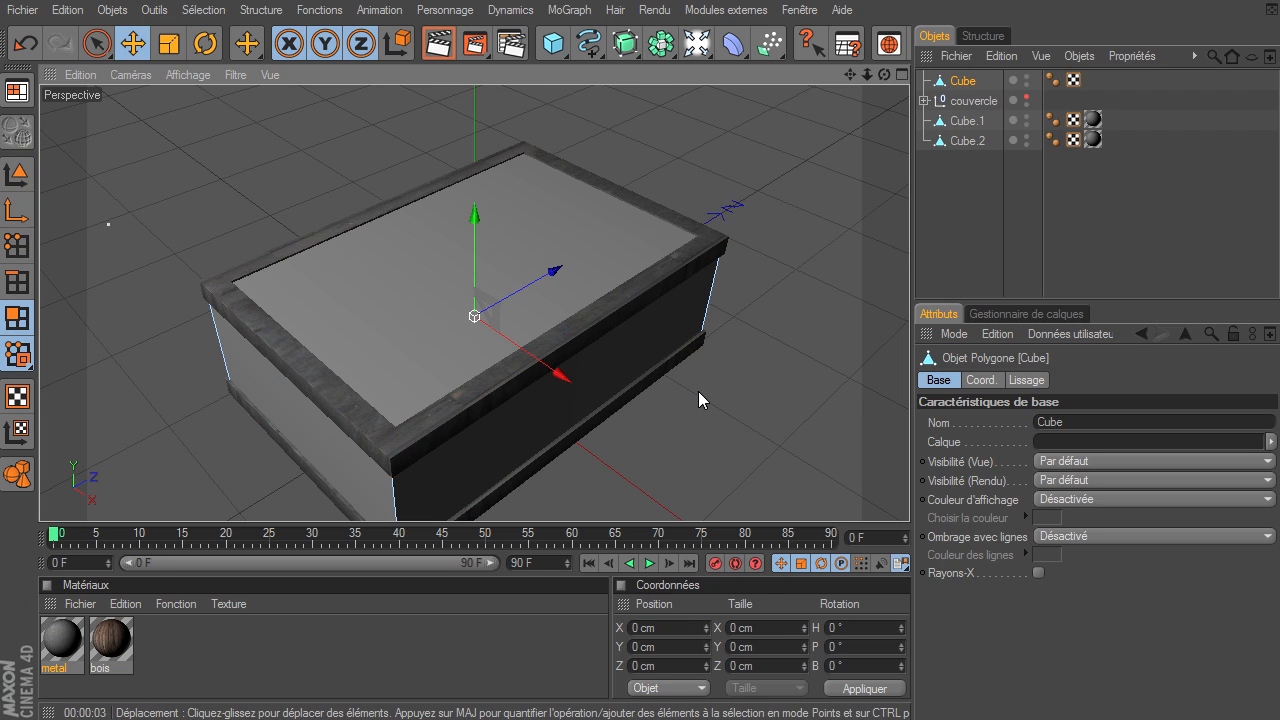
click(97, 44)
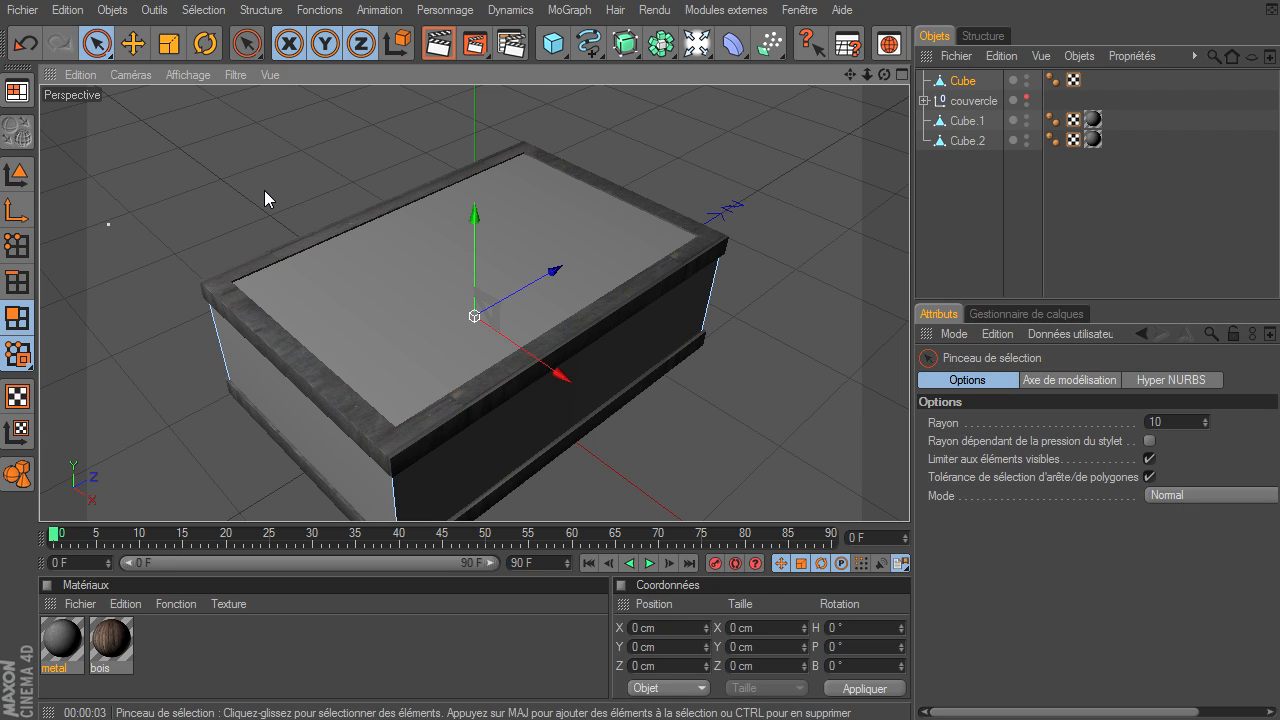
click(378, 264)
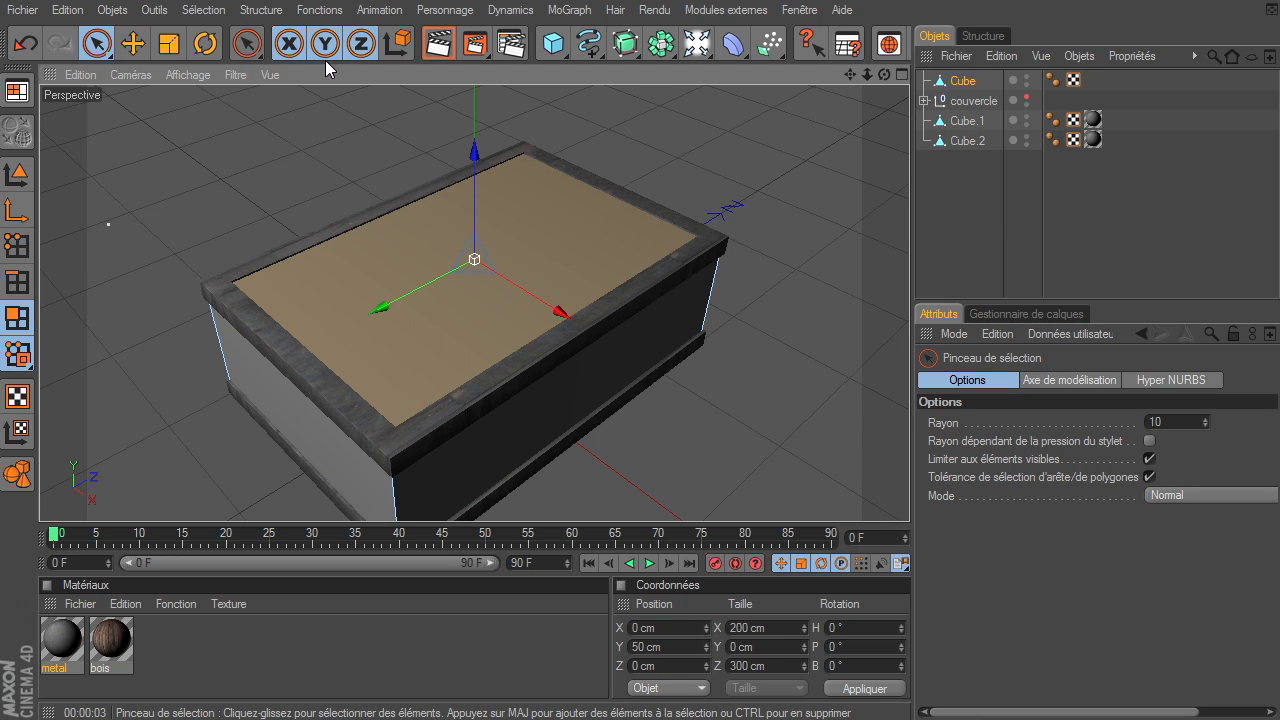
click(262, 10)
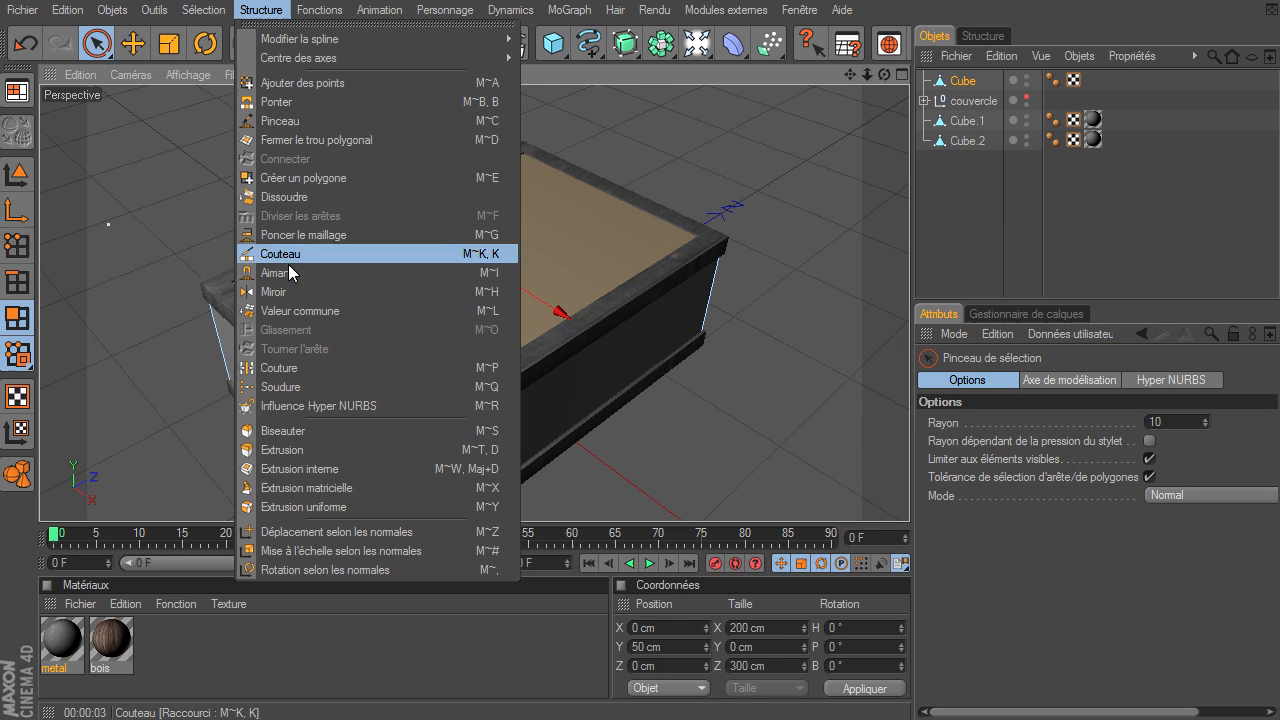
click(279, 470)
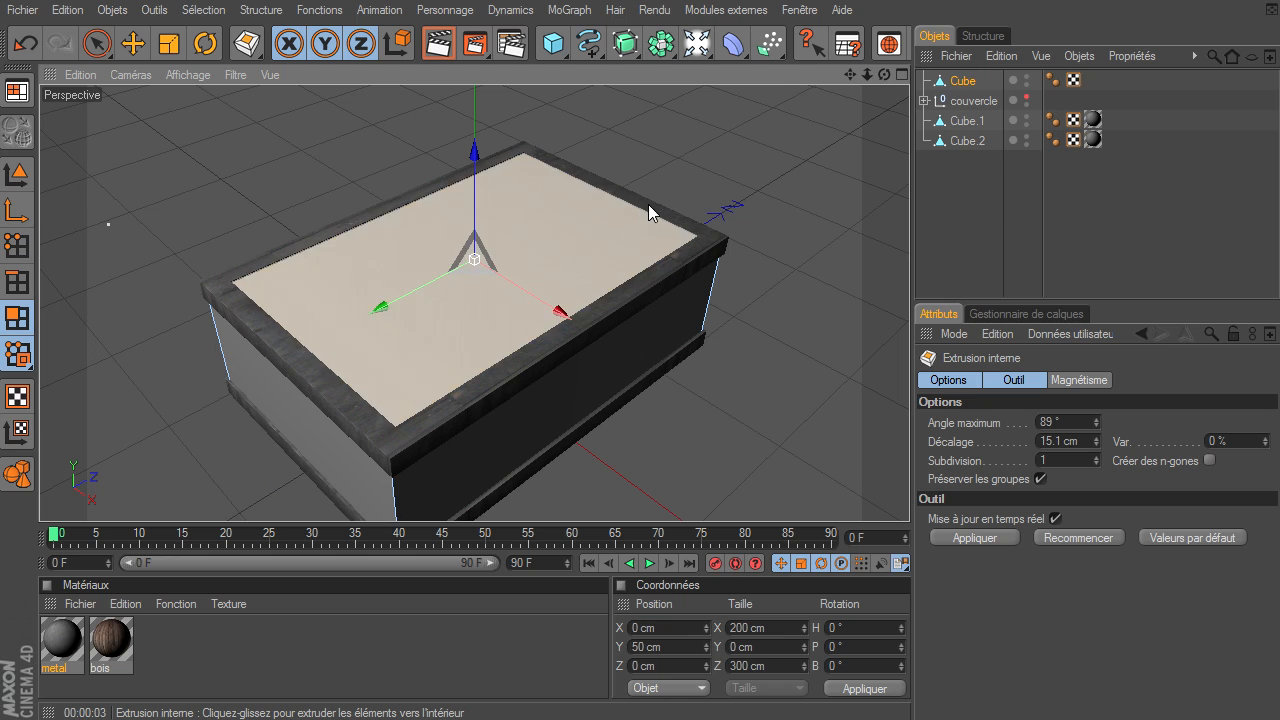
drag(695, 172, 909, 495)
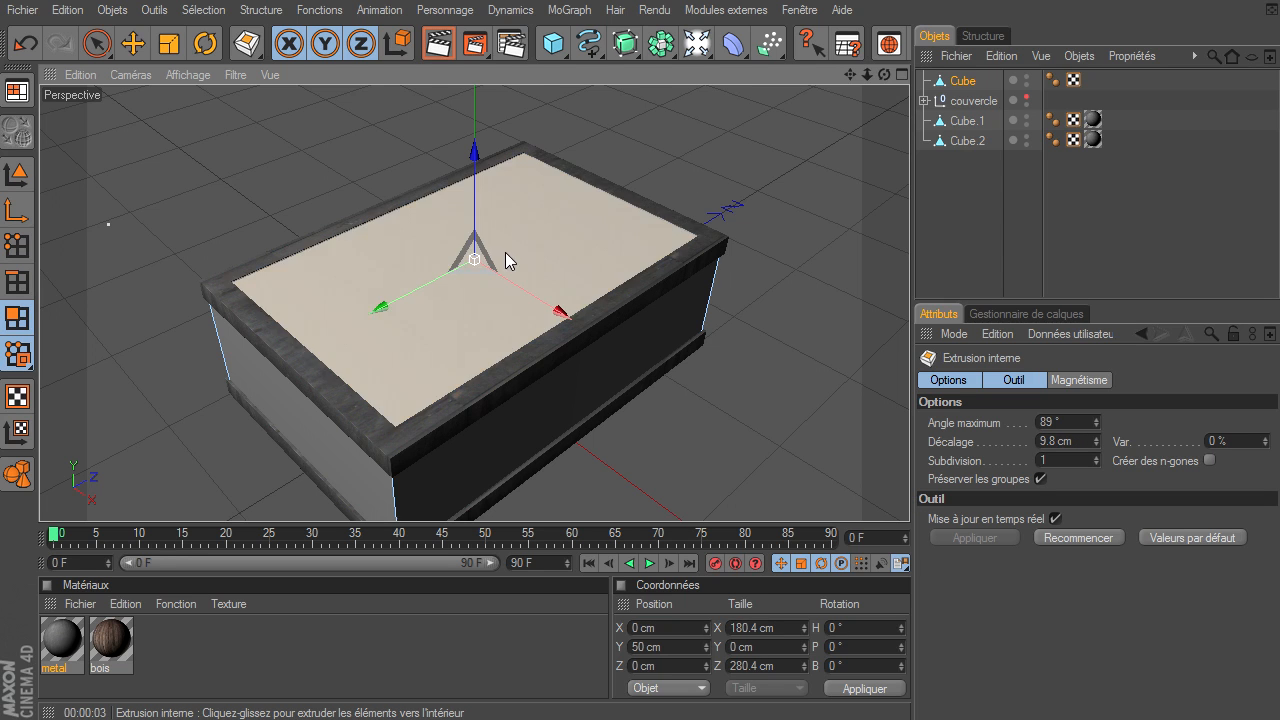
- Activate the Extrusion tool and turn on X-ray display for the body cube
click(262, 10)
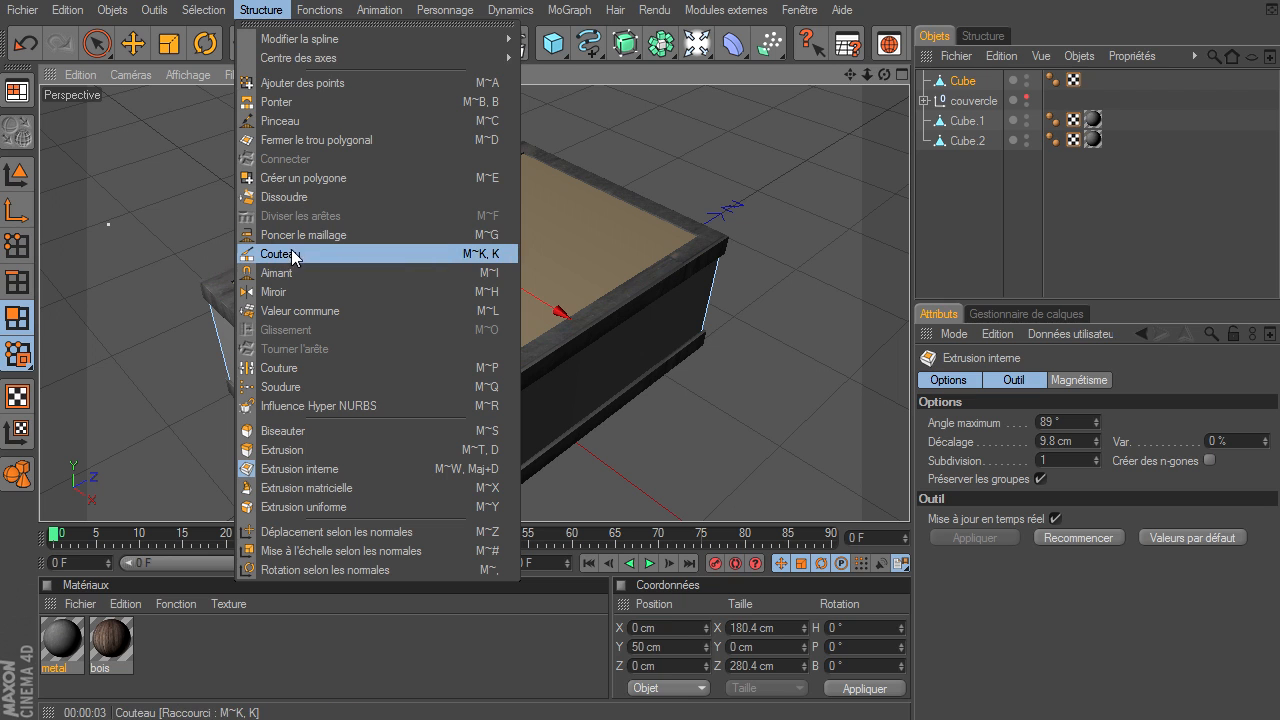
click(286, 449)
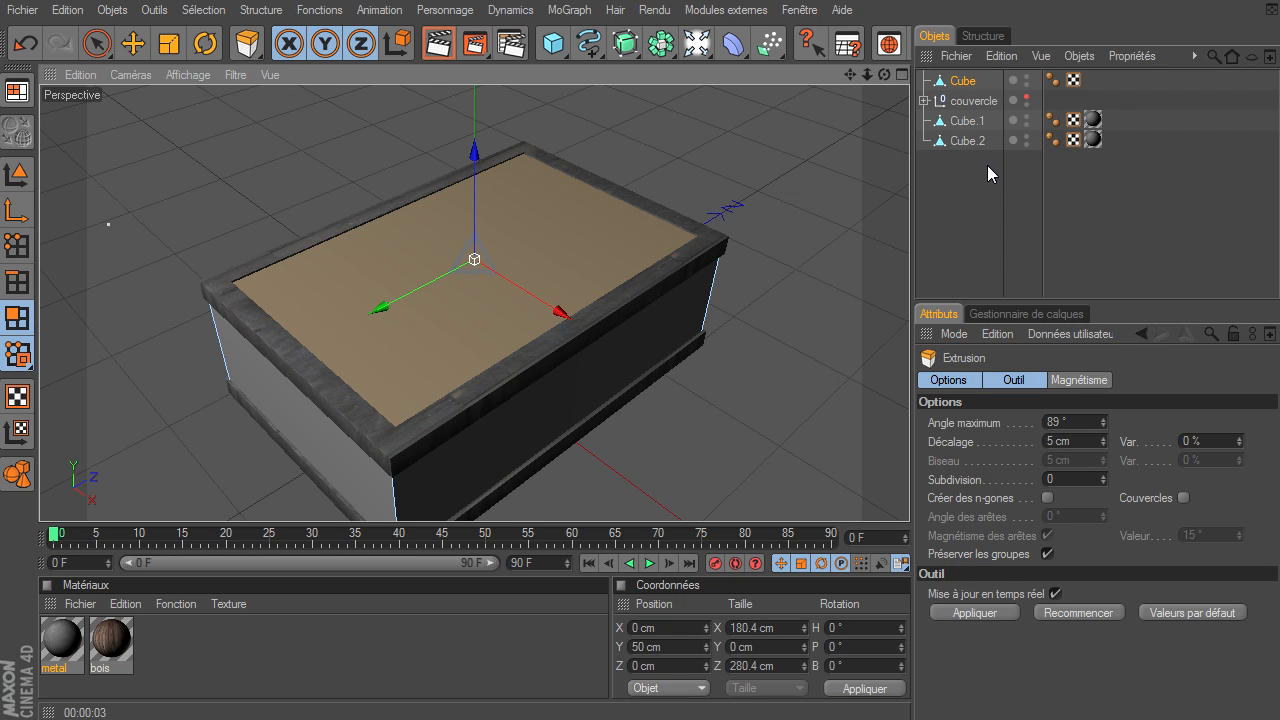
click(965, 88)
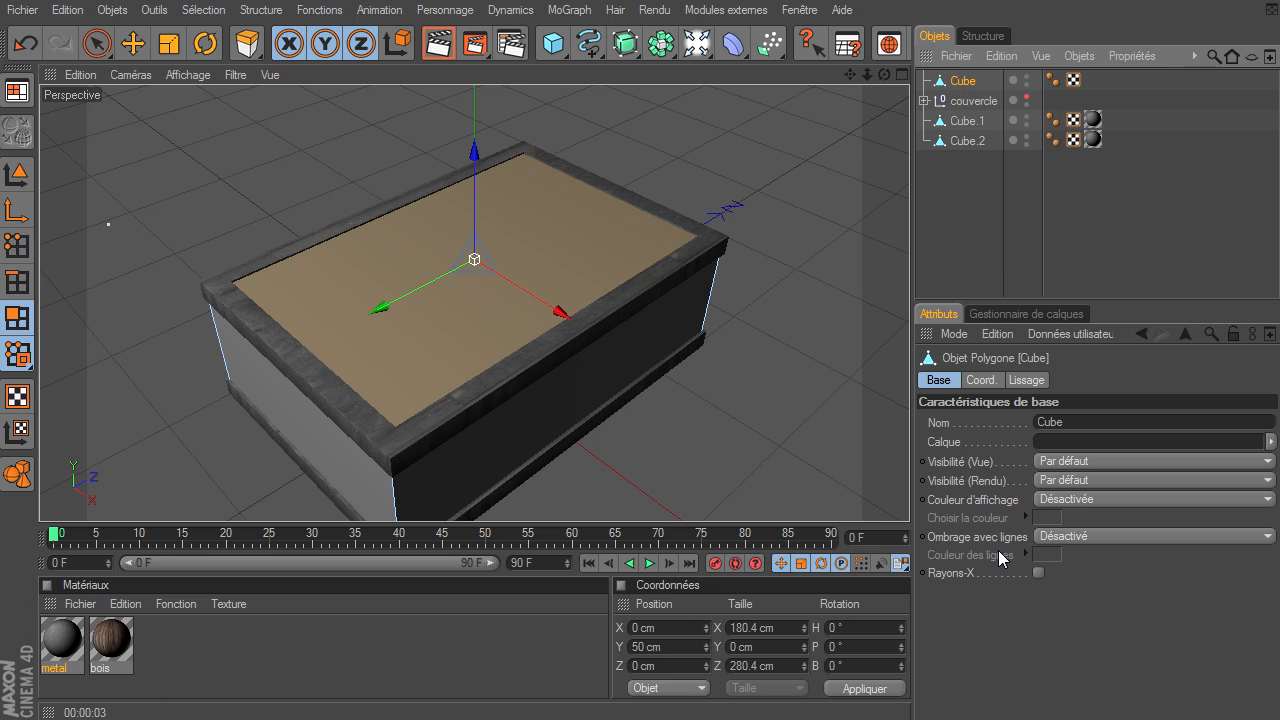
click(1037, 573)
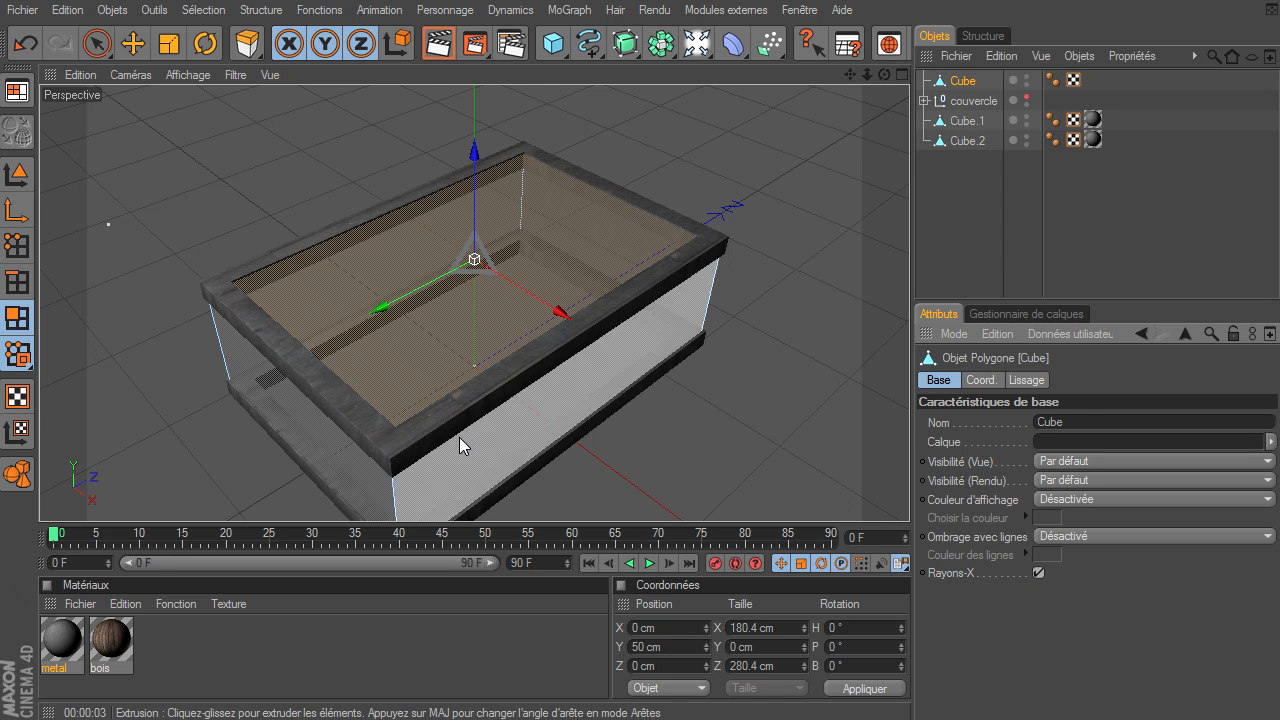
drag(884, 76, 878, 48)
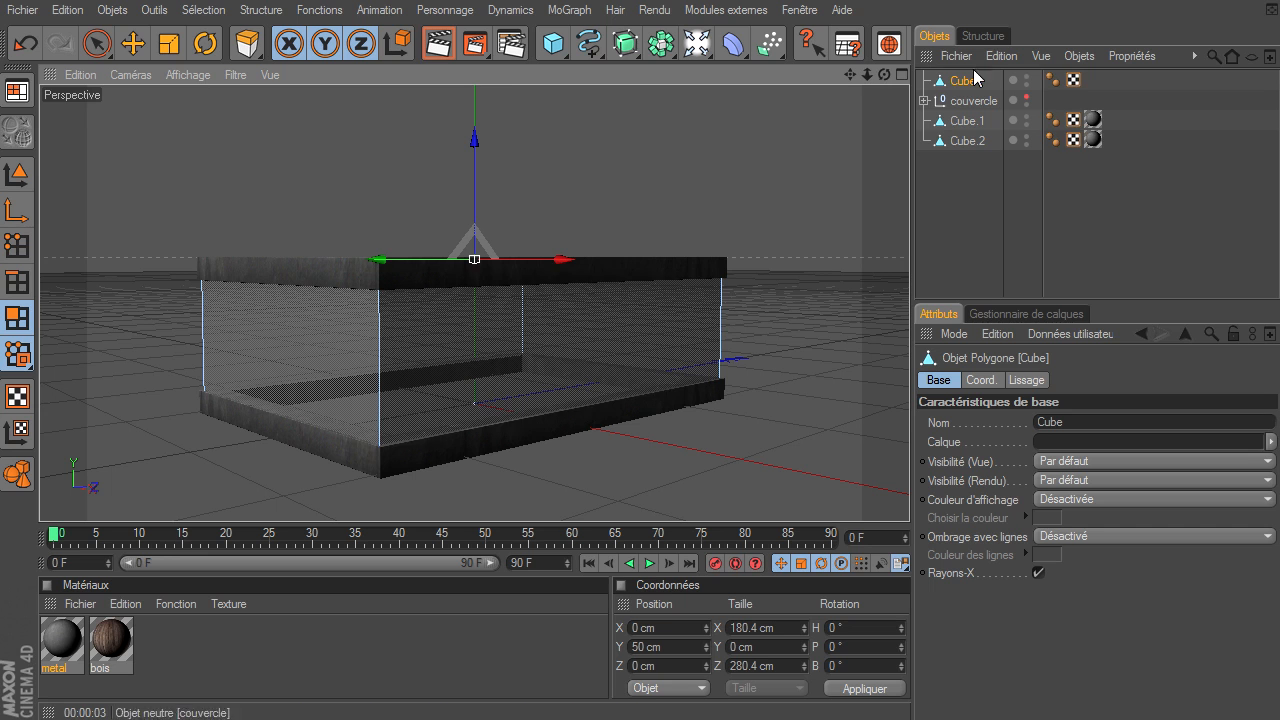
- Extrude the inset top polygon down into the body by about -84.4 cm to hollow out the chest
key(d)
click(262, 10)
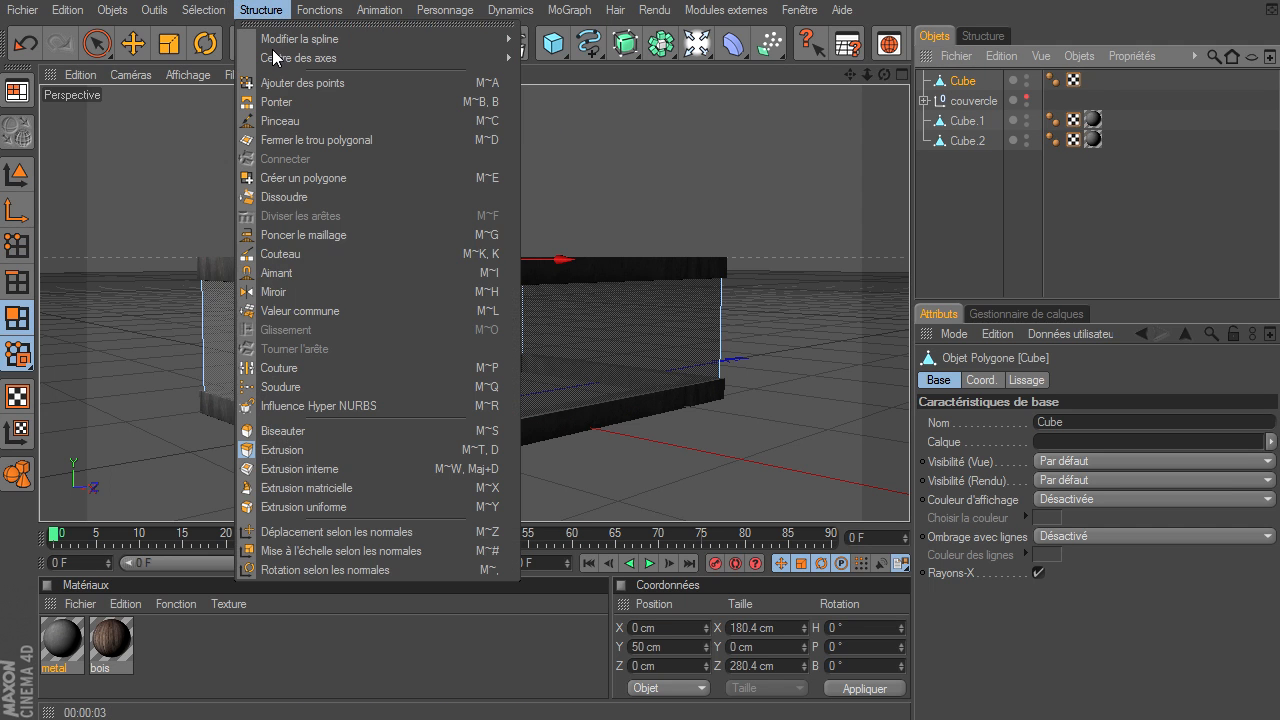
click(301, 449)
drag(883, 71, 909, 495)
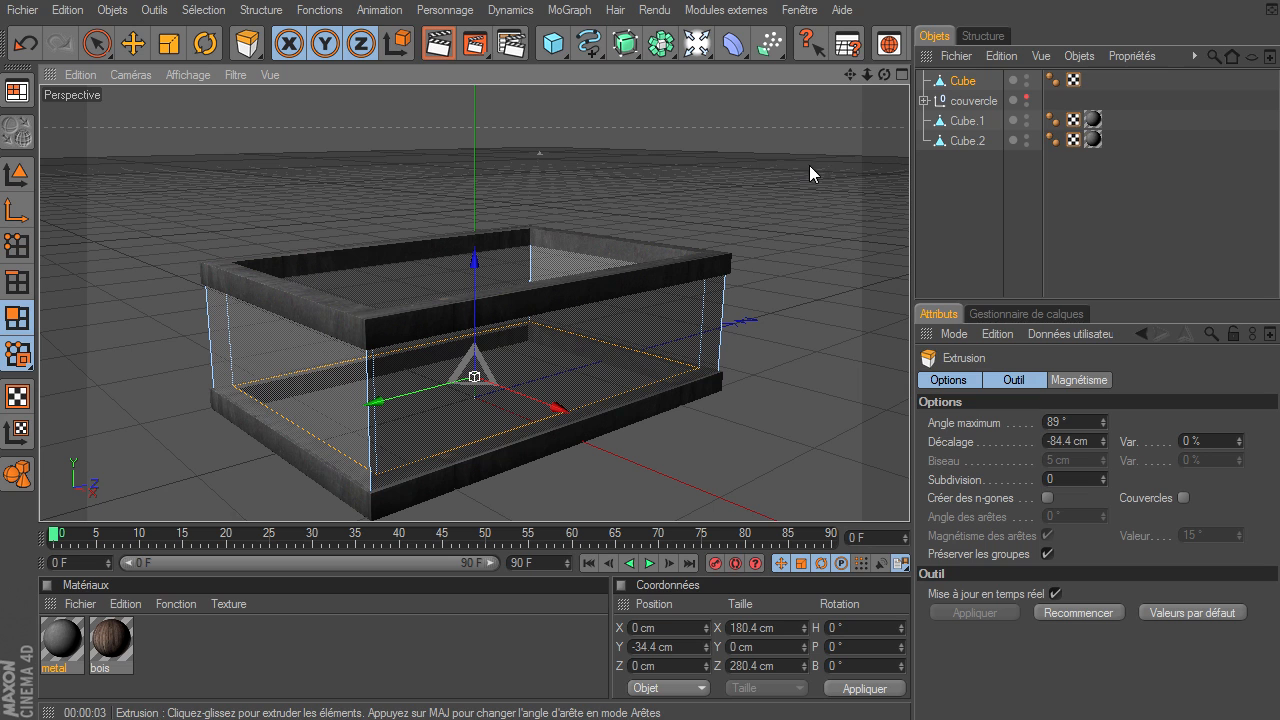
- Return to model mode, turn off the body cube's X-ray display and deselect it
click(96, 43)
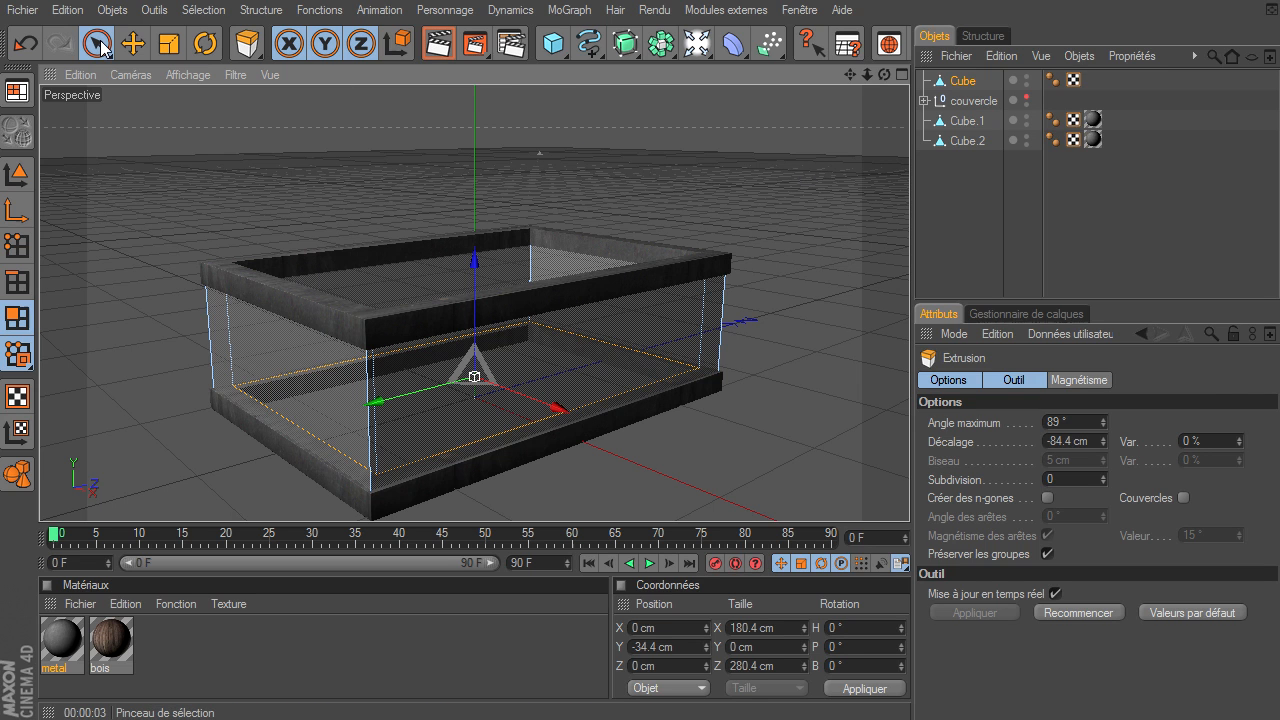
click(22, 172)
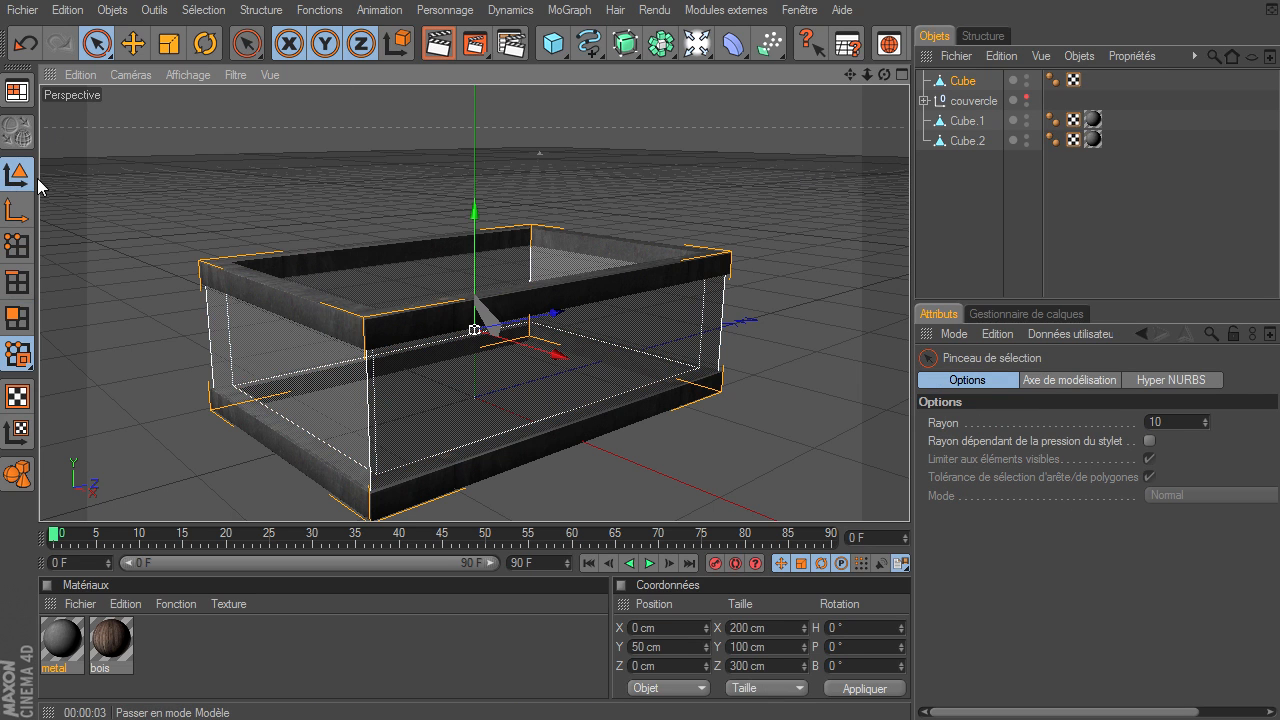
click(959, 81)
click(1038, 573)
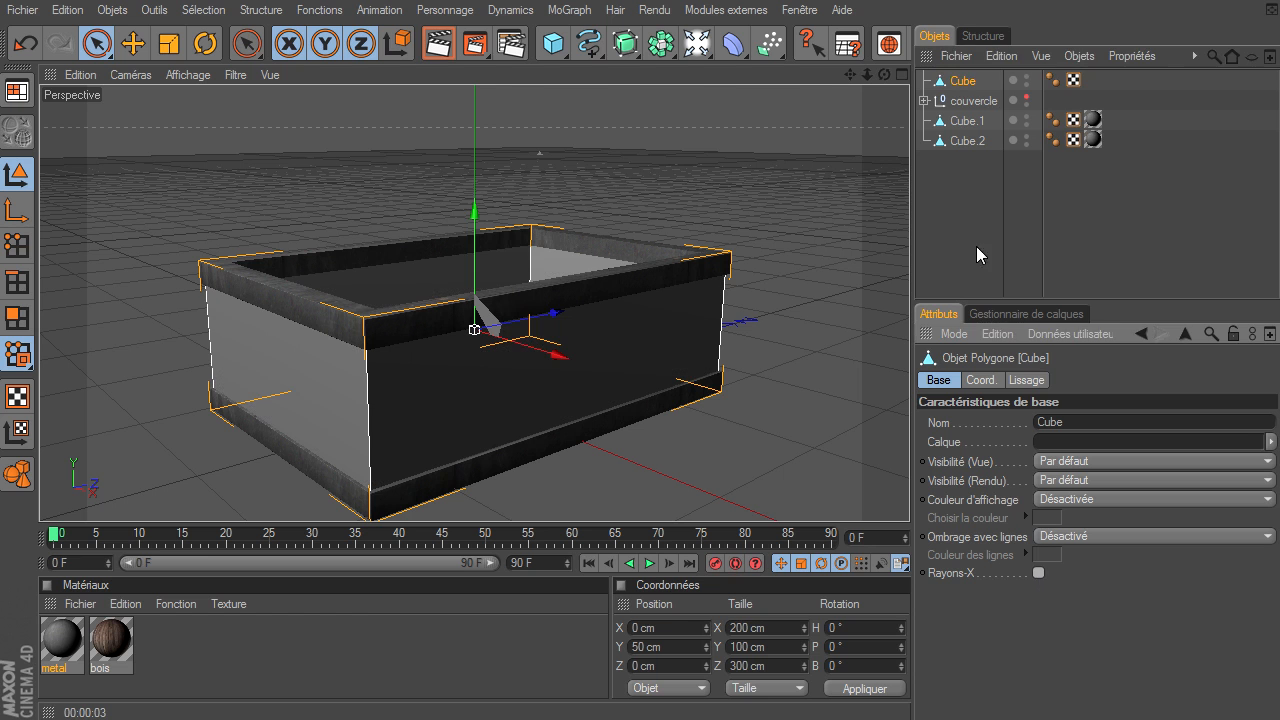
click(958, 209)
- Show the couvercle group again and inspect the lid above the hollow body
drag(884, 76, 909, 495)
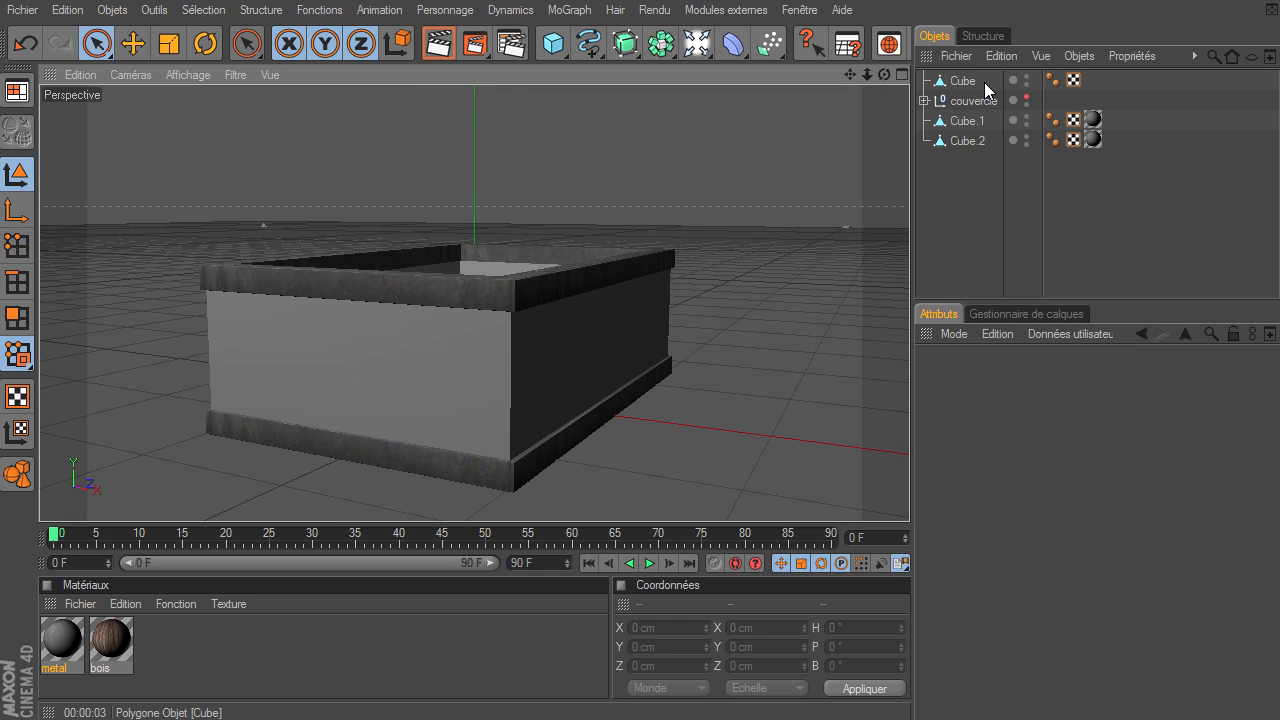
click(1026, 96)
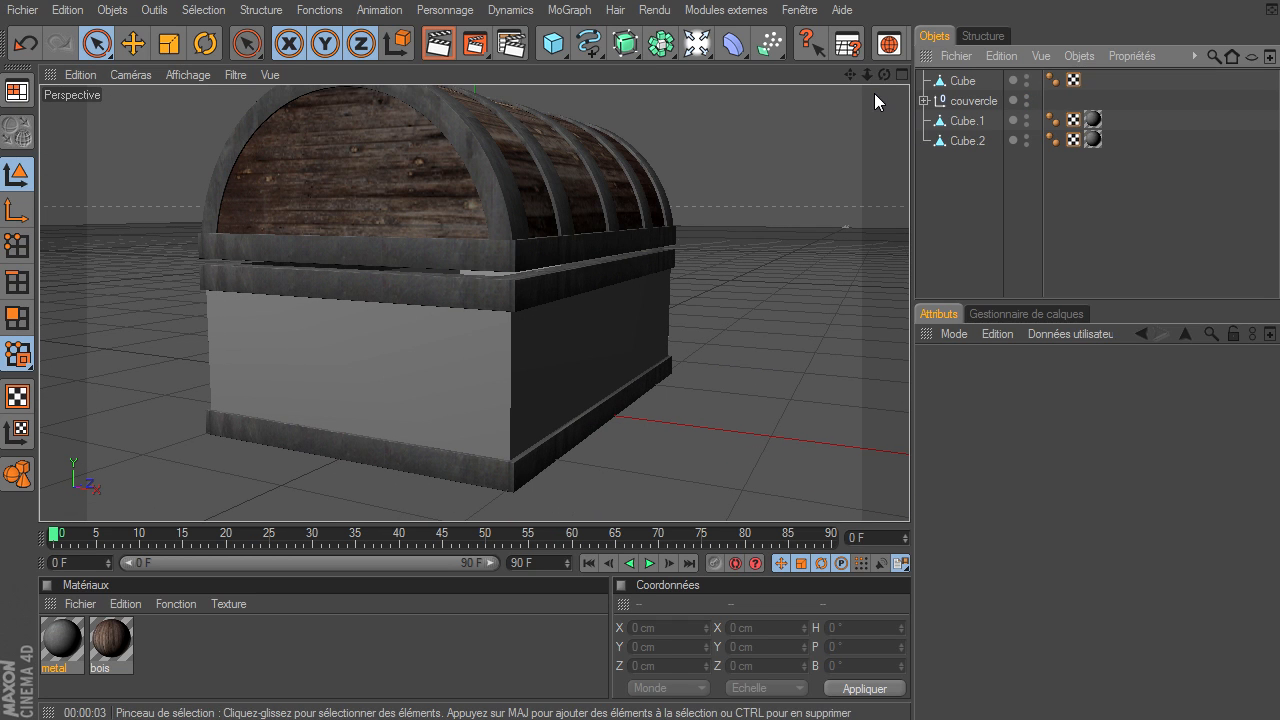
drag(884, 75, 909, 496)
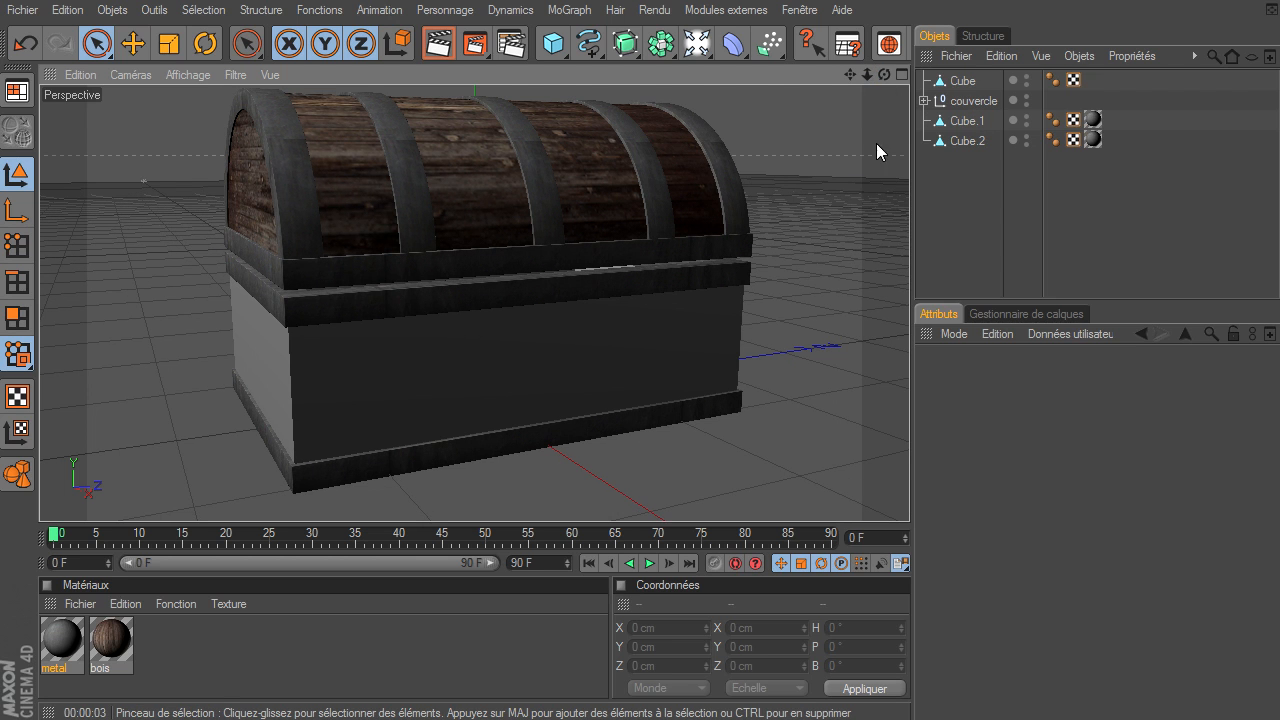
- Lower the couvercle group in the right view to a Y position of about 103.8 cm, just above the chest body
click(966, 101)
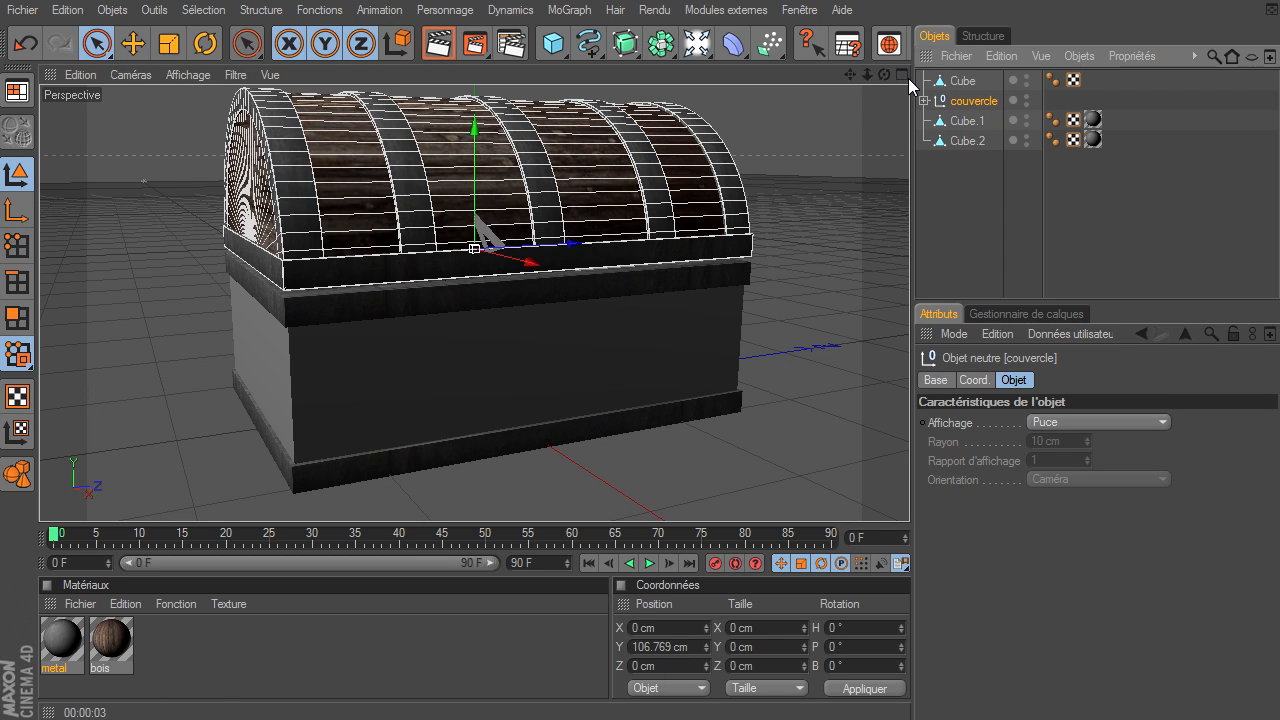
click(906, 76)
click(466, 305)
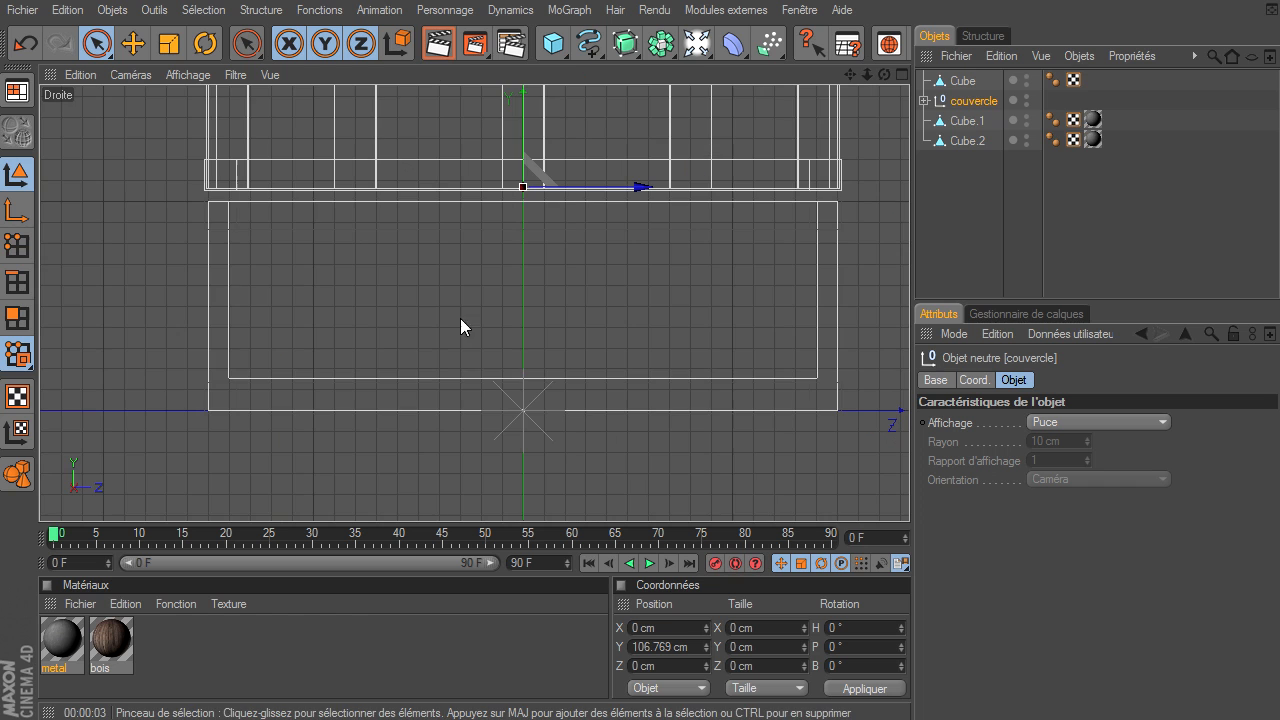
drag(867, 75, 909, 495)
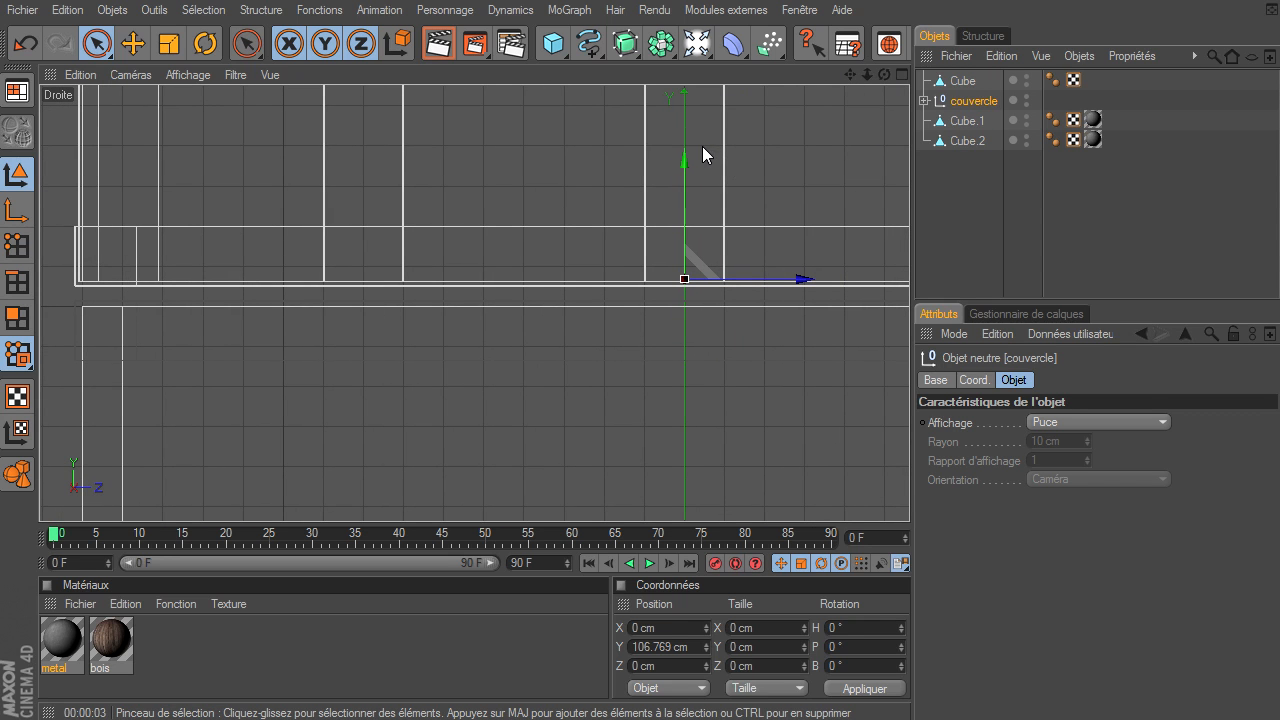
drag(685, 155, 865, 79)
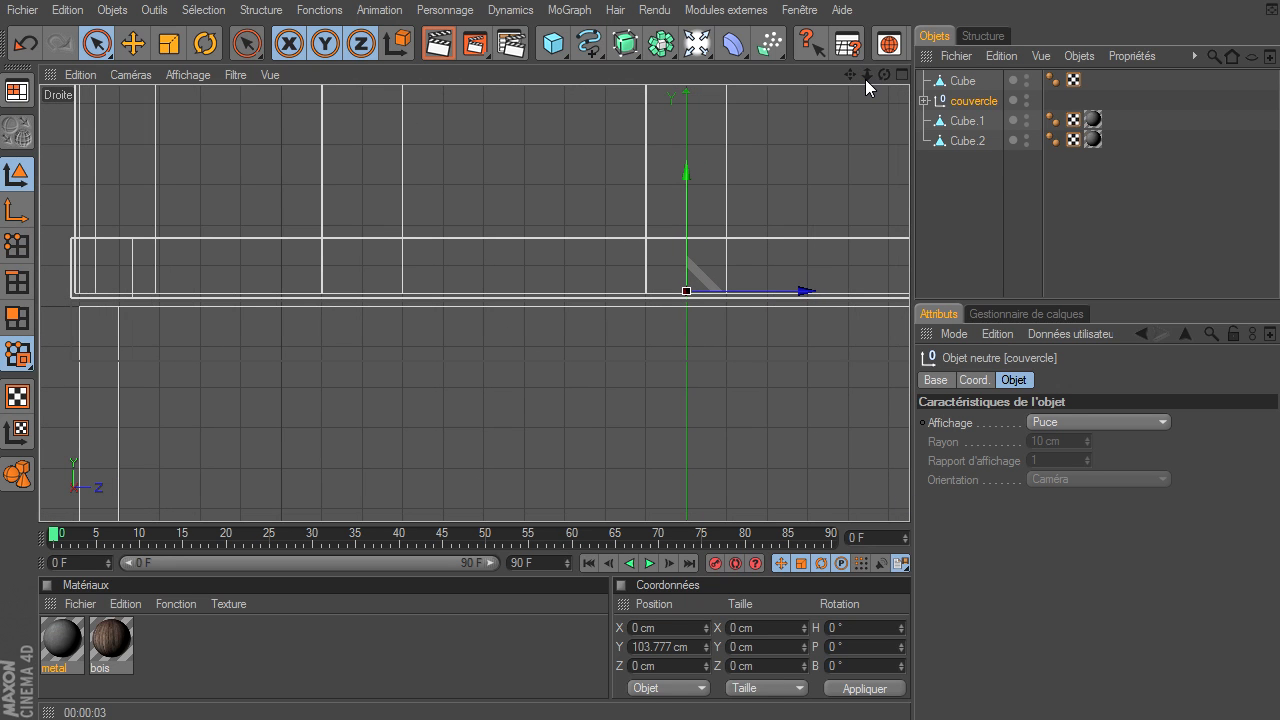
- Render the perspective view, inspect the lid's fit from the chest's end and deselect the couvercle group
click(901, 75)
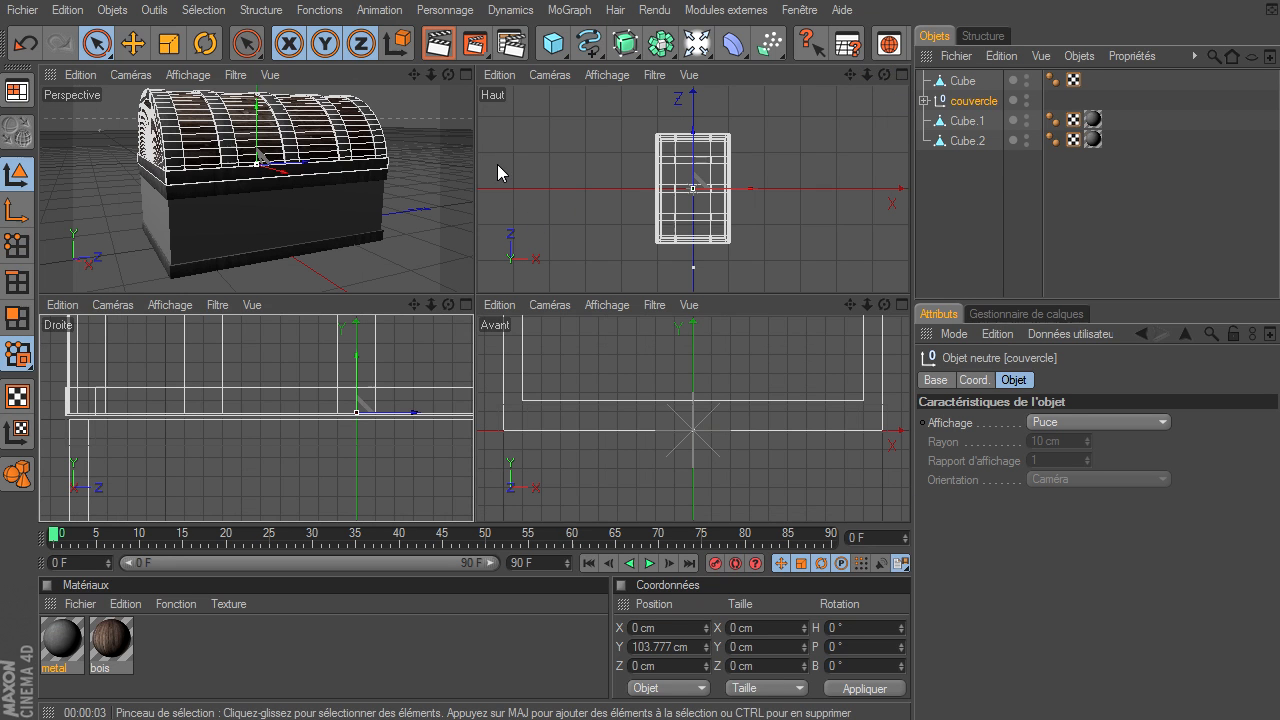
click(465, 78)
click(437, 45)
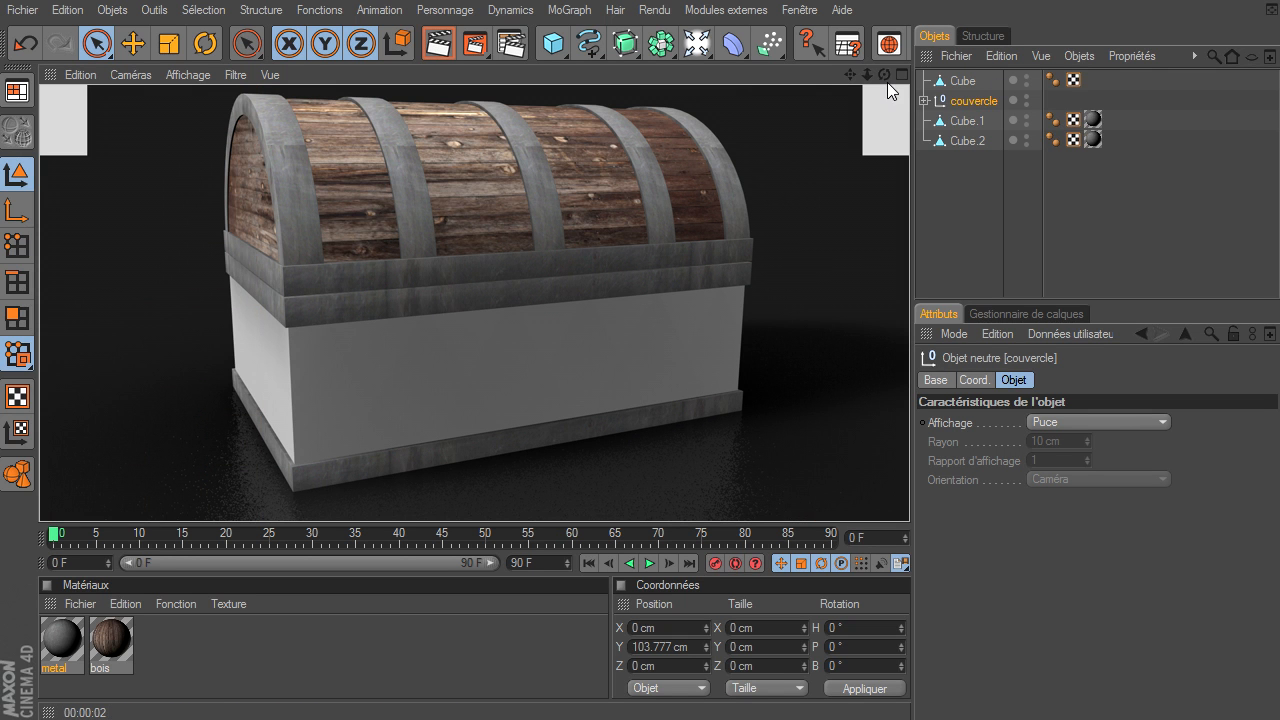
drag(884, 75, 887, 147)
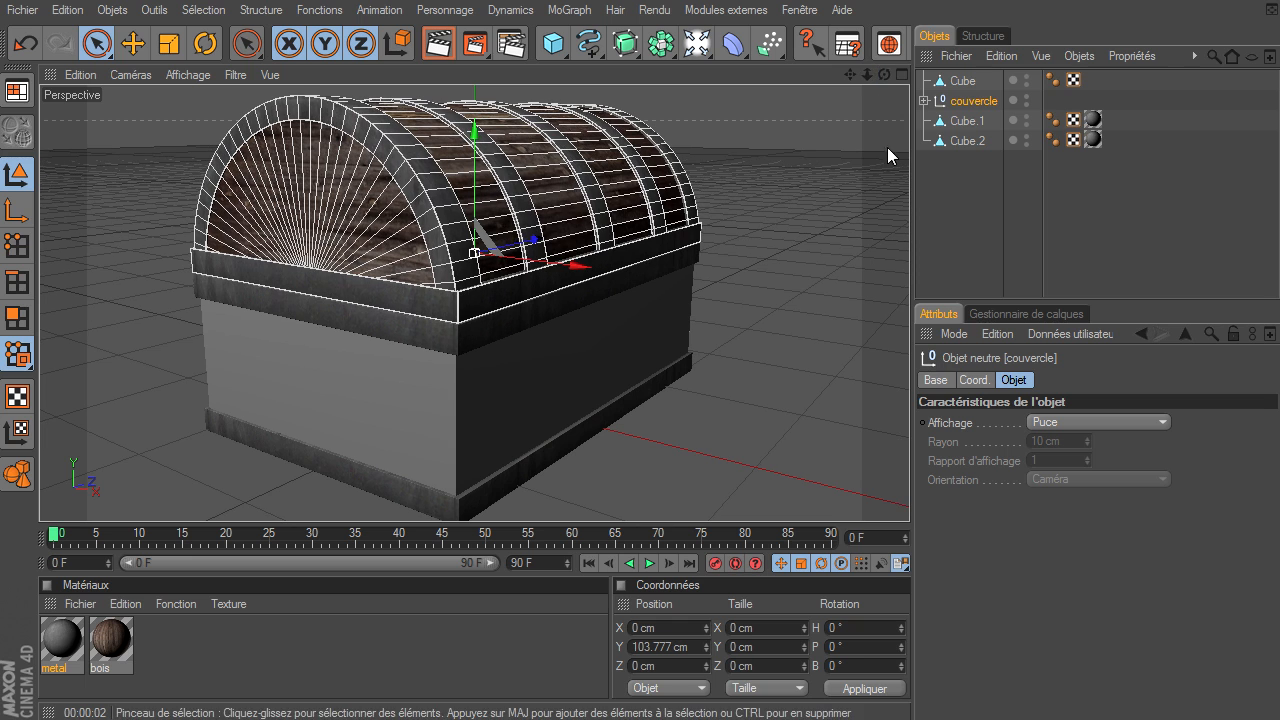
click(945, 210)
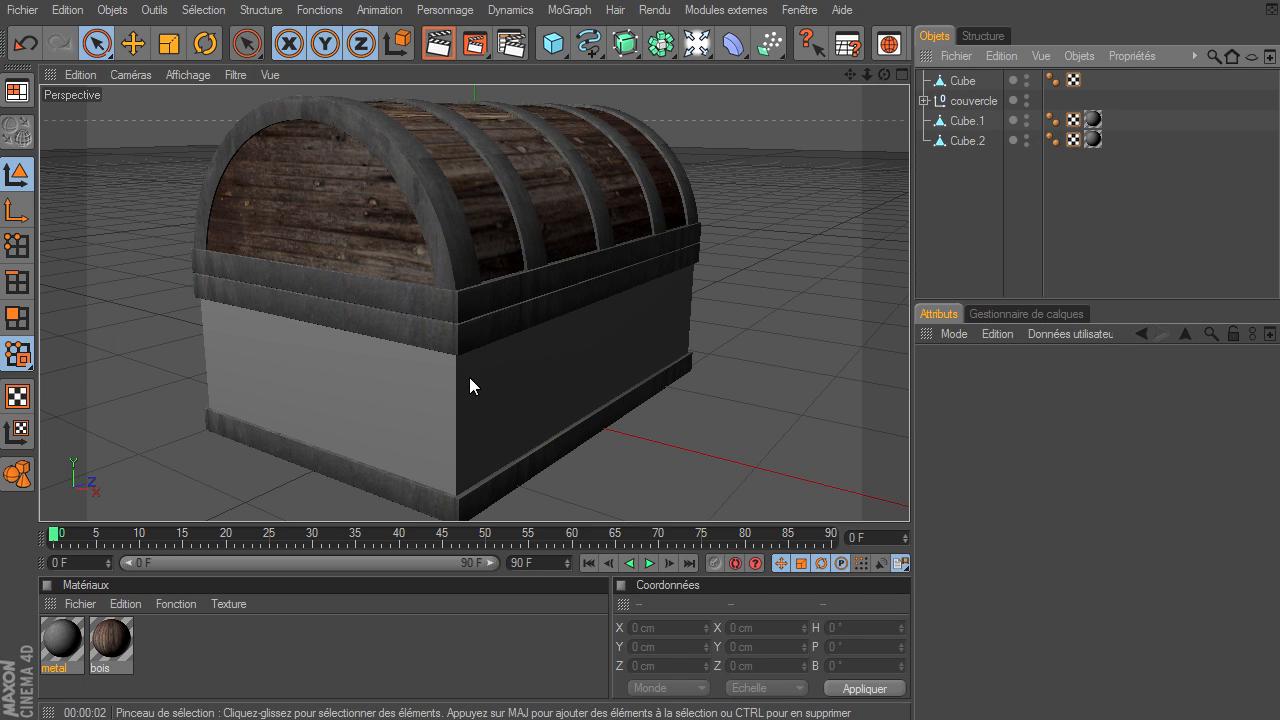
- Rename the chest body Cube as "base en bois"
click(965, 82)
double_click(966, 82)
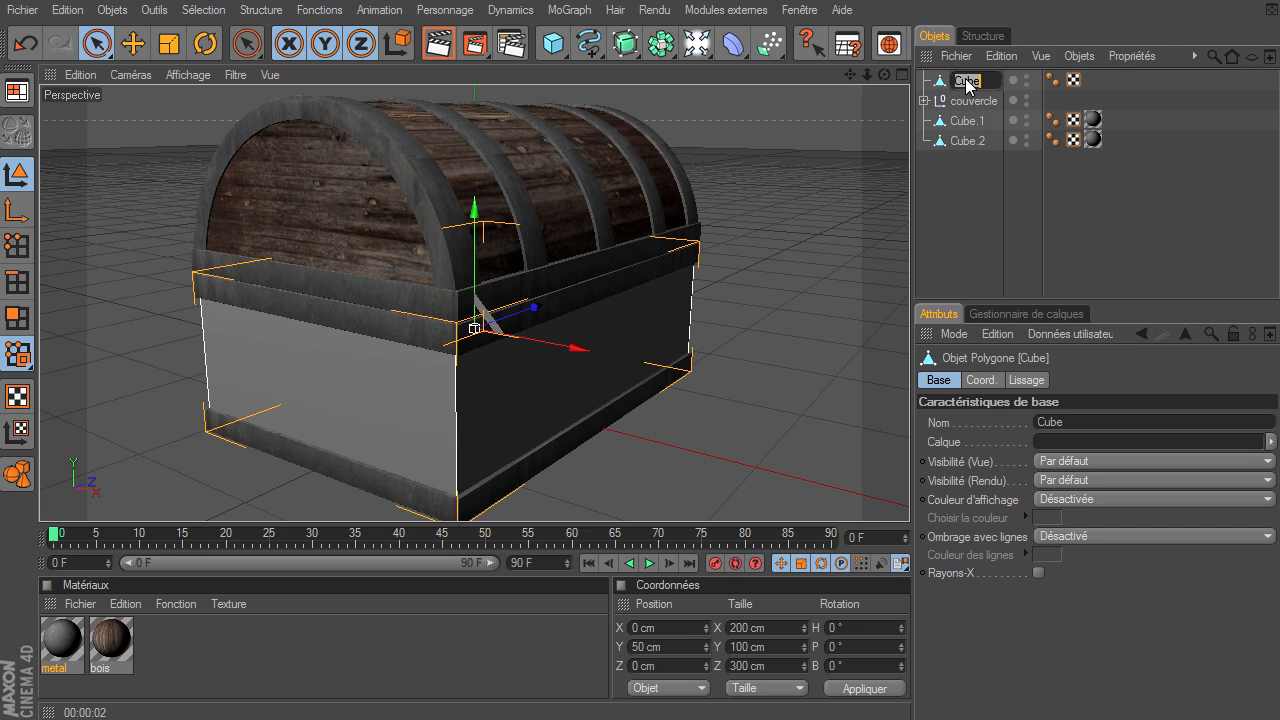
text(base en bois)
key(Return)
- Group the two metal frames Cube.1 and Cube.2 and name the group "base metal"
drag(946, 175, 1005, 120)
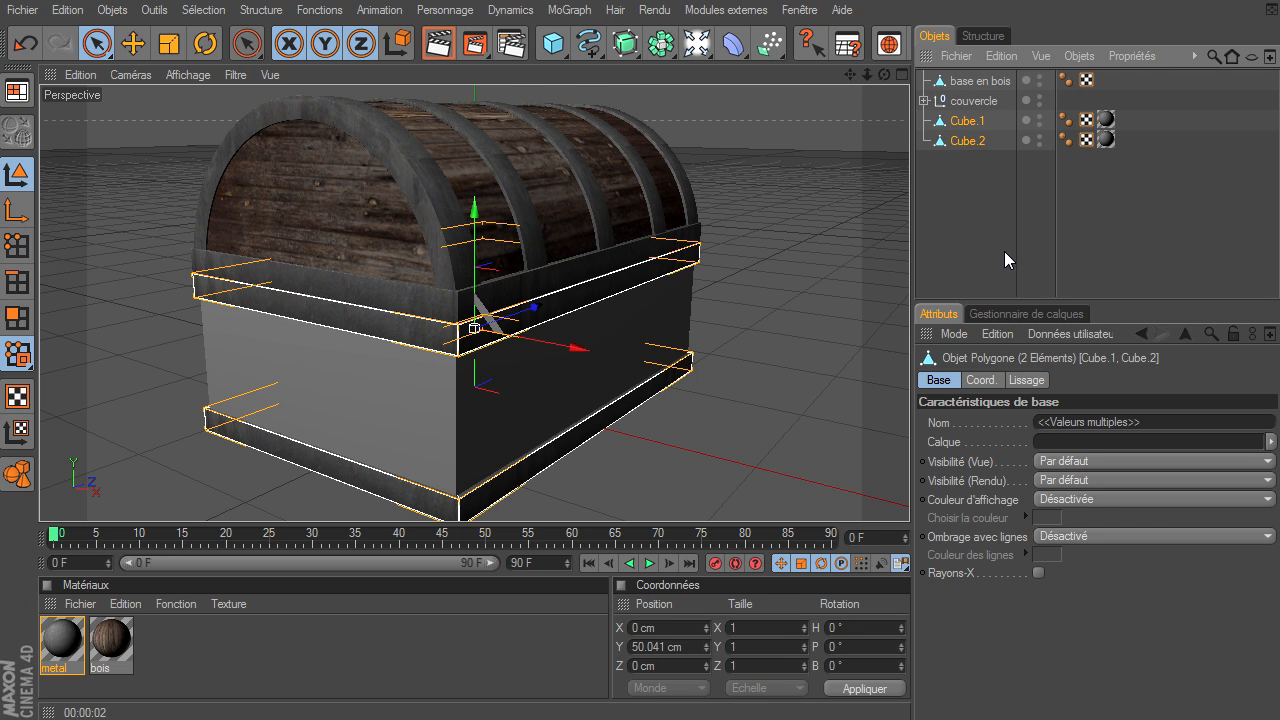
key(alt+g)
double_click(986, 120)
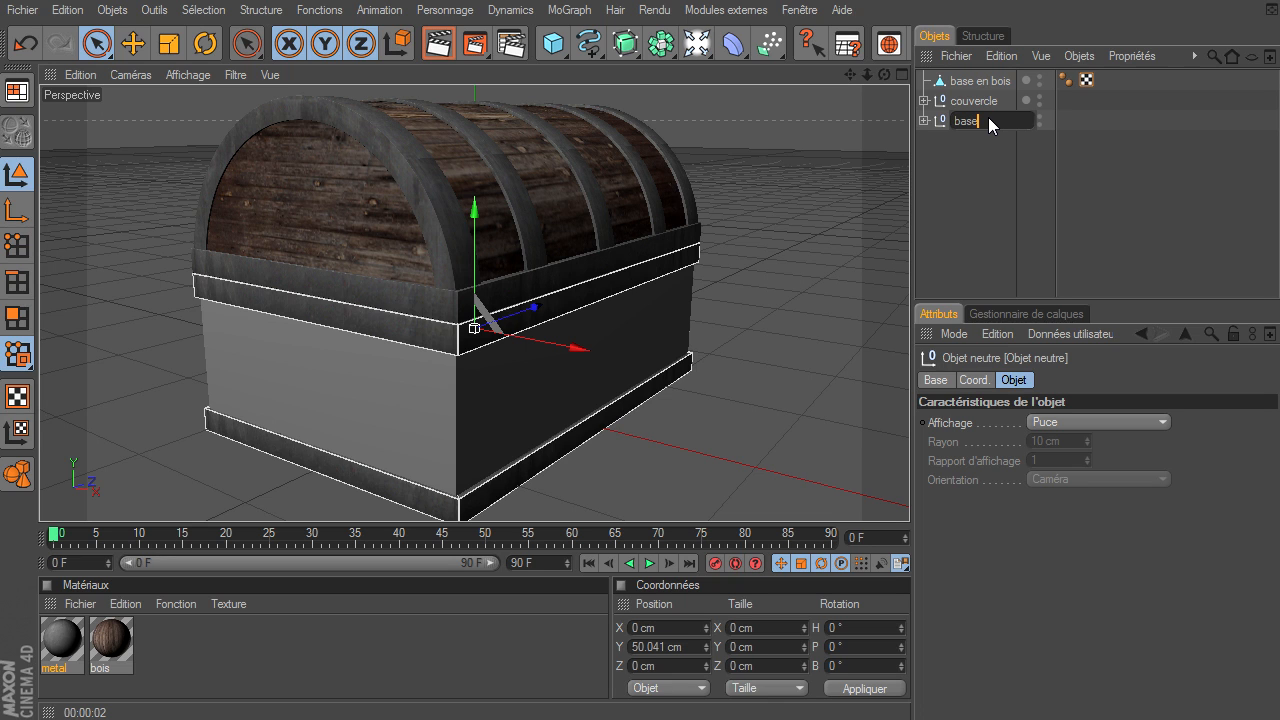
text(base metal)
key(Return)
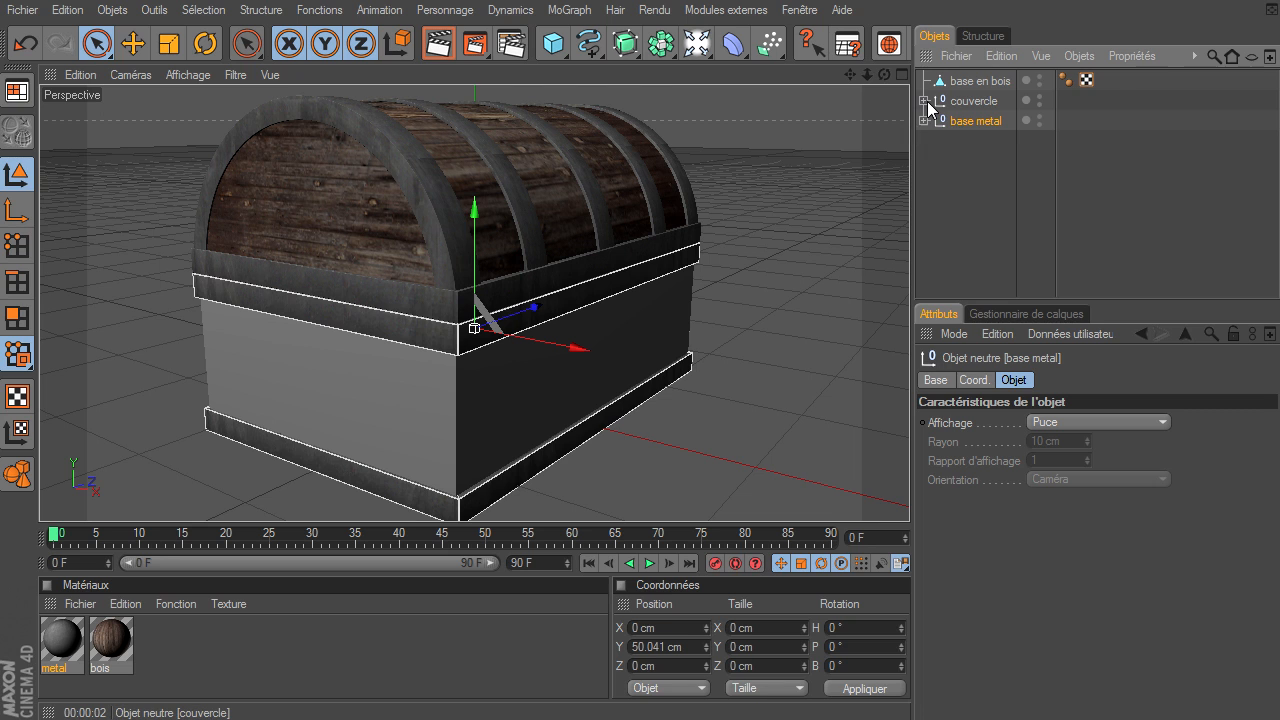
- Reorder base en bois below the couvercle group, collapse the lid hierarchy and clear the selection
click(925, 100)
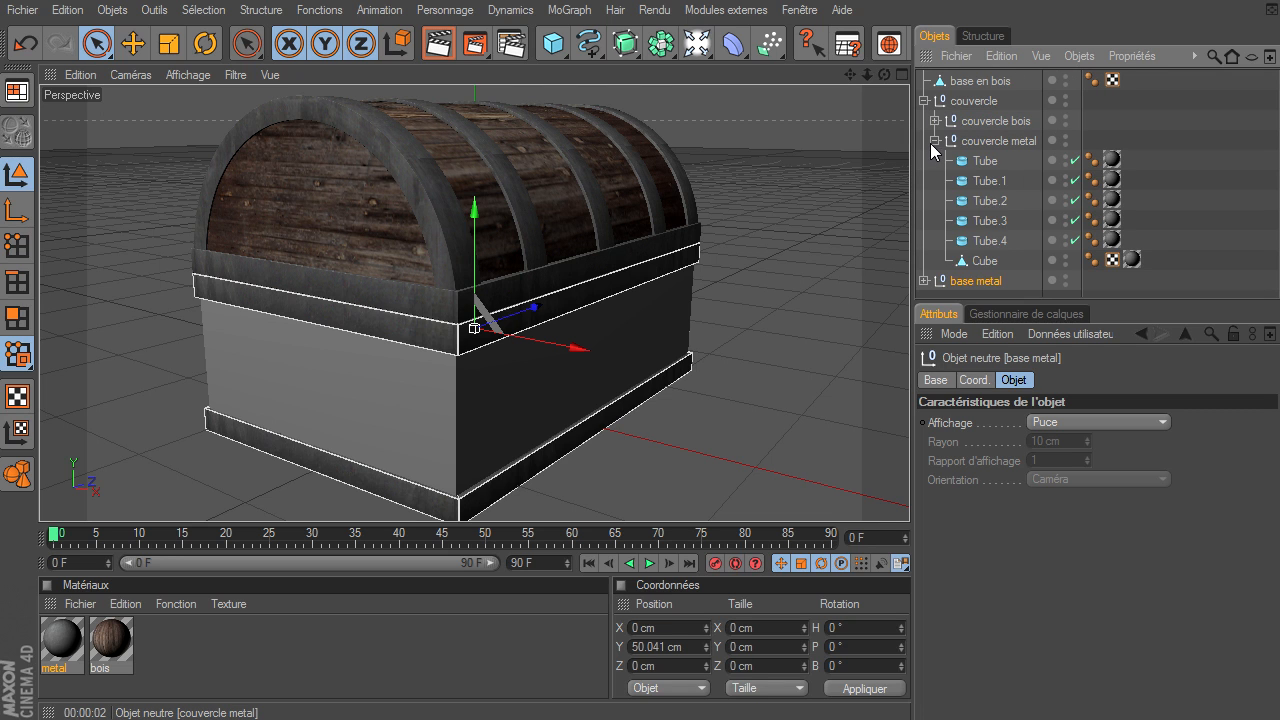
click(933, 141)
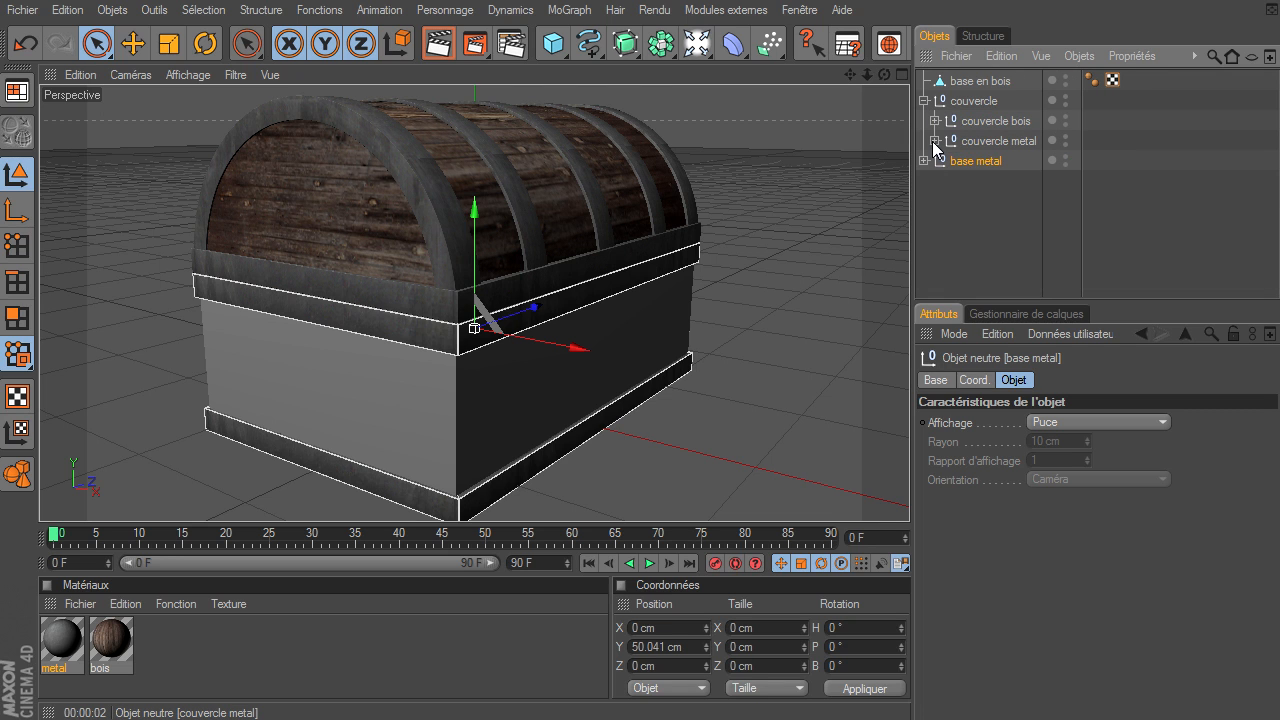
drag(960, 81, 946, 167)
click(922, 81)
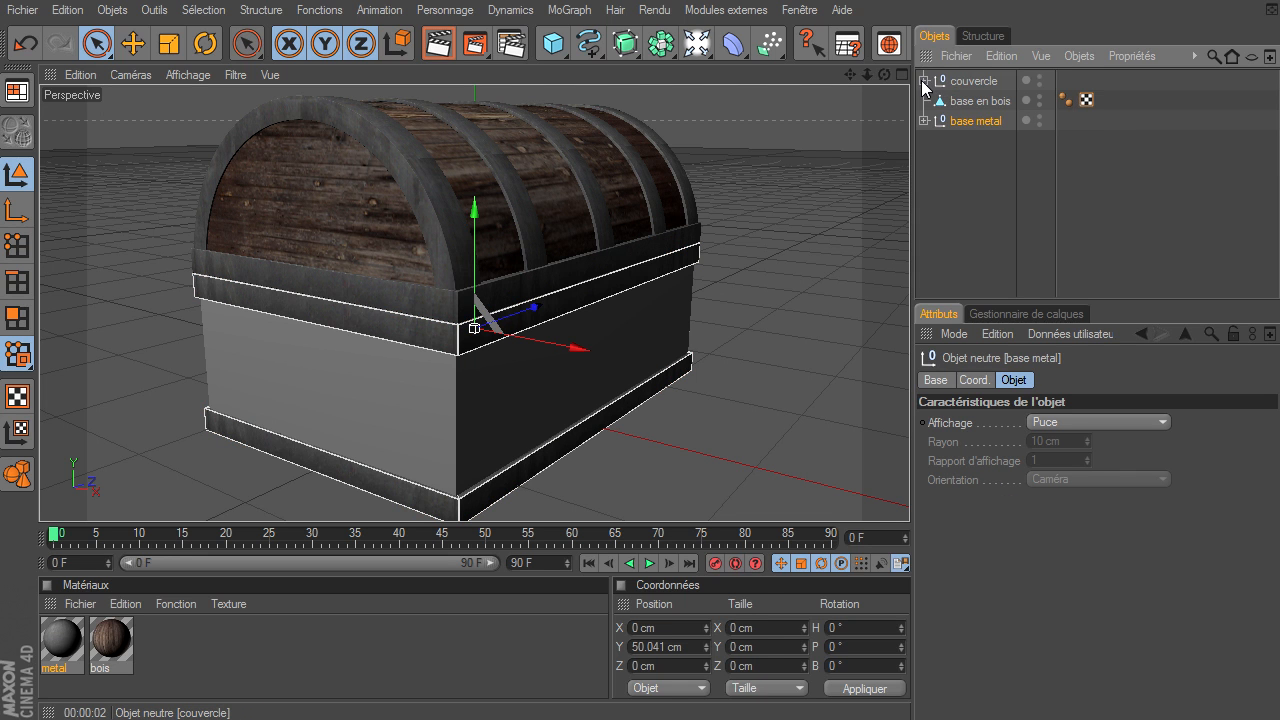
click(969, 172)
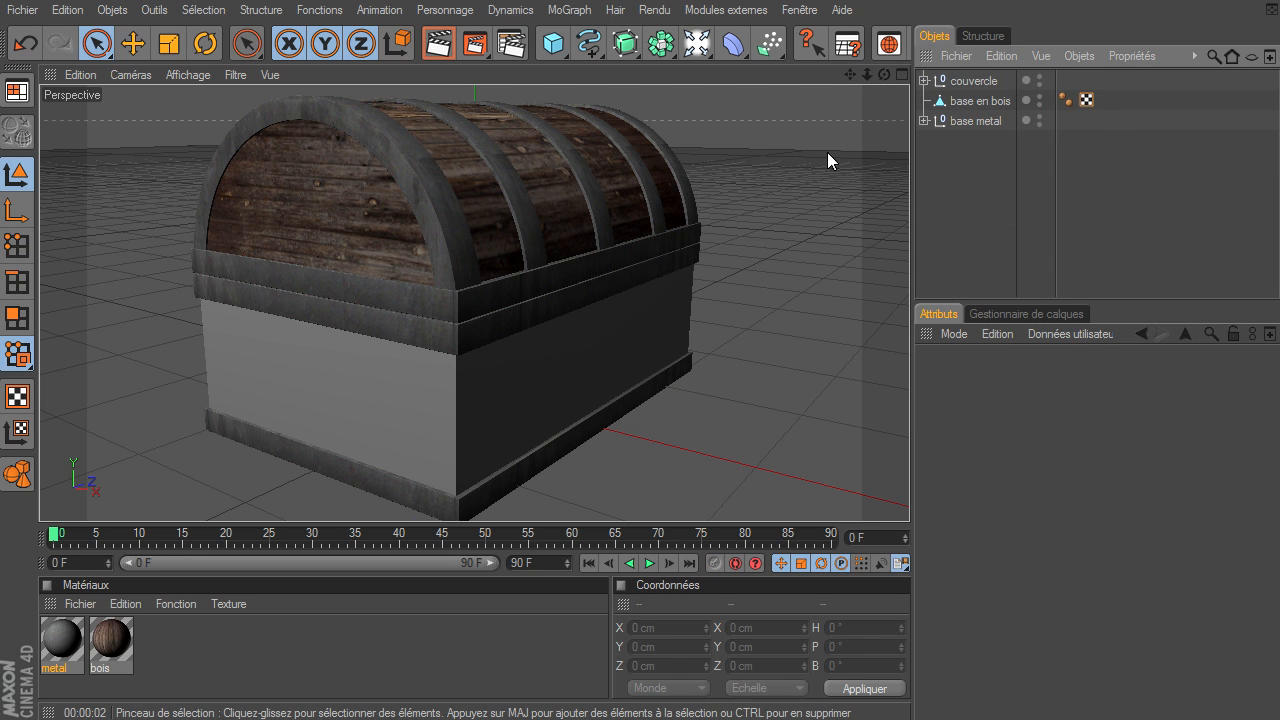
- Add a cube primitive for a vertical band and set its X size to 4 cm
drag(877, 76, 849, 91)
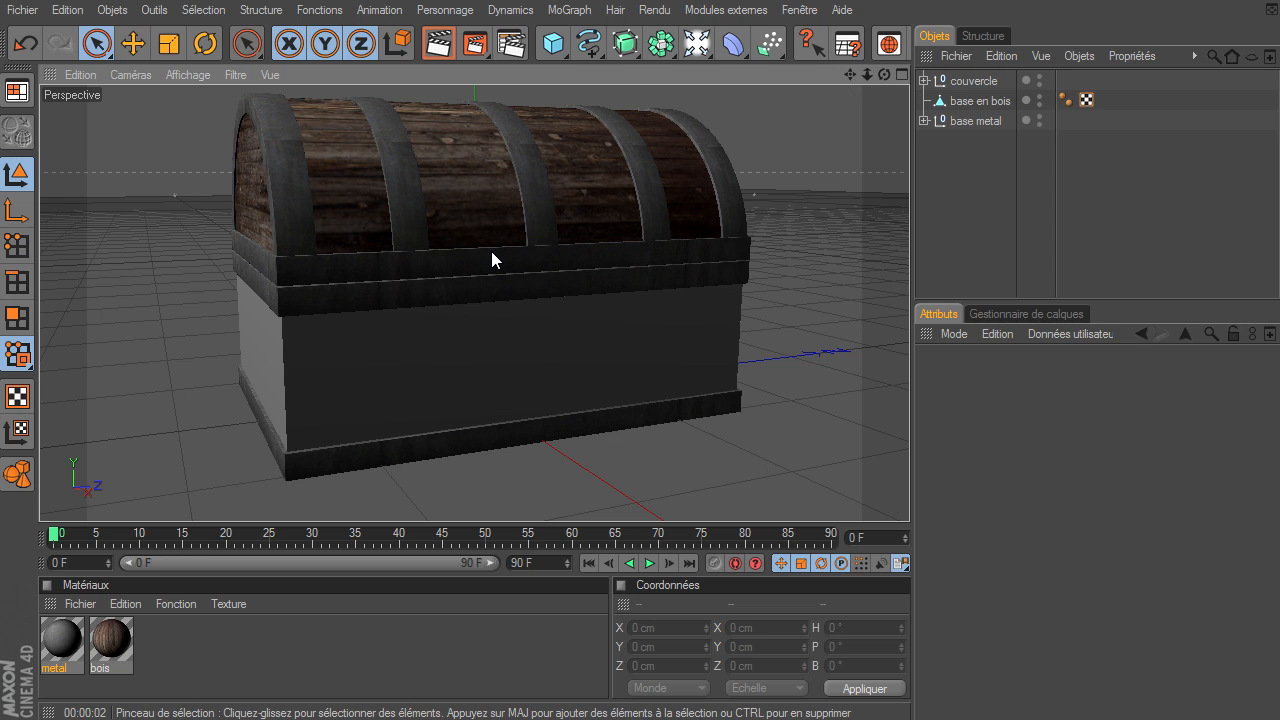
click(553, 43)
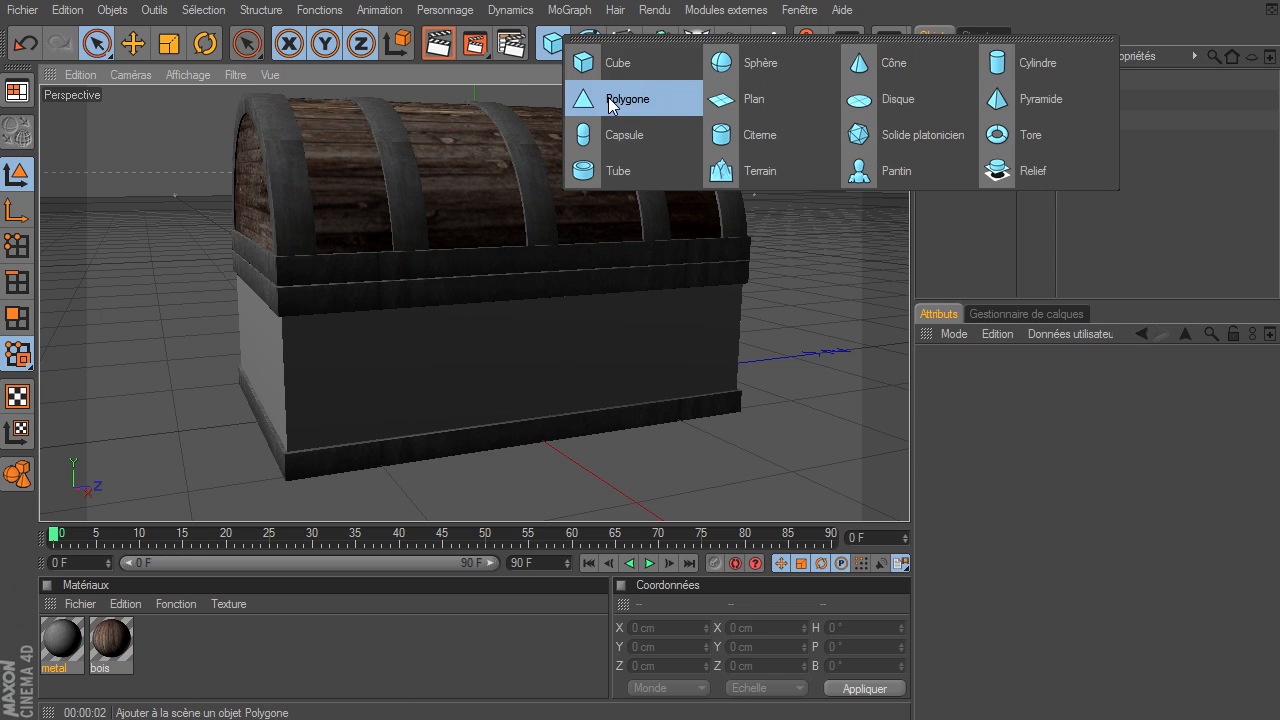
click(629, 70)
drag(884, 74, 840, 197)
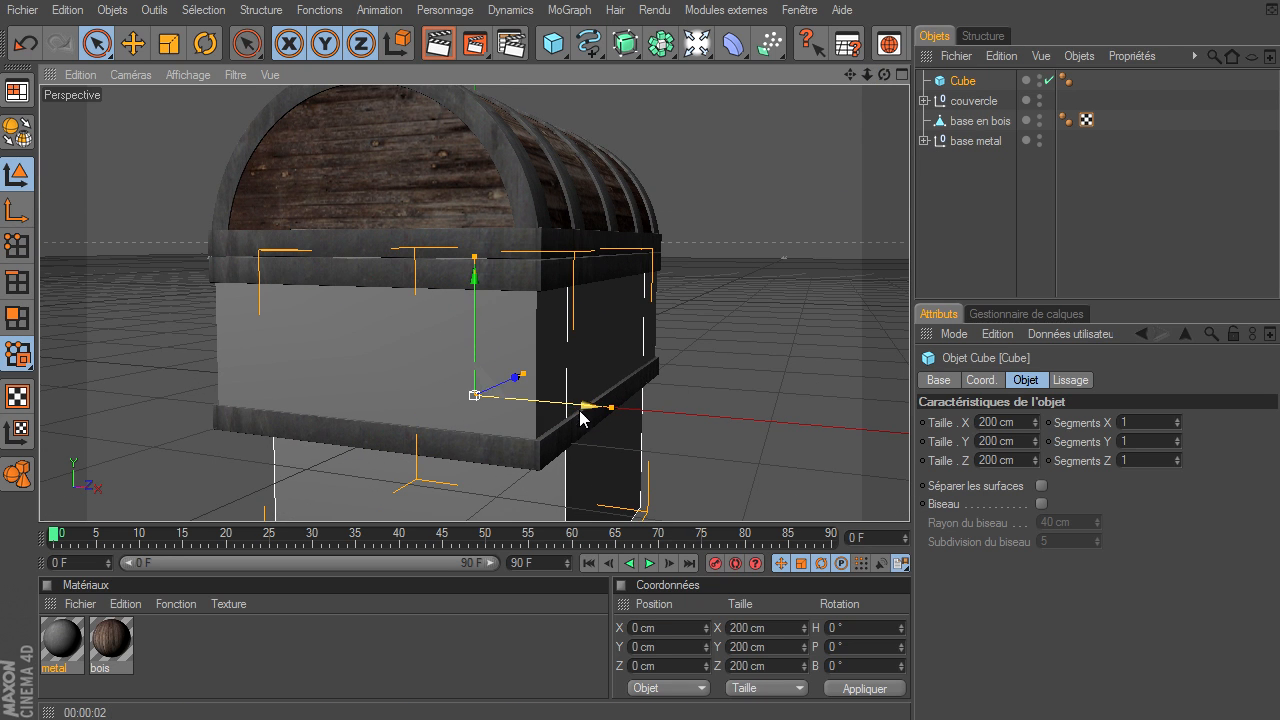
double_click(1027, 418)
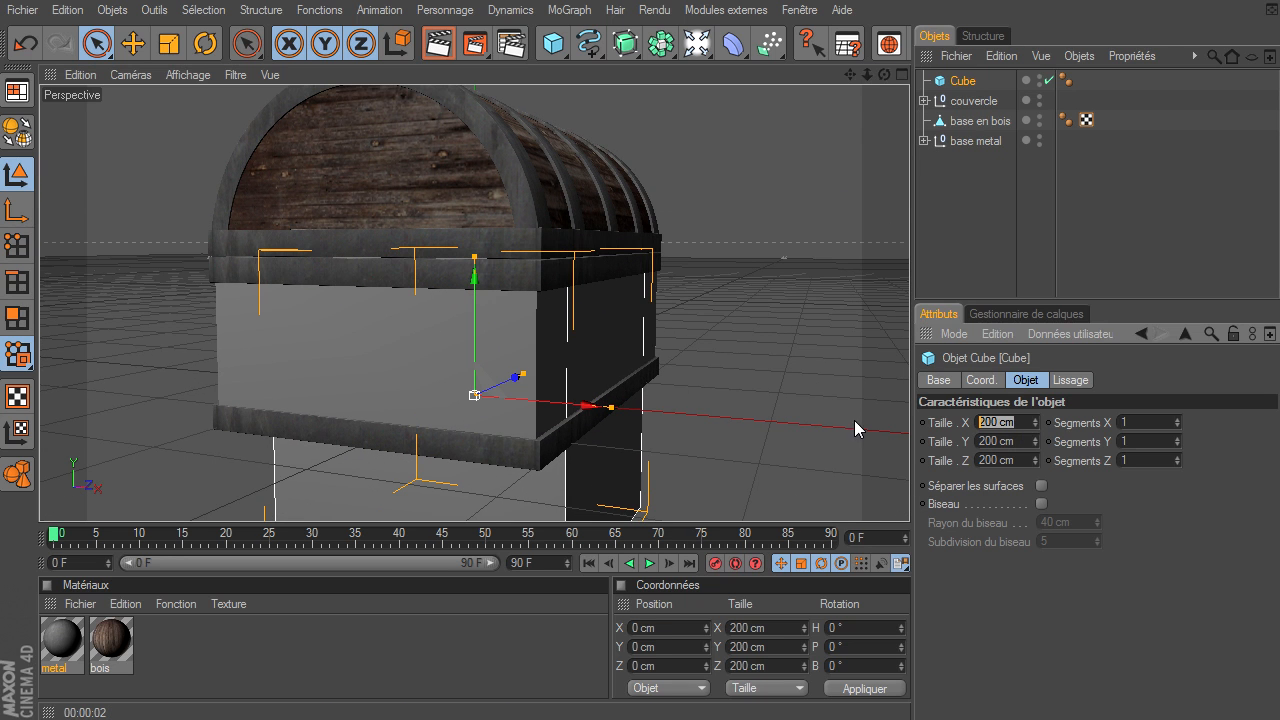
text(4)
key(Return)
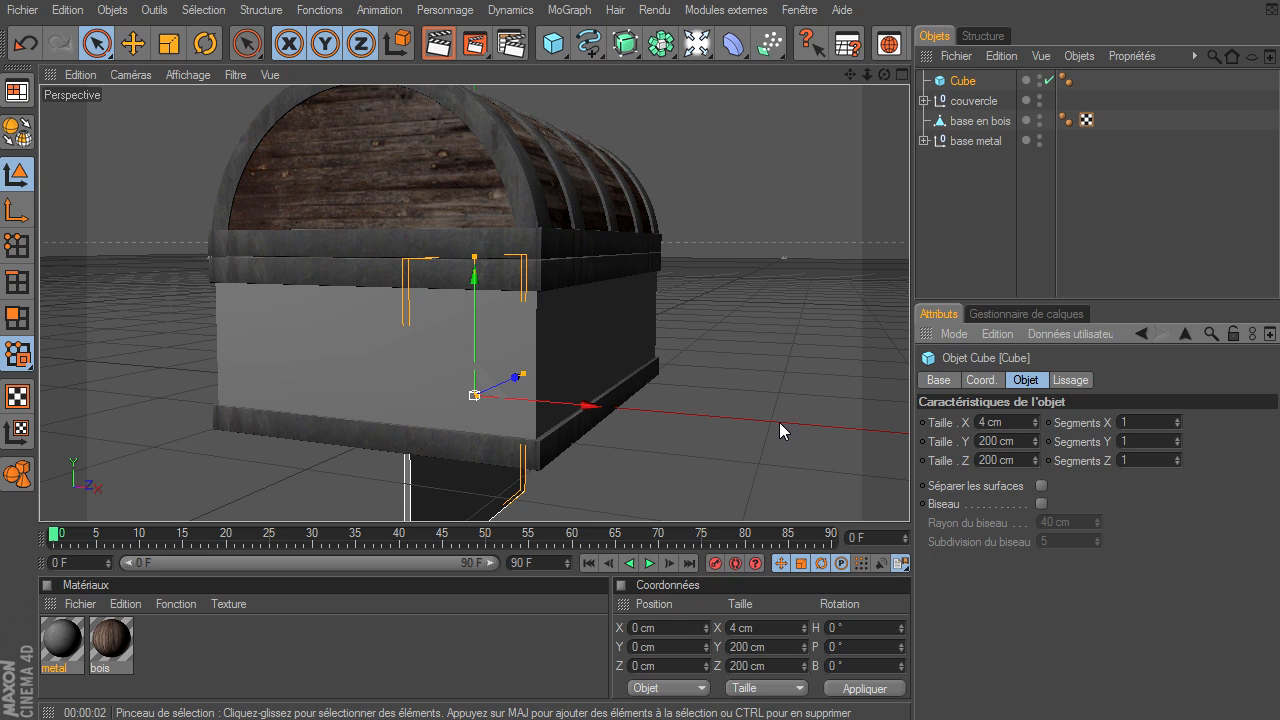
- Enable the new cube's bevel with a 0.2 cm radius and 3 subdivisions
click(1041, 504)
text(0.2)
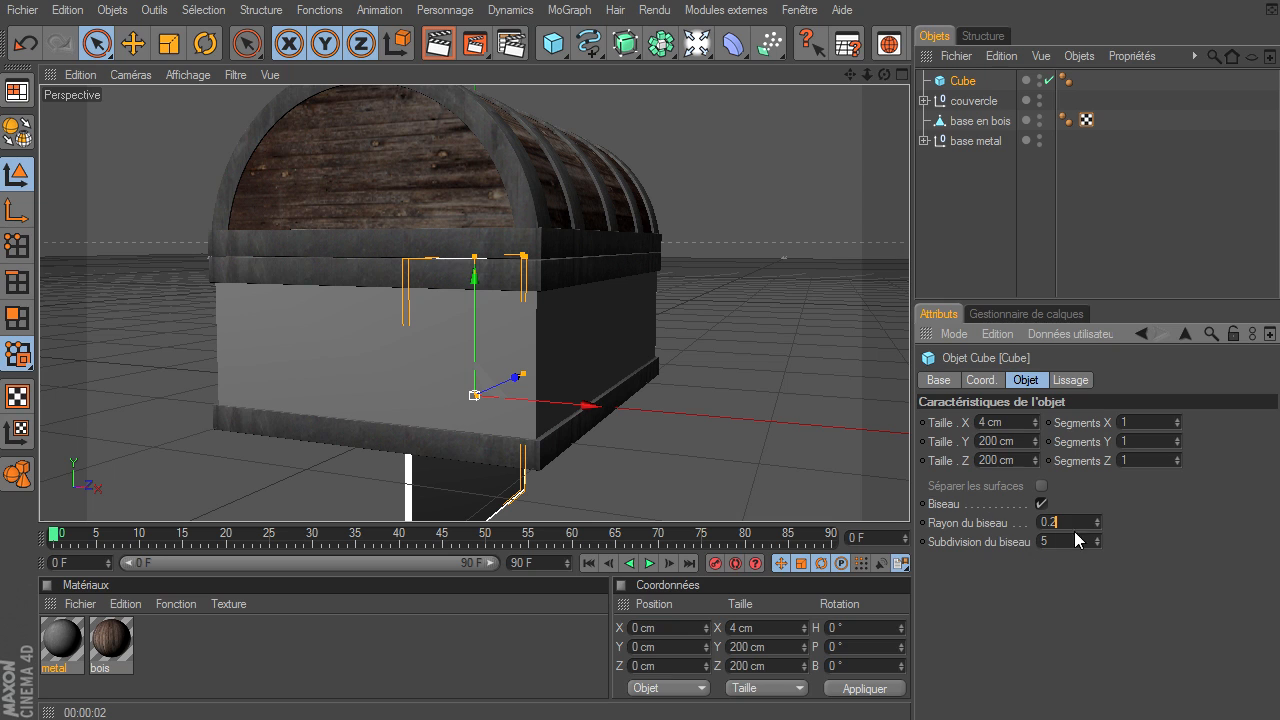
key(Return)
- Set the new cube's Z size to 20 cm and its Y size to 90 cm
click(1023, 460)
text(20)
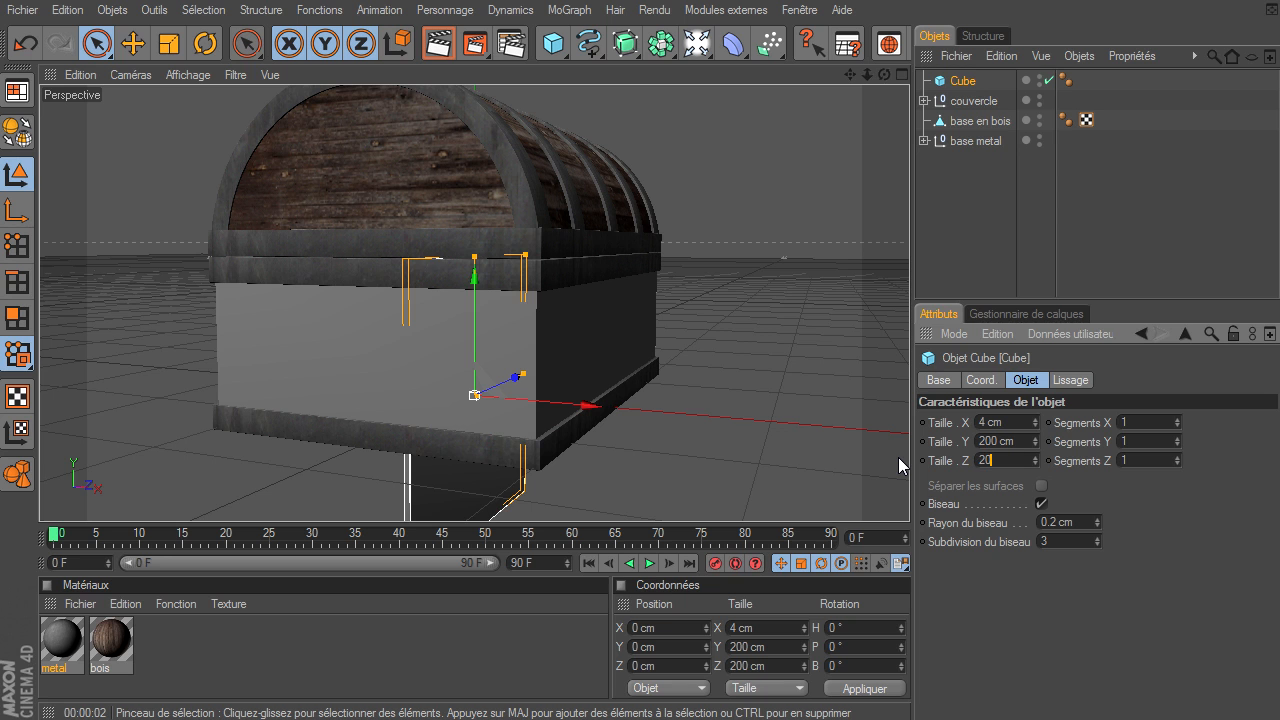
key(Return)
drag(884, 75, 909, 495)
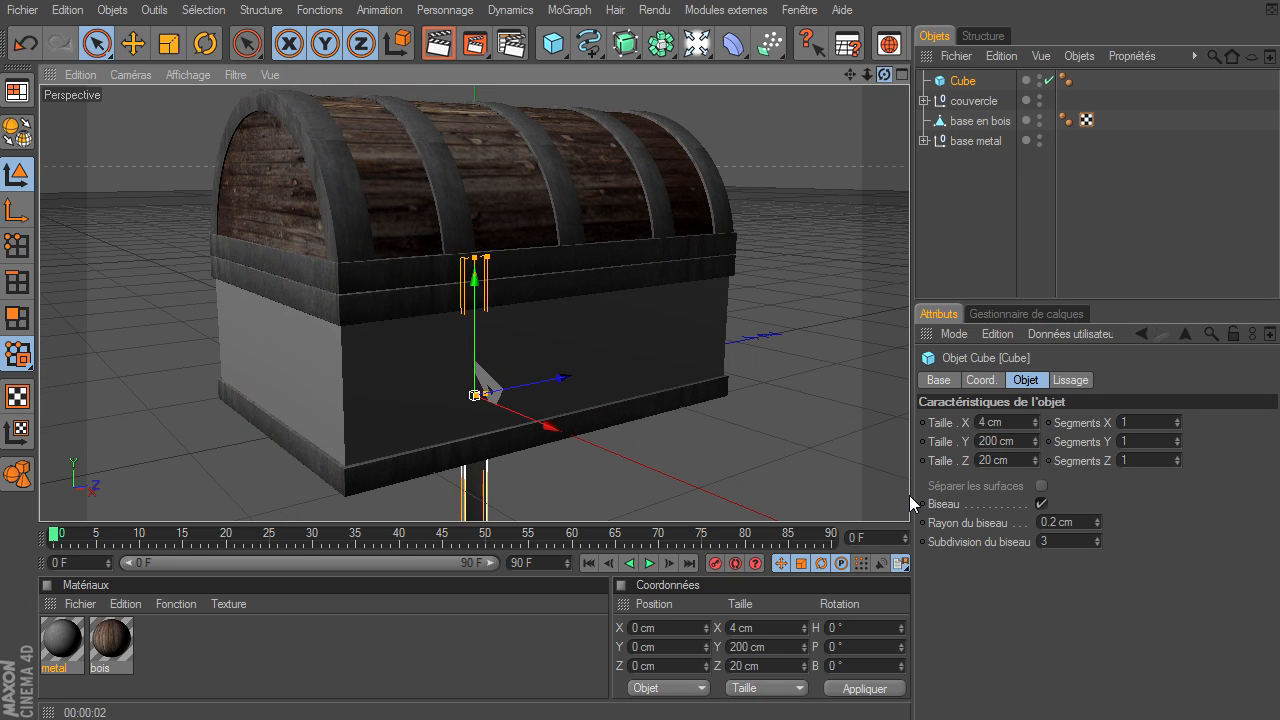
click(1026, 442)
text(90)
key(Return)
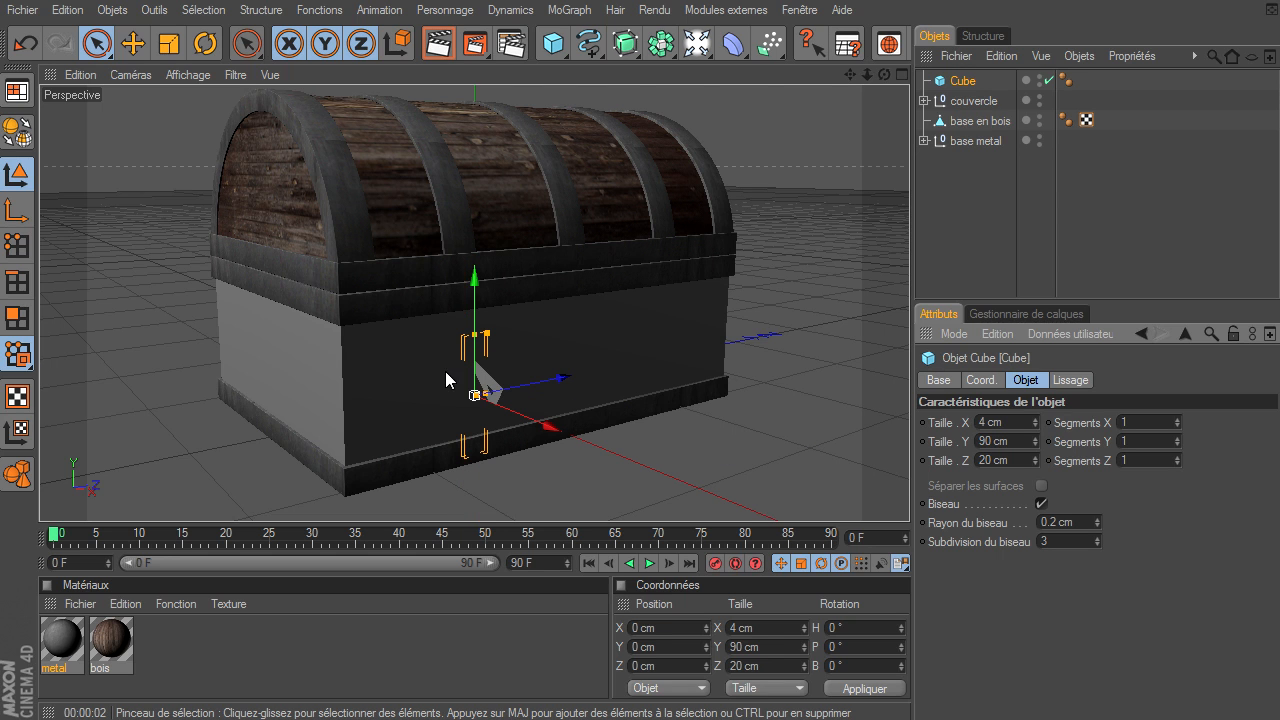
- Move the band cube out to the chest's long side face and set its X position to 100 cm
drag(555, 428, 900, 480)
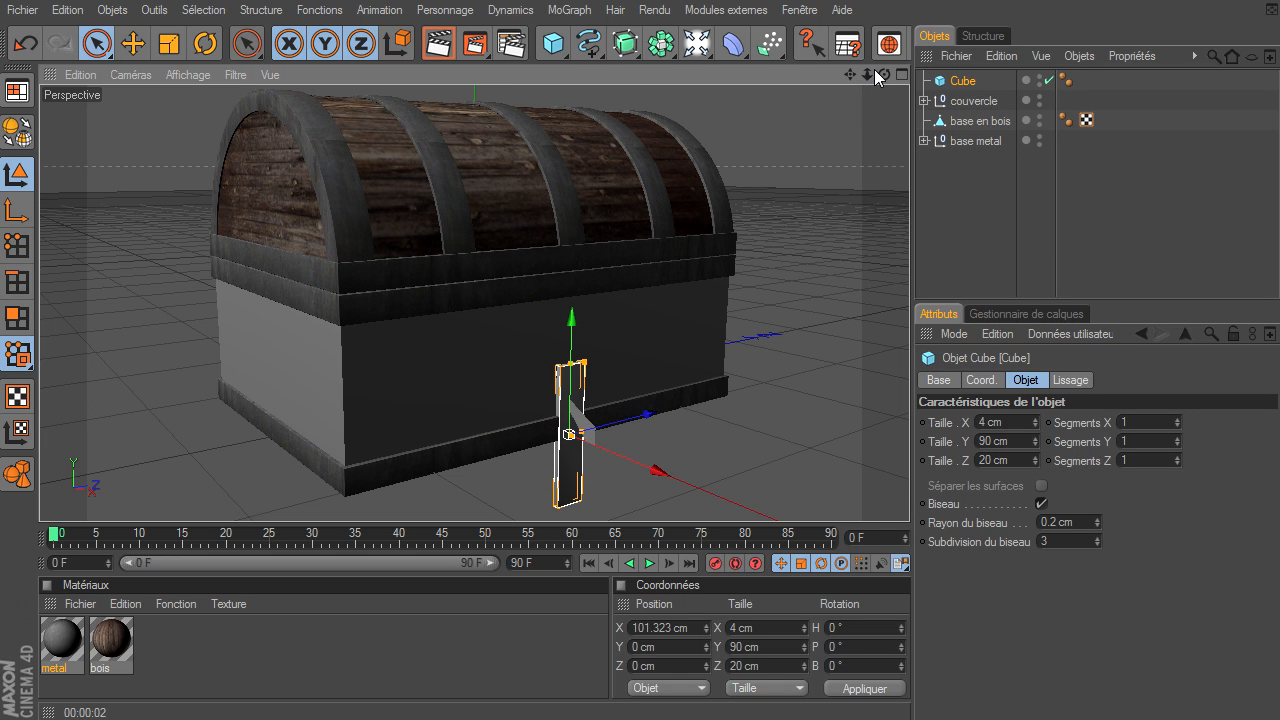
key(o)
drag(554, 319, 909, 495)
double_click(667, 627)
text(100)
key(Return)
- Raise the band cube against the chest's side and set its Y position to 44 cm
drag(884, 74, 909, 495)
drag(867, 74, 877, 74)
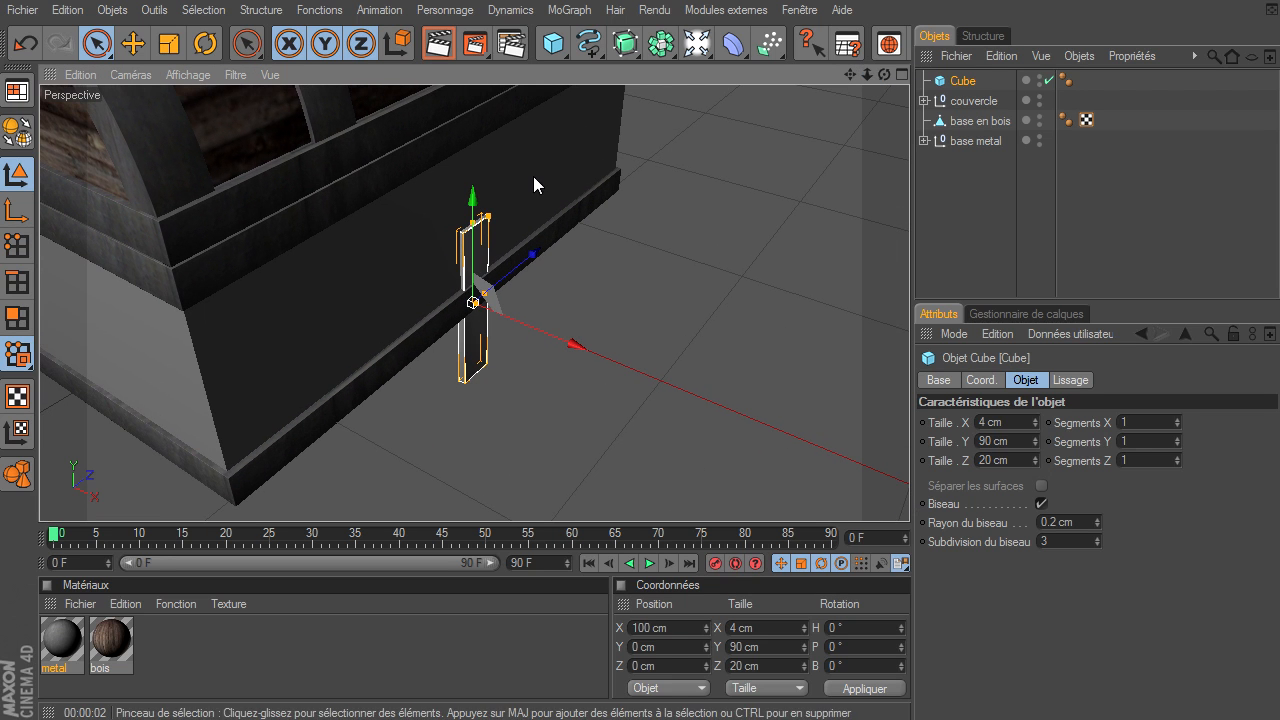
drag(477, 193, 477, 118)
drag(909, 495, 909, 488)
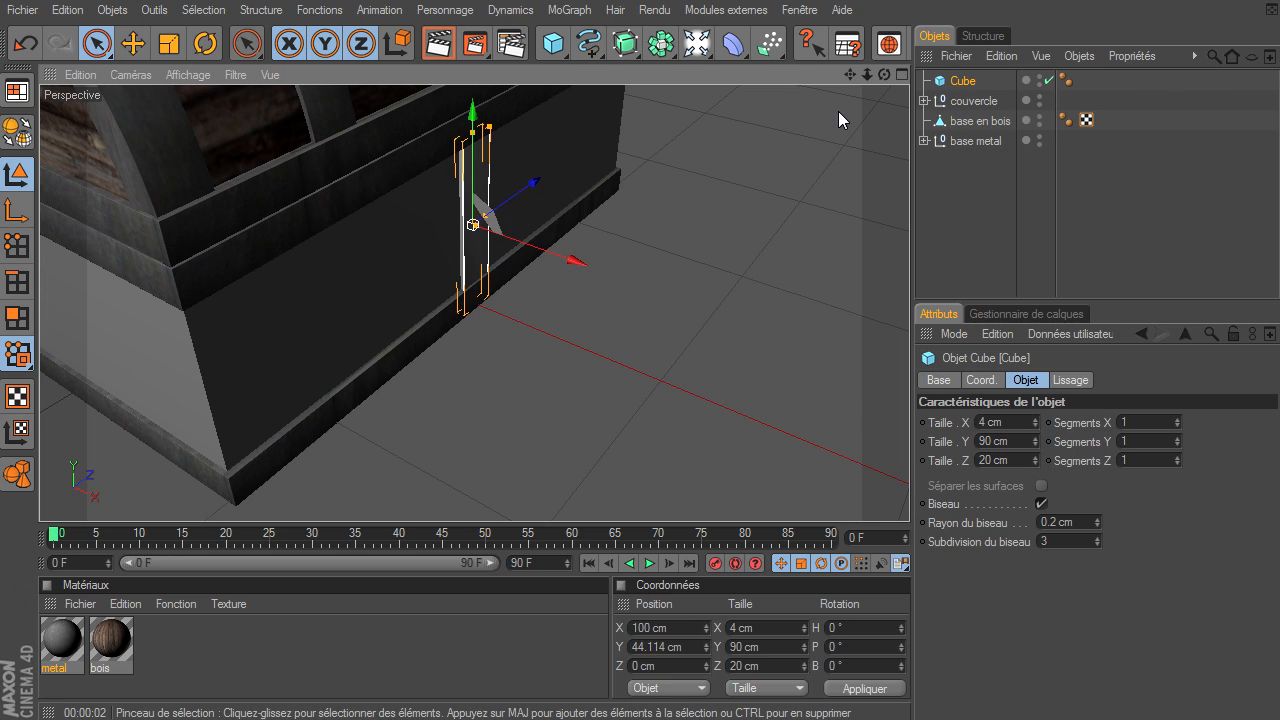
click(693, 646)
text(44)
key(Return)
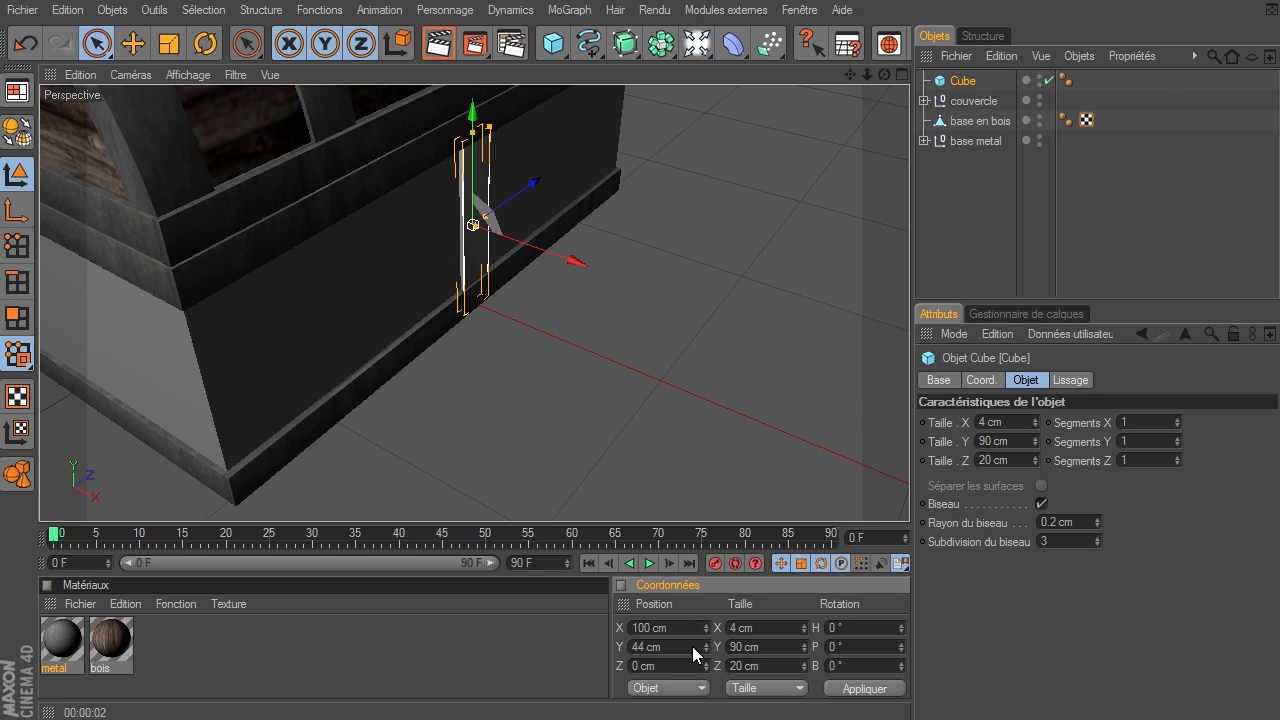
- Shorten the band cube by setting its Y size to 85 cm
drag(884, 74, 911, 506)
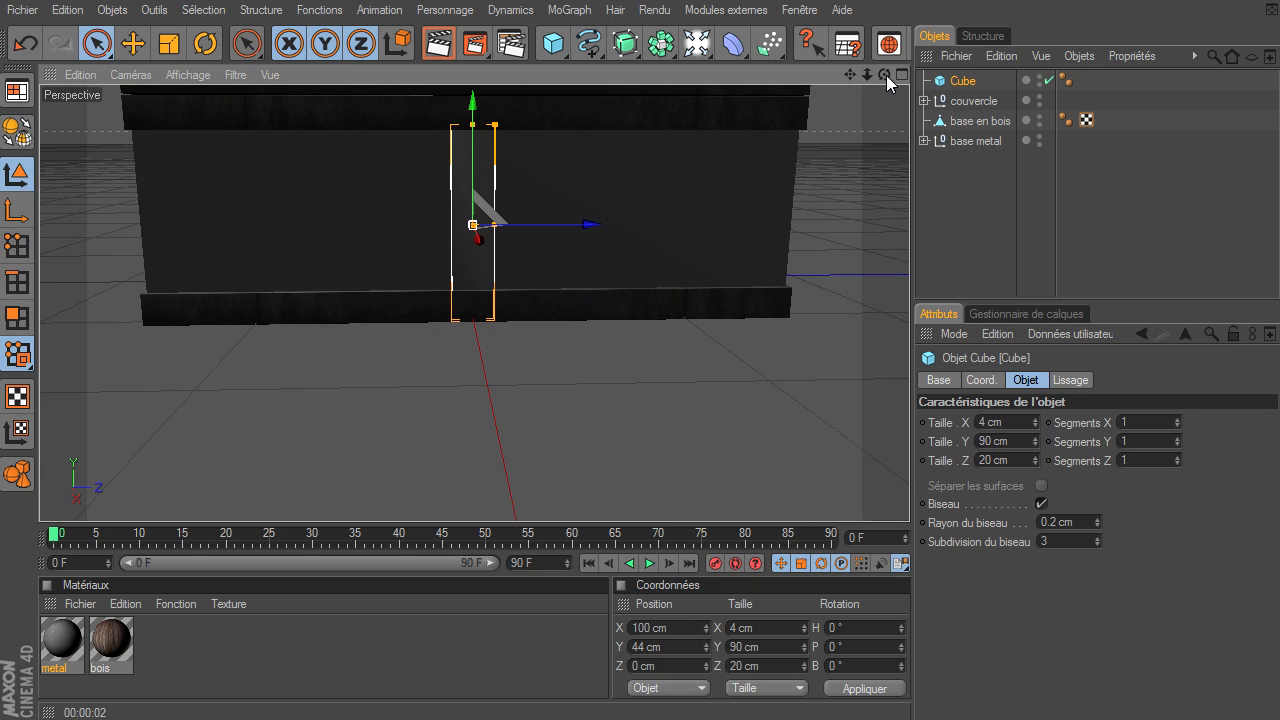
click(1018, 443)
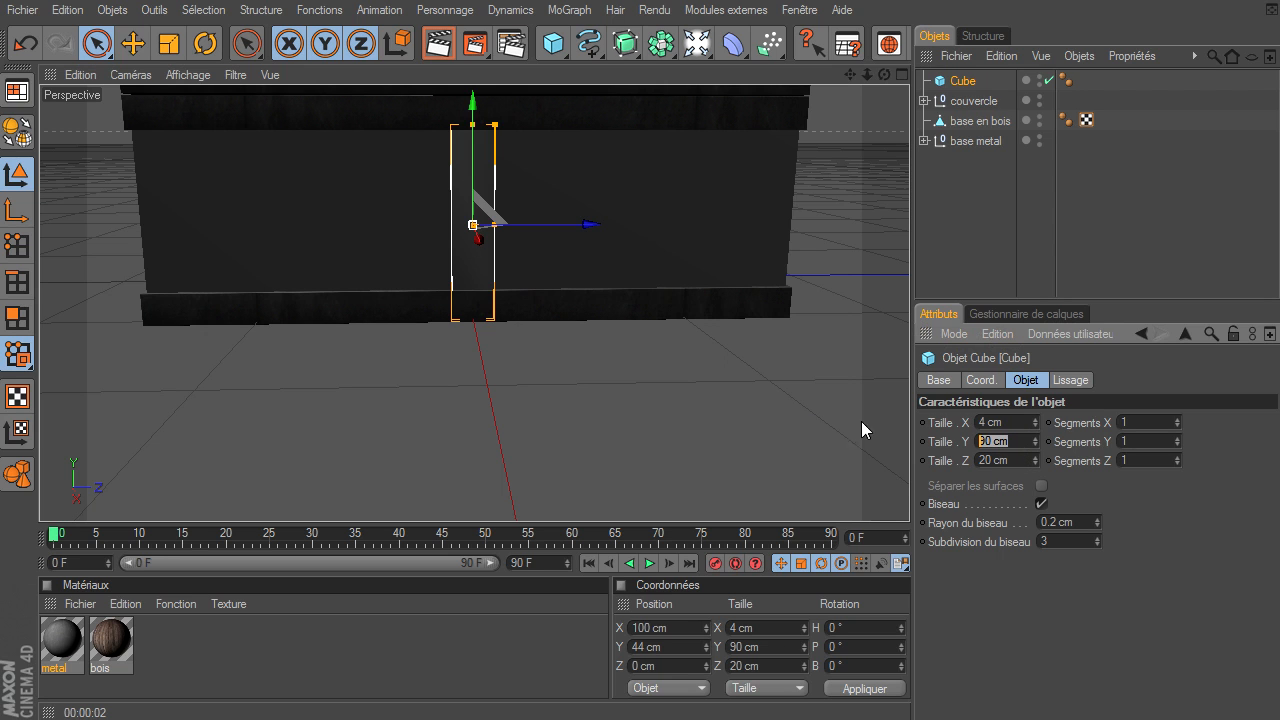
text(85)
key(Return)
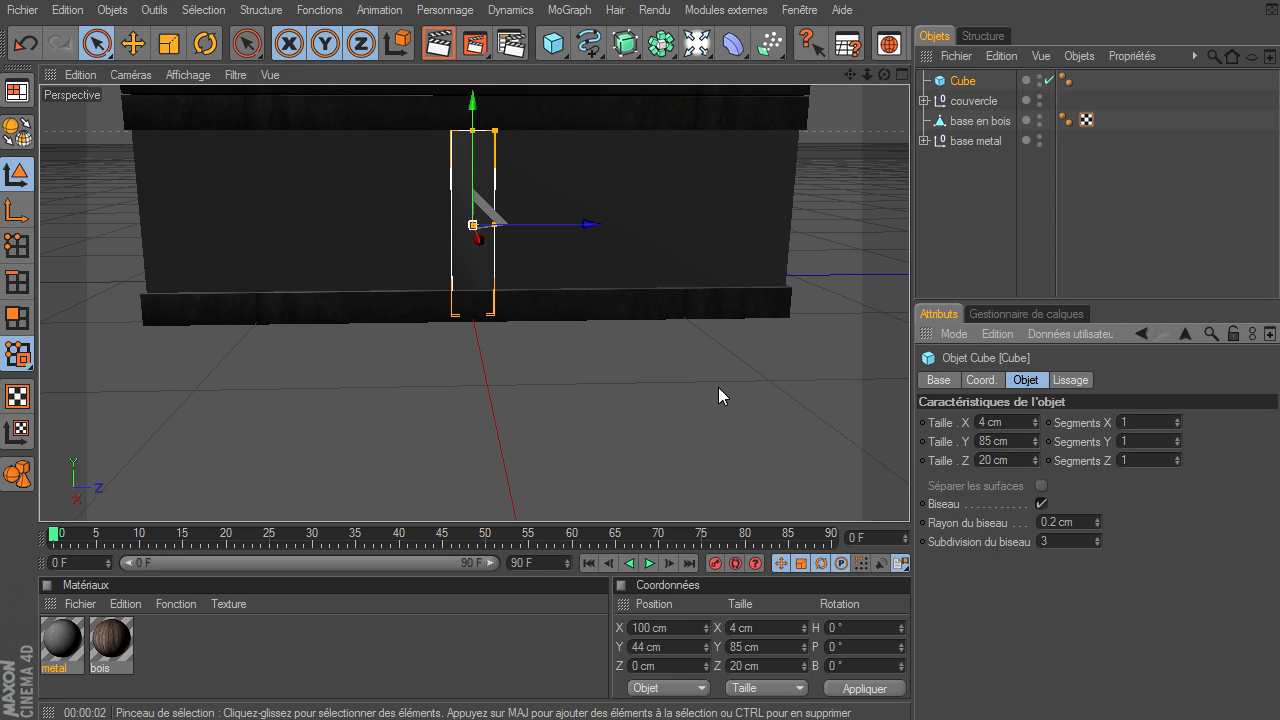
- Raise the band cube between the upper and lower metal frames and set its Y position to 50 cm
drag(473, 105, 473, 90)
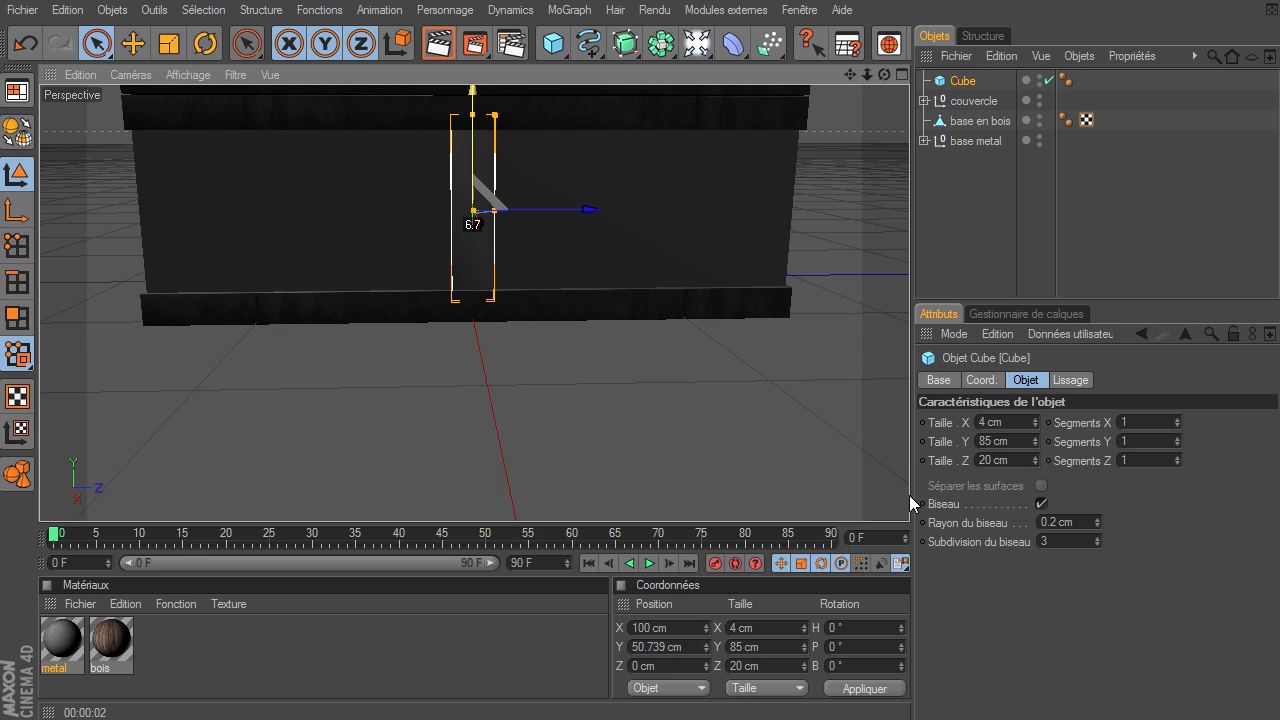
double_click(695, 647)
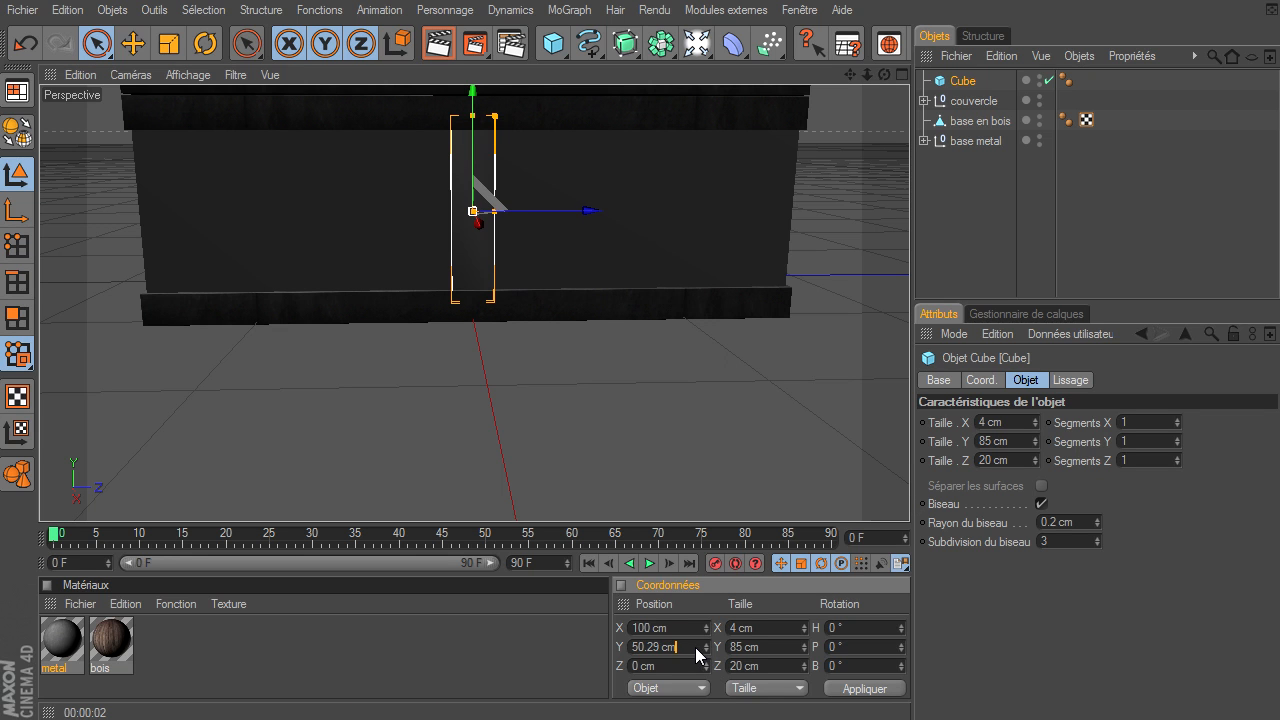
text(50)
key(Return)
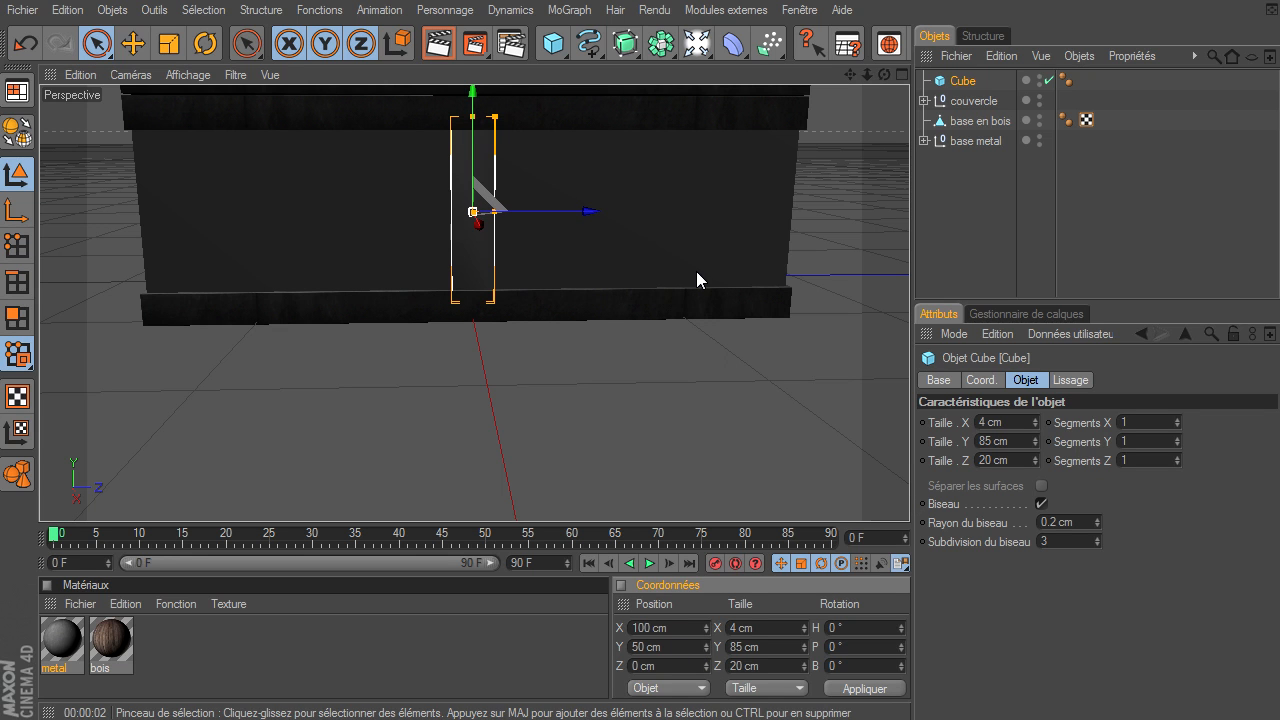
- Rename the metal band cube as "renfort"
drag(886, 76, 860, 71)
click(894, 95)
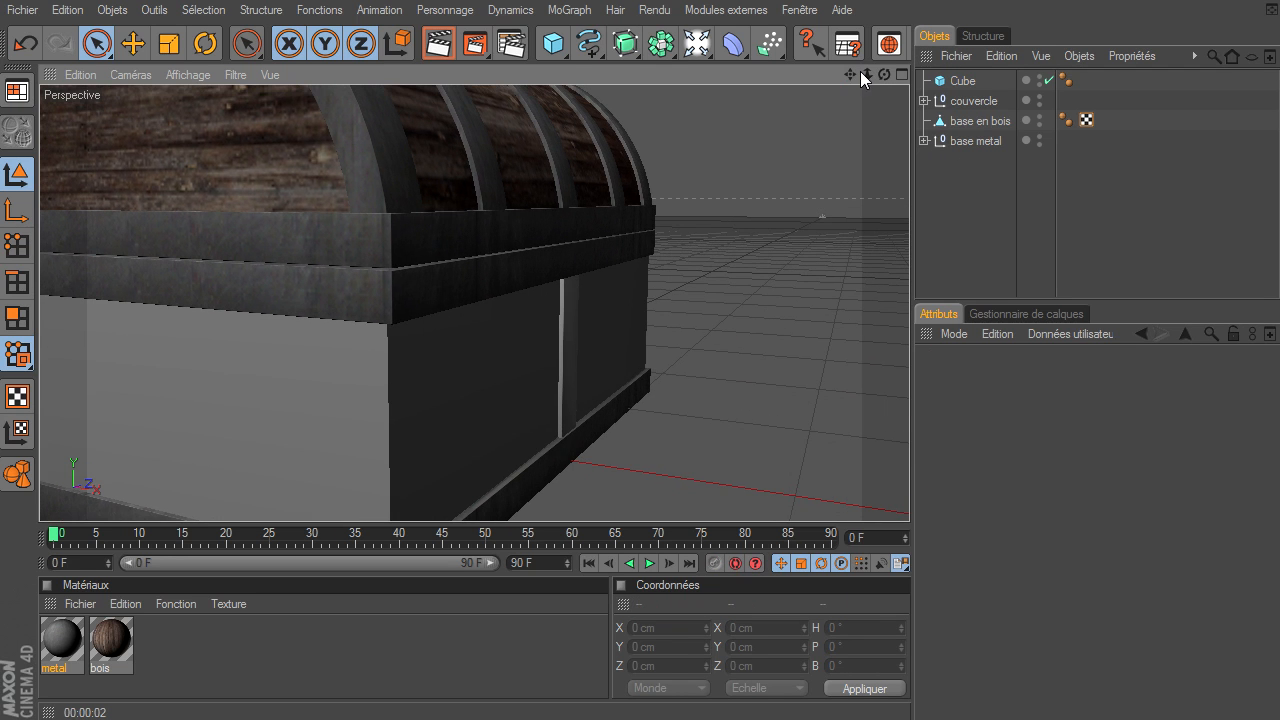
mouse_move(909, 495)
mouse_down()
mouse_move(866, 497)
mouse_move(909, 495)
mouse_up()
click(440, 52)
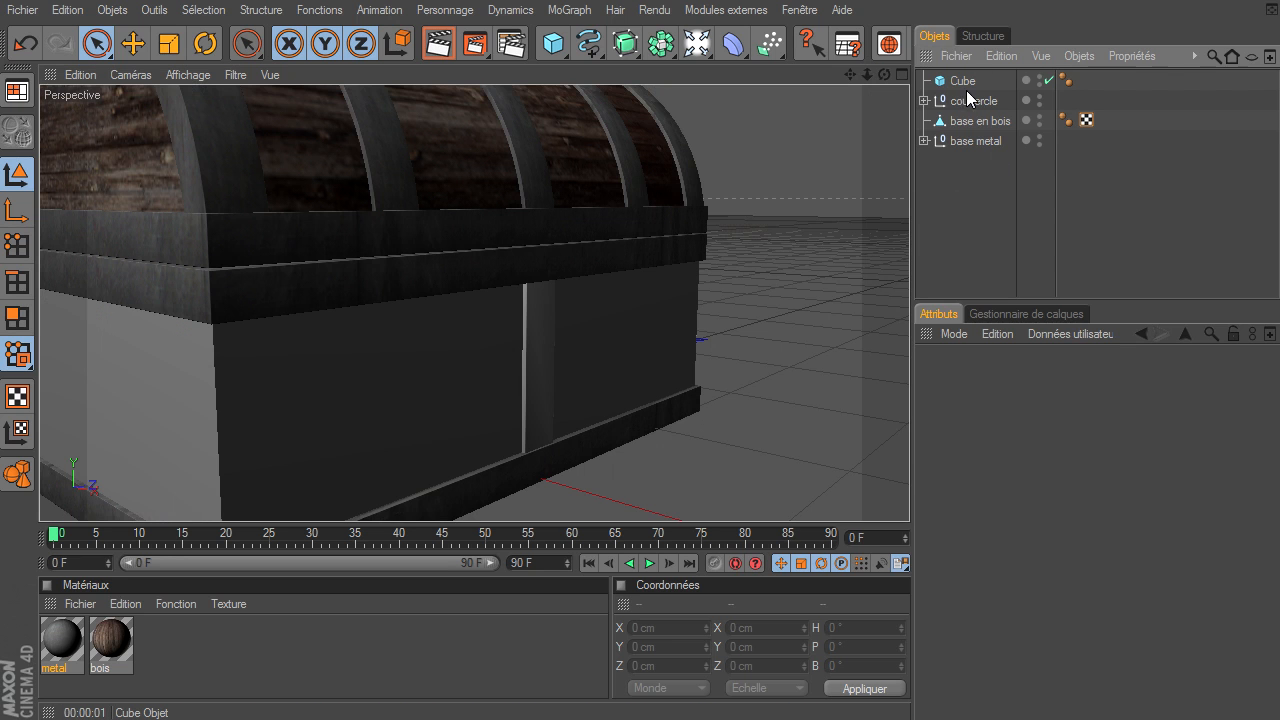
click(966, 82)
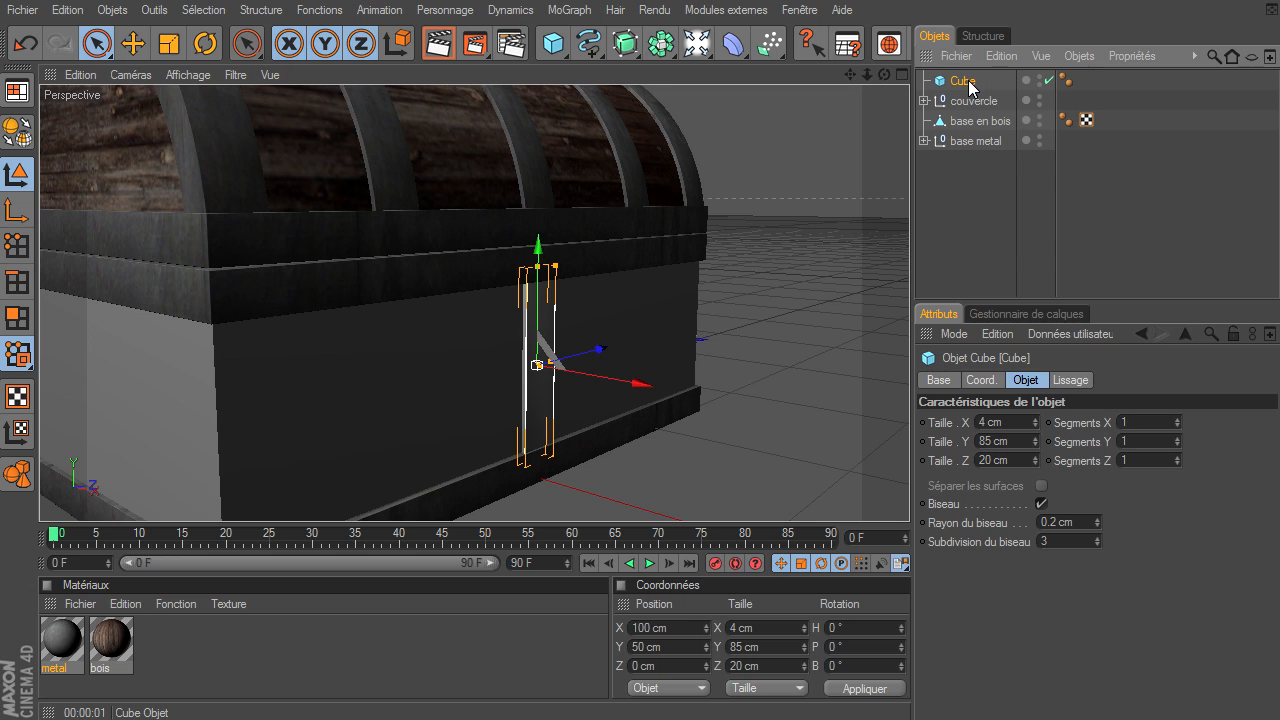
double_click(966, 82)
key(BackSpace)
text(renfort)
key(Return)
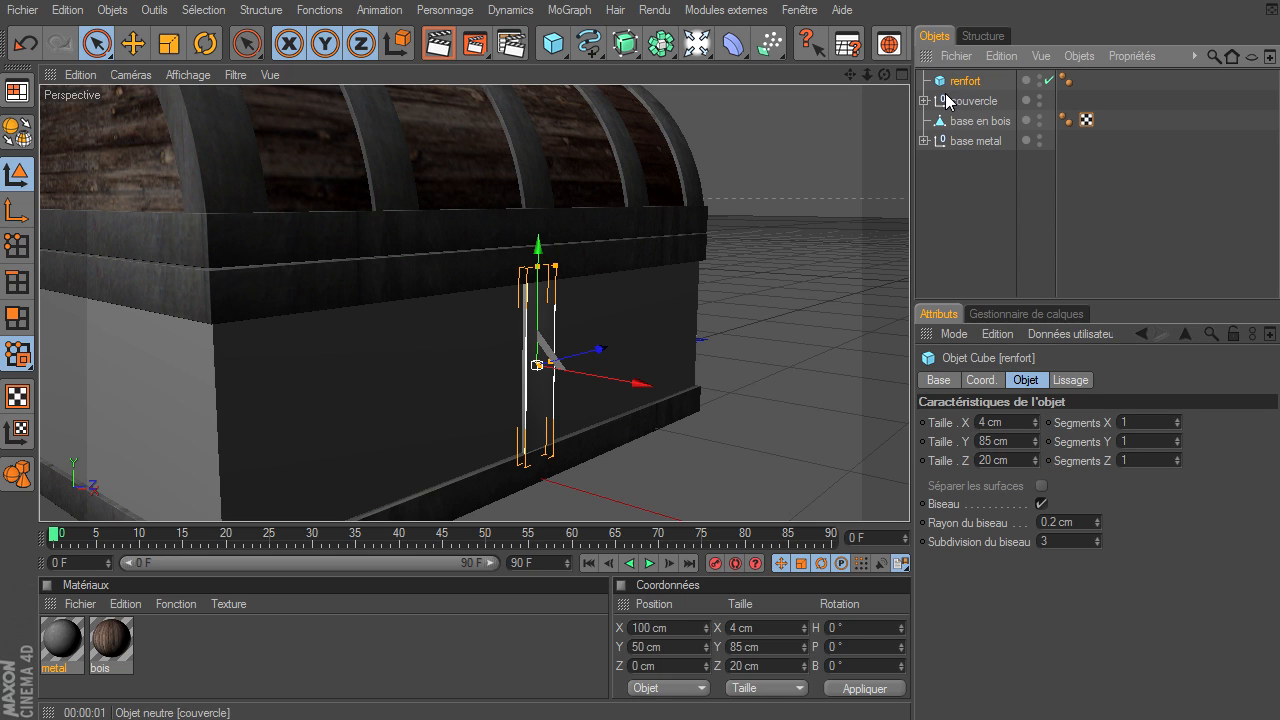
- Duplicate the renfort band and place the copy along the chest's long side at Z position 80 cm
ctrl+drag(963, 87, 968, 236)
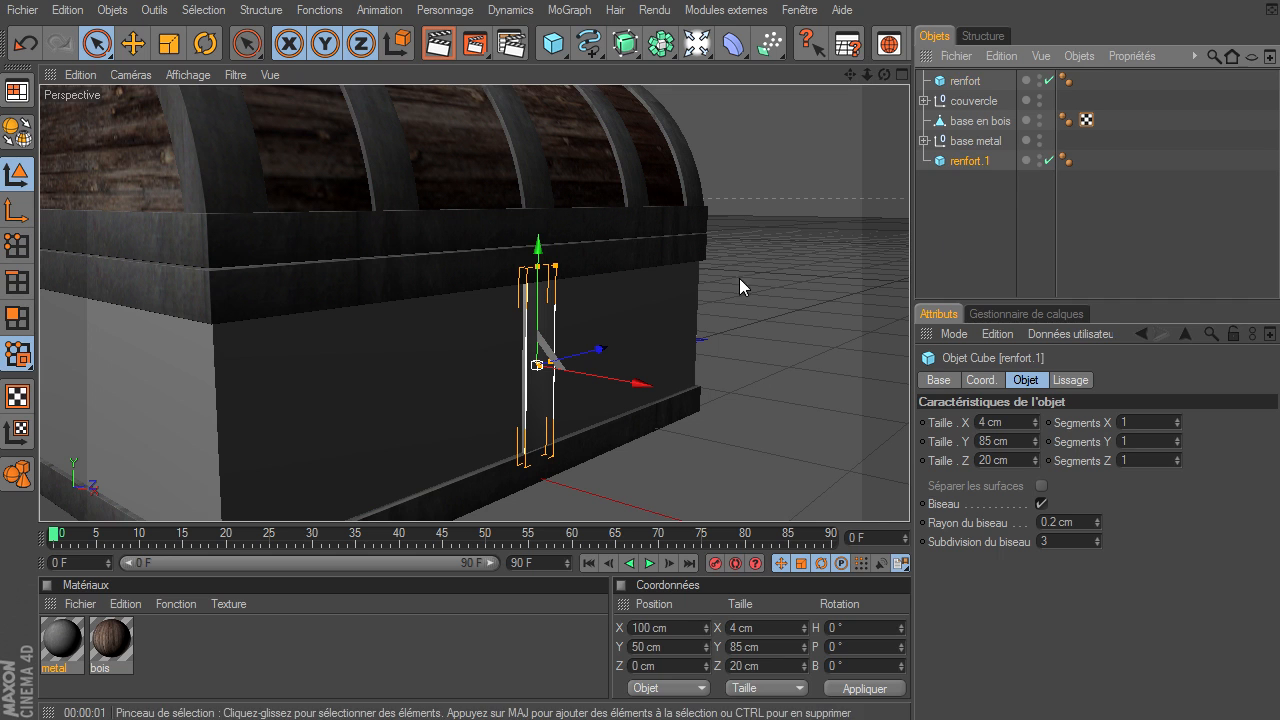
drag(690, 340, 716, 338)
drag(922, 495, 918, 494)
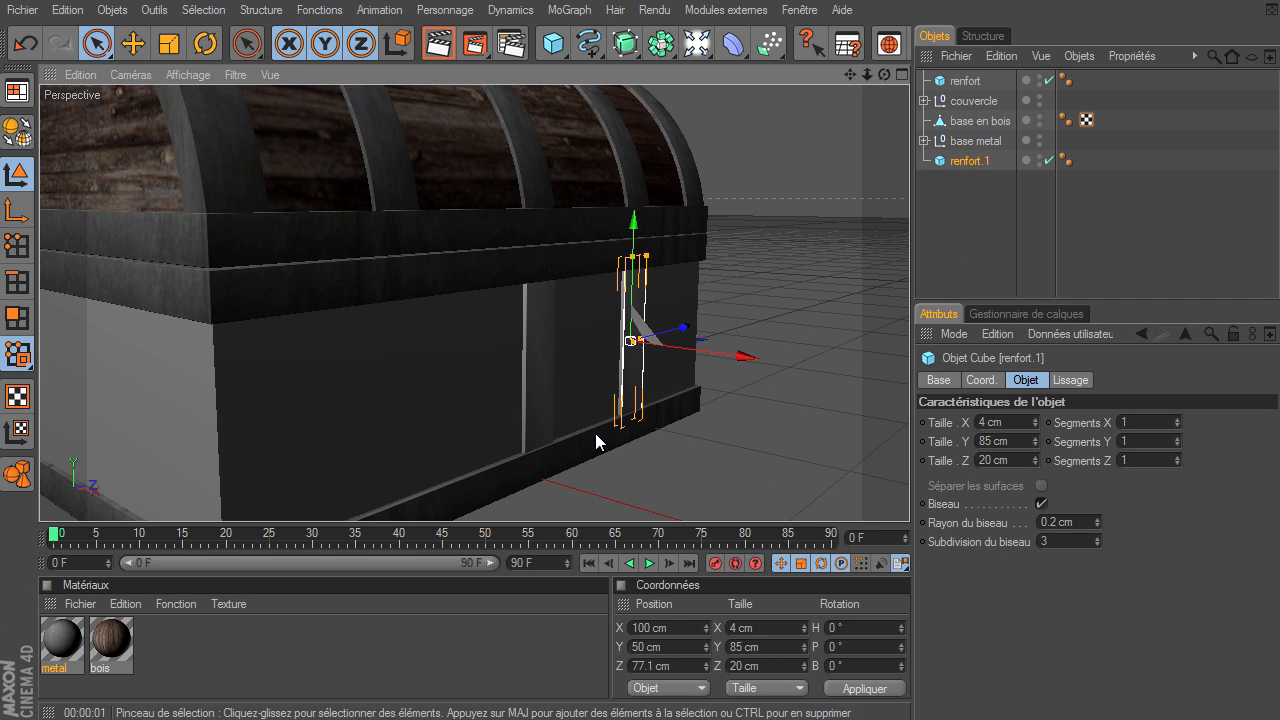
click(690, 666)
text(80)
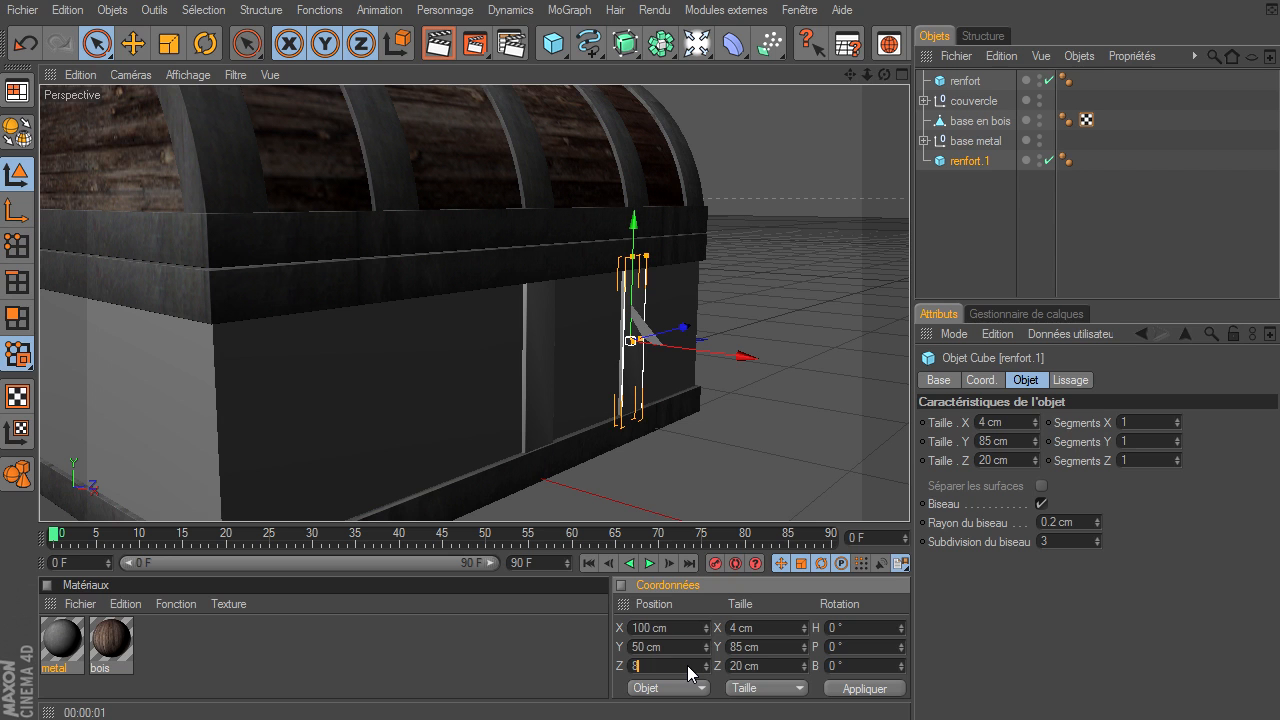
key(Return)
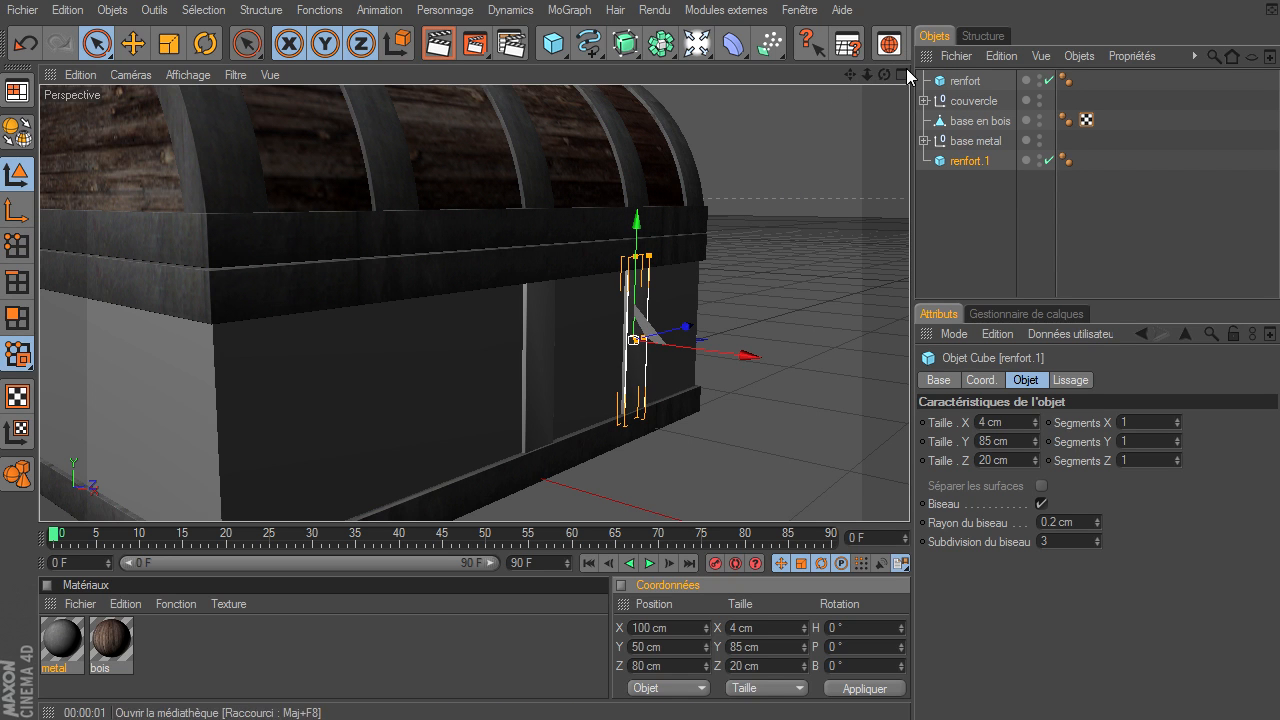
- Duplicate the offset band and mirror the copy to the other side of the middle band at Z position -80 cm
drag(883, 74, 915, 480)
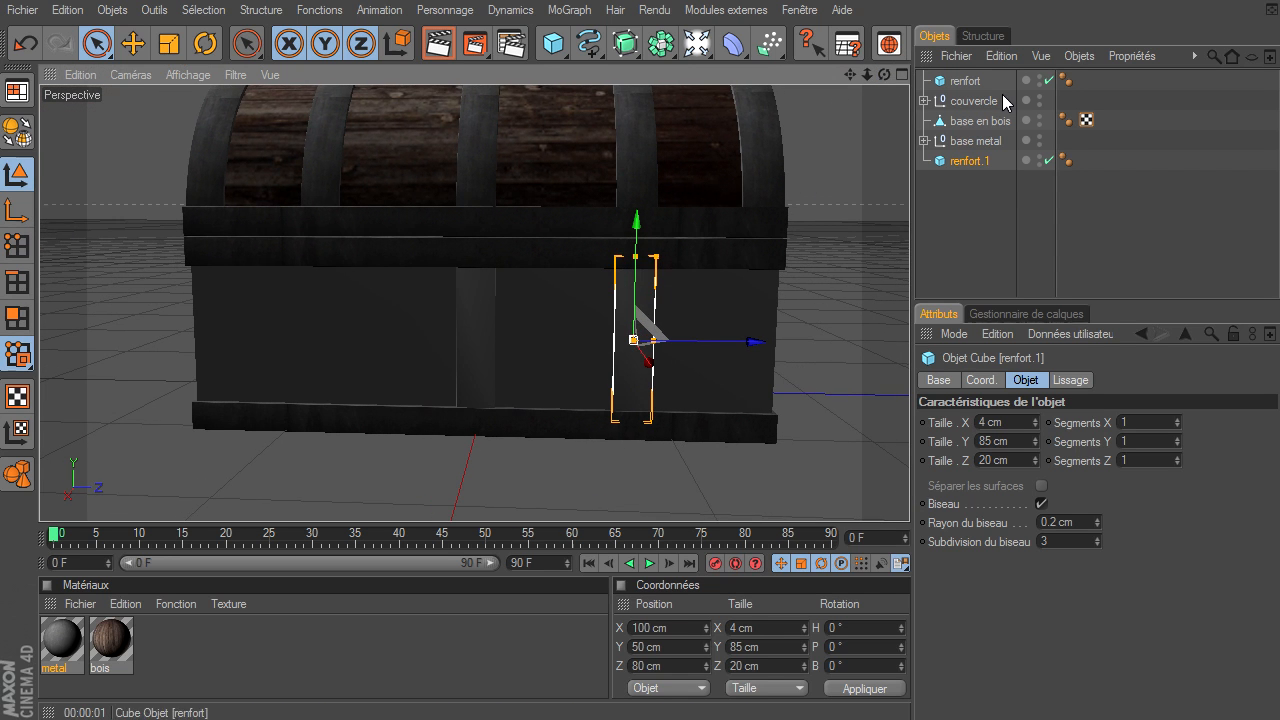
click(958, 166)
key(ctrl+c)
key(ctrl+v)
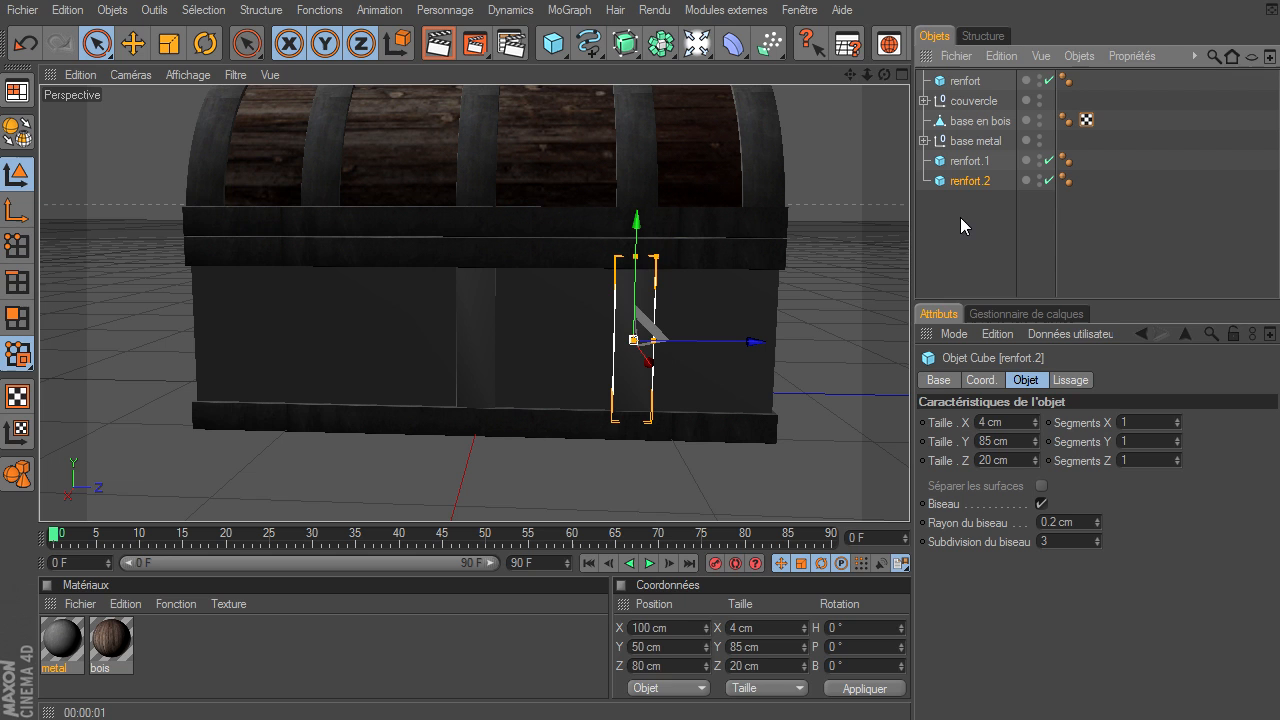
click(672, 664)
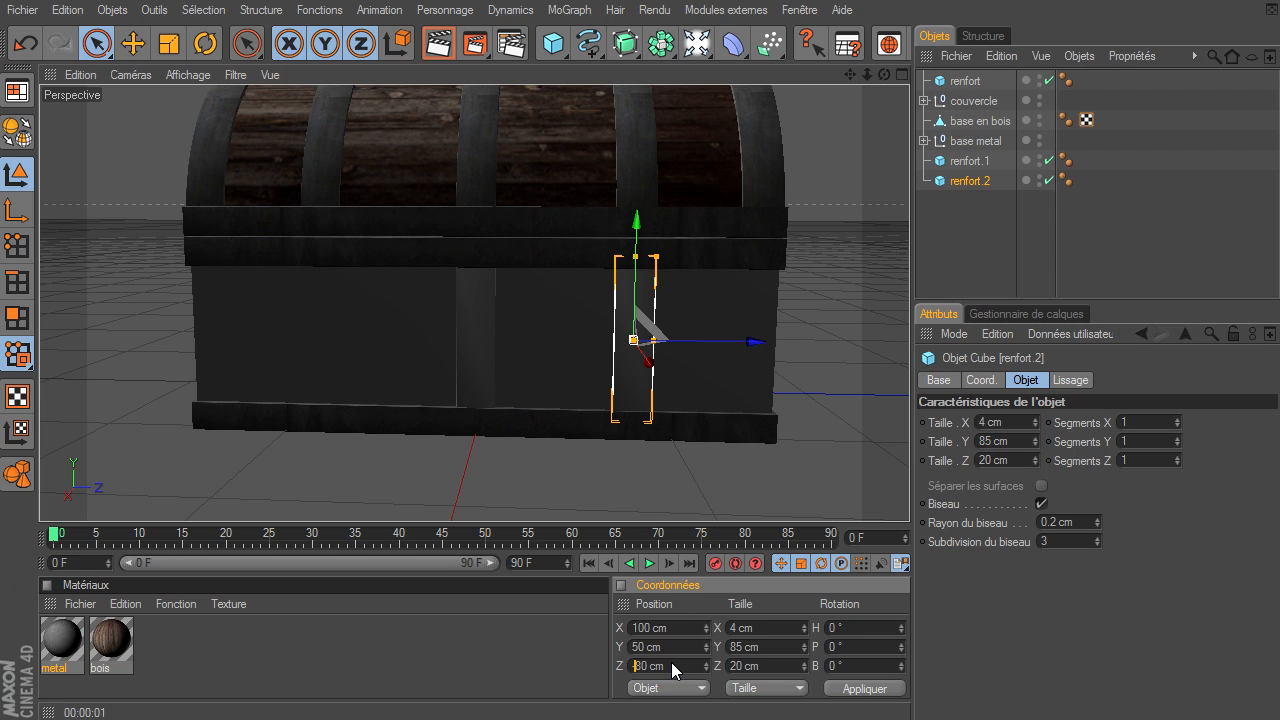
text(-)
key(Return)
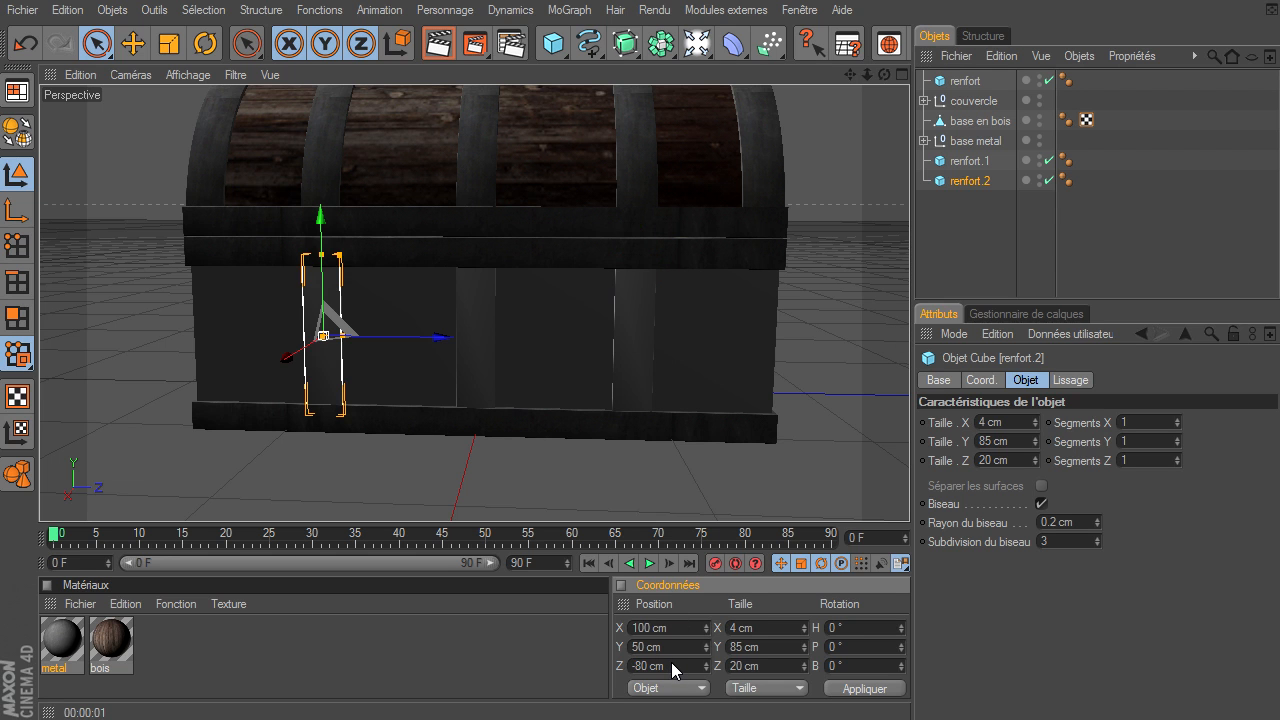
- Reorder the original renfort band in the object hierarchy so it sits below base metal with its two copies
click(935, 240)
alt+drag(908, 496, 905, 470)
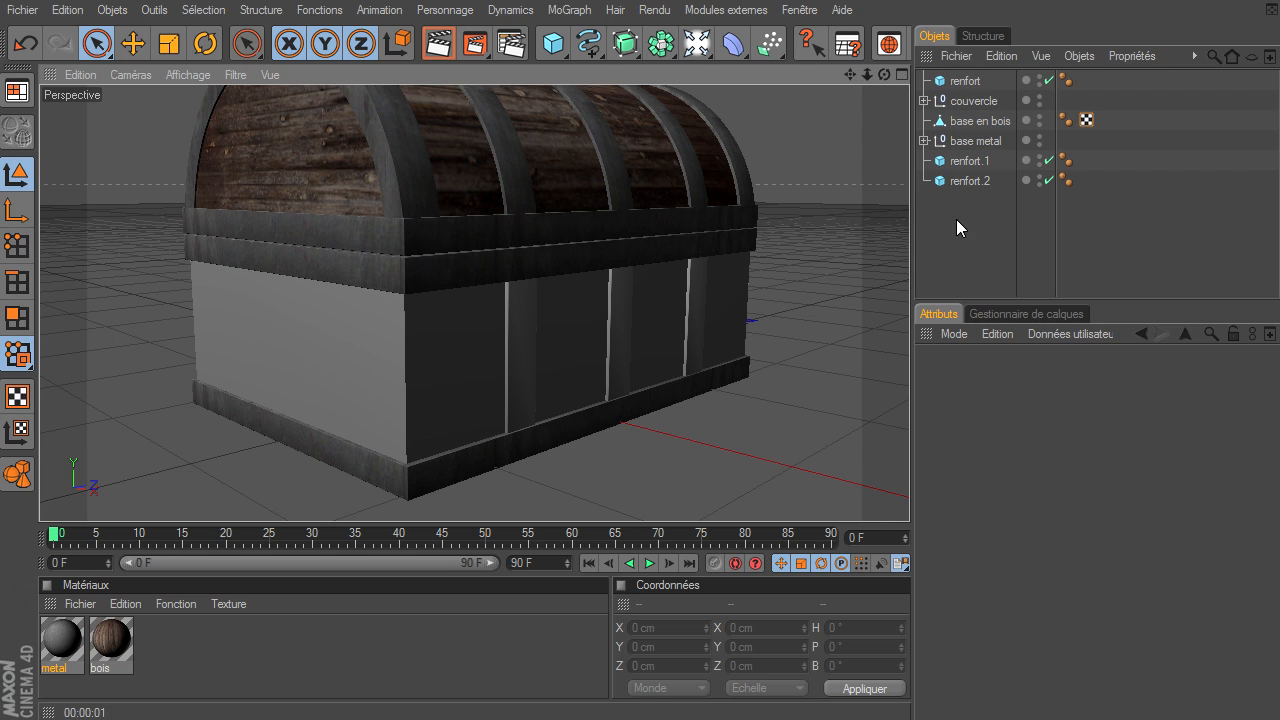
drag(965, 80, 965, 188)
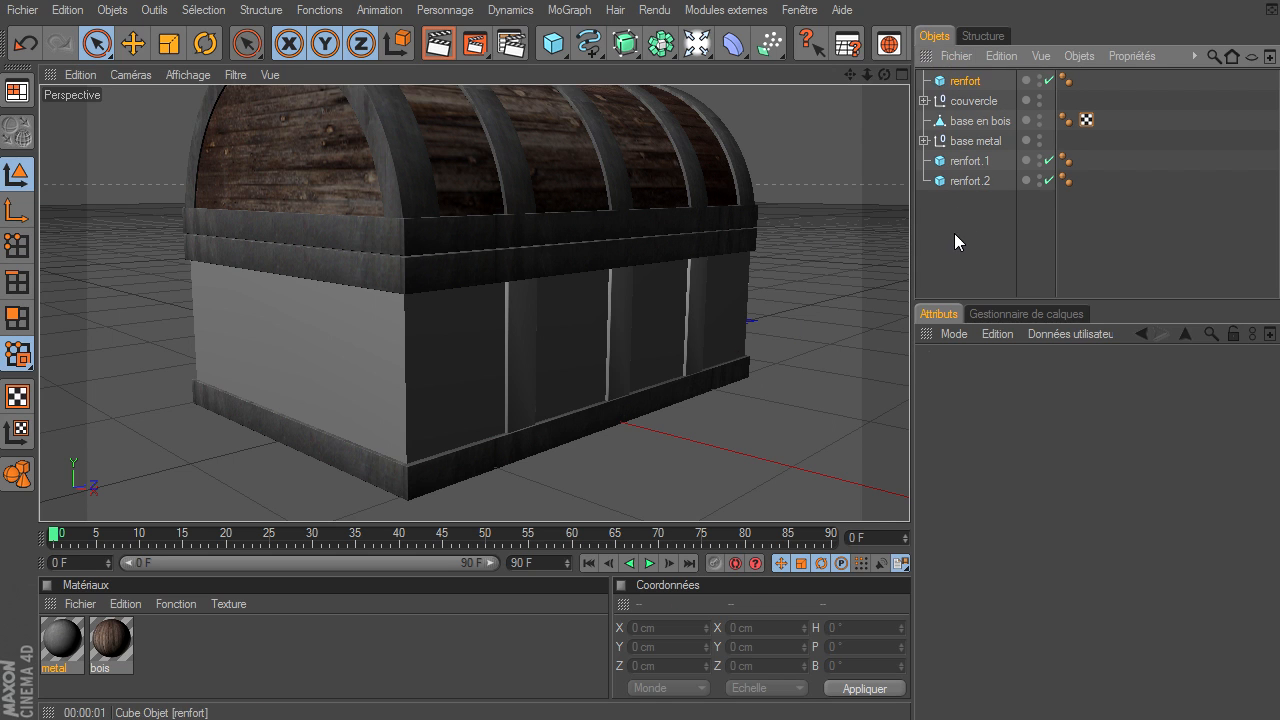
- Duplicate the three renfort bands together and place the copies on the opposite long side at X position -100 cm
drag(966, 140, 975, 190)
shift+click(987, 140)
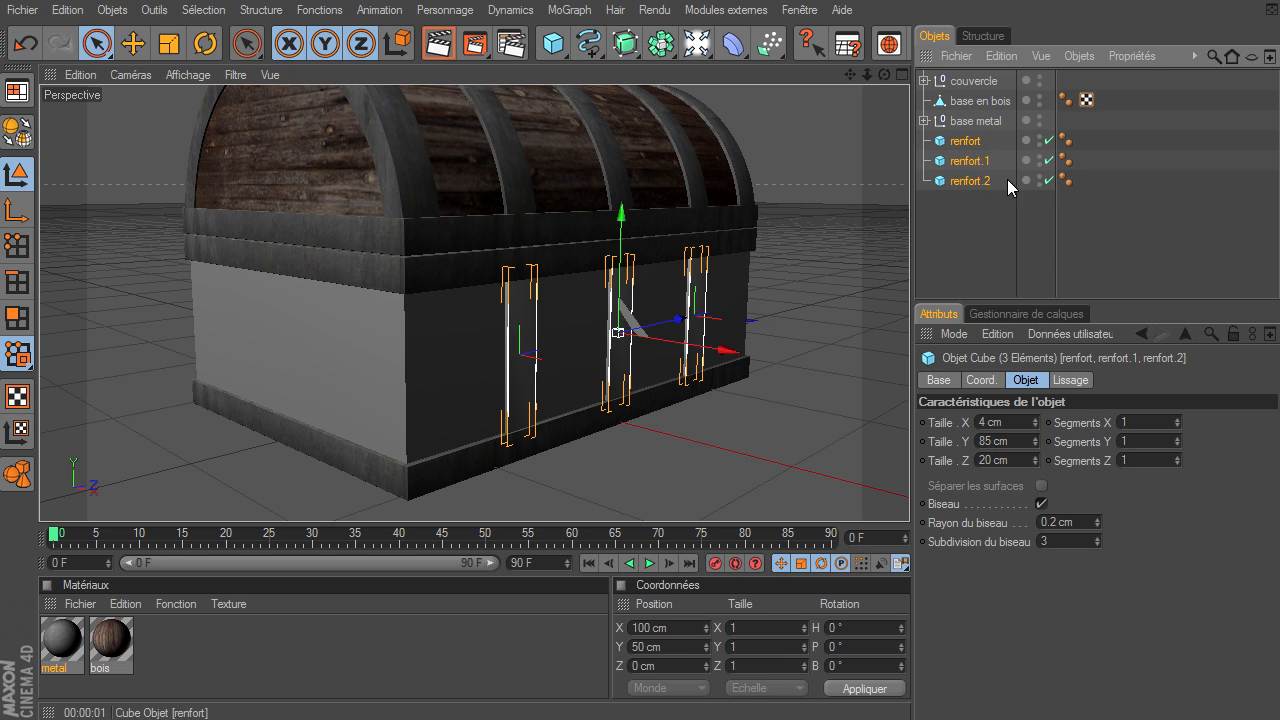
ctrl+drag(975, 192, 980, 253)
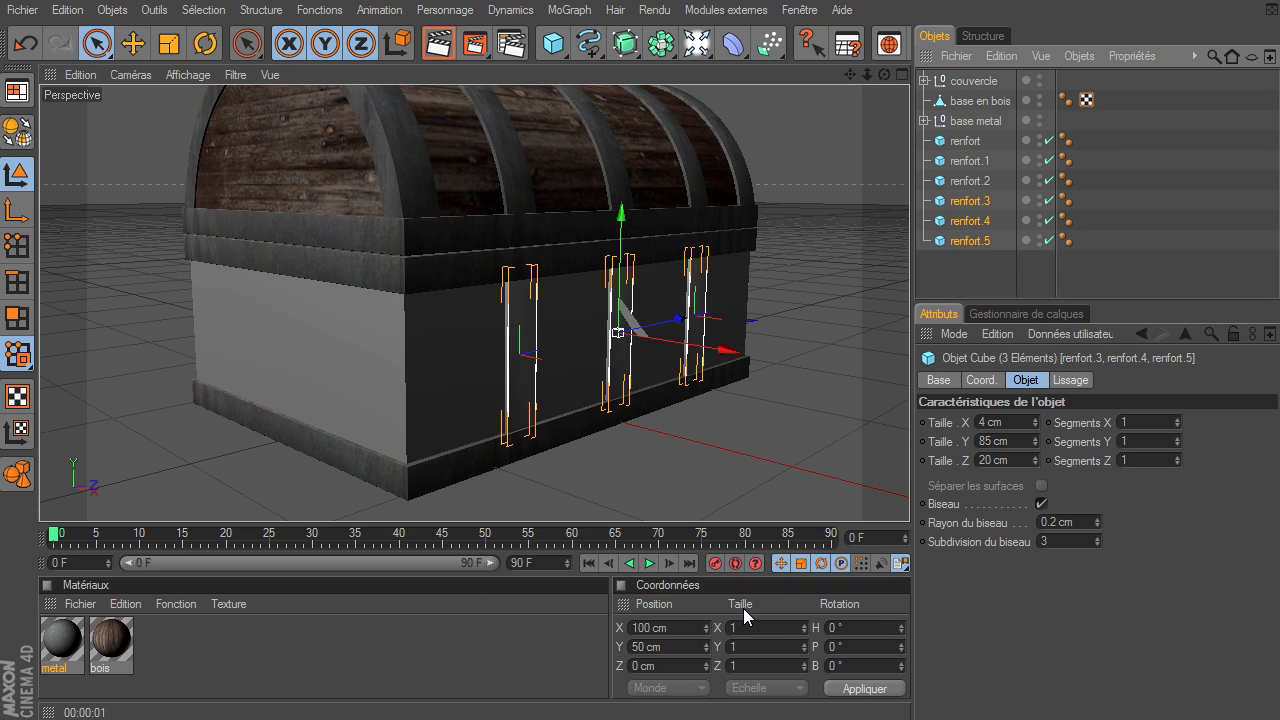
click(678, 626)
text(-)
key(Return)
drag(884, 75, 909, 495)
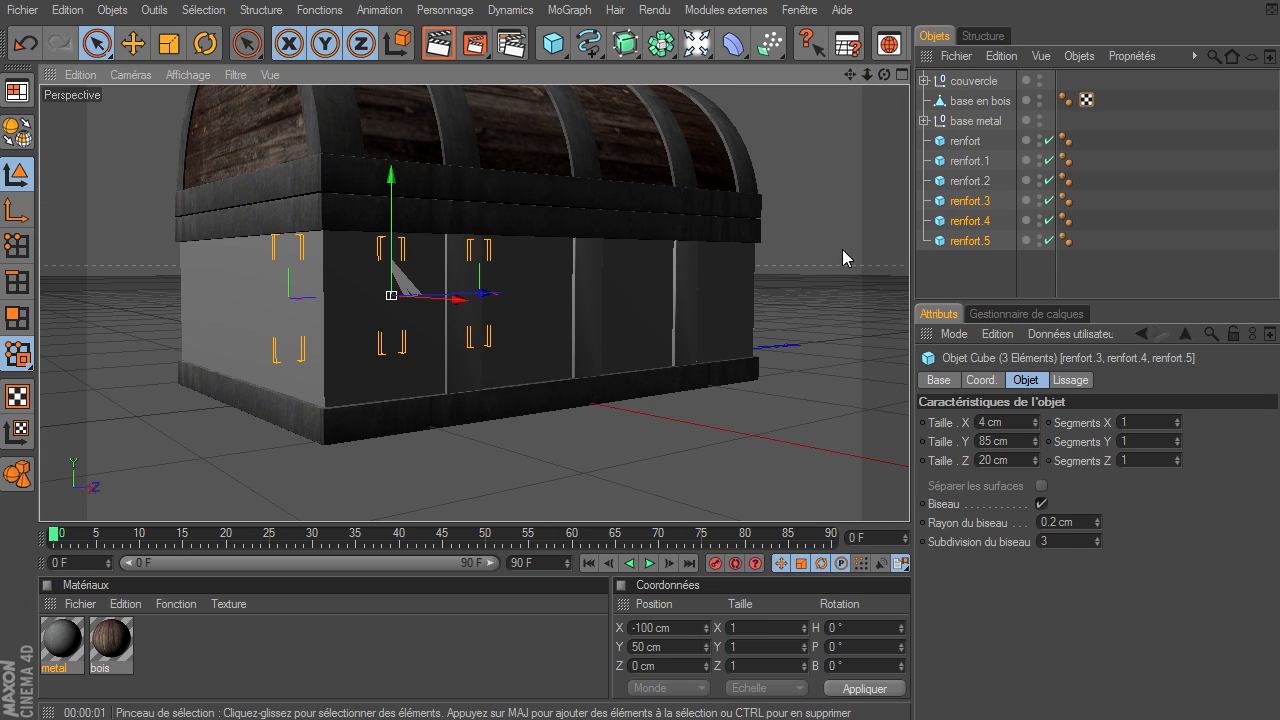
click(835, 260)
drag(887, 79, 737, 161)
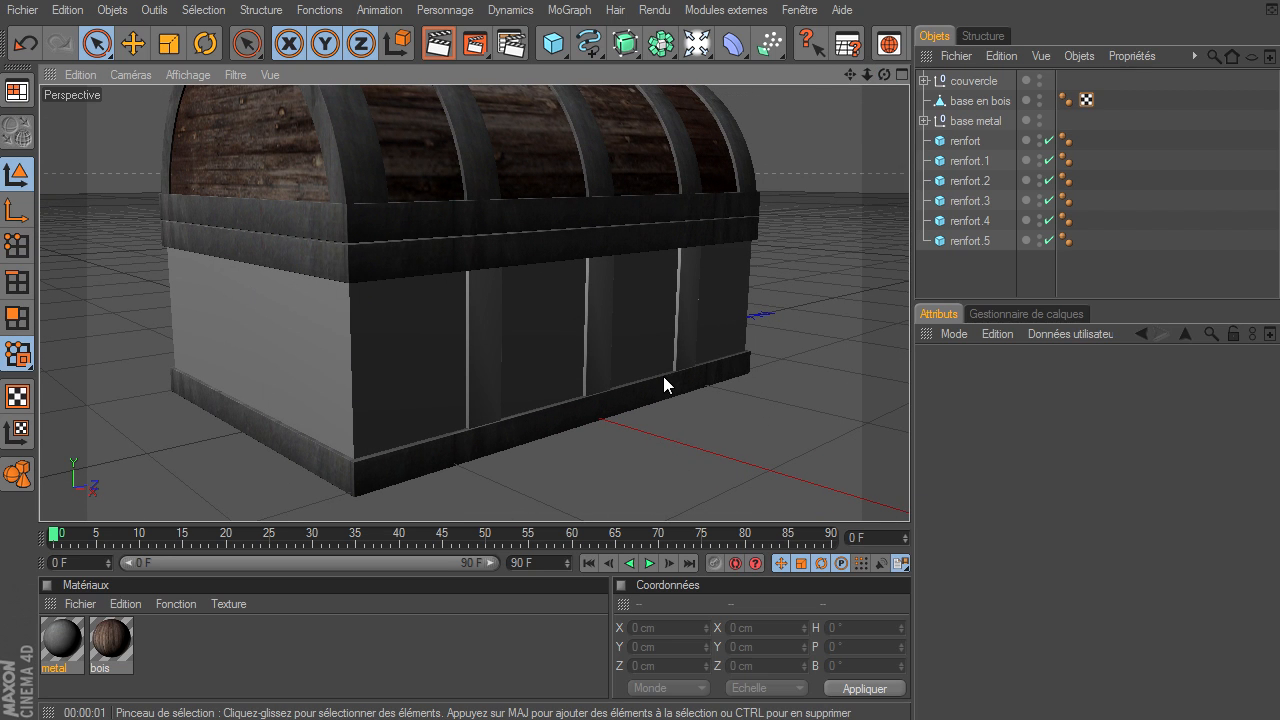
- Duplicate the renfort.2 band nearest the chest's corner and rename the copy as "renfort.angle"
click(474, 355)
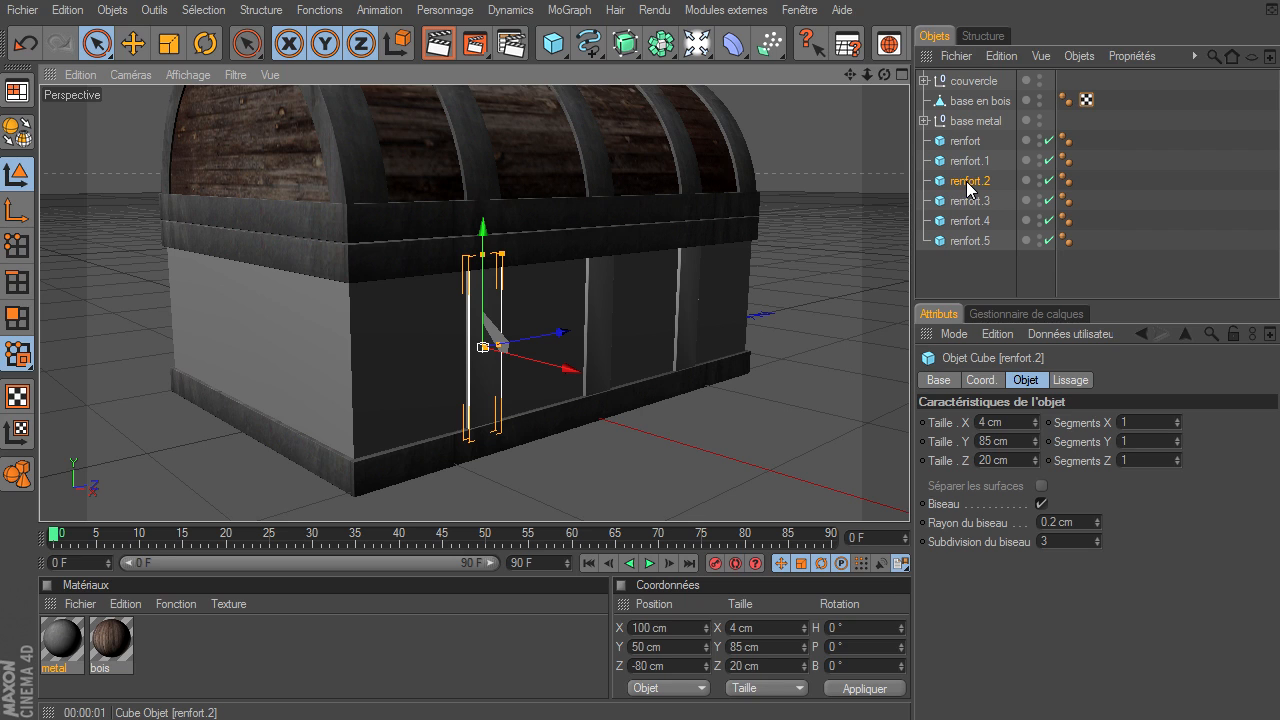
ctrl+drag(967, 188, 964, 278)
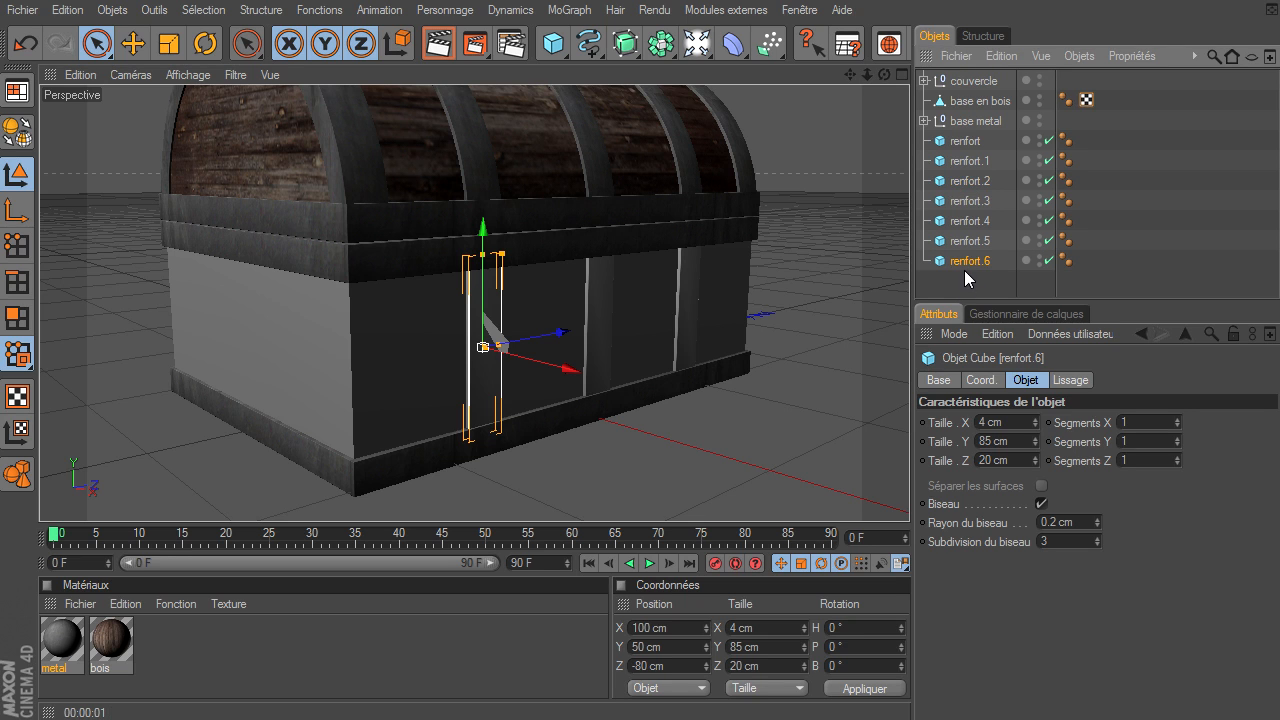
double_click(966, 260)
key(BackSpace)
text(angle)
key(Return)
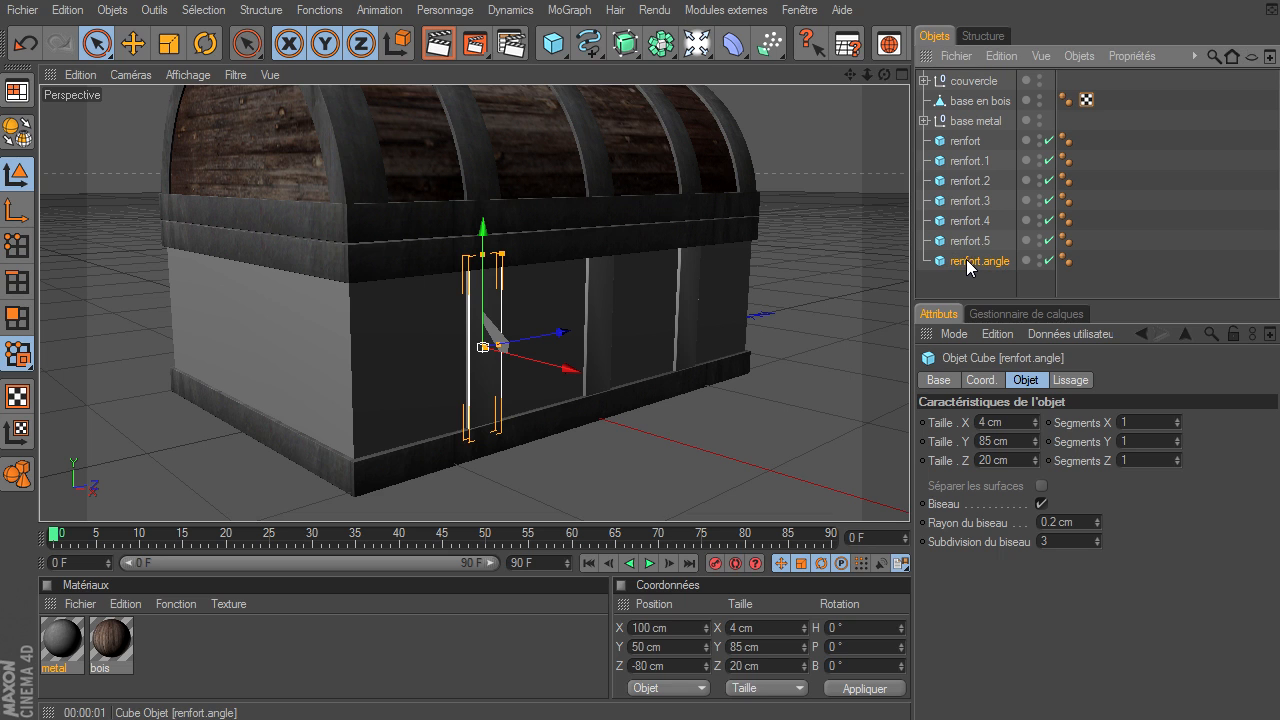
- Slide the renfort.angle band along the long side to the chest's corner and set its Z position to -141 cm
drag(566, 336, 909, 495)
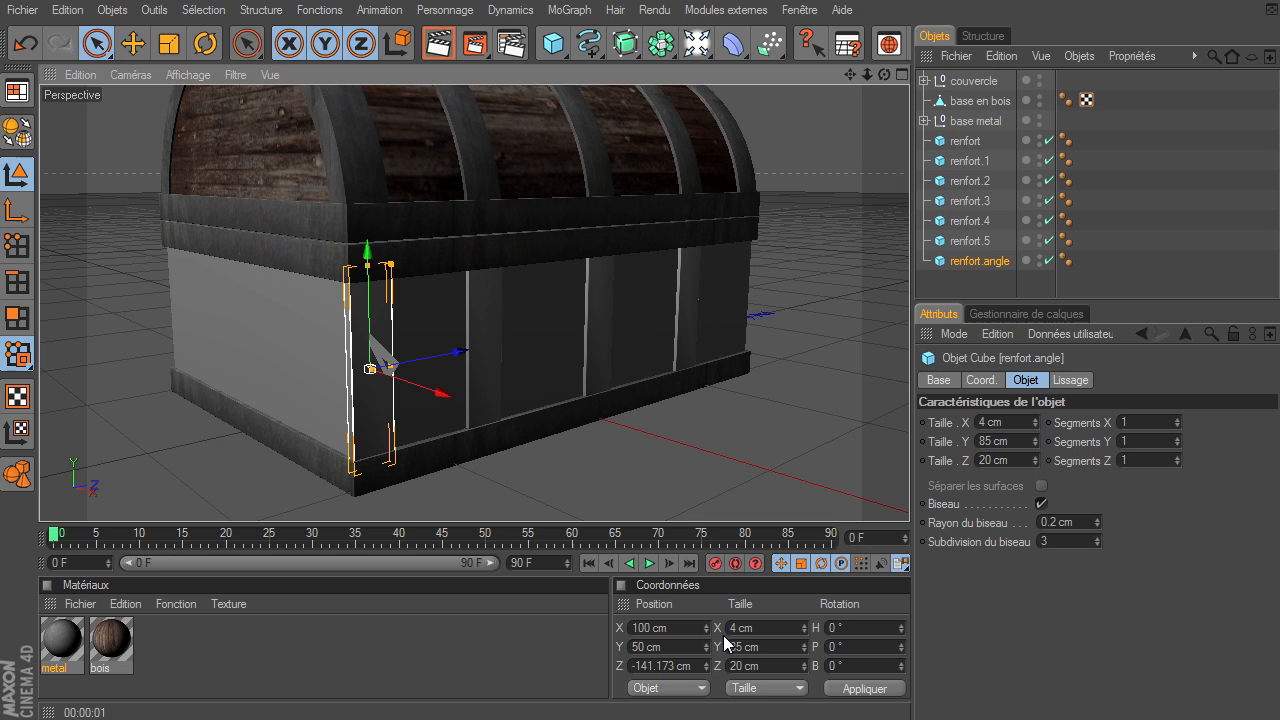
click(681, 664)
text(-141)
key(Return)
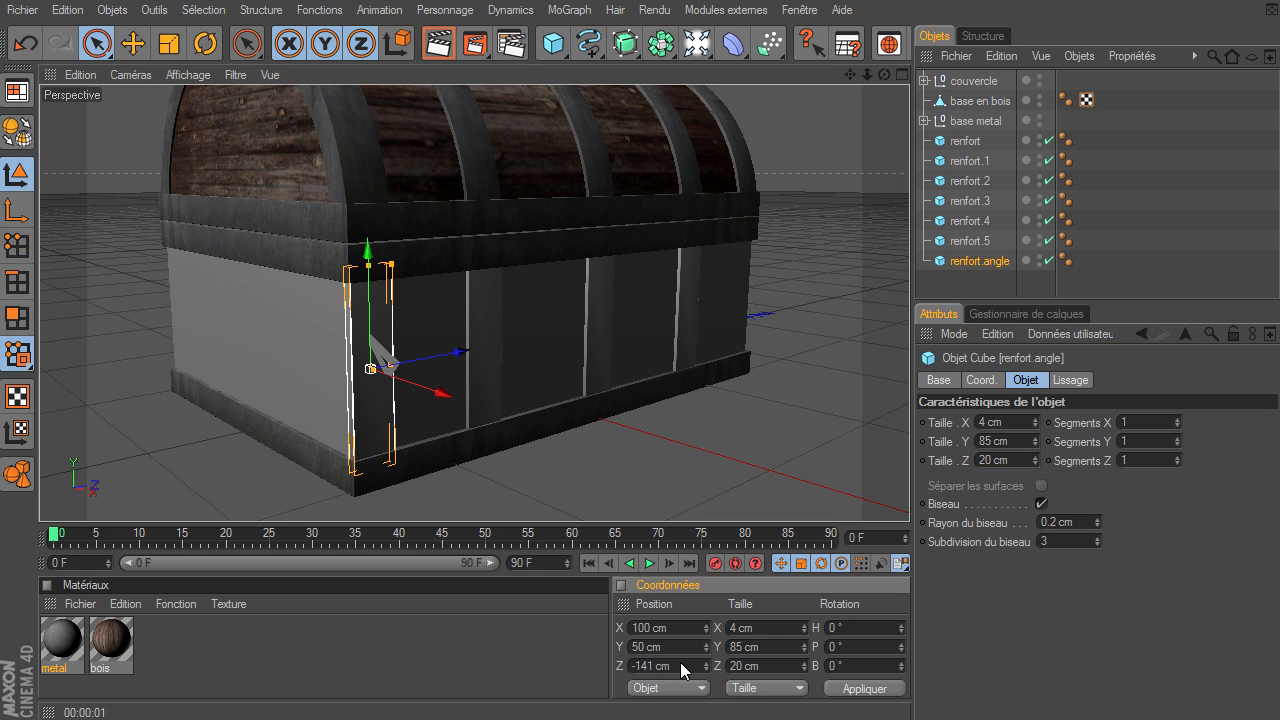
- Check the corner band in a rendered close-up and thicken it by setting its X size to 20 cm
mouse_move(866, 74)
mouse_down()
mouse_move(909, 495)
mouse_move(864, 77)
mouse_up()
key(ctrl+shift+z)
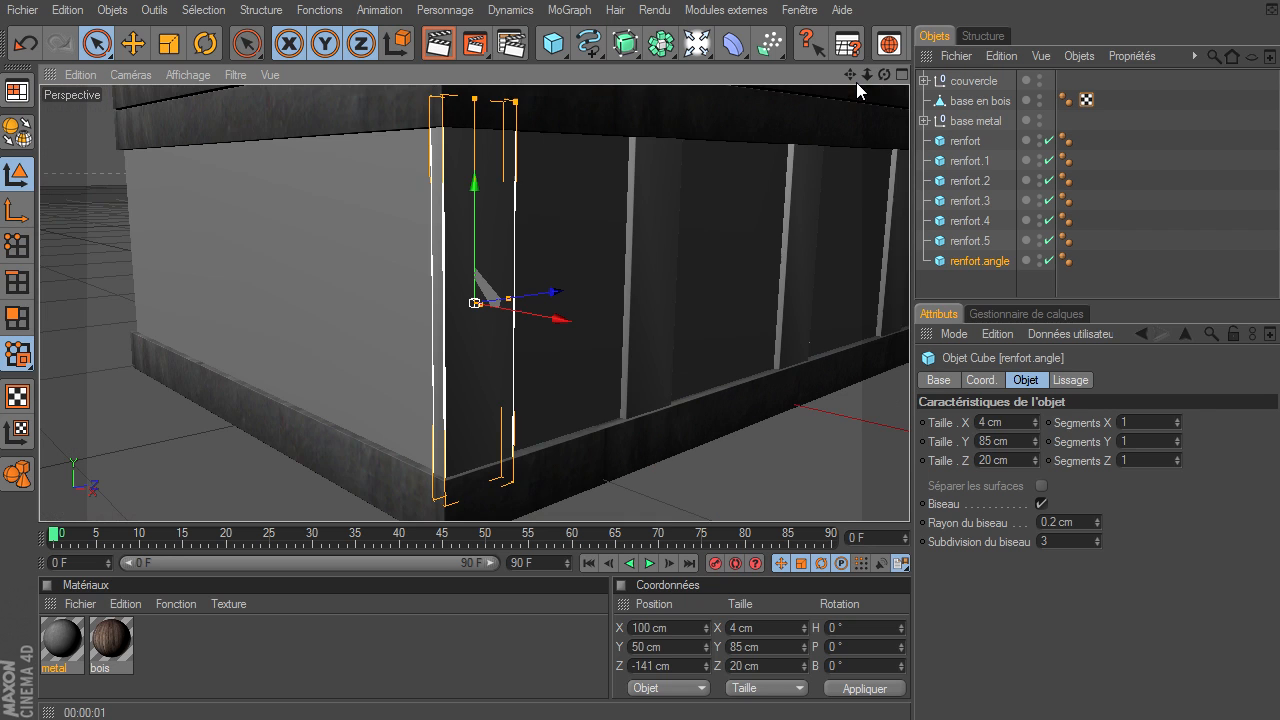
key(ctrl+shift+z)
key(ctrl+shift+z)
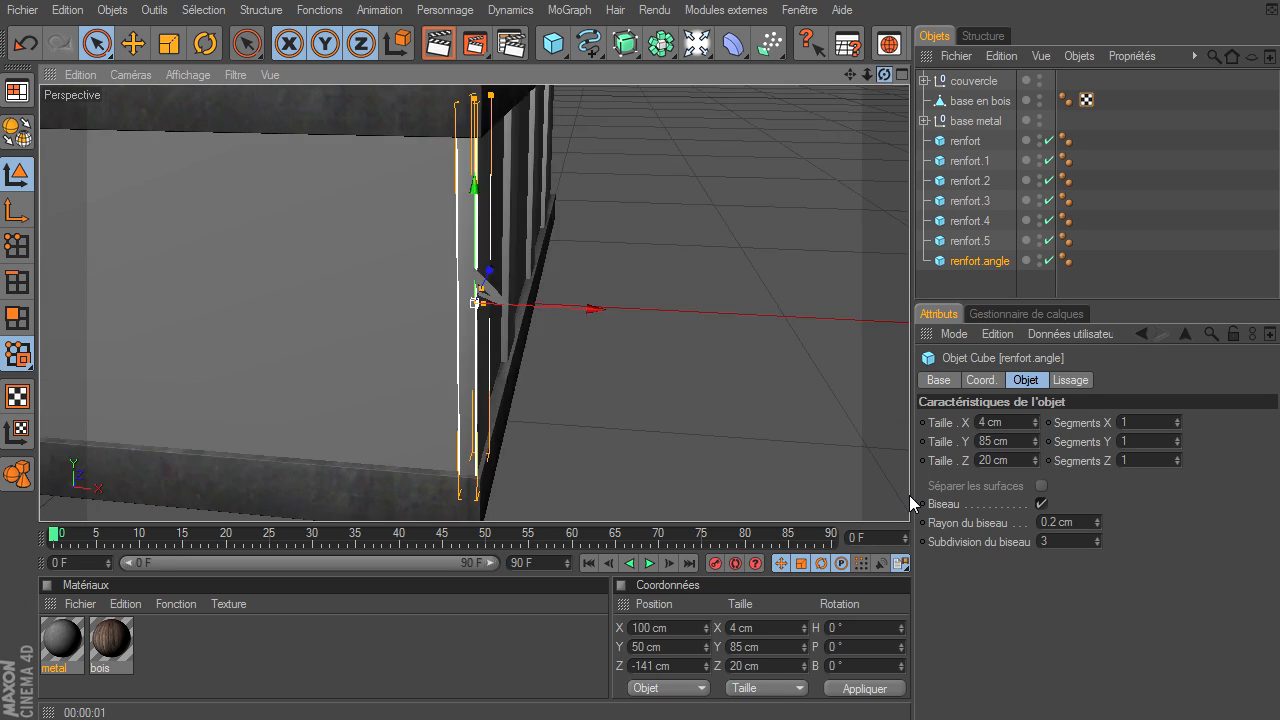
click(438, 43)
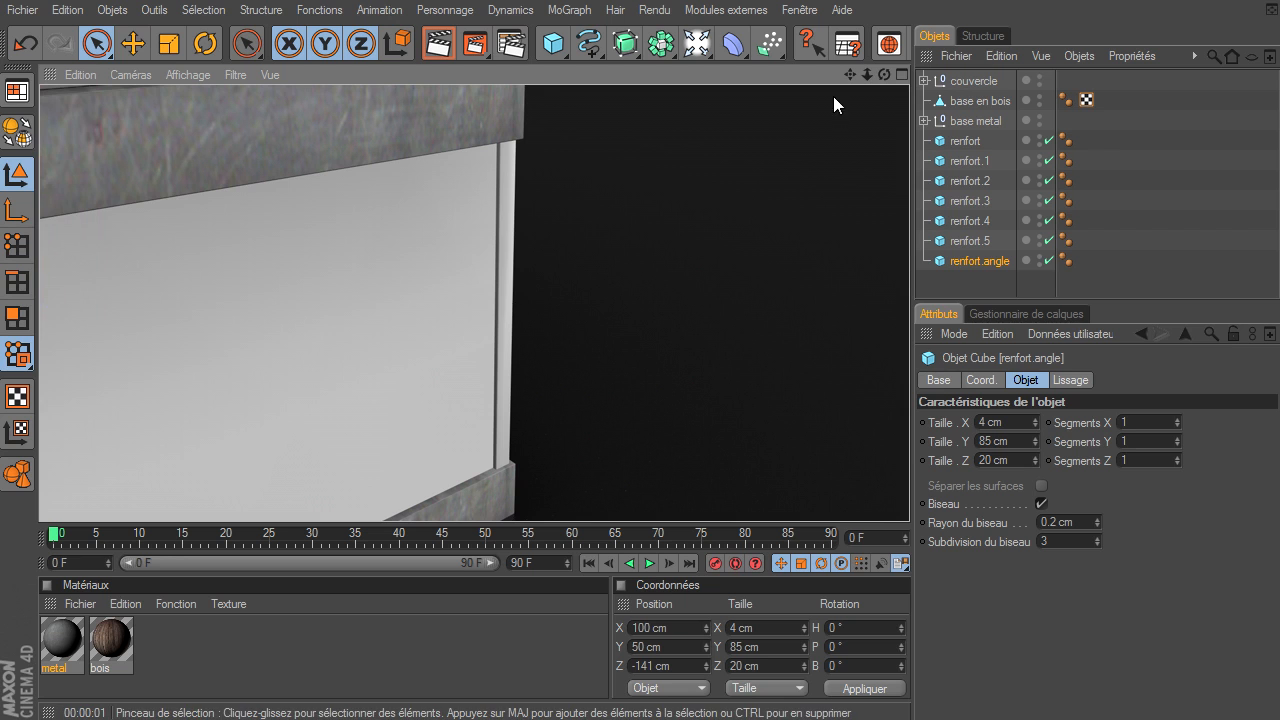
drag(885, 74, 905, 494)
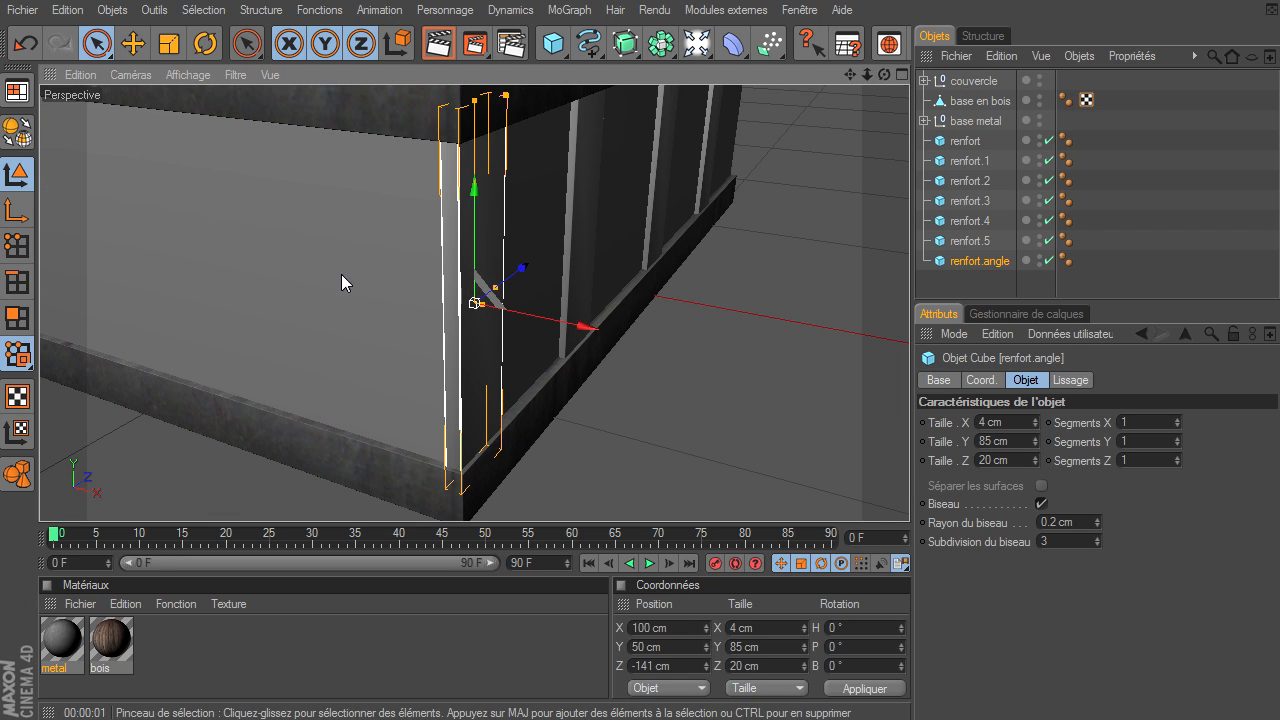
double_click(1019, 426)
text(20)
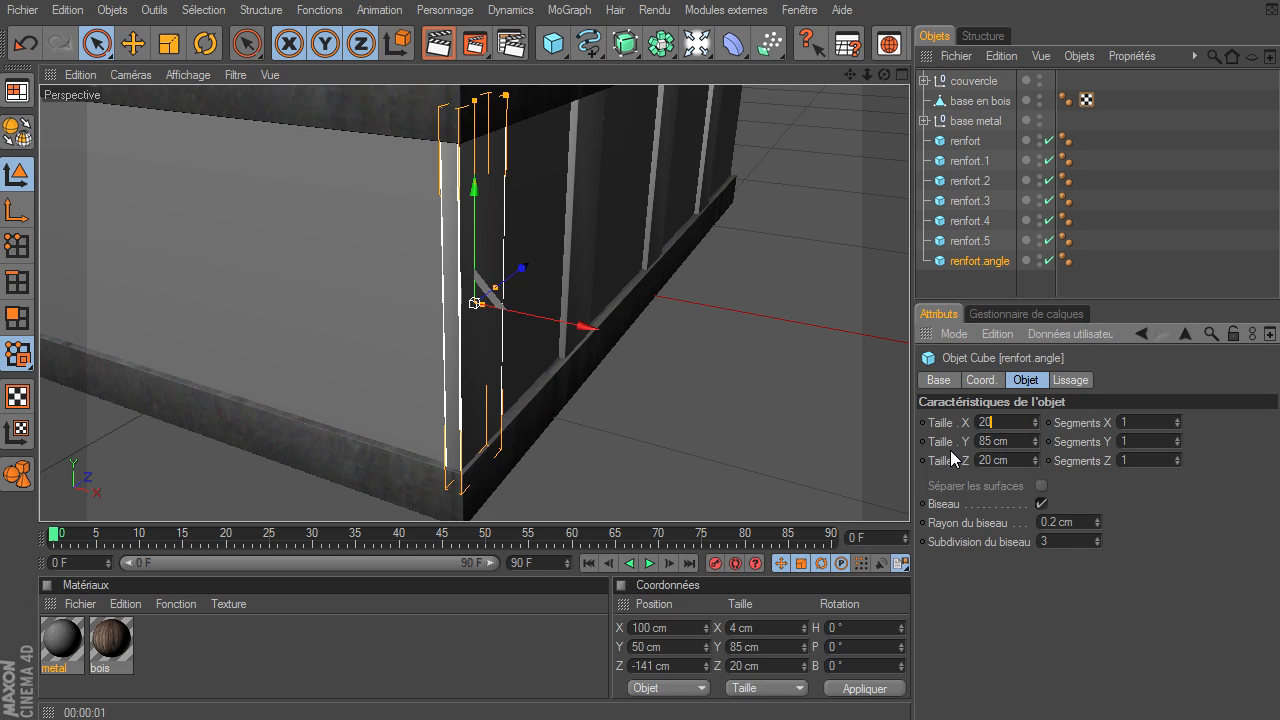
key(Return)
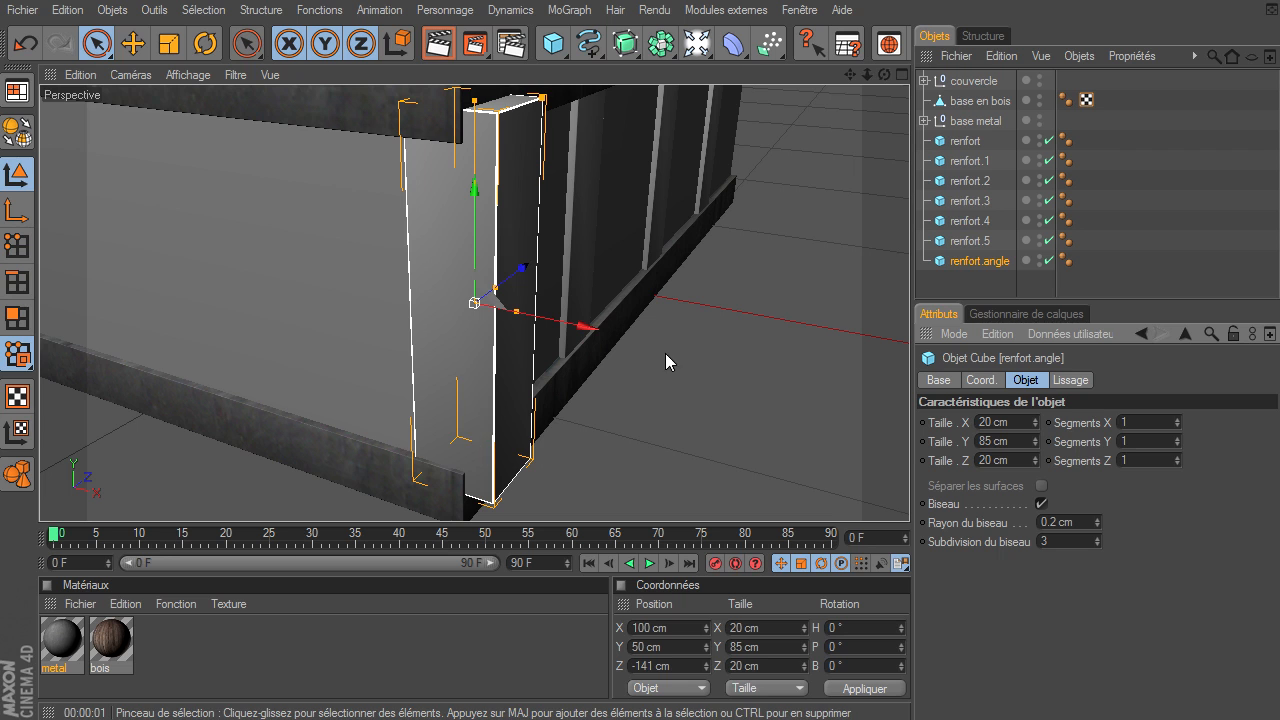
- Slide the corner band inward along X to fit between the metal frames and set its X position to 92 cm
drag(587, 337, 550, 332)
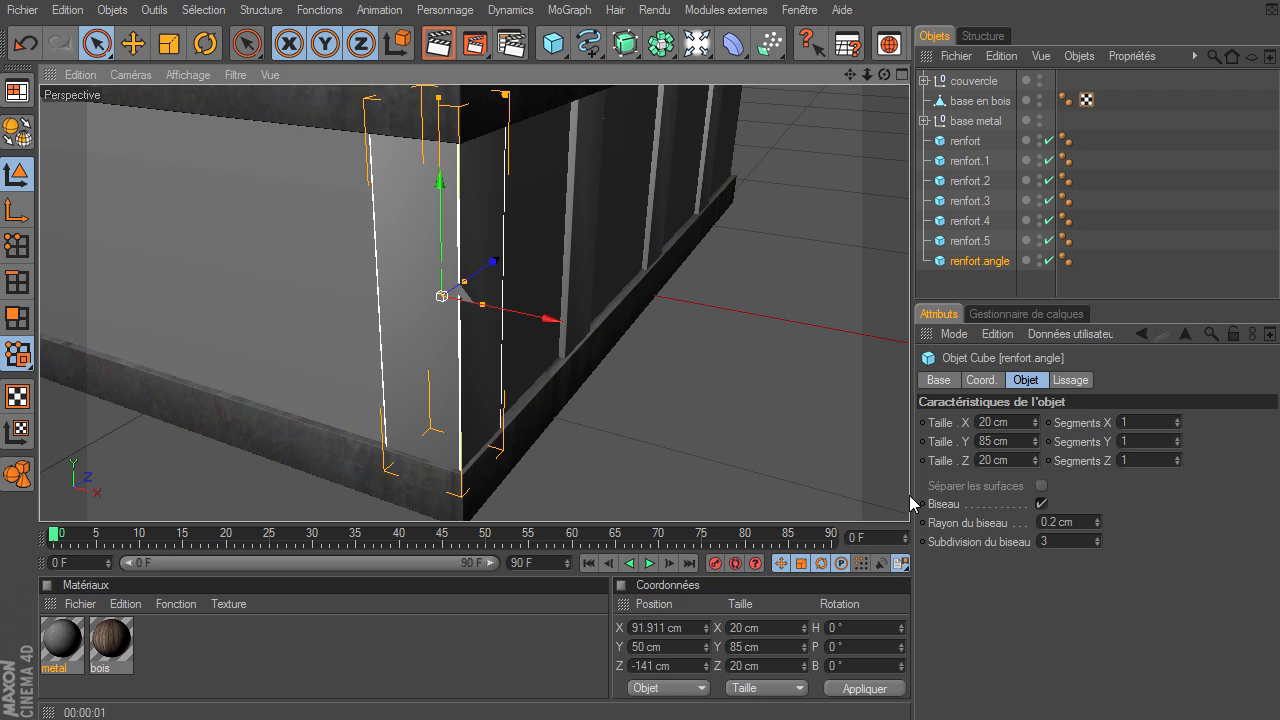
drag(884, 74, 860, 90)
mouse_move(909, 495)
mouse_down()
mouse_move(872, 71)
mouse_move(909, 495)
mouse_up()
drag(850, 75, 909, 495)
drag(877, 78, 909, 495)
click(681, 634)
text(9)
text(0)
key(Return)
click(691, 626)
text(91)
key(Return)
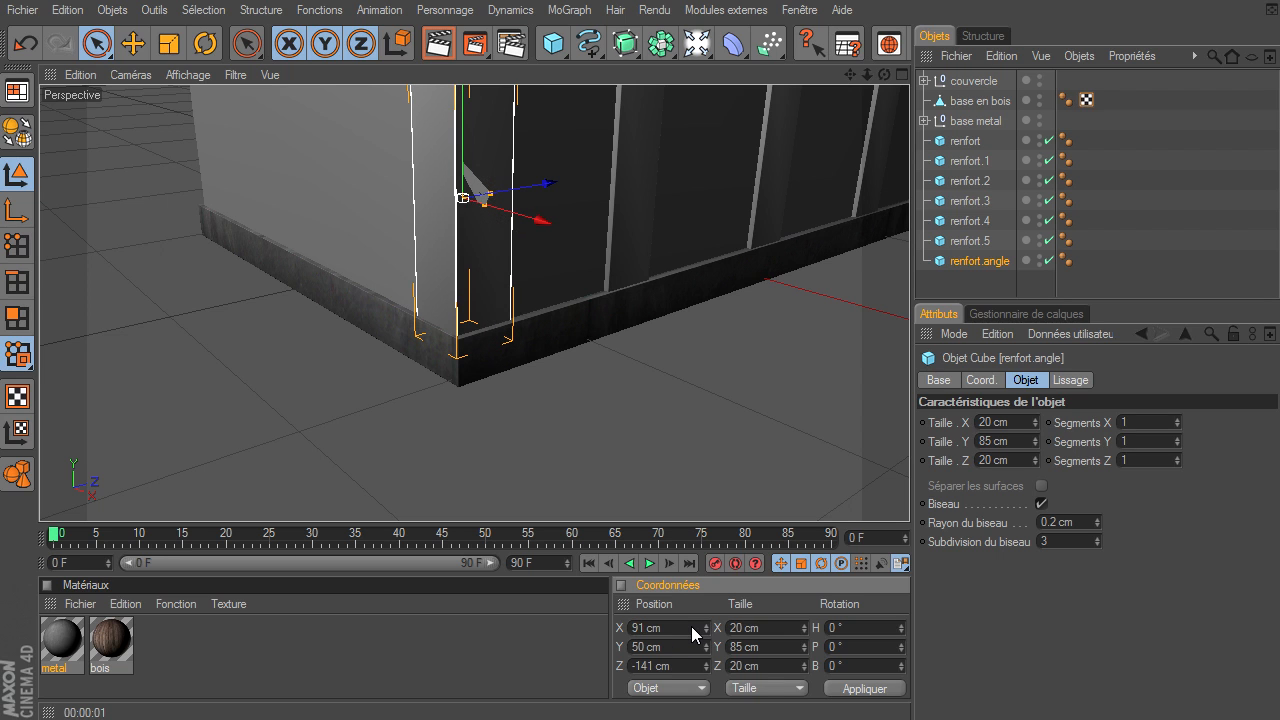
drag(886, 76, 686, 543)
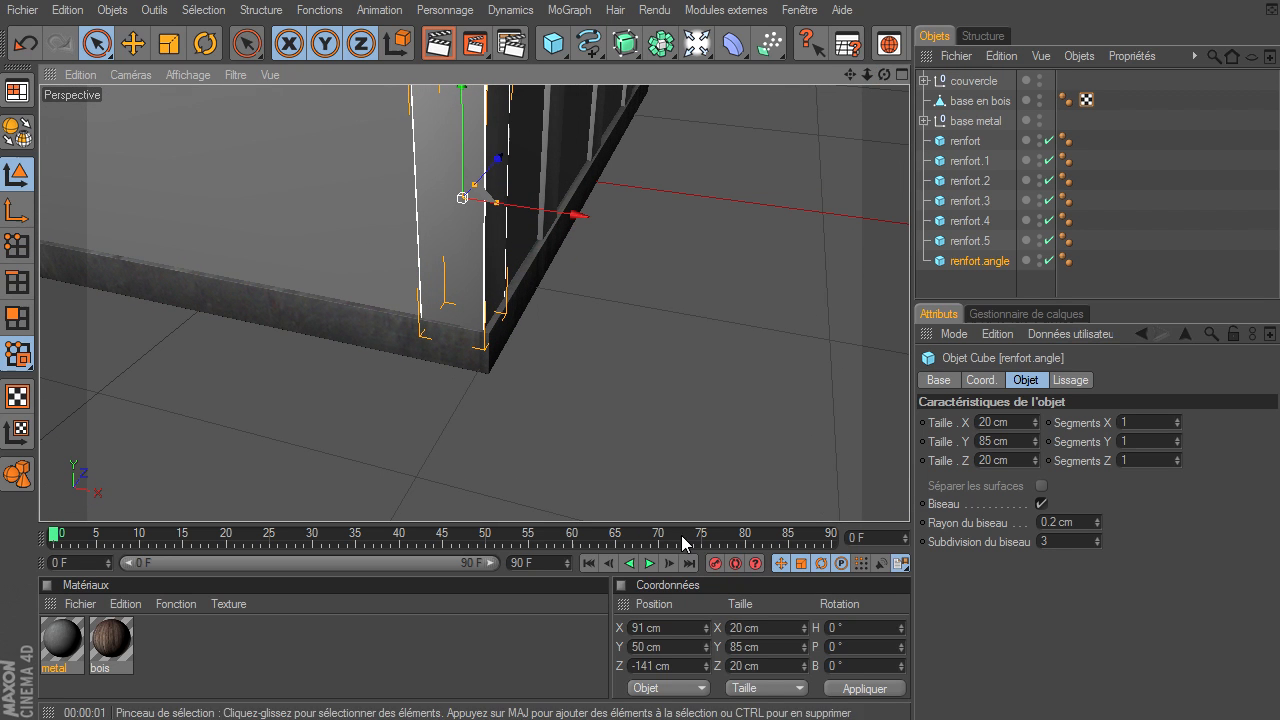
click(667, 628)
key(Return)
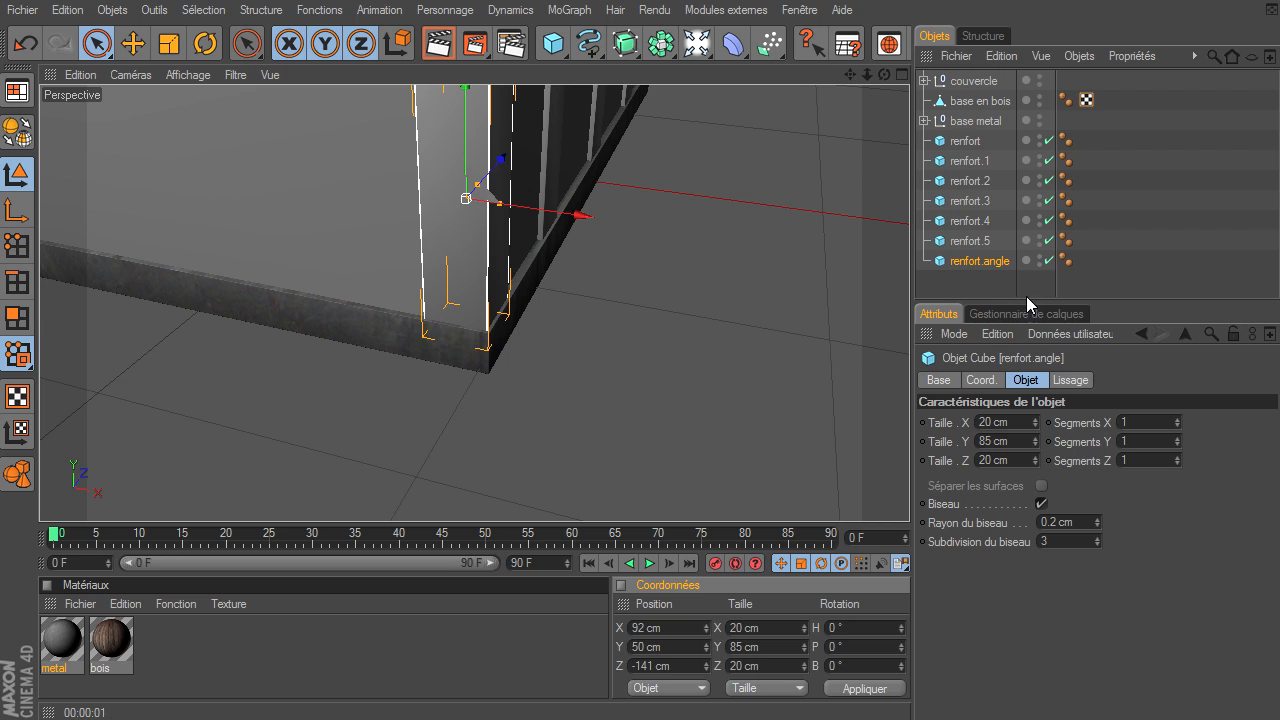
- Duplicate the renfort.angle corner band and place the copy at the opposite corner of the short side at X position -92 cm
click(1000, 288)
alt+drag(909, 495, 908, 496)
drag(848, 78, 909, 495)
click(984, 263)
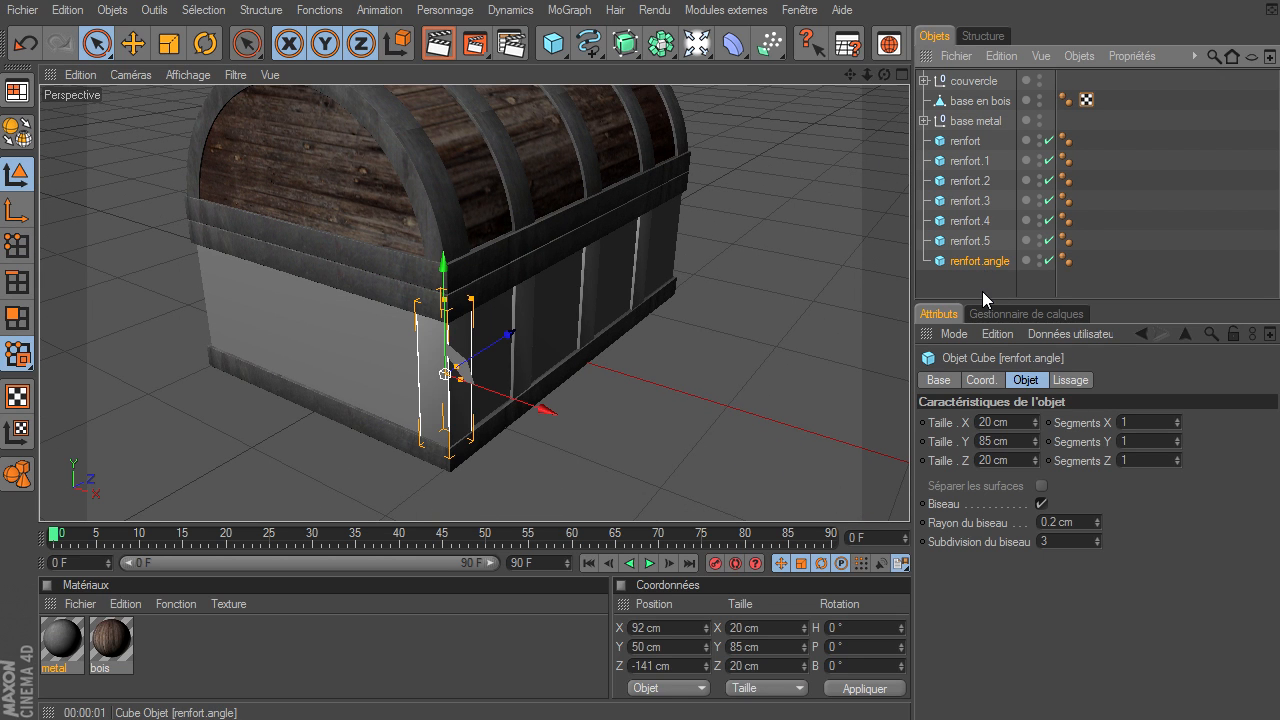
key(ctrl+c)
key(ctrl+v)
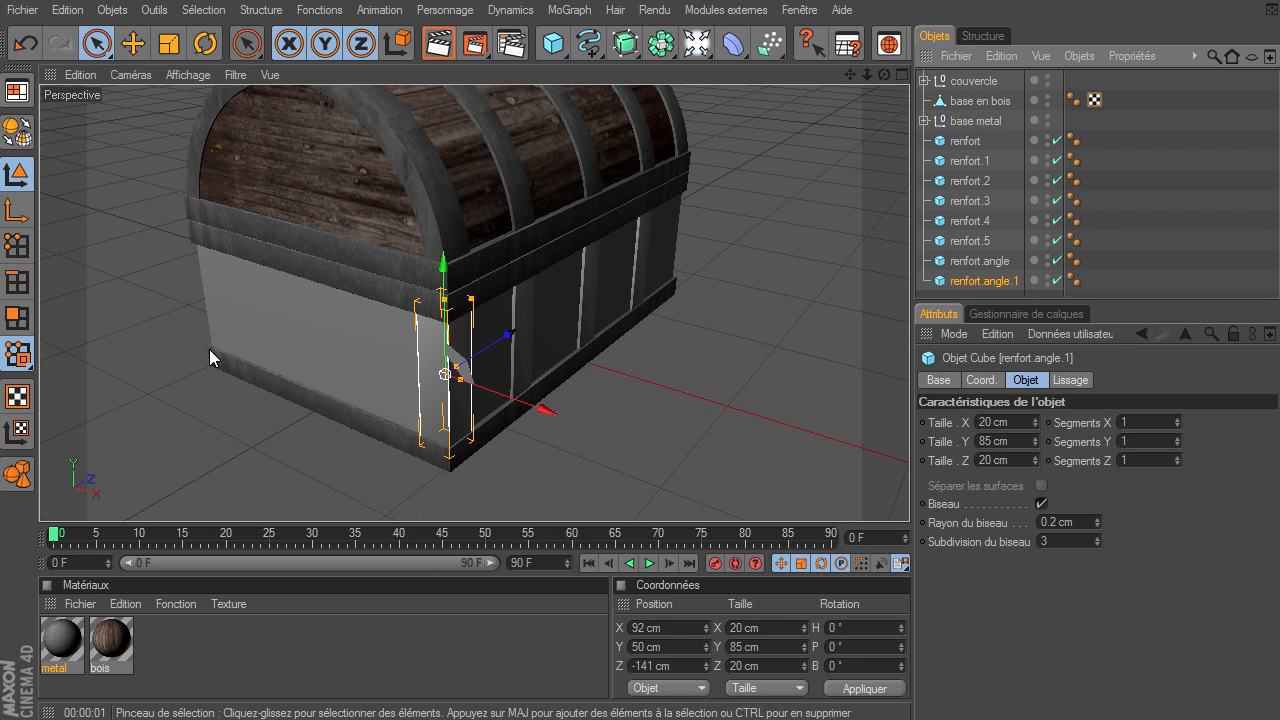
click(667, 627)
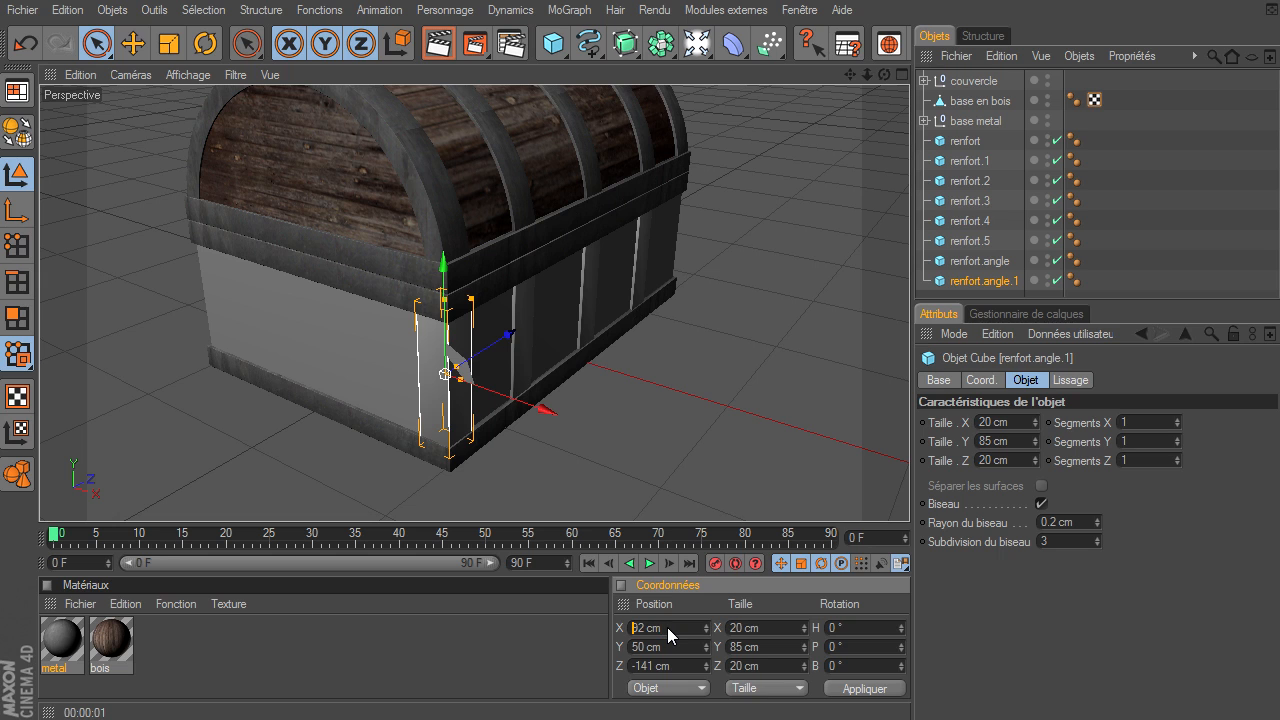
text(-)
key(Return)
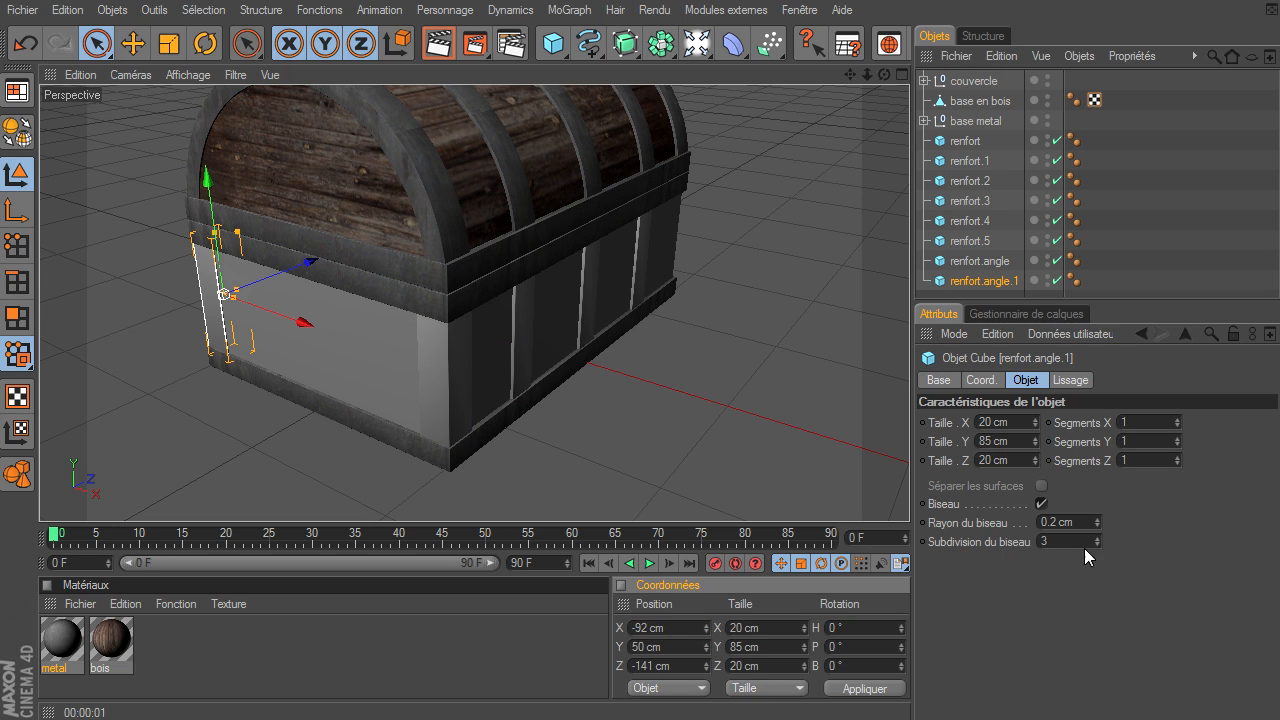
- Select the original renfort.angle corner band
click(971, 262)
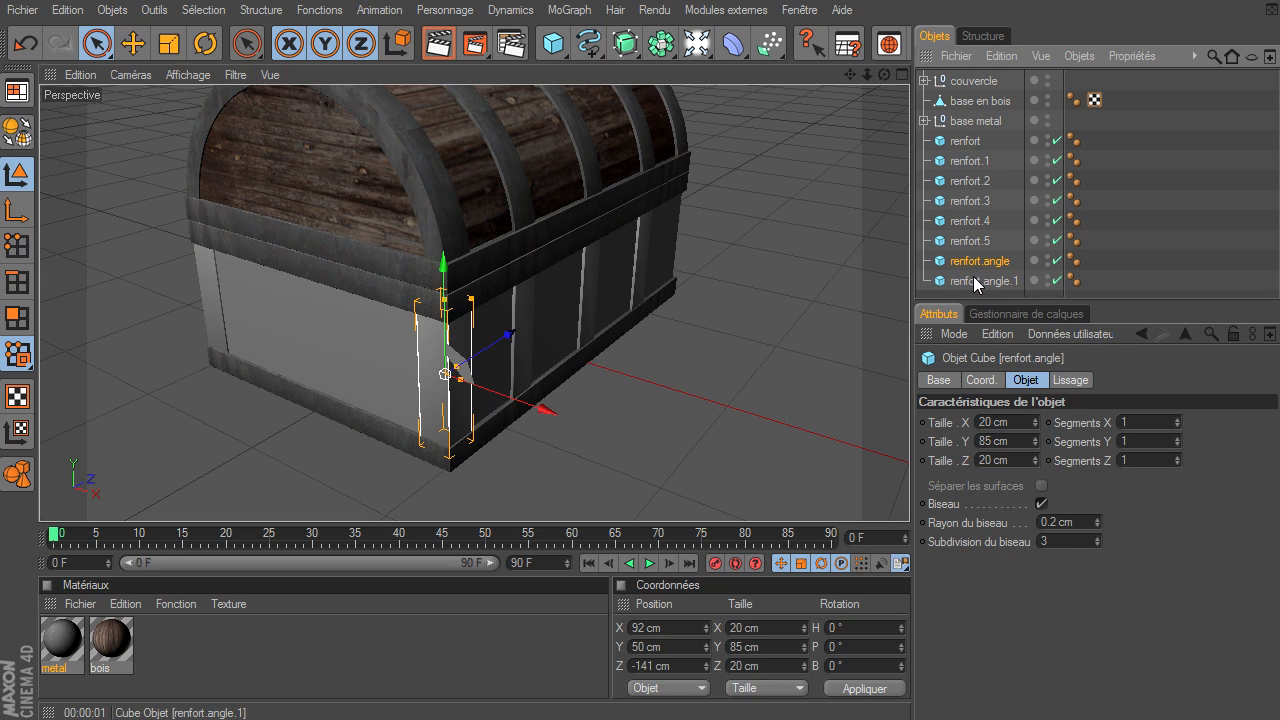
- Duplicate the corner reinforcements renfort.angle and renfort.angle.1 and set the copies' Z position to 141 cm
ctrl+click(971, 279)
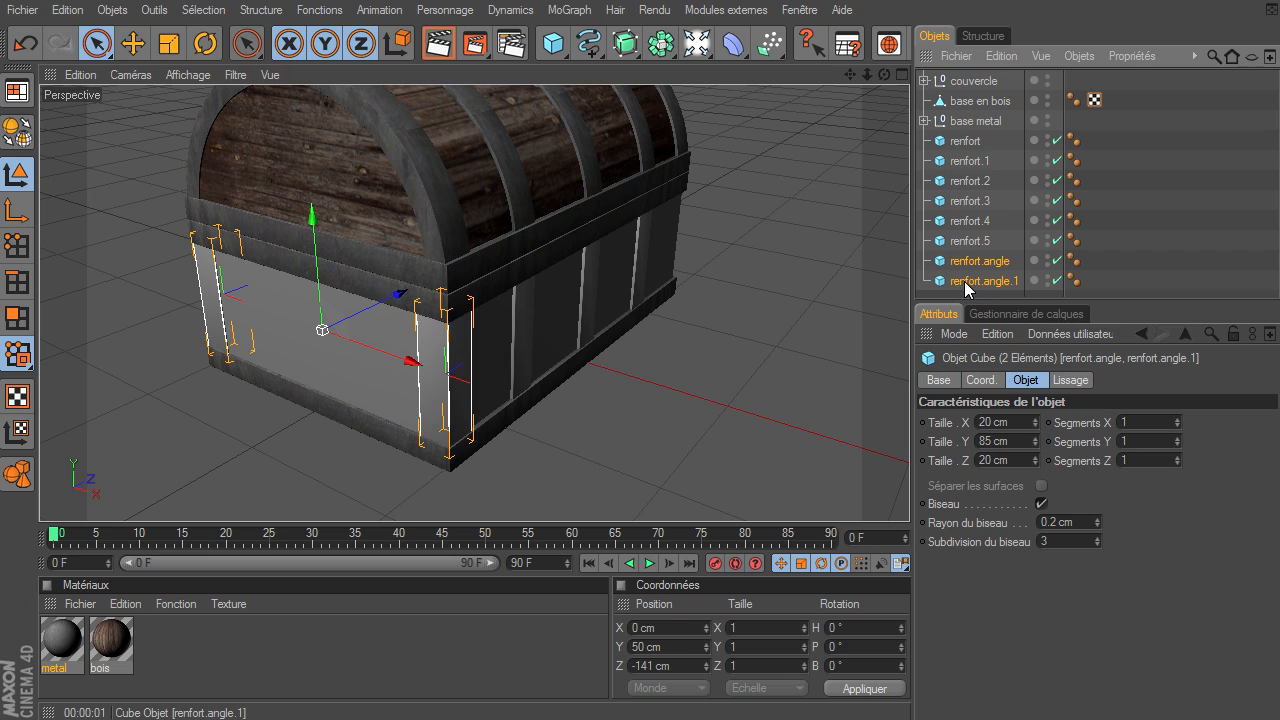
key(ctrl+c)
key(ctrl+v)
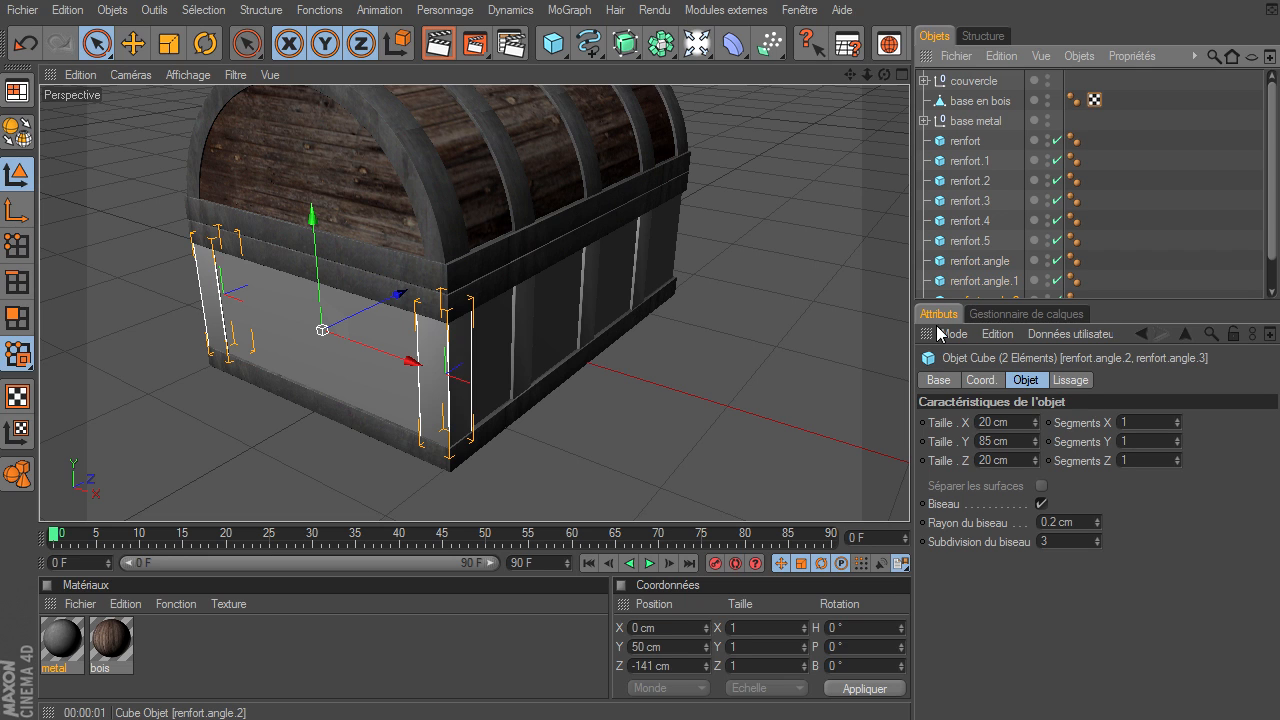
click(679, 664)
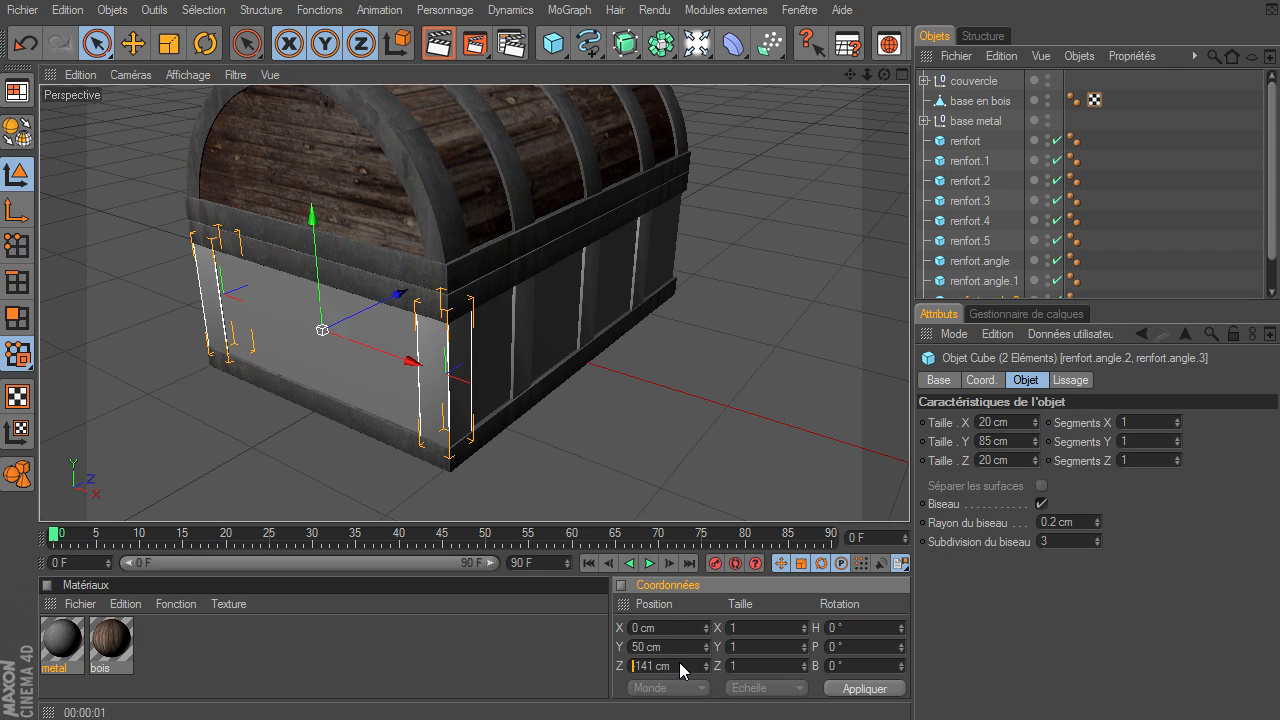
key(Return)
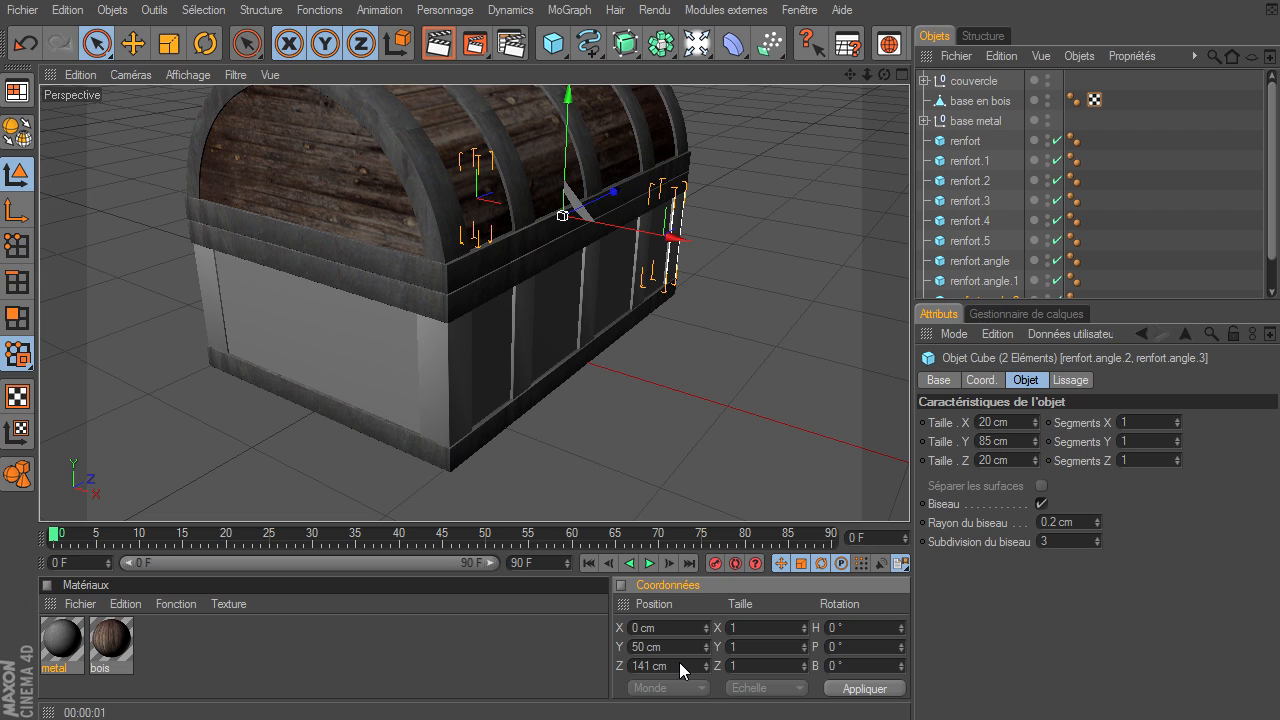
click(737, 414)
- Copy the metal texture from the base metal cubes onto all the renfort and renfort.angle objects
drag(882, 74, 946, 167)
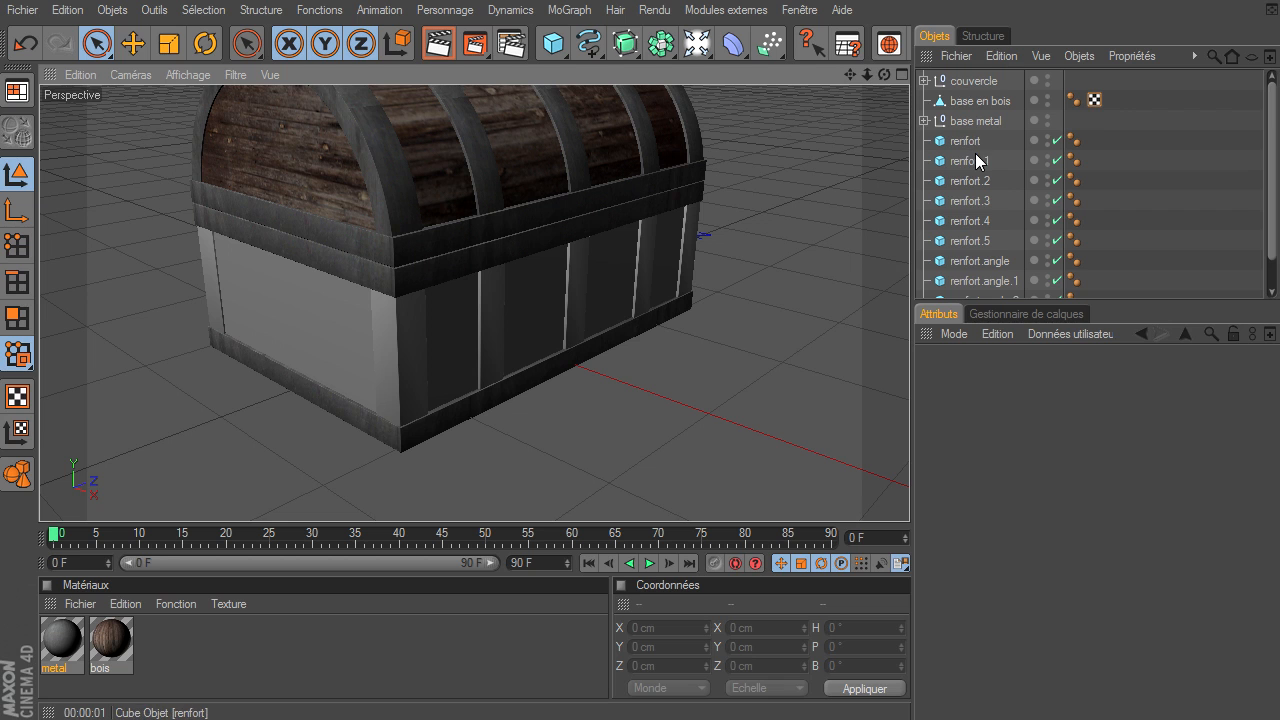
click(925, 121)
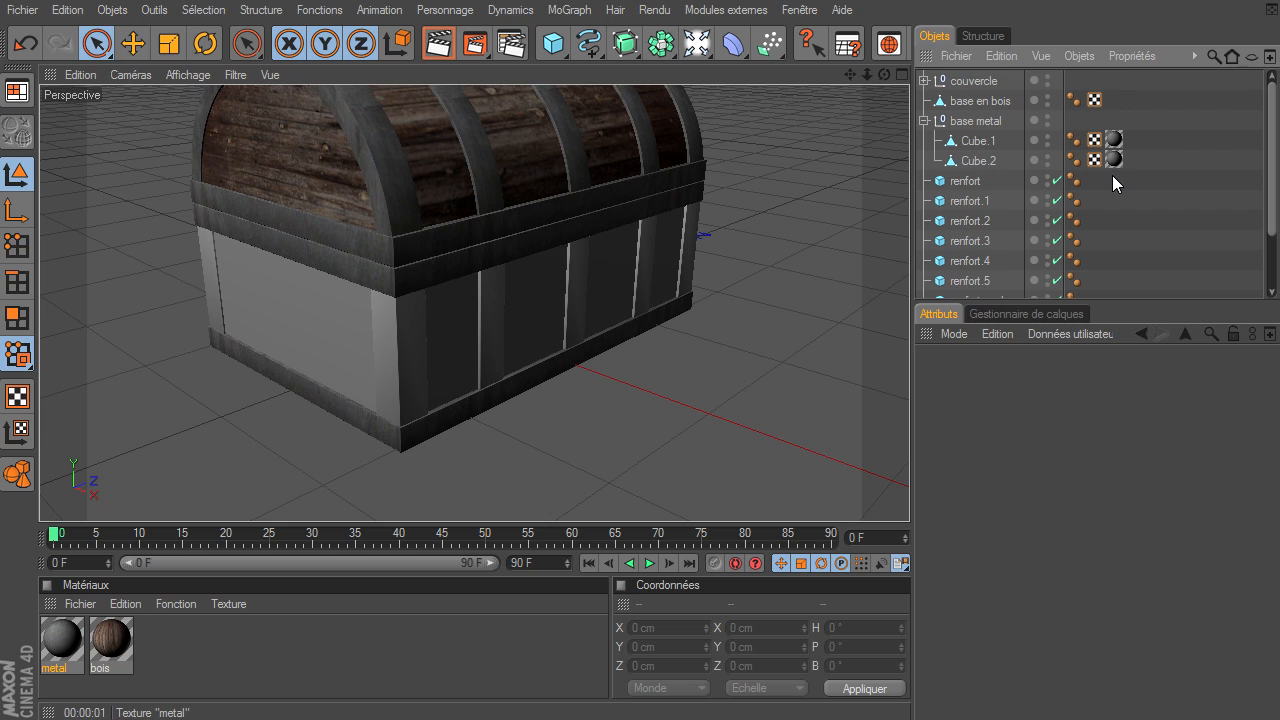
drag(1106, 180, 1100, 289)
- Nest all the renfort and renfort.angle objects inside the base metal group and collapse it
click(924, 121)
click(973, 108)
shift+click(972, 287)
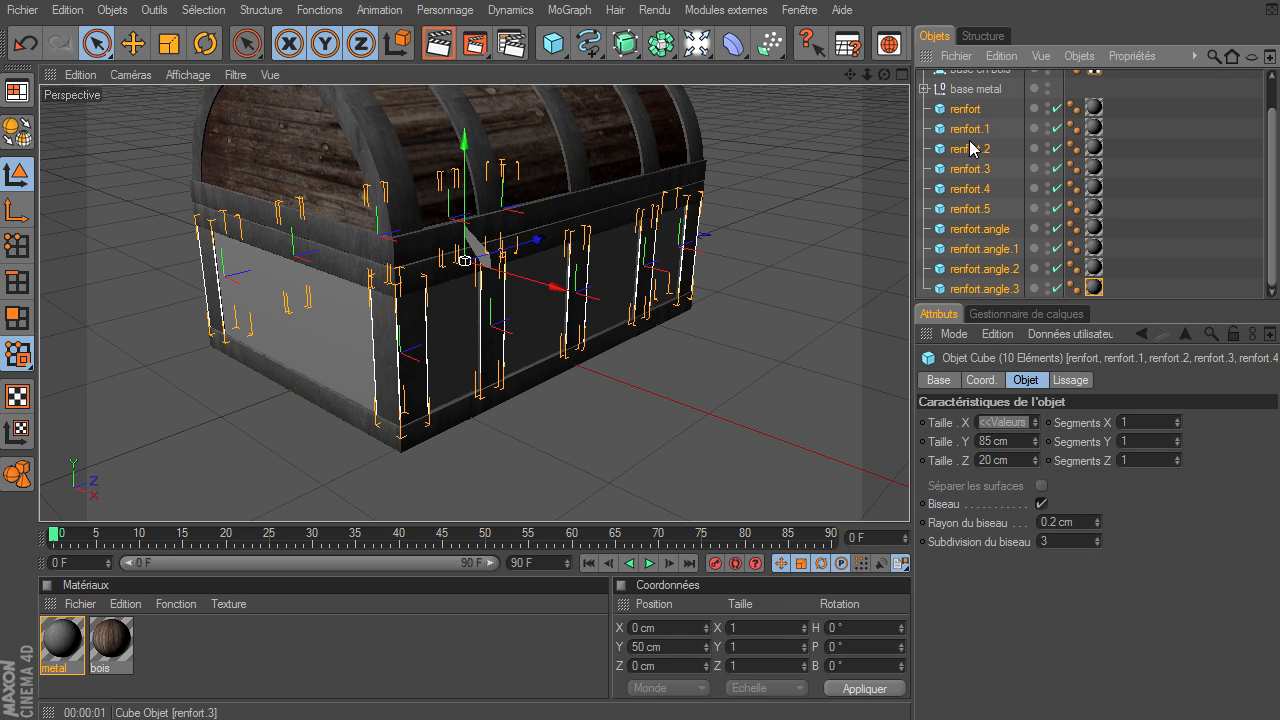
drag(975, 87, 975, 88)
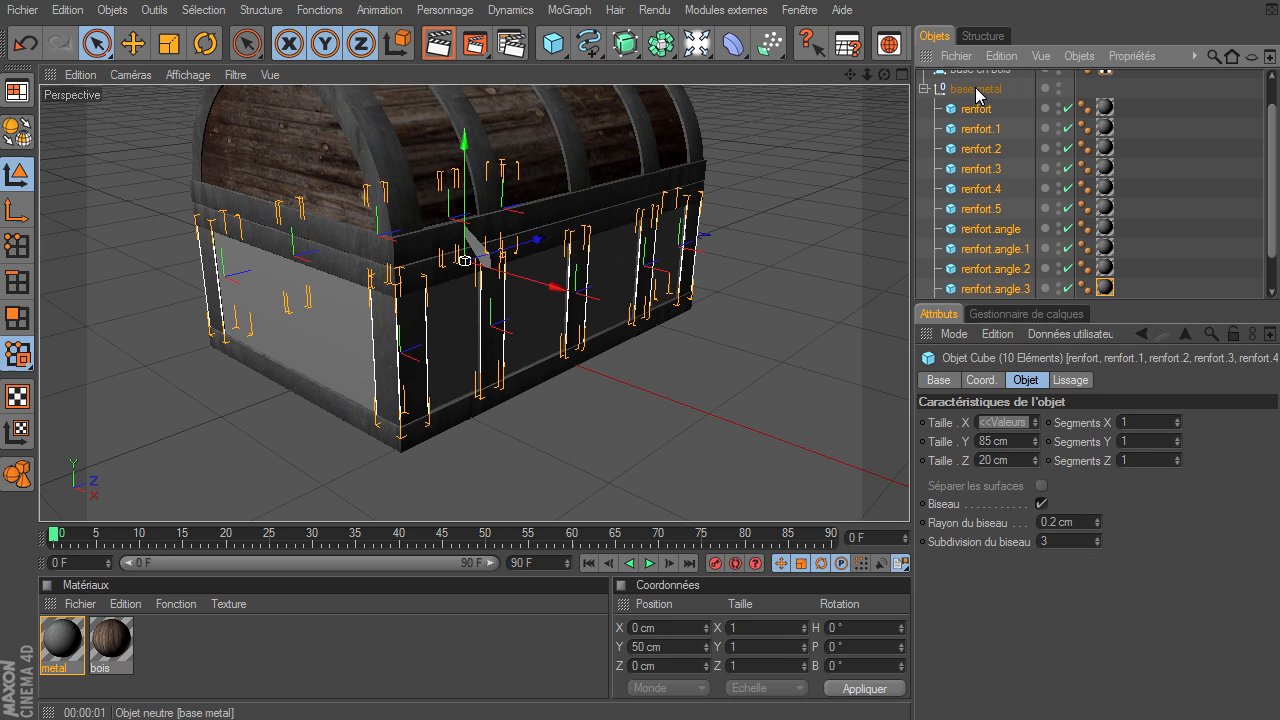
click(925, 88)
click(961, 225)
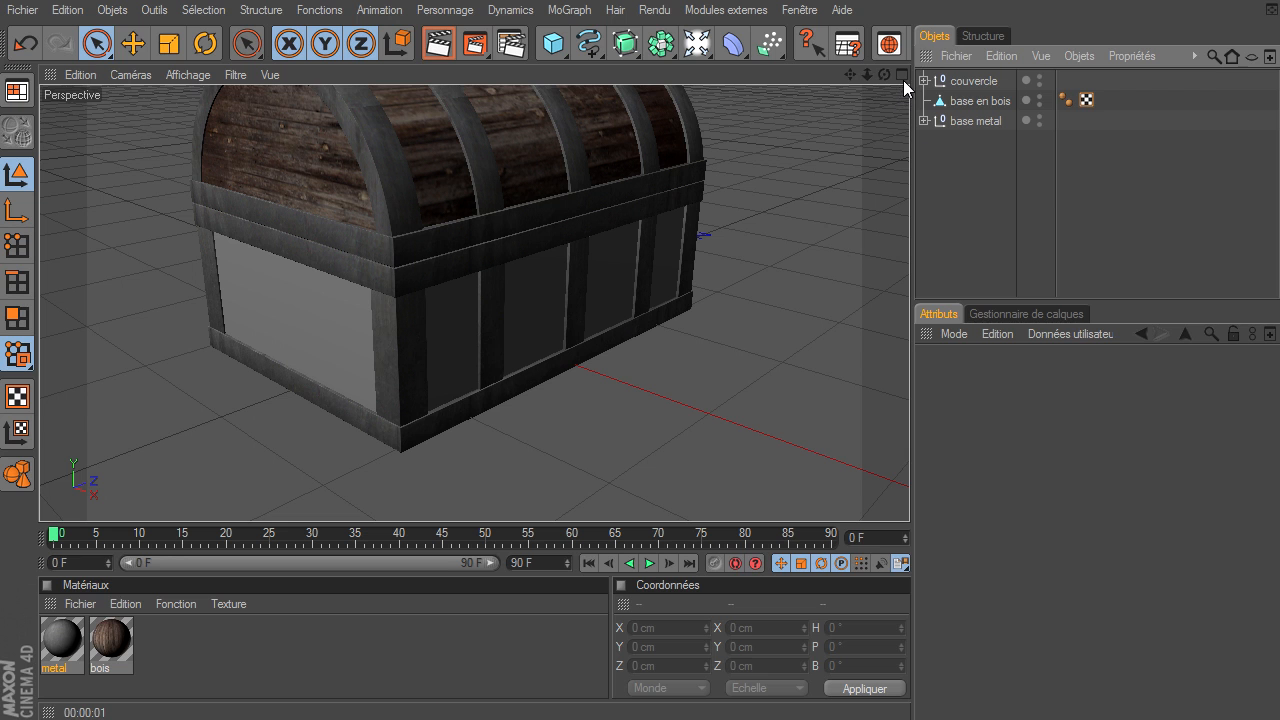
- Apply the bois material to the base en bois object
mouse_move(884, 75)
mouse_down()
mouse_move(909, 495)
mouse_move(876, 79)
mouse_up()
drag(909, 495, 857, 232)
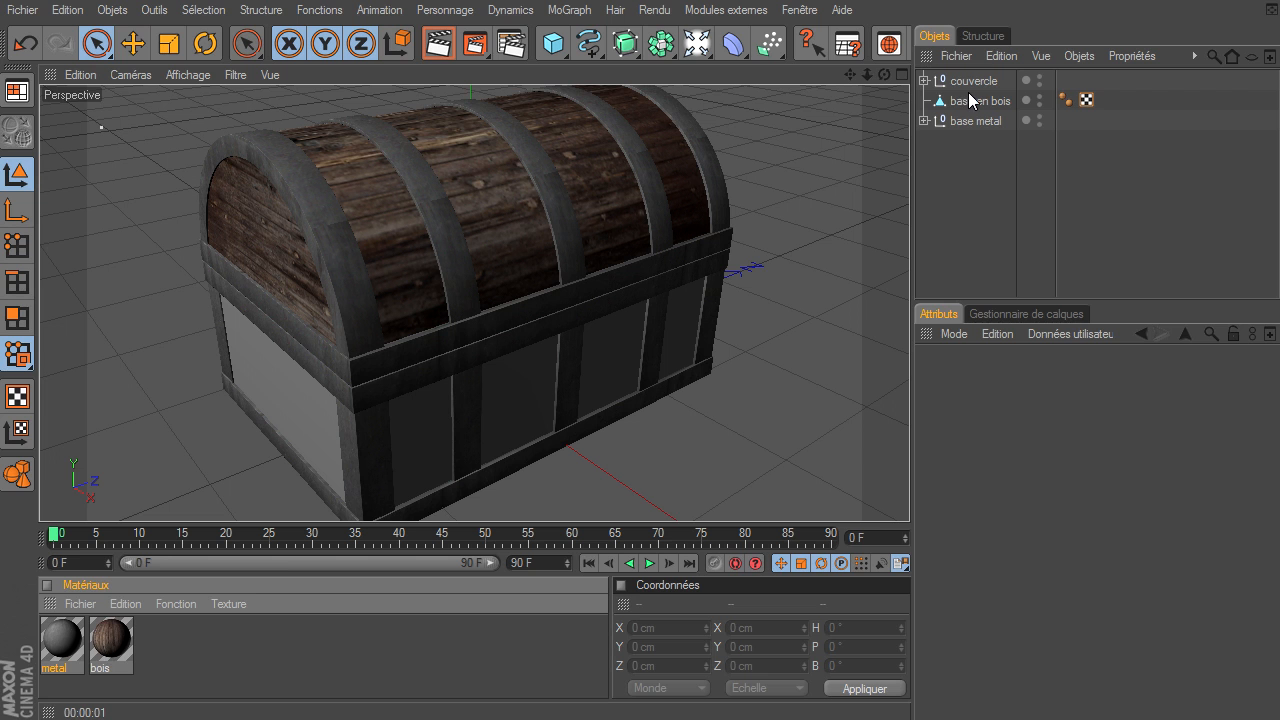
drag(971, 100, 971, 100)
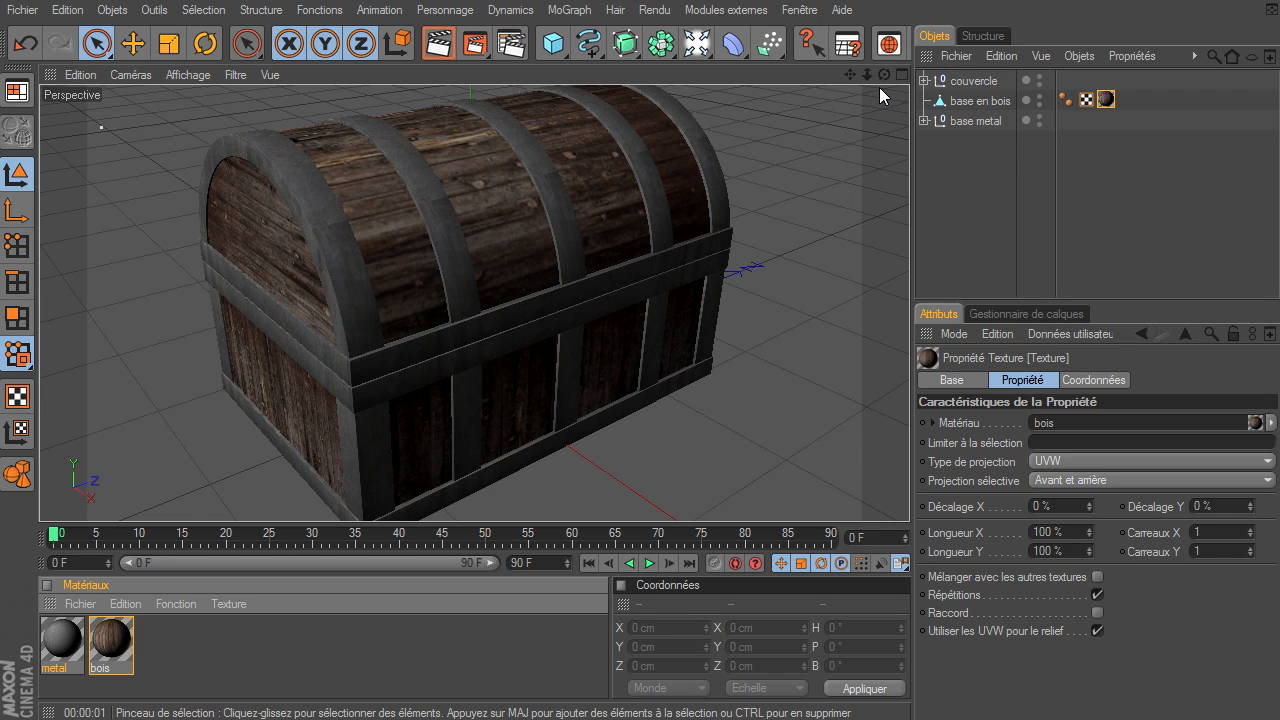
- Change the projection type of the bois texture on base en bois to Cubique
alt+drag(908, 514, 351, 341)
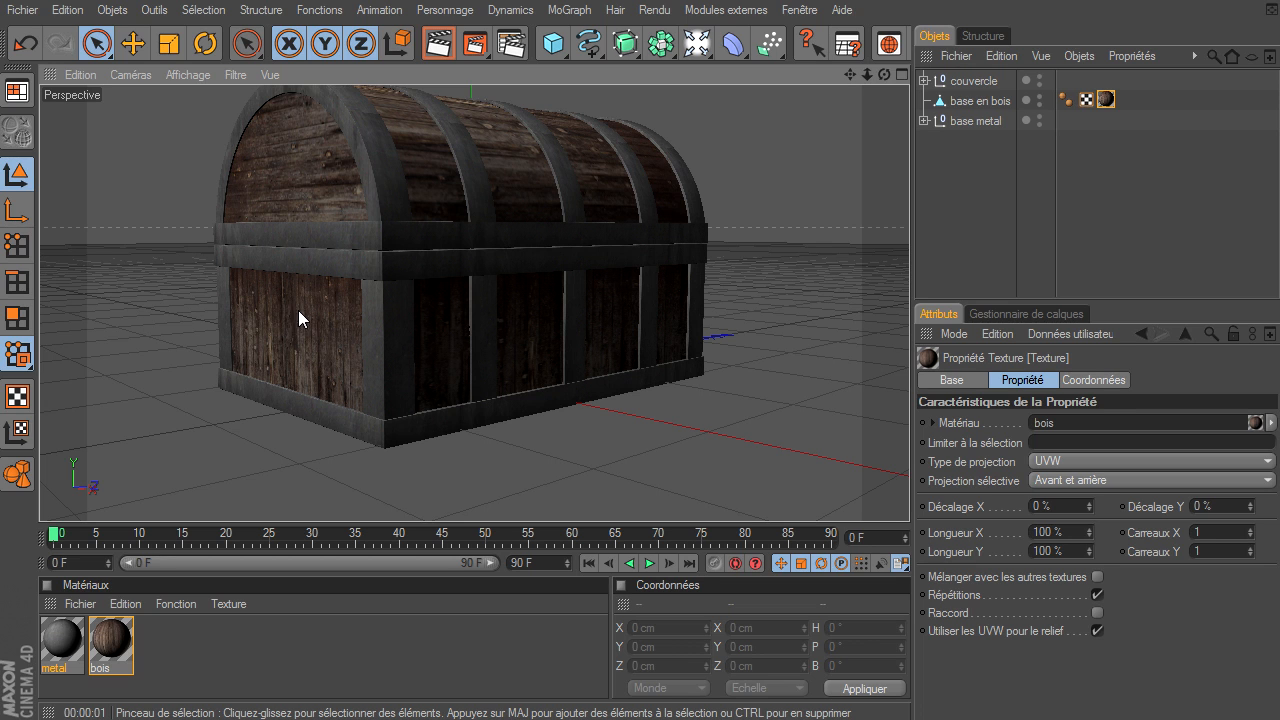
click(1108, 105)
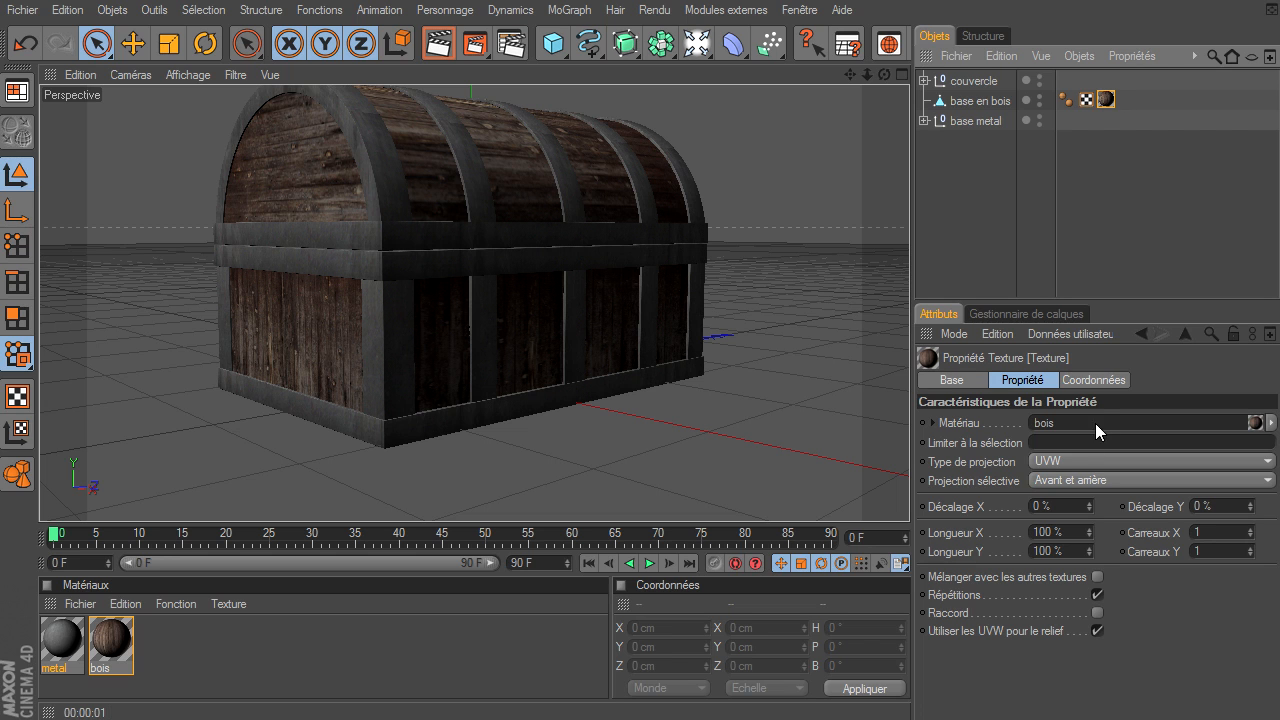
click(1068, 466)
click(1067, 533)
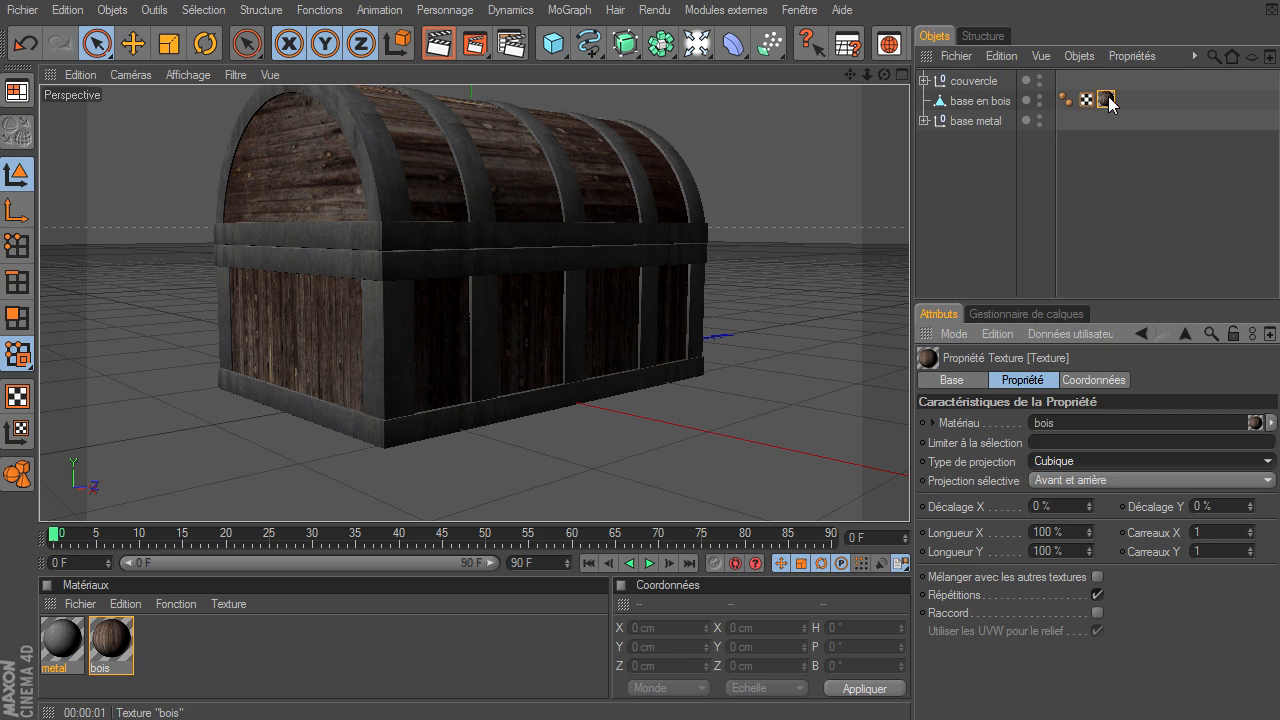
- Rotate the texture projection of base en bois around two axes, the second by -90°, so the wood grain runs horizontally
click(1008, 102)
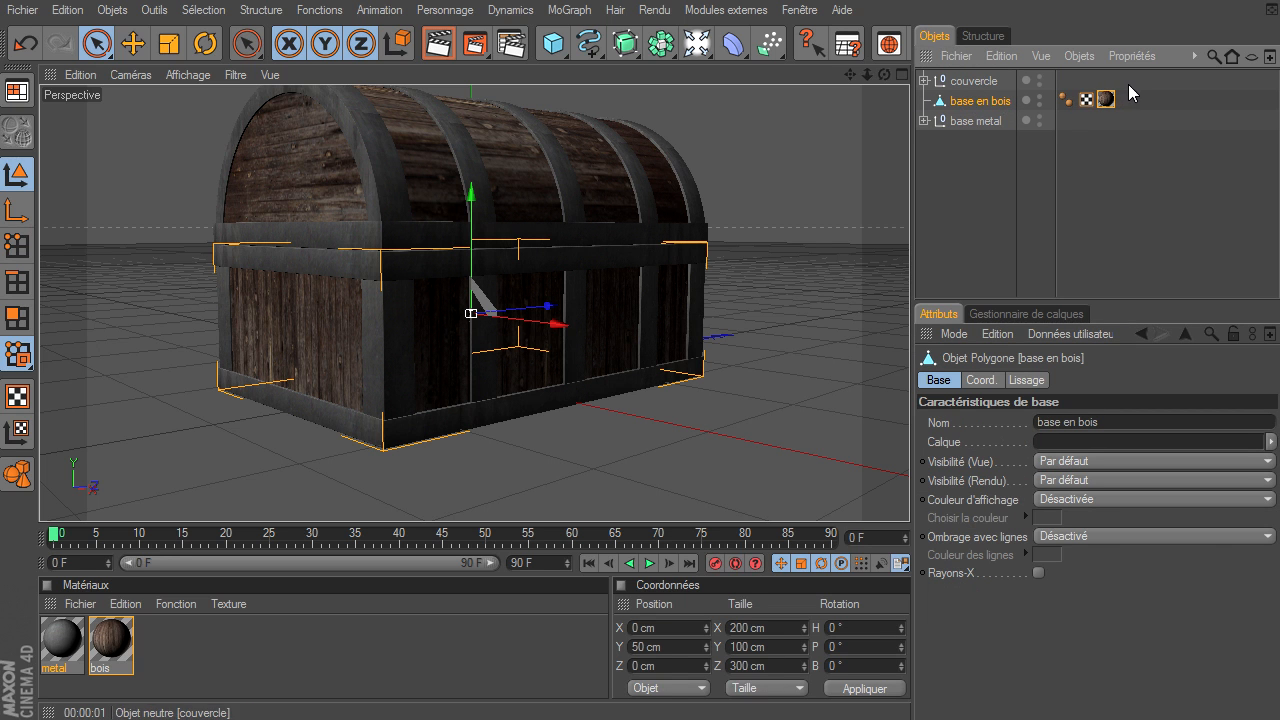
click(17, 397)
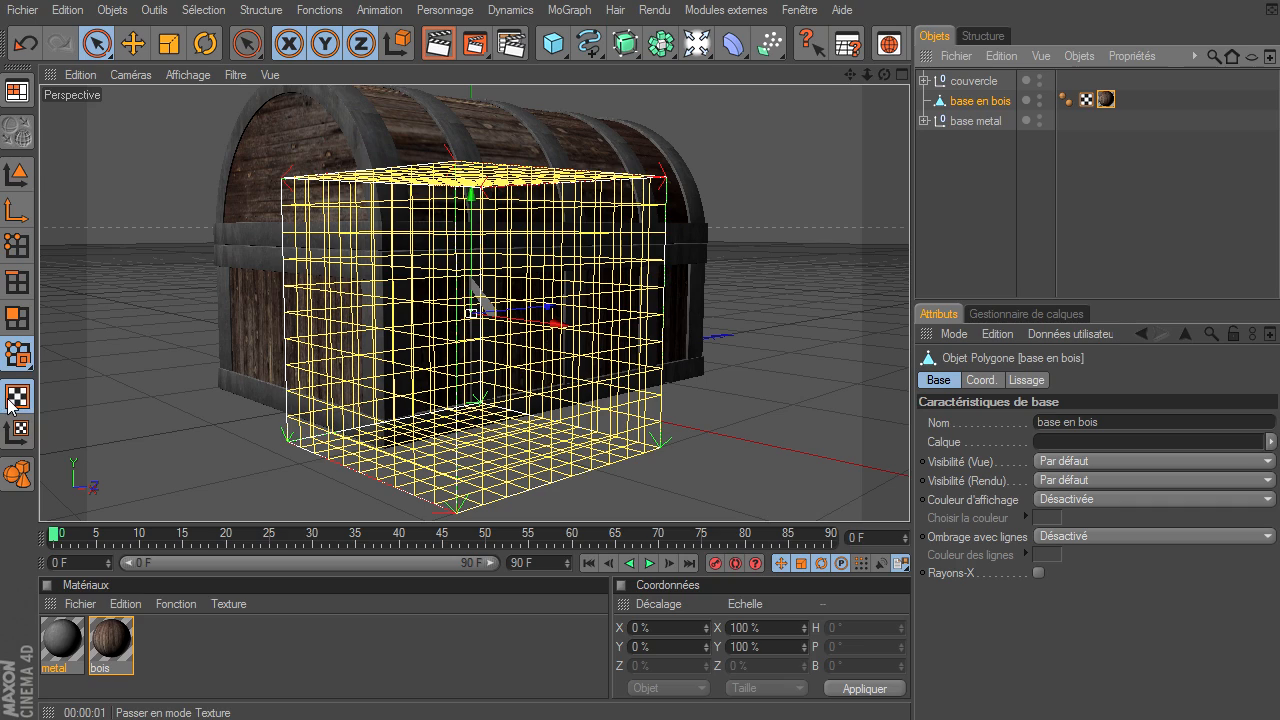
click(206, 44)
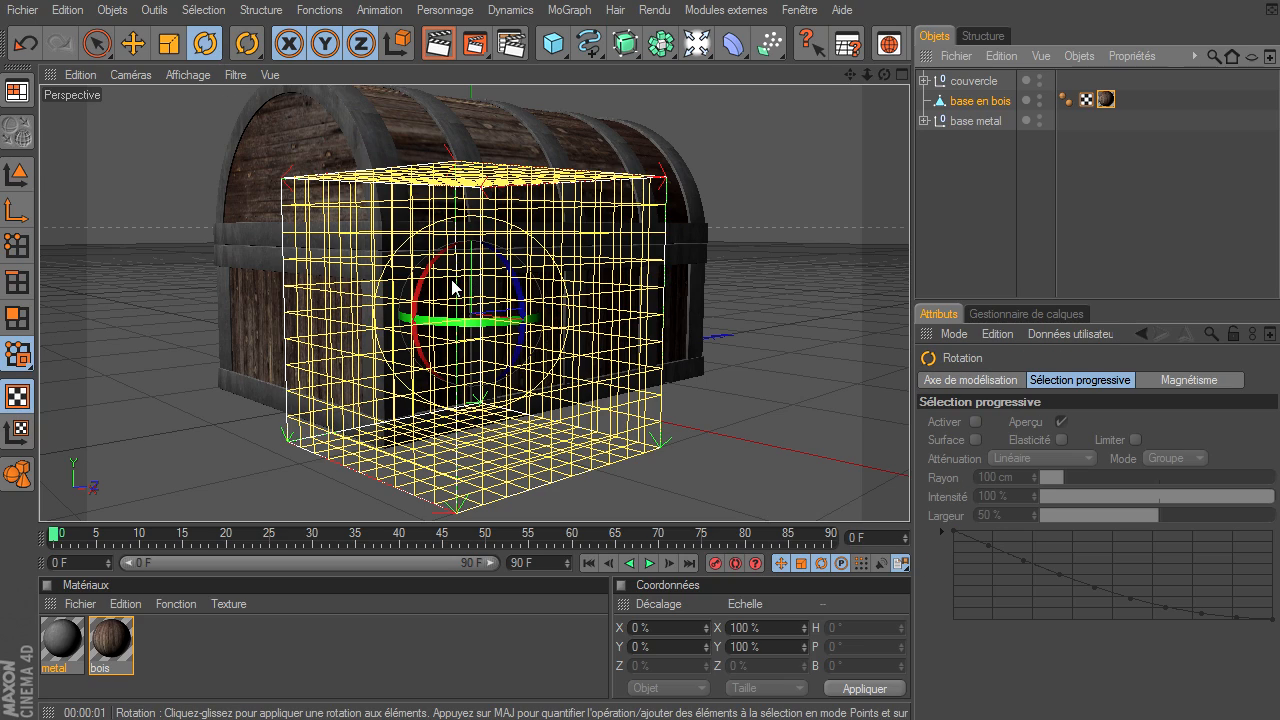
drag(441, 270, 423, 371)
key(Escape)
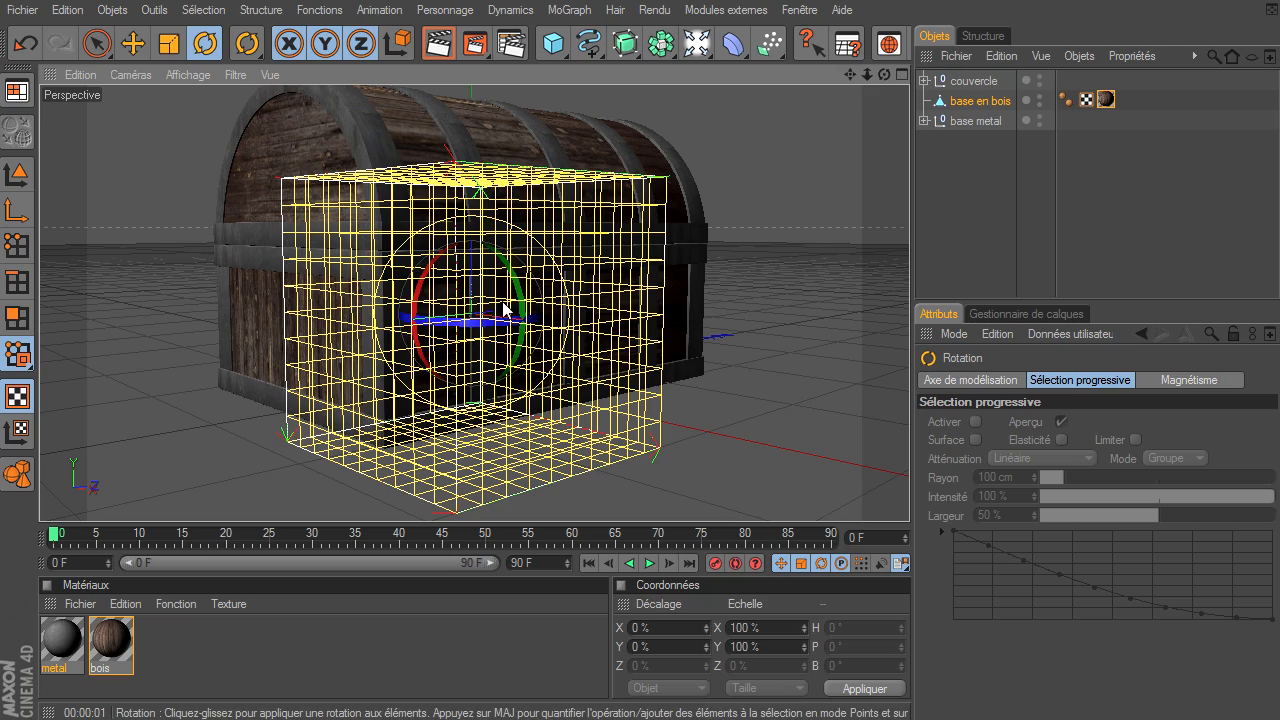
drag(516, 291, 508, 434)
key(Escape)
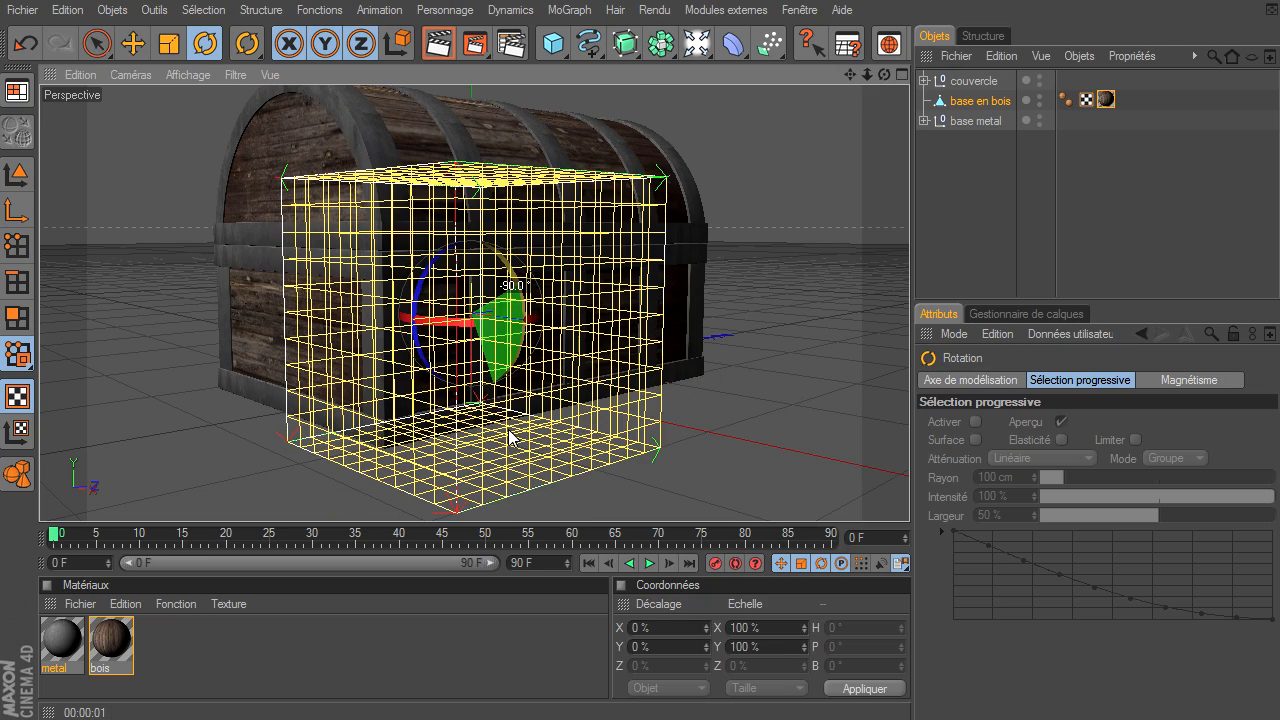
click(98, 44)
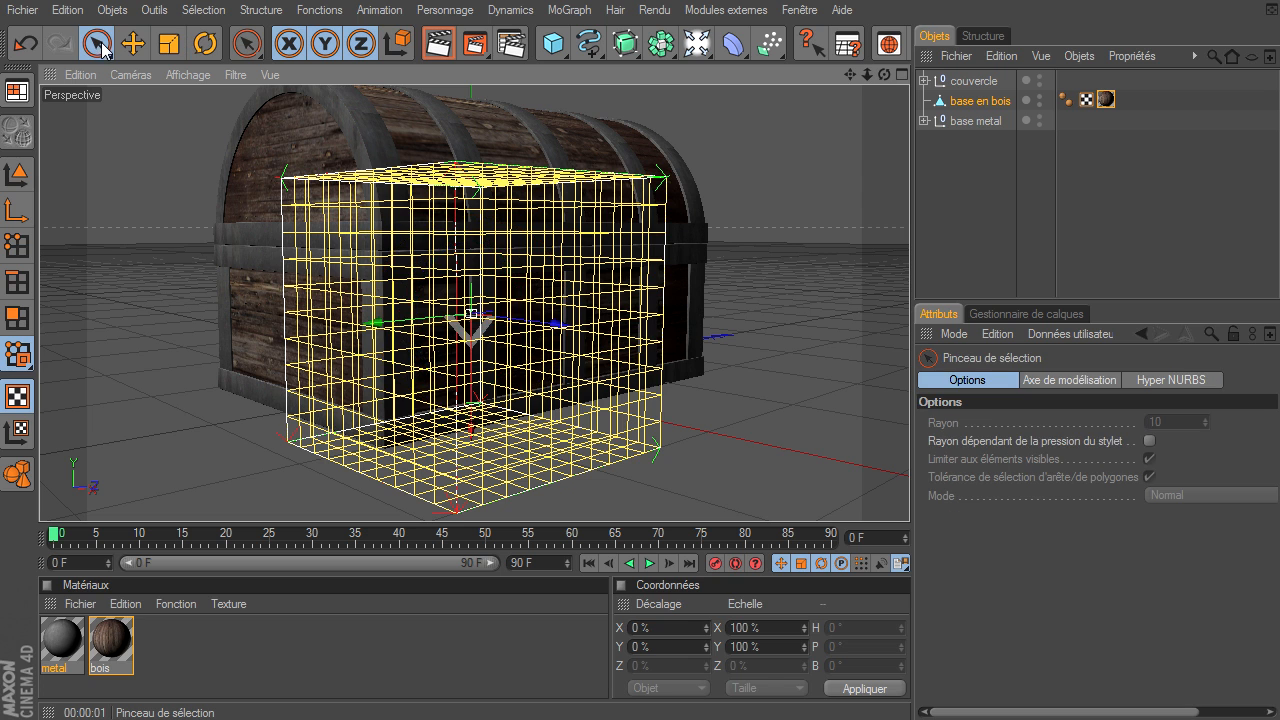
click(17, 175)
click(825, 306)
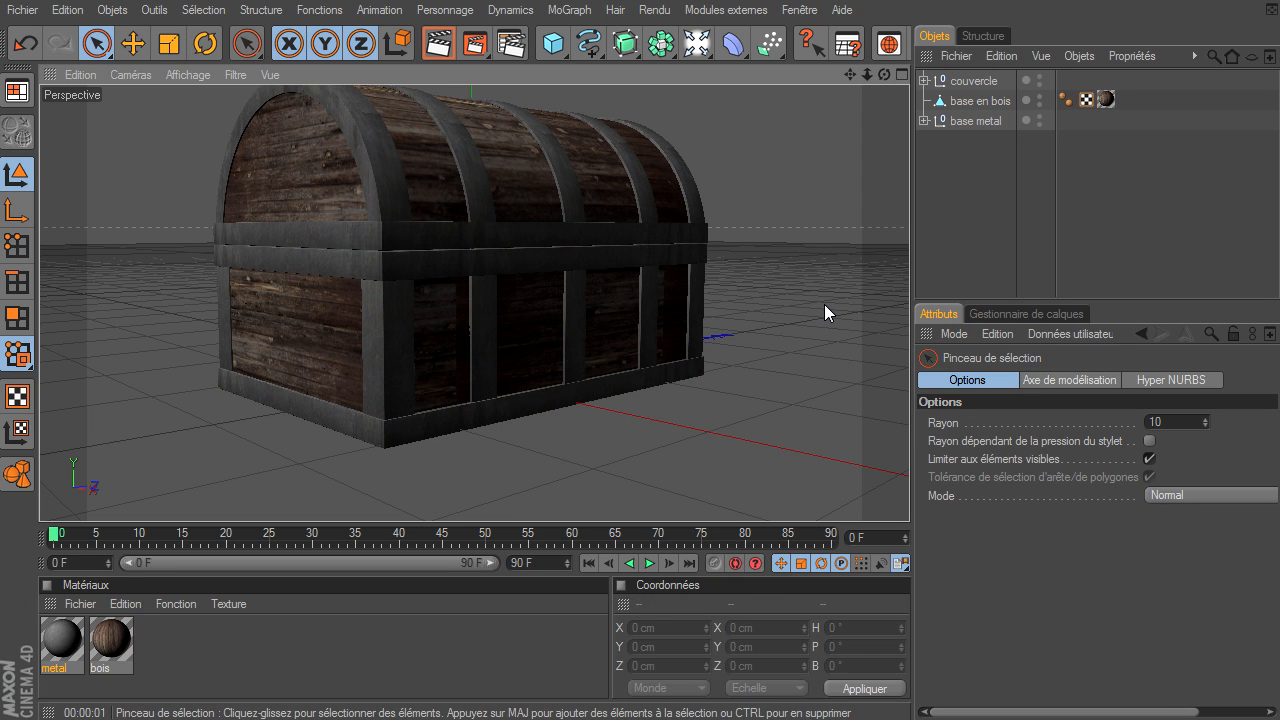
- Stretch the wood texture projection of base en bois slightly along its green axis, then return to model editing
drag(880, 74, 437, 359)
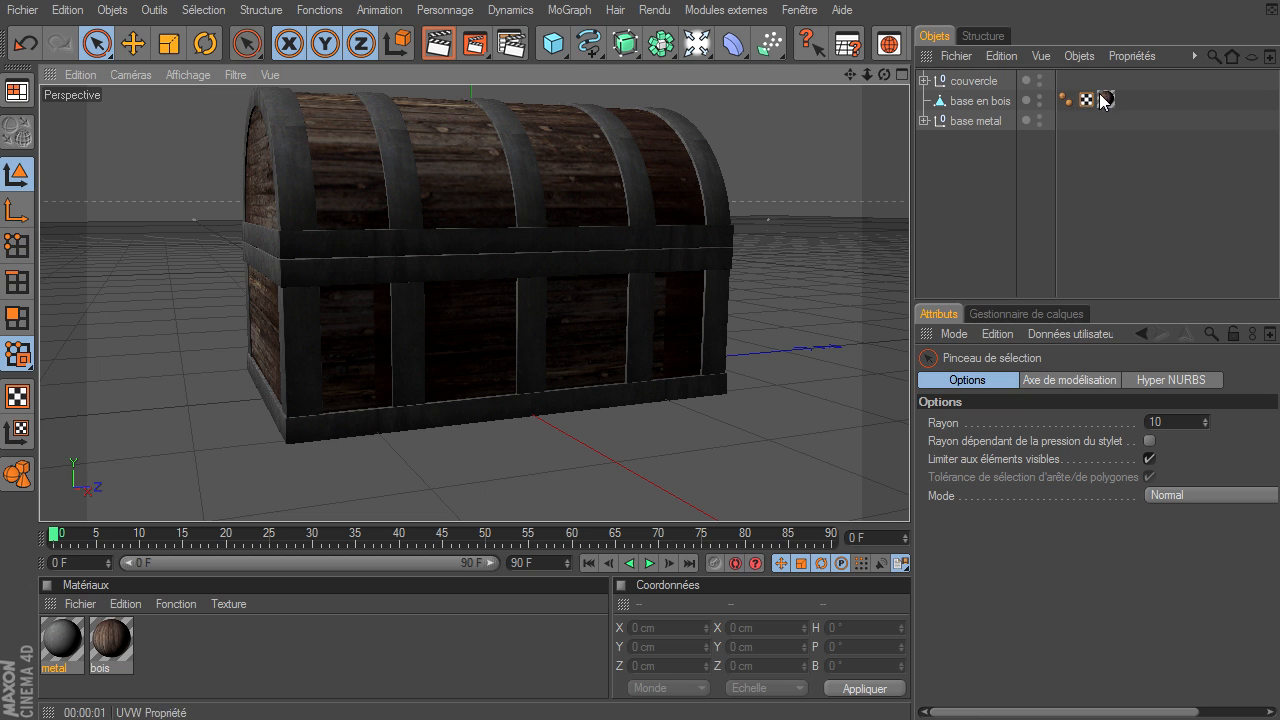
click(962, 102)
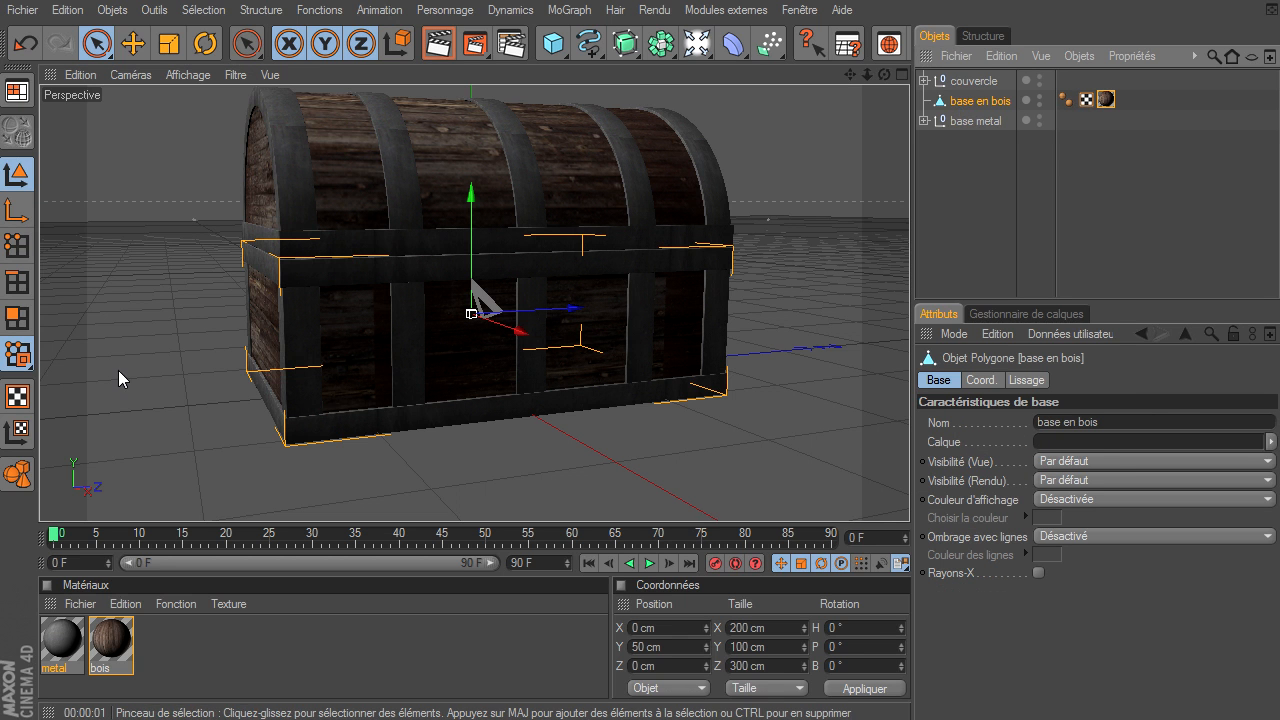
click(18, 398)
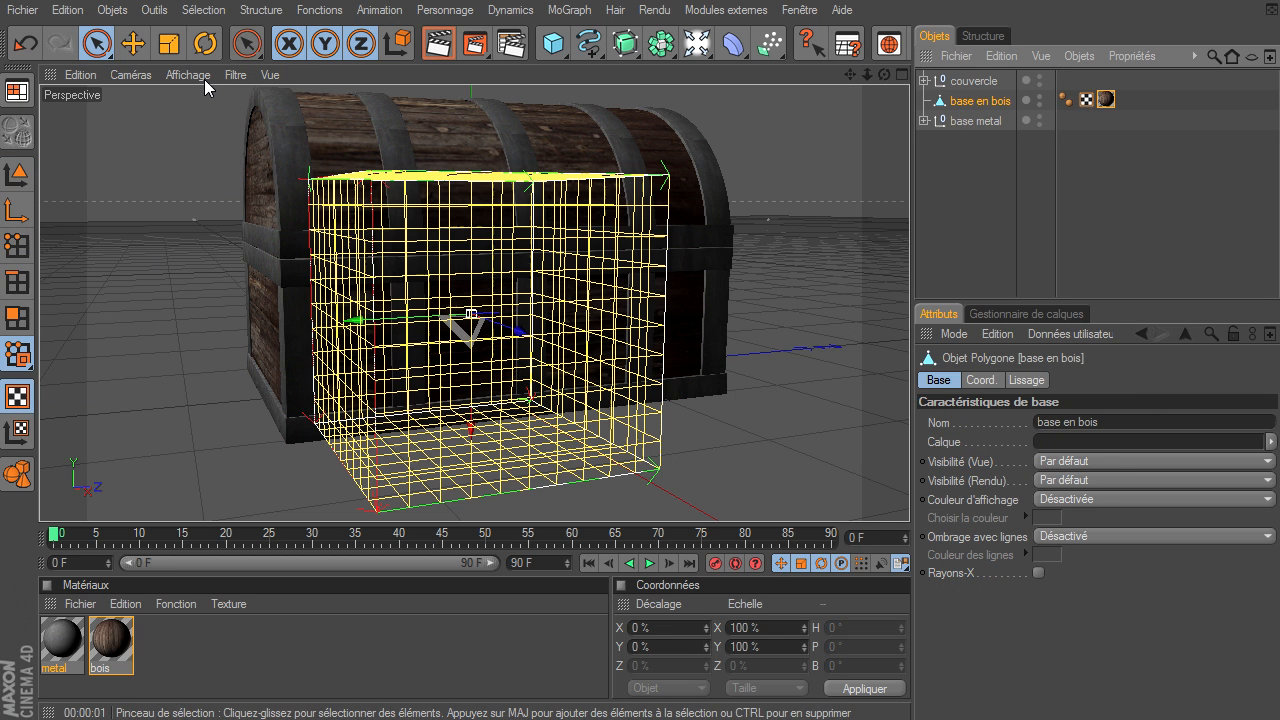
click(169, 43)
drag(909, 495, 909, 495)
drag(884, 74, 746, 146)
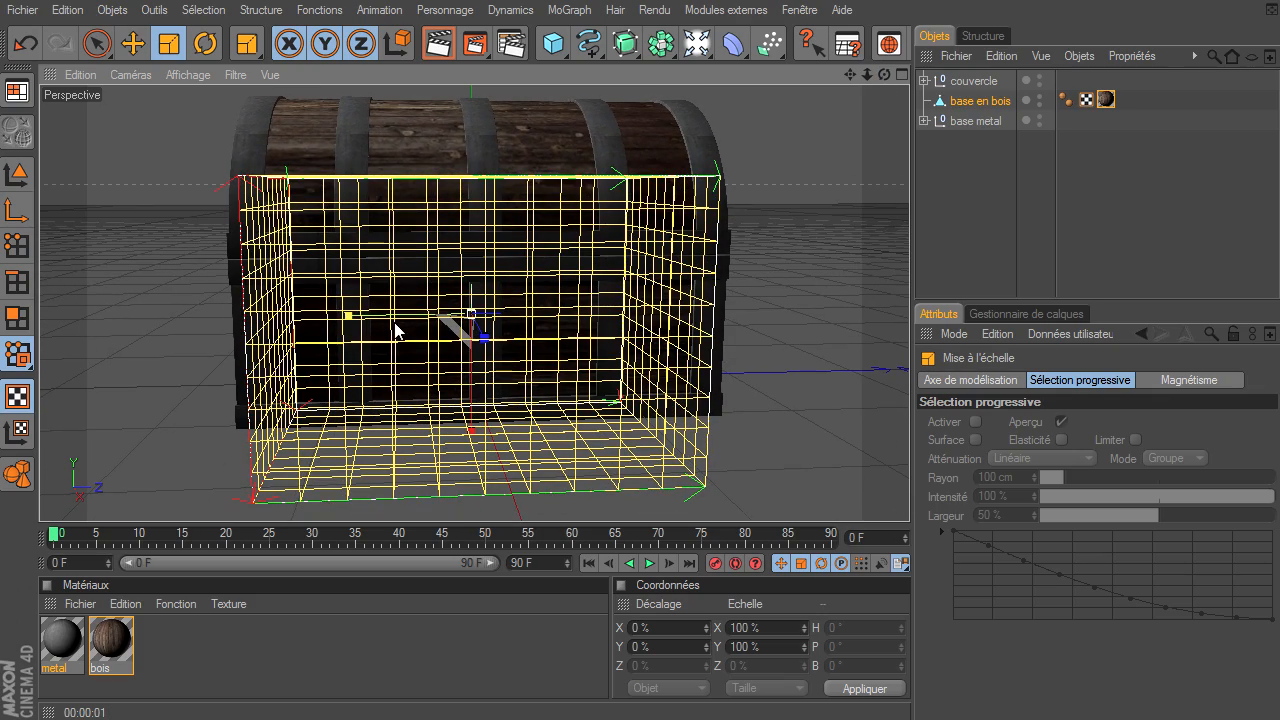
drag(352, 318, 345, 318)
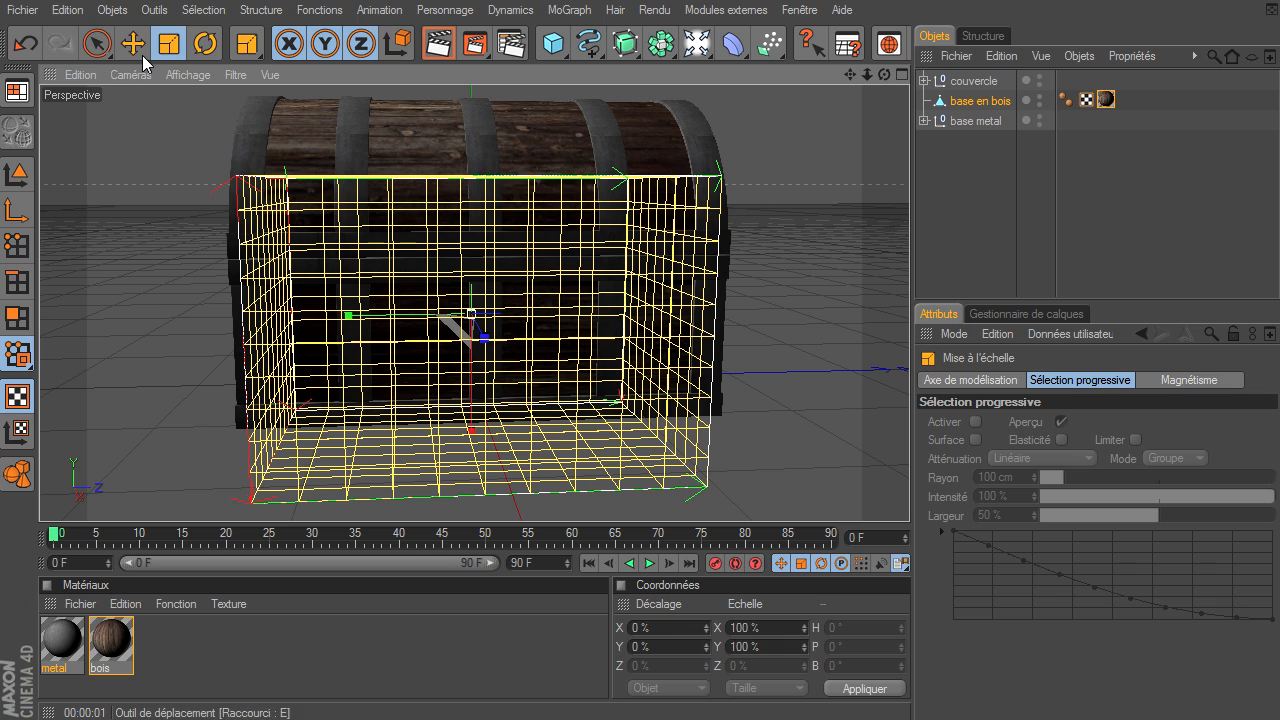
click(96, 44)
click(17, 174)
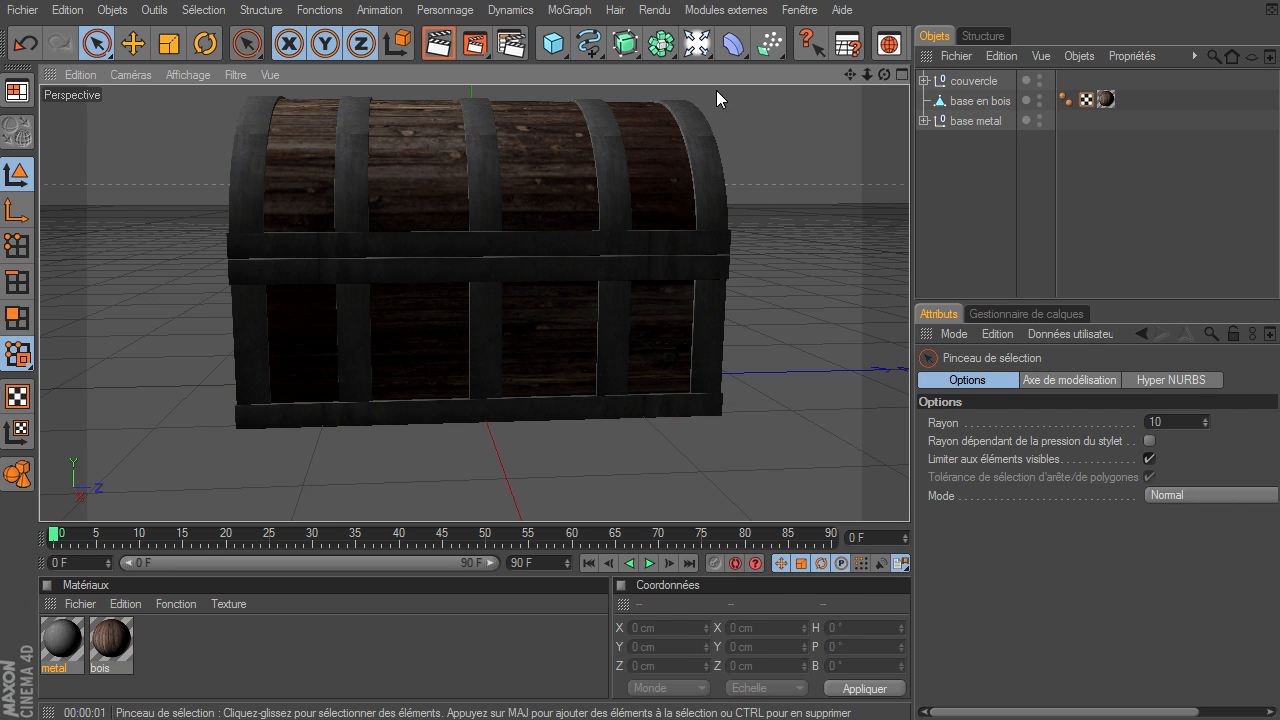
- Render the whole textured chest in the perspective view
mouse_move(884, 74)
mouse_down()
mouse_move(909, 495)
mouse_move(871, 77)
mouse_up()
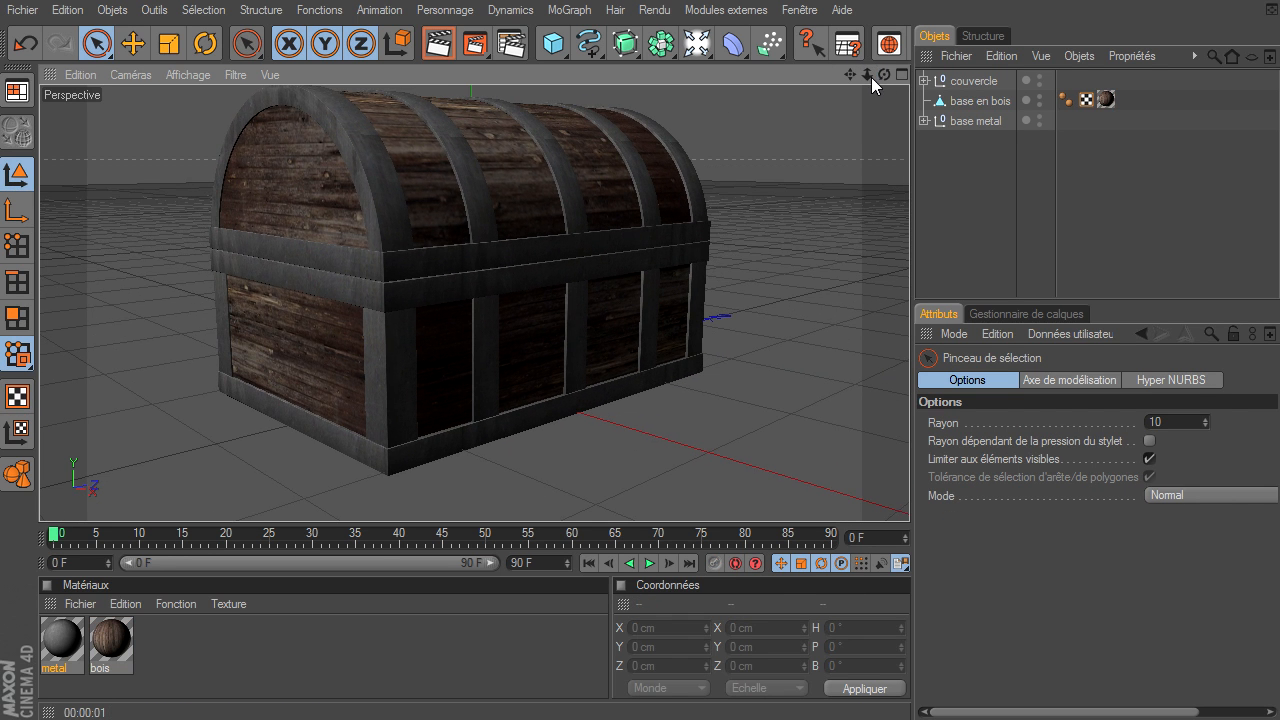
drag(909, 495, 867, 76)
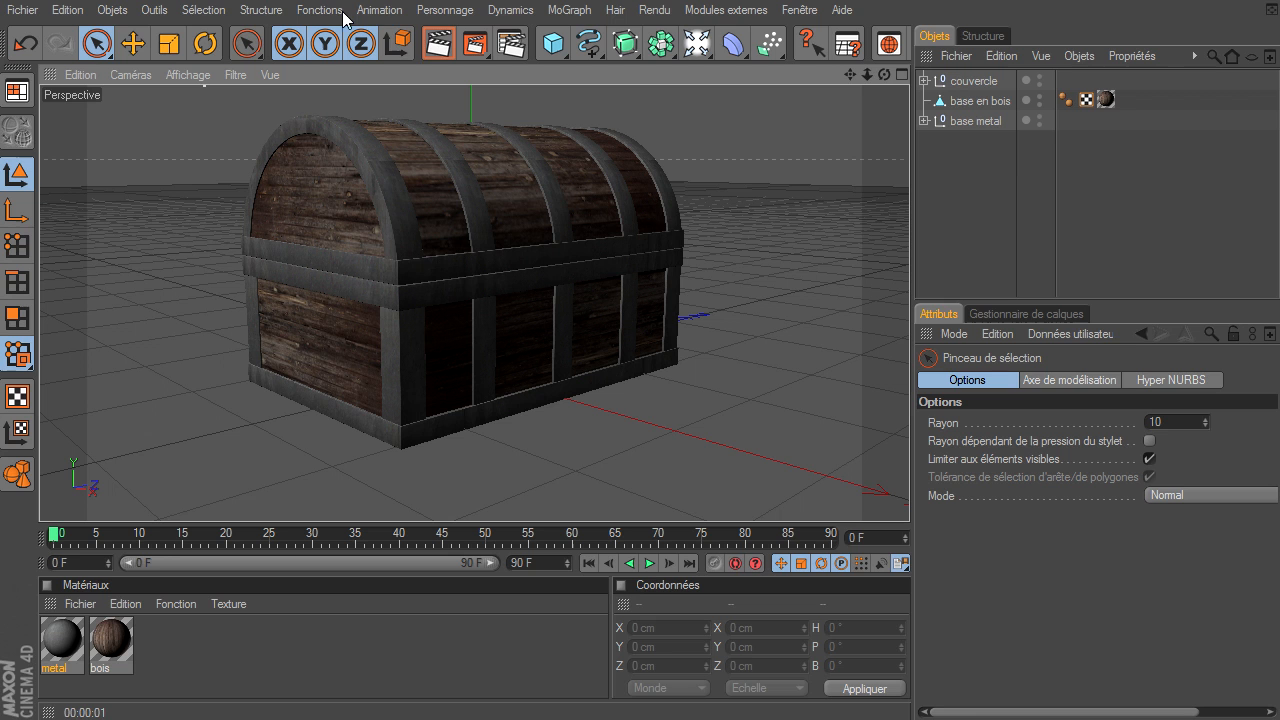
click(437, 47)
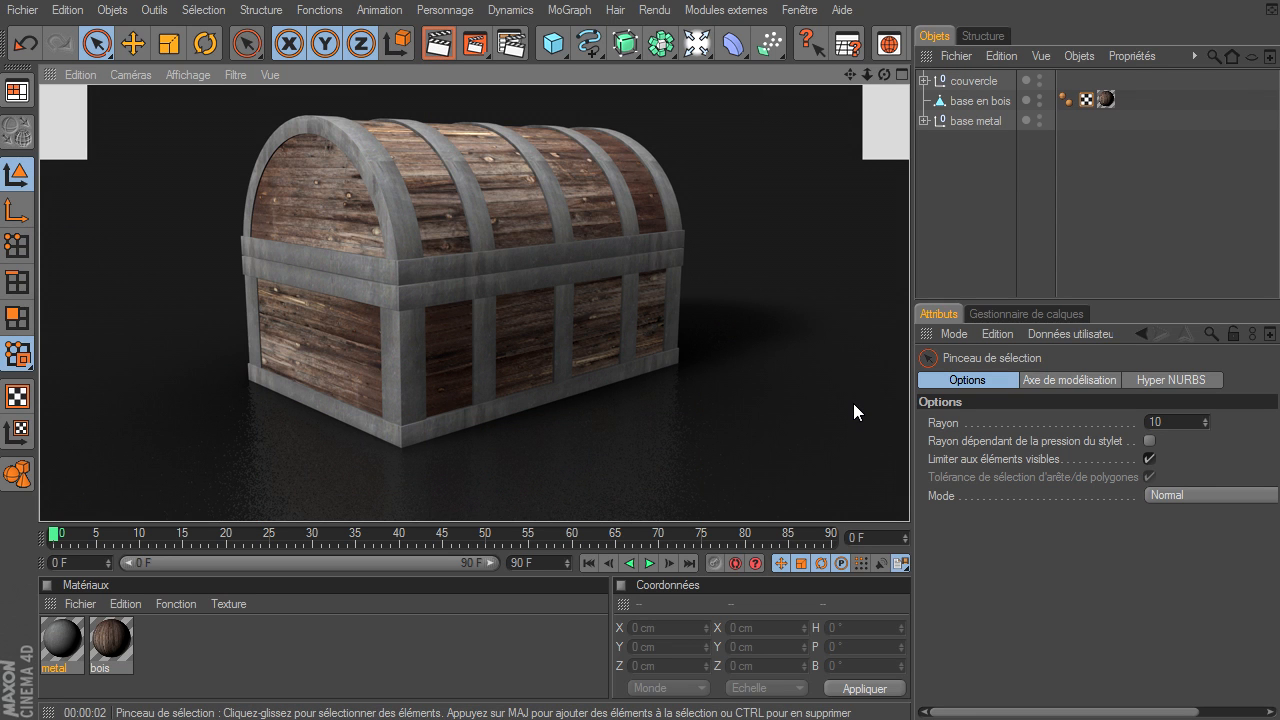
- Group base en bois and base metal under one null object
drag(881, 74, 909, 495)
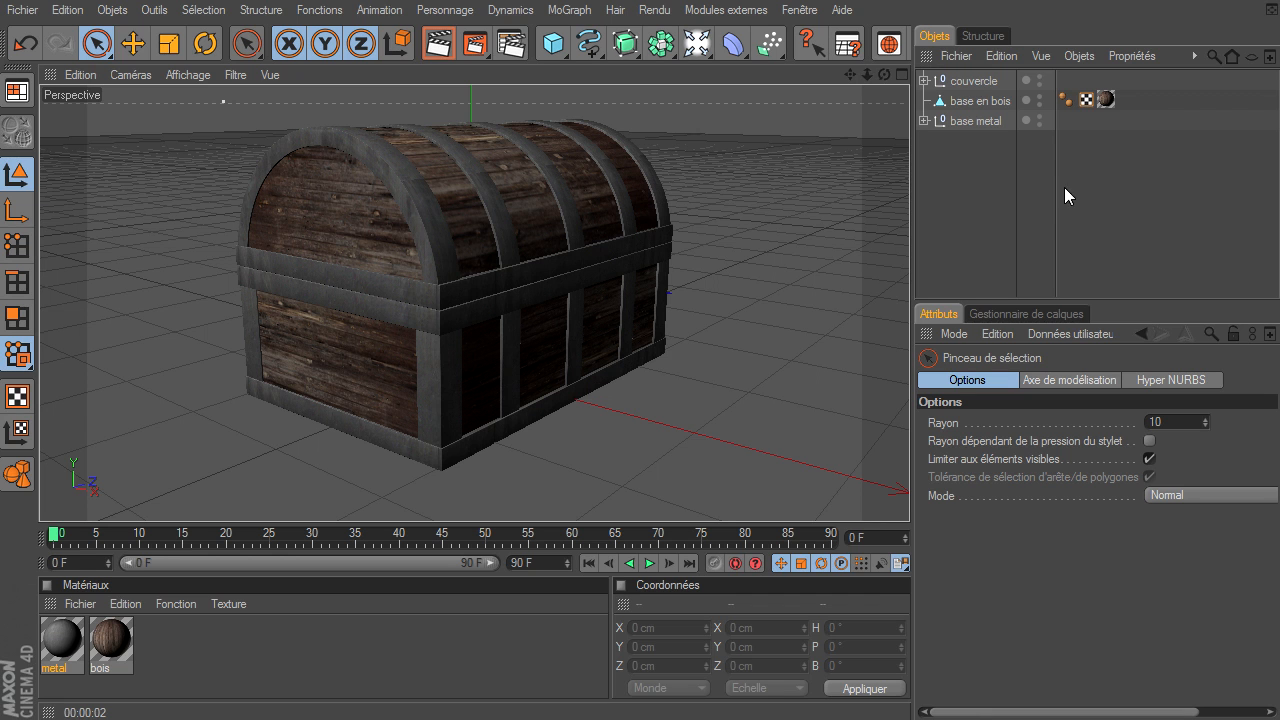
drag(884, 71, 884, 64)
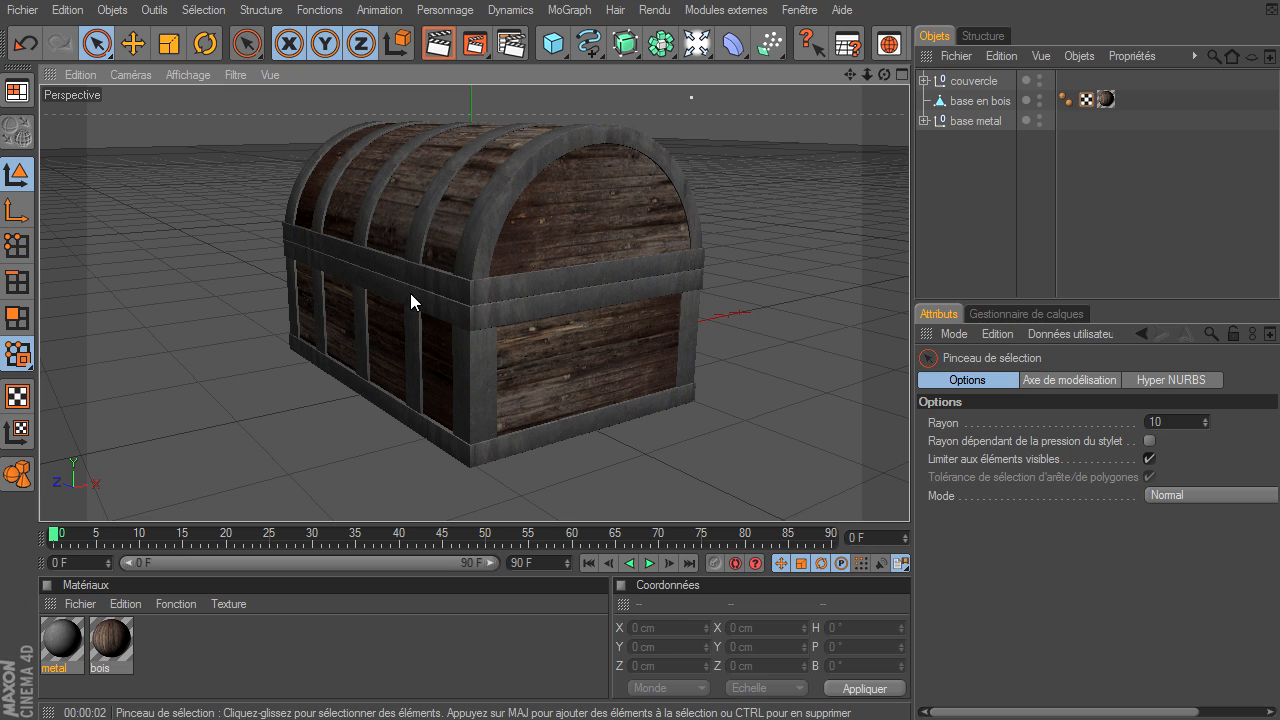
drag(909, 495, 856, 77)
drag(910, 495, 910, 495)
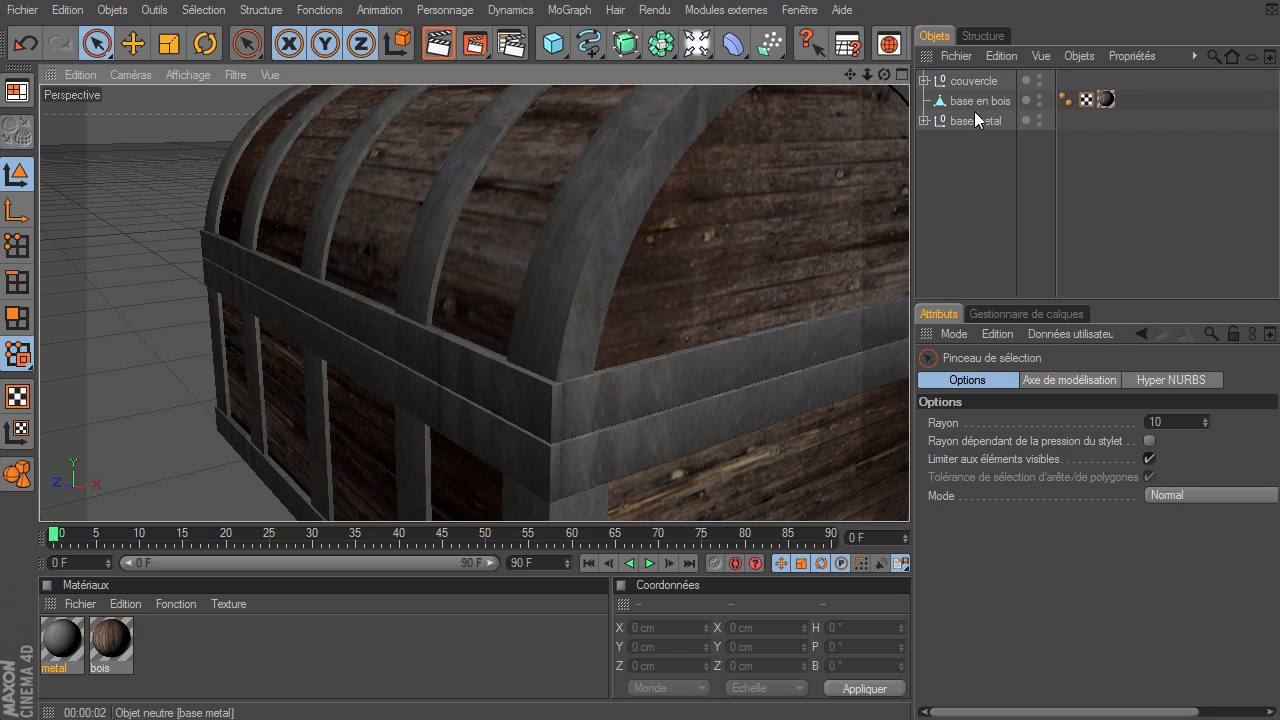
click(953, 140)
drag(973, 105, 973, 102)
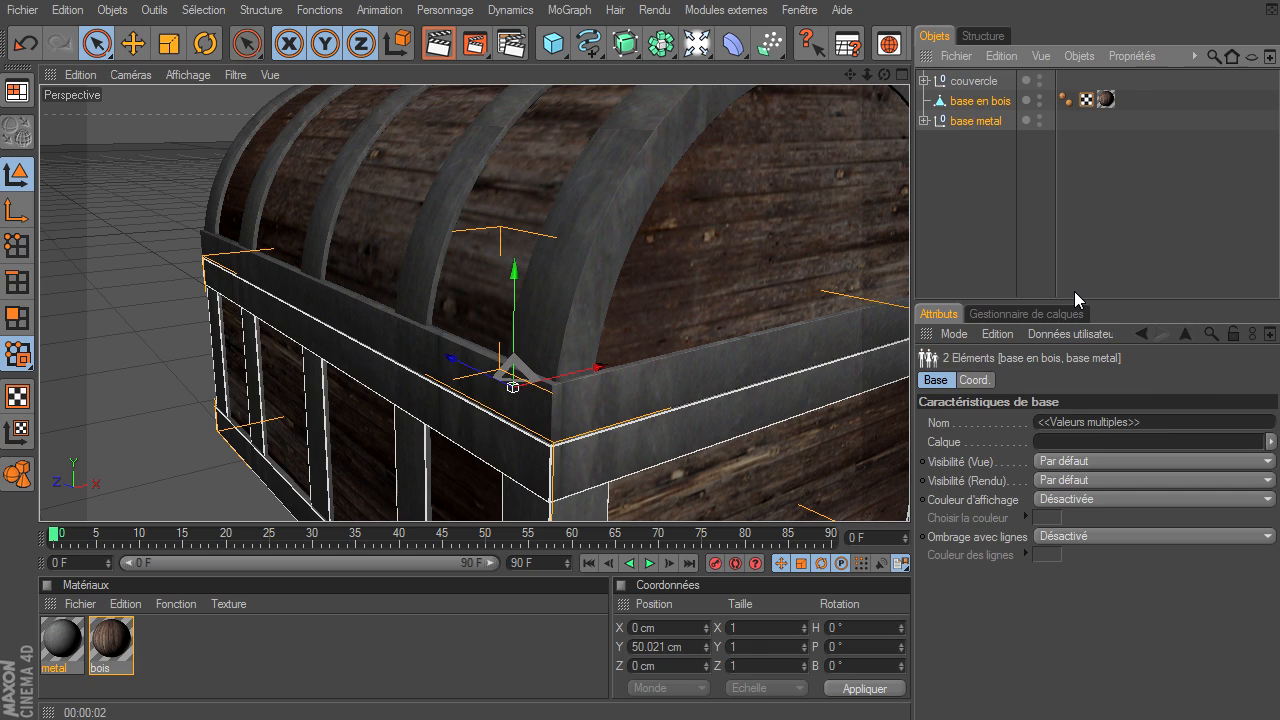
key(alt+g)
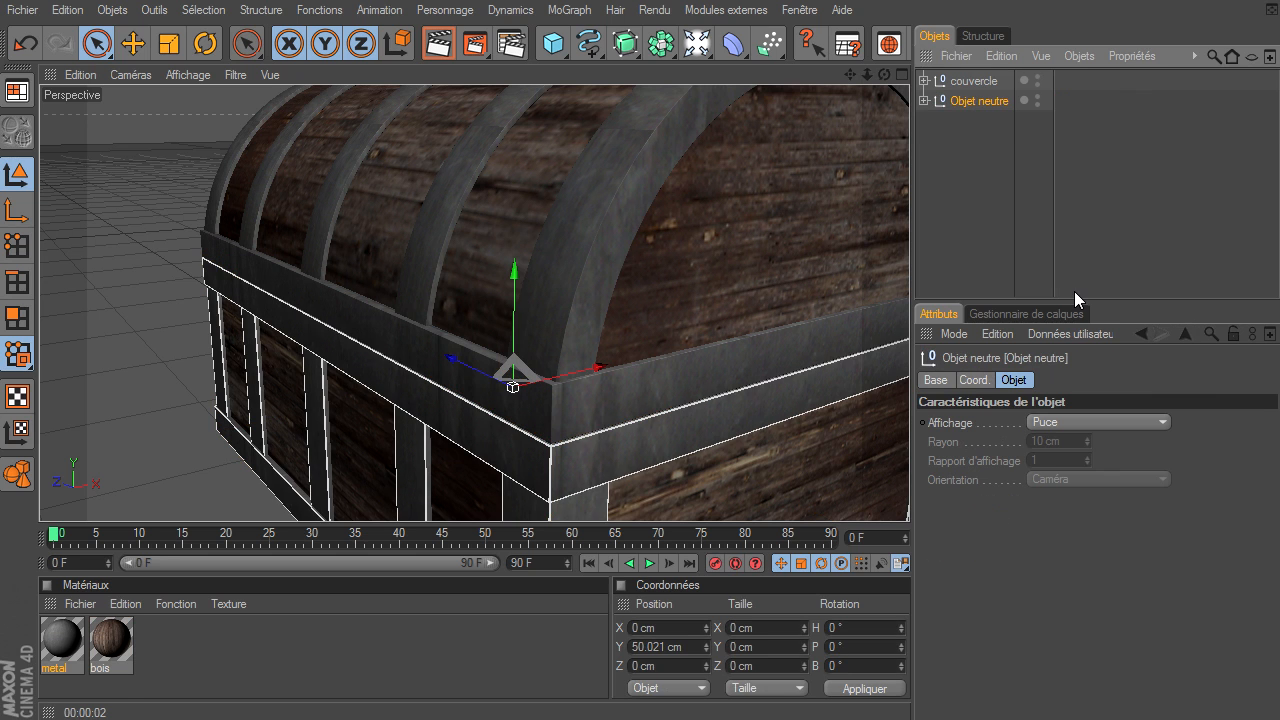
- Rename the null object holding the chest's lower parts as base, then deselect it
double_click(979, 101)
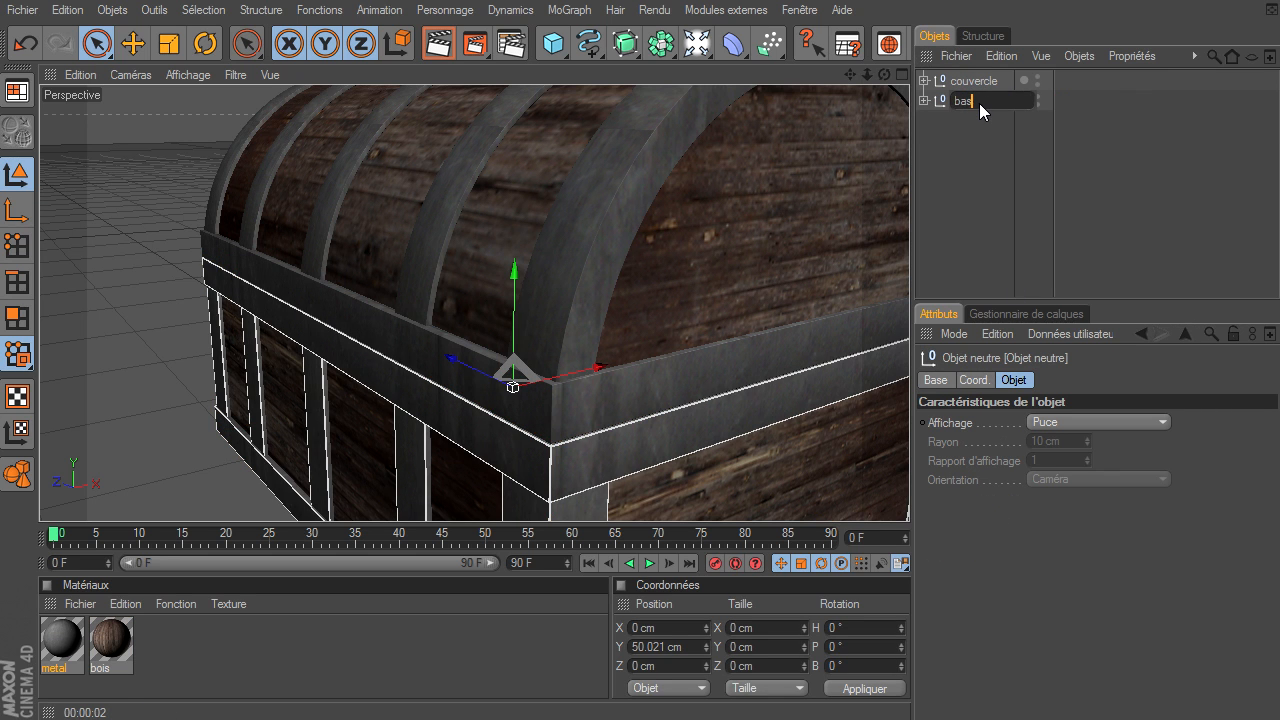
text(base)
key(Return)
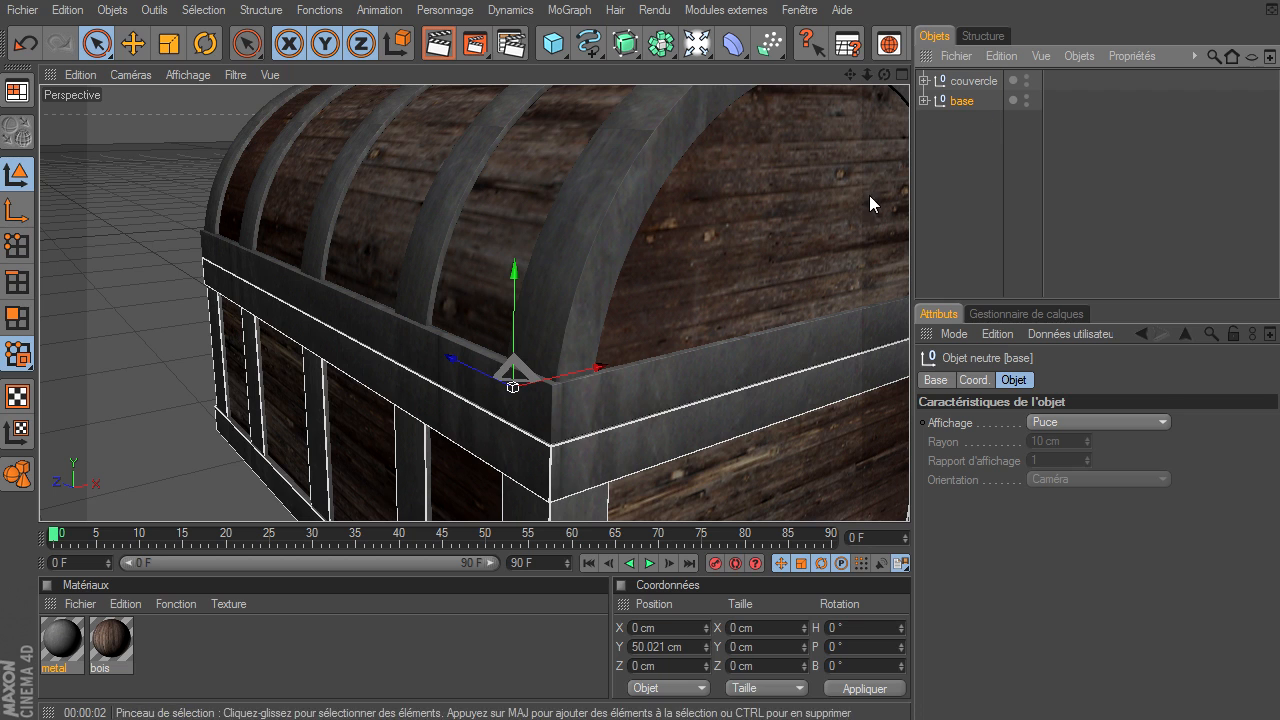
click(937, 210)
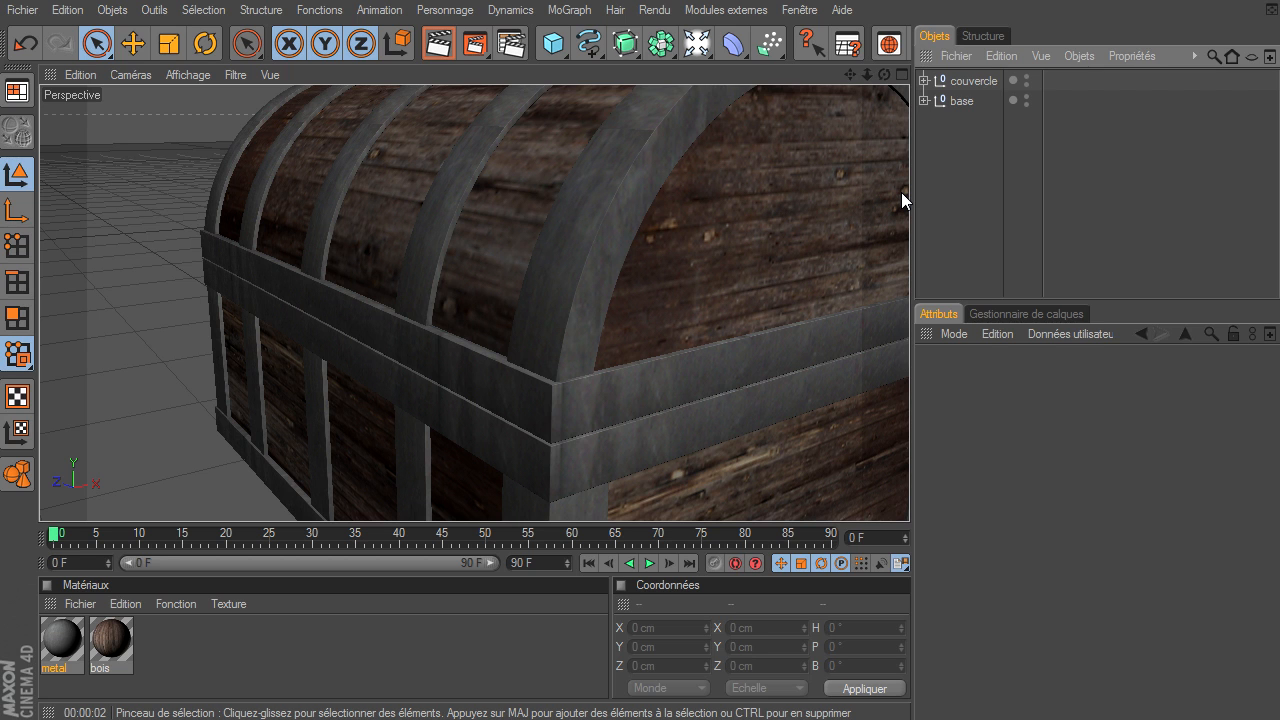
- Add a Tube primitive and set its orientation to +Z
drag(553, 43, 670, 171)
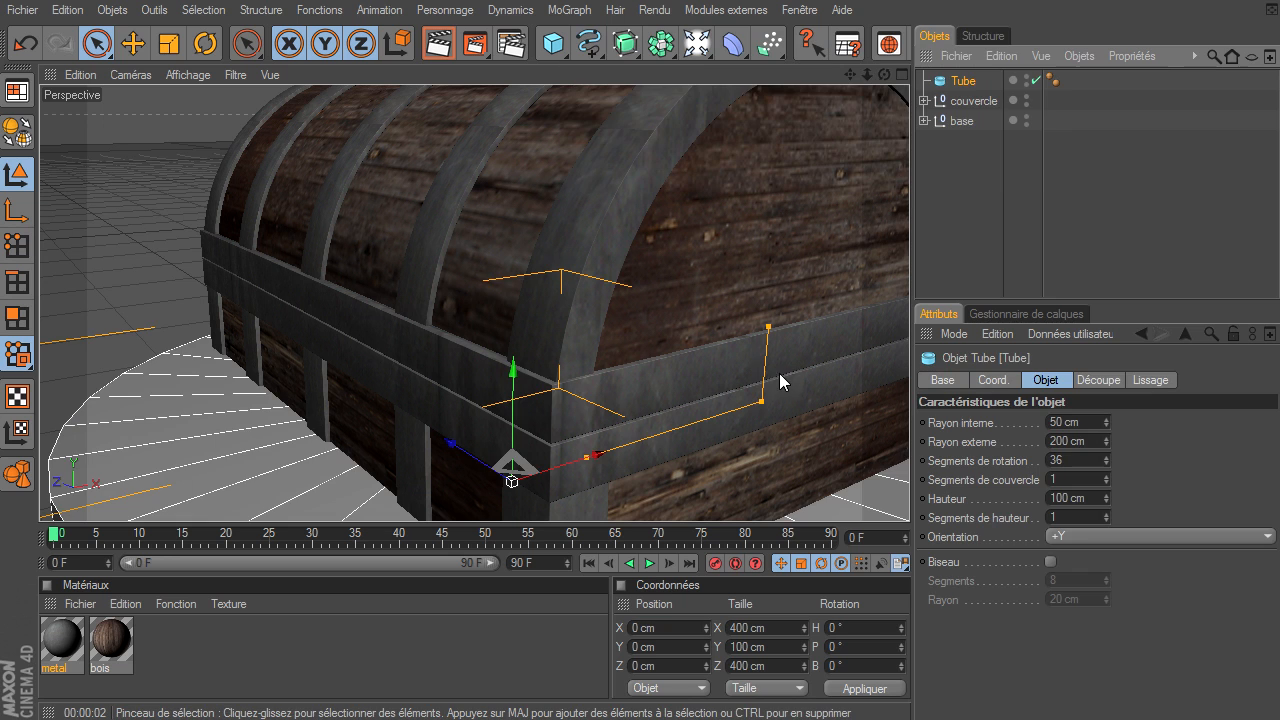
click(1153, 537)
click(1124, 628)
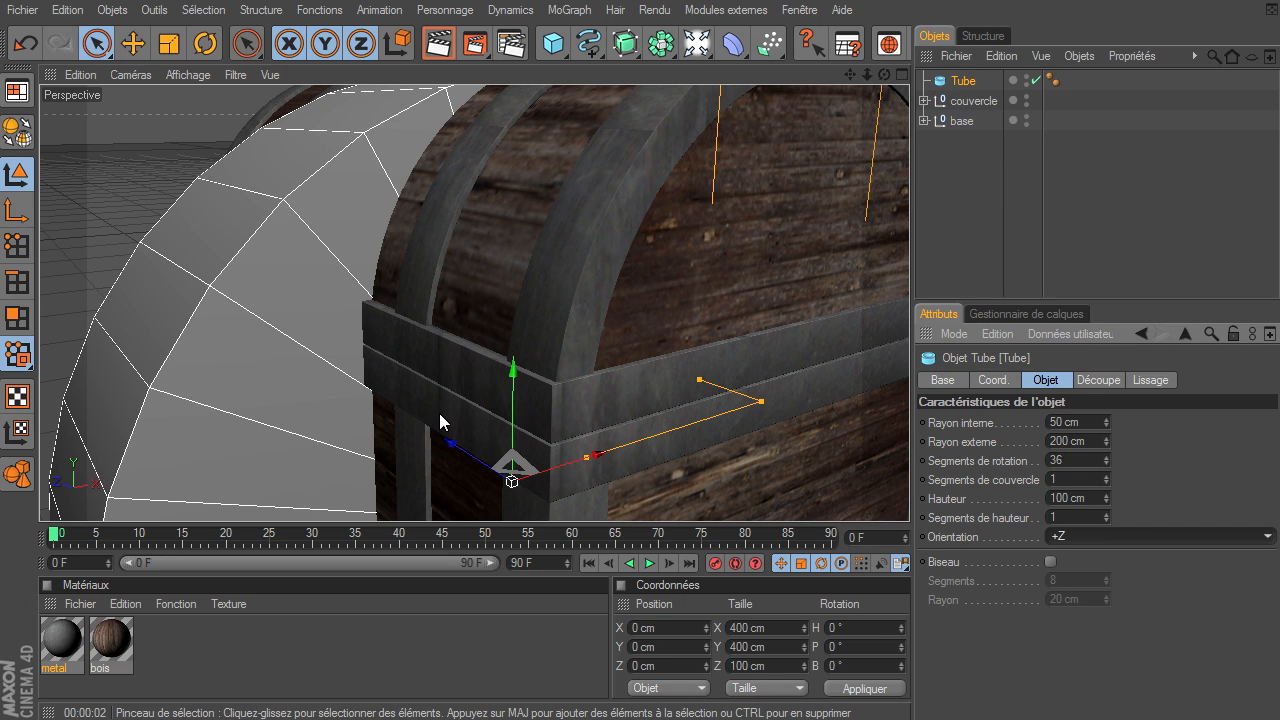
- Scale the tube down uniformly to about 24 cm across and 6 cm thick
drag(866, 77, 909, 495)
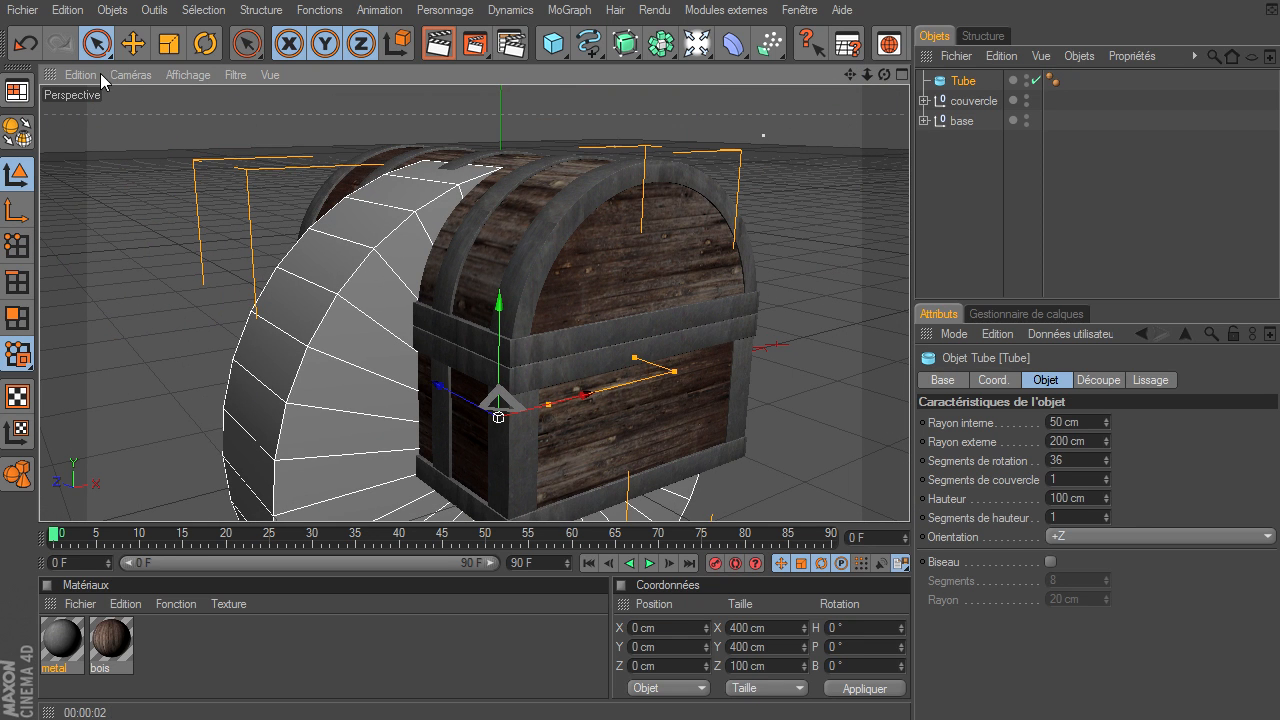
click(169, 43)
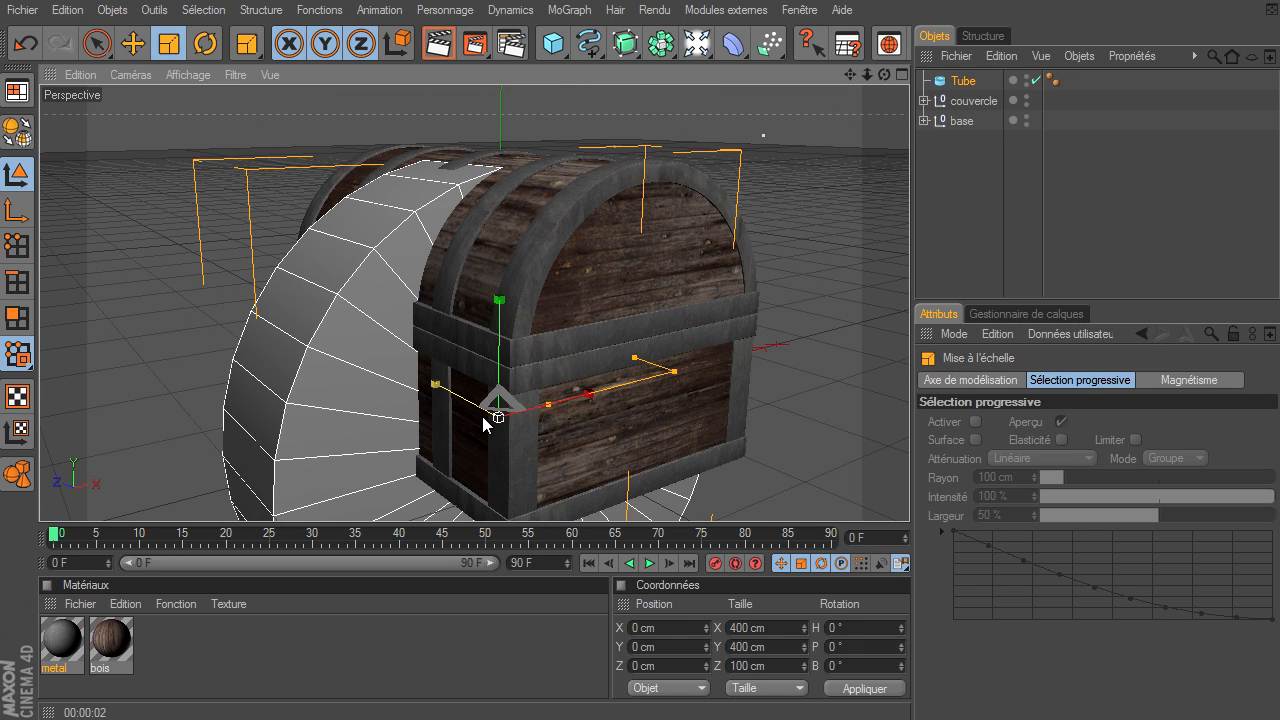
mouse_move(497, 403)
mouse_down()
mouse_move(888, 493)
mouse_move(500, 417)
mouse_up()
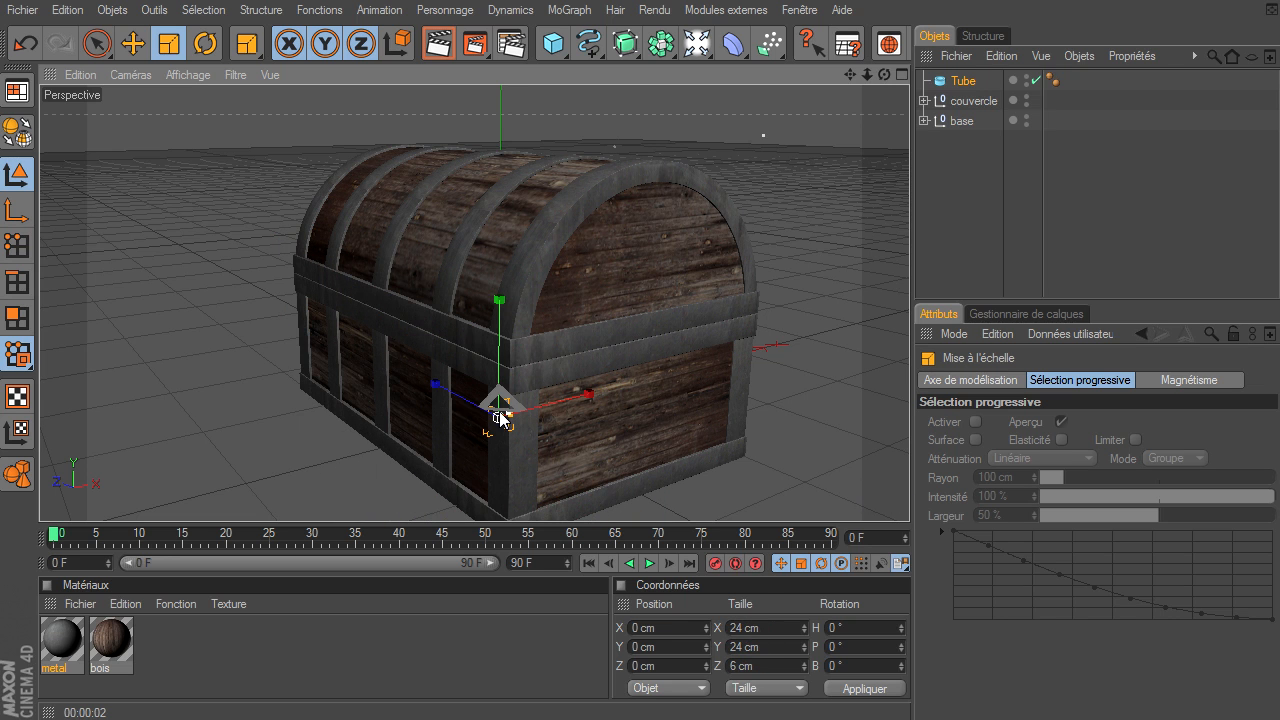
- Move the tube to the seam between lid and base on the chest's long side, at about X -104 cm and Y 100 cm
click(132, 43)
drag(593, 393, 909, 495)
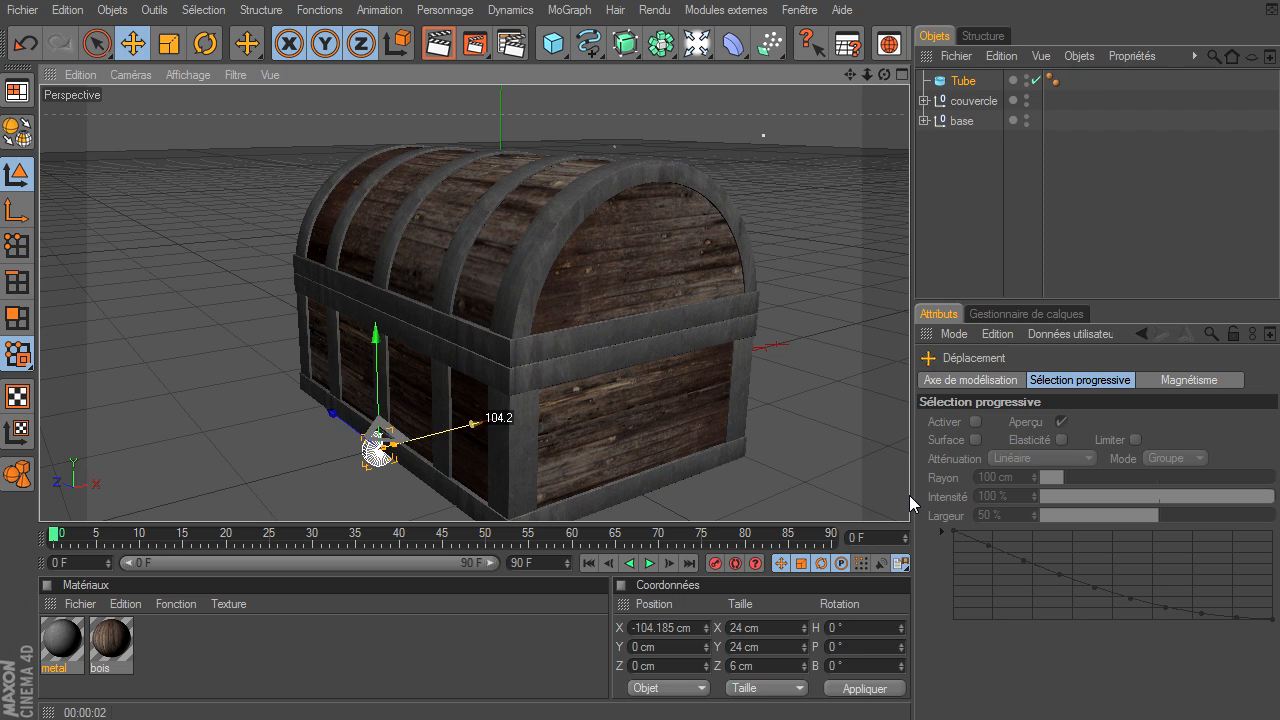
drag(377, 327, 909, 495)
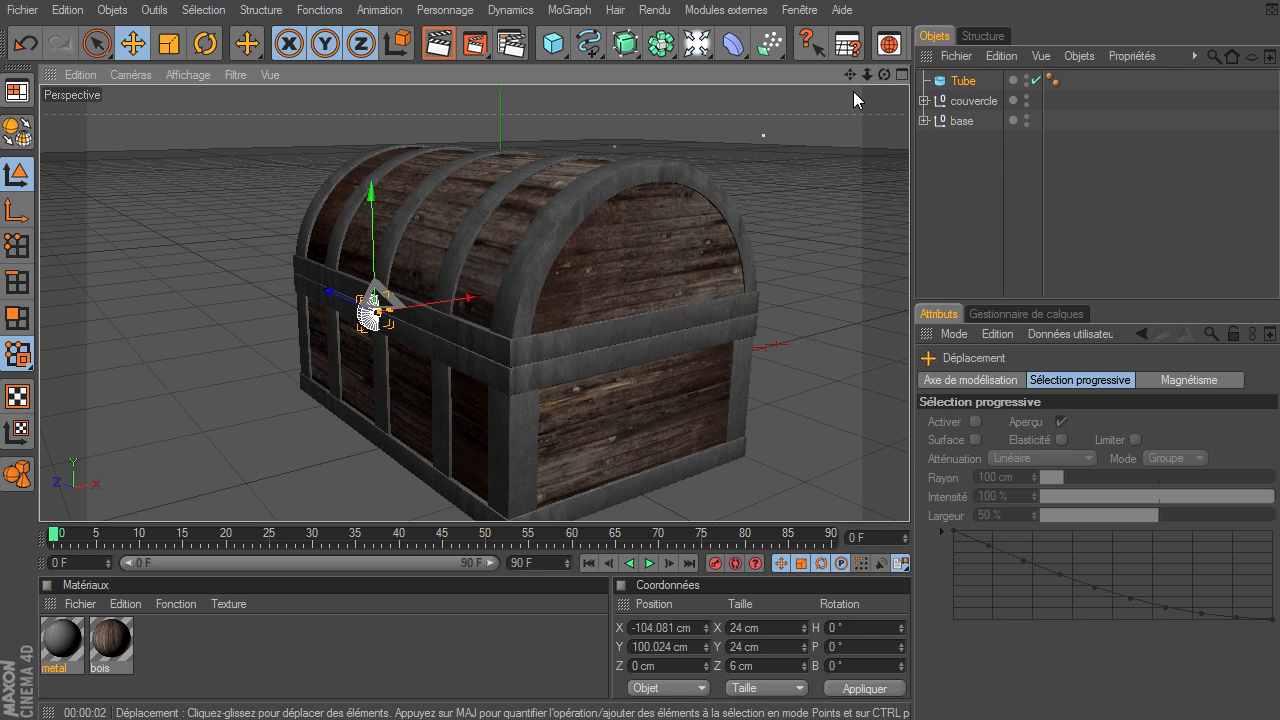
- Scale the tube down uniformly to about 7.3 cm across, then set its height to 50 cm
key(o)
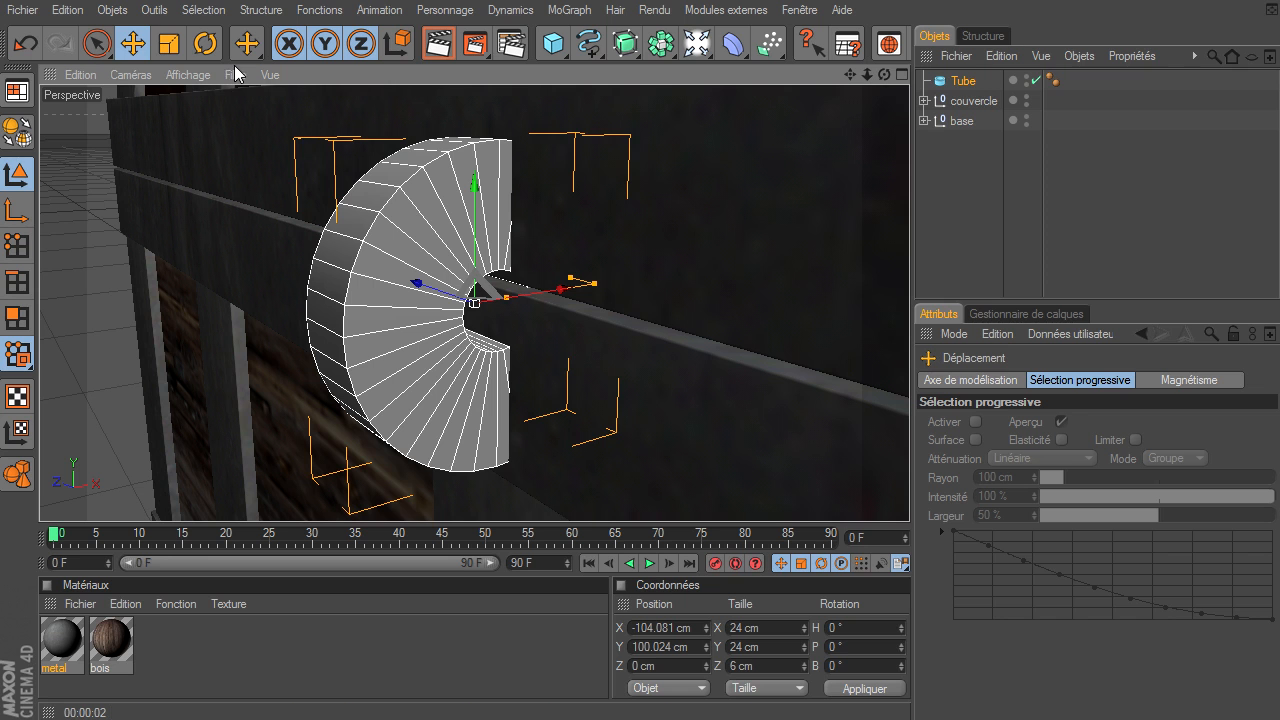
click(168, 43)
mouse_move(909, 495)
mouse_down()
mouse_move(875, 495)
mouse_move(895, 495)
mouse_up()
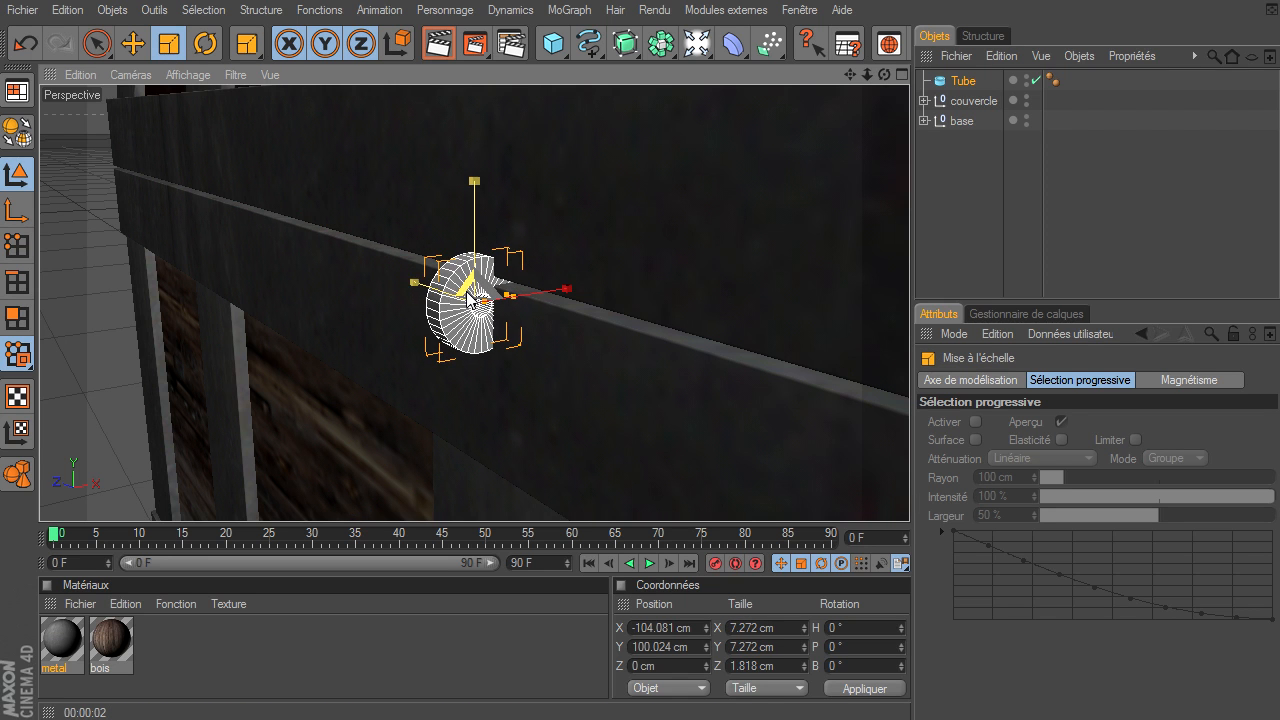
click(930, 84)
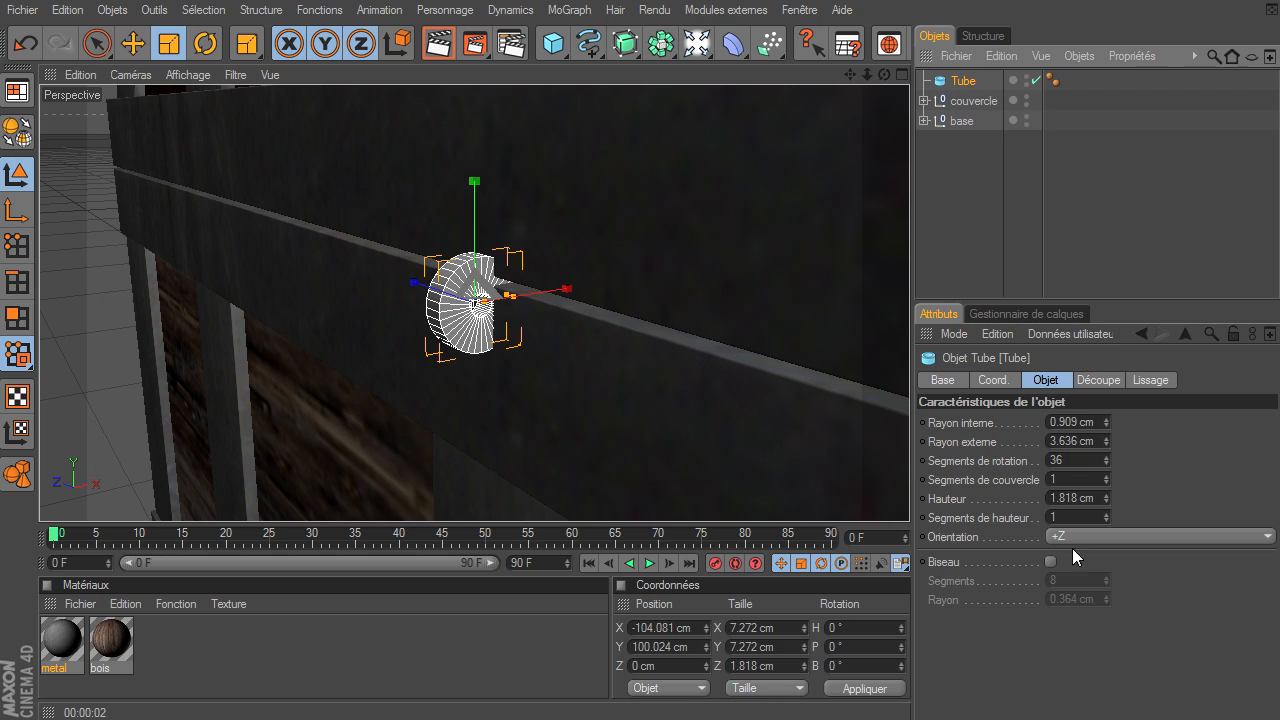
click(1094, 499)
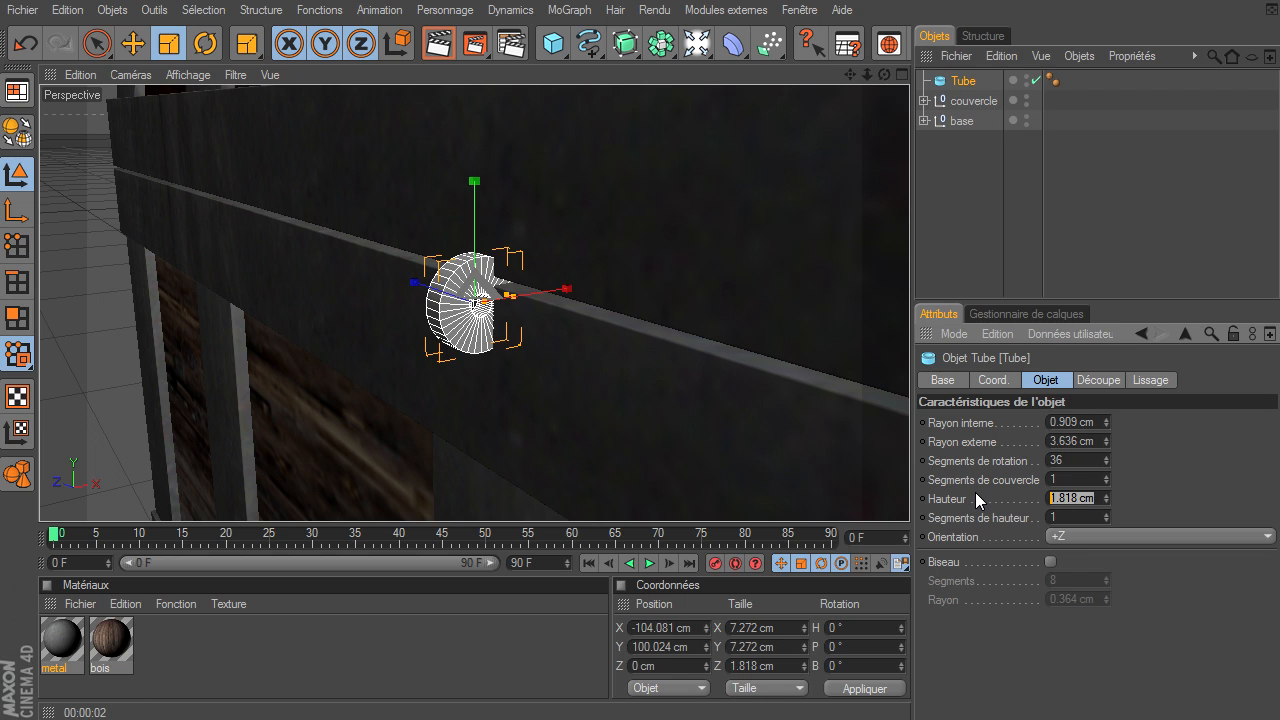
text(50)
key(Return)
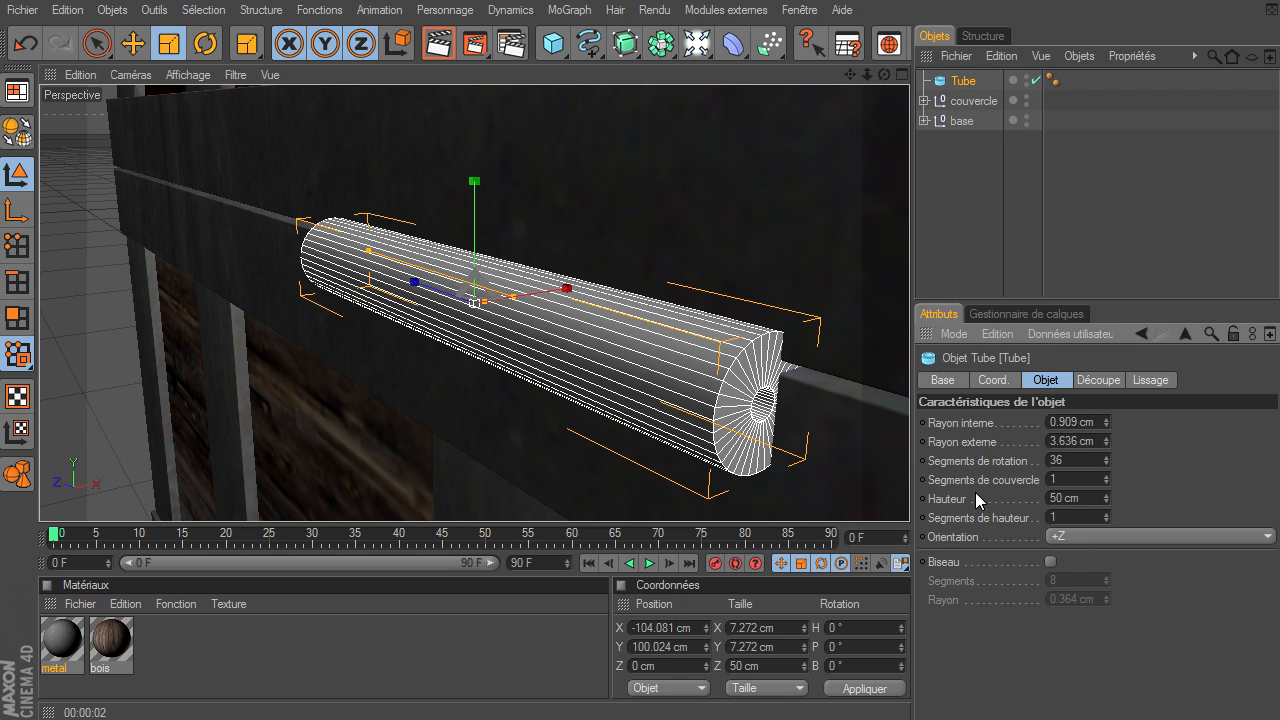
- Scale the tube down uniformly to about 28 cm long, then set its outer radius to 2 cm and inner radius to 1.5 cm
click(168, 43)
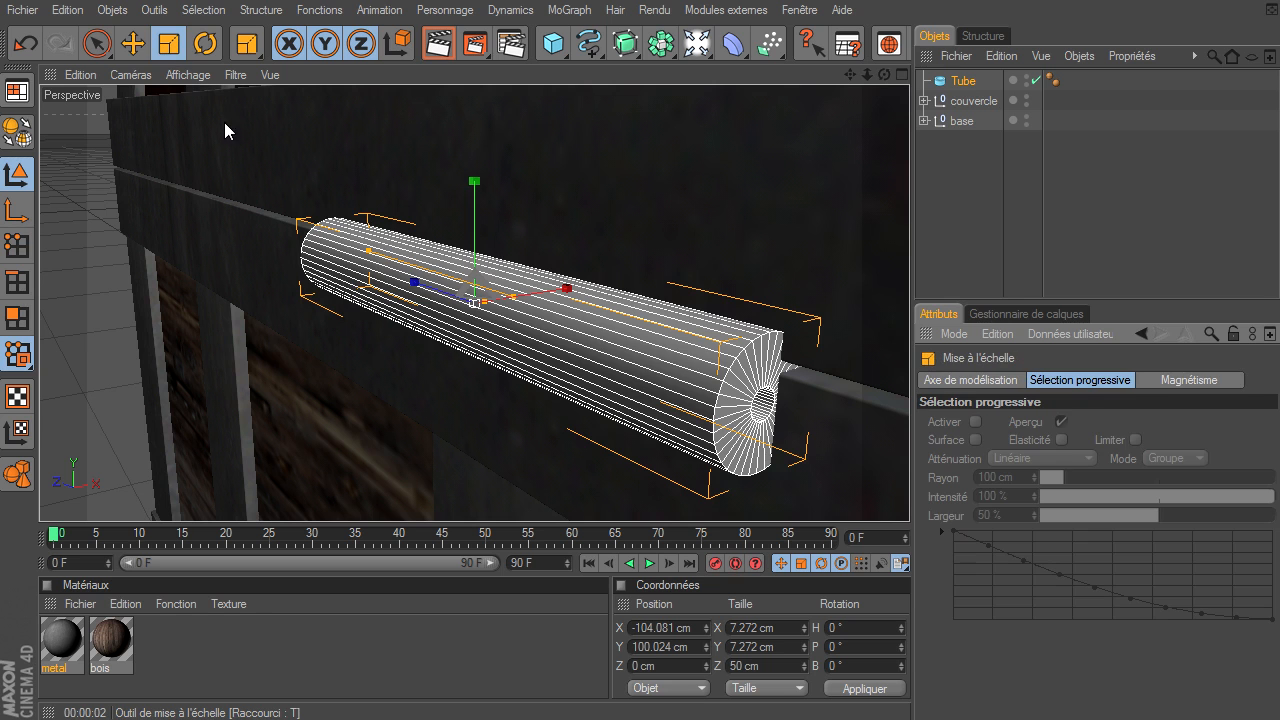
mouse_move(912, 497)
mouse_down()
mouse_move(882, 494)
mouse_move(910, 495)
mouse_up()
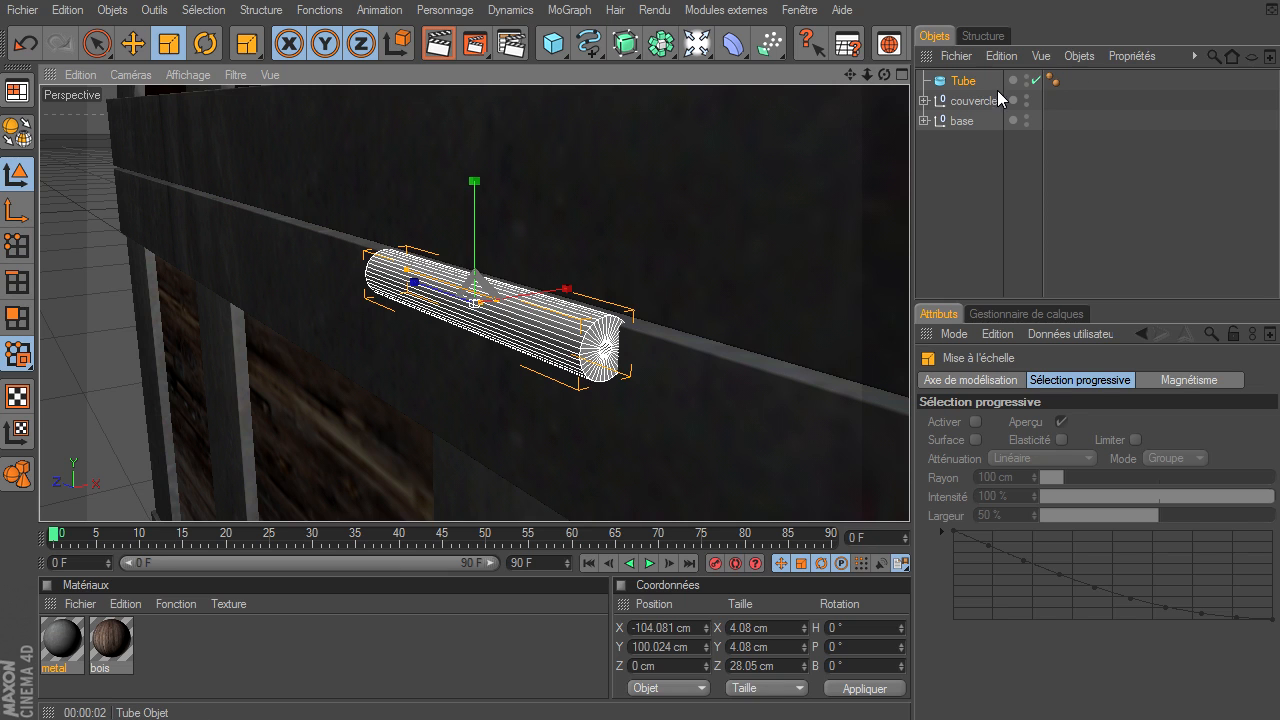
click(966, 82)
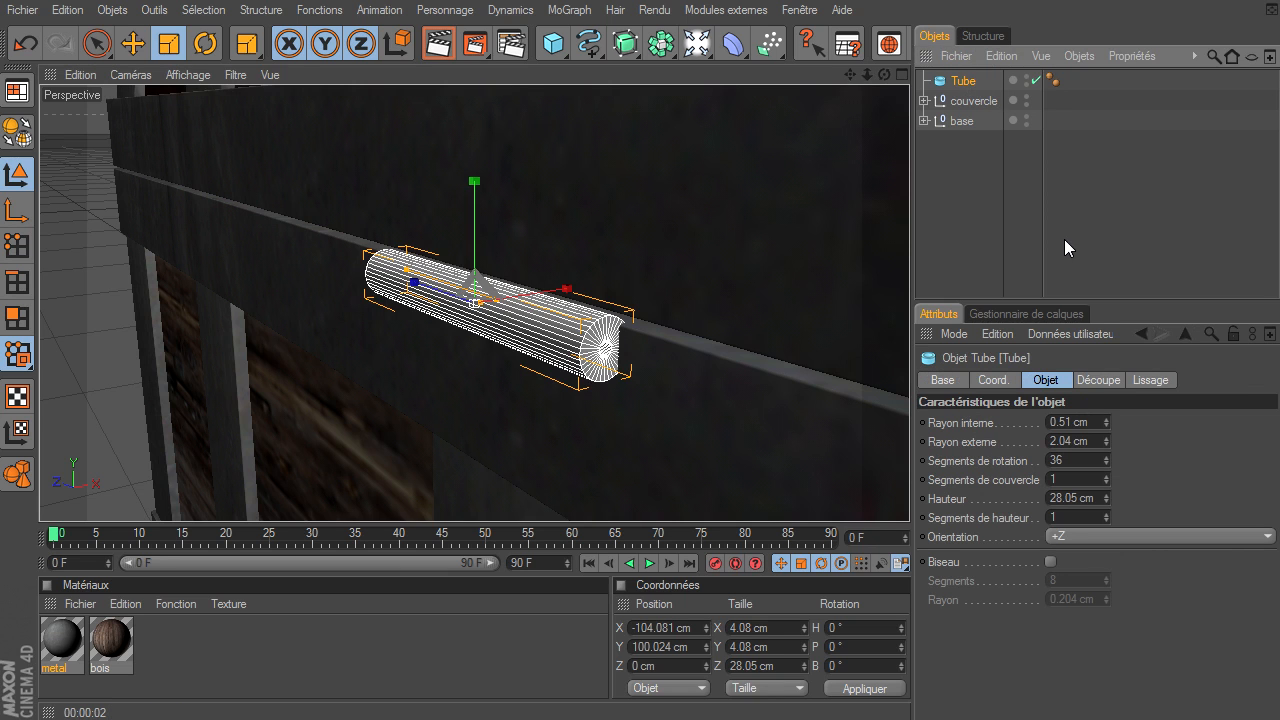
double_click(1083, 441)
text(2)
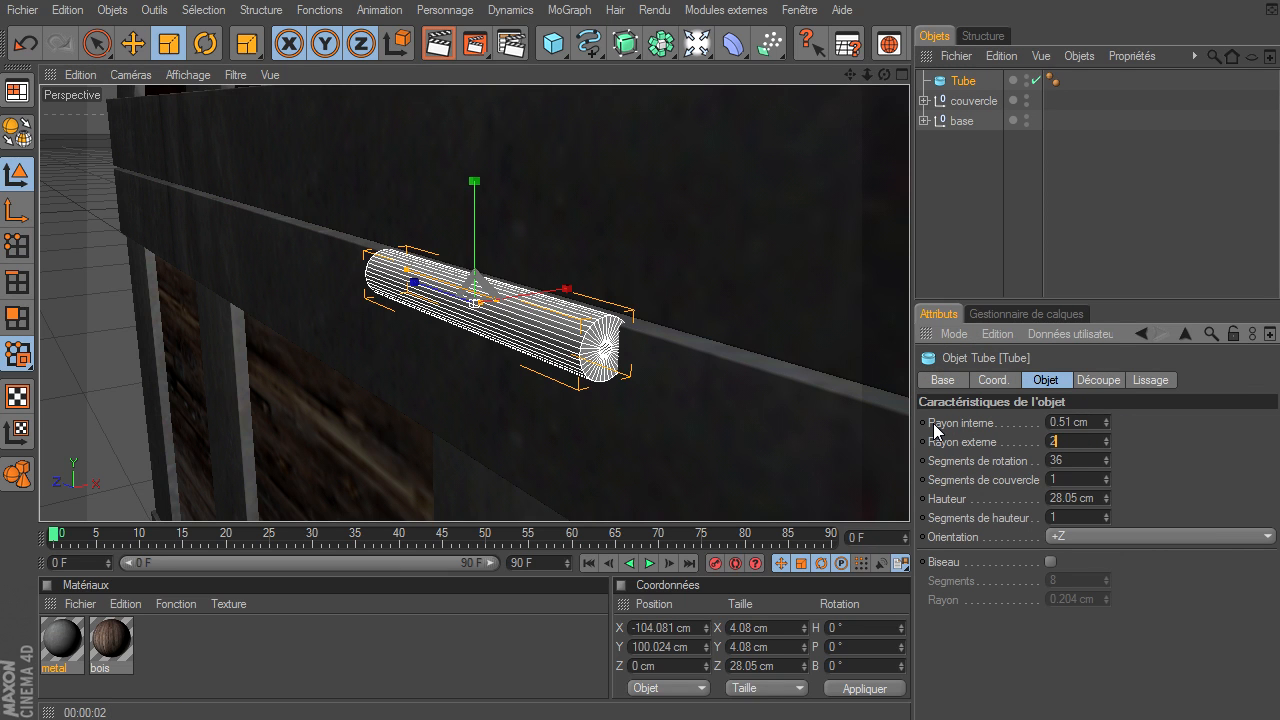
click(1080, 423)
text(1.5)
key(Return)
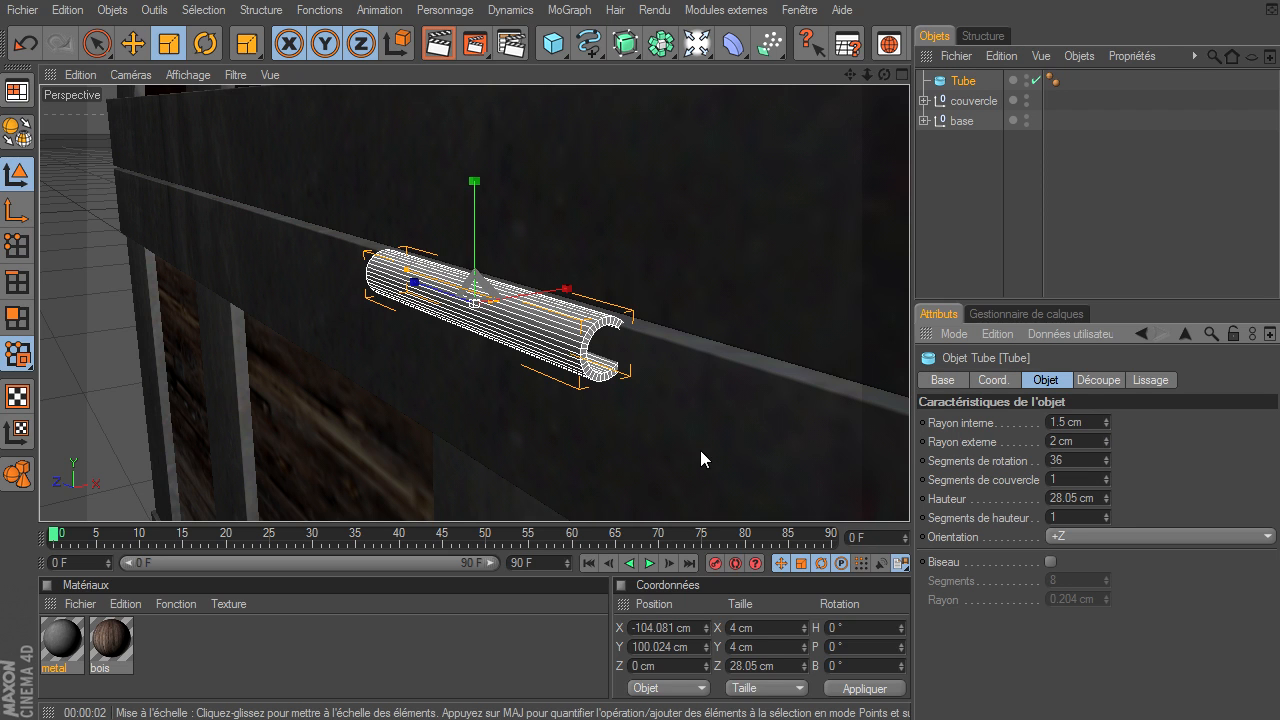
- Maximise the front view framed on the tube and display it with Gouraud shading
click(132, 43)
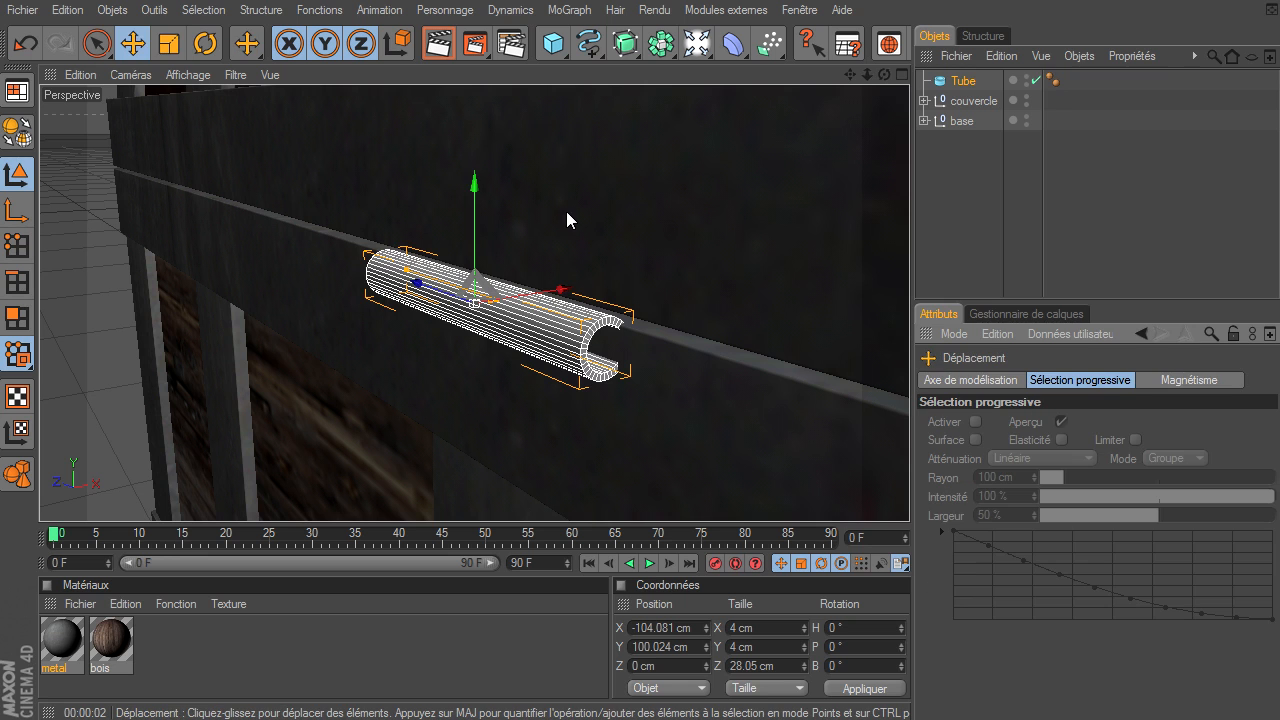
click(899, 73)
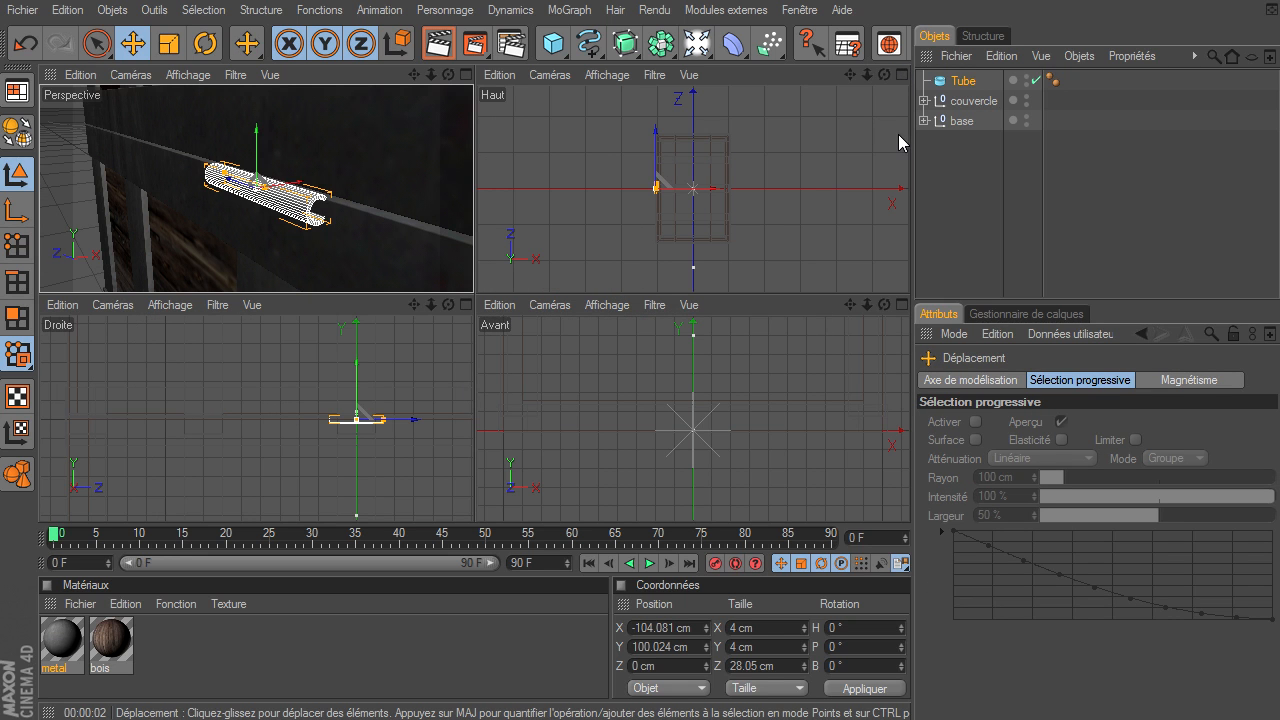
mouse_move(867, 304)
mouse_down()
mouse_move(909, 495)
mouse_move(880, 309)
mouse_up()
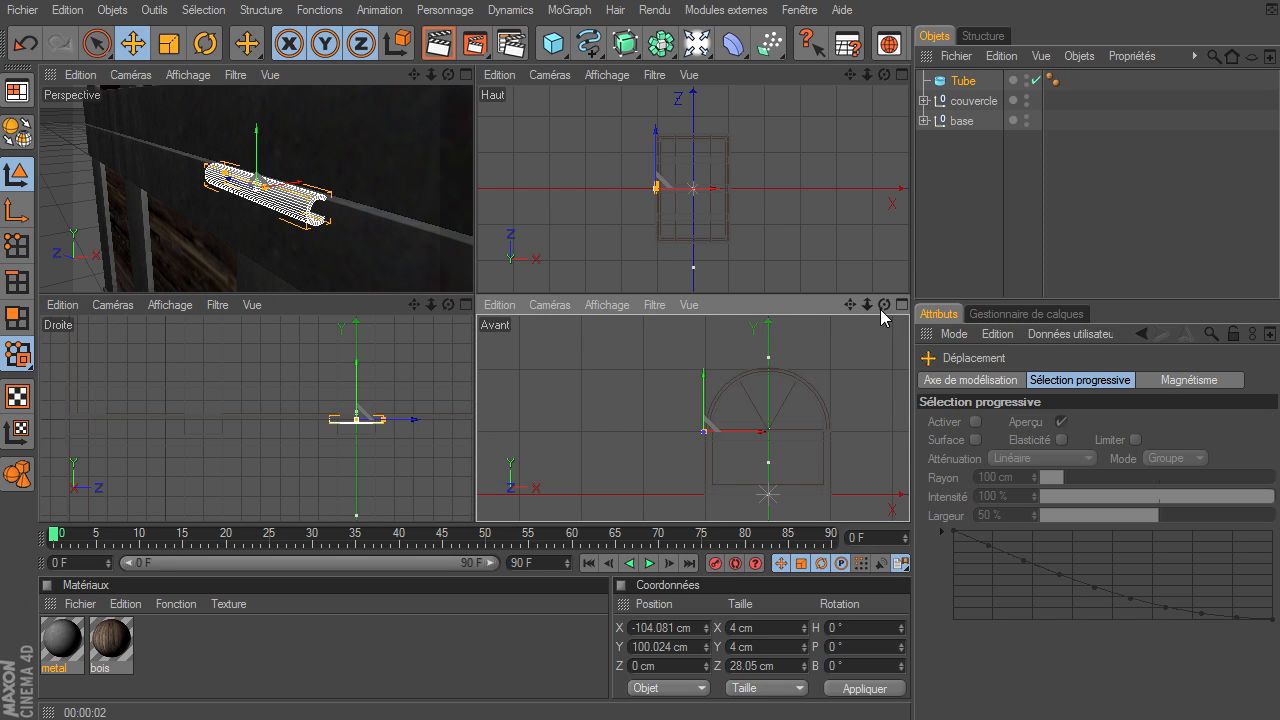
click(901, 304)
mouse_move(867, 74)
mouse_down()
mouse_move(909, 495)
mouse_move(854, 82)
mouse_up()
drag(909, 495, 848, 75)
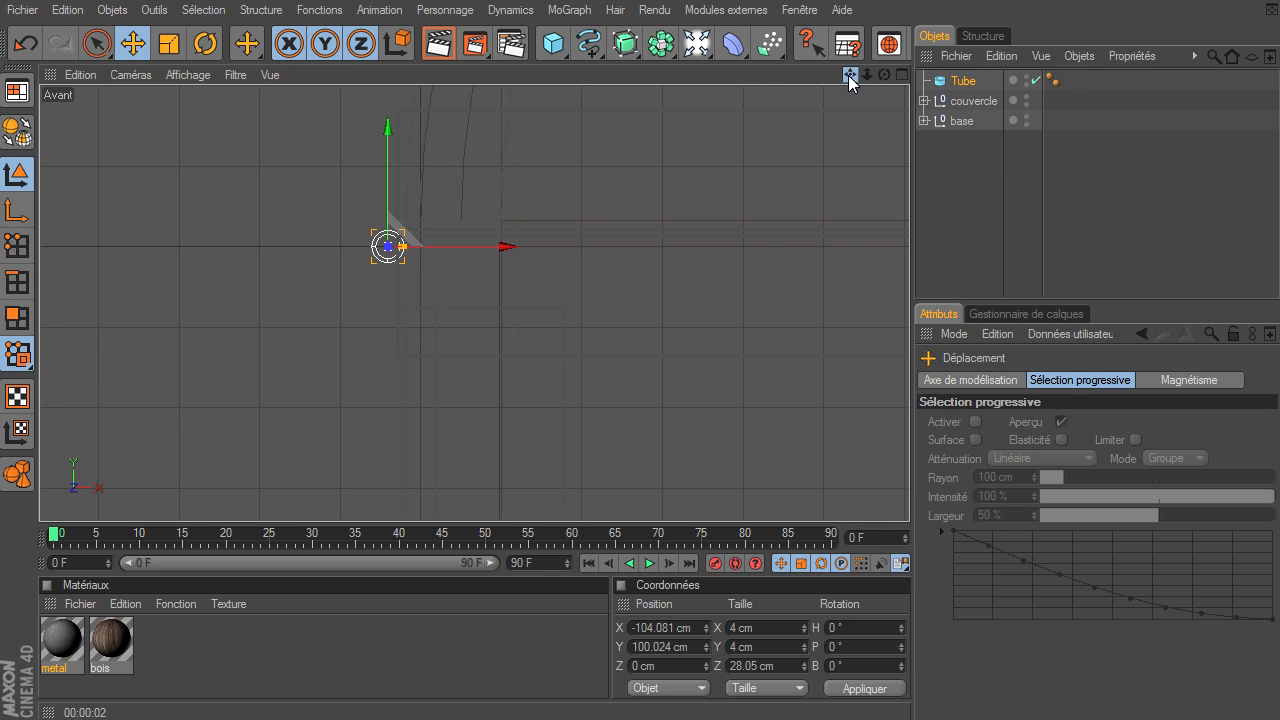
click(178, 72)
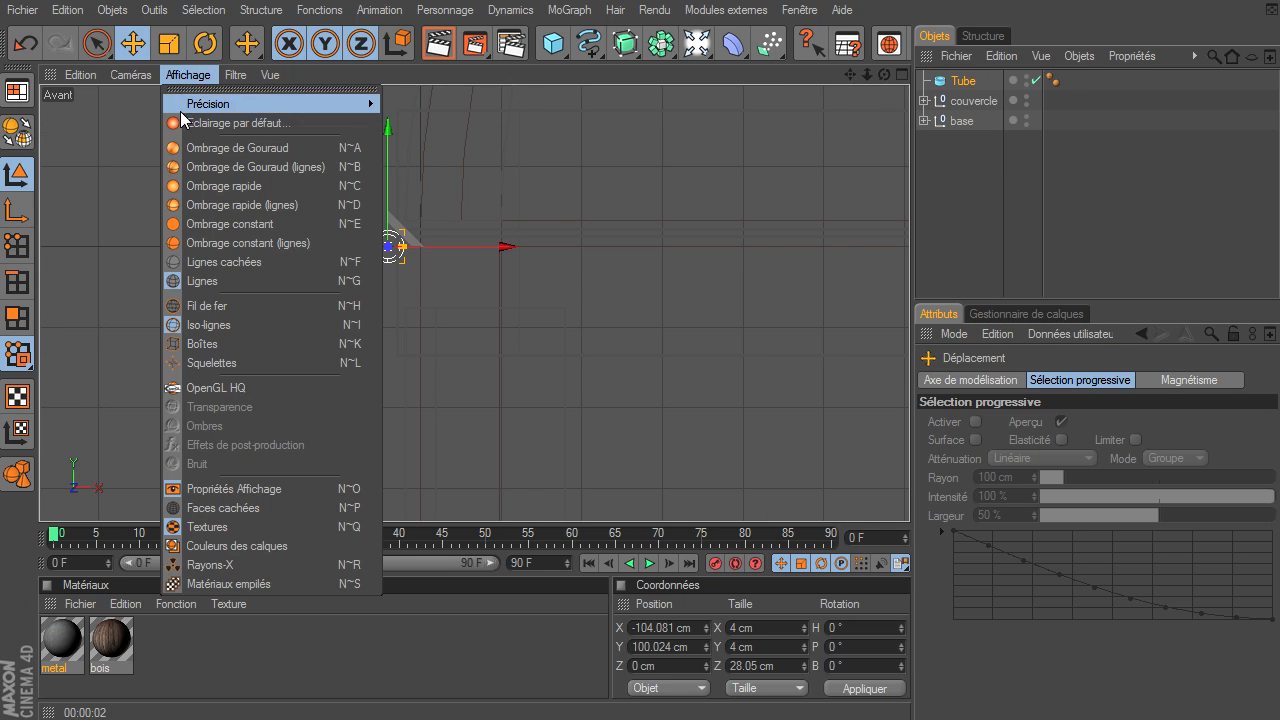
click(220, 140)
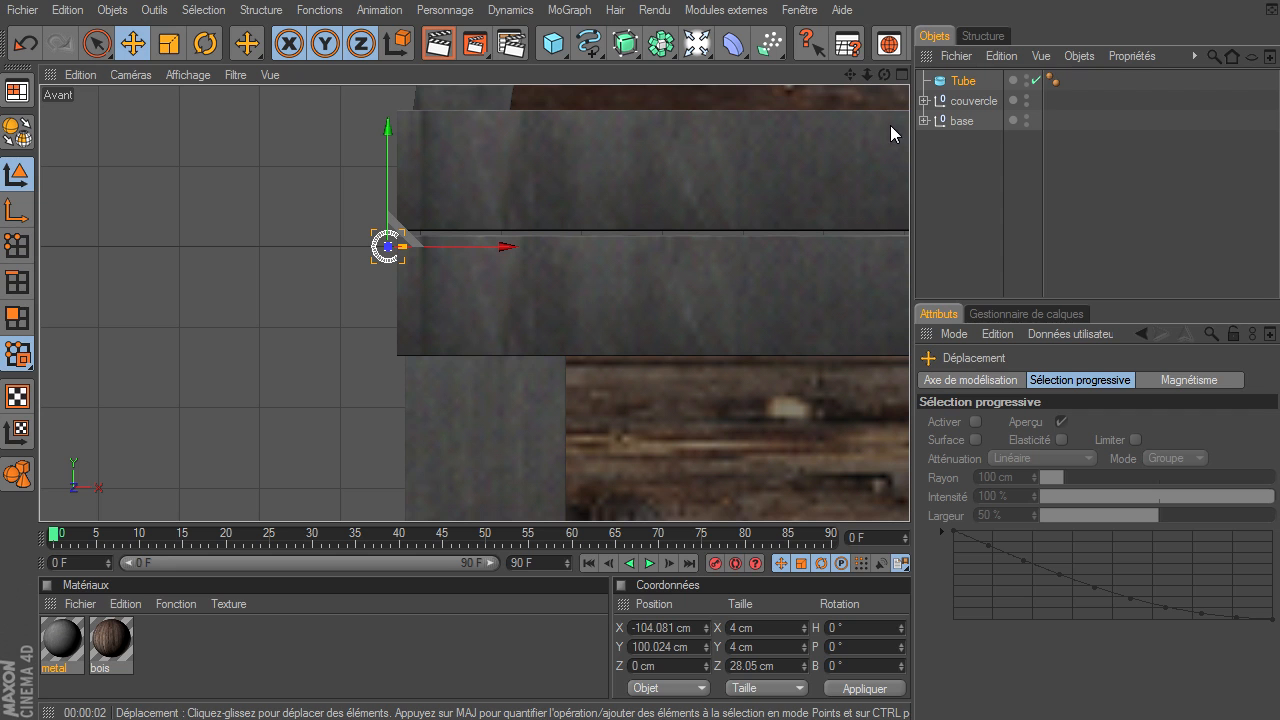
- Move the tube flush against the metal edge and centre it on the lid seam, at about X -105 cm and Y 101.7 cm
drag(849, 75, 816, 106)
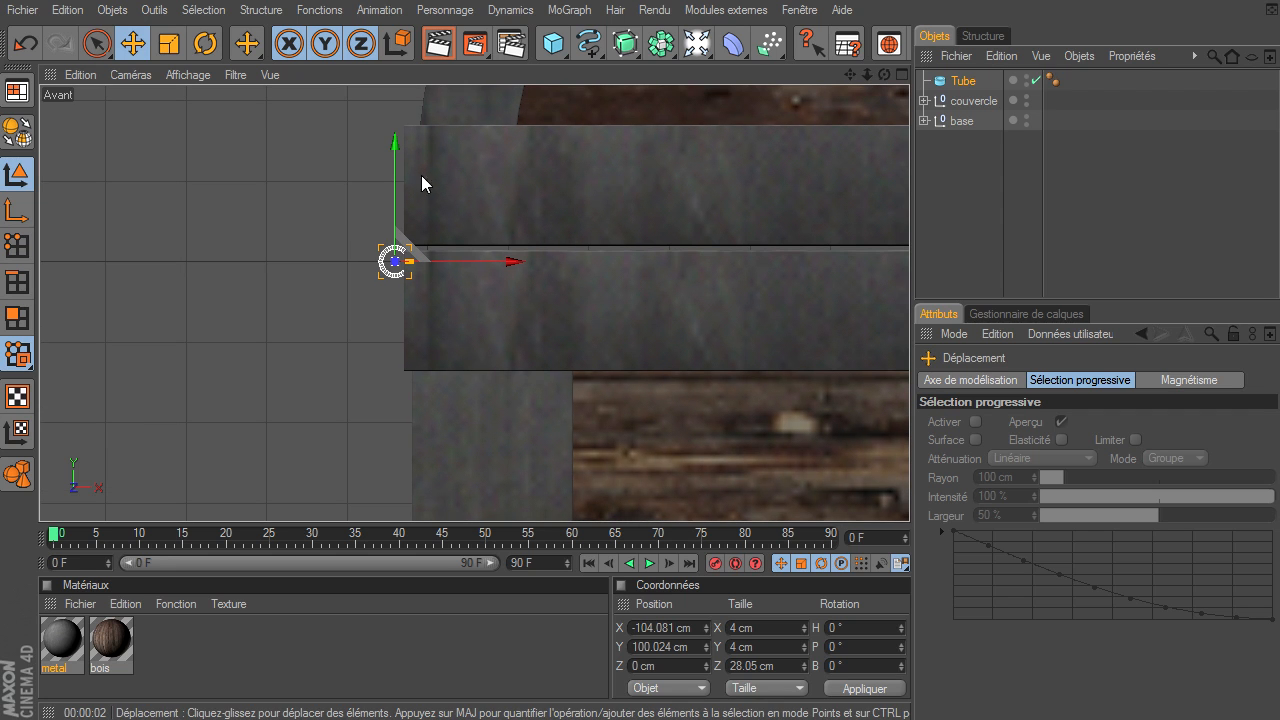
drag(395, 173, 395, 157)
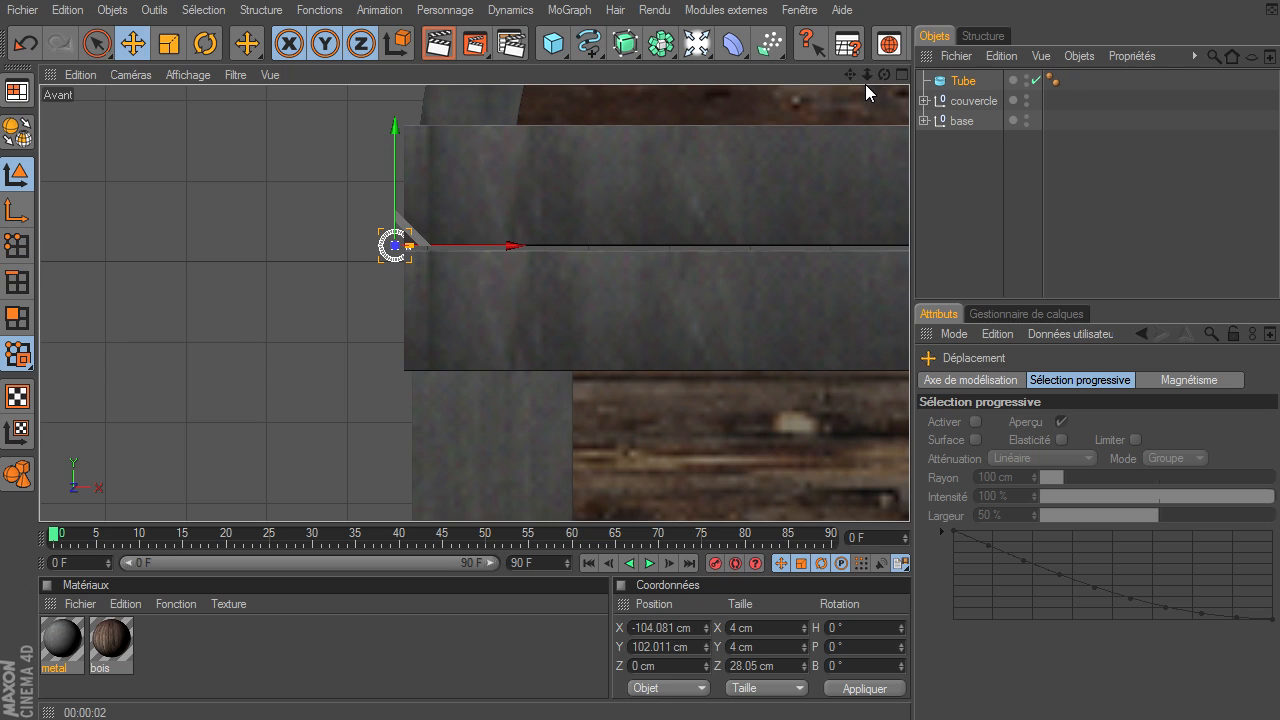
key(o)
drag(867, 75, 902, 496)
drag(589, 303, 537, 303)
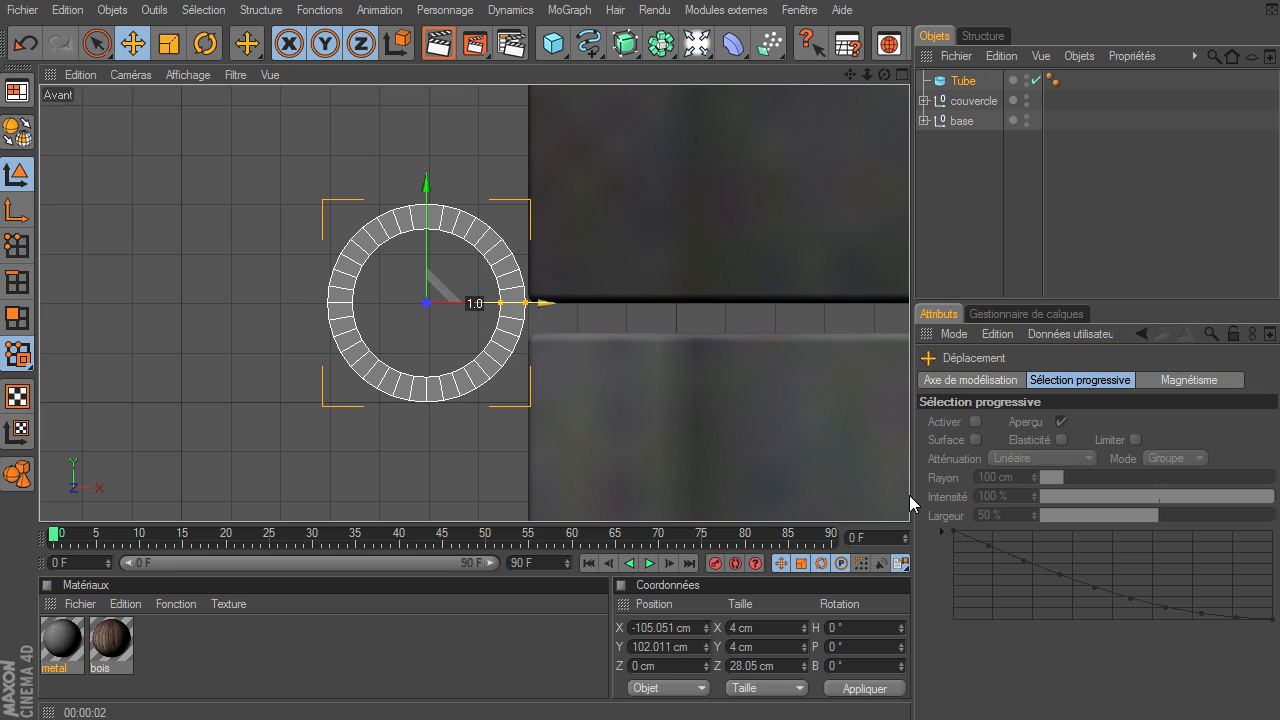
mouse_move(426, 202)
mouse_down()
mouse_move(434, 214)
mouse_move(420, 197)
mouse_up()
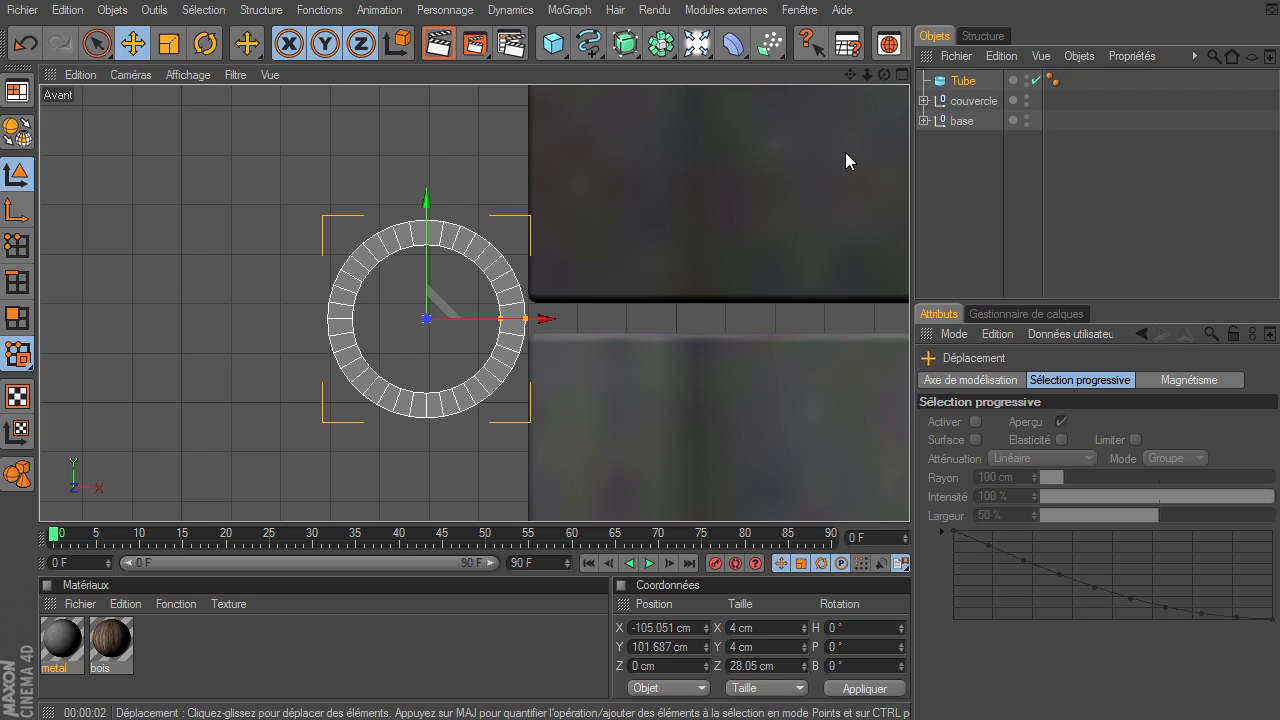
scroll(845, 152, up, 3)
mouse_move(563, 300)
mouse_down()
mouse_move(909, 495)
mouse_move(563, 300)
mouse_up()
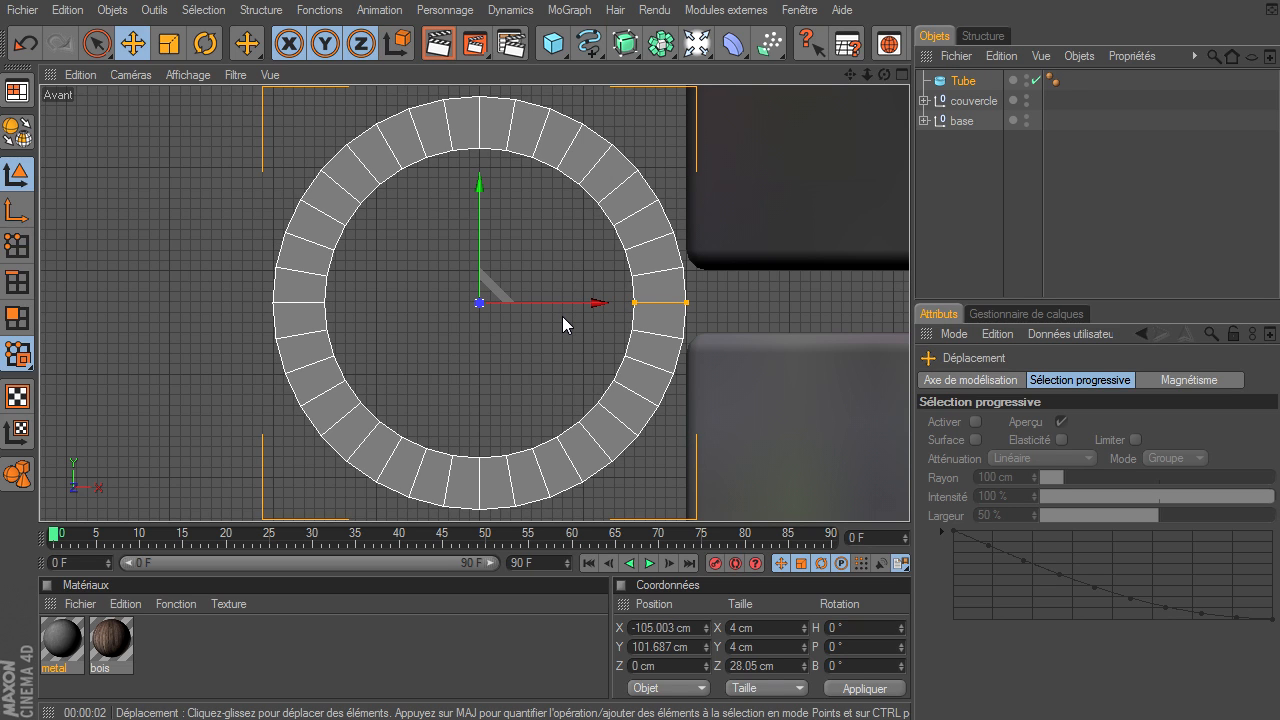
click(901, 74)
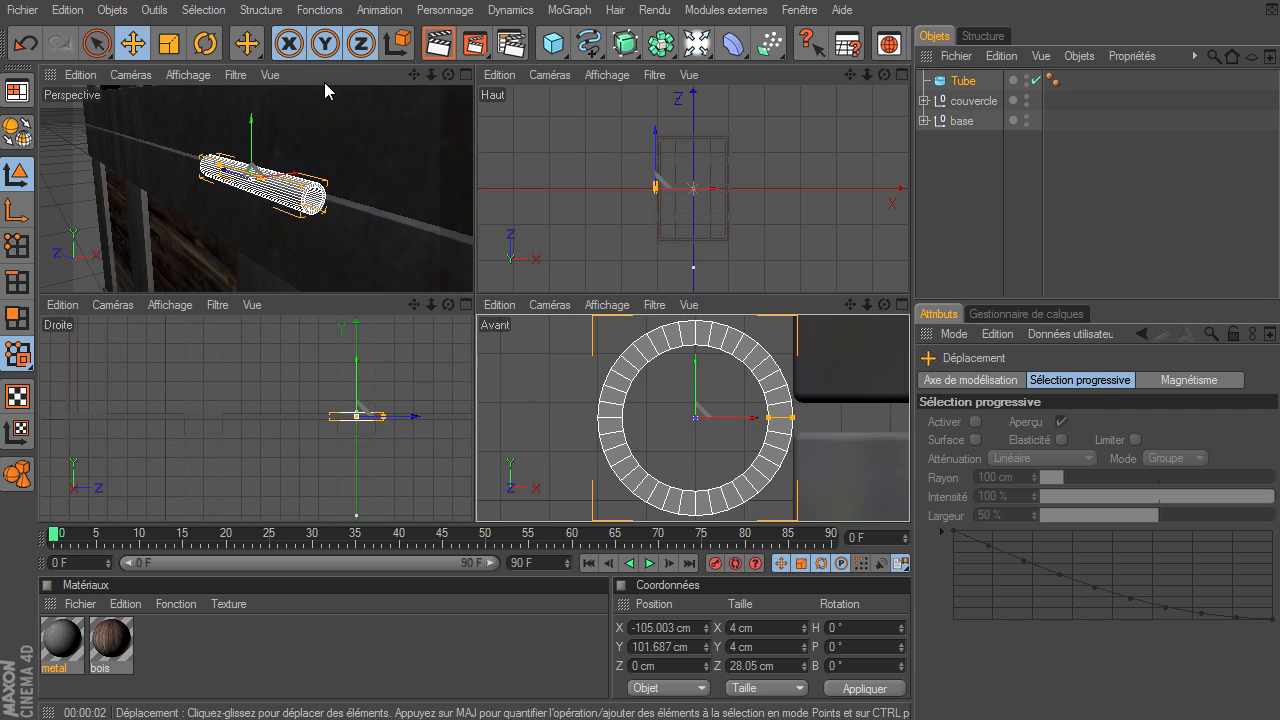
click(466, 74)
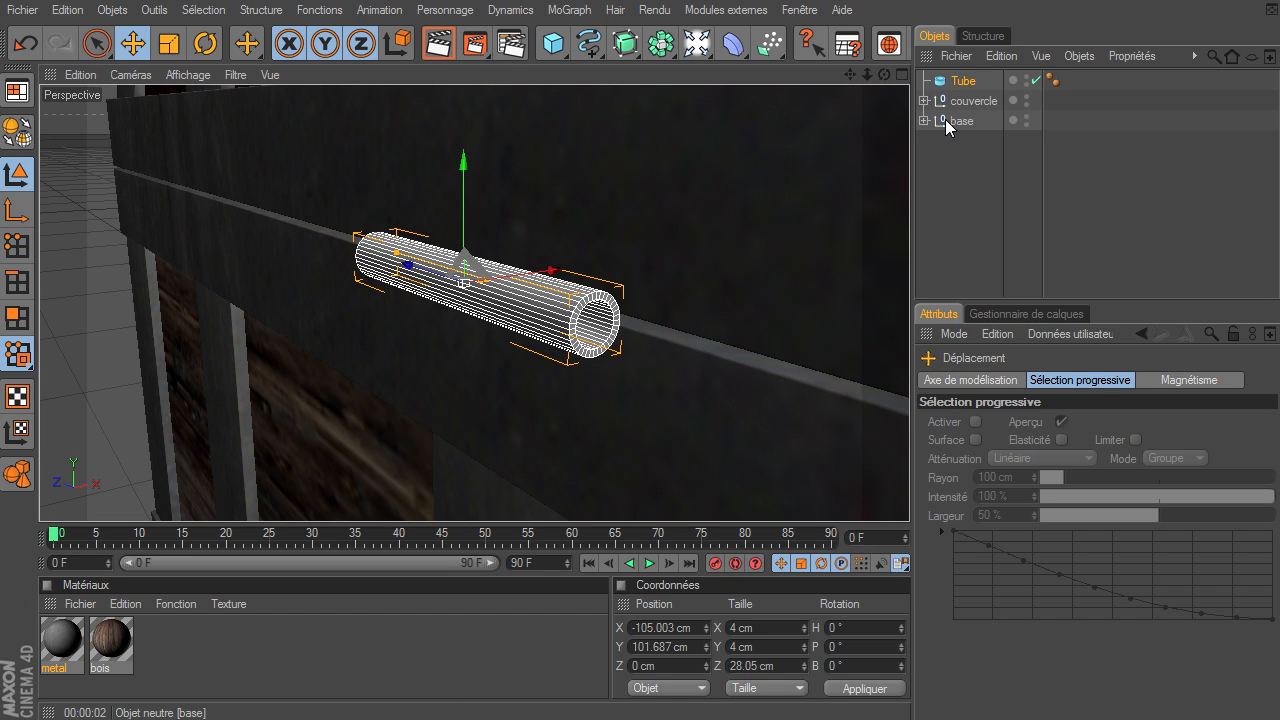
click(901, 74)
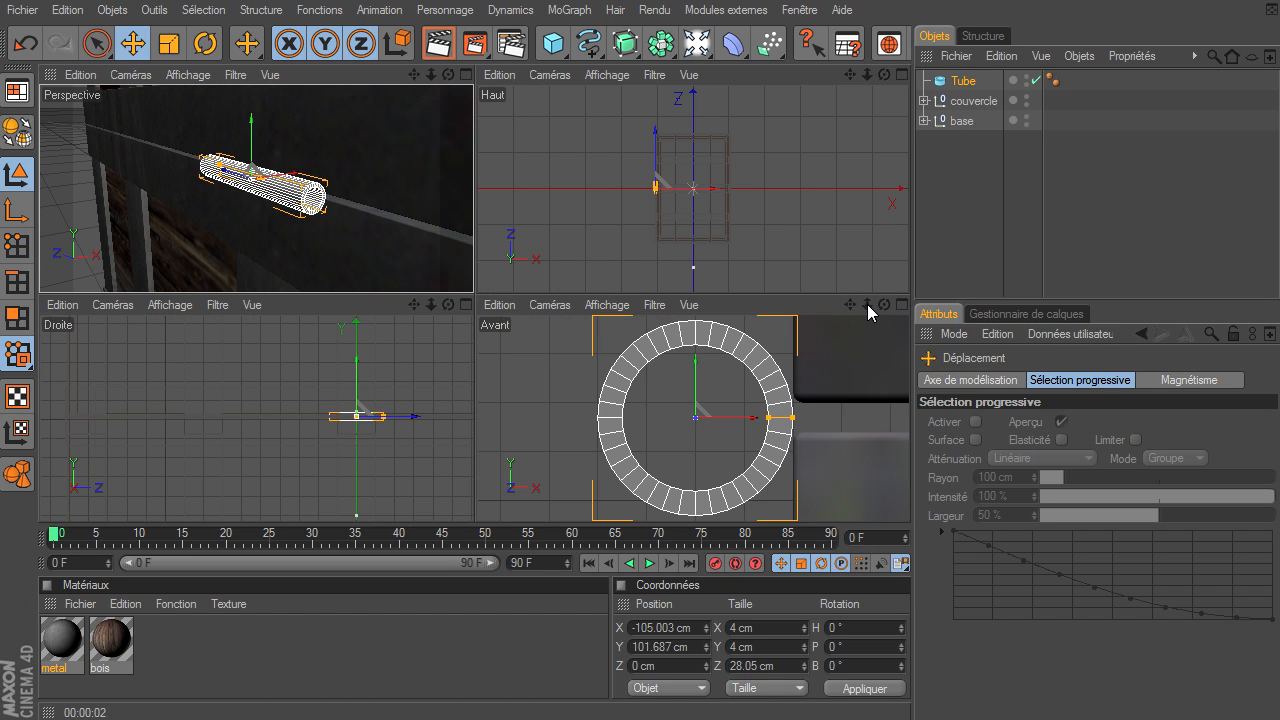
drag(903, 503, 909, 495)
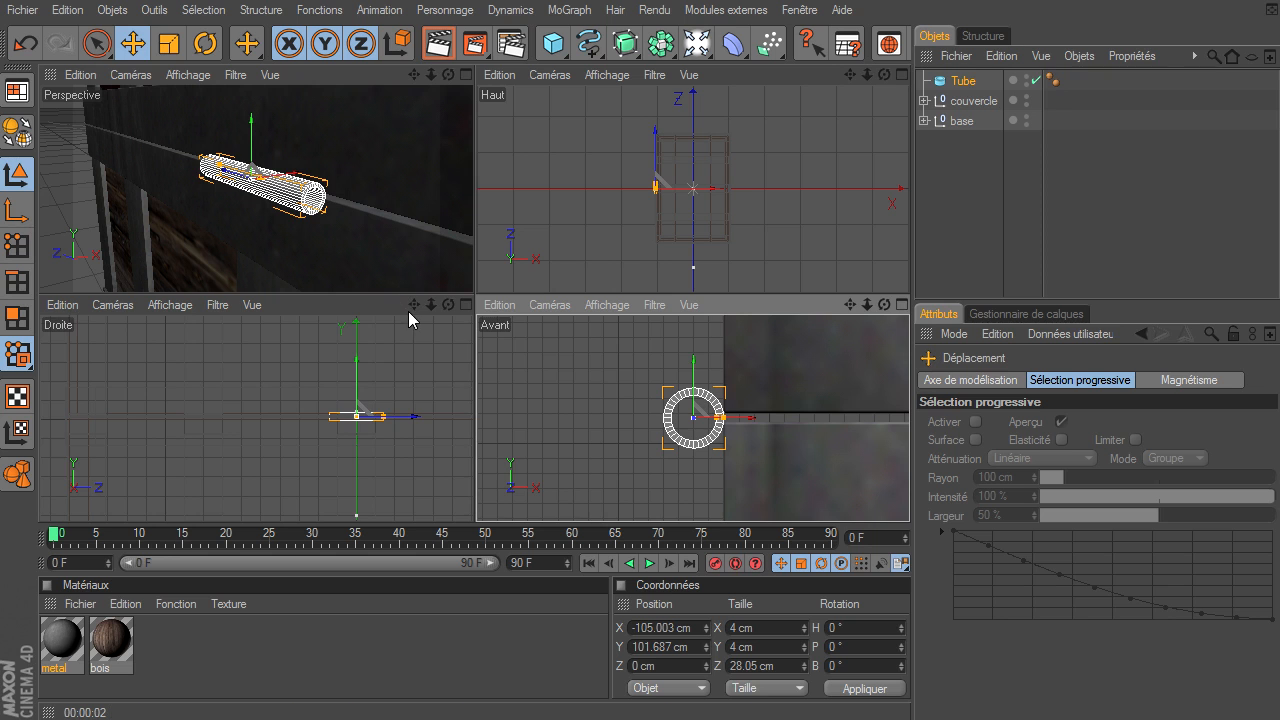
- Maximise the perspective view around the tube and set the tube's height to 15 cm
mouse_move(413, 305)
mouse_down()
mouse_move(473, 495)
mouse_move(412, 306)
mouse_up()
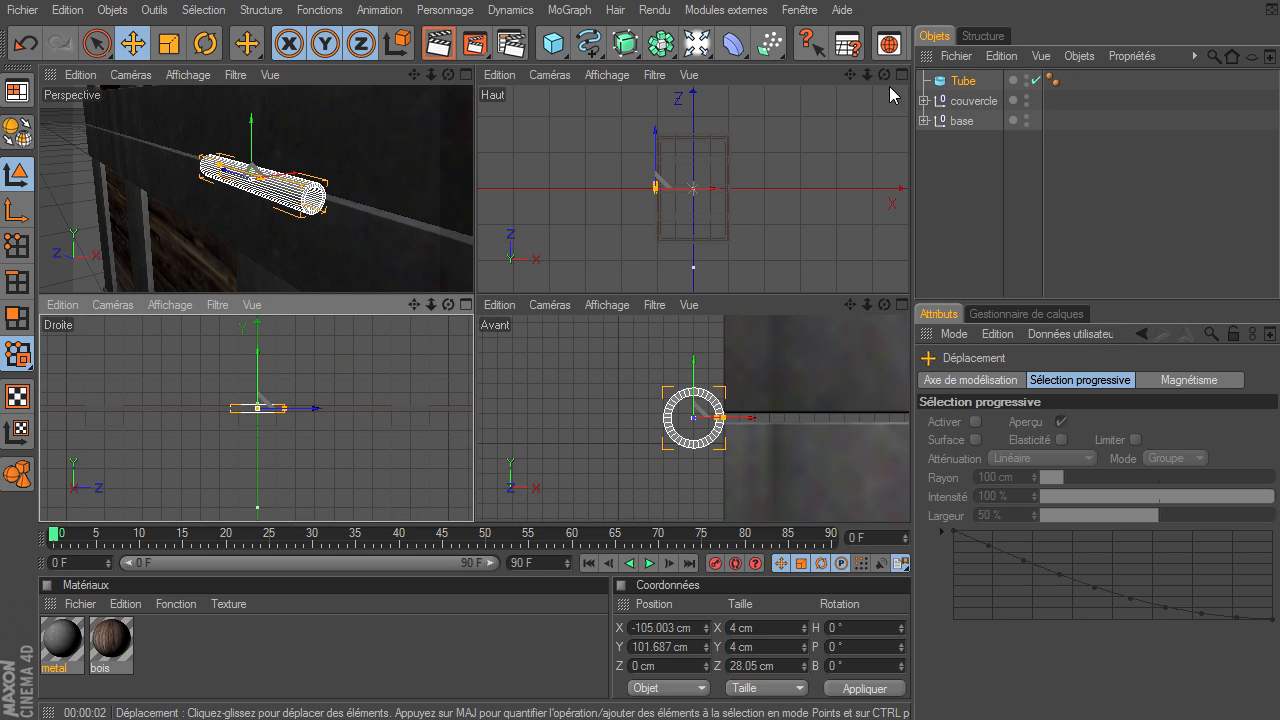
drag(865, 74, 454, 95)
click(465, 75)
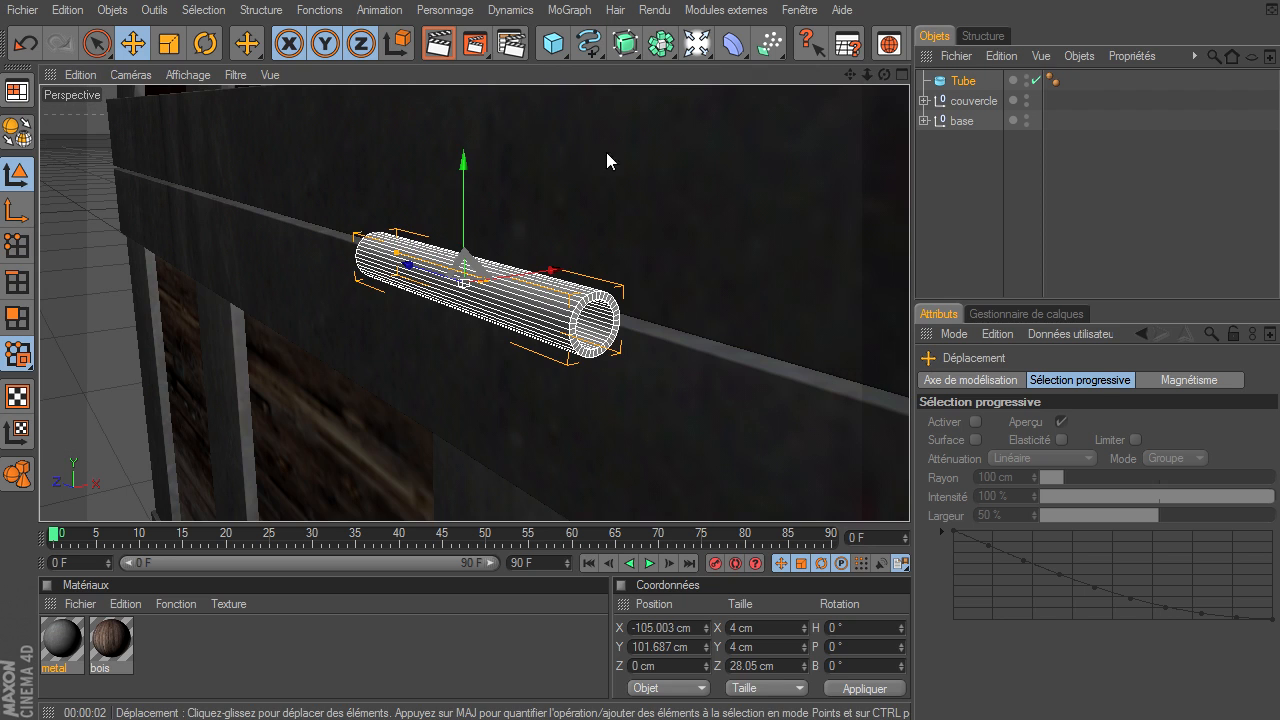
mouse_move(868, 77)
mouse_down()
mouse_move(900, 77)
mouse_move(840, 77)
mouse_move(885, 77)
mouse_up()
click(963, 81)
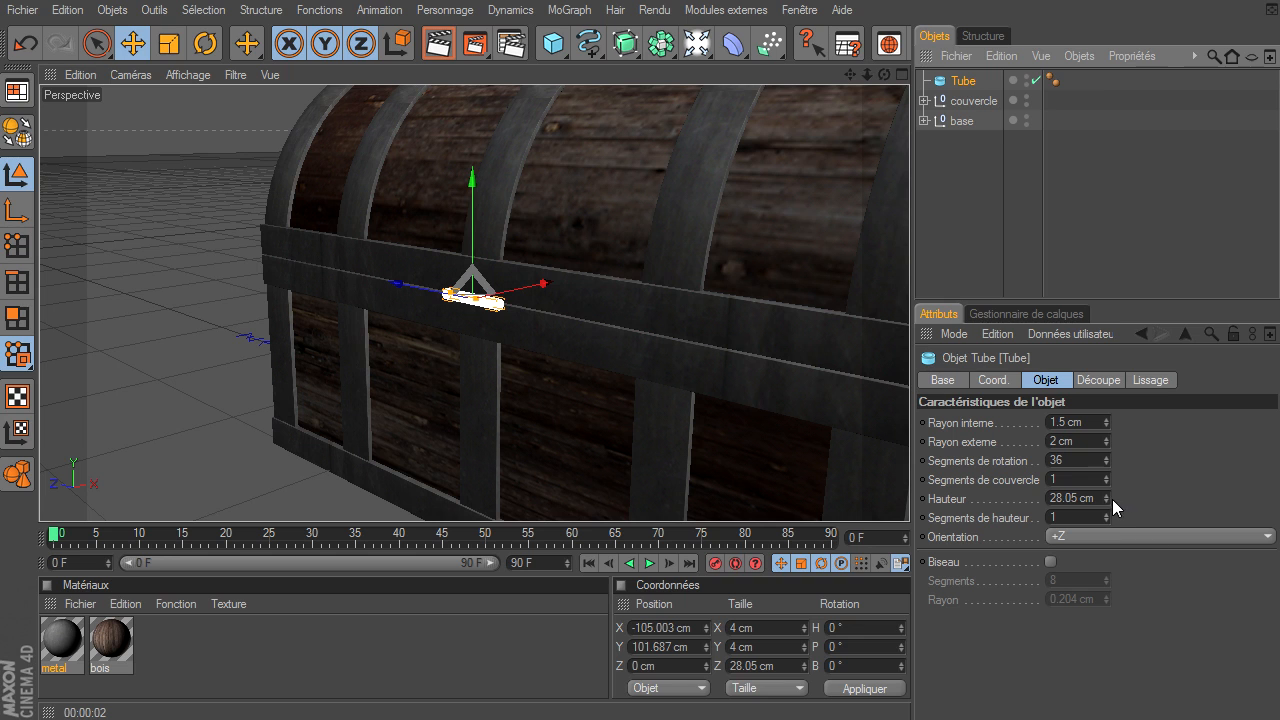
click(1086, 499)
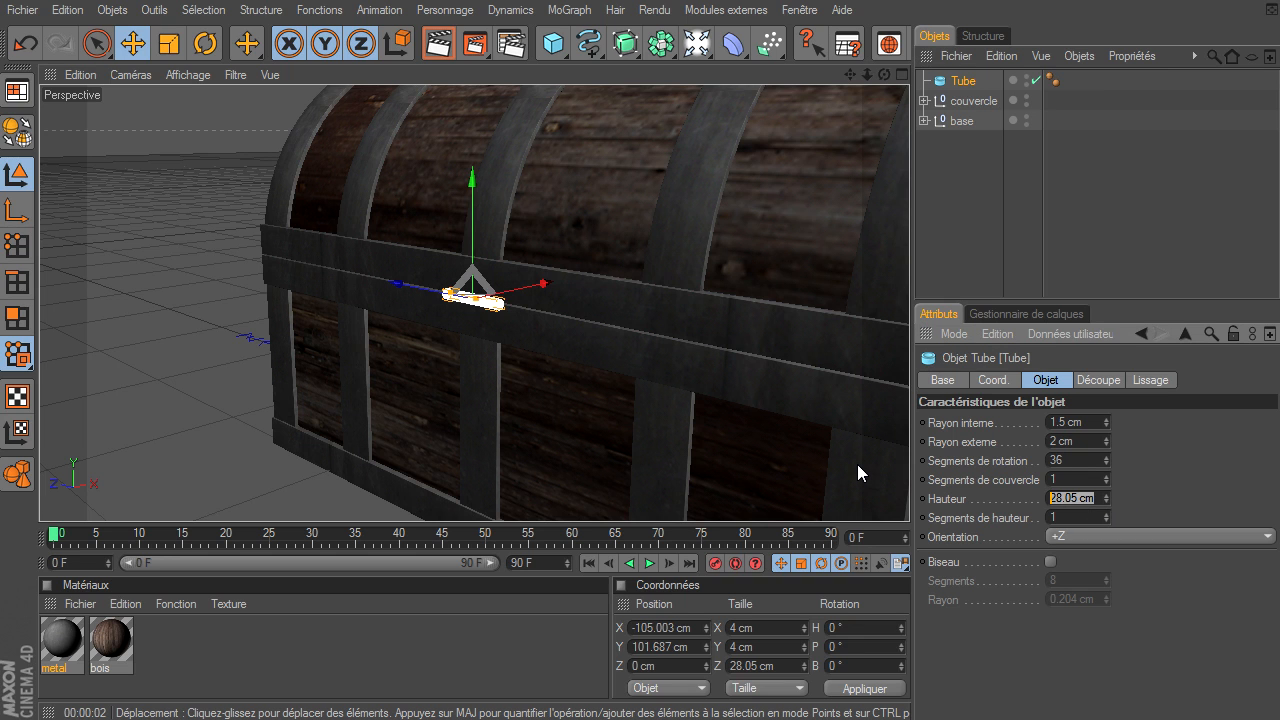
text(15)
key(Return)
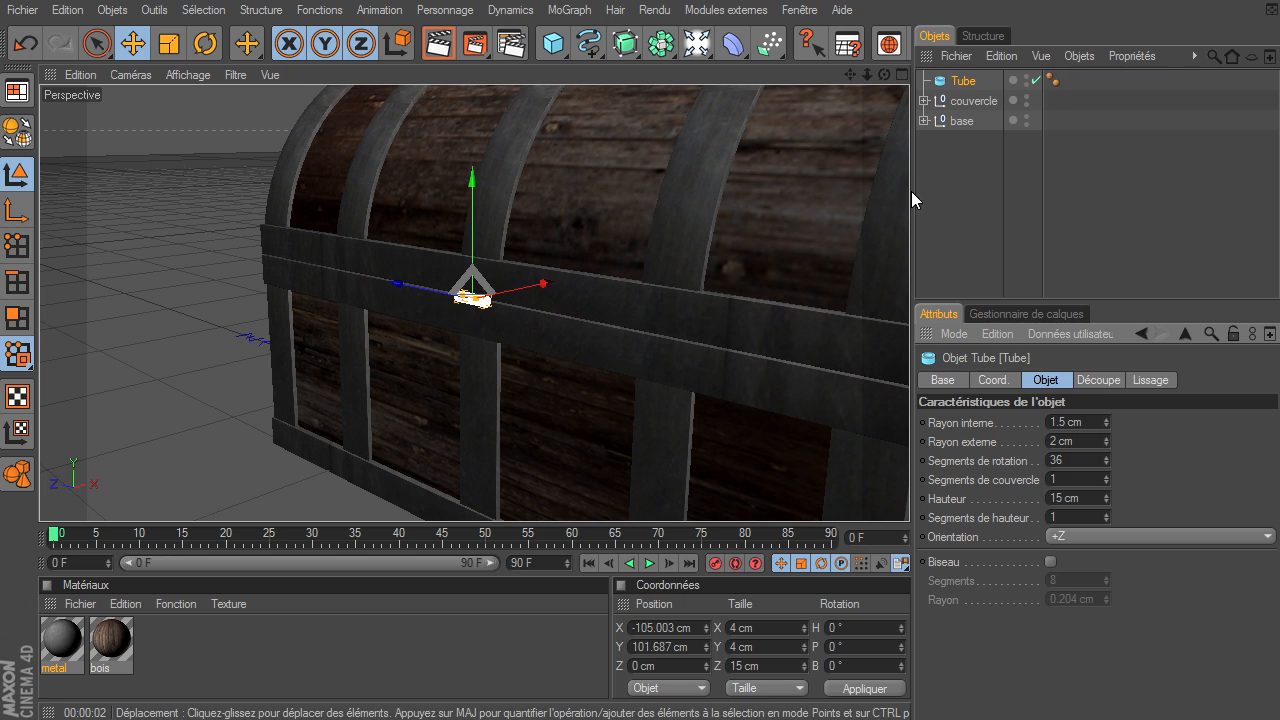
- Enable the tube's bevel with 3 segments and a radius of 0.2 cm
key(o)
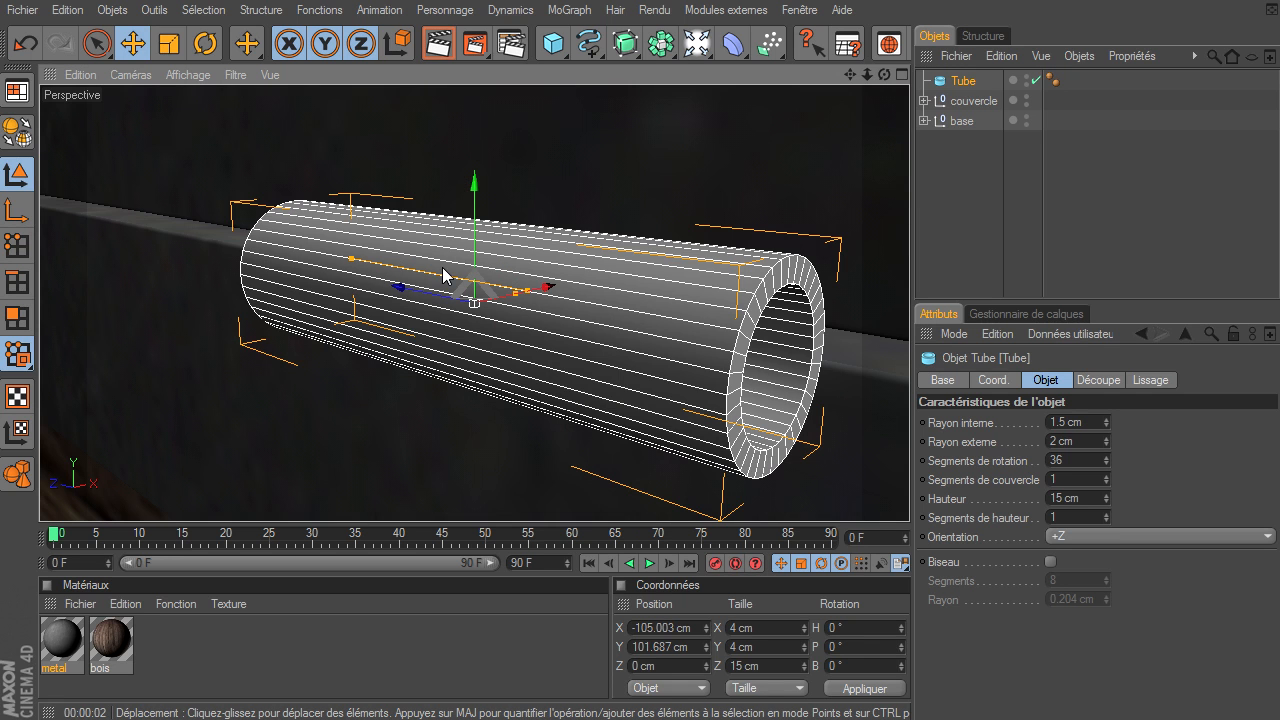
click(1050, 562)
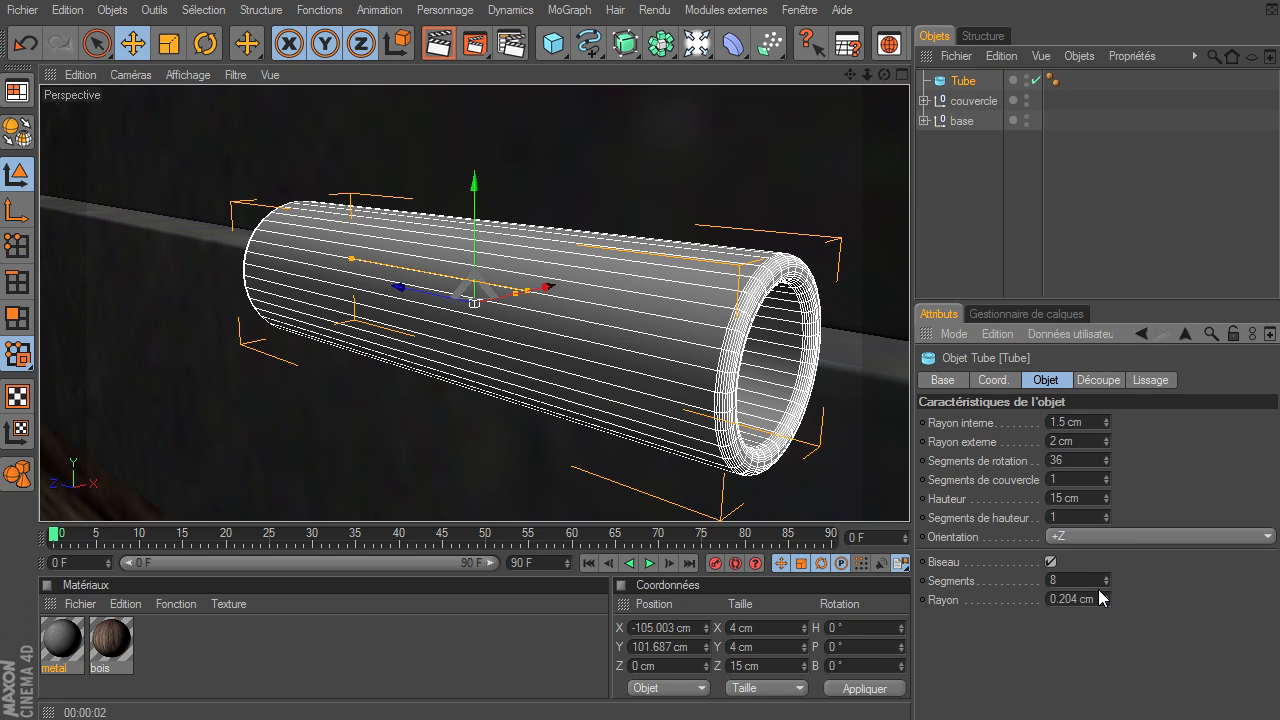
click(1093, 581)
click(1055, 603)
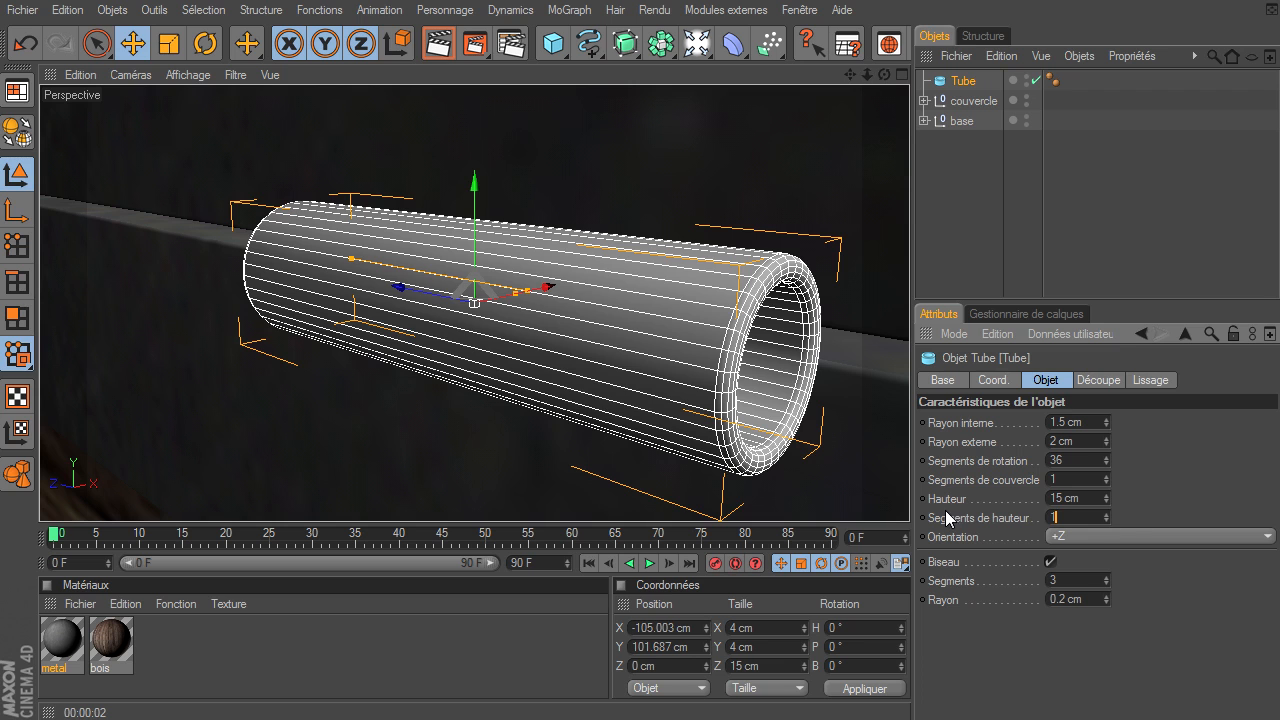
- Set the tube's height segments to 10
click(1106, 513)
click(1106, 513)
click(1106, 513)
click(1106, 513)
click(1106, 513)
click(1106, 513)
click(1106, 513)
click(1106, 513)
click(1106, 513)
click(1106, 513)
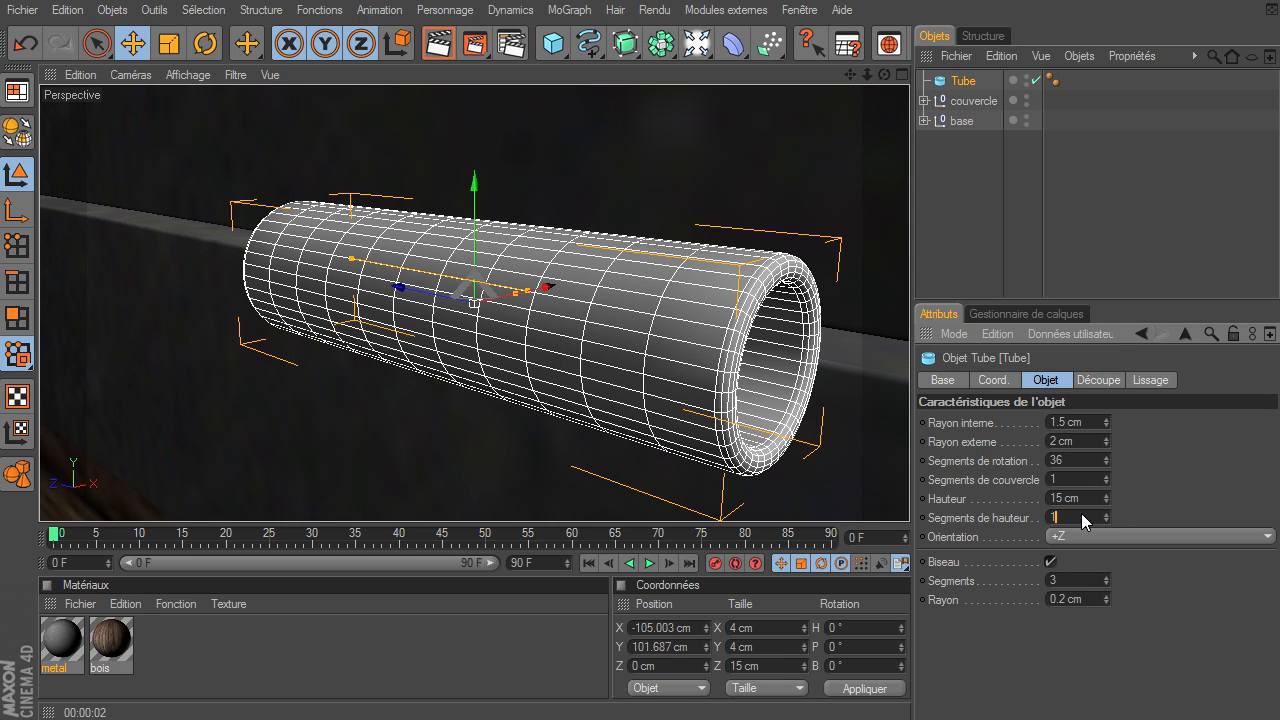
key(Return)
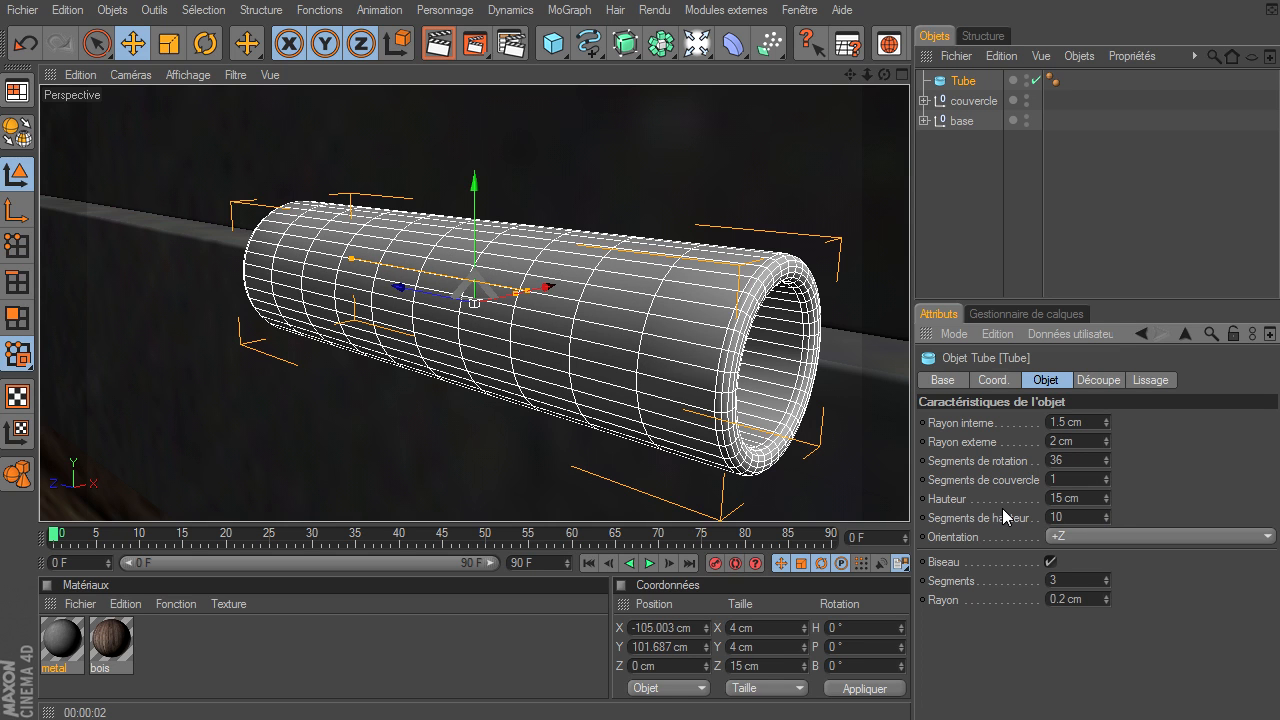
- Convert the tube into an editable polygon object
drag(884, 75, 657, 243)
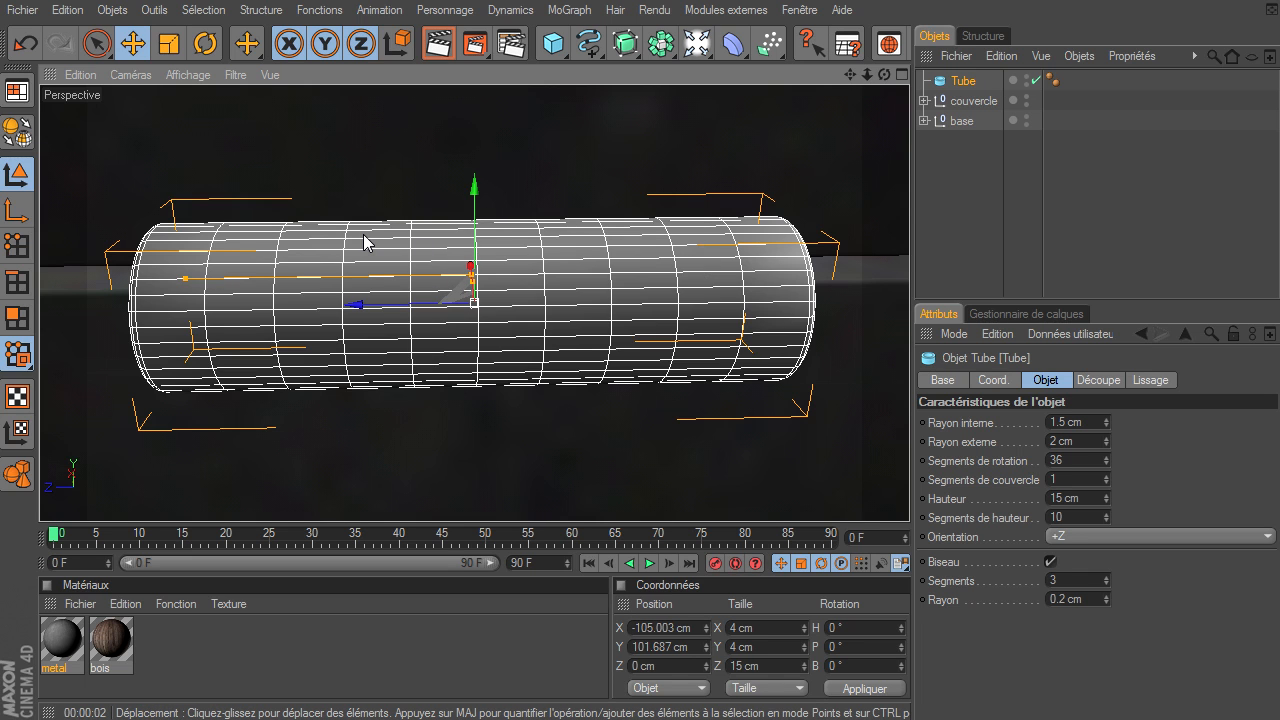
click(12, 140)
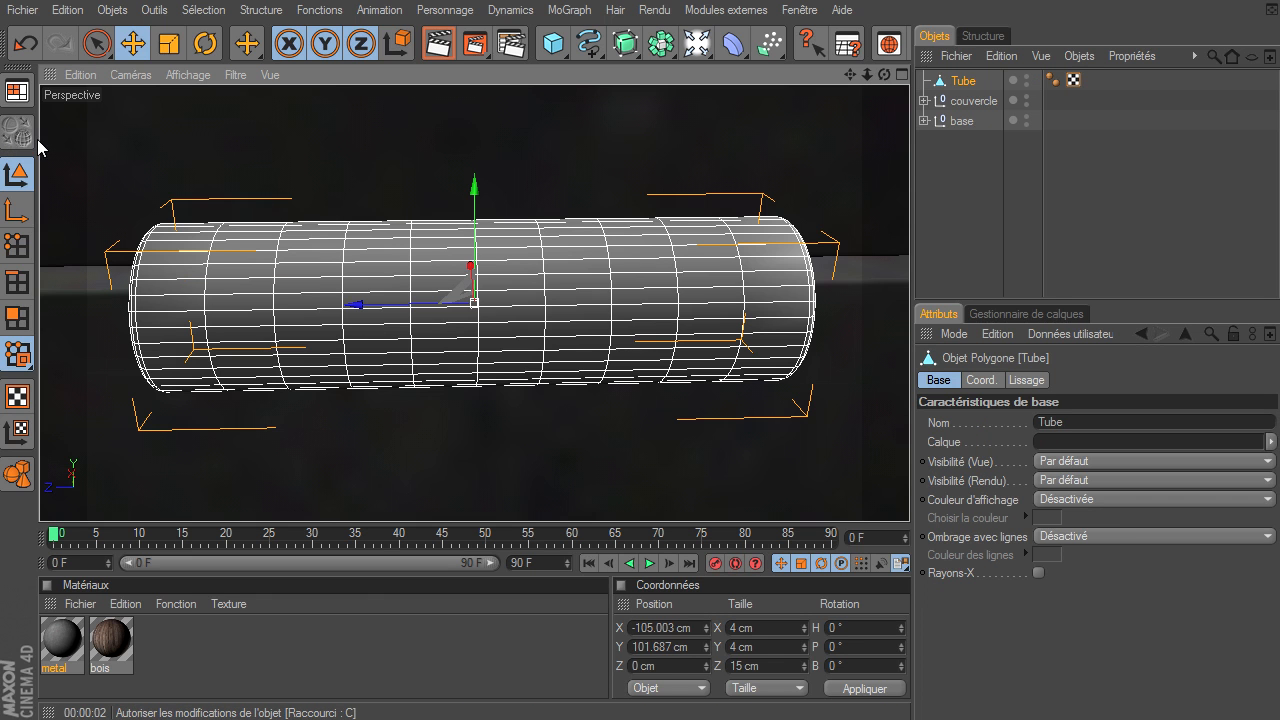
drag(885, 70, 909, 495)
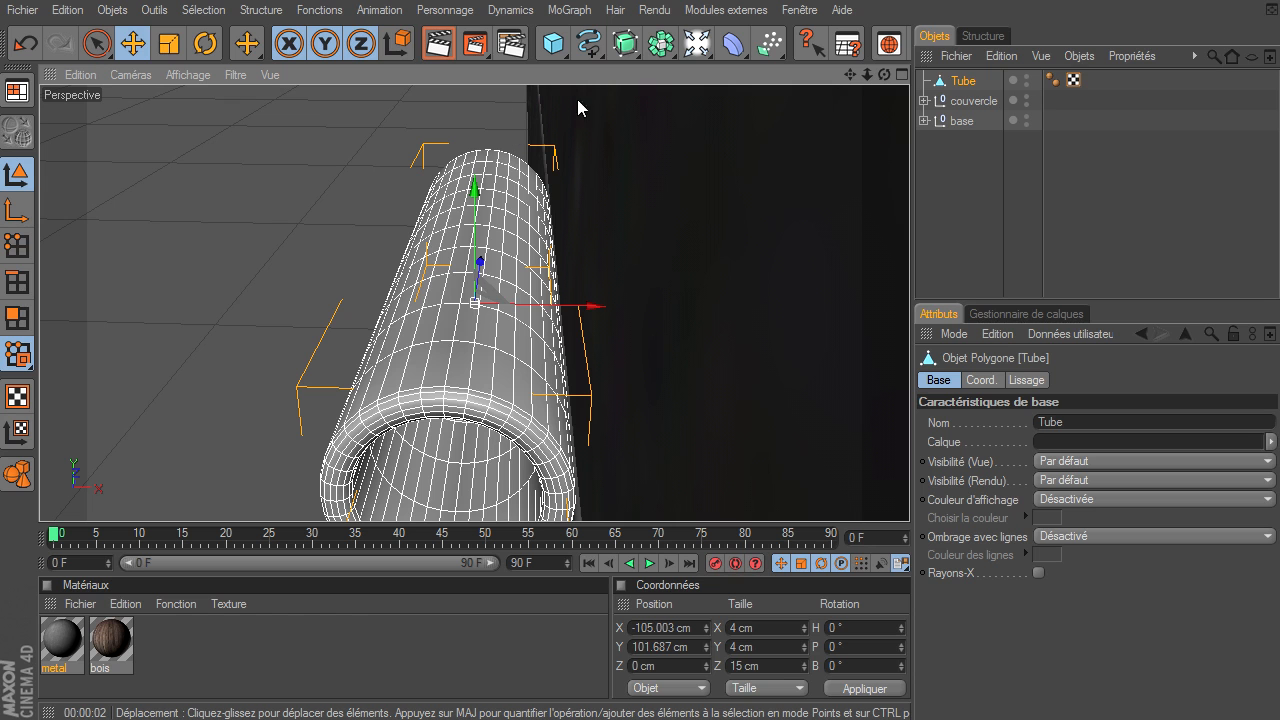
drag(884, 74, 909, 495)
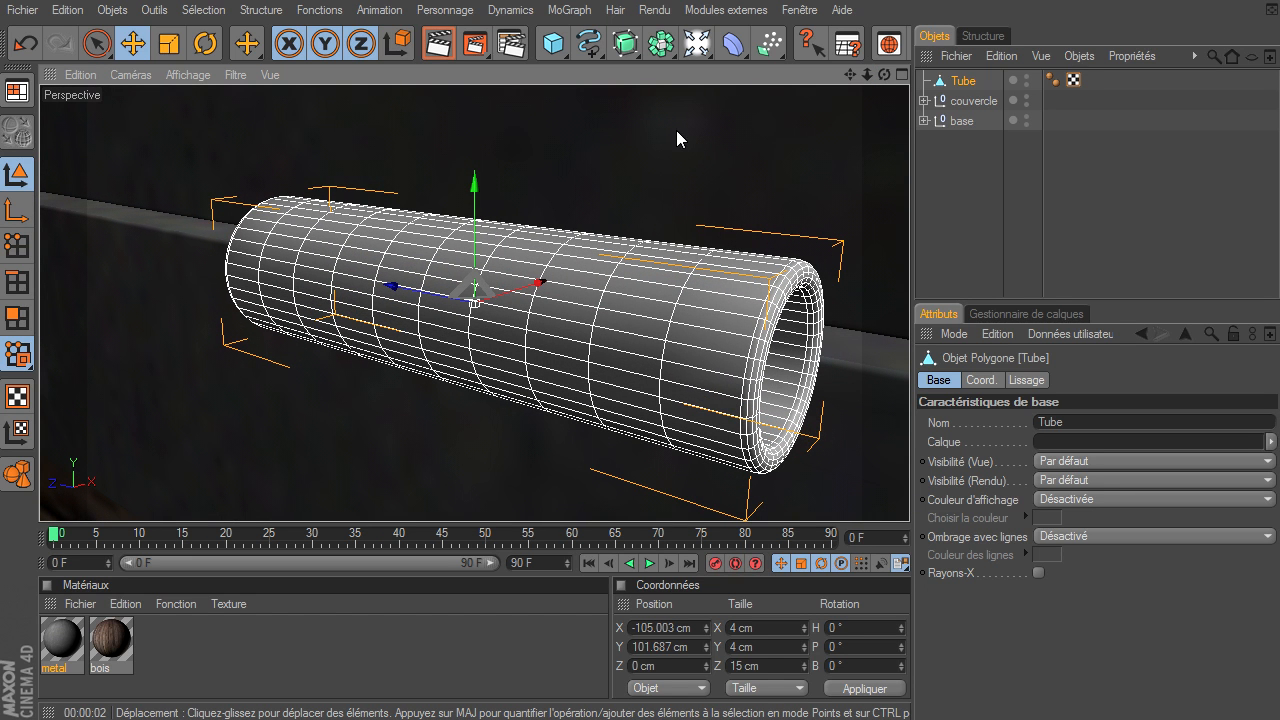
- Hide the couvercle group in the viewport and switch to polygon mode for the tube
double_click(1026, 99)
drag(887, 71, 909, 495)
click(17, 317)
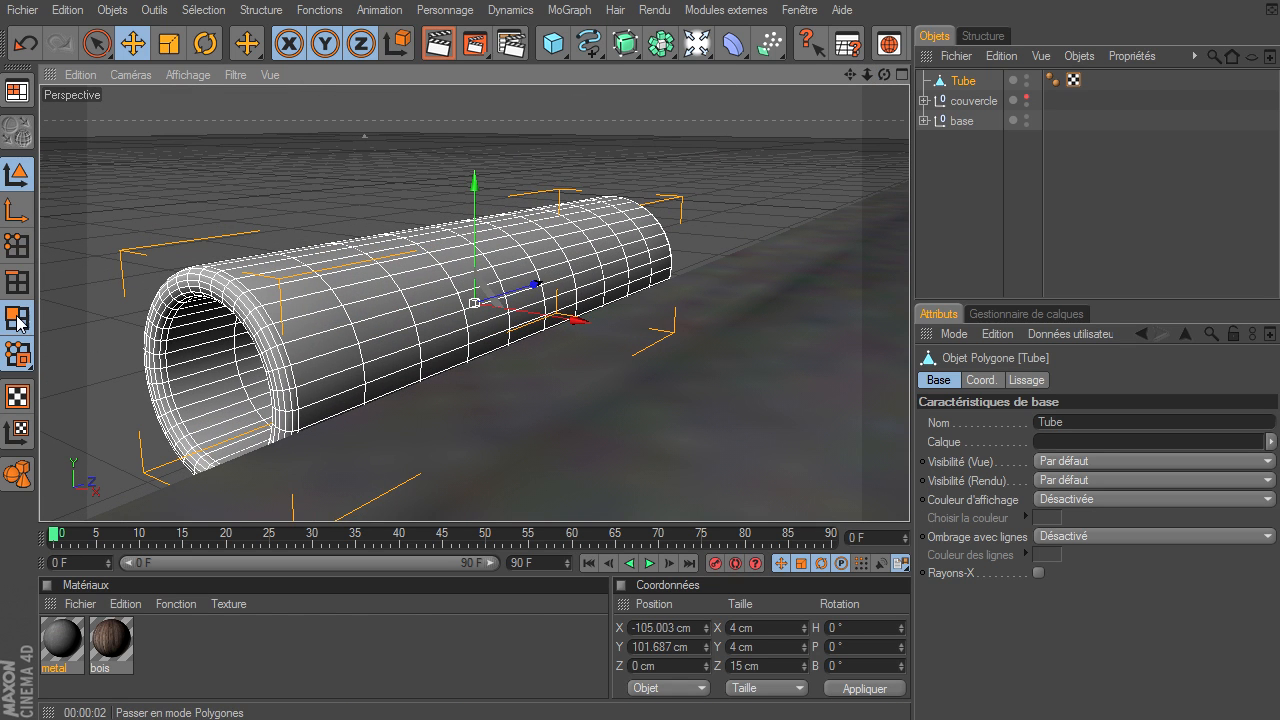
- Brush-select the outer polygons on the tube's upper chest-facing side, leaving out the segment at each end
click(96, 43)
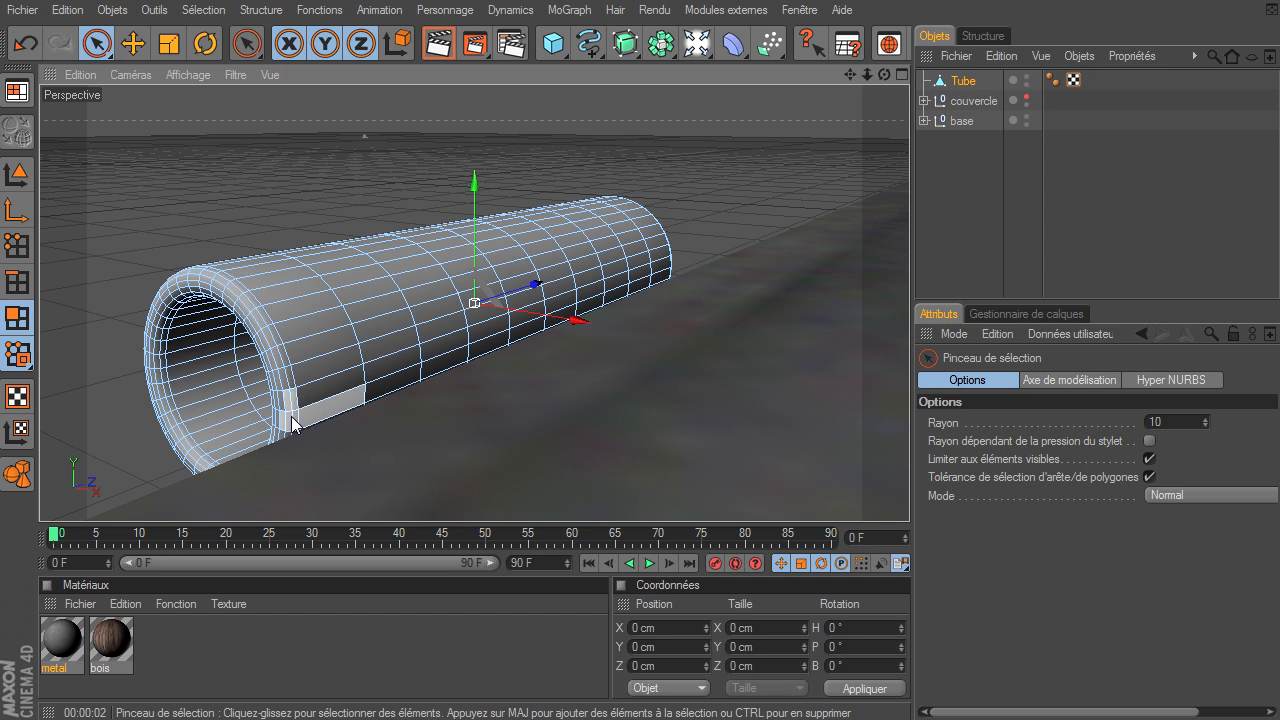
click(388, 366)
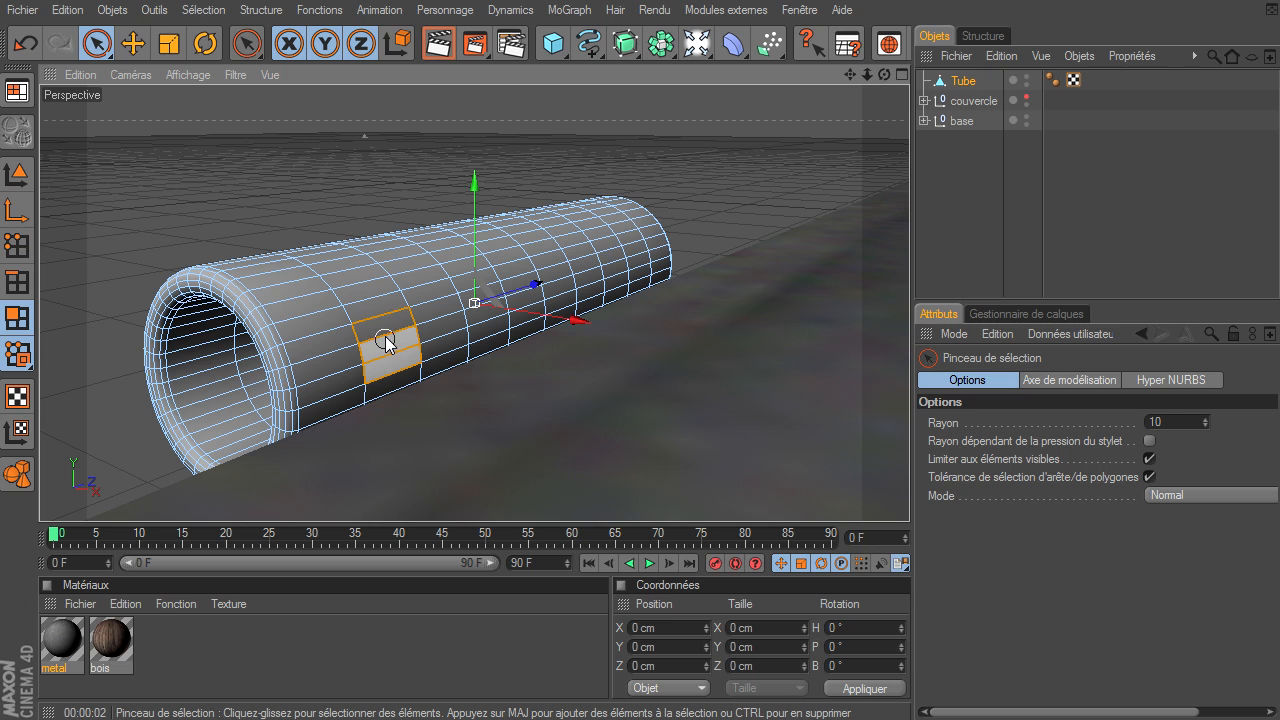
drag(342, 262, 390, 378)
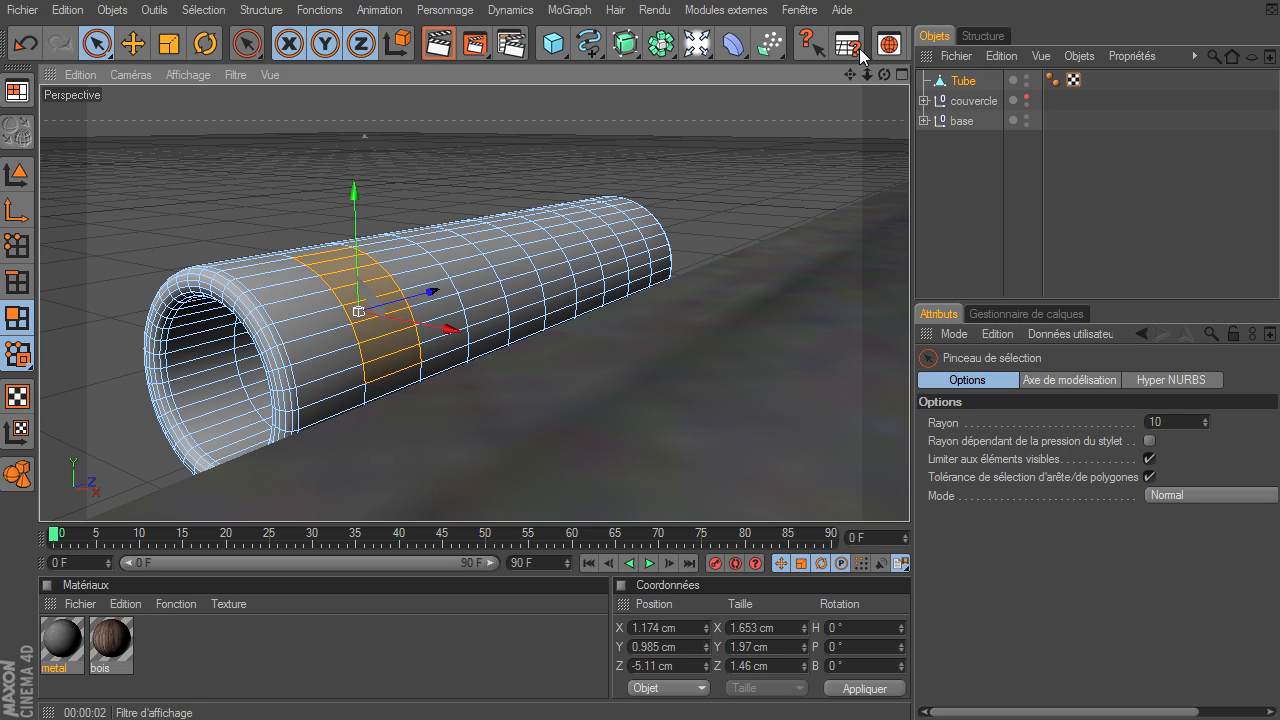
drag(884, 74, 466, 231)
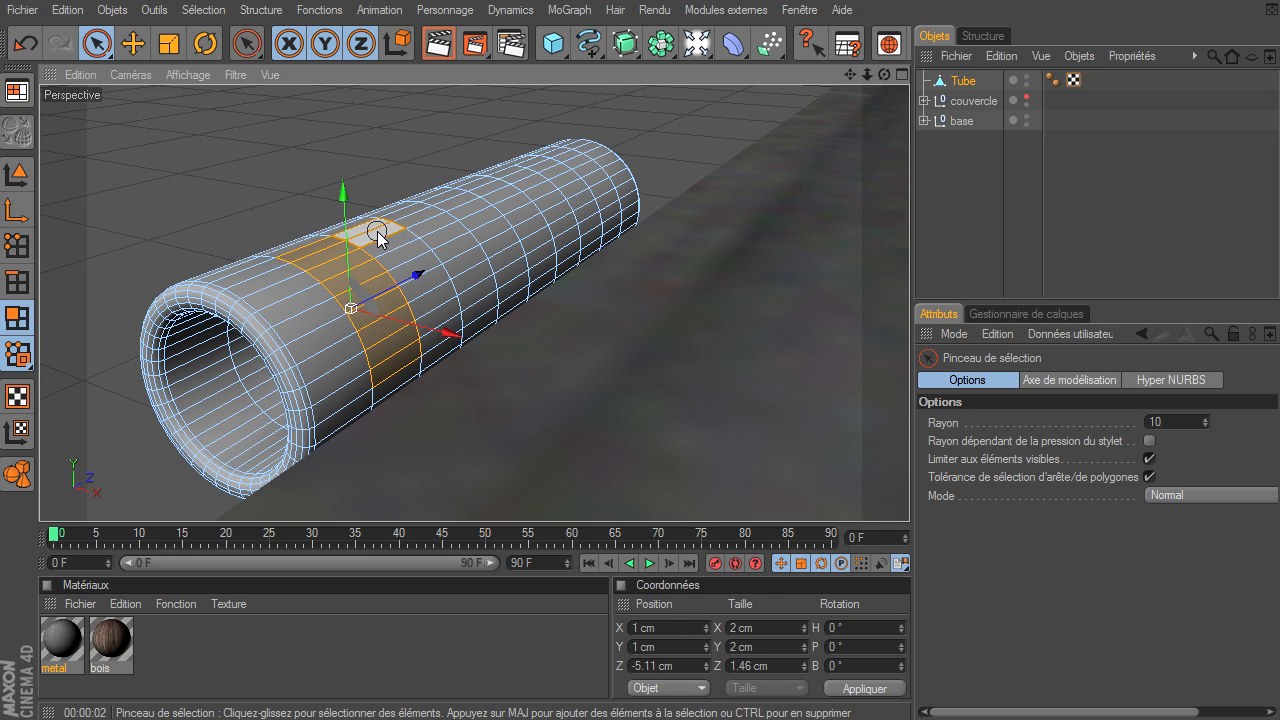
mouse_move(441, 297)
mouse_down()
mouse_move(440, 334)
mouse_move(496, 301)
mouse_up()
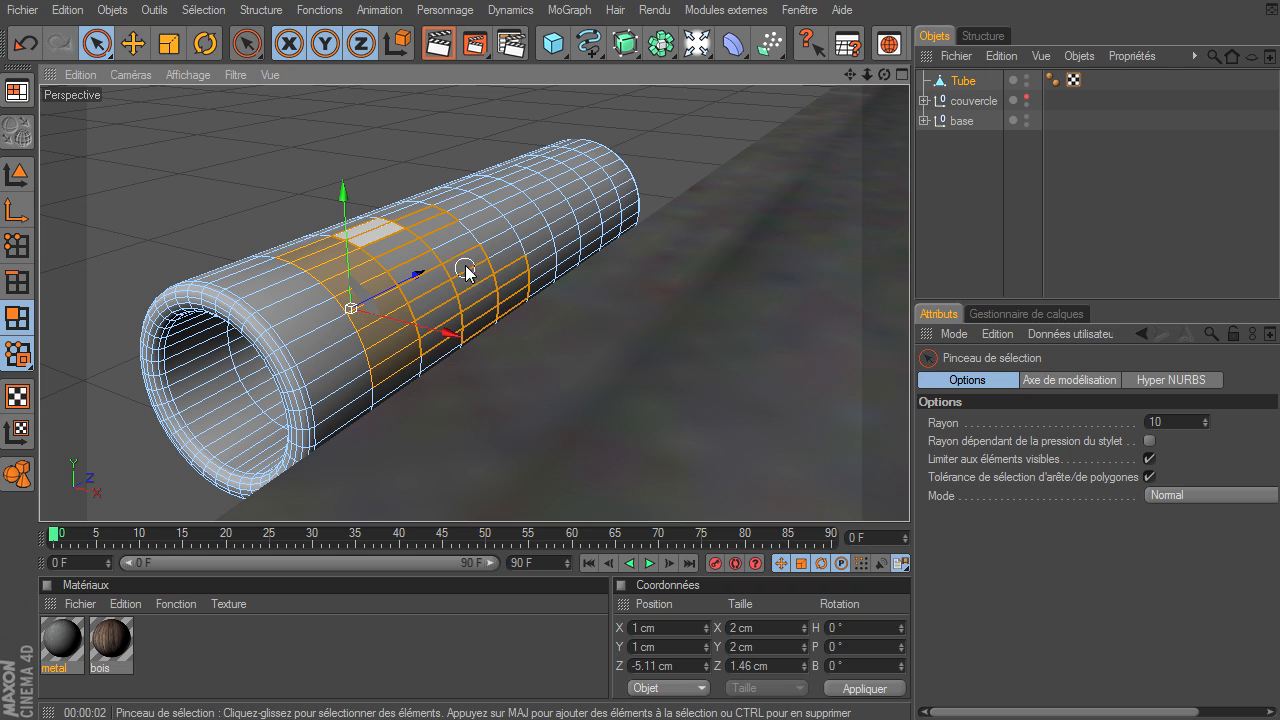
mouse_move(407, 227)
mouse_down()
mouse_move(452, 212)
mouse_move(534, 251)
mouse_move(537, 277)
mouse_move(546, 258)
mouse_move(570, 258)
mouse_move(622, 222)
mouse_move(604, 203)
mouse_move(523, 183)
mouse_move(574, 174)
mouse_move(552, 162)
mouse_move(557, 216)
mouse_up()
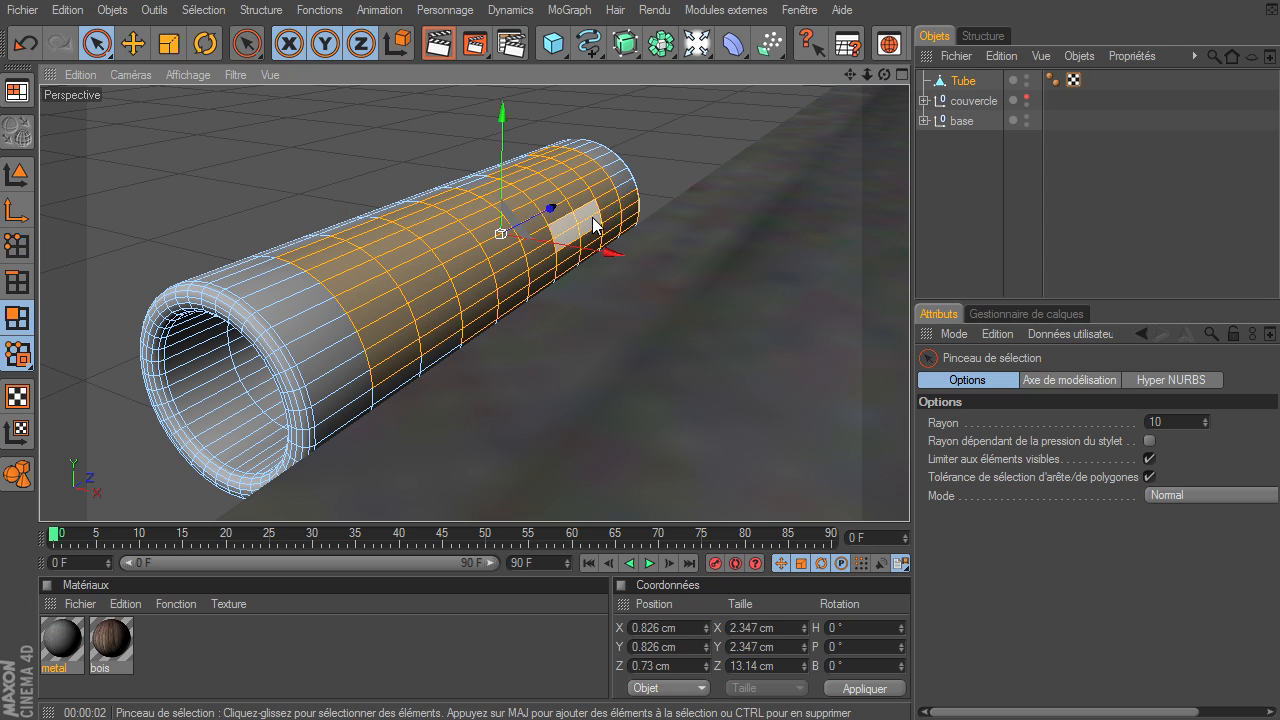
mouse_move(637, 171)
mouse_down()
mouse_move(626, 195)
mouse_move(636, 255)
mouse_up()
- Hide the base group and deselect the extra polygon rows, keeping only the upper chest-facing quarter of the tube selected
drag(885, 76, 745, 108)
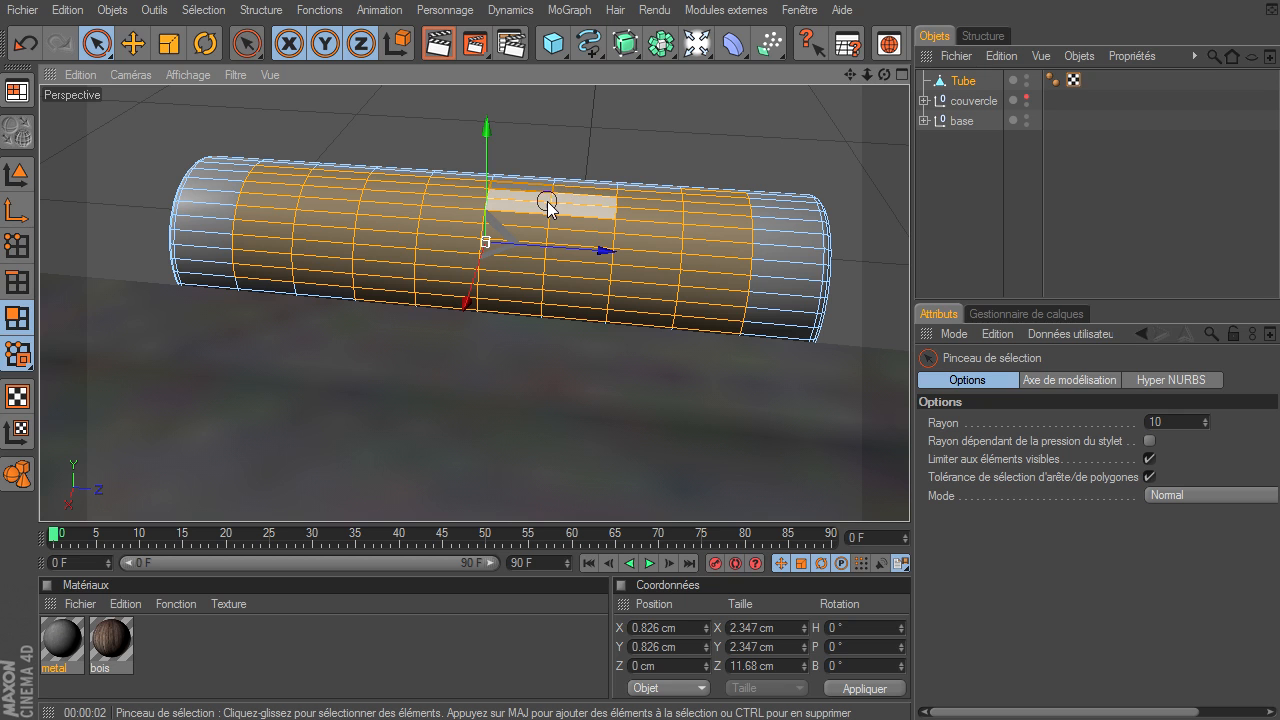
ctrl+click(724, 184)
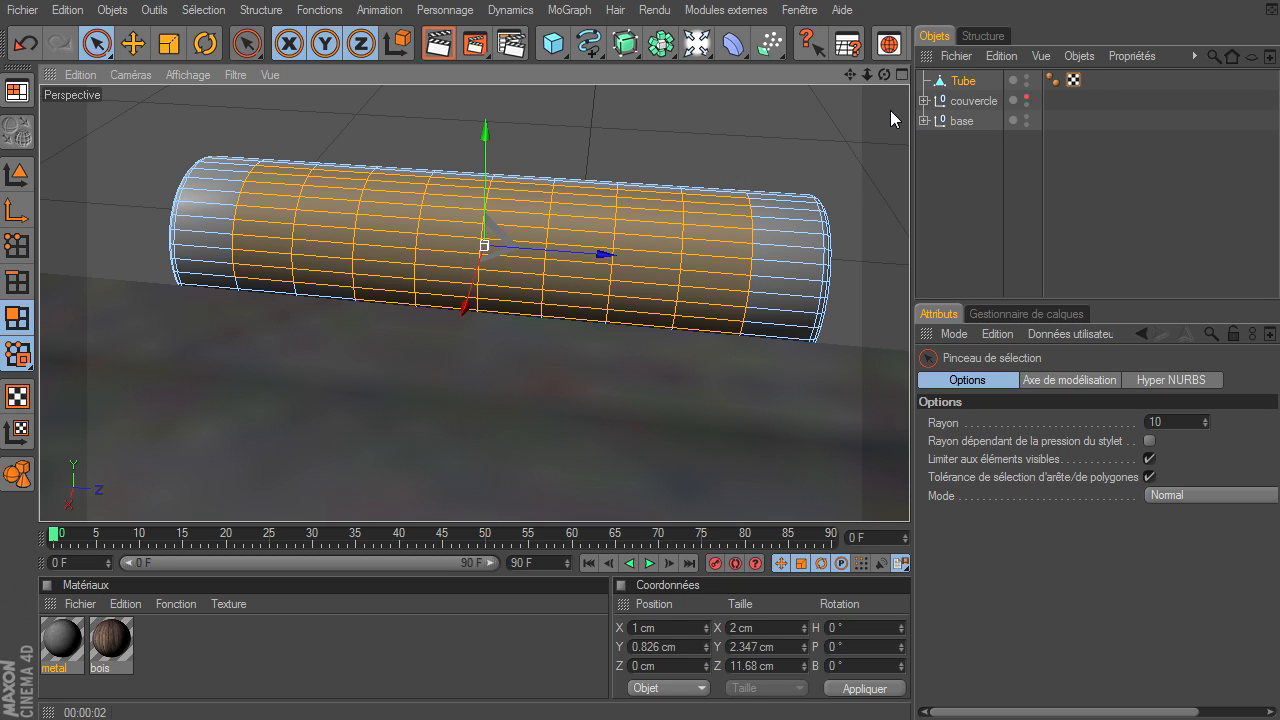
drag(880, 75, 909, 87)
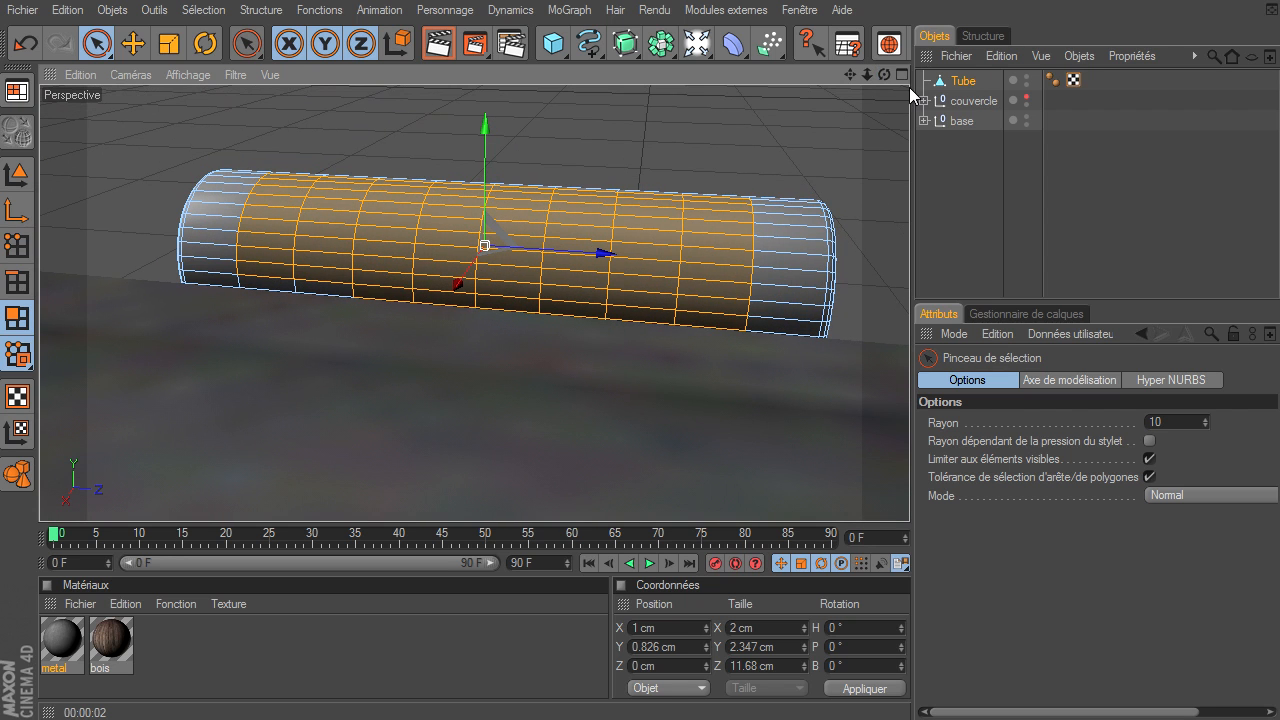
click(1027, 116)
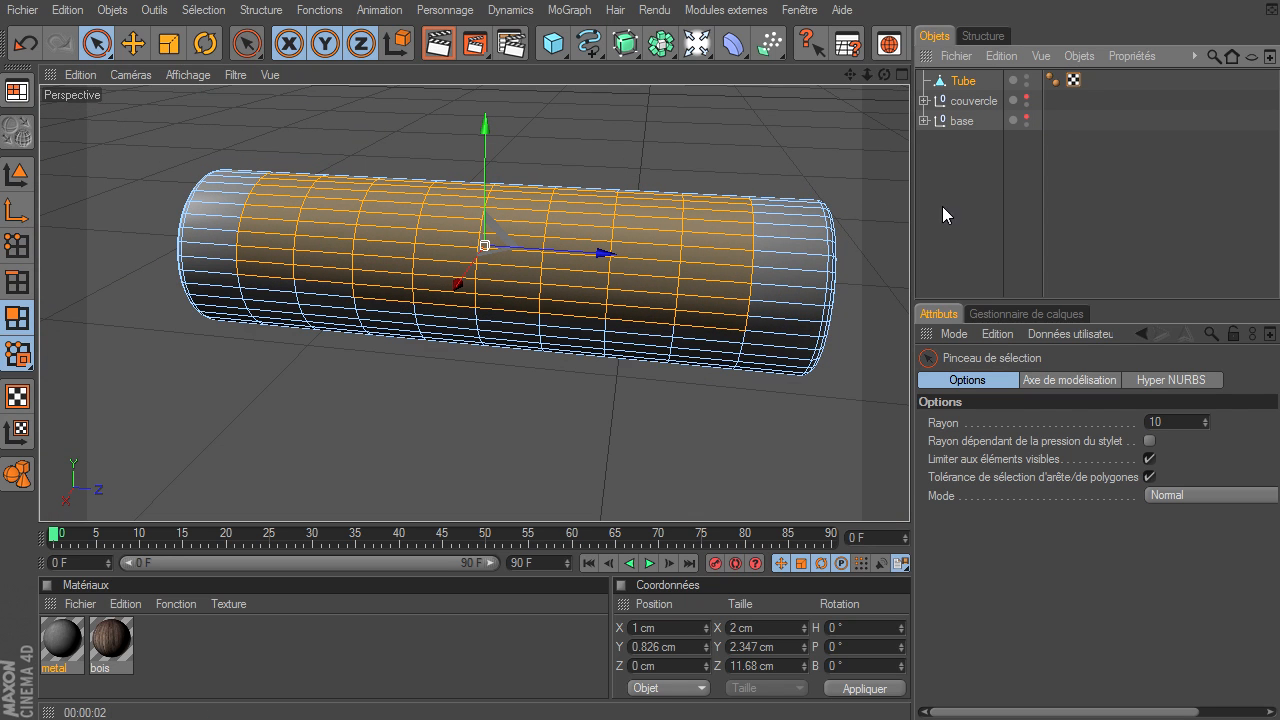
mouse_move(369, 333)
mouse_down()
mouse_move(354, 331)
mouse_move(357, 314)
mouse_move(412, 313)
mouse_up()
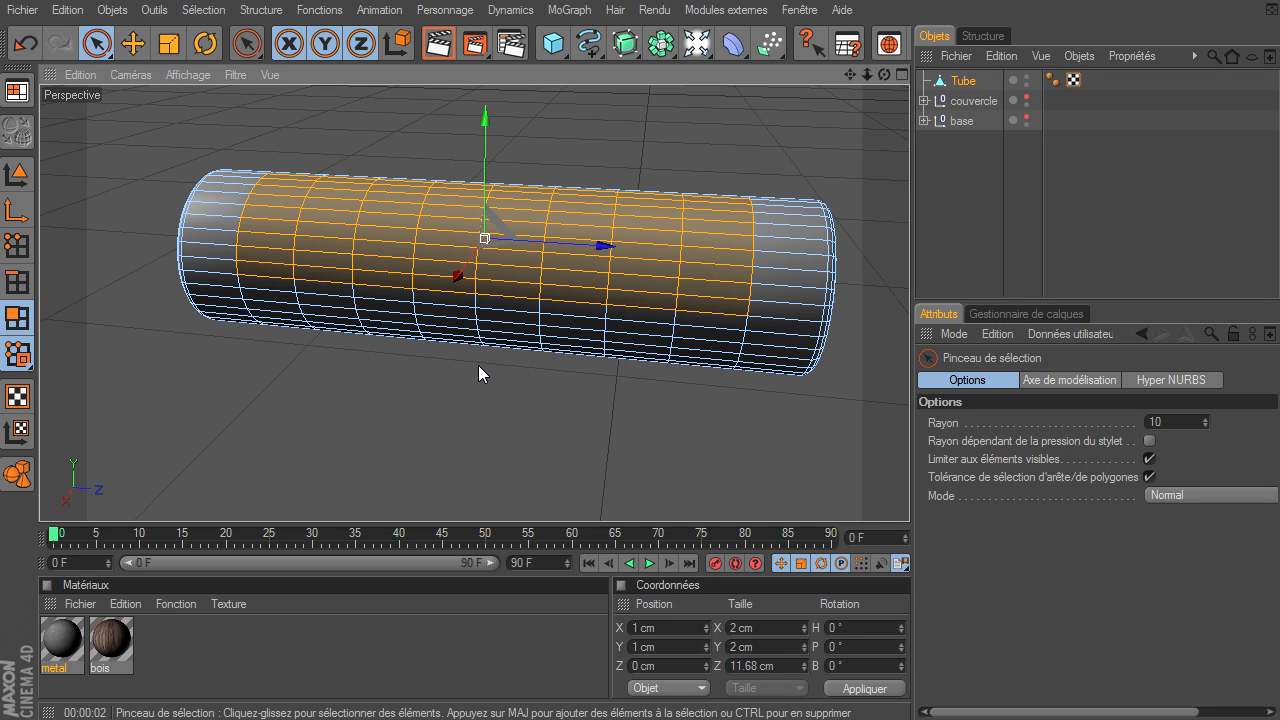
- Extrude the selected quarter of tube polygons outward with an offset of 1.5 cm
drag(884, 74, 910, 503)
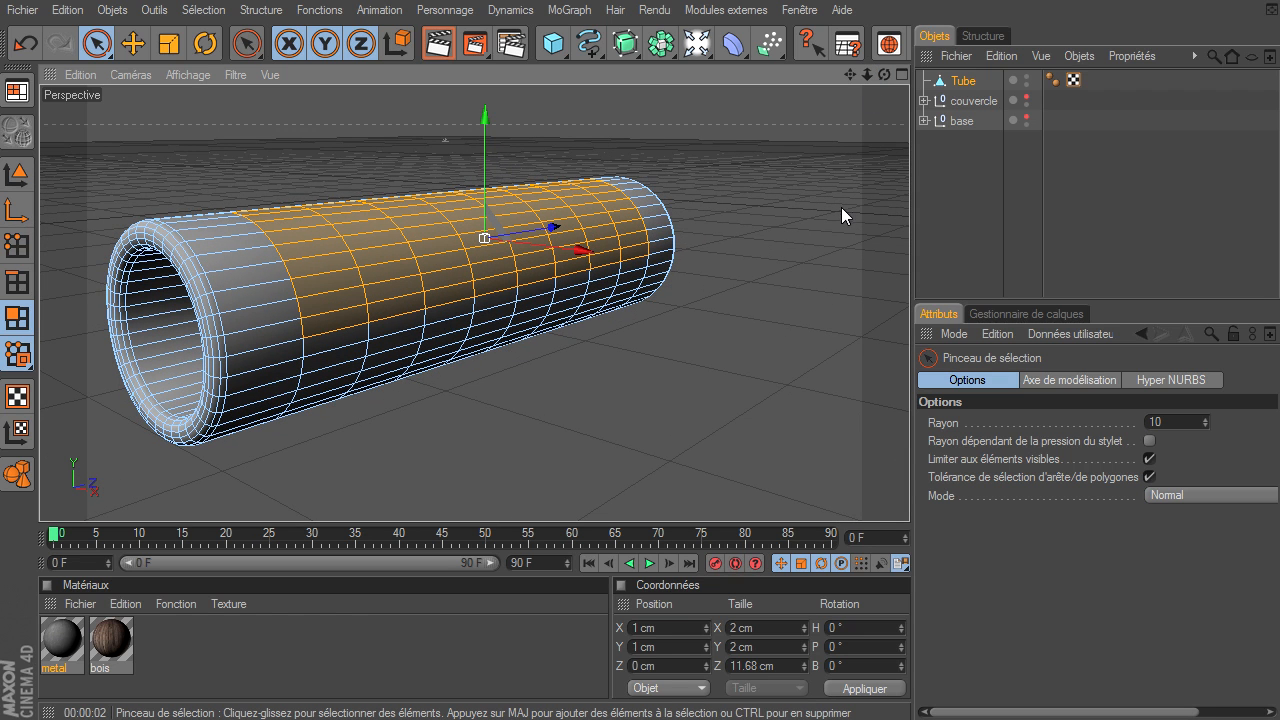
click(278, 11)
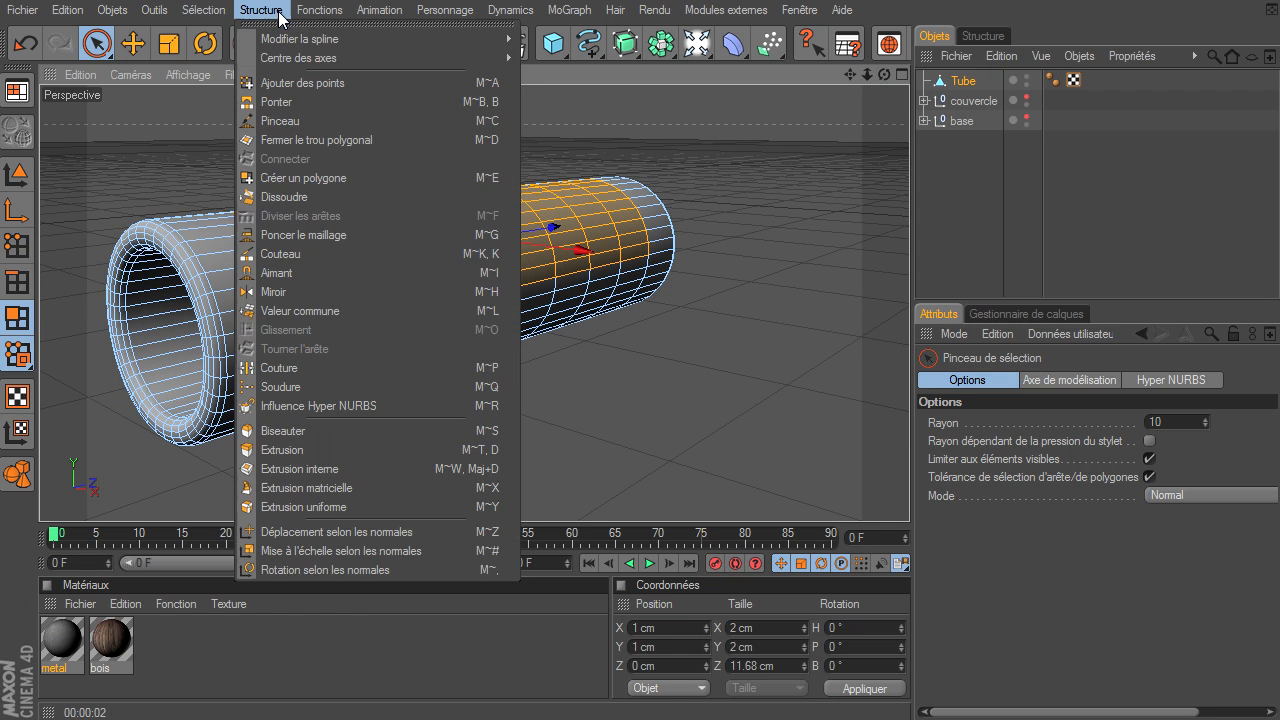
click(321, 450)
drag(549, 454, 917, 503)
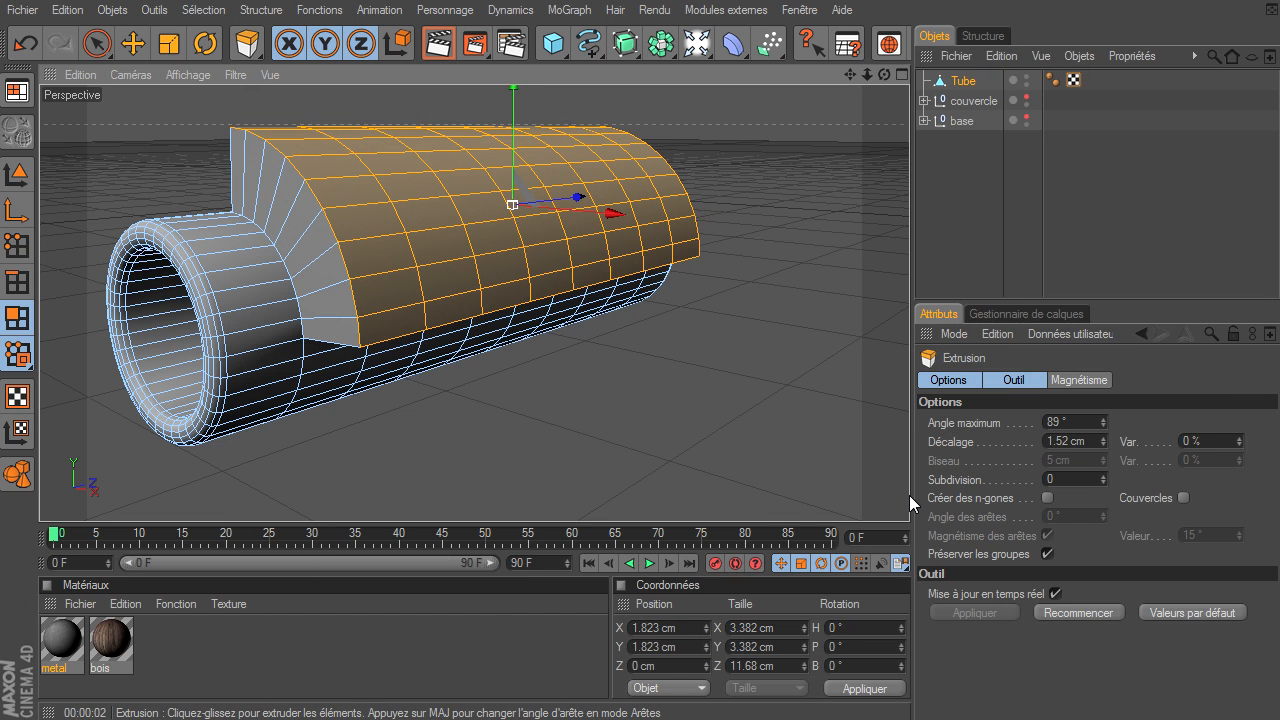
drag(884, 76, 910, 505)
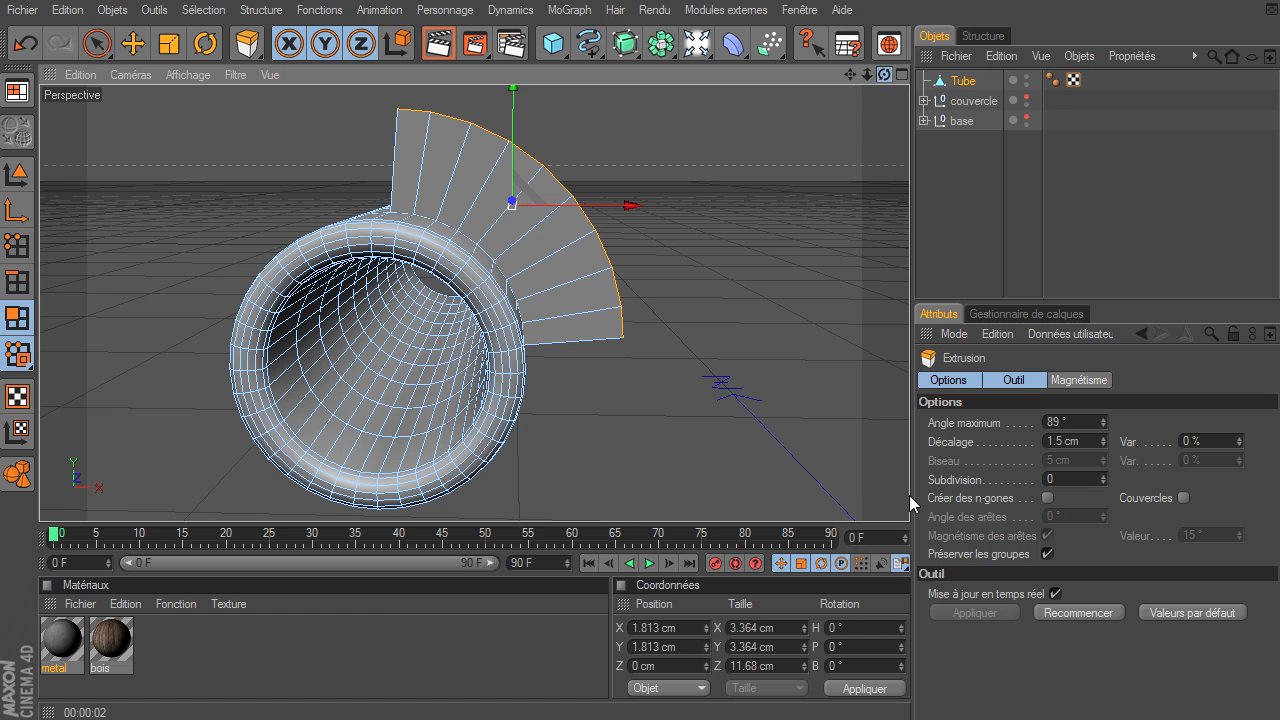
drag(910, 503, 910, 503)
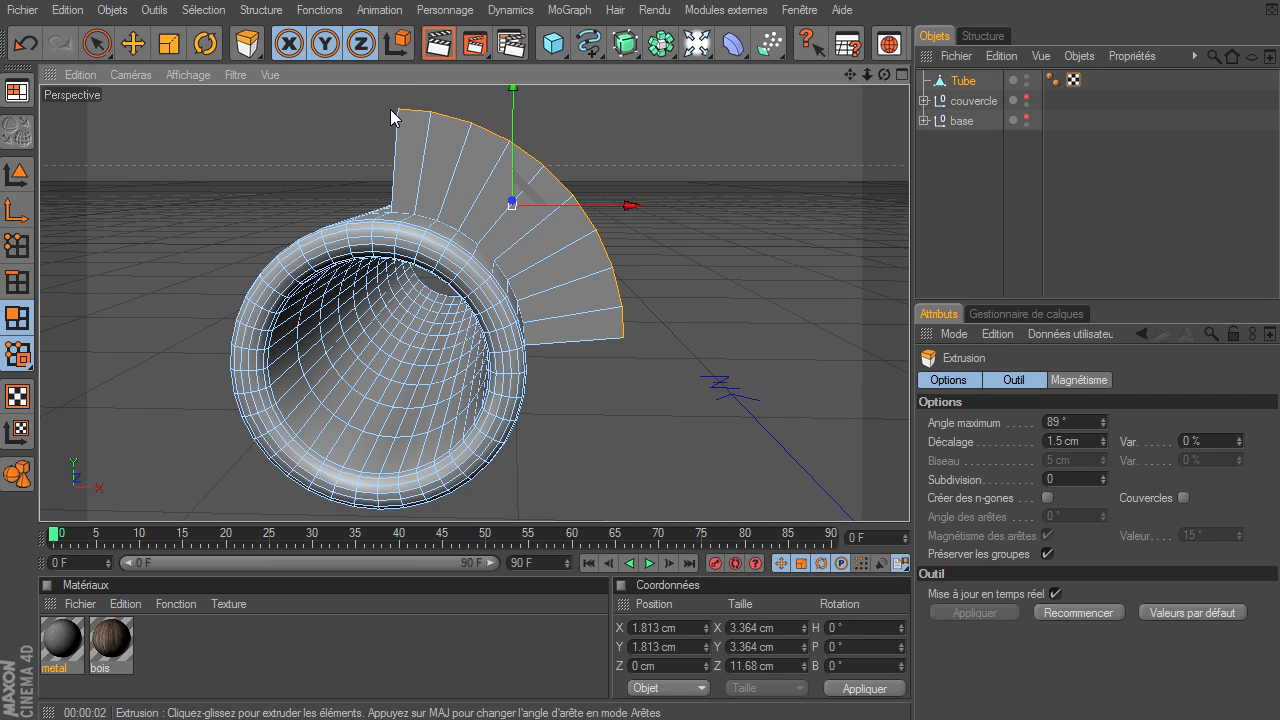
- Maximize the front (Avant) view, centre it on the tube and set its display to Lignes
click(902, 75)
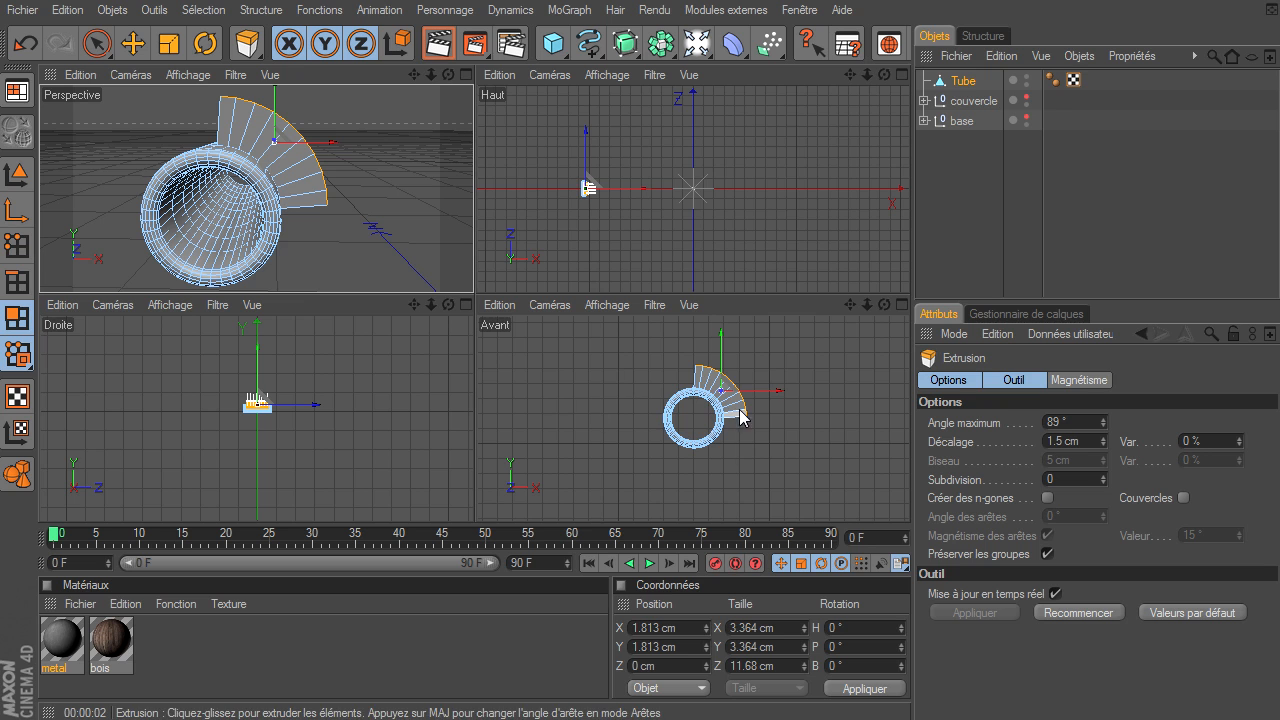
click(901, 305)
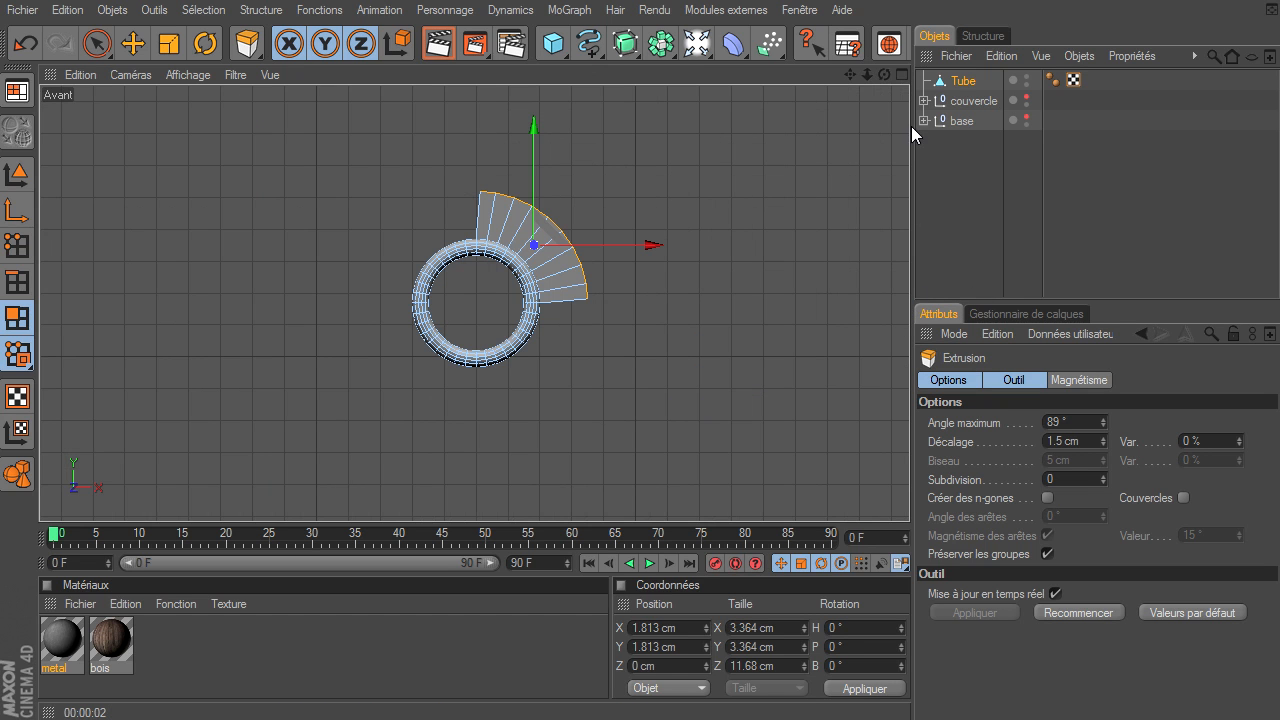
drag(849, 75, 910, 503)
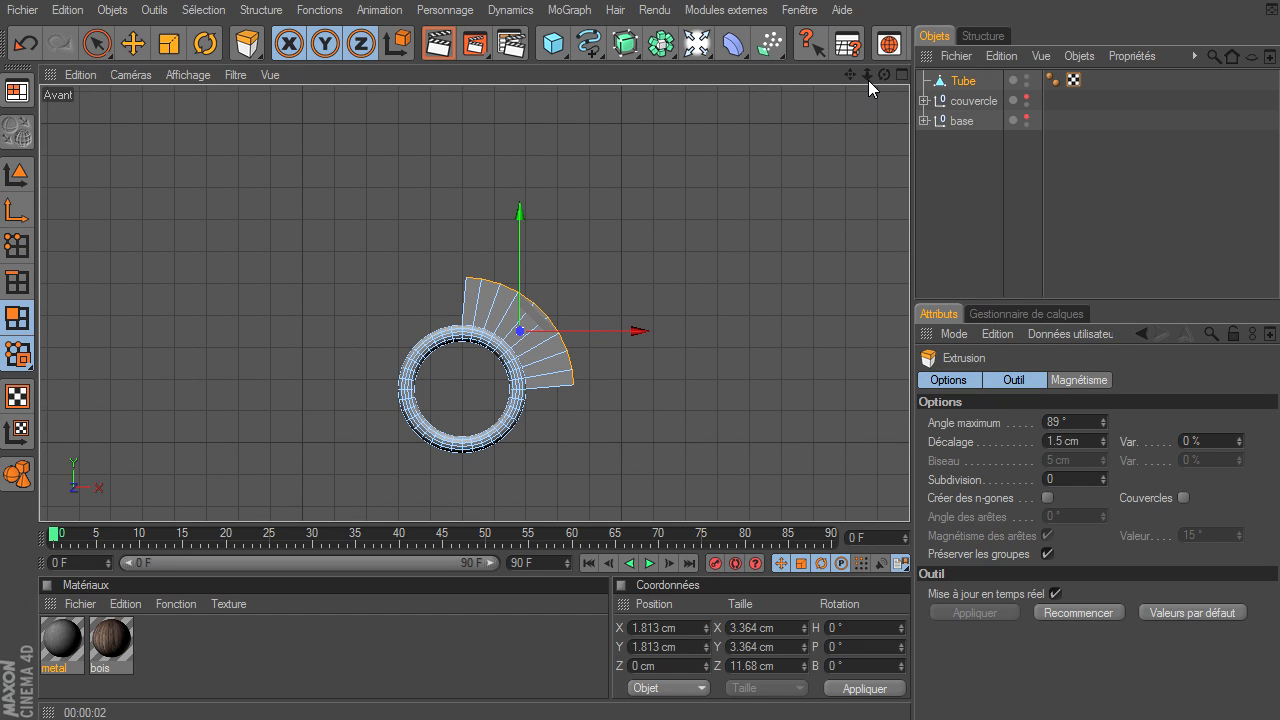
click(195, 76)
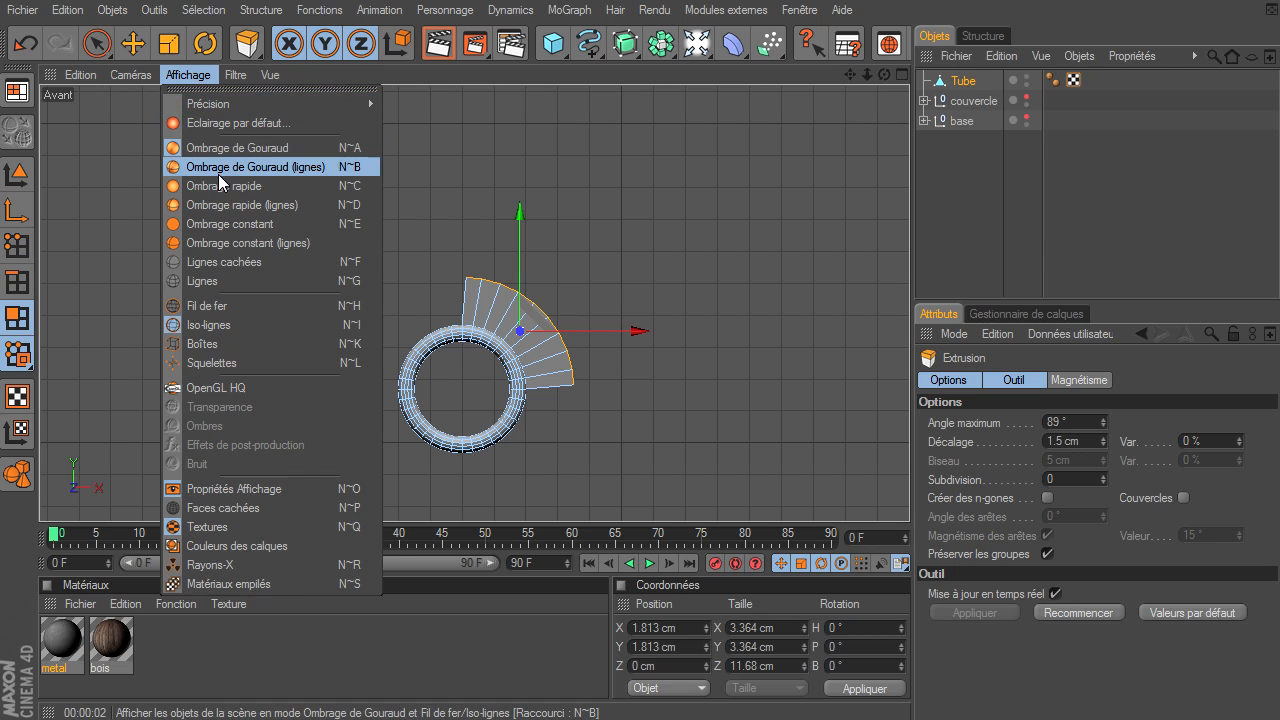
click(214, 282)
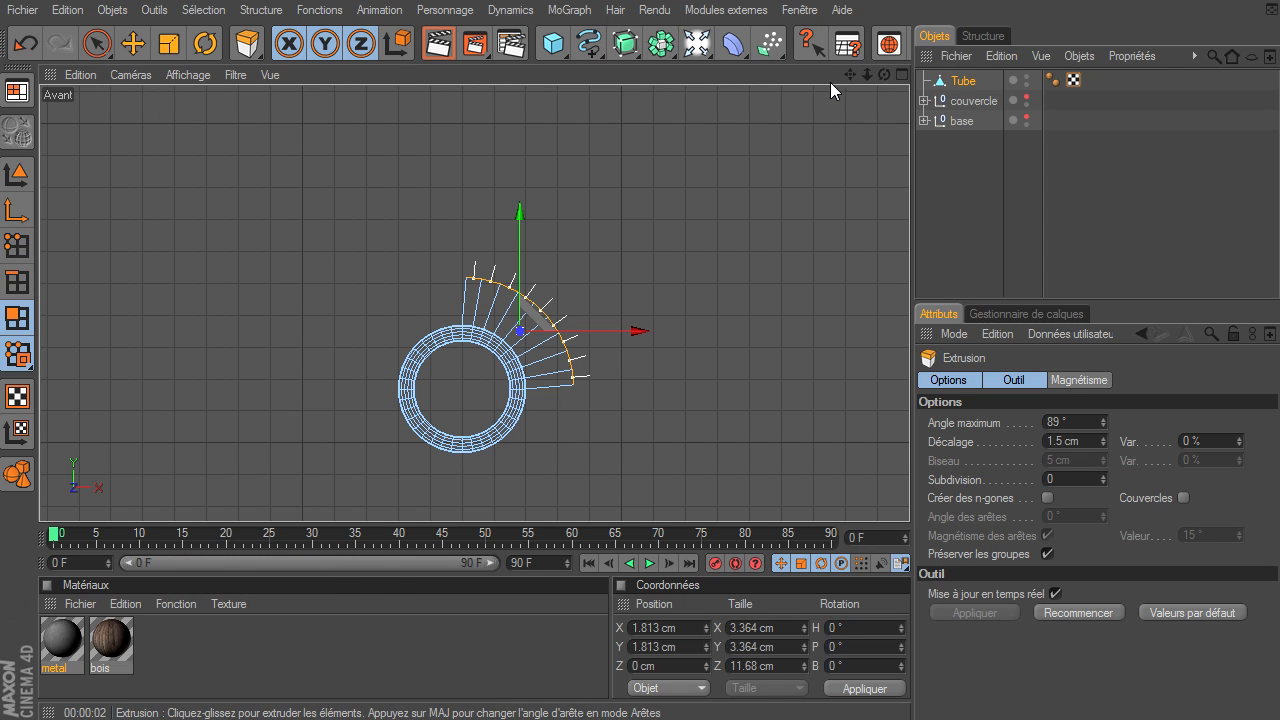
- Raise the extruded outer polygons along Y to about 6.2 cm, lengthening the flange above the tube
drag(849, 75, 782, 77)
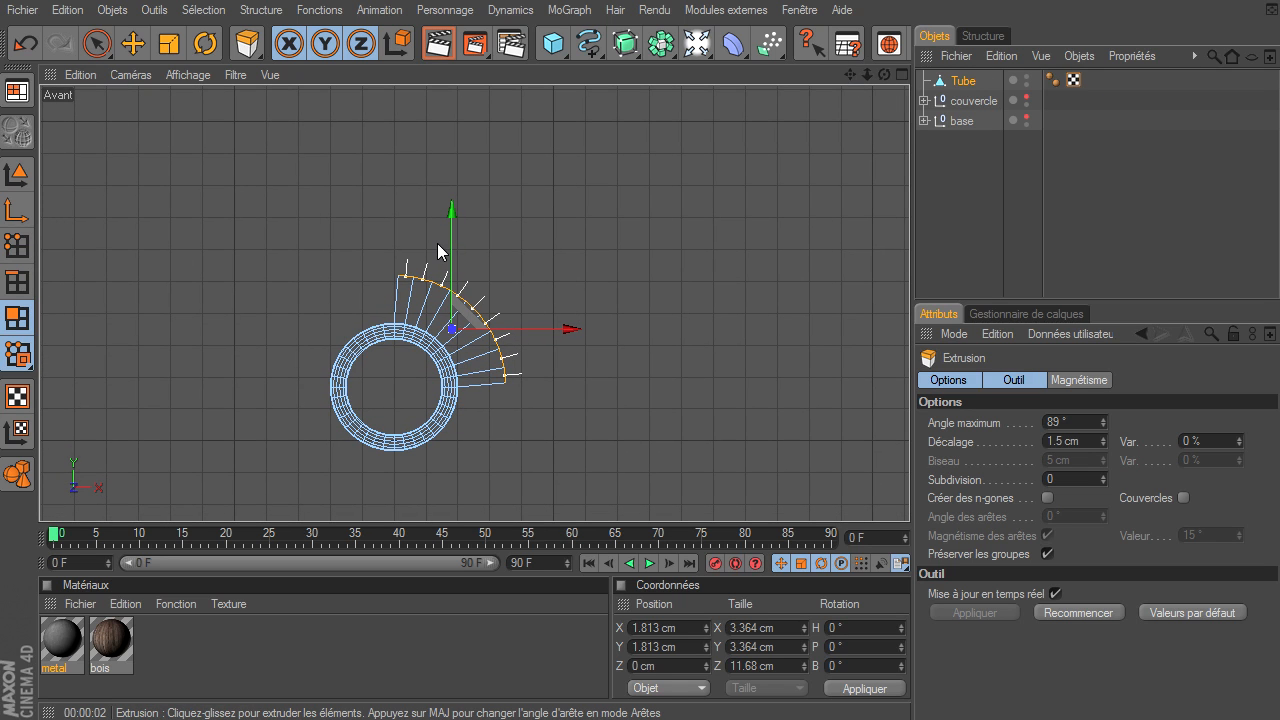
click(96, 43)
drag(450, 229, 452, 189)
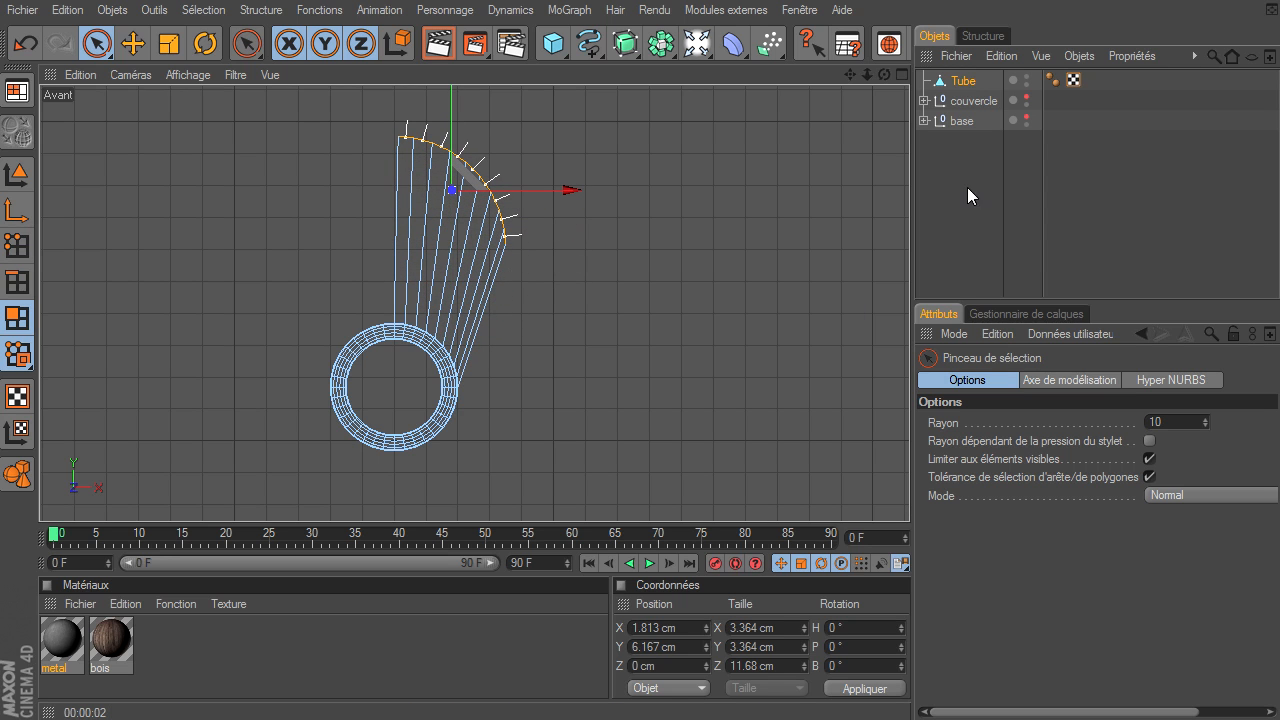
- Switch to point mode and turn off Limiter aux éléments visibles for the selection brush
click(17, 246)
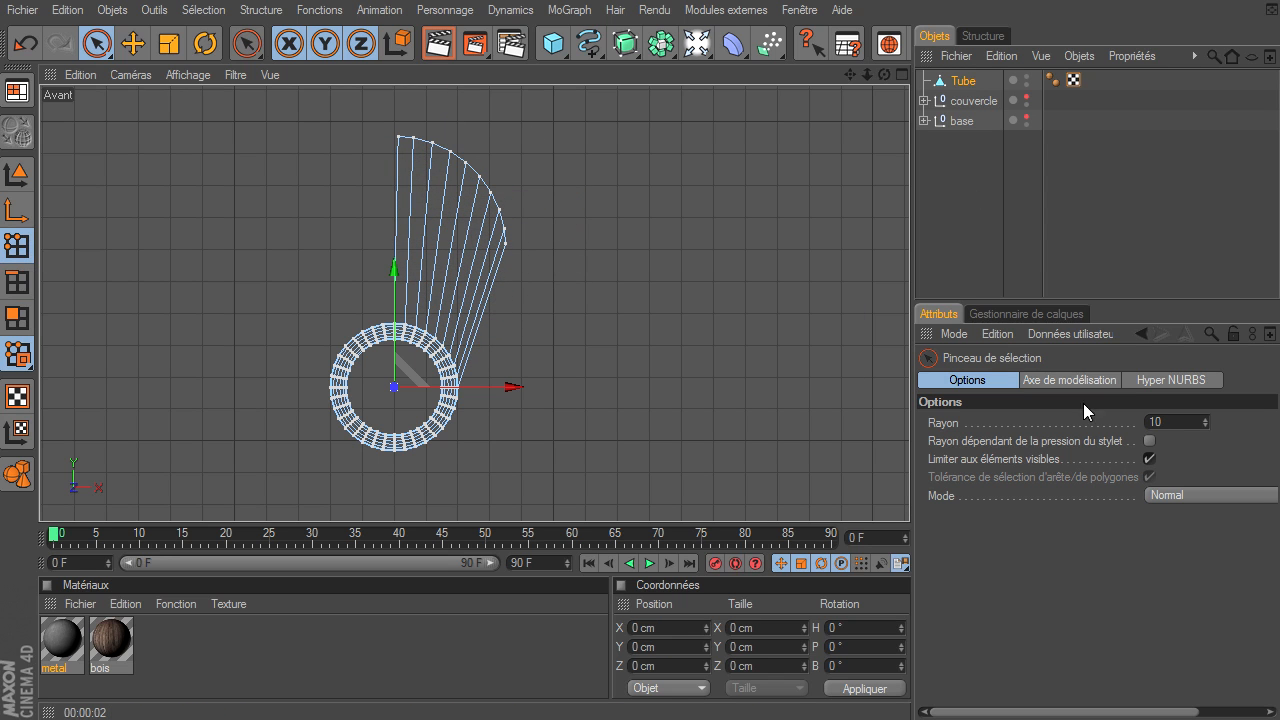
drag(100, 45, 138, 70)
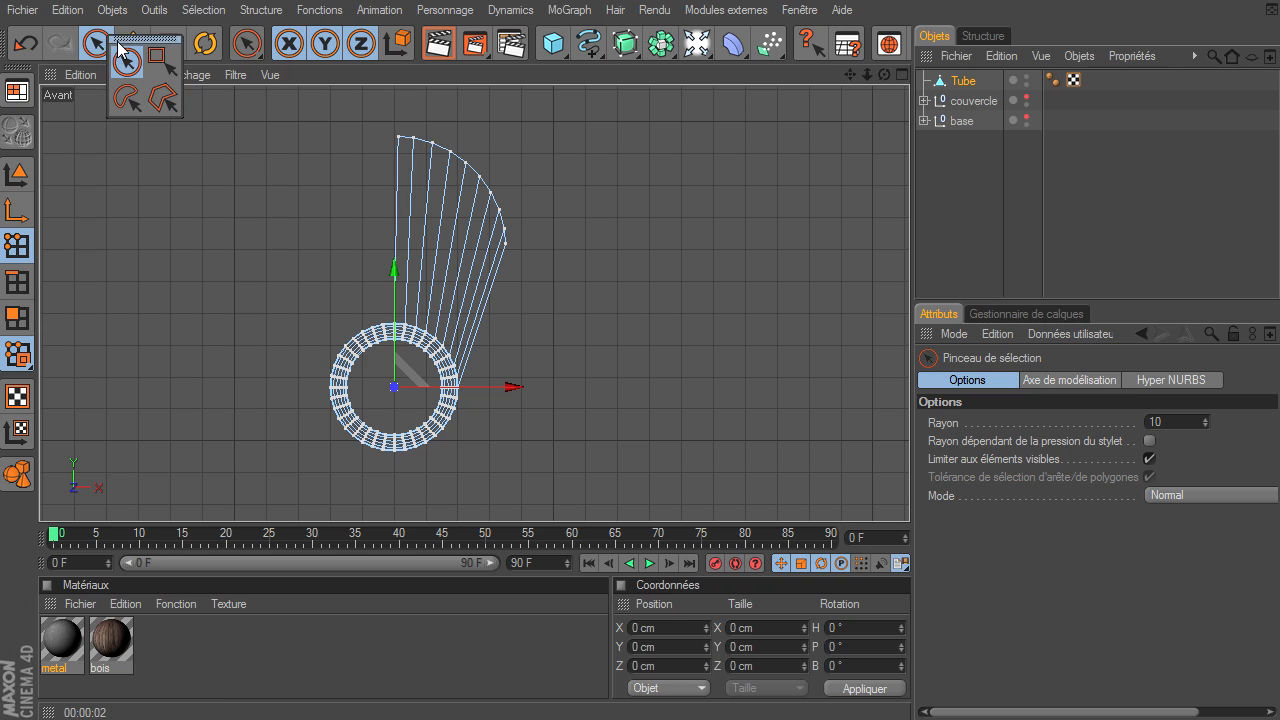
click(126, 64)
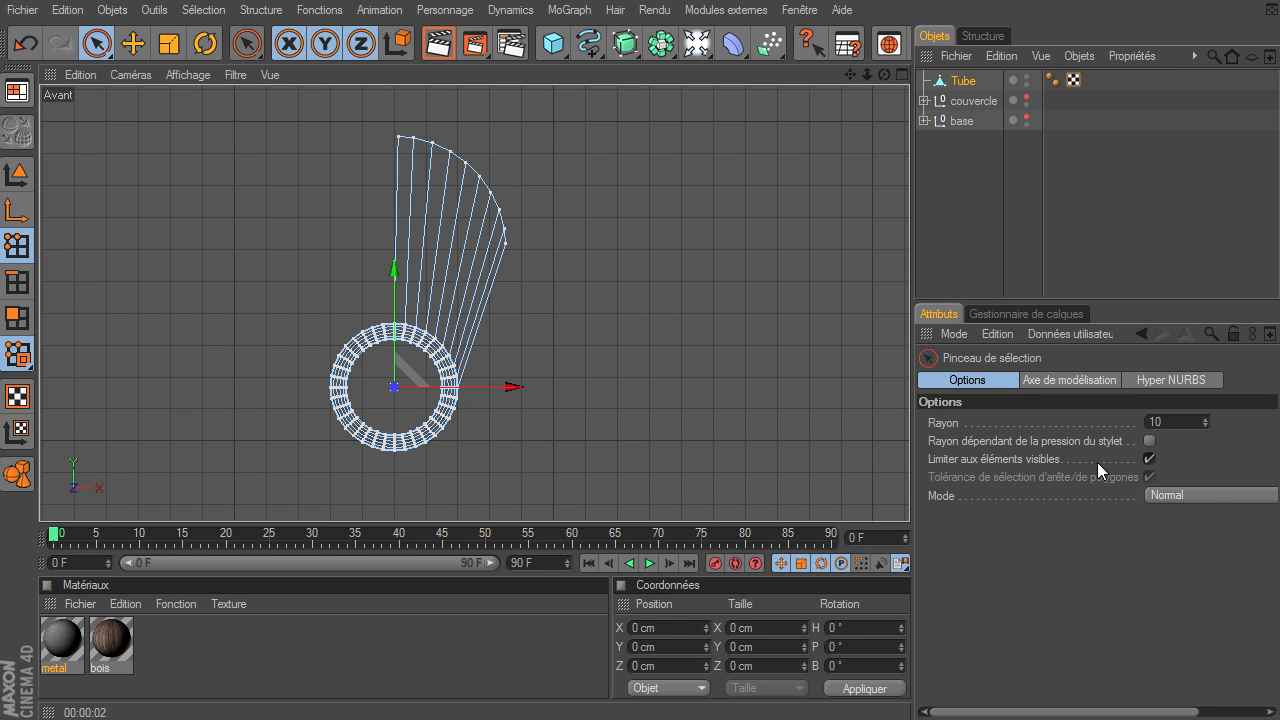
click(1149, 459)
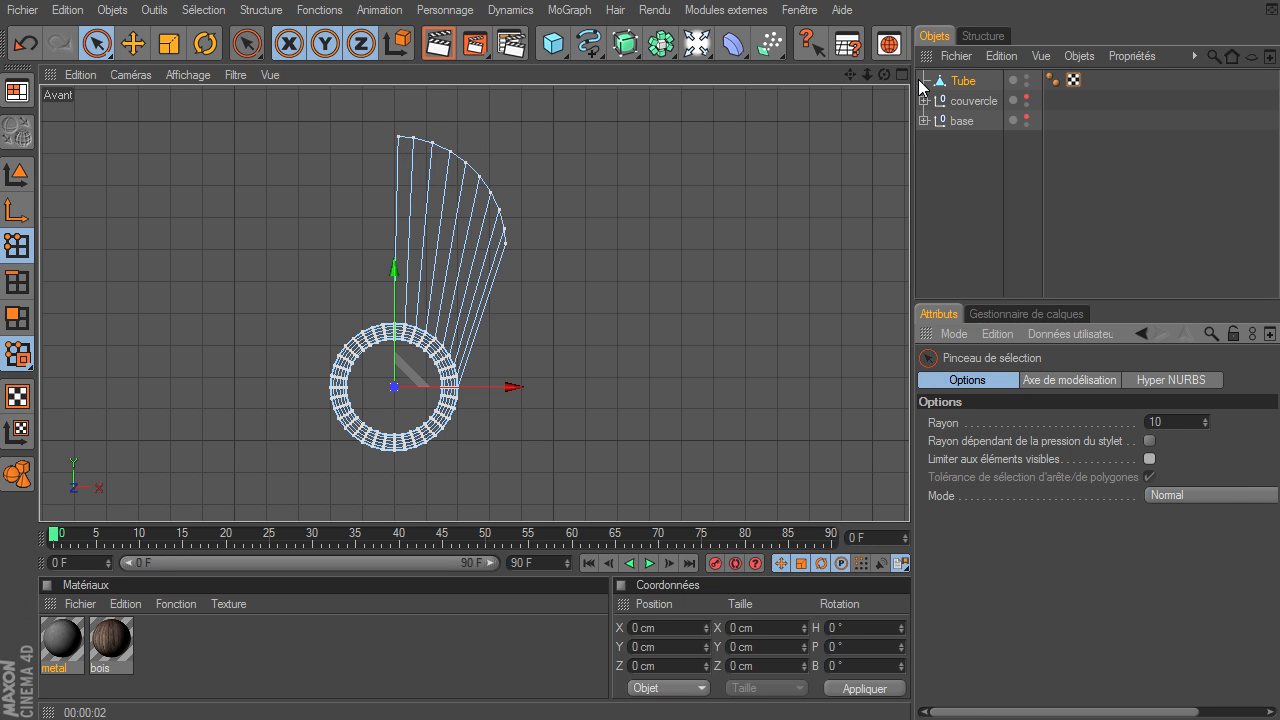
- Raise the second through sixth points of the flange's outer arc, one by one, toward the height of its leftmost point
drag(851, 76, 860, 77)
drag(910, 503, 778, 76)
drag(873, 75, 913, 505)
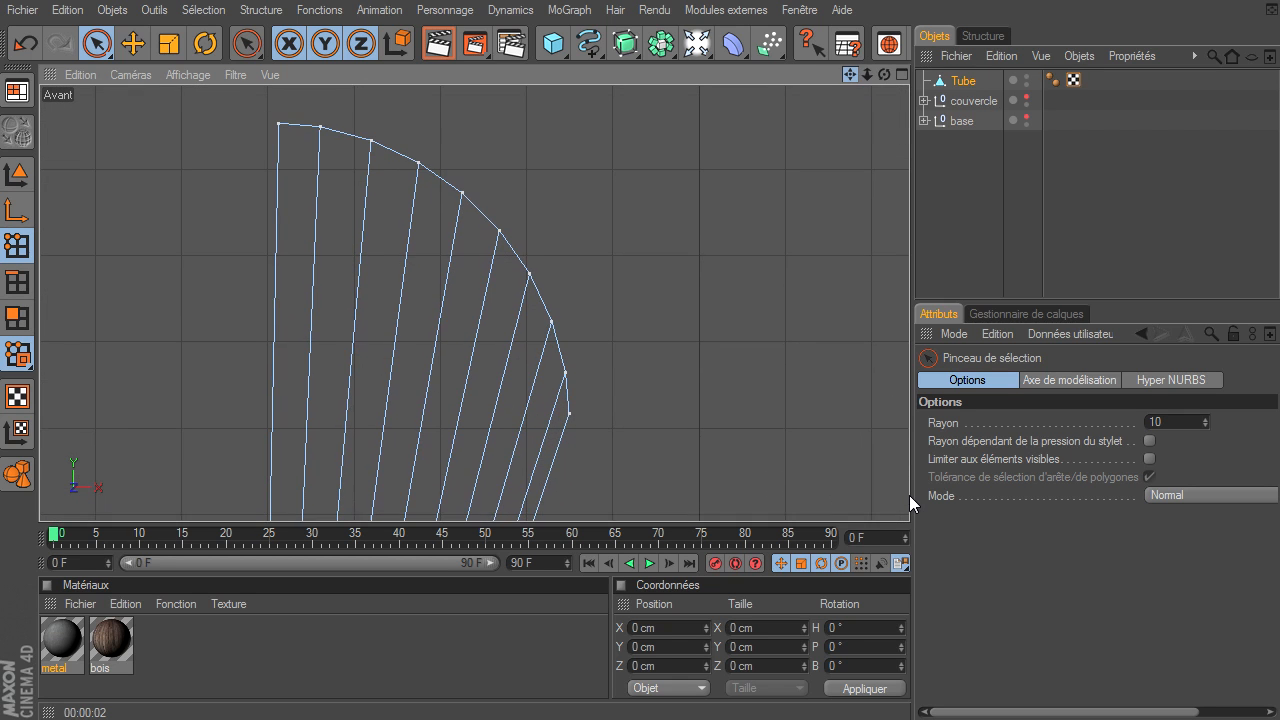
click(320, 126)
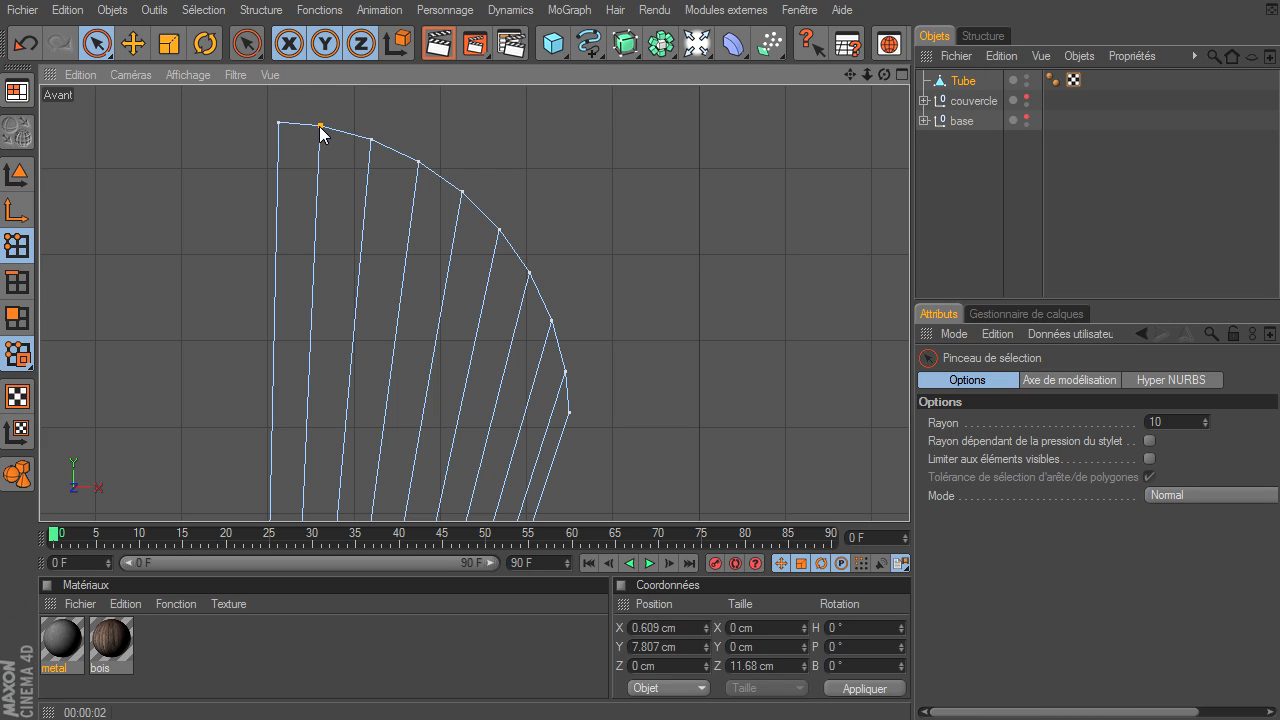
drag(320, 110, 320, 104)
drag(370, 139, 372, 124)
click(372, 142)
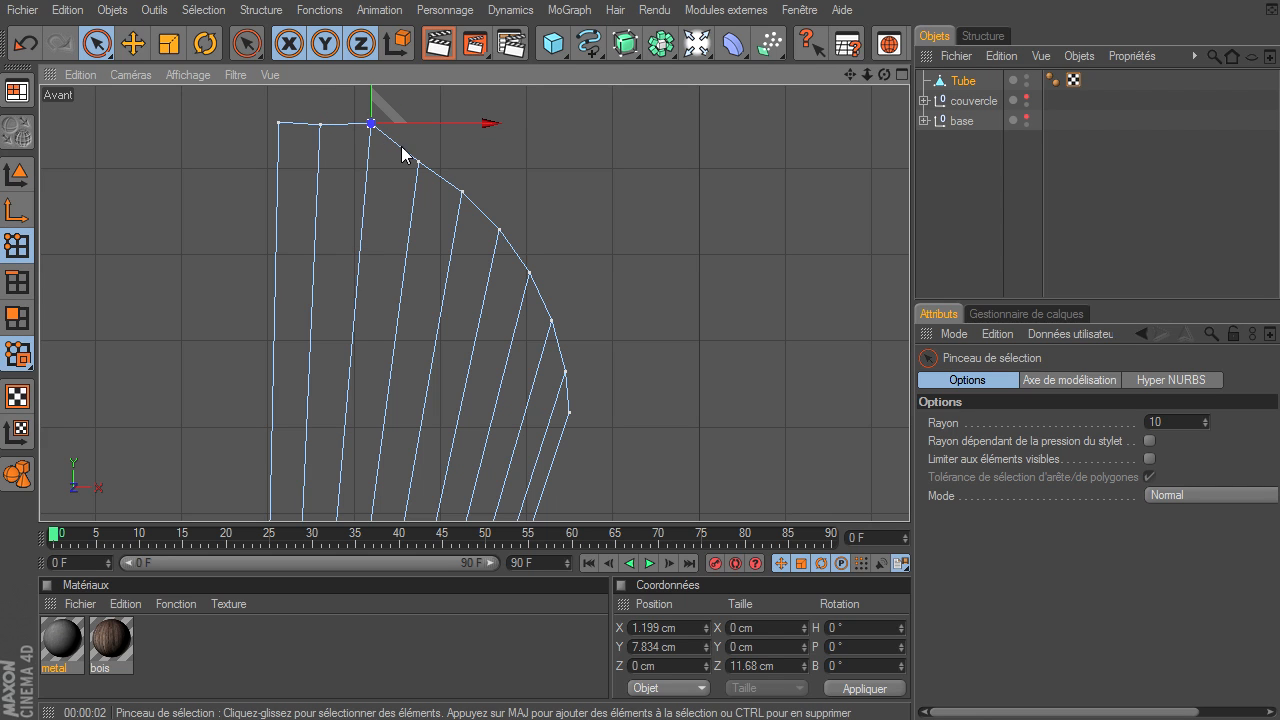
click(418, 163)
drag(418, 163, 419, 122)
click(465, 192)
drag(465, 192, 500, 59)
click(499, 231)
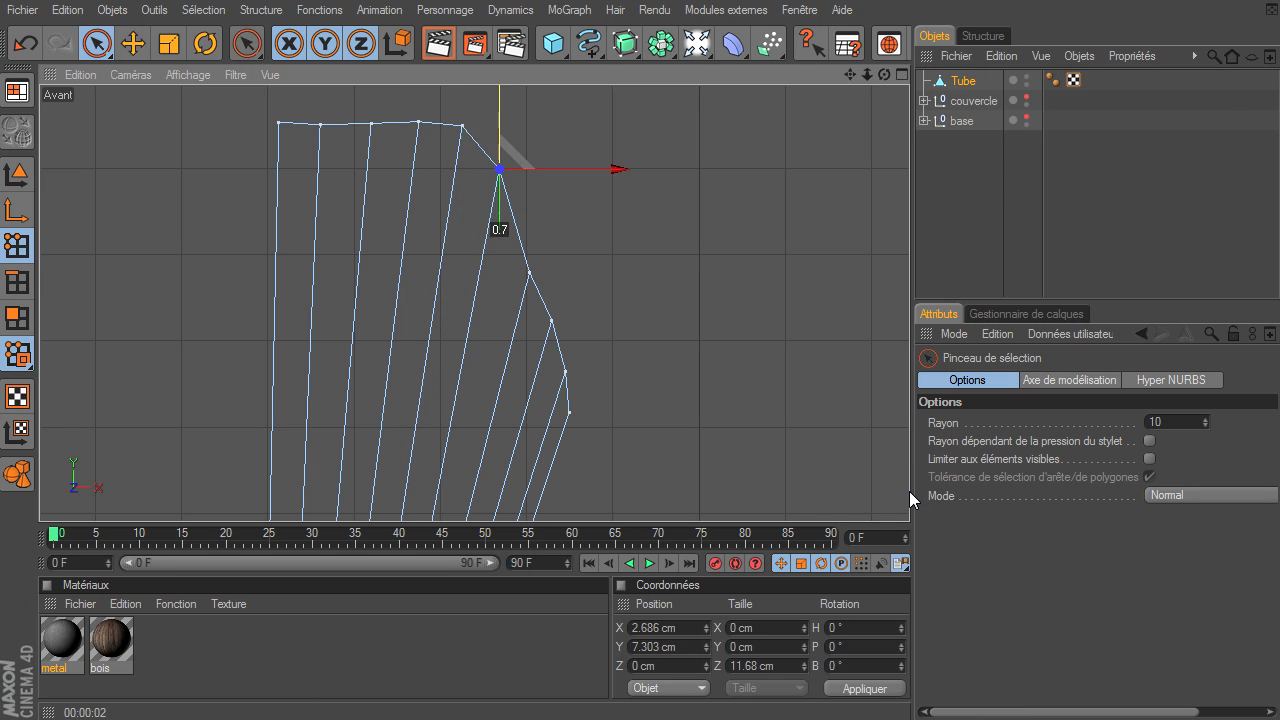
- Raise the remaining four points on the arc's right side to the same height, roughly flattening the flange's top edge
click(534, 277)
drag(530, 201, 530, 48)
click(551, 321)
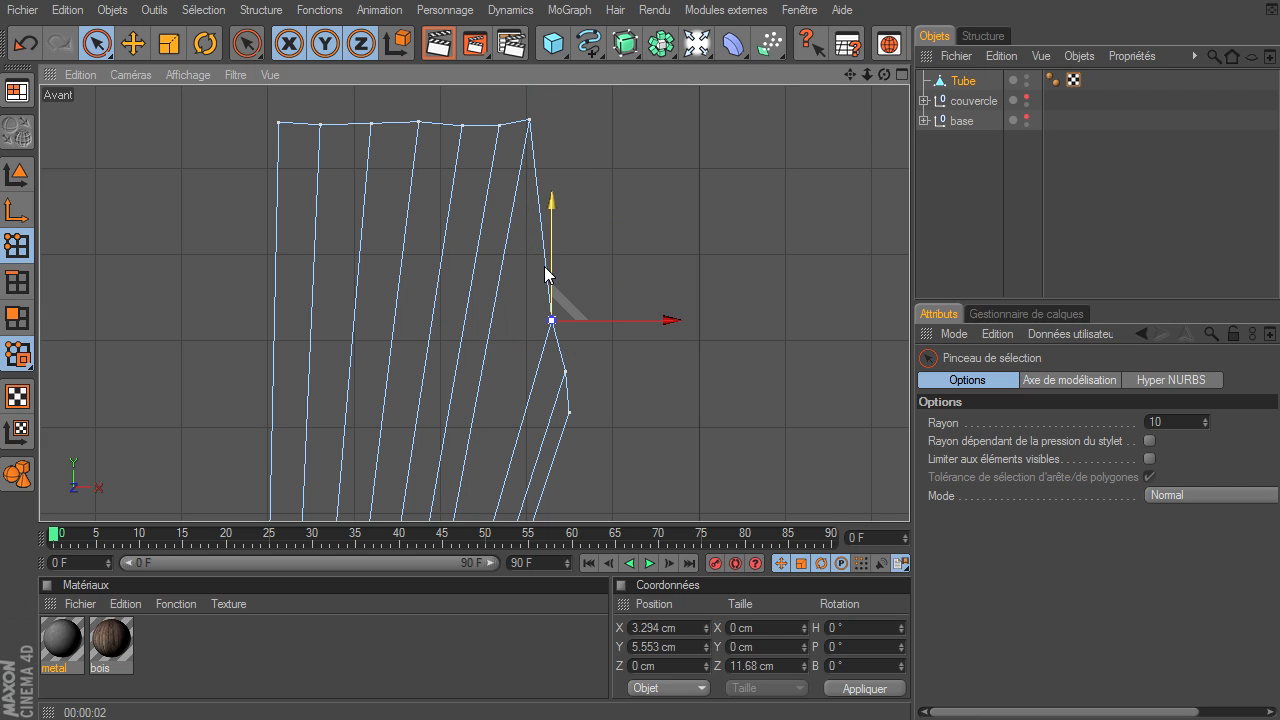
drag(544, 266, 544, 68)
click(566, 373)
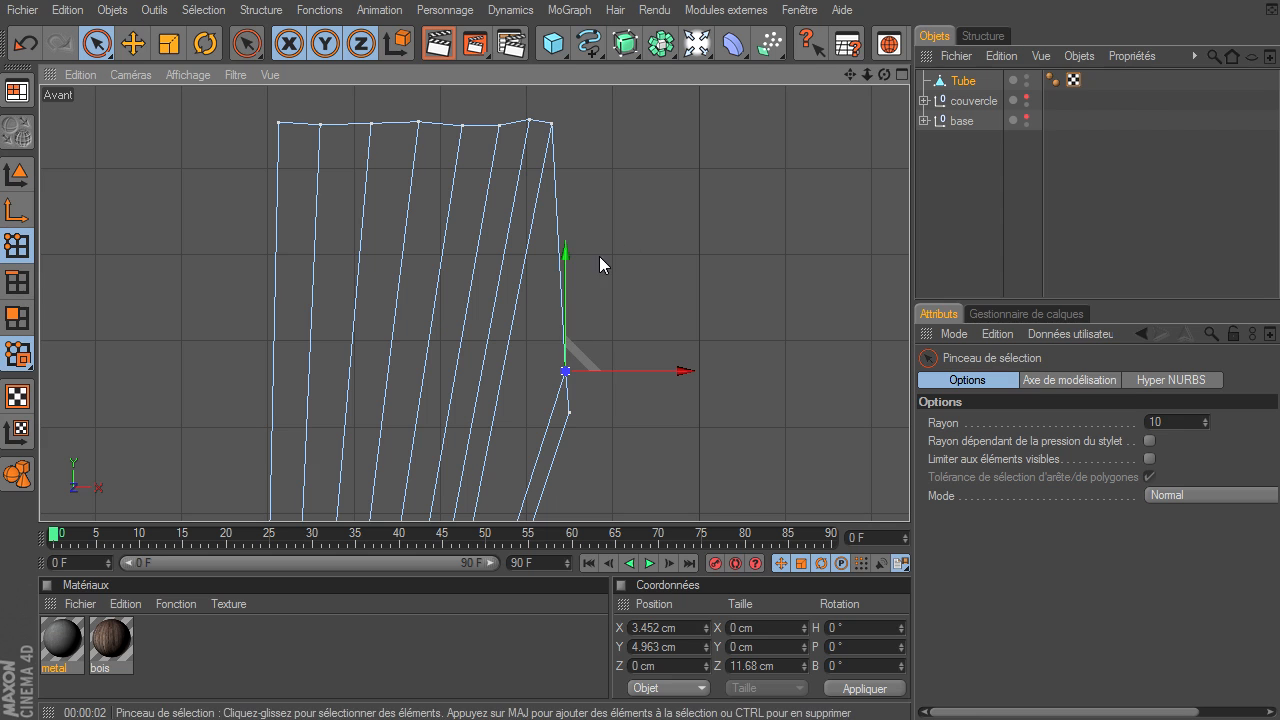
drag(570, 275, 565, 124)
click(570, 412)
drag(577, 326, 577, 91)
drag(569, 177, 569, 124)
- Select the whole top row of flange points and level it using Valeur commune with Y set to Centrée
drag(866, 74, 922, 31)
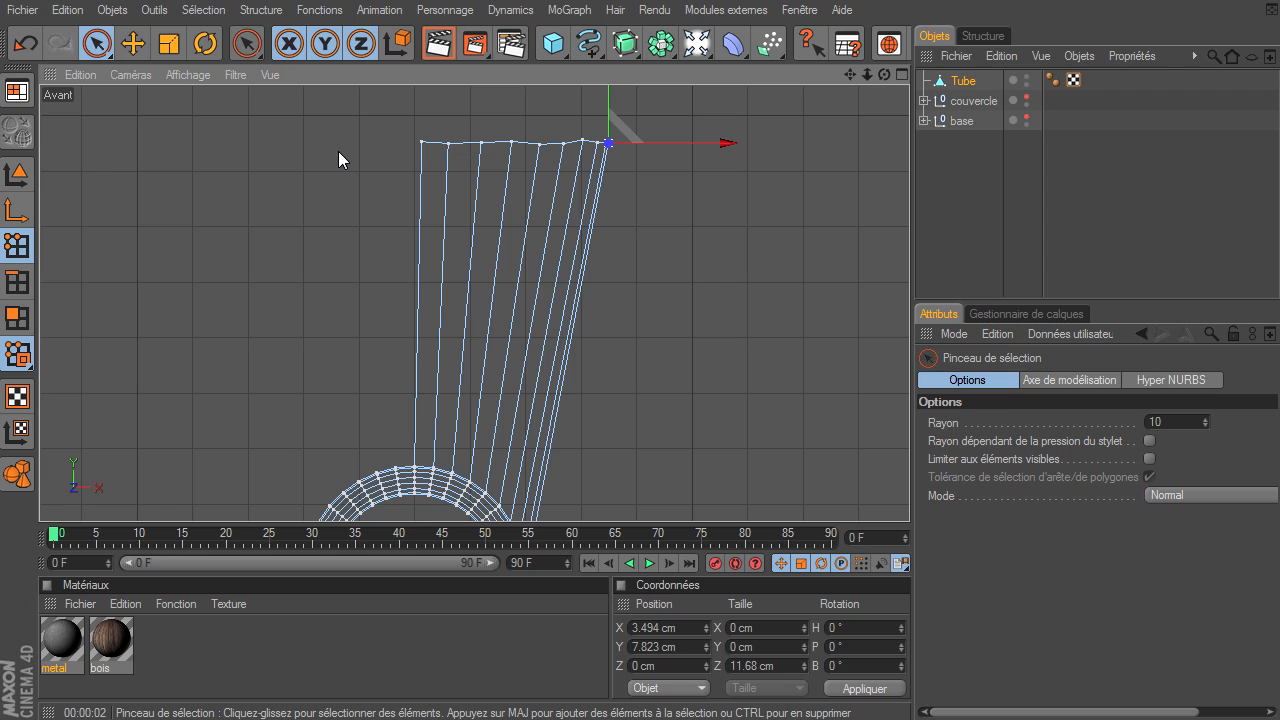
drag(423, 142, 611, 143)
mouse_move(487, 147)
mouse_down()
mouse_move(637, 140)
mouse_move(471, 129)
mouse_move(497, 180)
mouse_up()
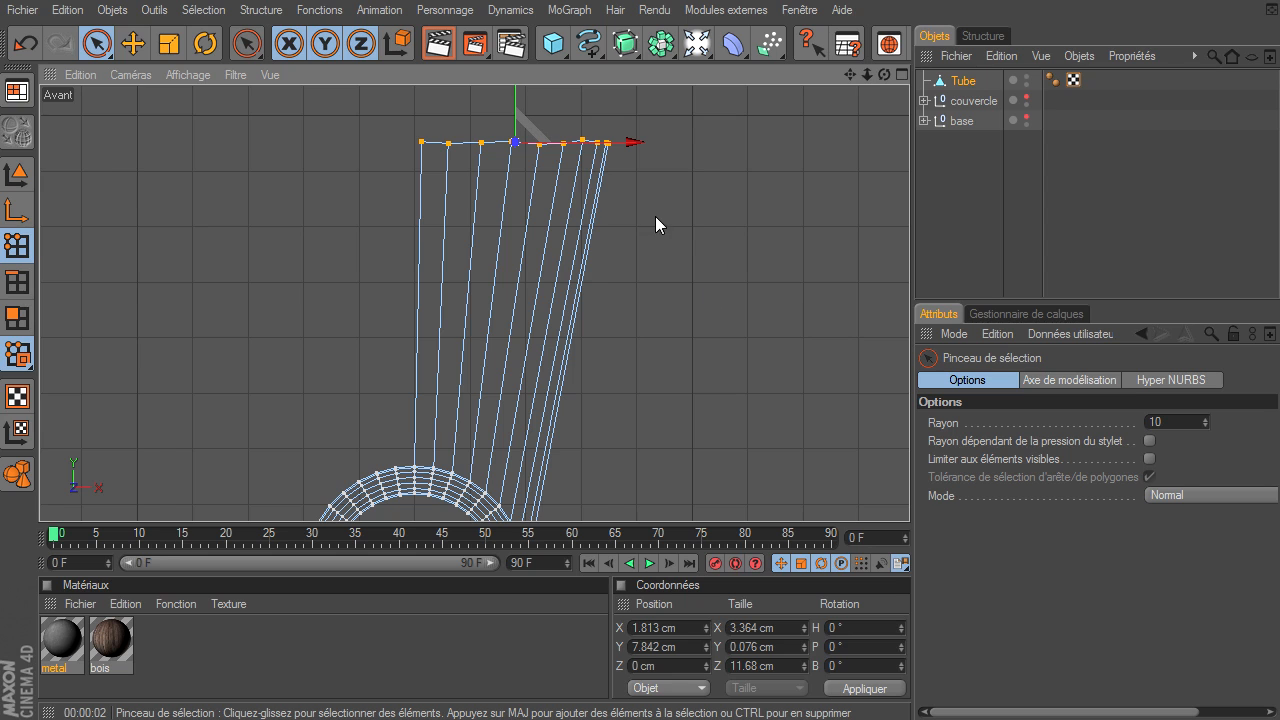
ctrl+click(478, 143)
click(260, 10)
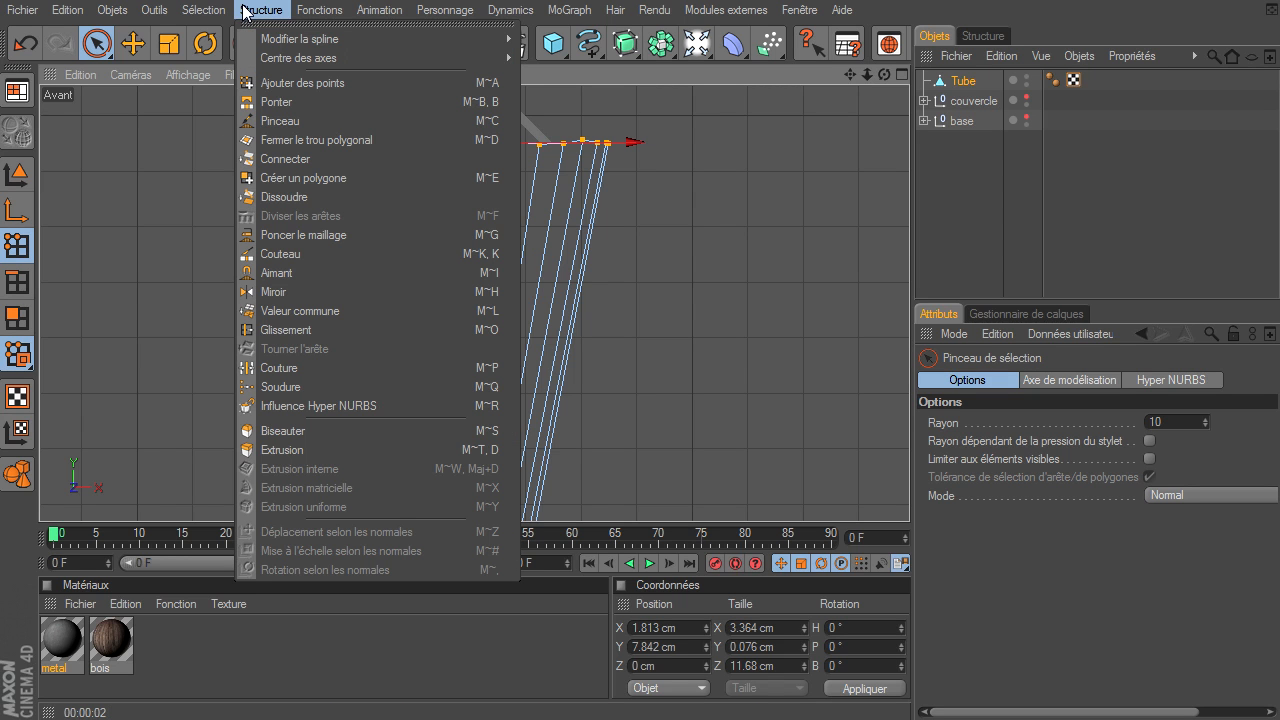
click(304, 311)
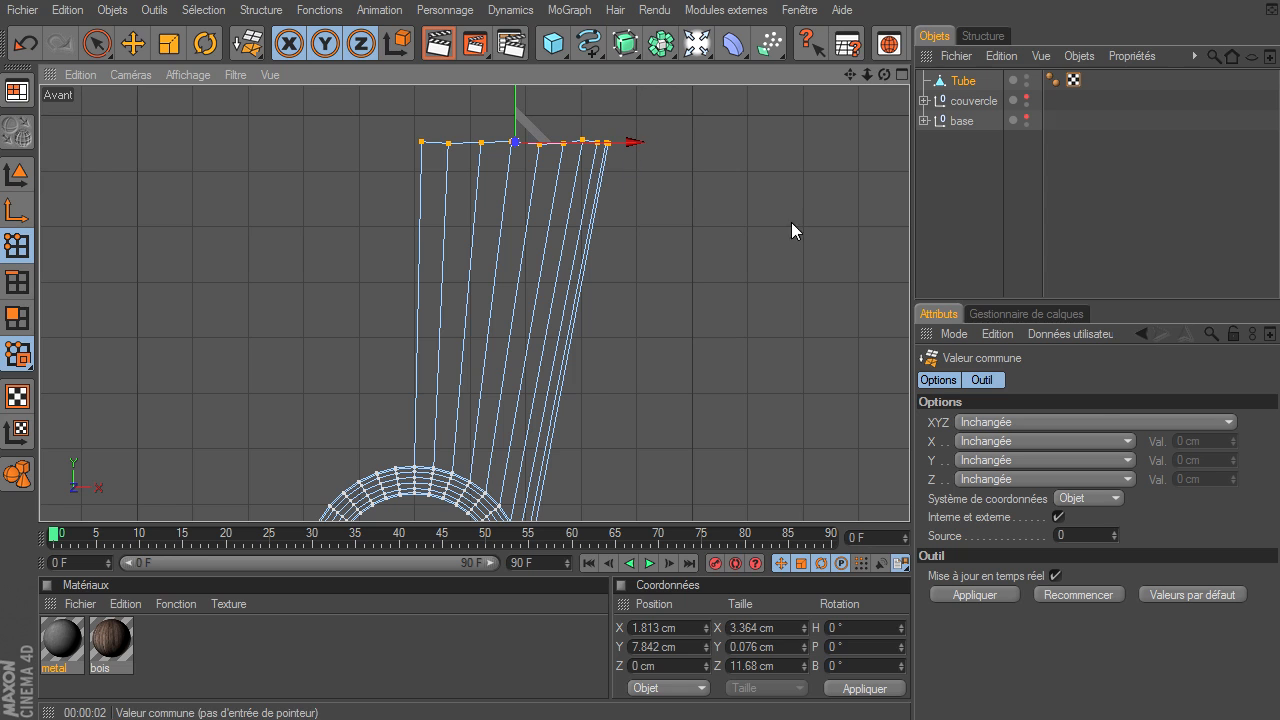
click(977, 461)
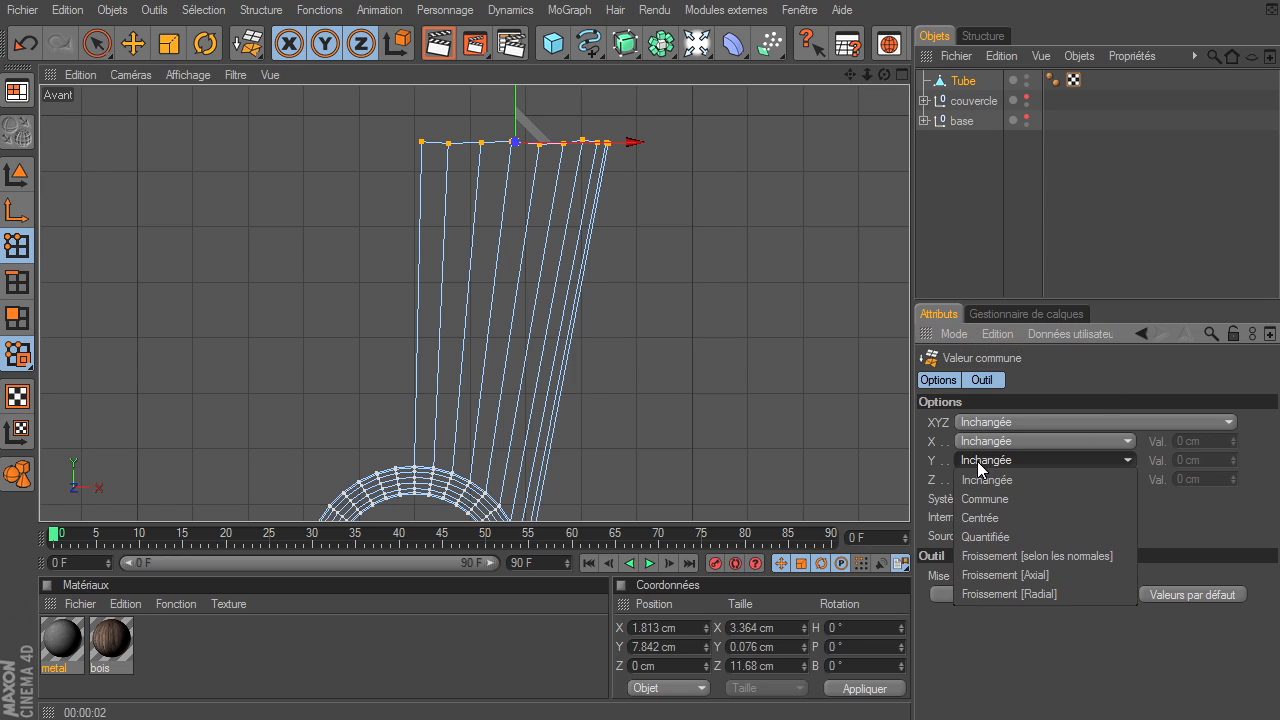
click(981, 517)
click(991, 595)
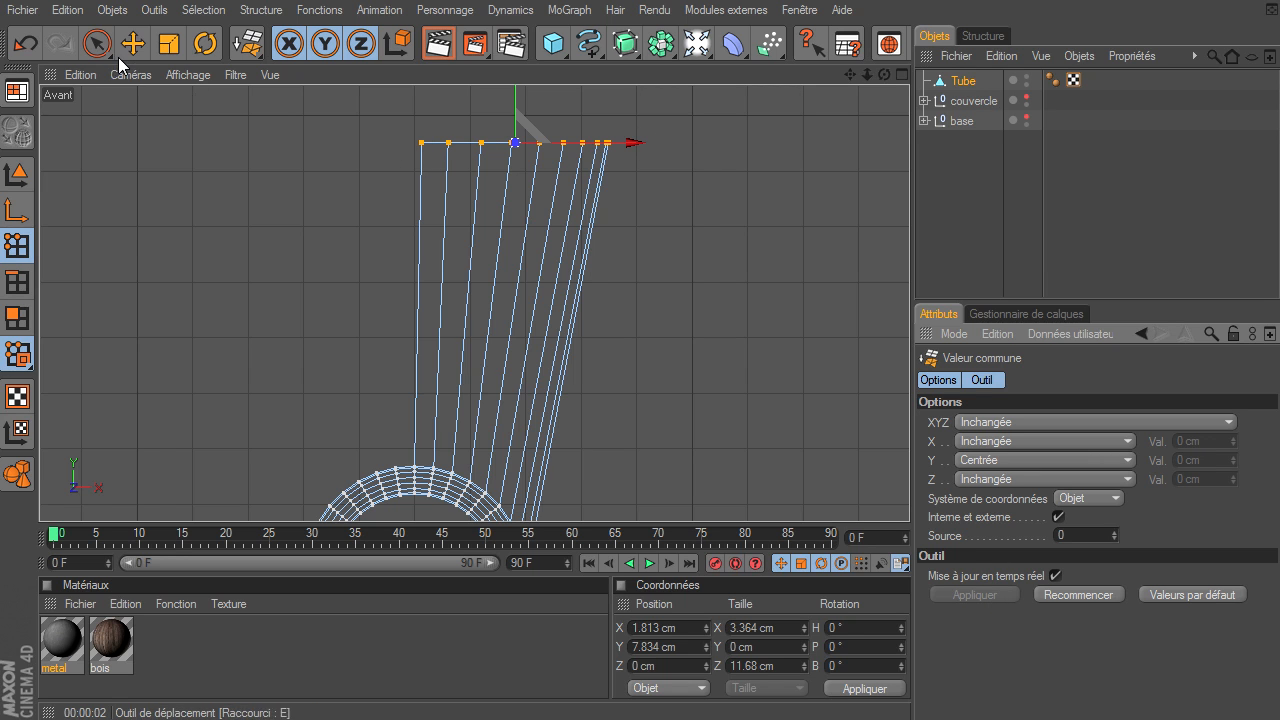
- Move the leftmost top point to about X 0 cm and the second to about 0.36 cm, making their edges vertical
click(97, 43)
click(259, 215)
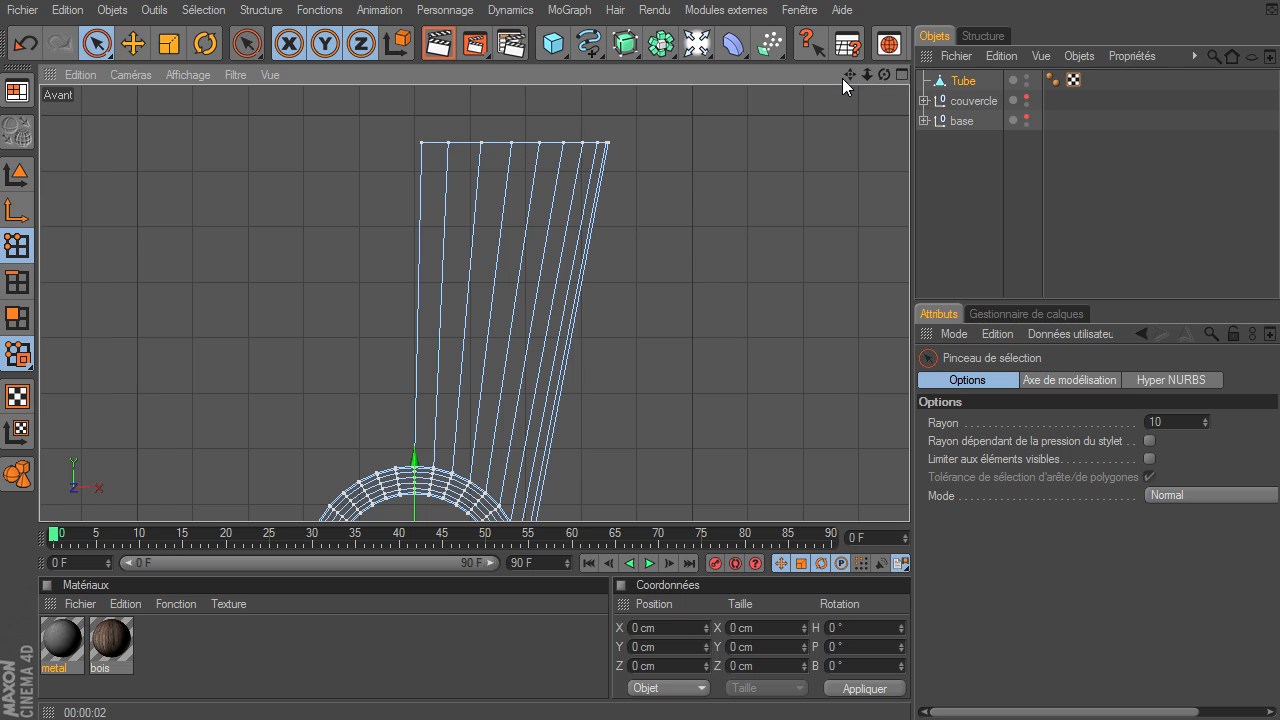
drag(849, 75, 836, 57)
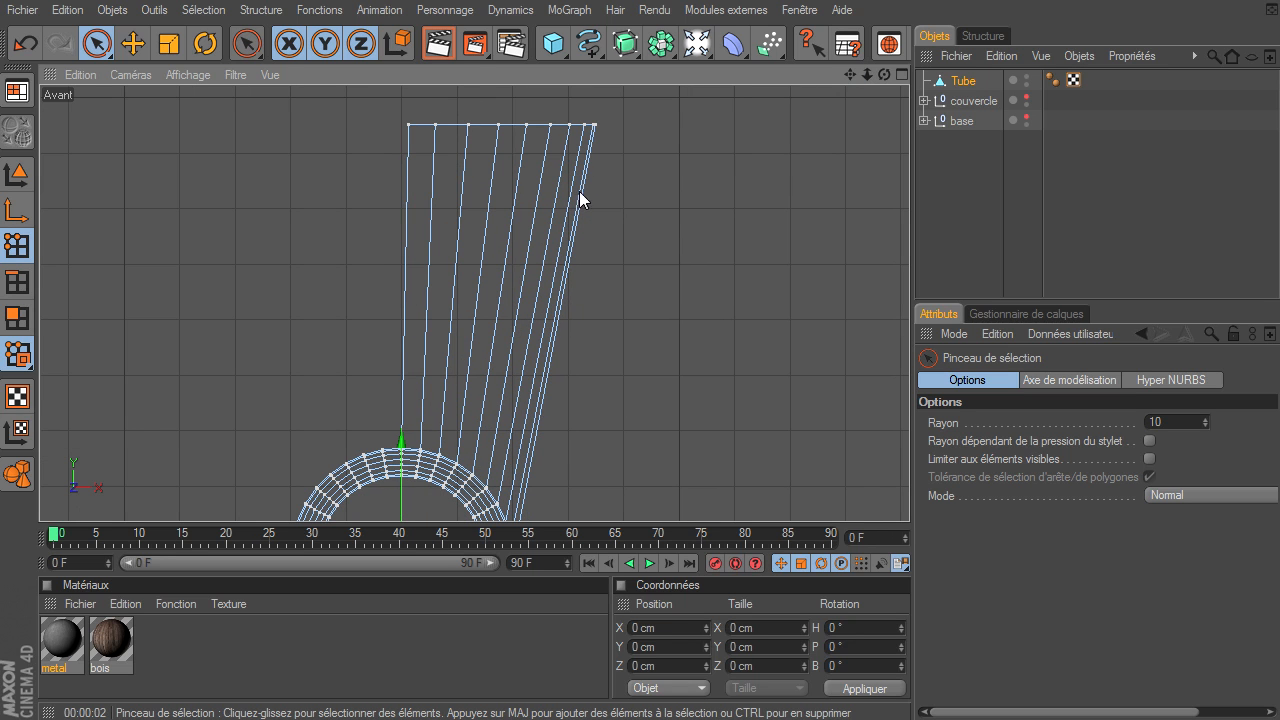
drag(96, 43, 128, 64)
click(407, 123)
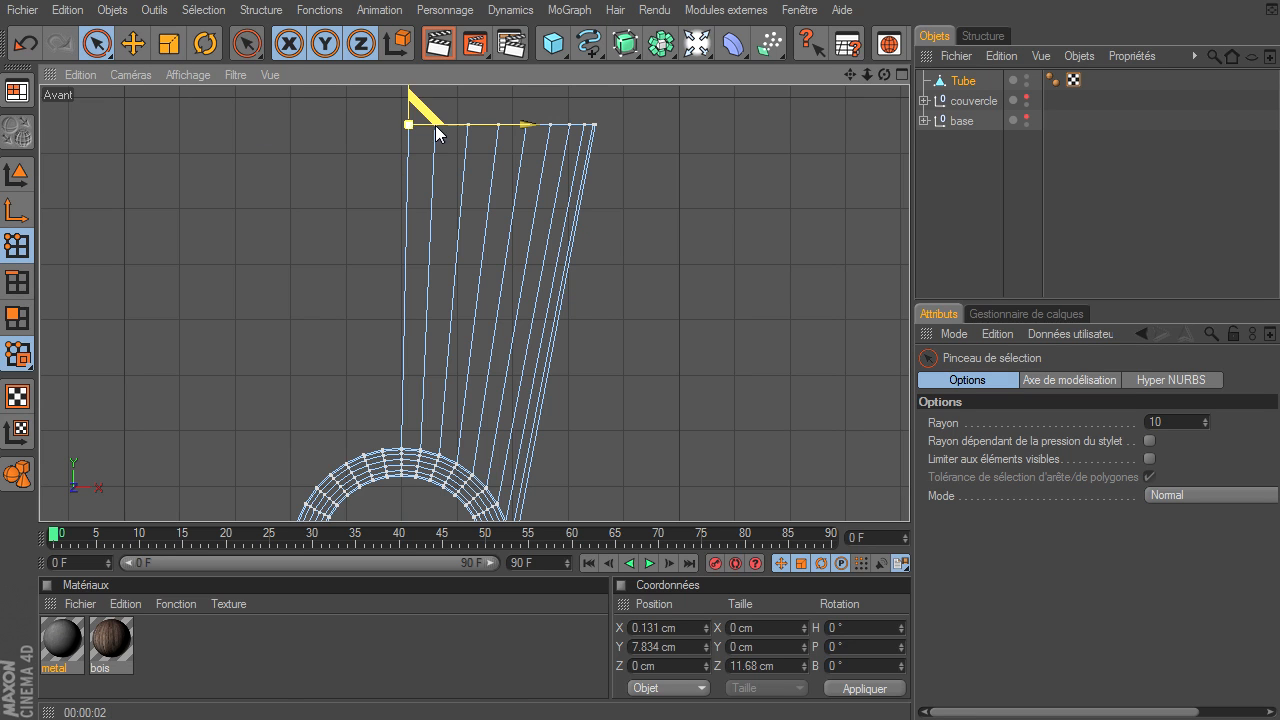
drag(848, 74, 910, 503)
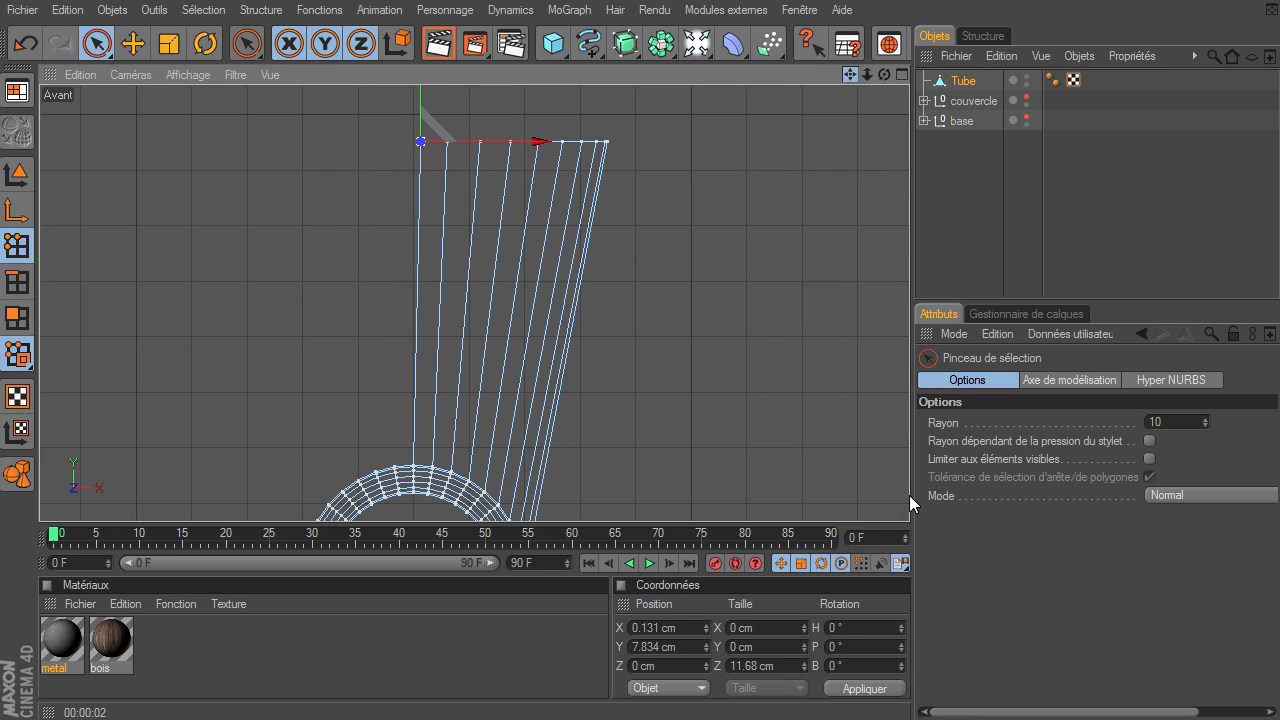
drag(544, 140, 910, 503)
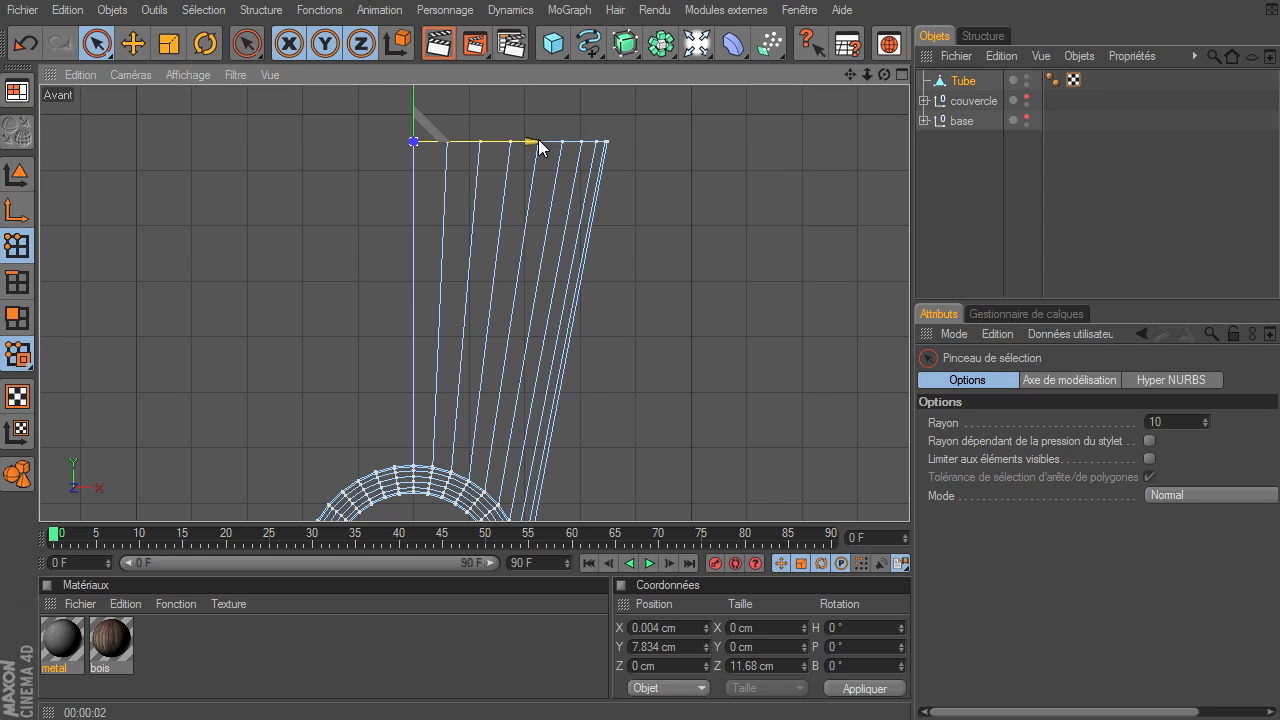
click(455, 125)
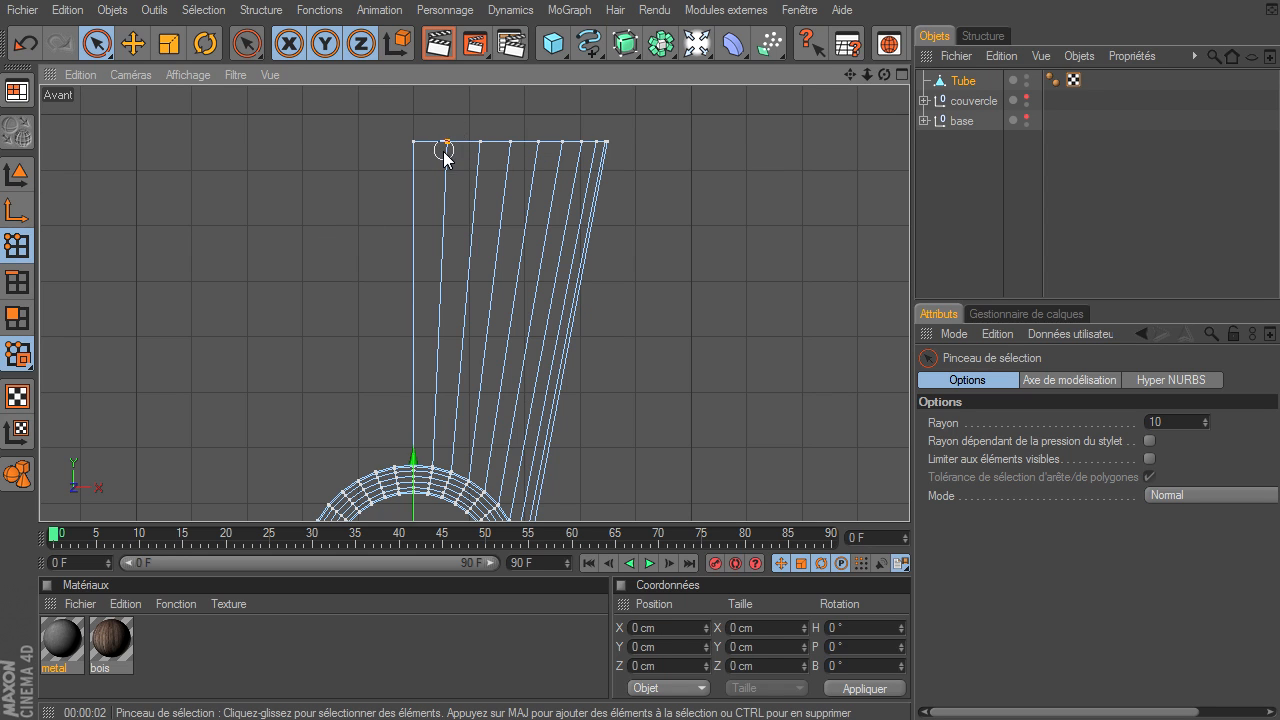
click(445, 150)
drag(910, 503, 910, 503)
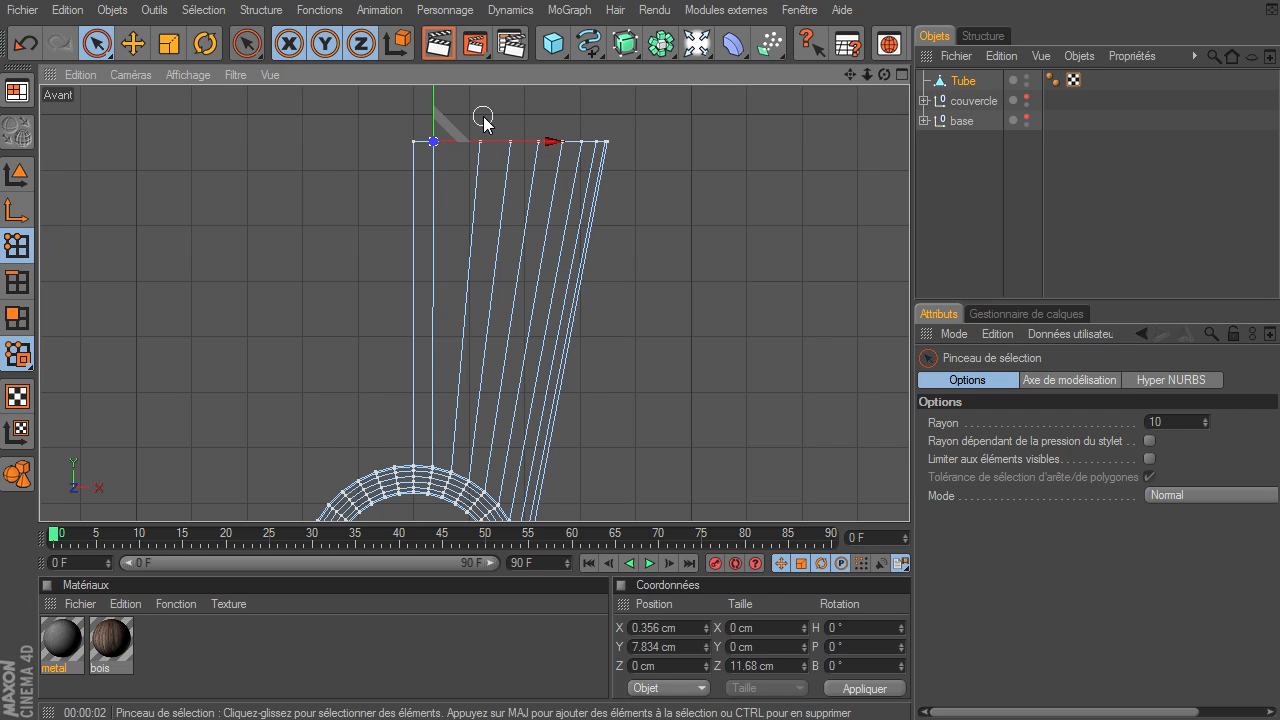
- Move the third, fourth and fifth top points inward above their tube vertices, placing the fifth at about X 1.3 cm
mouse_move(480, 141)
mouse_down()
mouse_move(525, 141)
mouse_move(910, 503)
mouse_move(514, 141)
mouse_move(474, 141)
mouse_up()
click(524, 106)
click(506, 141)
key(ctrl+z)
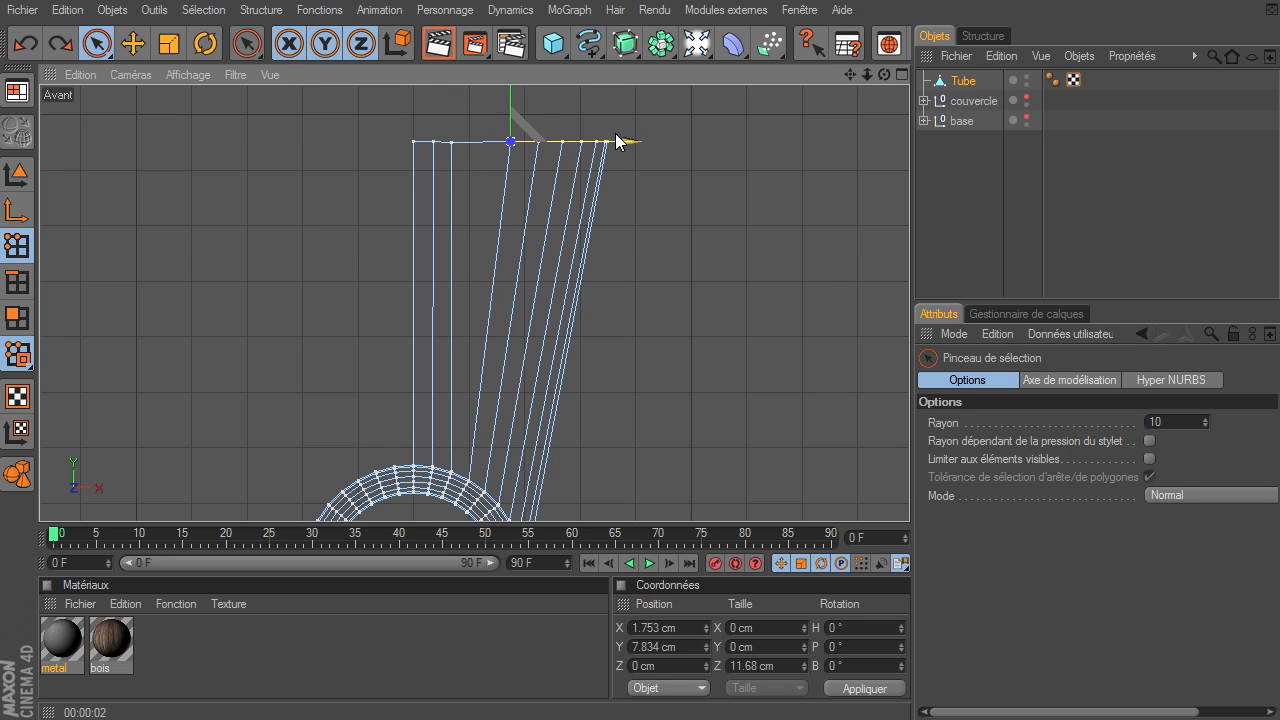
drag(632, 139, 537, 150)
click(519, 120)
click(537, 141)
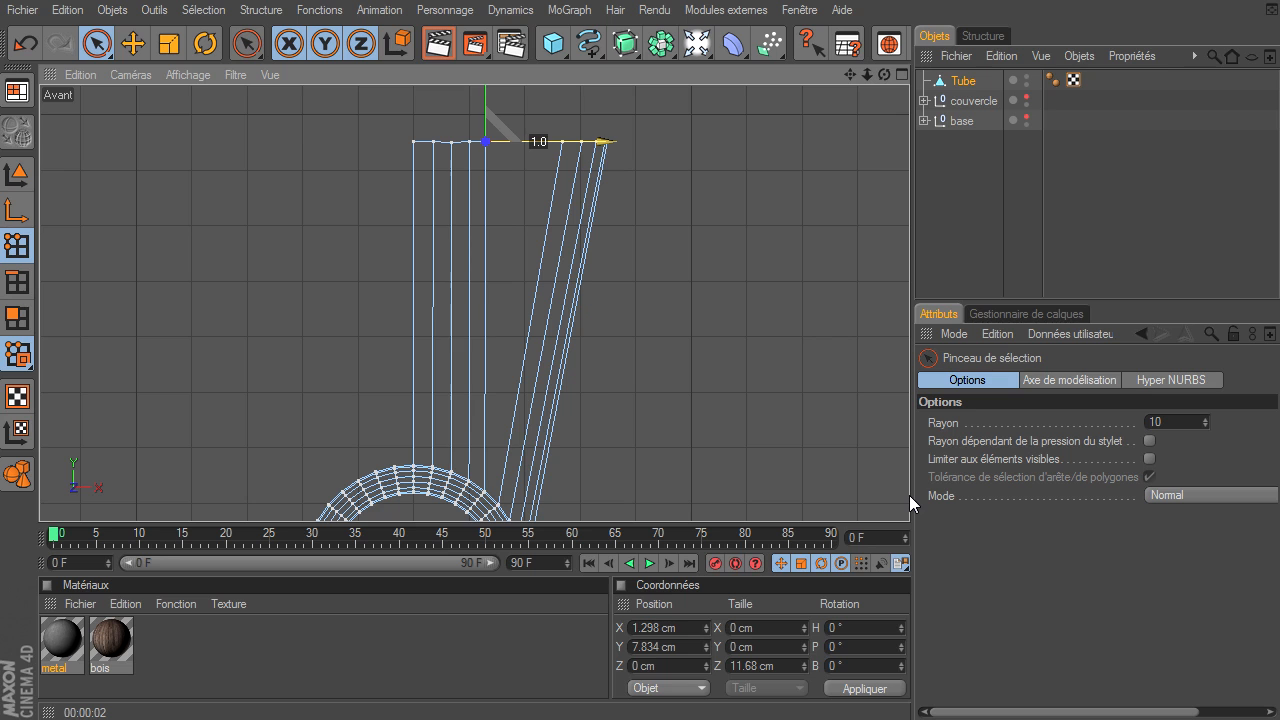
- Move the sixth, seventh and eighth top points inward, placing the sixth at about X 1.6 cm and the eighth at 2.05 cm
click(565, 112)
click(564, 145)
drag(566, 150, 505, 150)
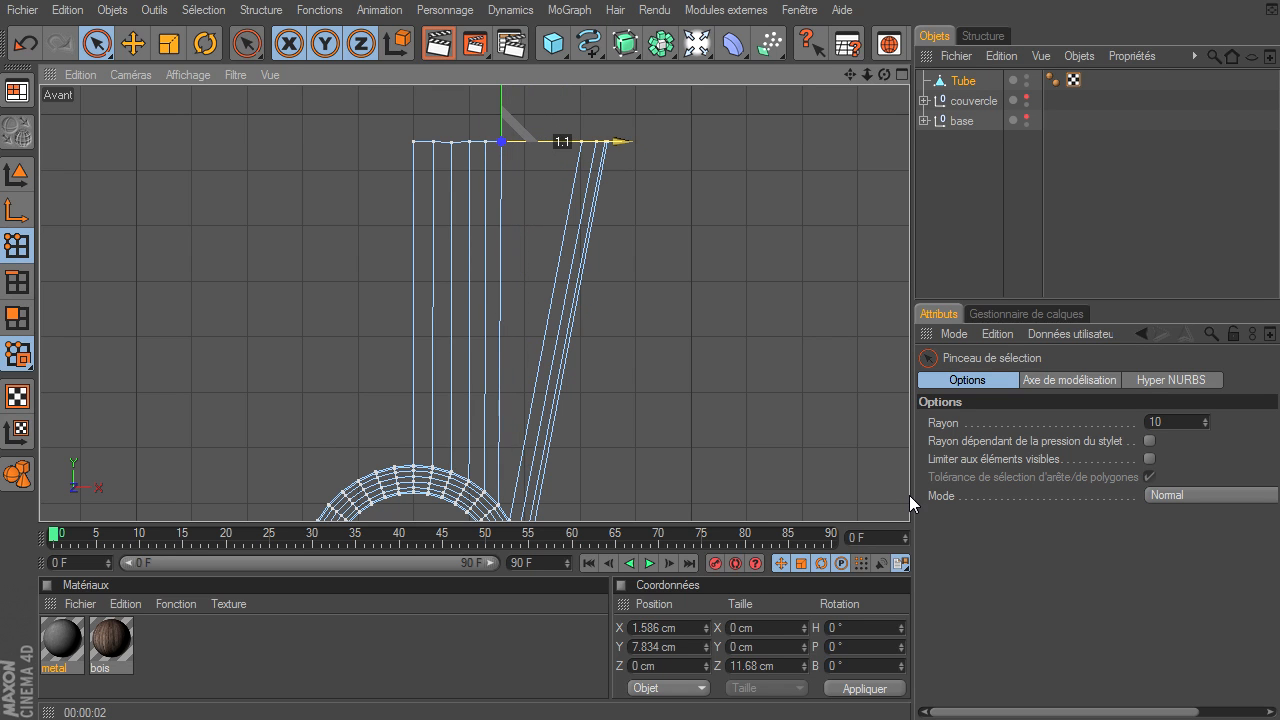
click(581, 141)
drag(600, 141, 531, 141)
click(594, 125)
click(597, 142)
drag(597, 145, 523, 145)
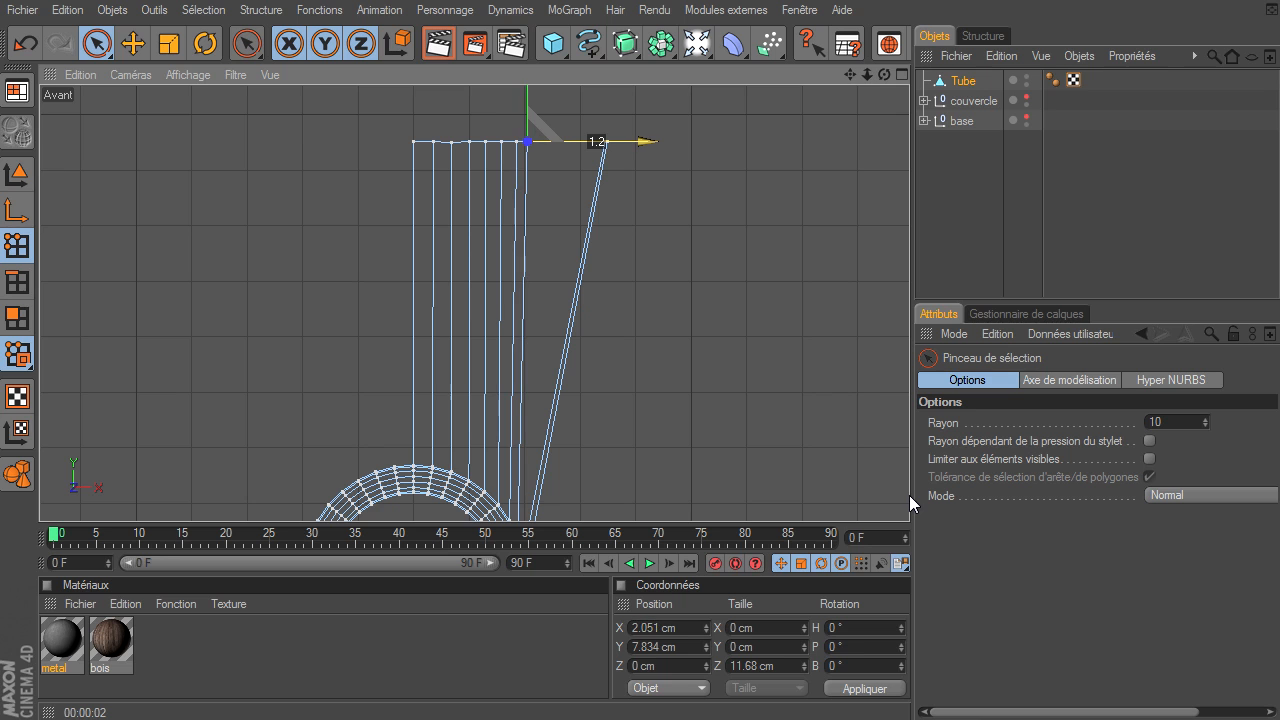
- Move the last two top points together to about X 2.1 cm, beside the eighth point
click(633, 108)
click(605, 141)
drag(848, 76, 909, 495)
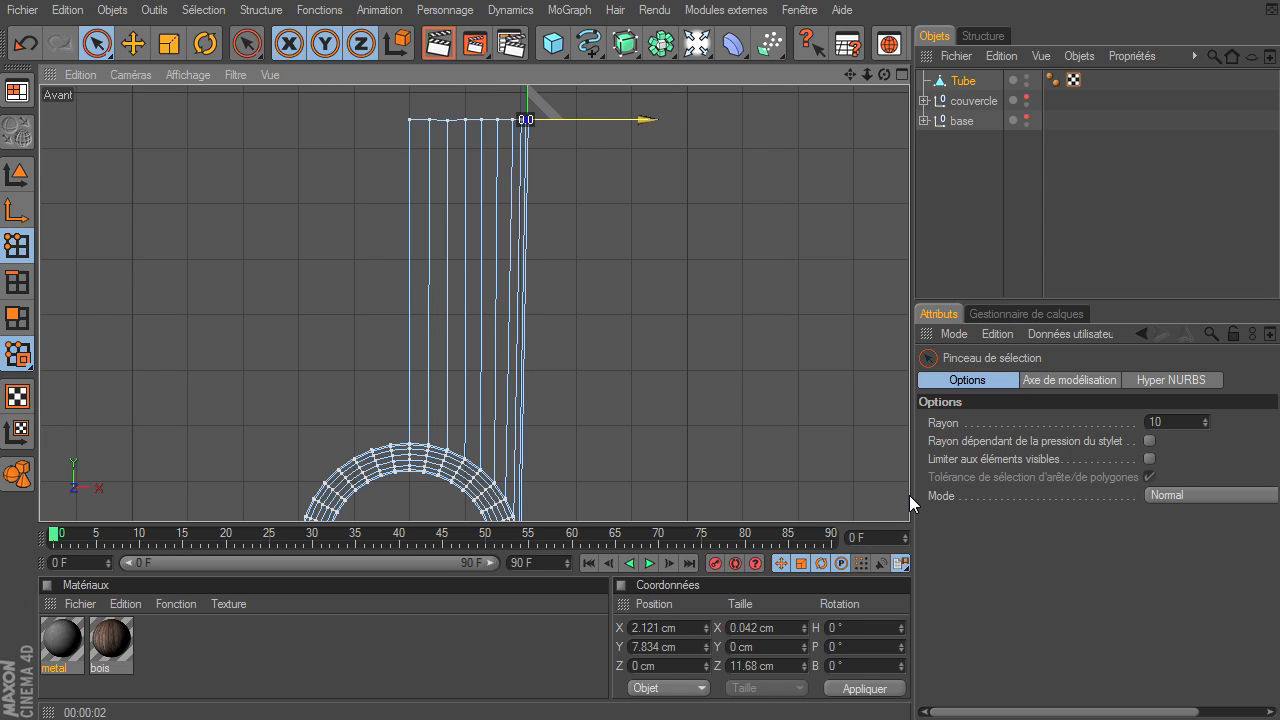
- Shift the sixth and seventh top points slightly inward and level all the plate's top points with a centred common Y value
click(536, 134)
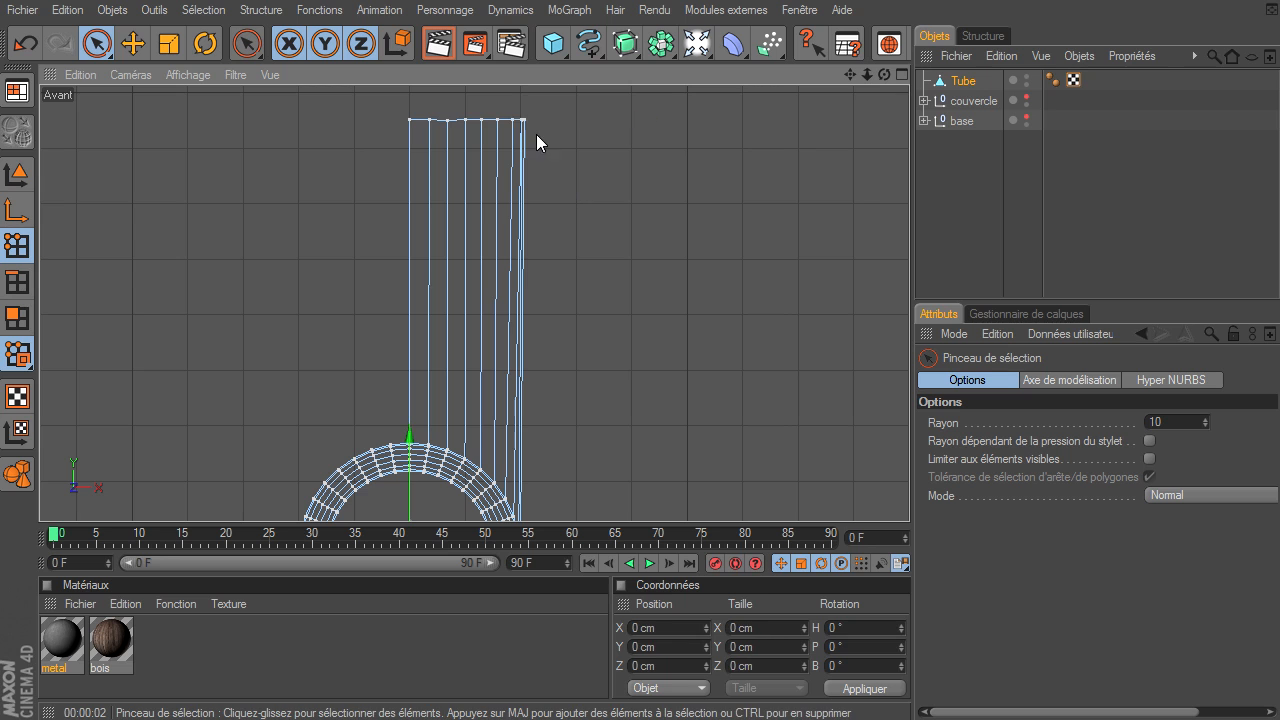
click(500, 116)
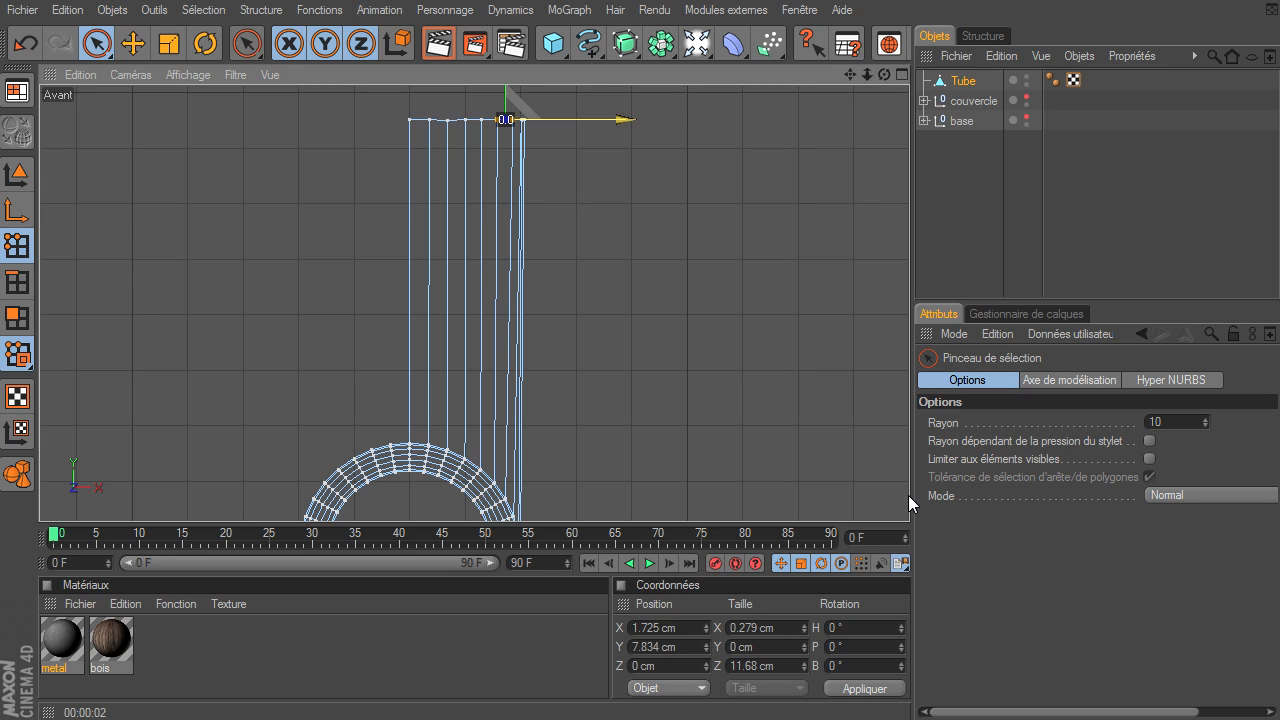
drag(409, 120, 551, 118)
click(260, 10)
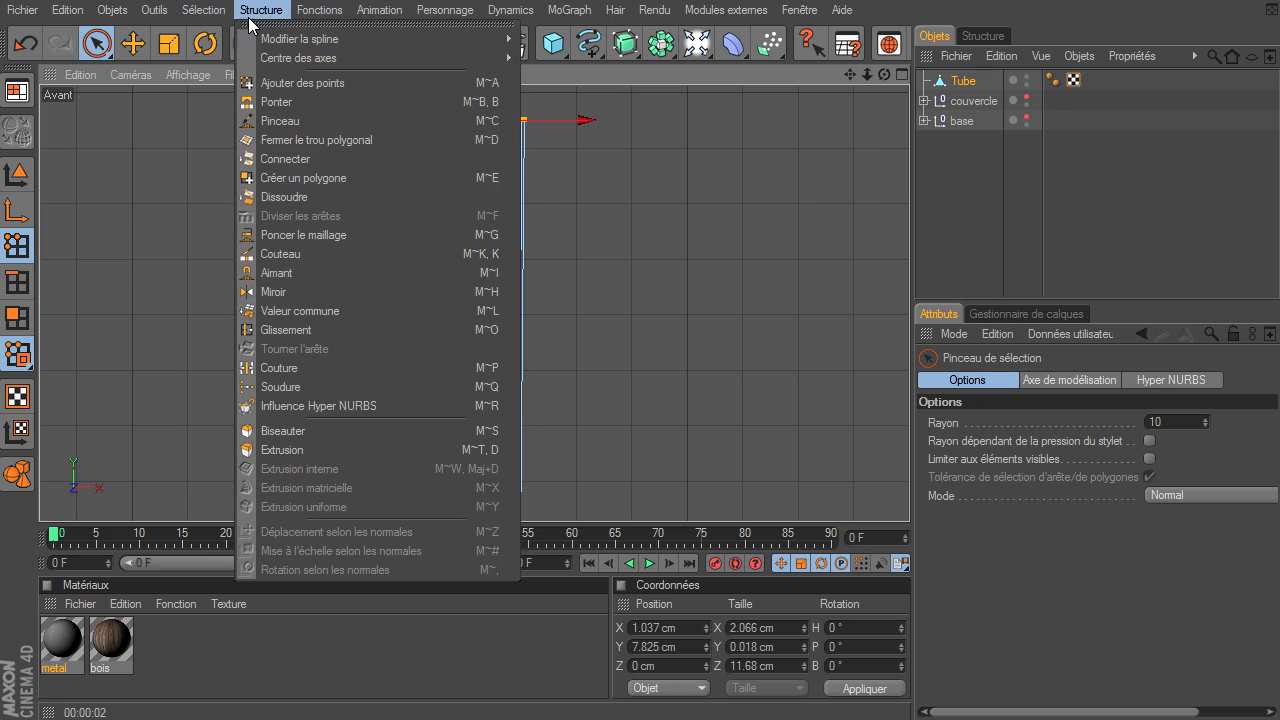
click(280, 311)
click(1004, 596)
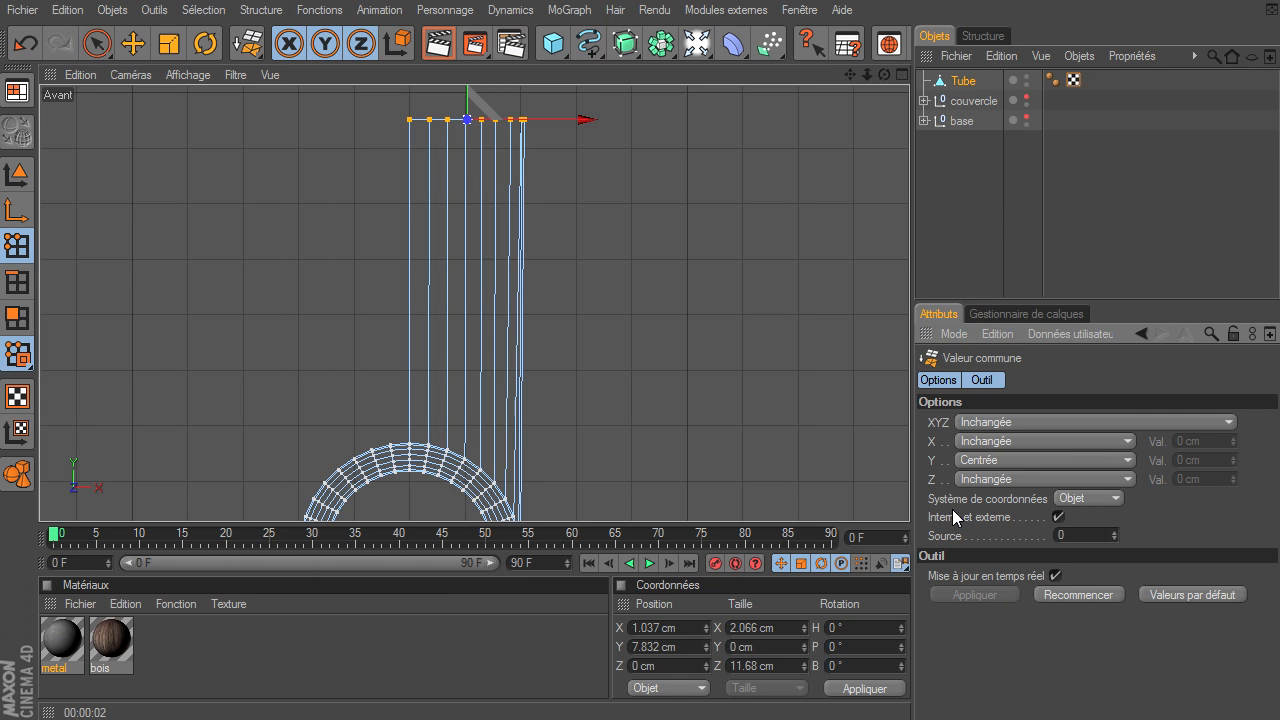
click(100, 50)
click(163, 186)
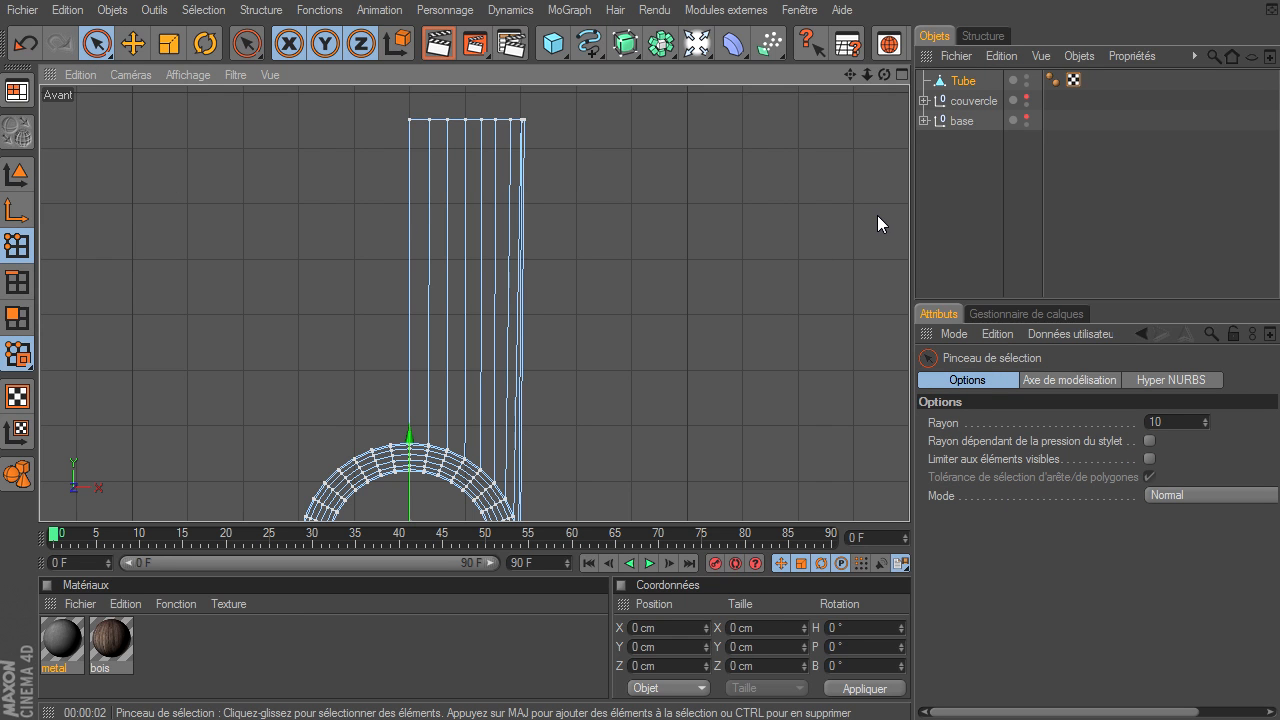
- Switch to model mode in the full perspective view and deselect the tube to show the whole hinge piece
click(900, 76)
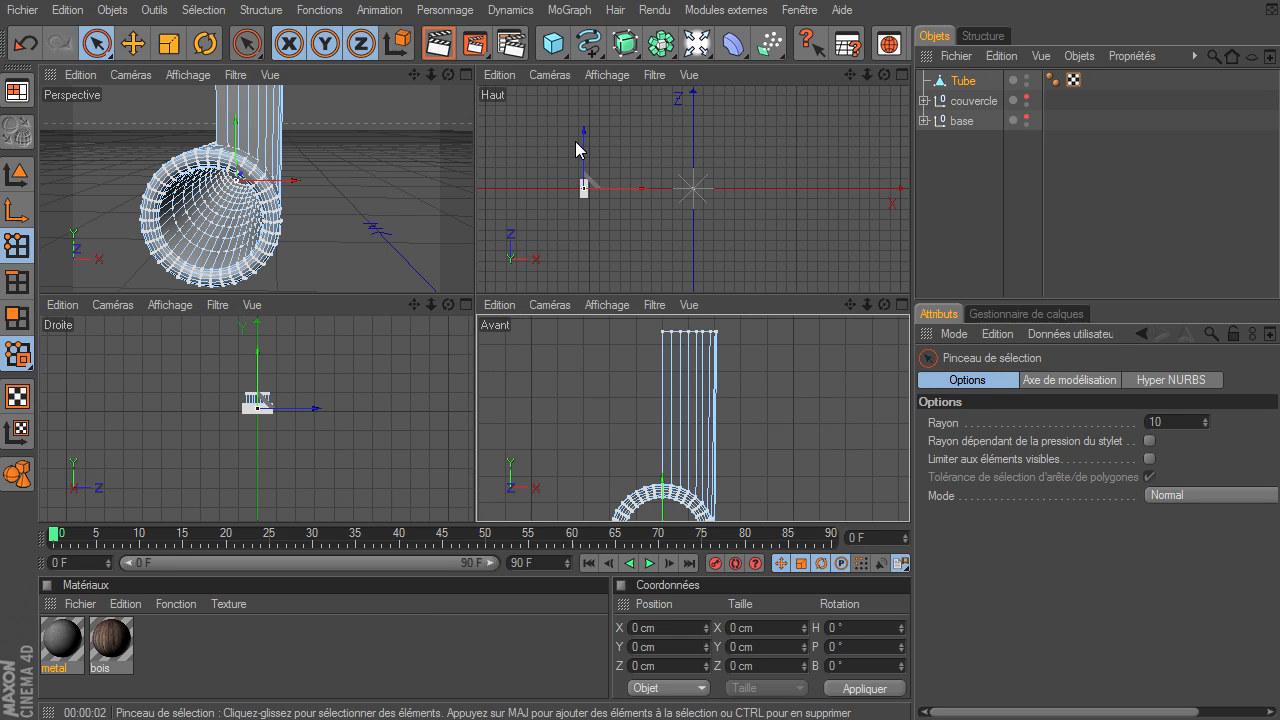
click(467, 75)
drag(867, 75, 909, 495)
drag(885, 77, 909, 495)
click(17, 173)
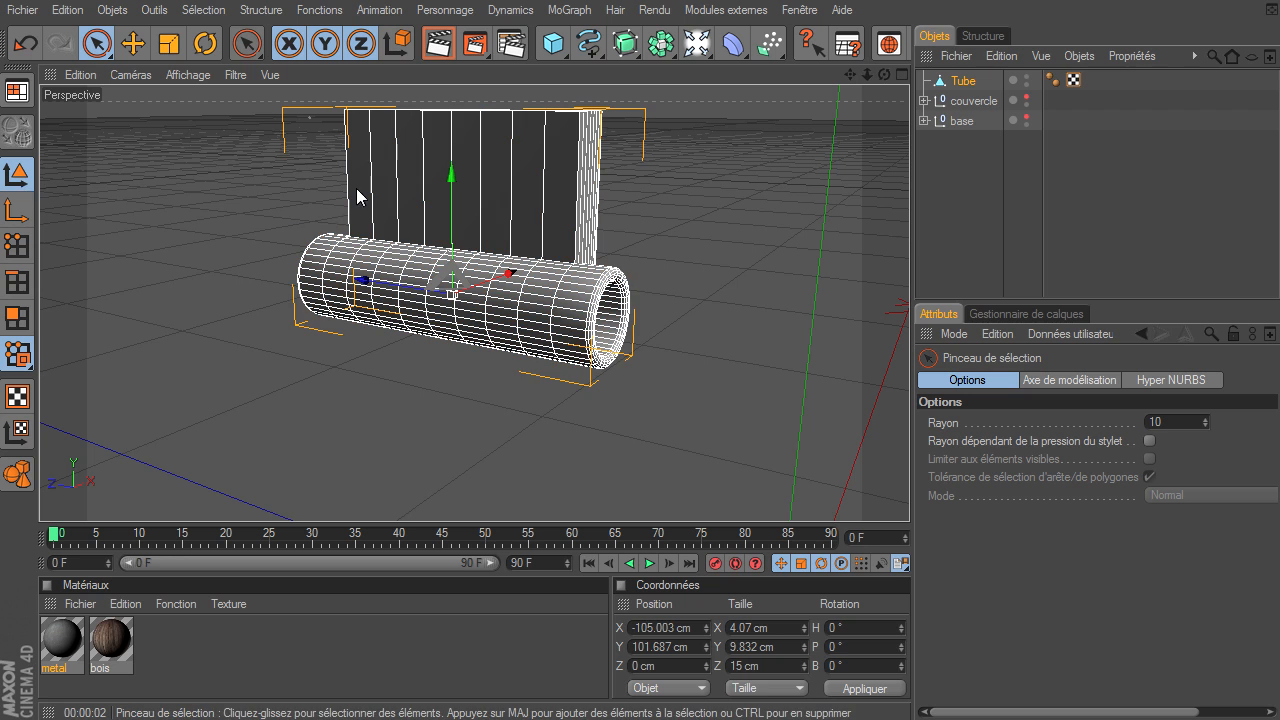
click(946, 218)
mouse_move(851, 74)
mouse_down()
mouse_move(909, 495)
mouse_move(866, 78)
mouse_up()
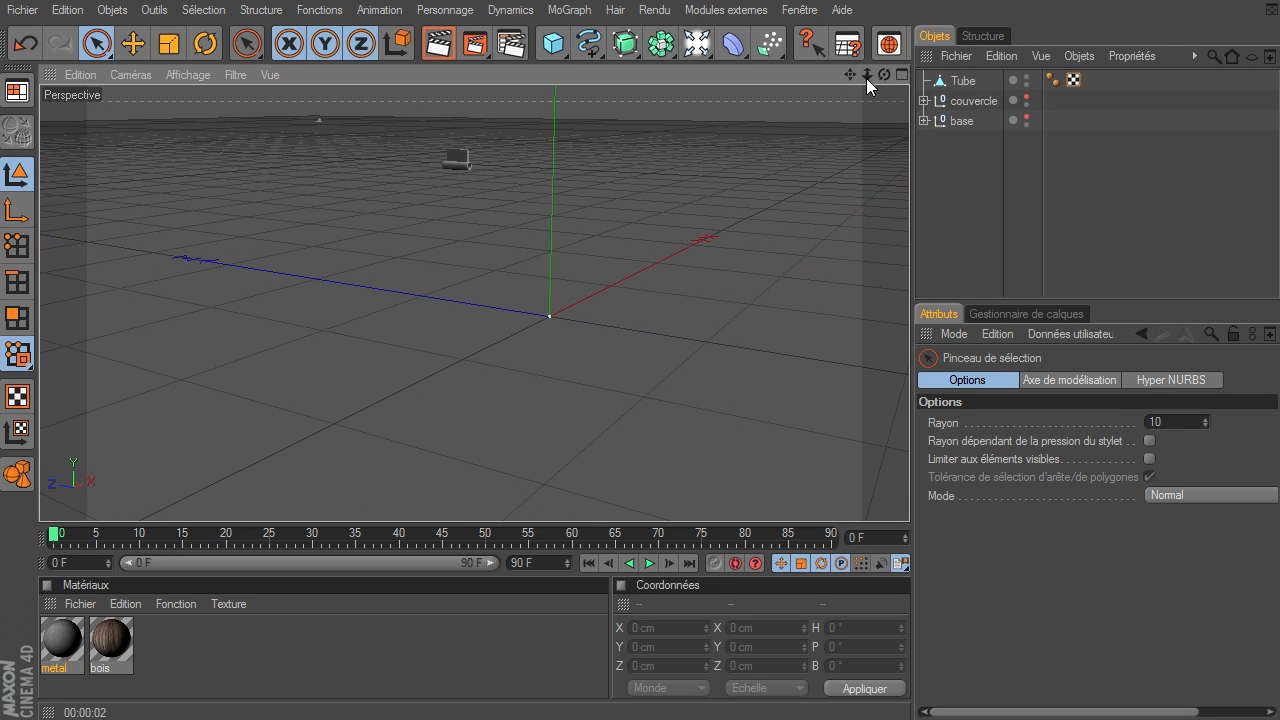
- Rename the Tube object "charniere"
click(962, 81)
key(o)
double_click(962, 81)
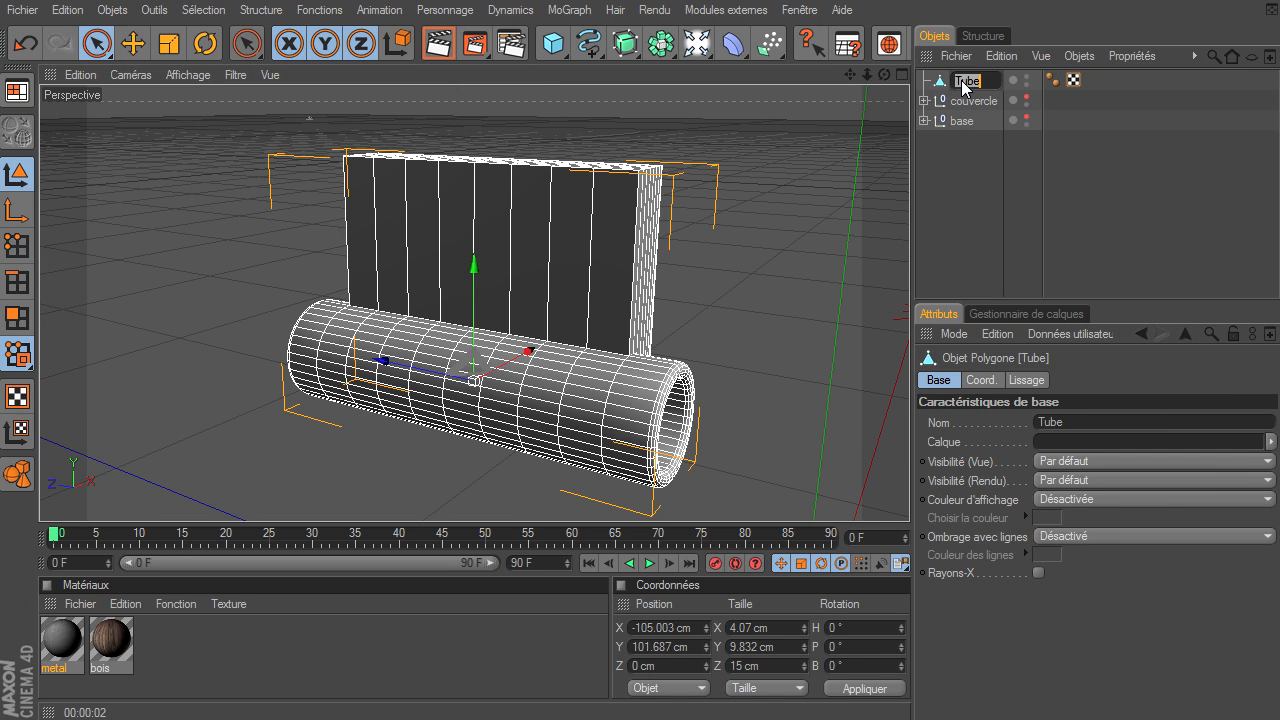
text(chamiere*)
key(Return)
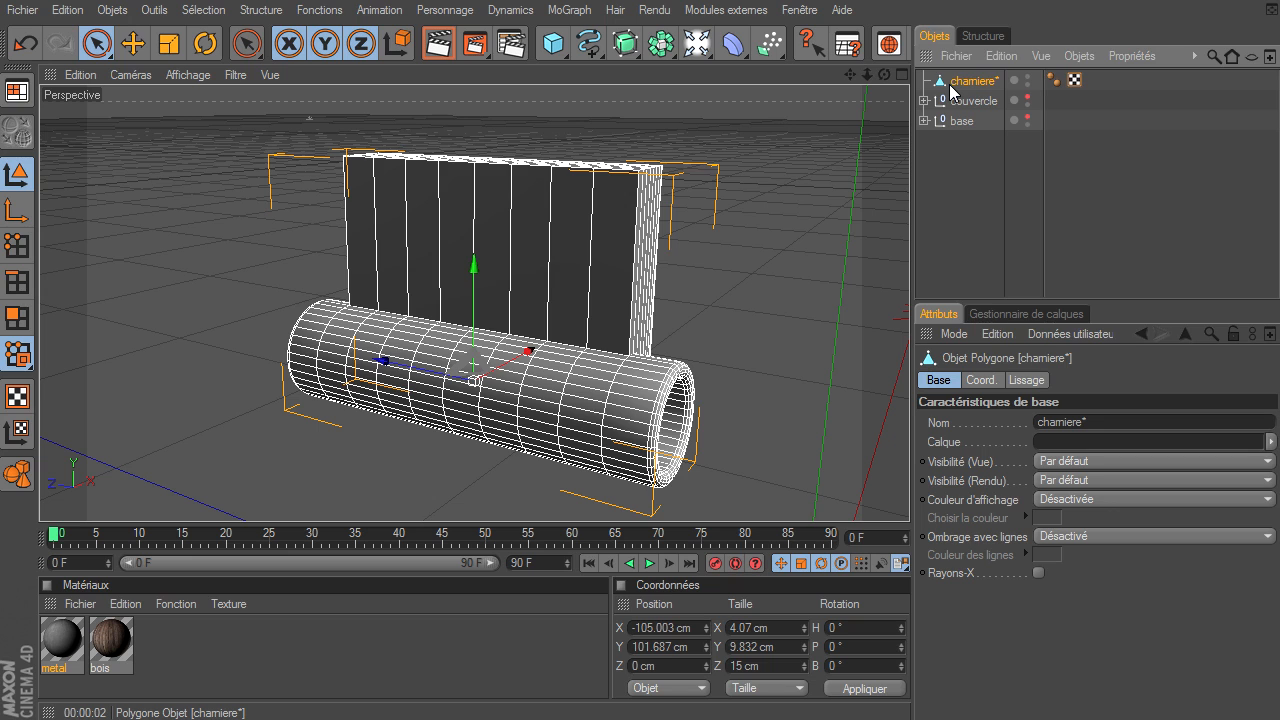
double_click(960, 84)
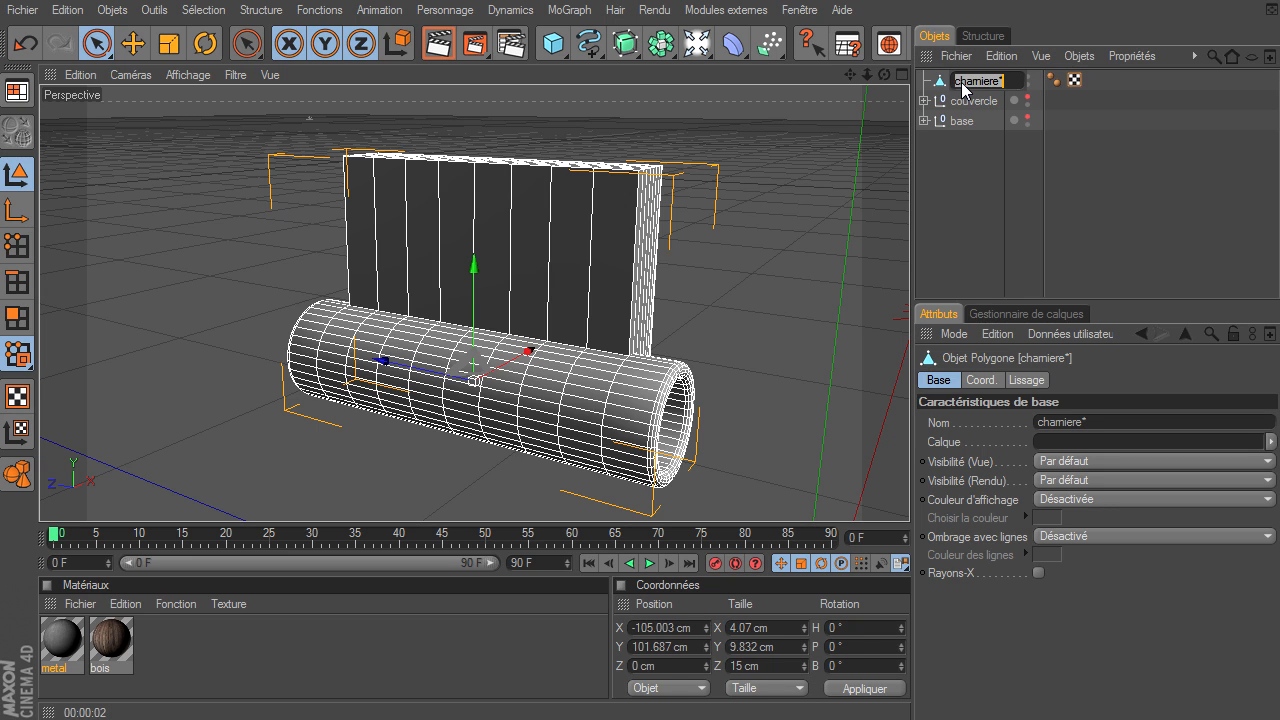
key(Return)
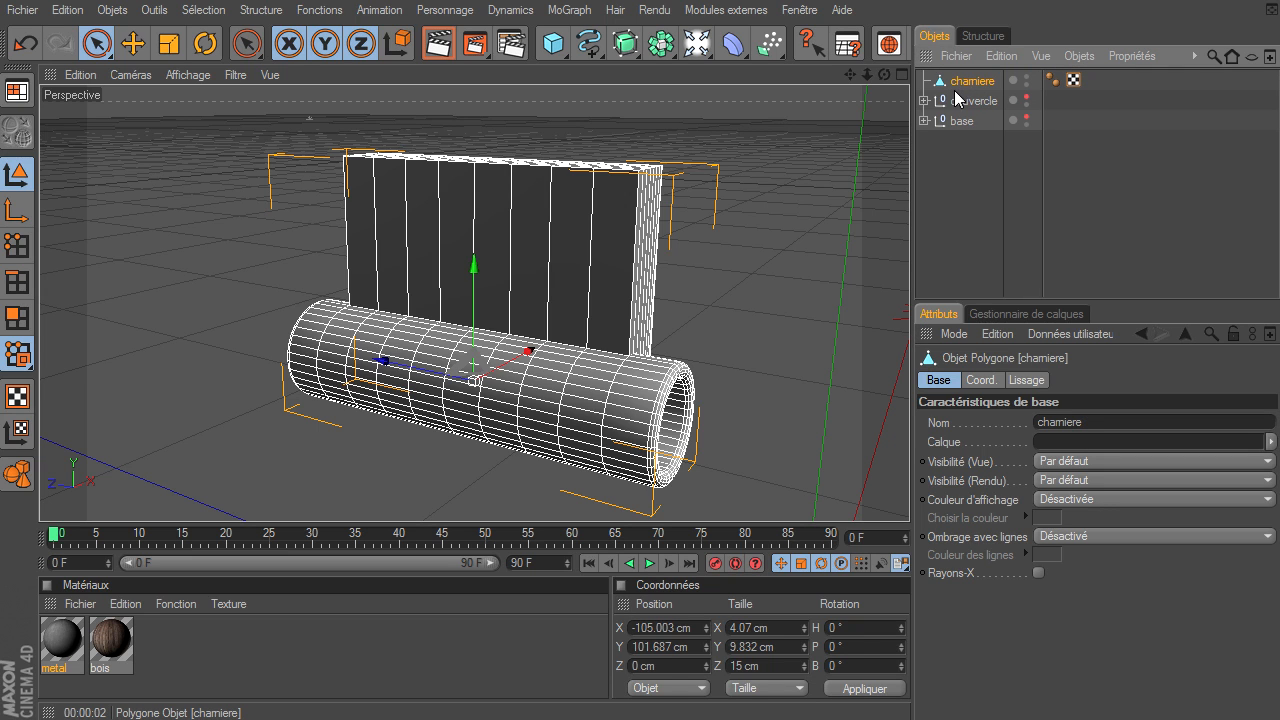
click(950, 204)
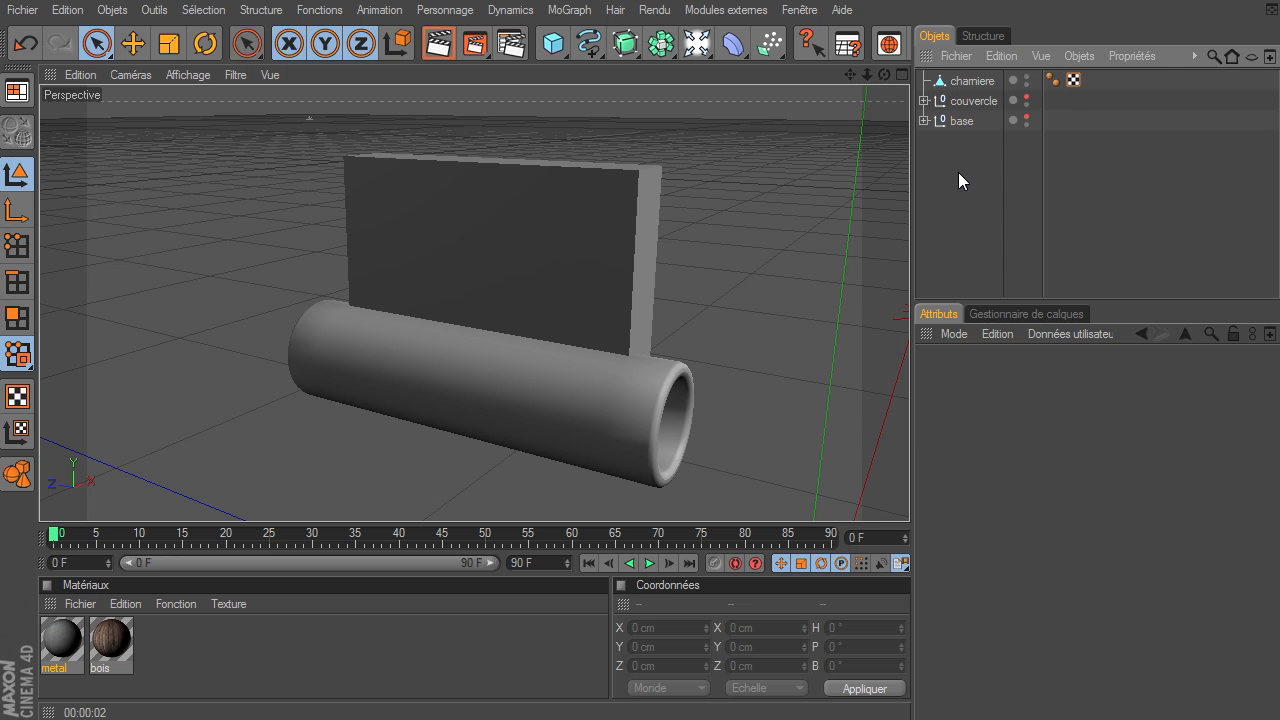
- Duplicate the charniere object and rotate the copy to a pitch of 180° so its plate points downward
click(971, 81)
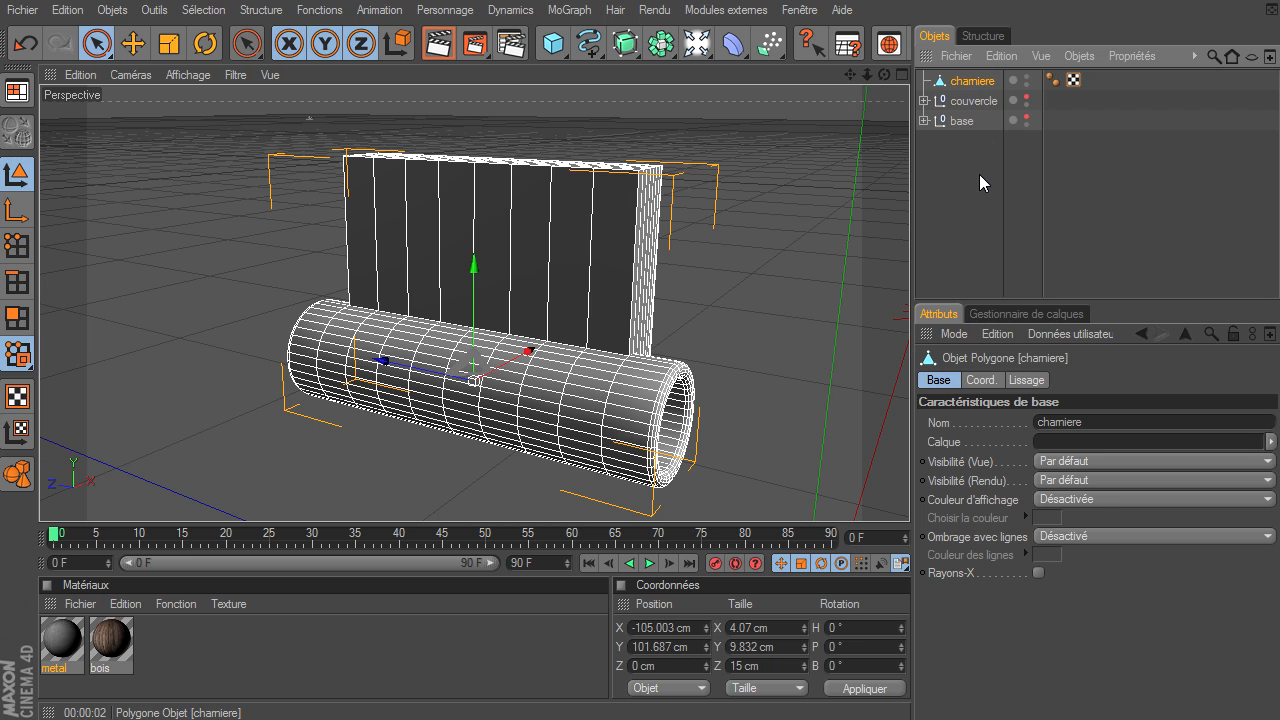
key(ctrl+v)
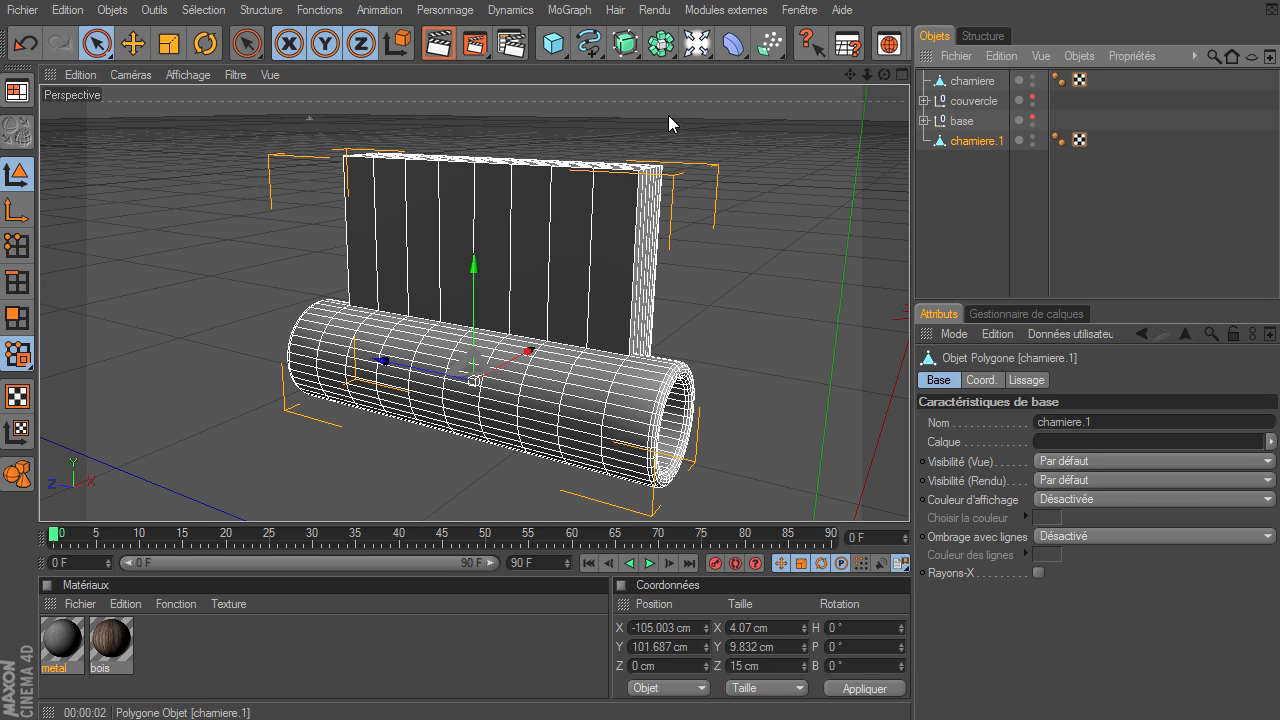
click(205, 43)
drag(507, 320, 414, 509)
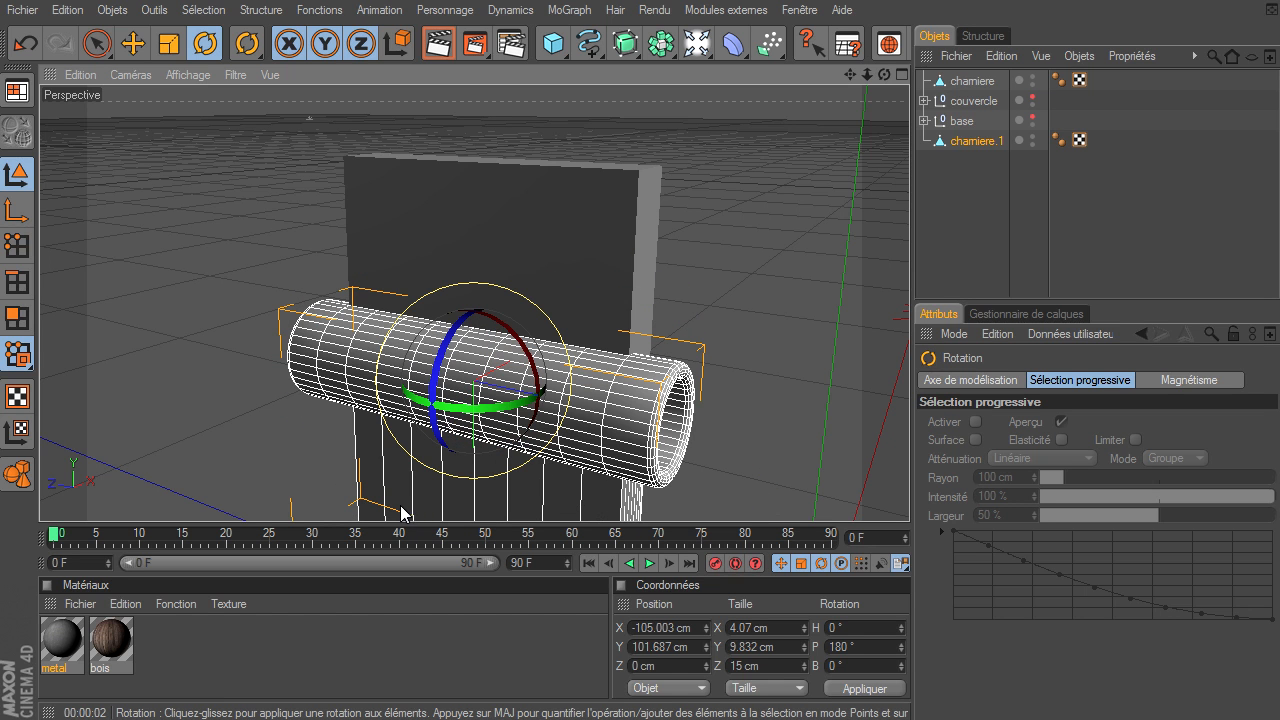
- Move the flipped hinge copy along Z to about -15.1 cm, end to end with the original tube
click(132, 43)
drag(867, 75, 880, 100)
drag(588, 362, 909, 495)
drag(884, 75, 909, 495)
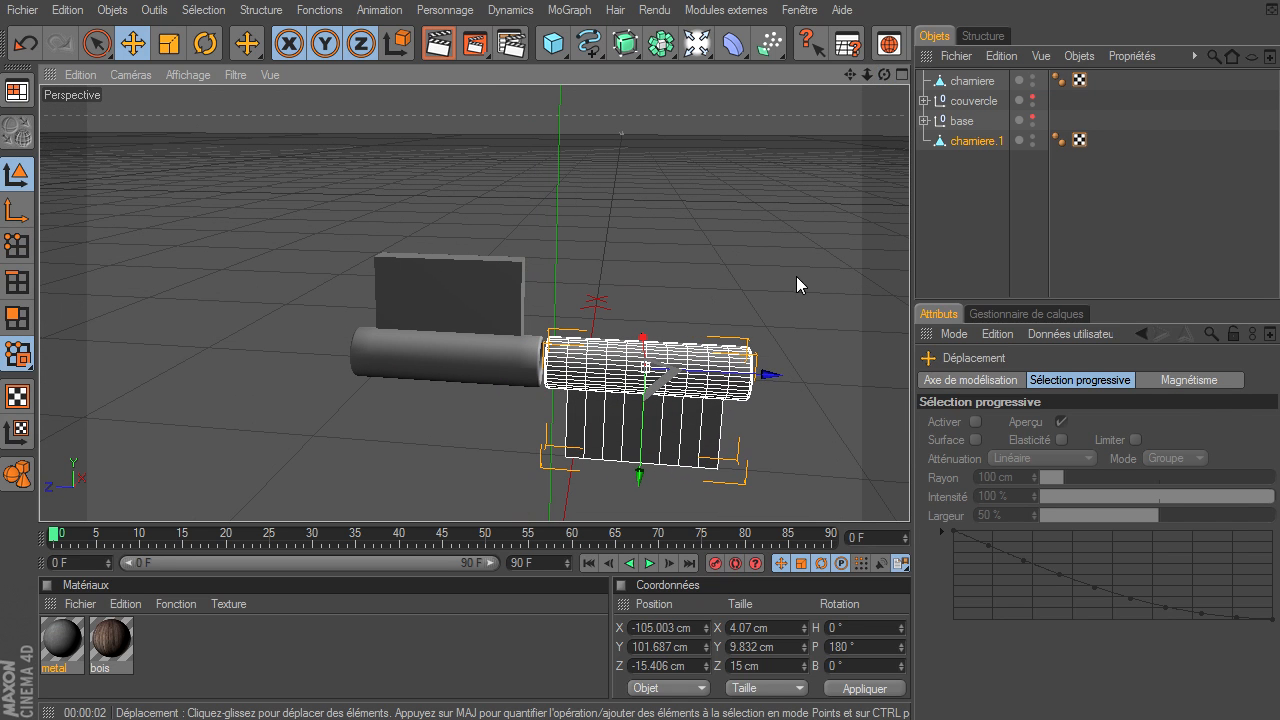
drag(768, 377, 909, 495)
drag(869, 75, 909, 495)
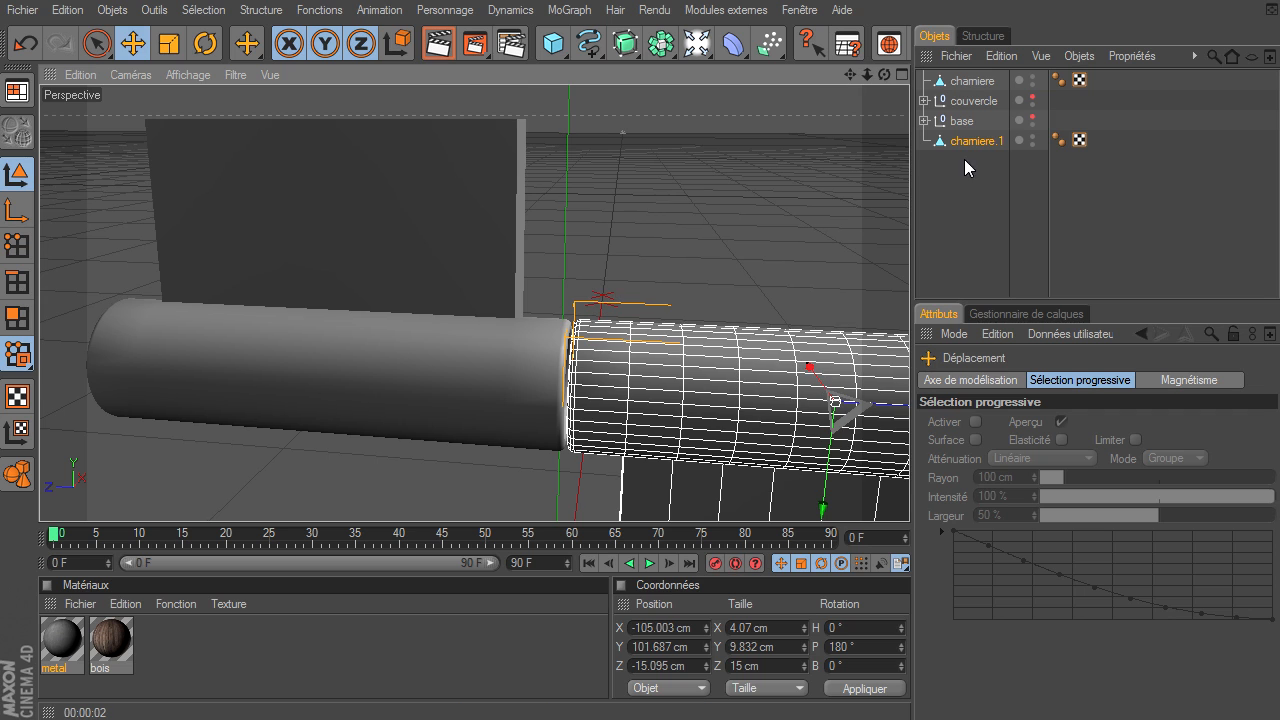
- Duplicate the flipped hinge copy and set the new copy's Z position to 15.095 cm, on the original's other side
ctrl+drag(992, 141, 978, 188)
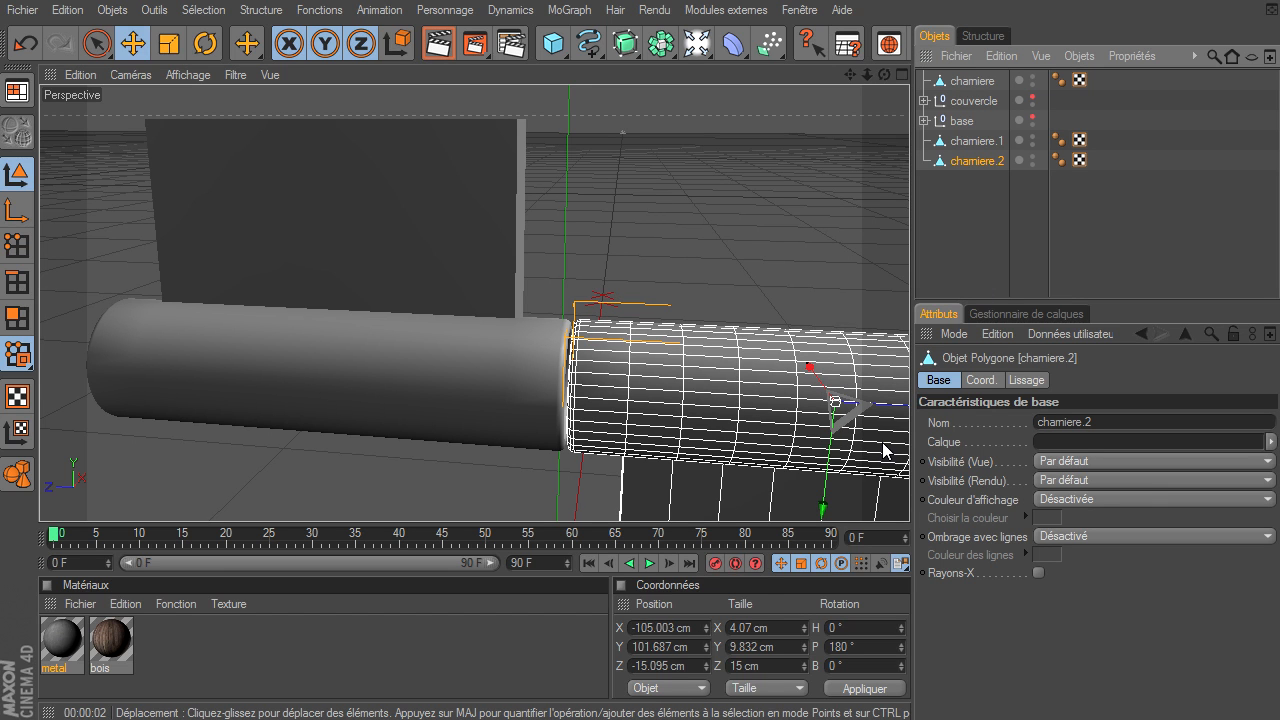
click(691, 665)
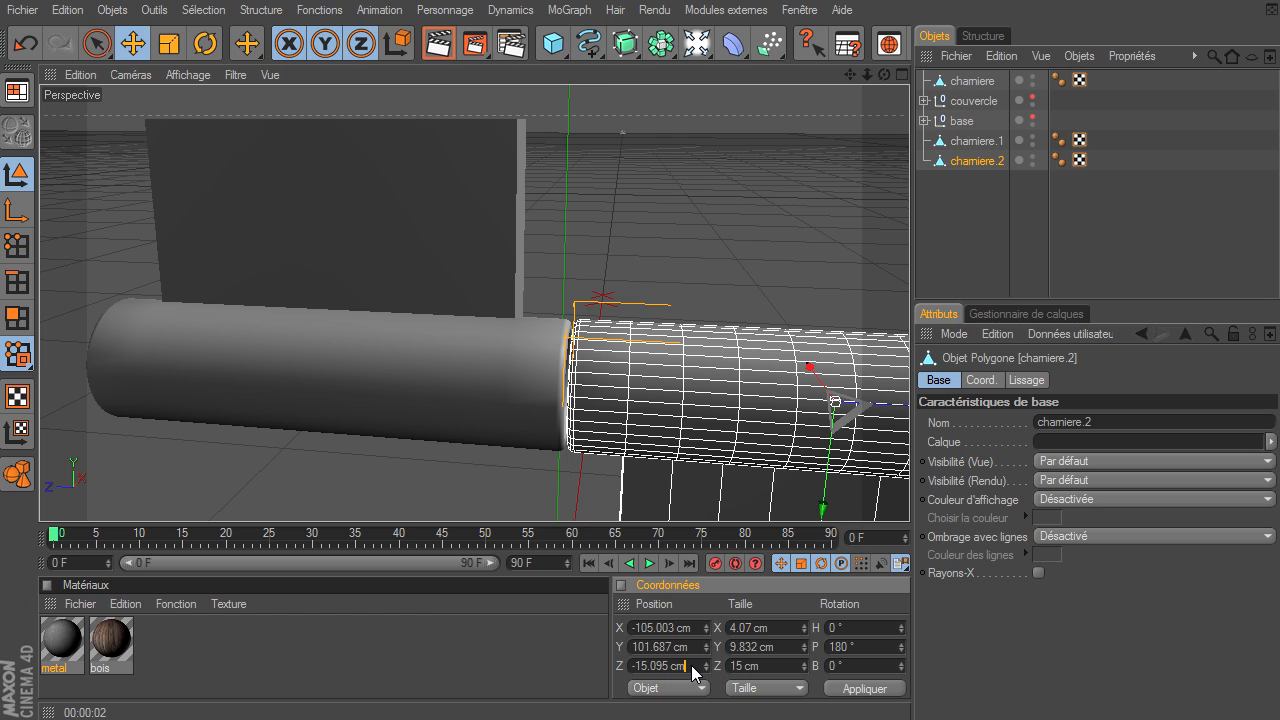
key(Home)
key(Delete)
key(Return)
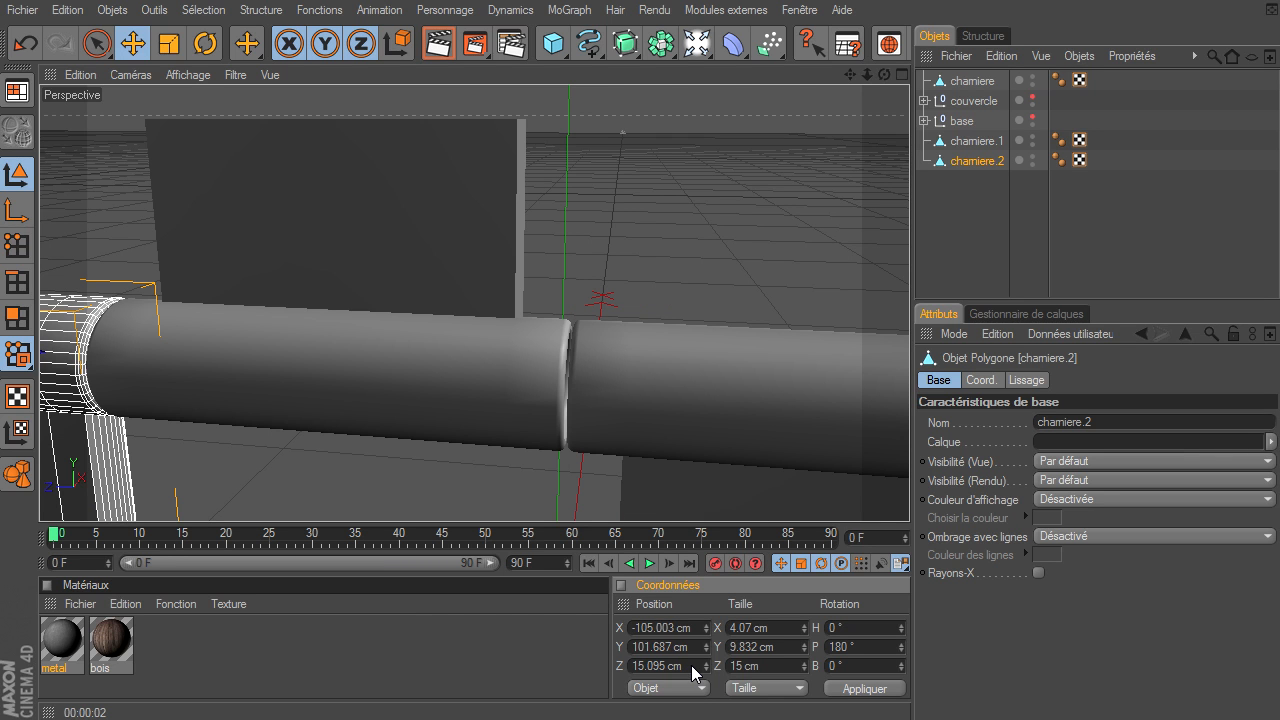
click(925, 181)
- Place the original hinge after its copies in the object hierarchy and group charniere.1 and charniere.2
drag(866, 74, 909, 495)
drag(884, 74, 909, 495)
drag(985, 82, 974, 204)
click(976, 125)
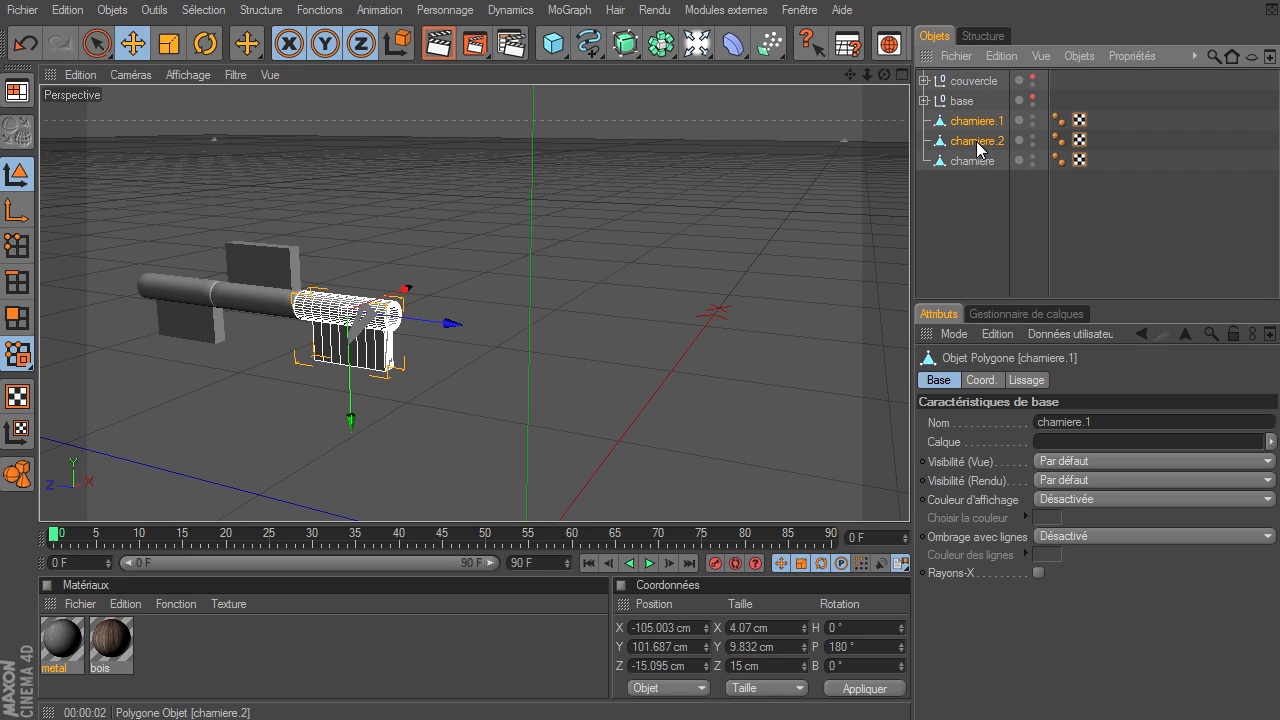
ctrl+click(976, 141)
key(alt+g)
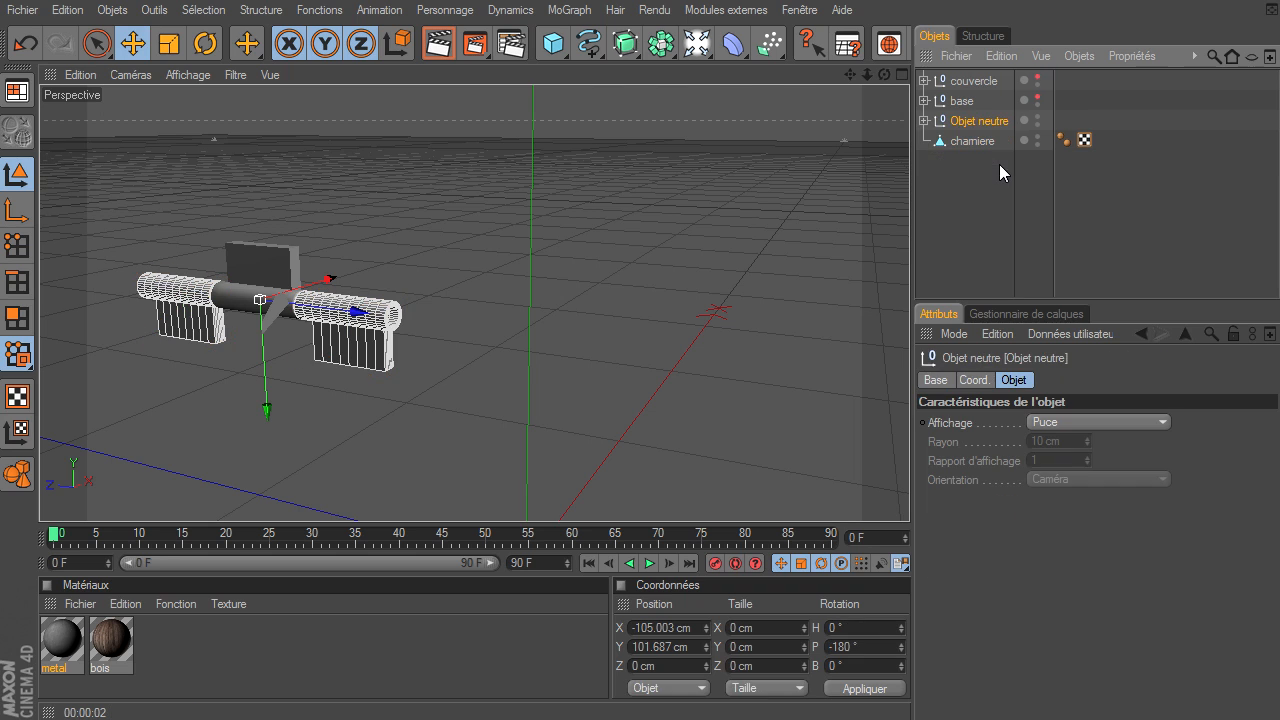
- Name the group of two hinge copies "charniere base" and rename the single upright hinge "charniere couvercle"
double_click(975, 121)
text(chamiere base)
key(Return)
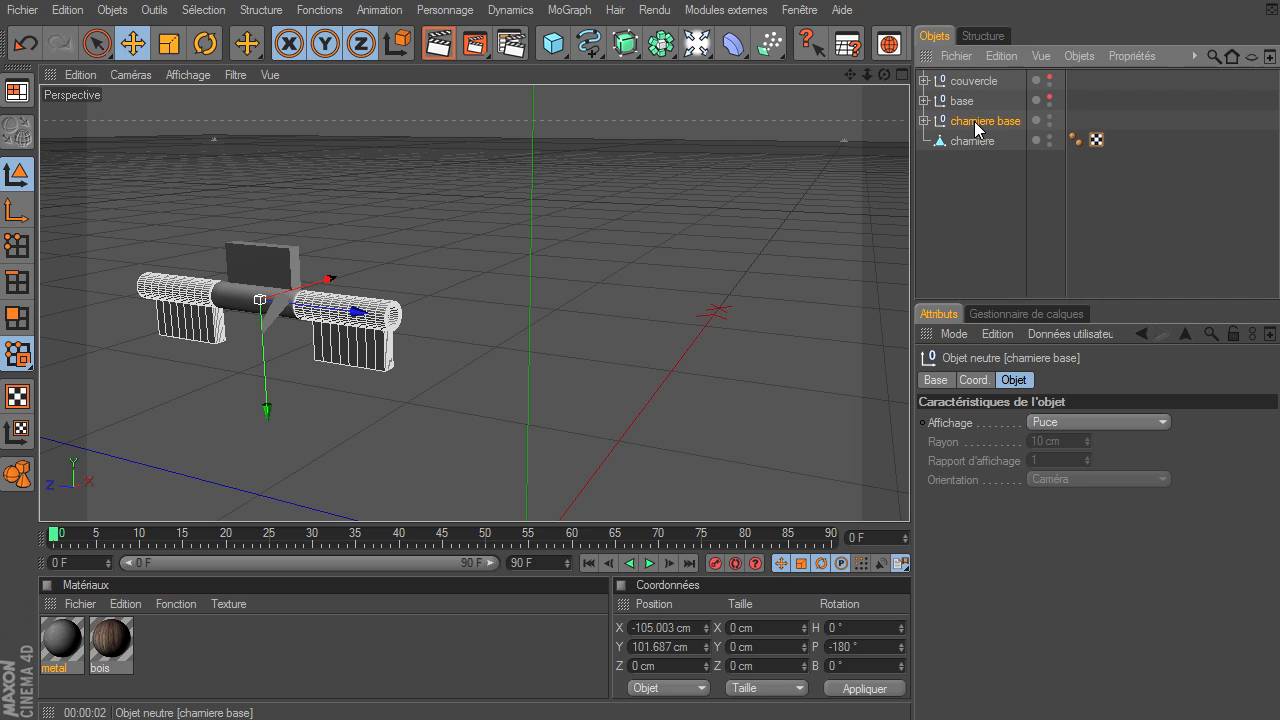
double_click(971, 146)
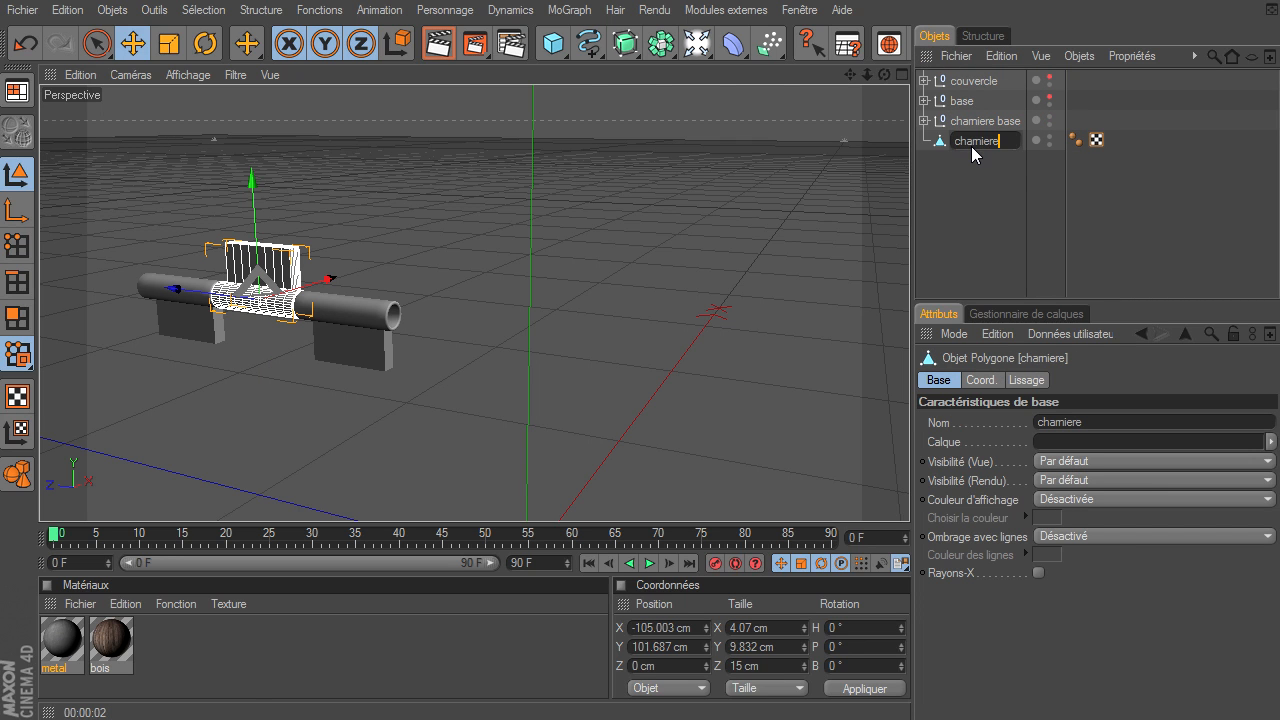
text(couvercl)
key(Return)
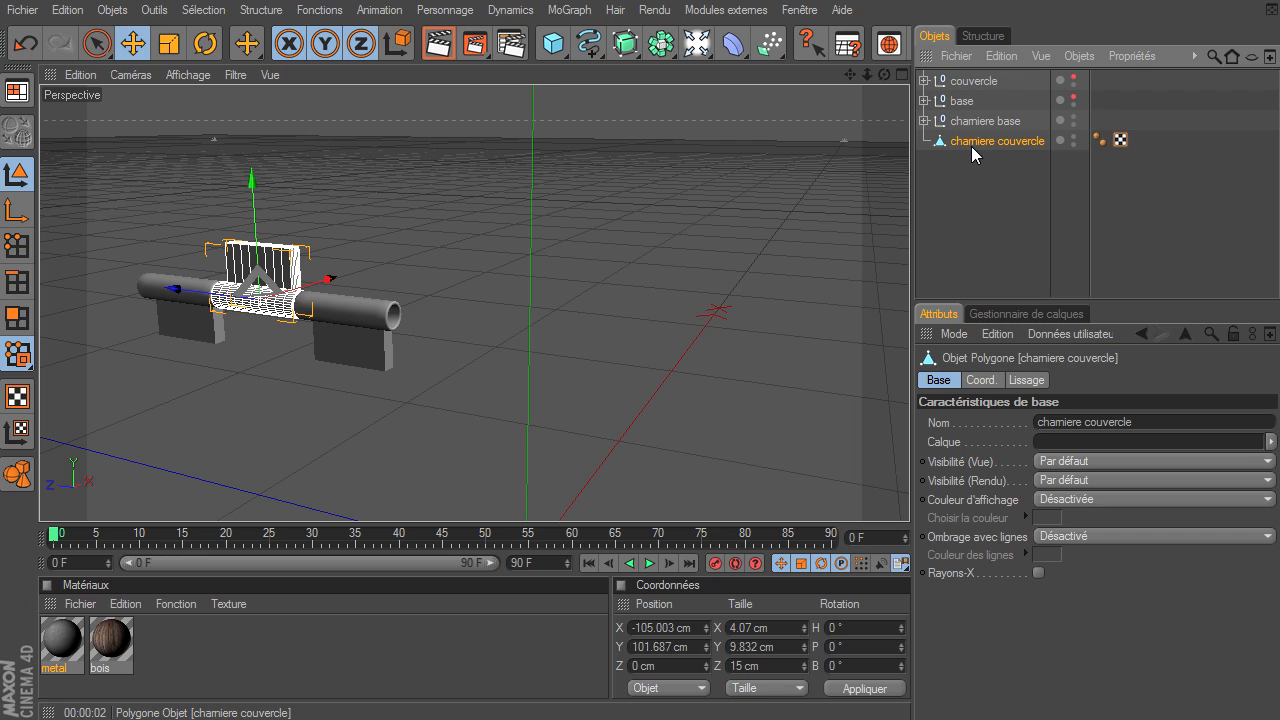
click(987, 195)
- Add a cylinder primitive and set its orientation to +Z, parallel to the hinge tubes
drag(849, 76, 370, 321)
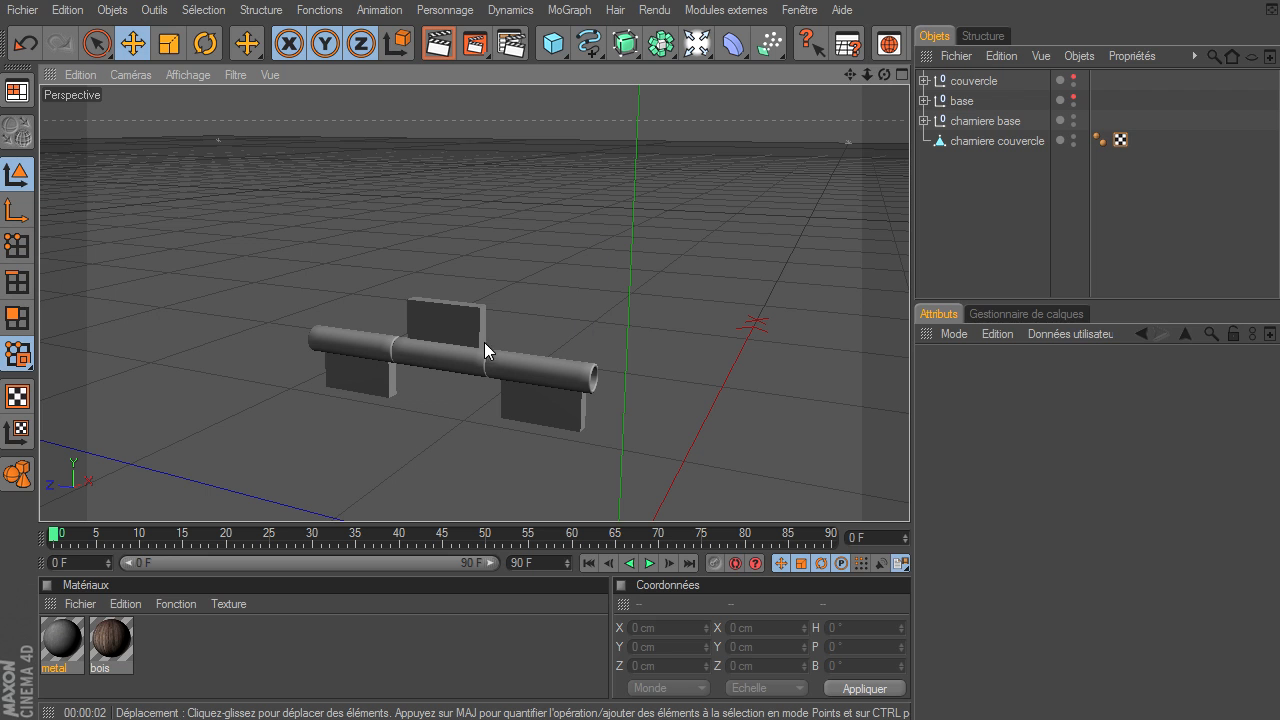
click(557, 58)
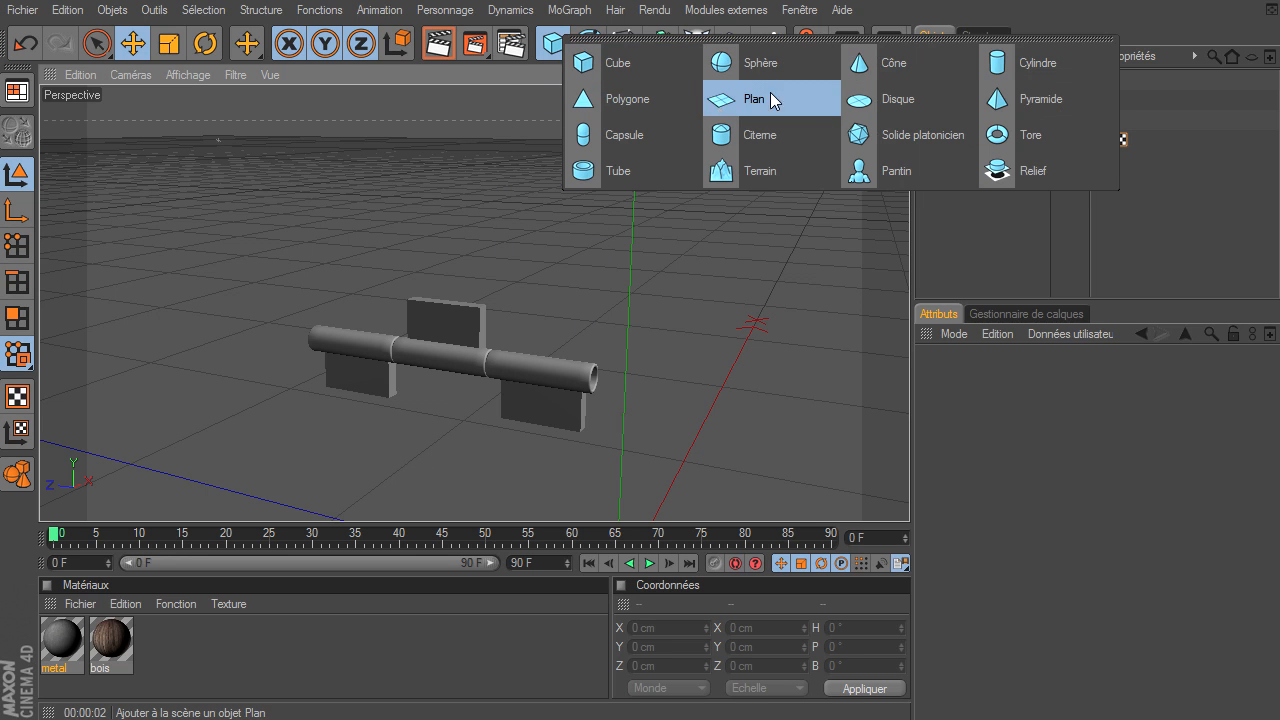
click(1030, 63)
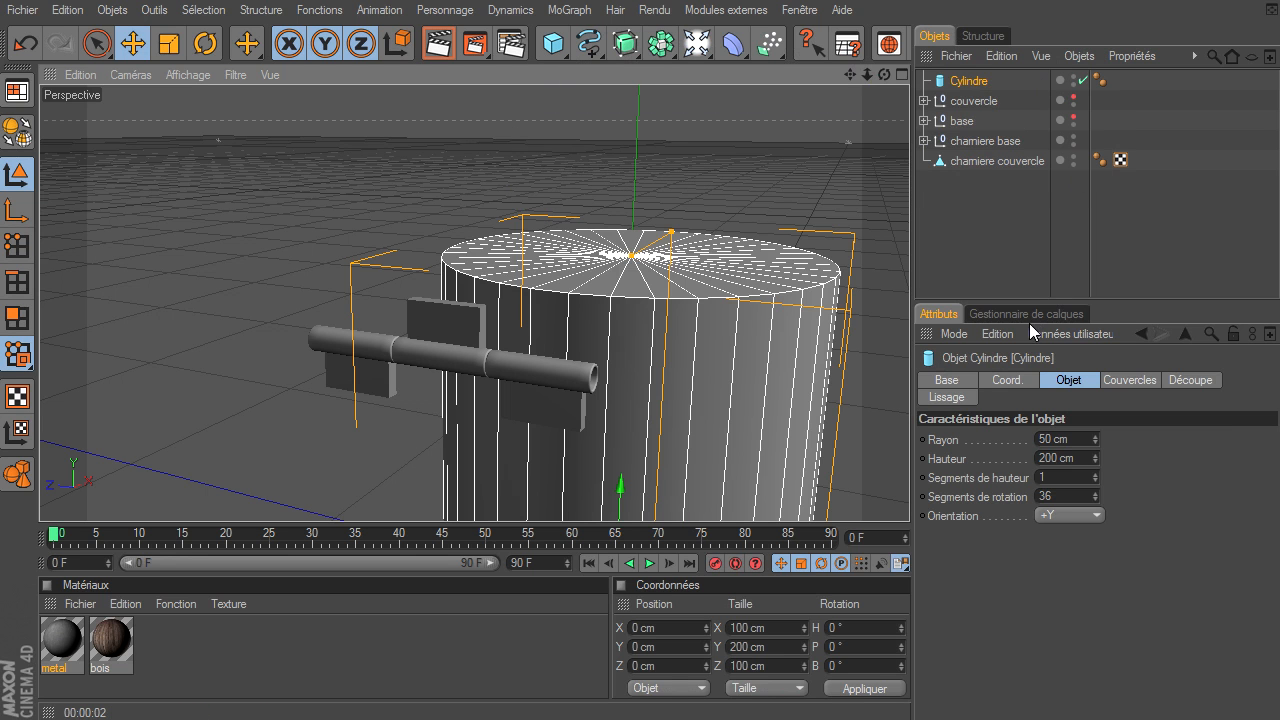
click(1054, 514)
click(1077, 616)
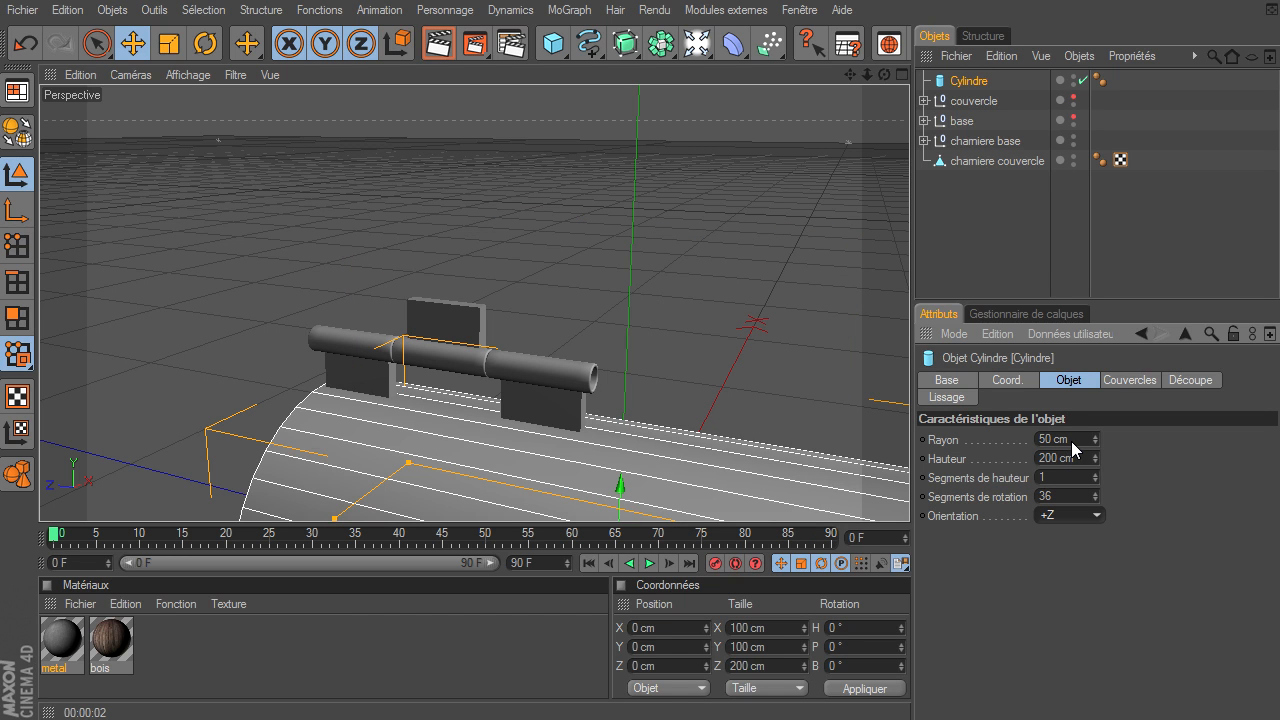
- Move the cylinder onto the hinge tubes, at about X -104.3 cm and Y 103 cm
drag(620, 487, 660, 491)
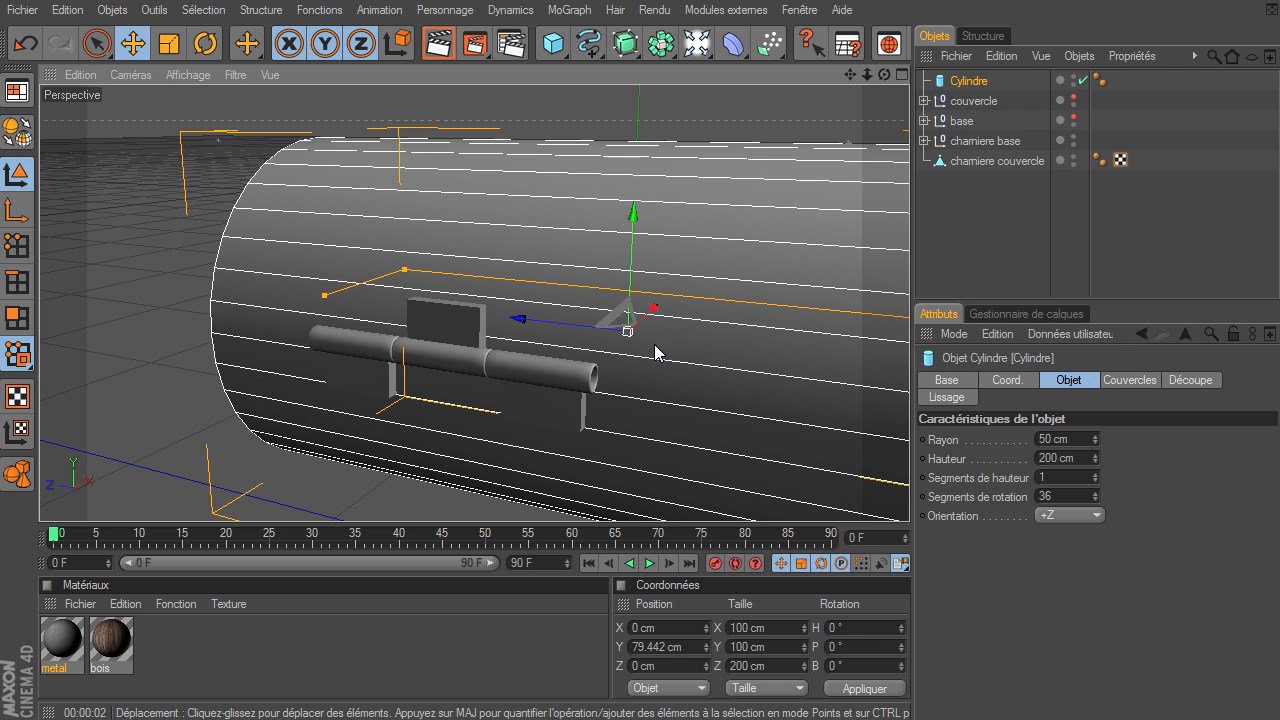
drag(657, 316, 909, 495)
click(901, 74)
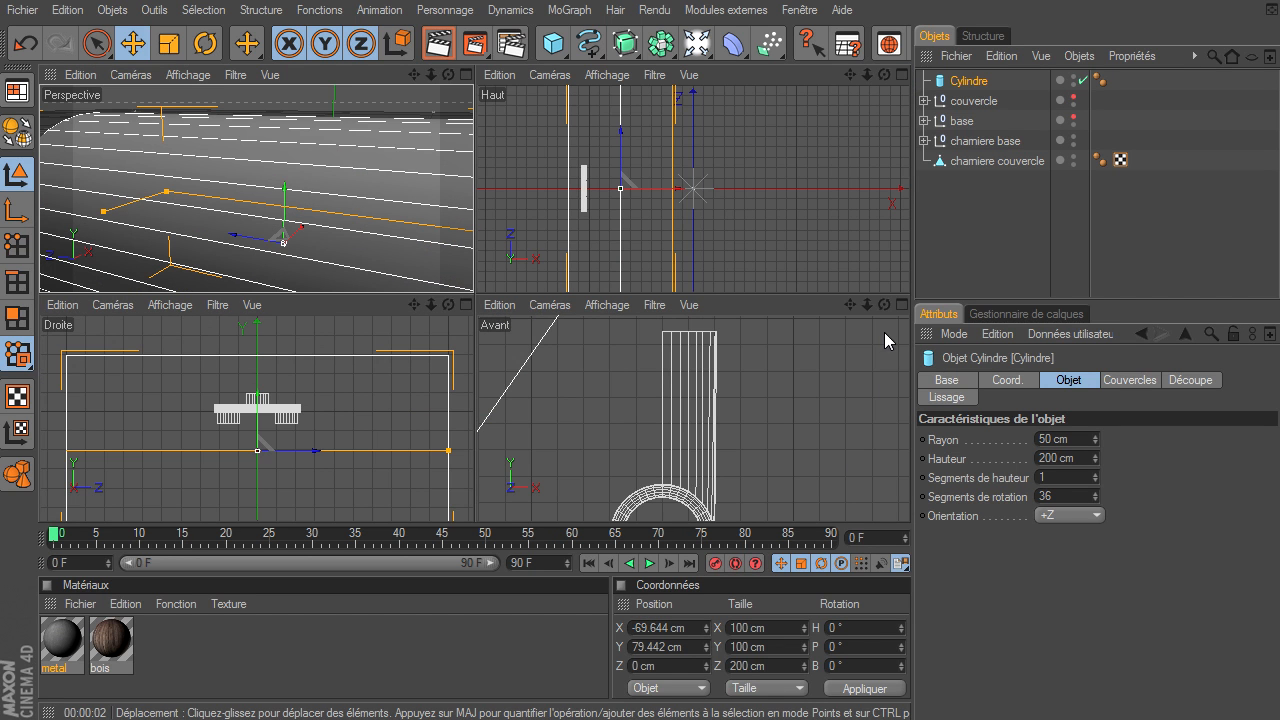
mouse_move(260, 398)
mouse_down()
mouse_move(474, 503)
mouse_move(260, 405)
mouse_up()
drag(686, 190, 904, 297)
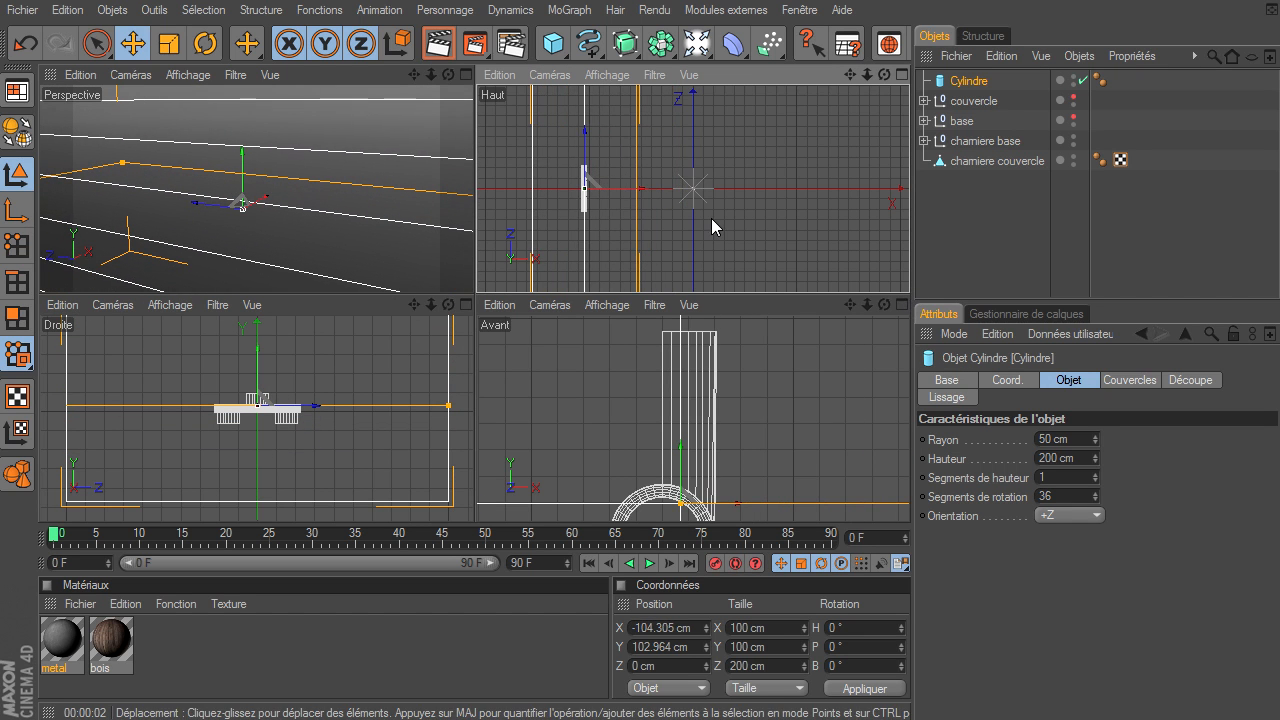
- Set the cylinder's radius to 1.5 cm
double_click(1076, 440)
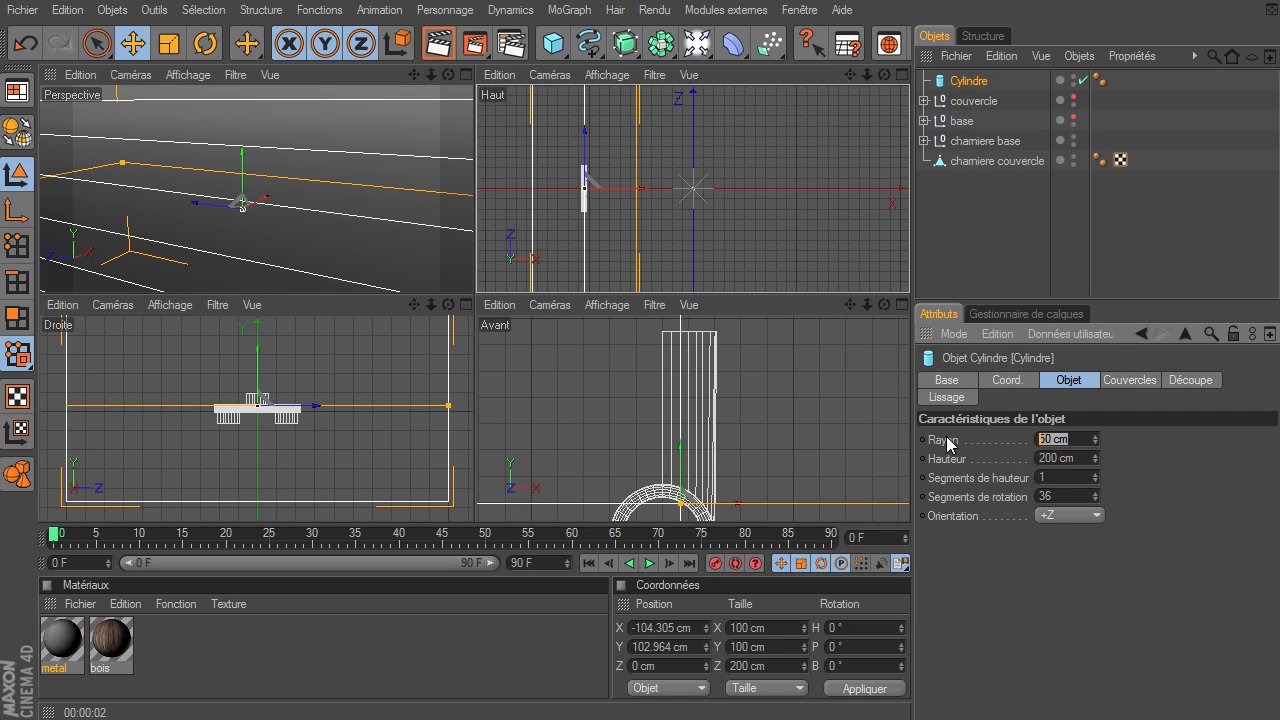
text(1.5)
key(Return)
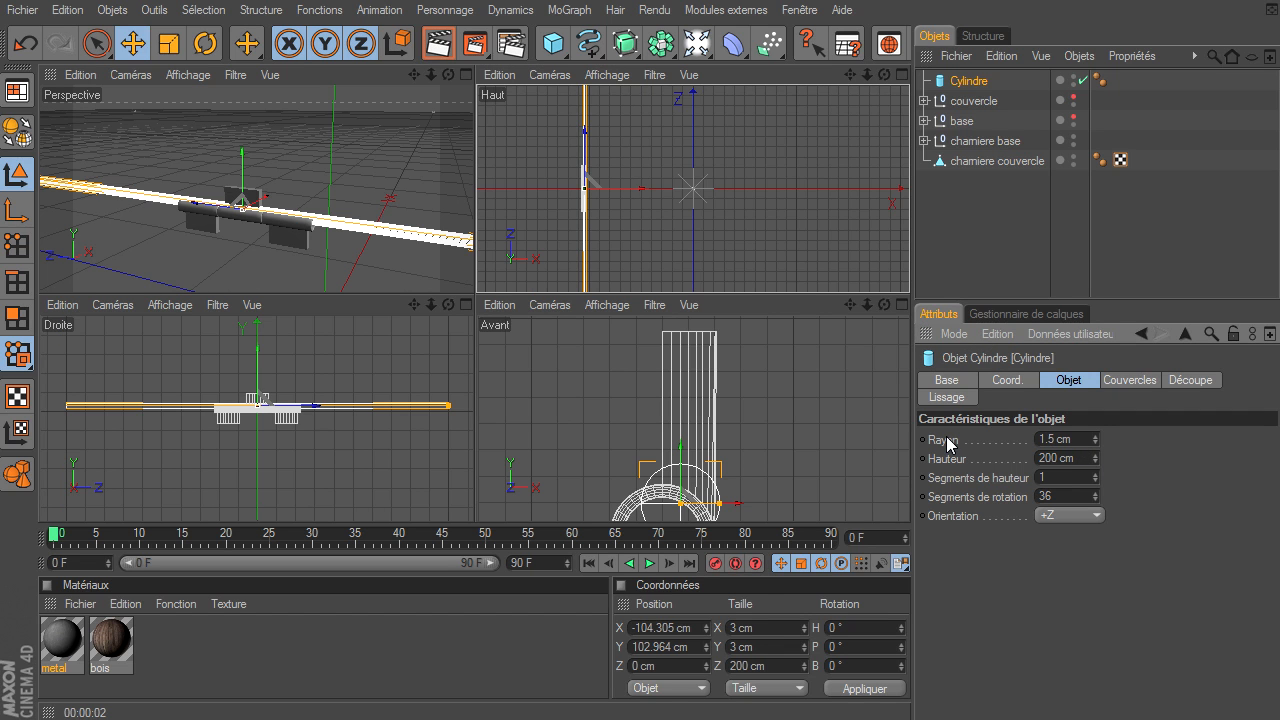
- Set the cylinder's height to 45 cm and bevel its caps with 3 segments and a 0.2 cm radius
click(1074, 458)
text(45)
key(Return)
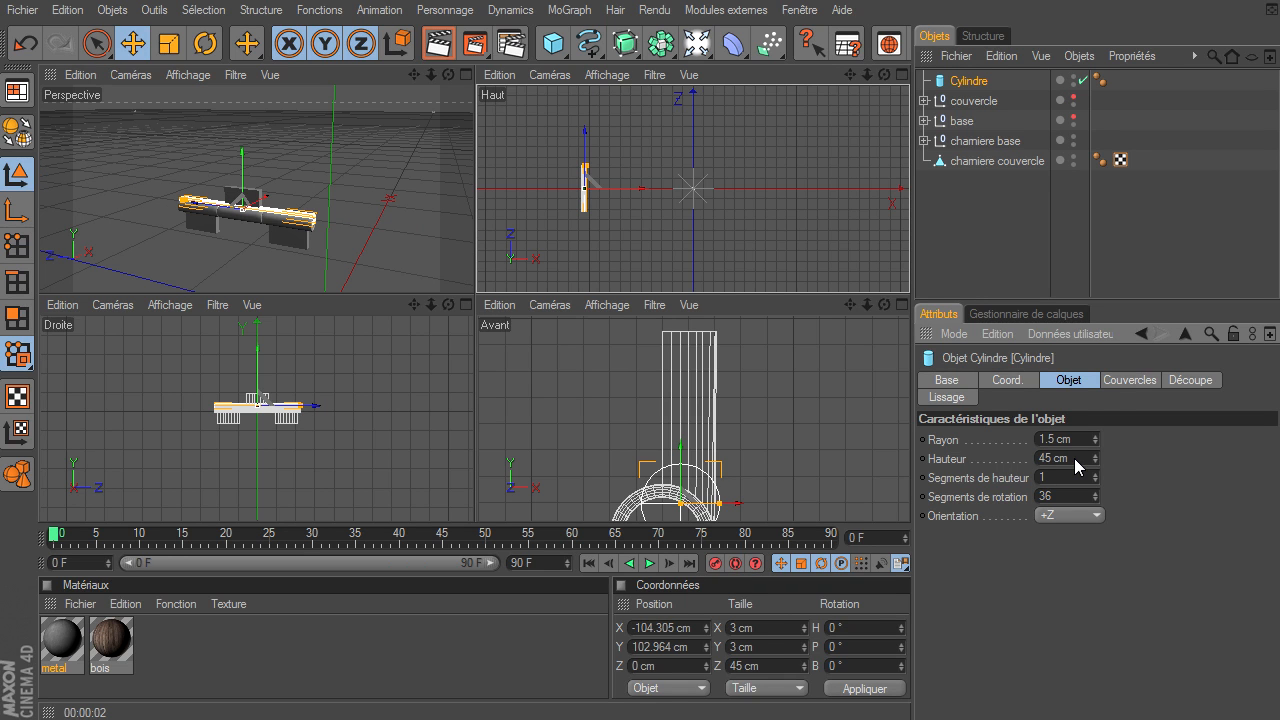
click(1138, 385)
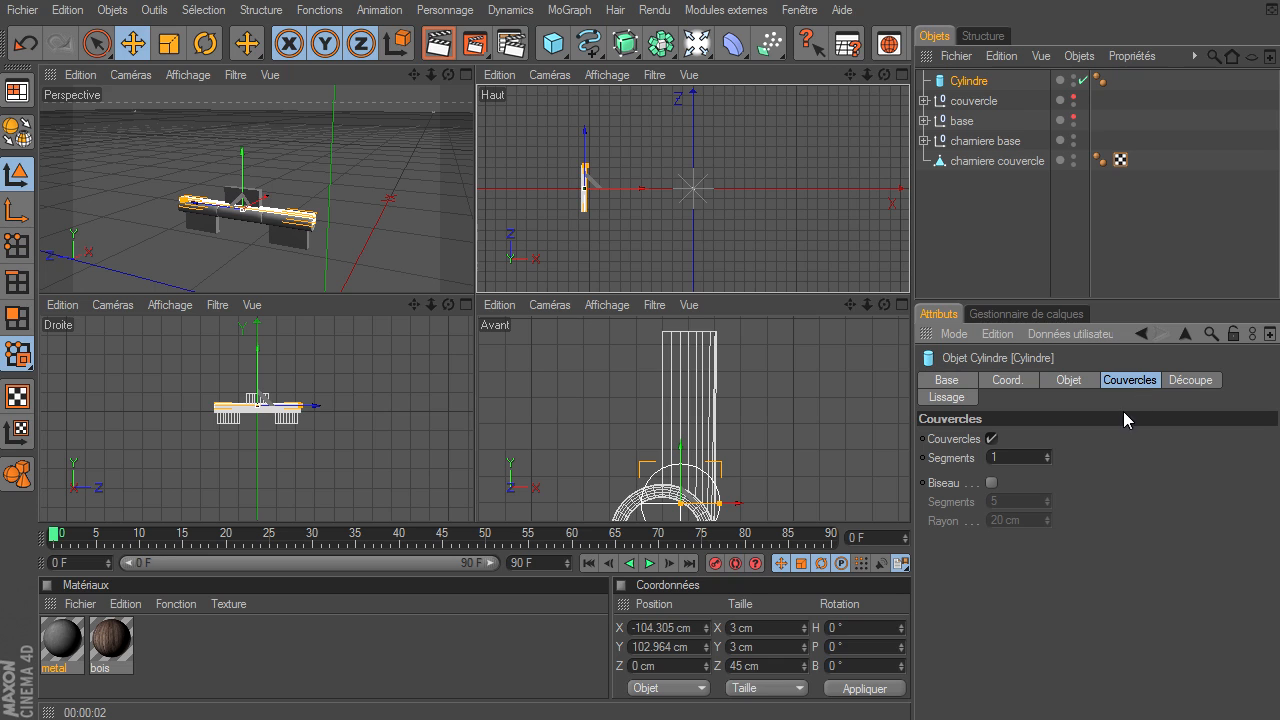
click(992, 483)
click(1010, 502)
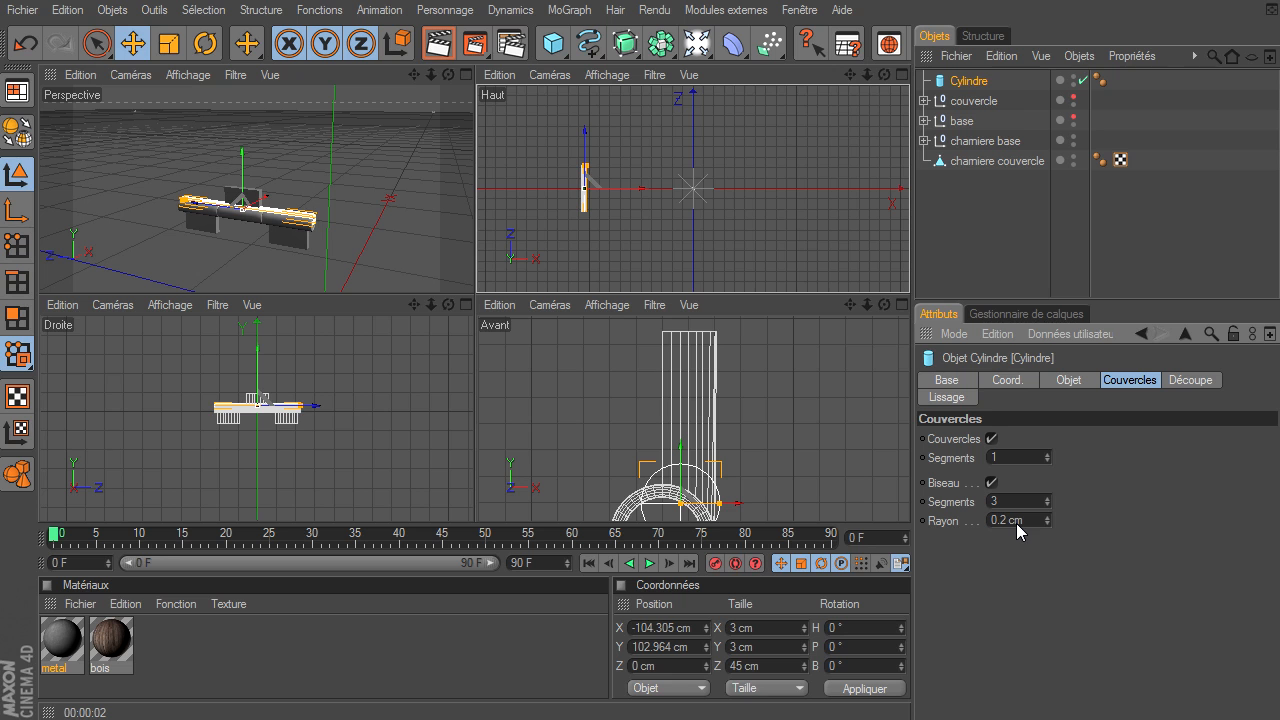
- Centre the cylinder inside the hinge tubes in the front view, at about X -105 cm and Y 101.7 cm
drag(850, 306, 787, 390)
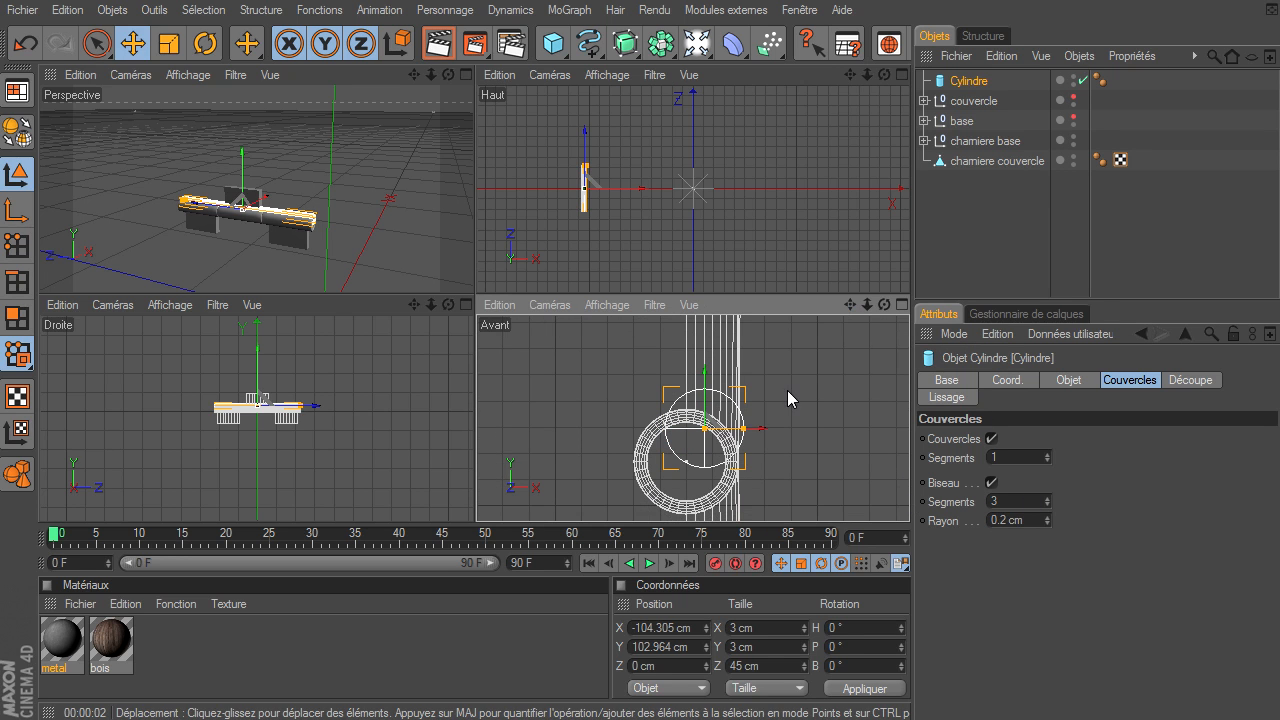
click(903, 304)
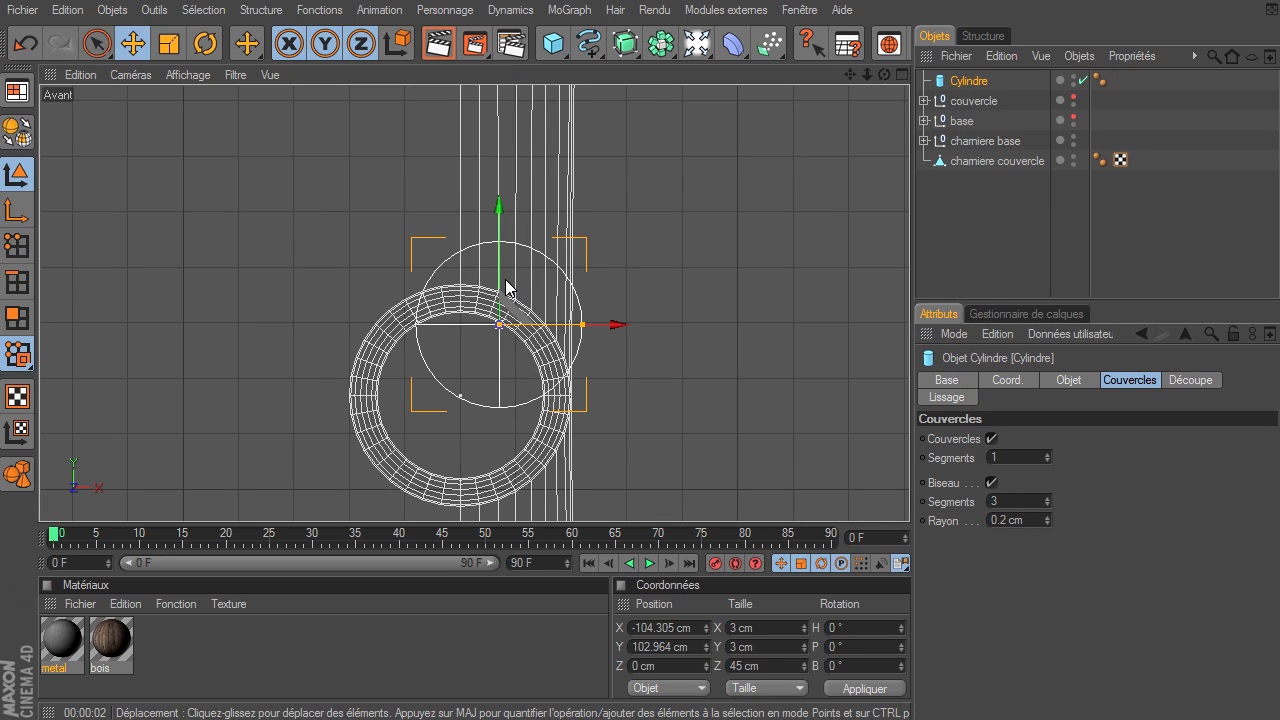
click(132, 43)
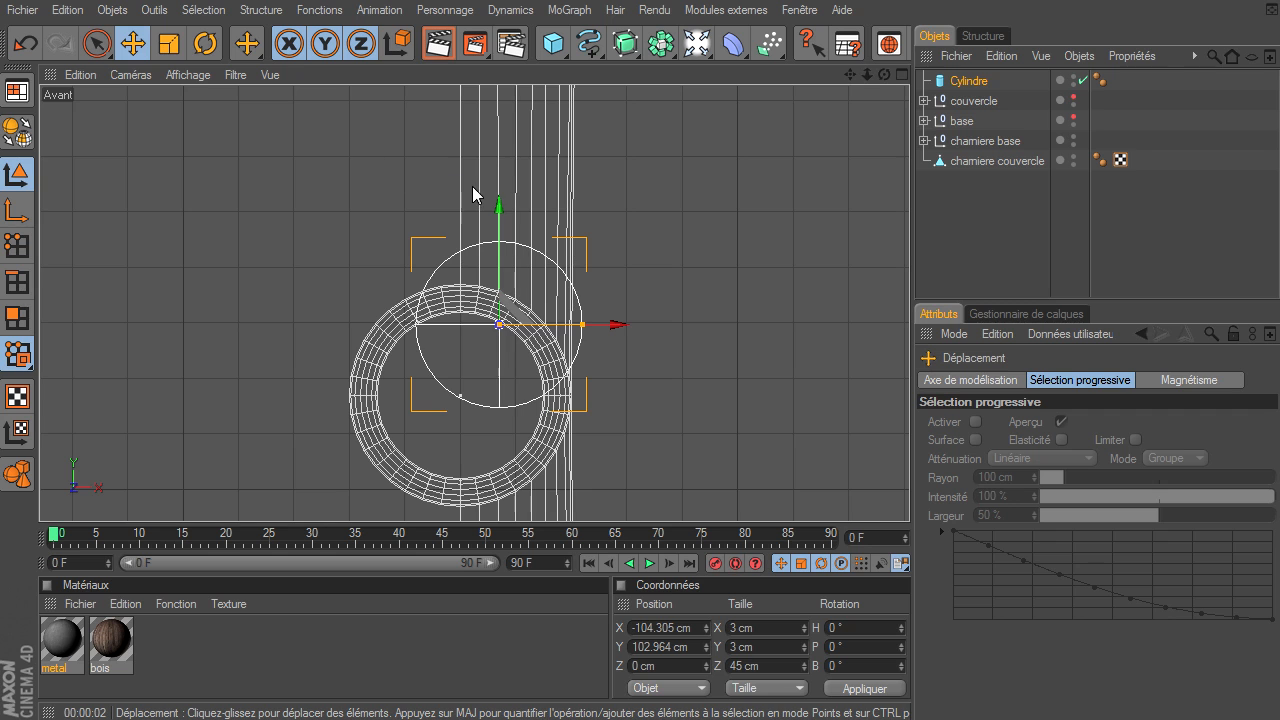
drag(497, 207, 497, 277)
drag(607, 395, 569, 395)
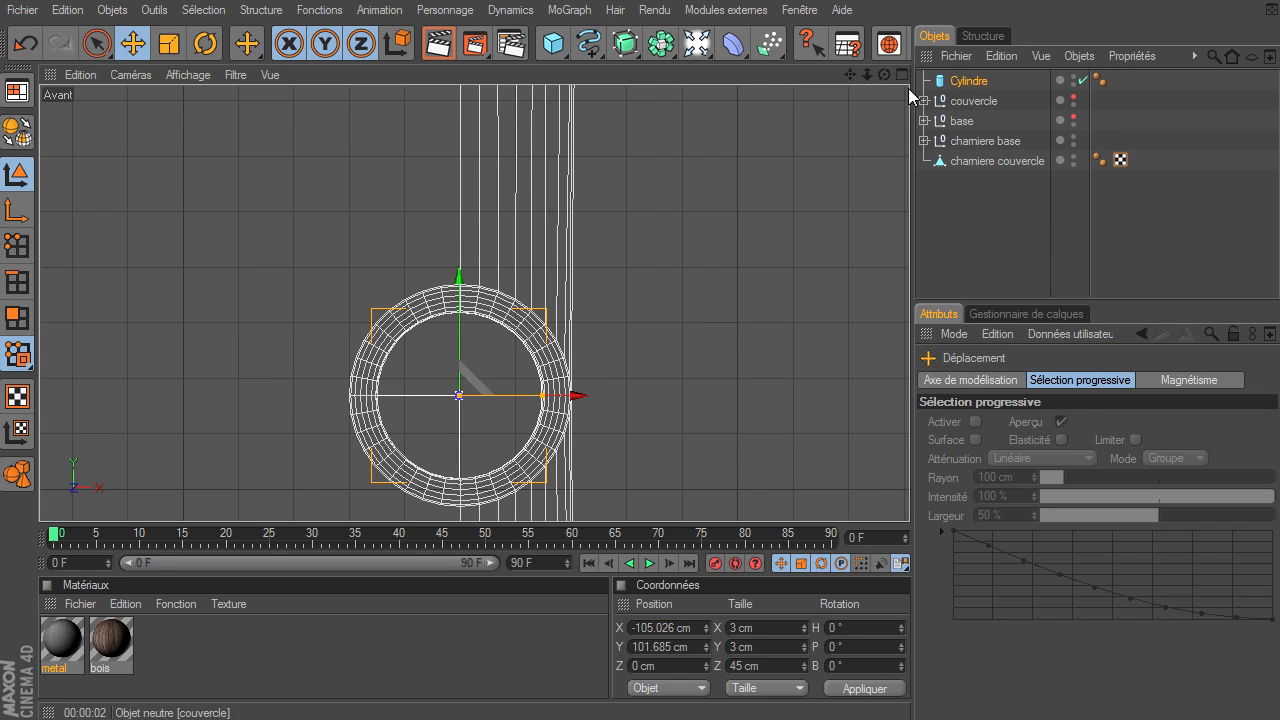
key(o)
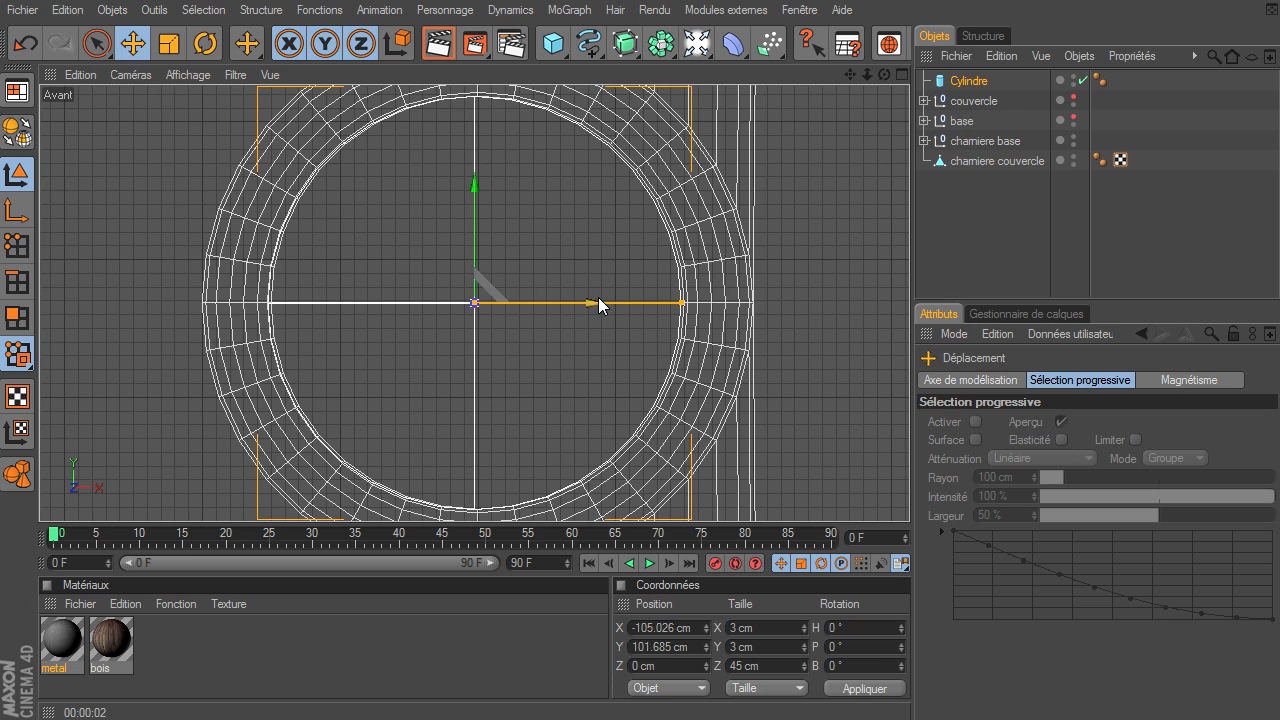
drag(591, 301, 594, 301)
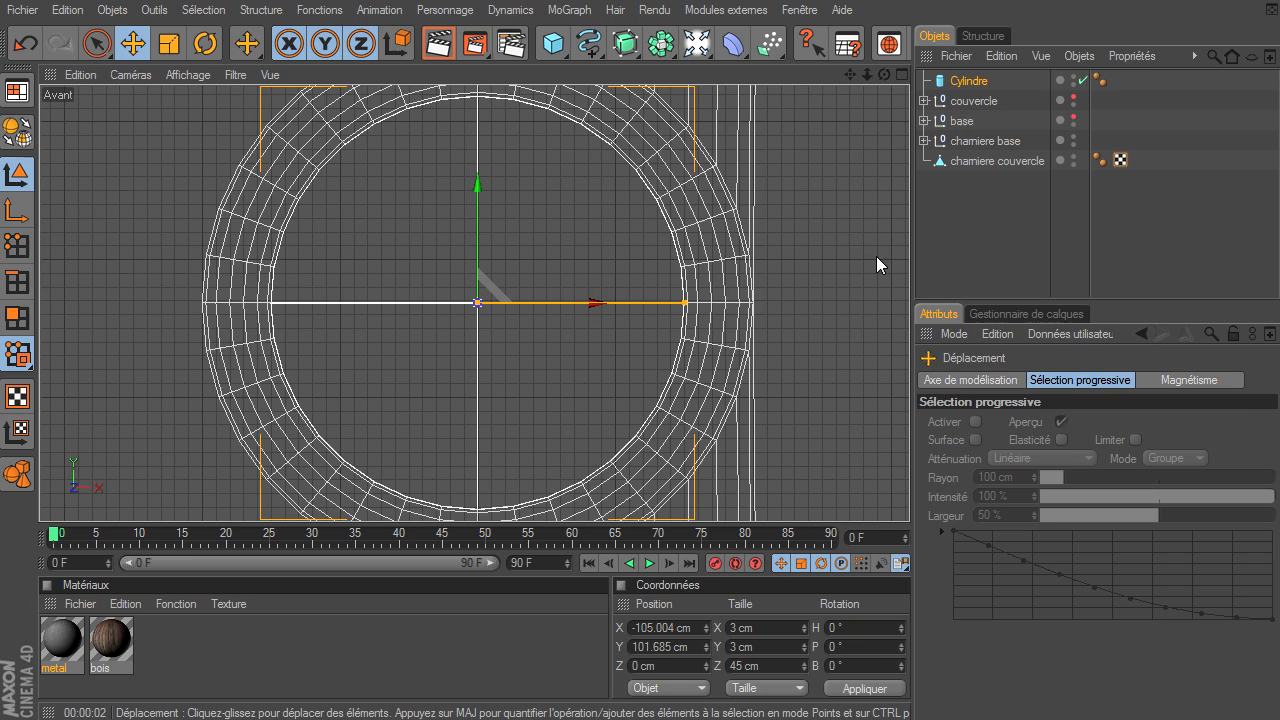
click(908, 495)
click(903, 74)
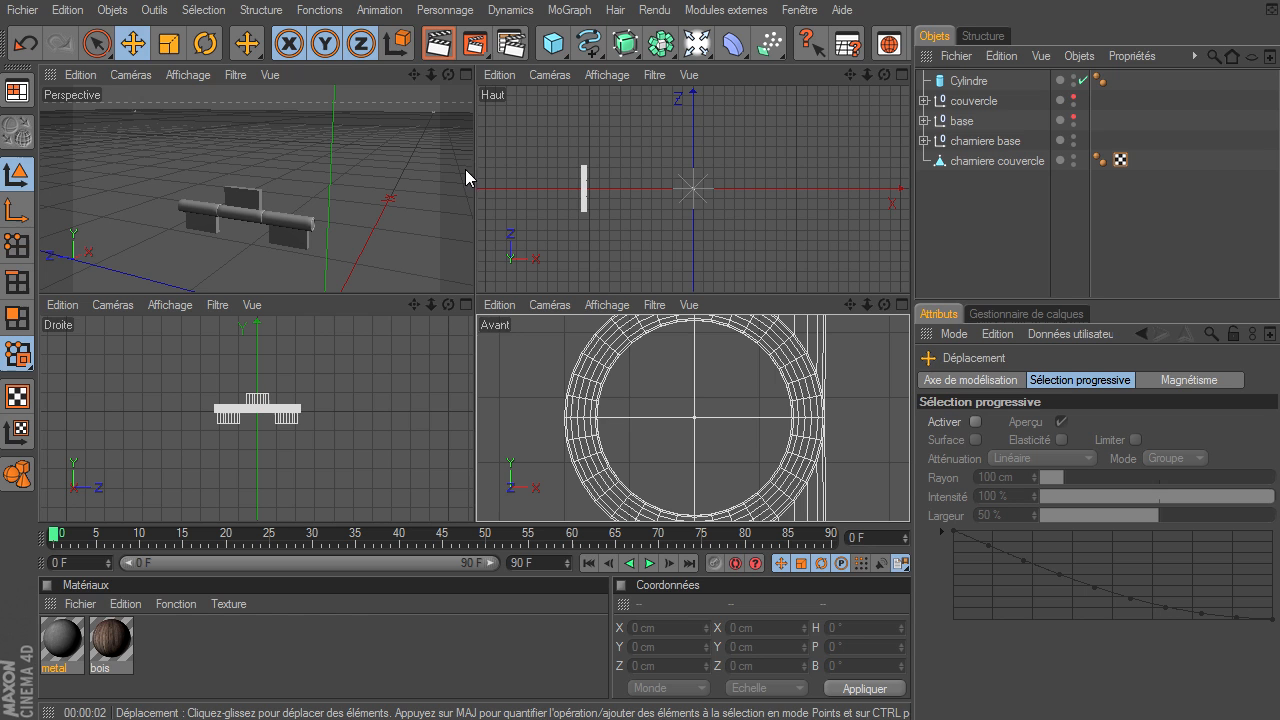
- Render a close perspective view of the hinge to check how the pin sits in the tubes
click(466, 74)
drag(884, 74, 909, 495)
drag(849, 74, 654, 94)
click(443, 49)
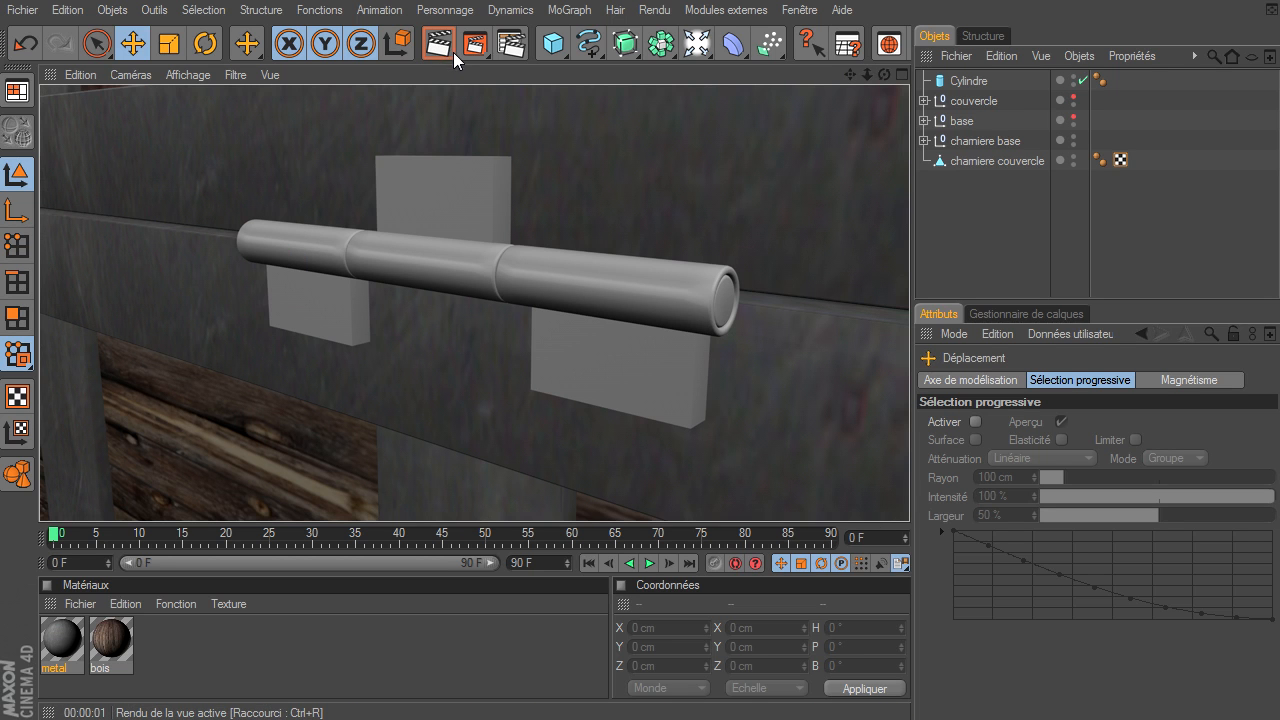
click(958, 235)
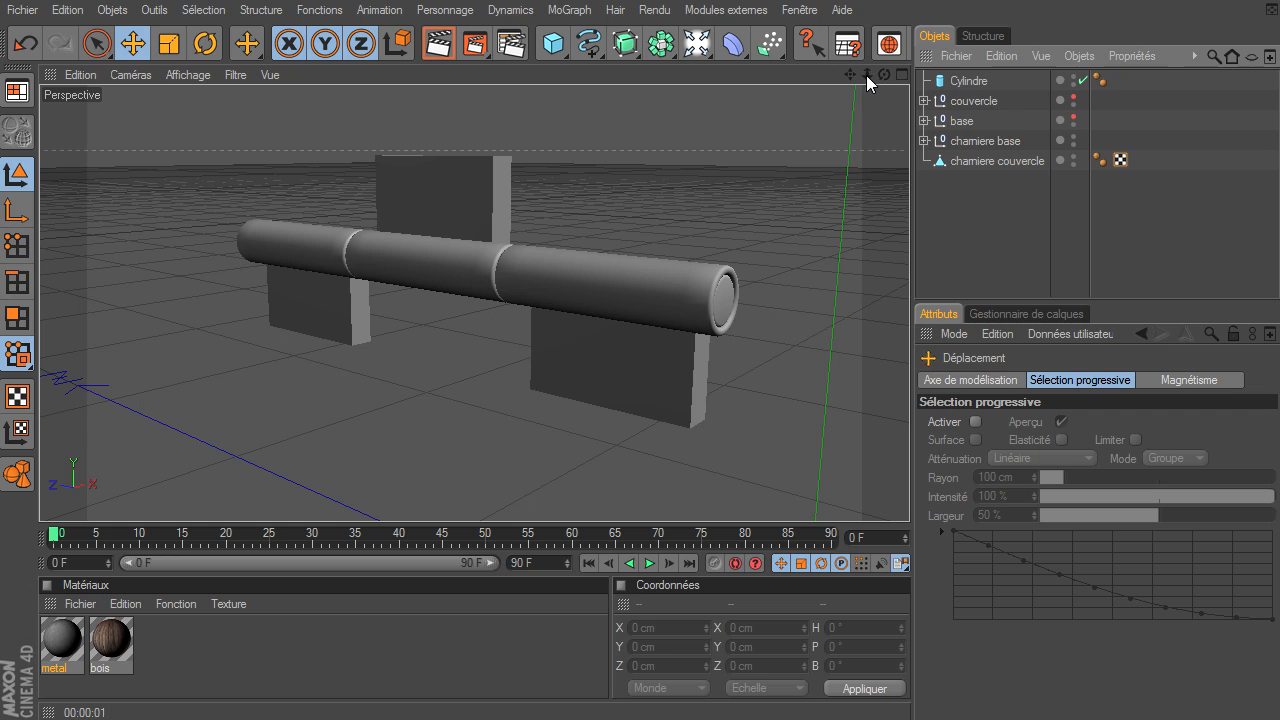
- Make the cylinder a child of "charniere couvercle"
drag(866, 75, 909, 495)
click(968, 81)
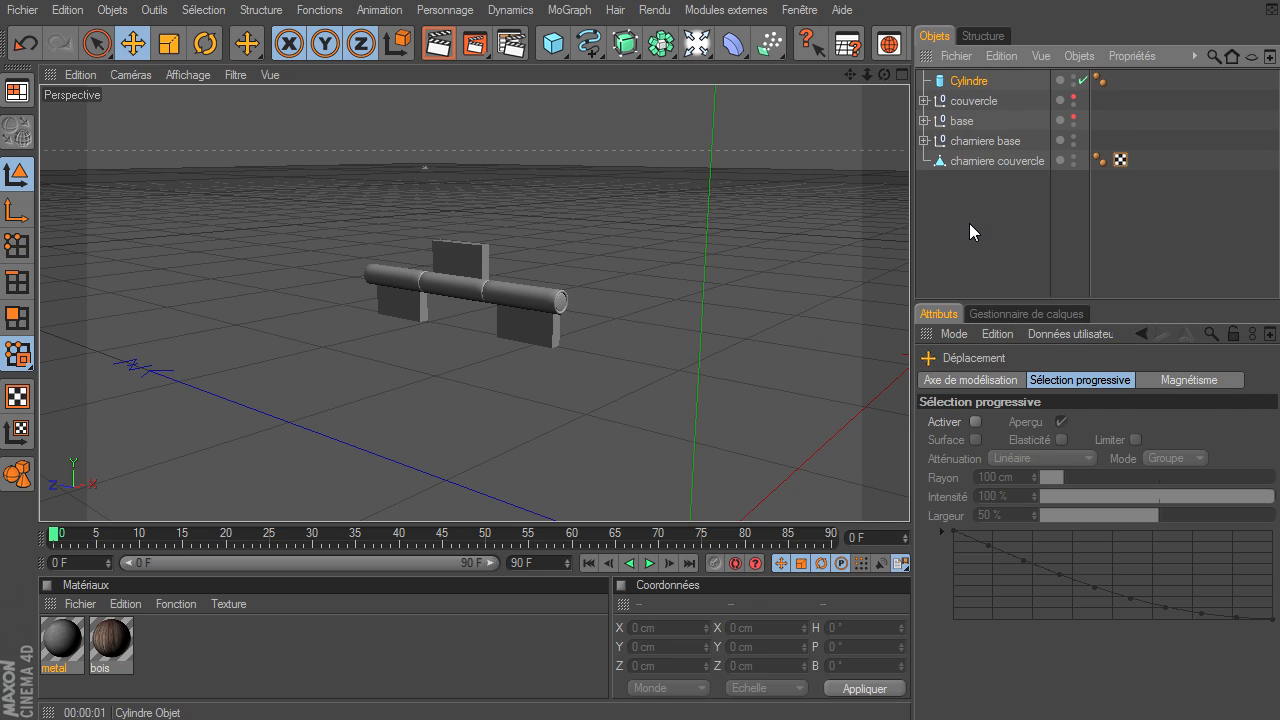
drag(969, 223, 969, 223)
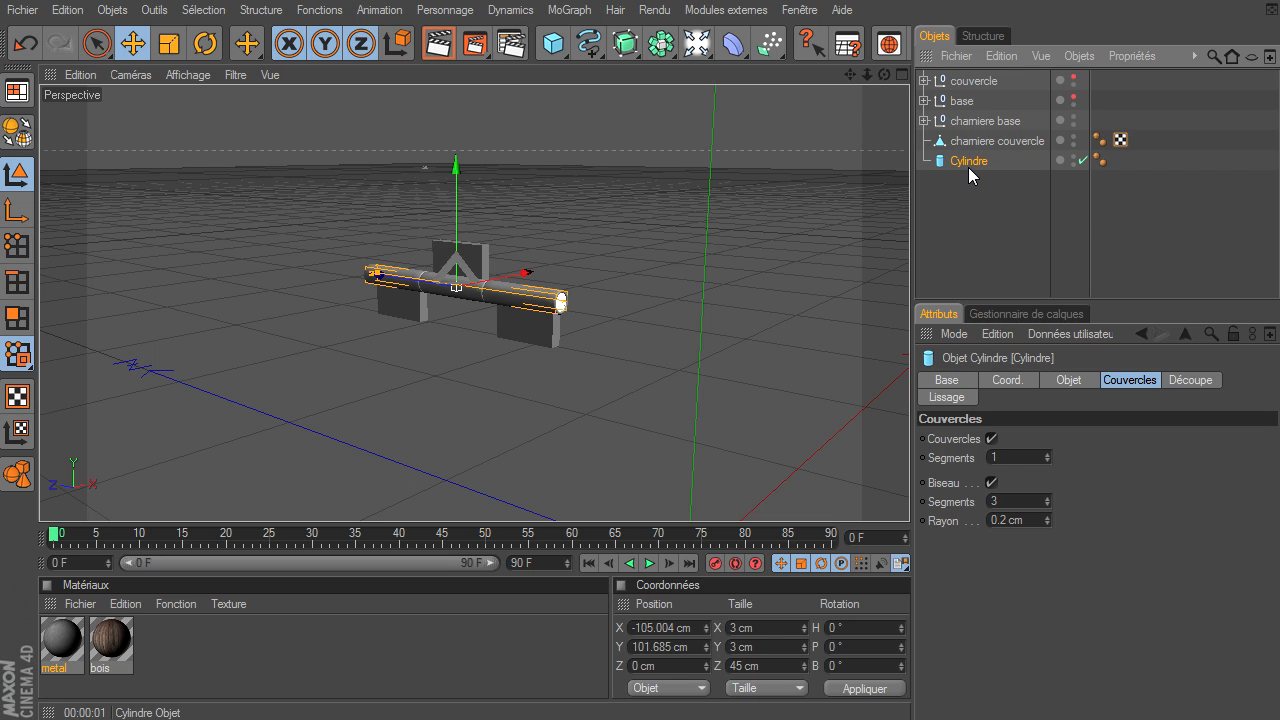
drag(979, 150, 982, 142)
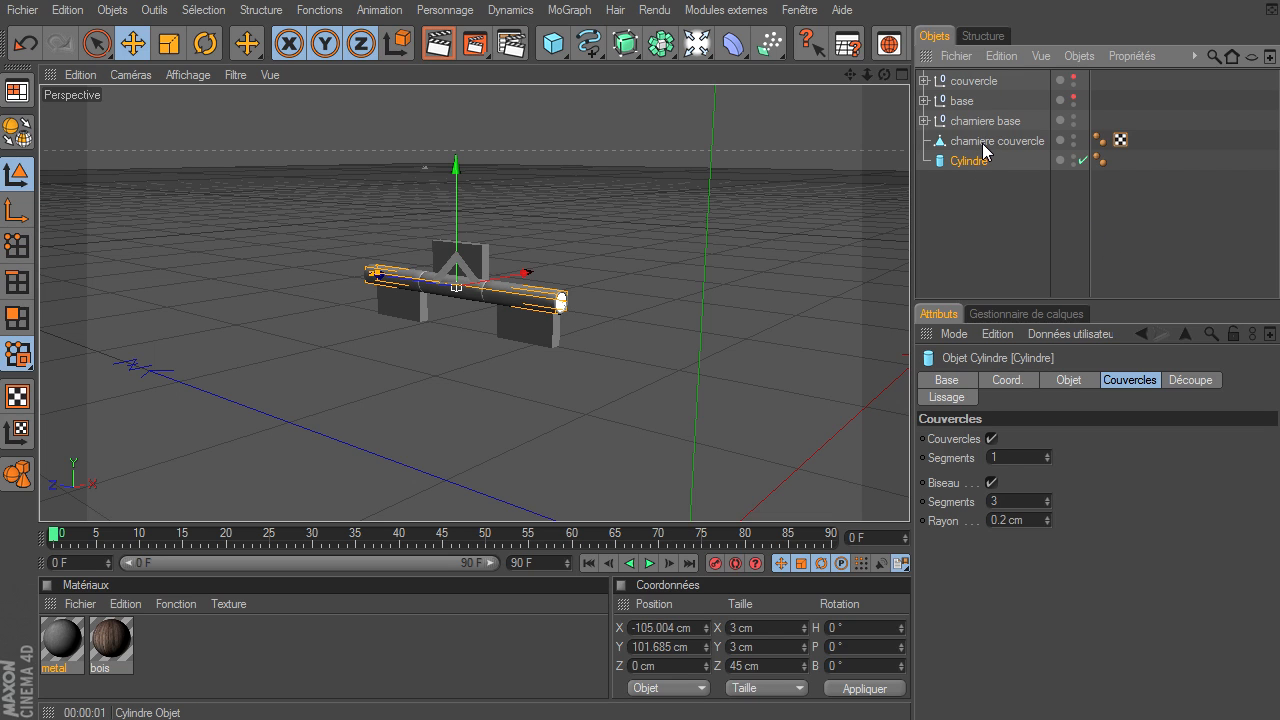
click(999, 261)
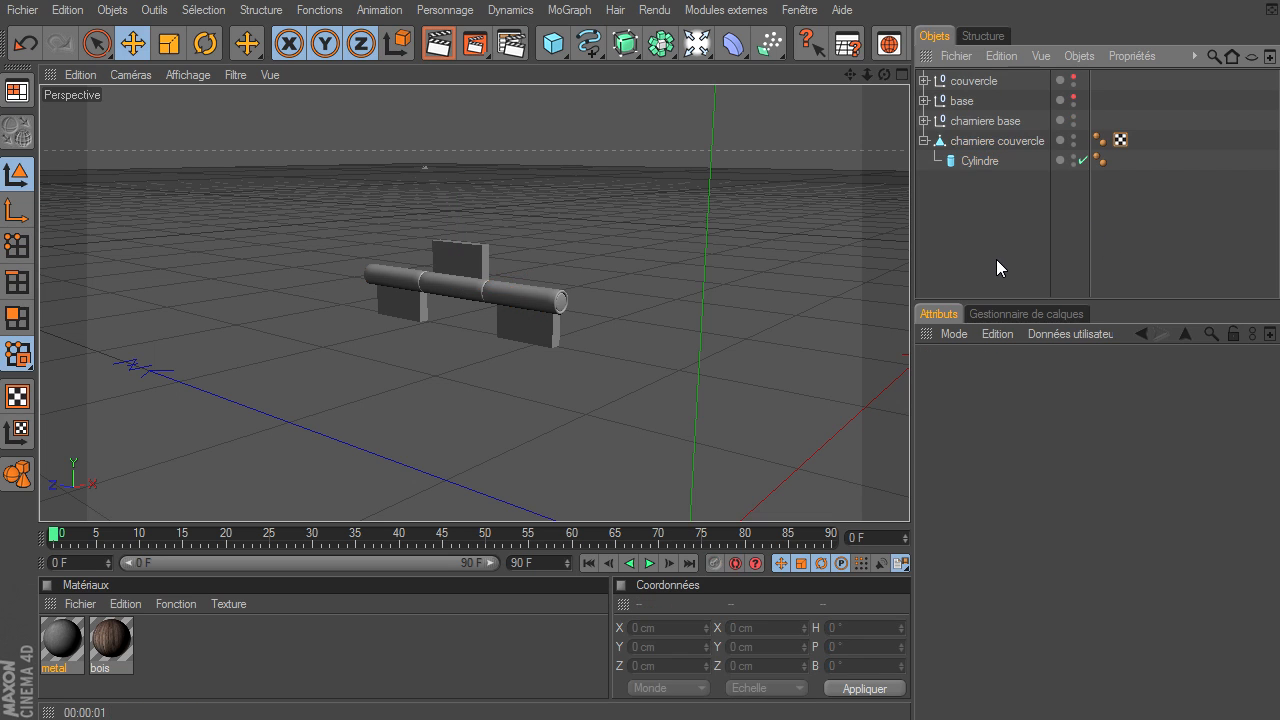
- Duplicate "charniere base" and "charniere couvercle" together to get a second complete hinge
click(970, 122)
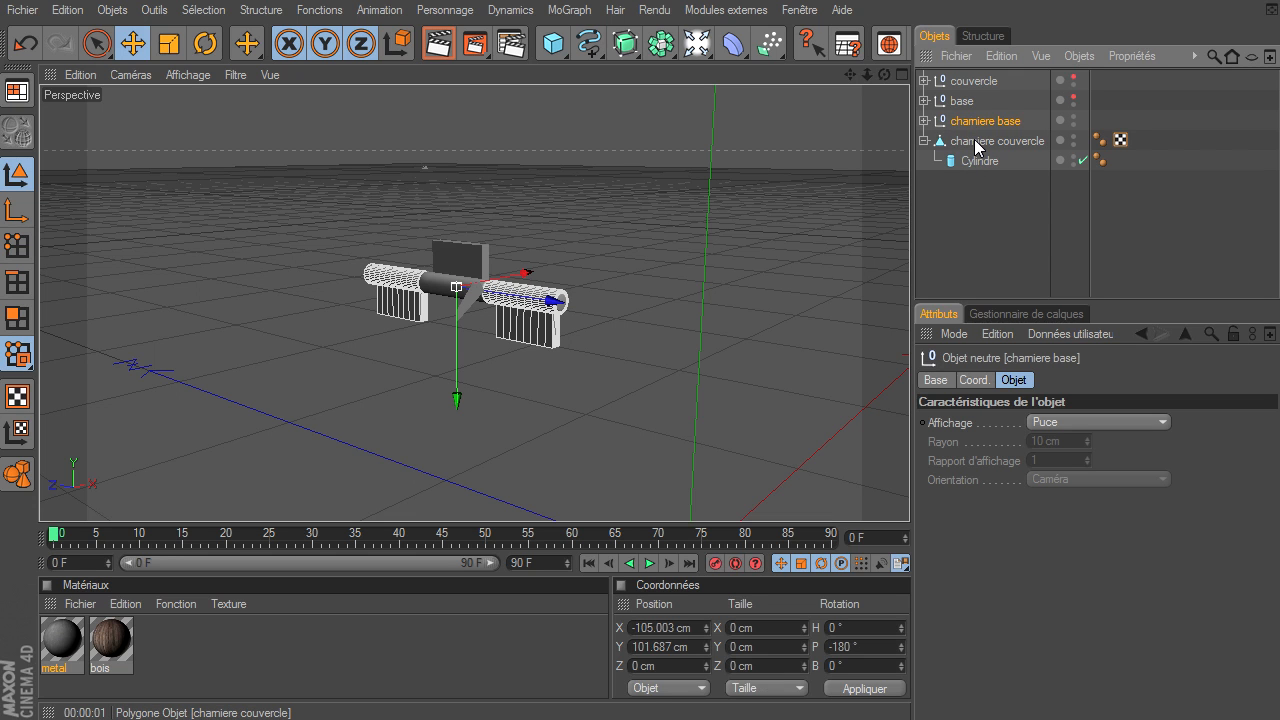
ctrl+click(974, 139)
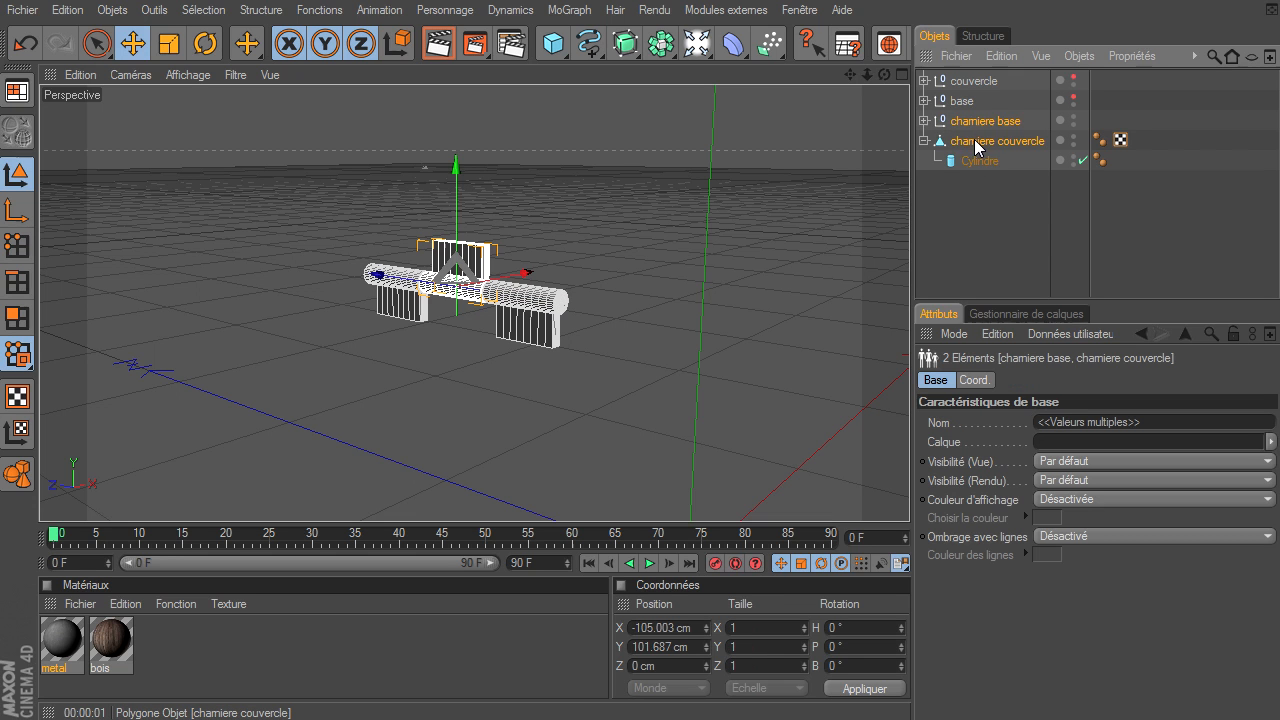
click(924, 141)
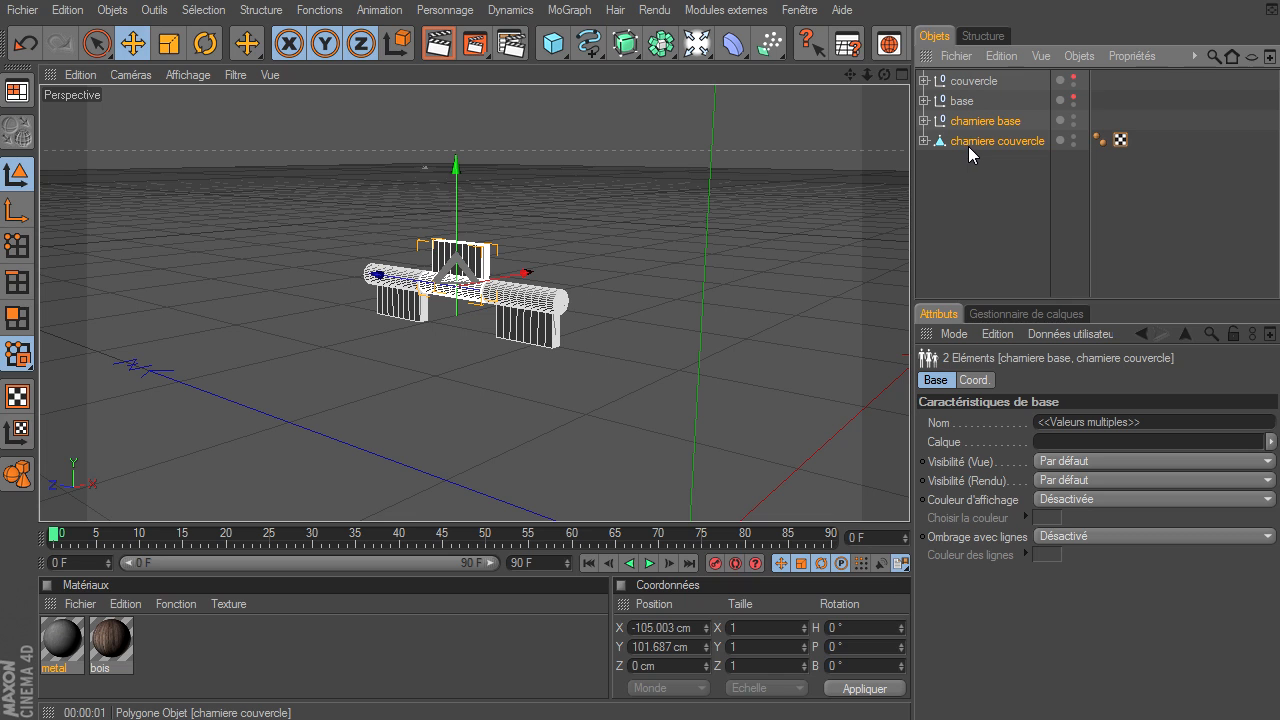
key(ctrl+v)
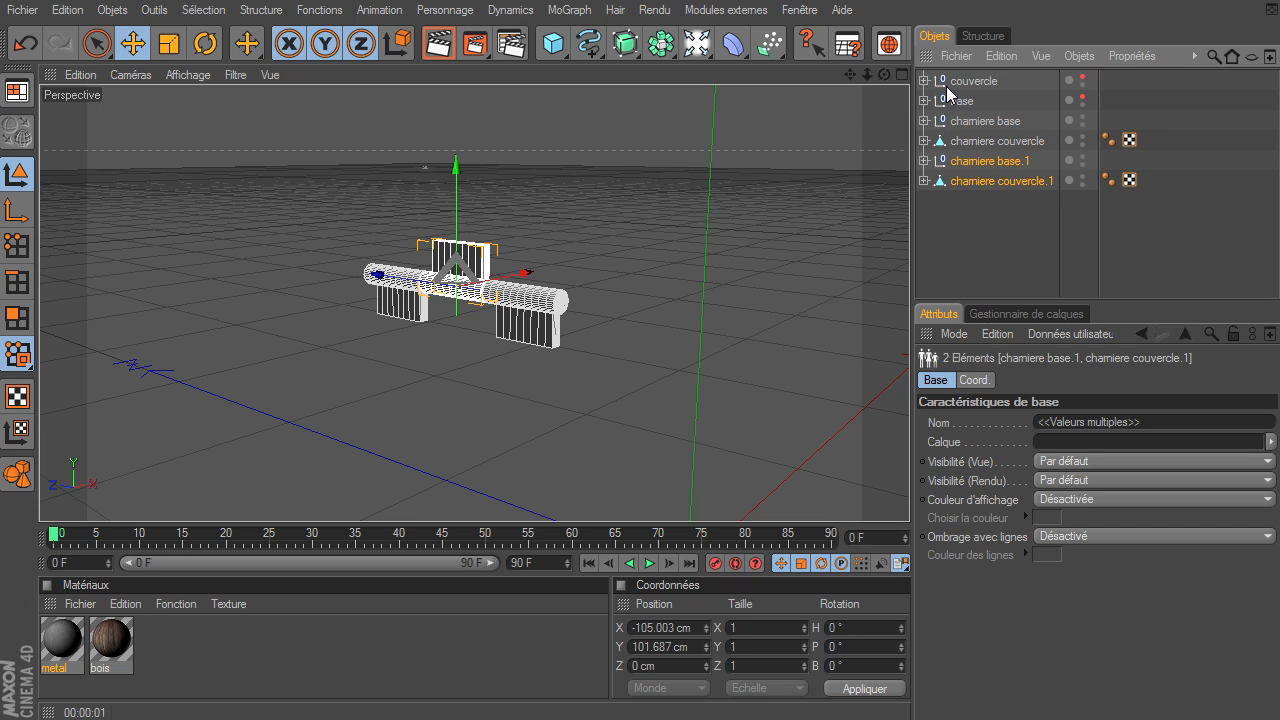
- Make the "couvercle" and "base" groups visible again in both the viewport and the render
click(1082, 79)
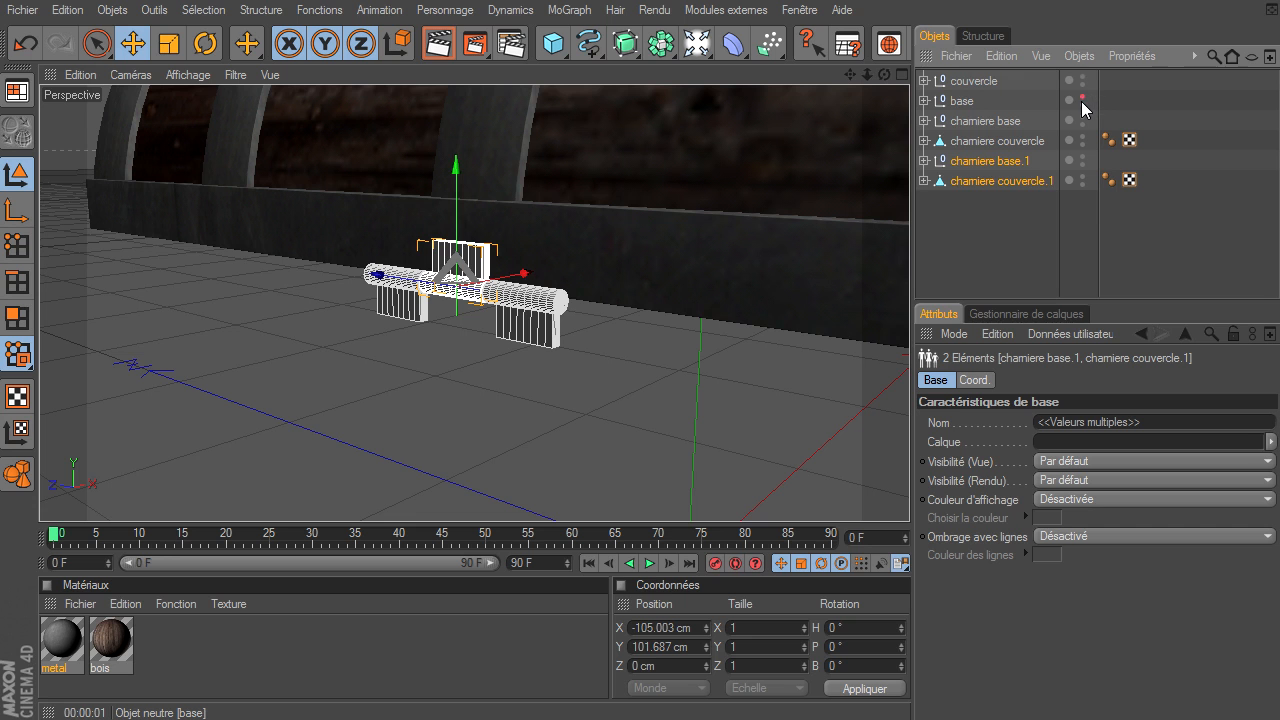
click(1083, 98)
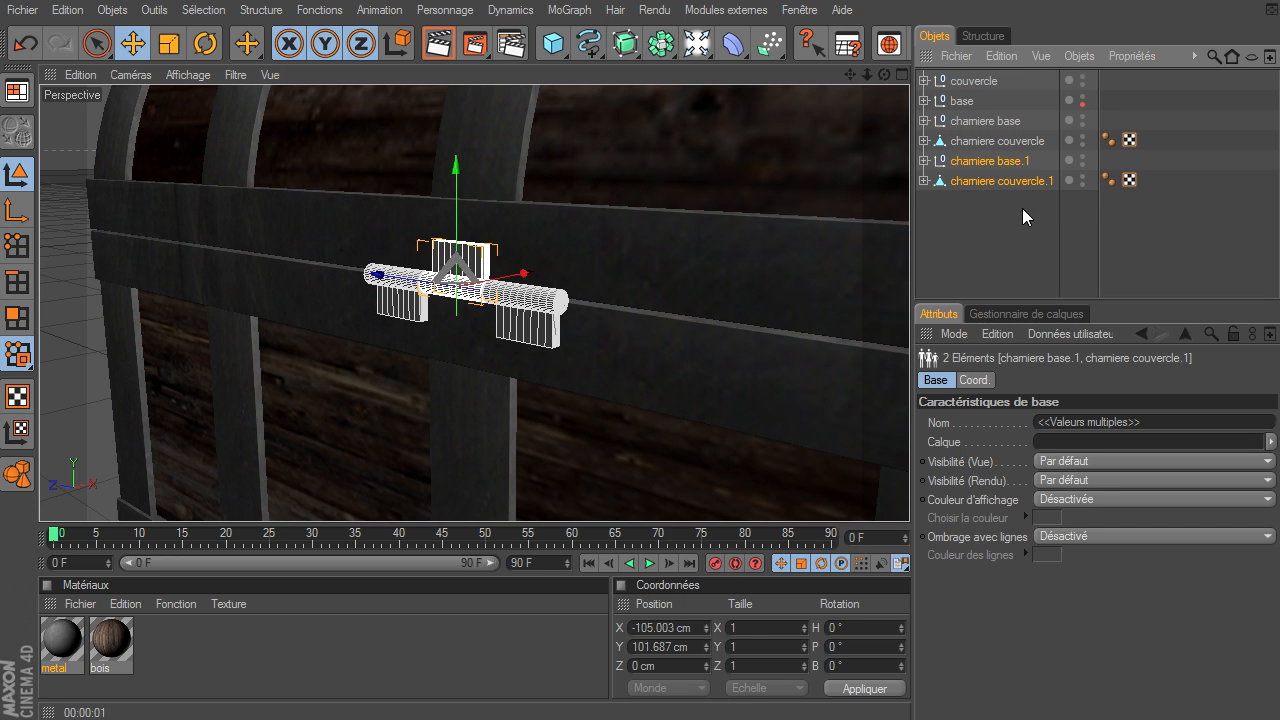
click(1082, 101)
drag(882, 78, 909, 495)
drag(862, 78, 909, 495)
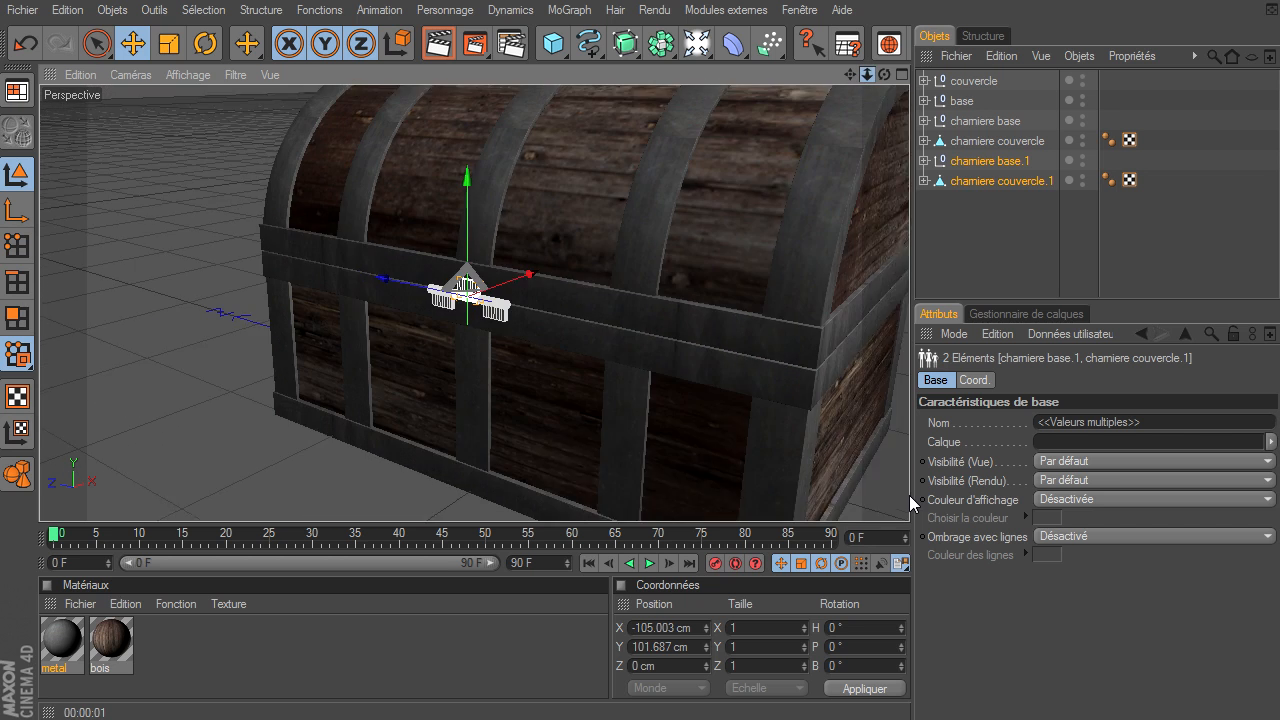
- Move the duplicated hinge along the chest's back edge to Z -80 cm
drag(391, 287, 545, 312)
drag(915, 506, 915, 506)
click(665, 666)
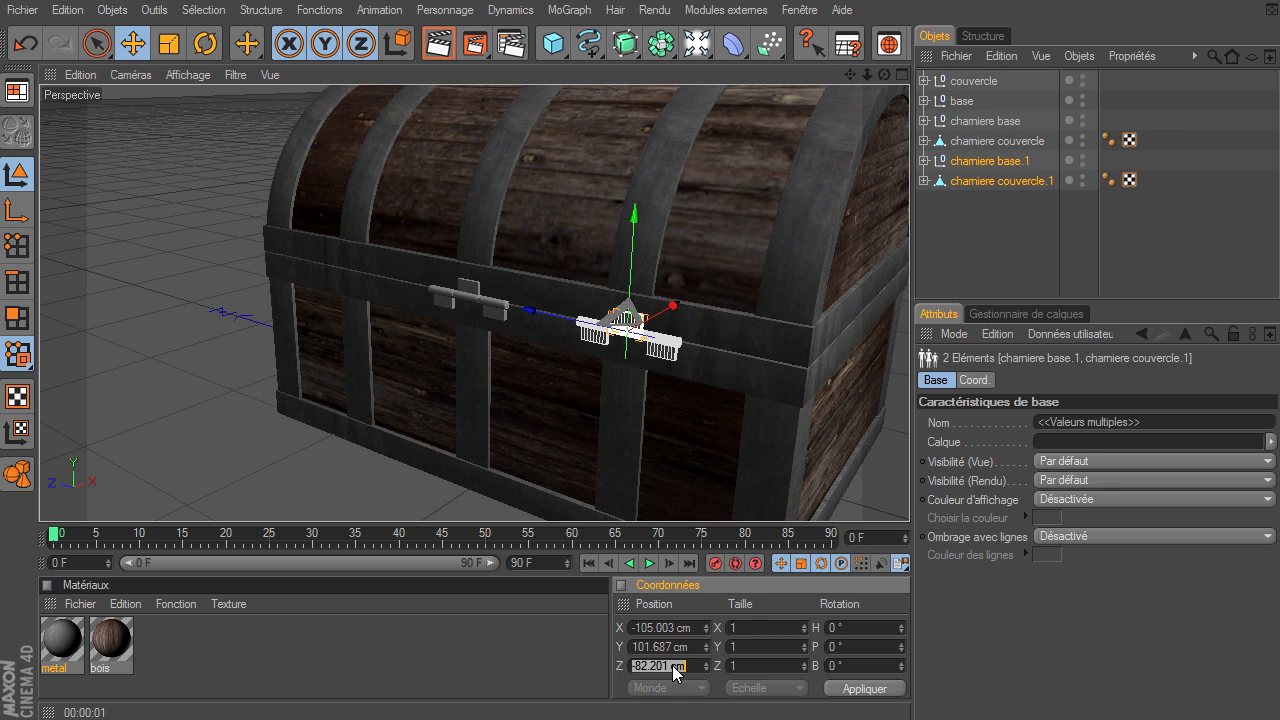
key(Return)
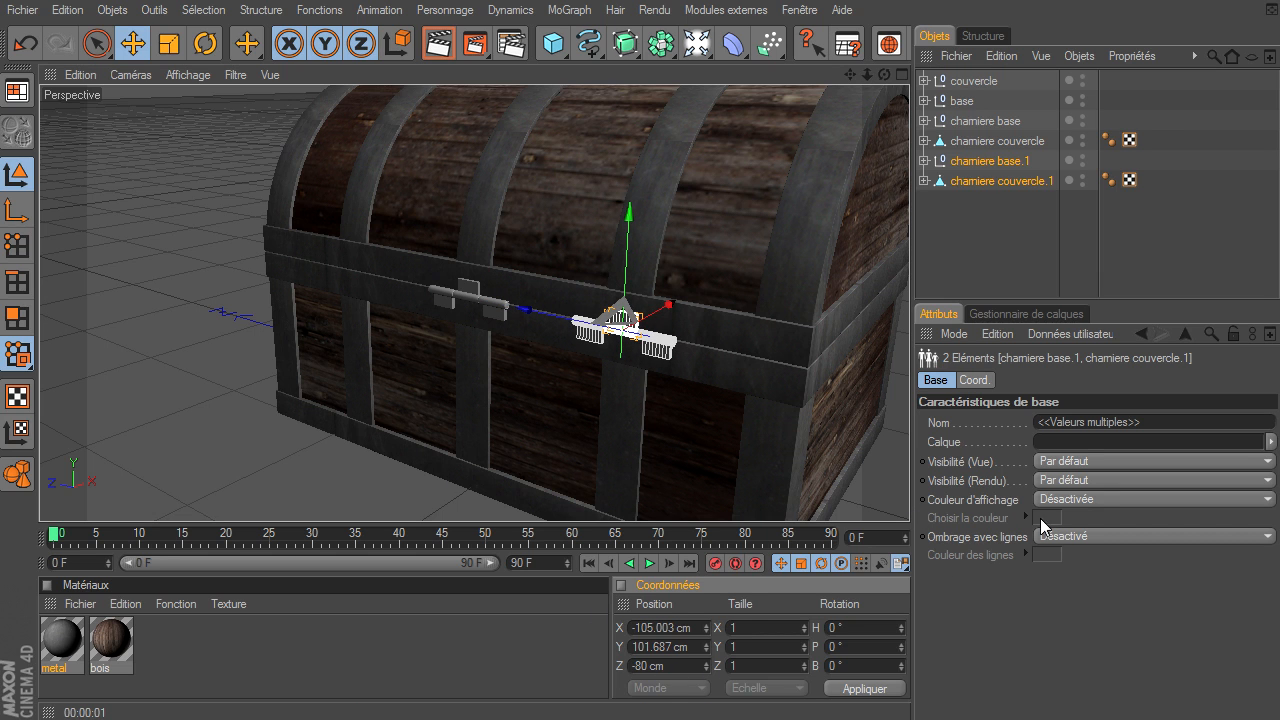
- Move the original "charniere base" and "charniere couvercle" together to Z 80 cm
click(969, 141)
ctrl+click(977, 122)
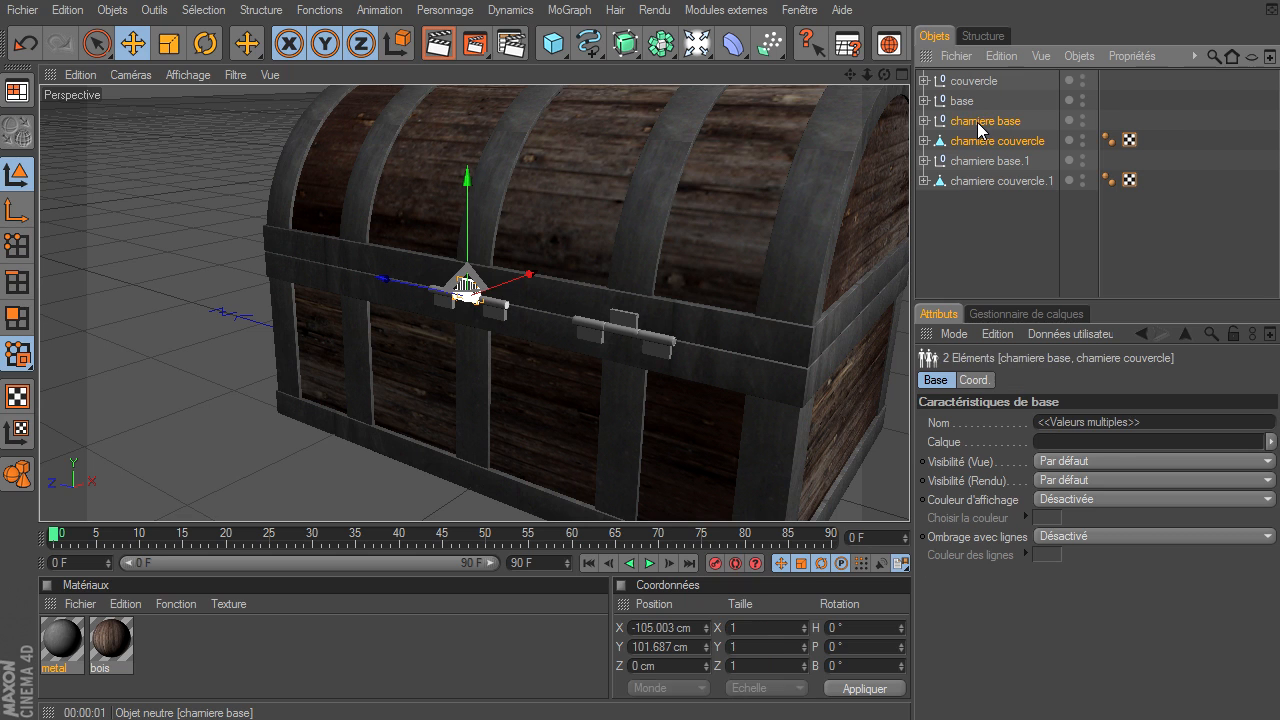
click(669, 663)
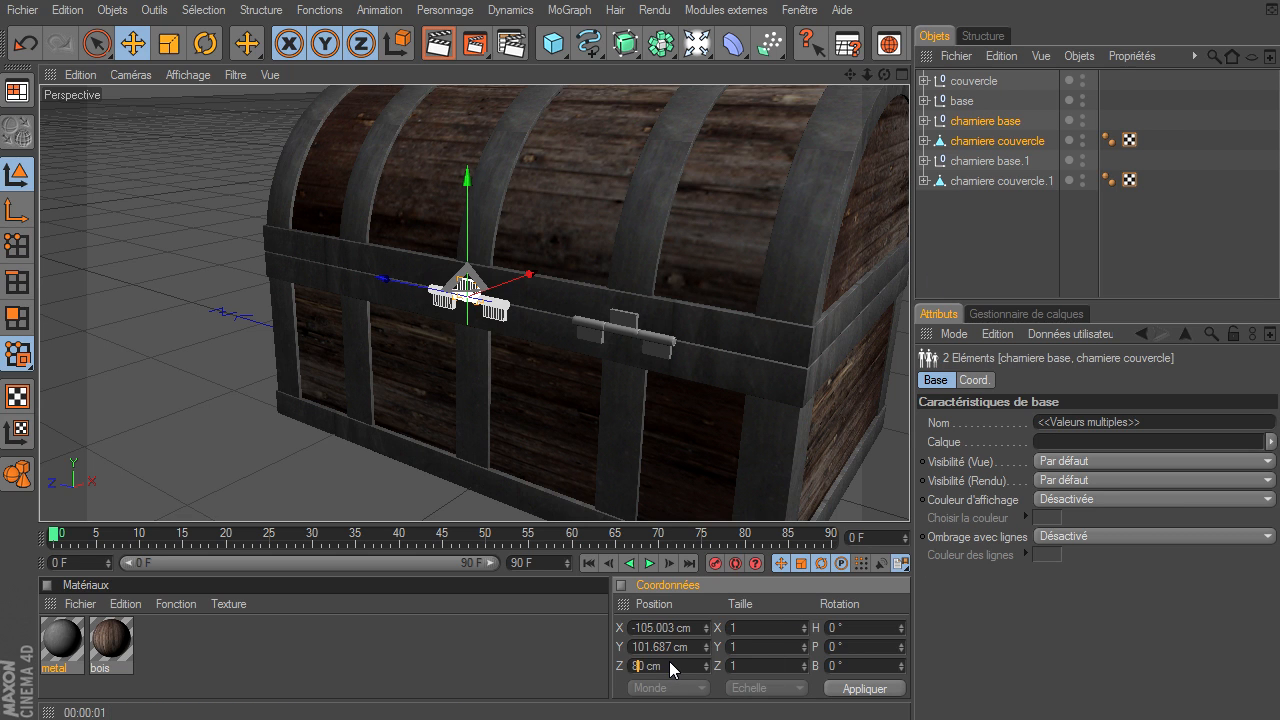
text(8)
key(Return)
click(981, 257)
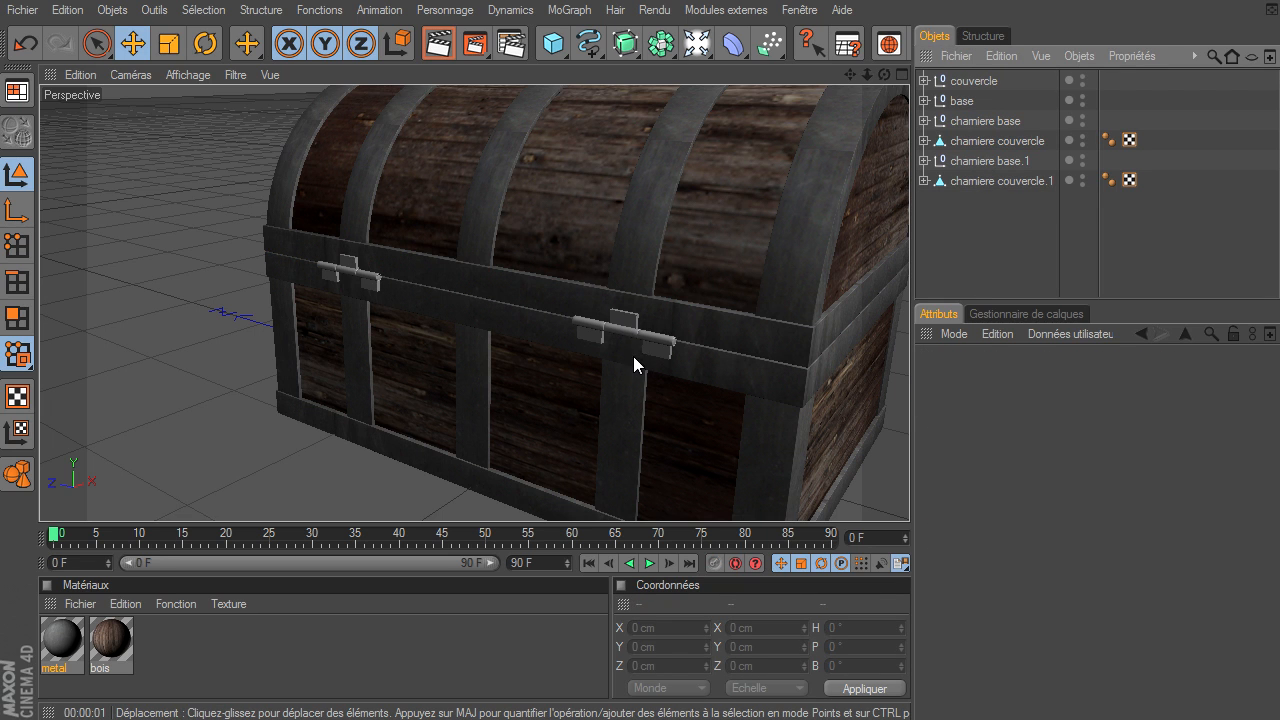
- Nest both "charniere couvercle" objects in the "couvercle" group and both "charniere base" groups in the "base" group
click(966, 142)
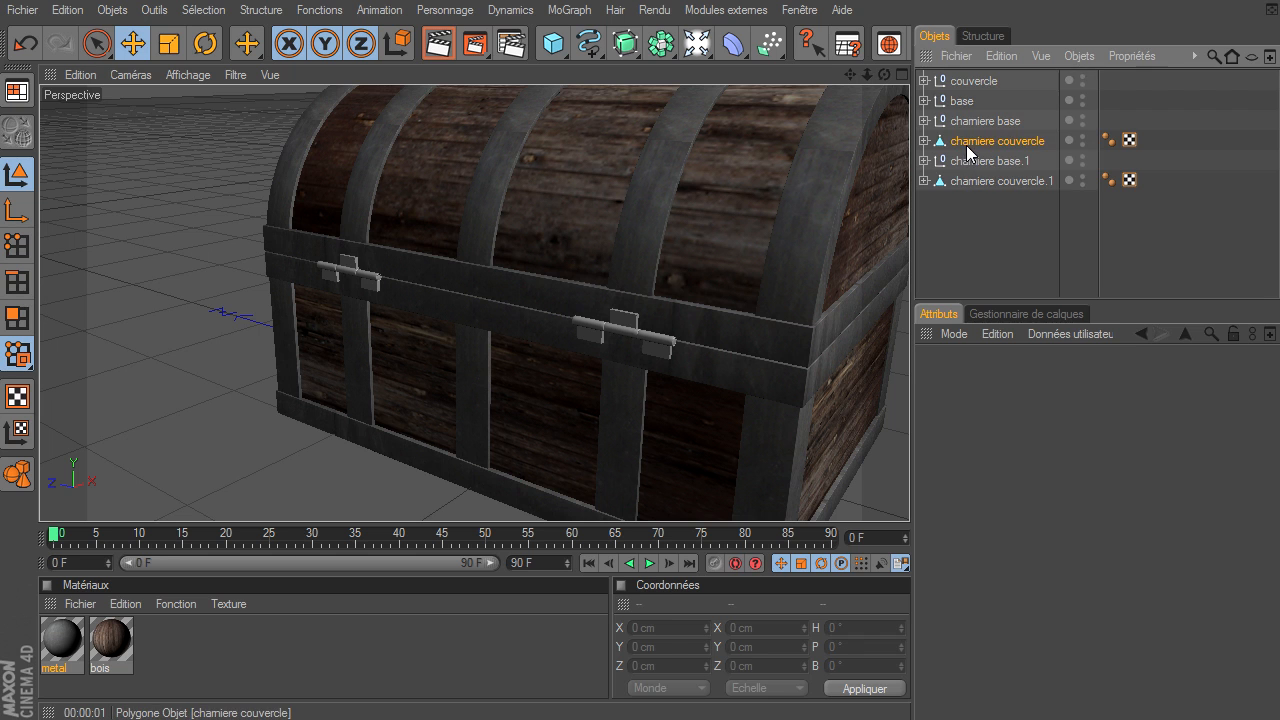
ctrl+click(960, 182)
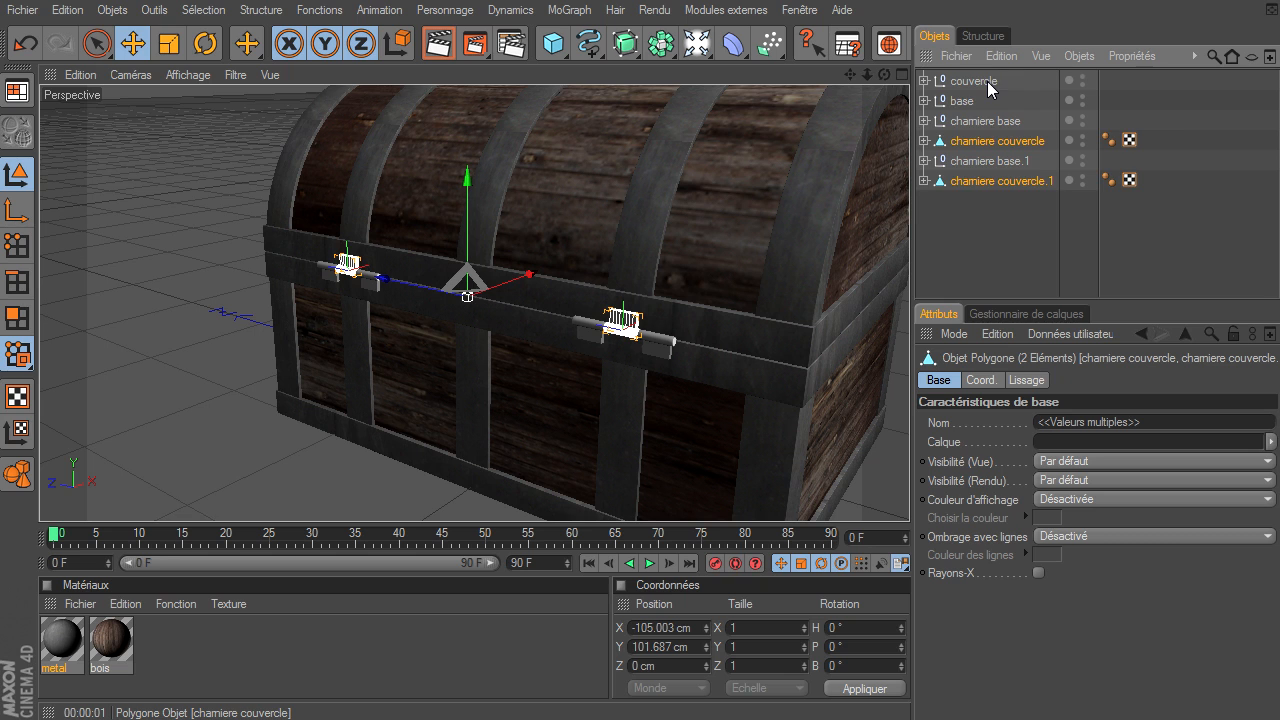
drag(988, 88, 986, 88)
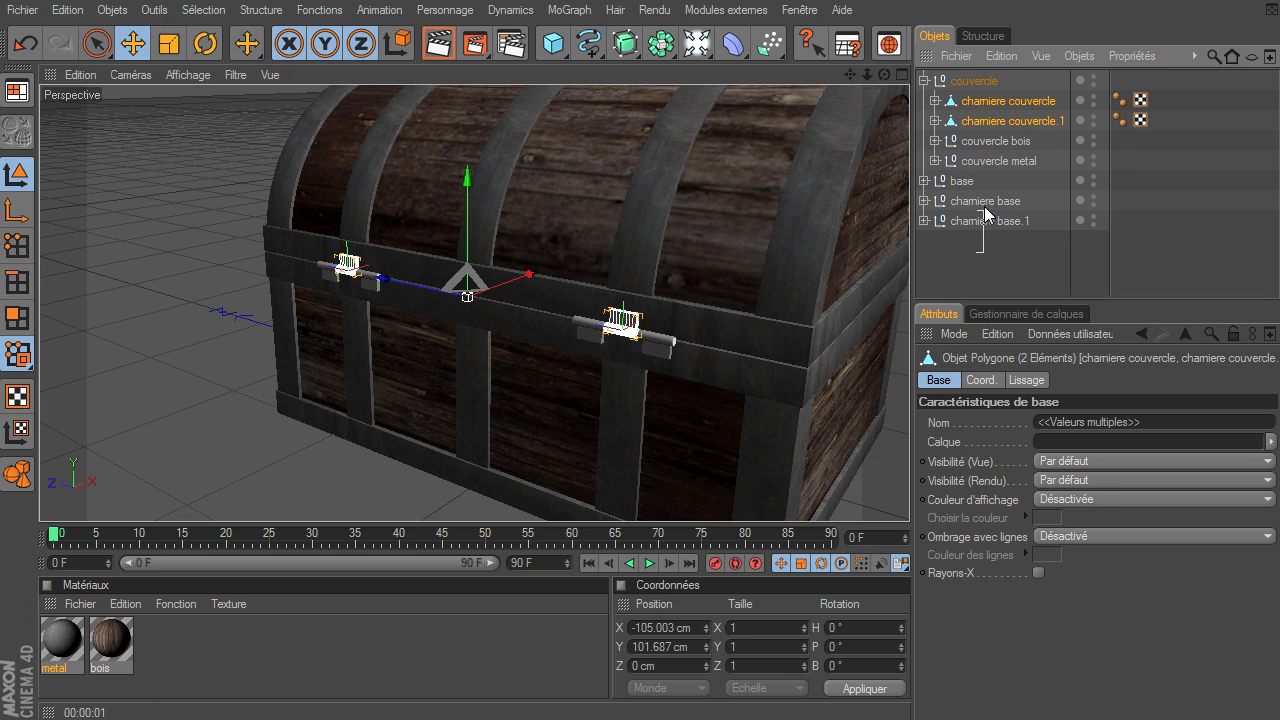
drag(990, 205, 962, 188)
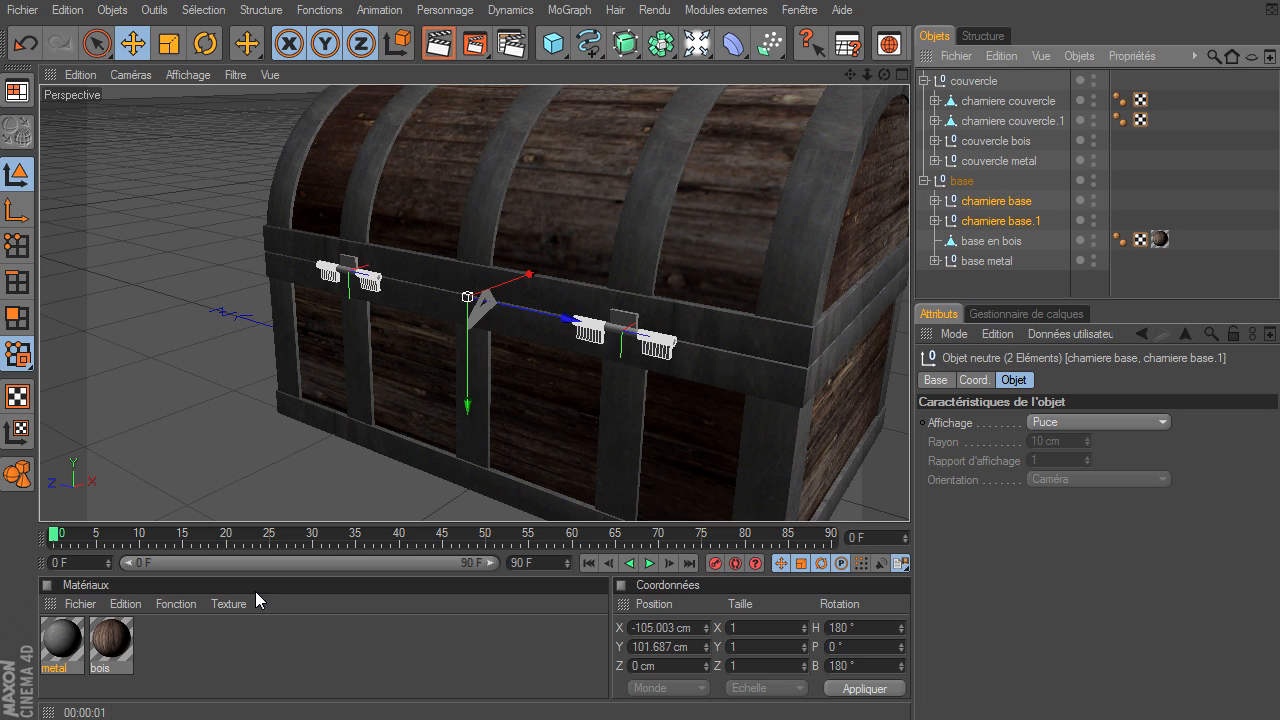
- Copy the cubic-projected "metal" texture tag from "renfort" onto both "charniere base" groups and both "charniere couvercle" objects
click(936, 260)
click(1139, 280)
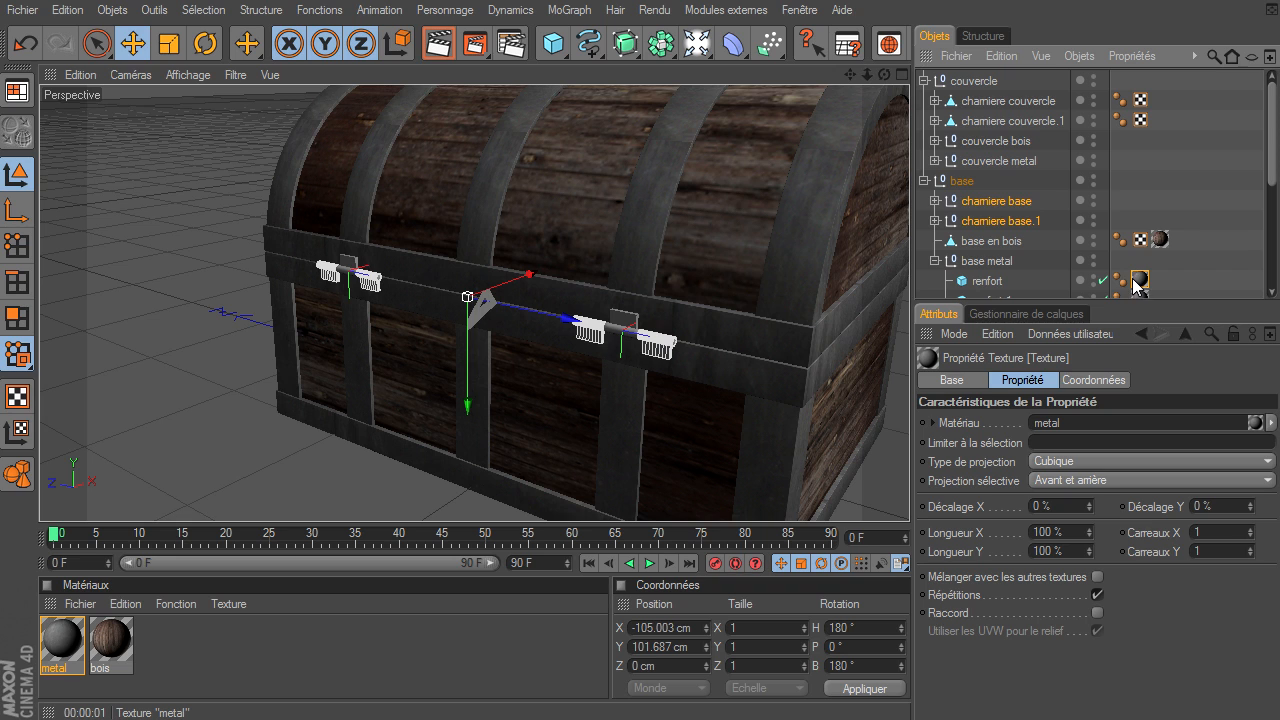
ctrl+drag(1139, 283, 1120, 222)
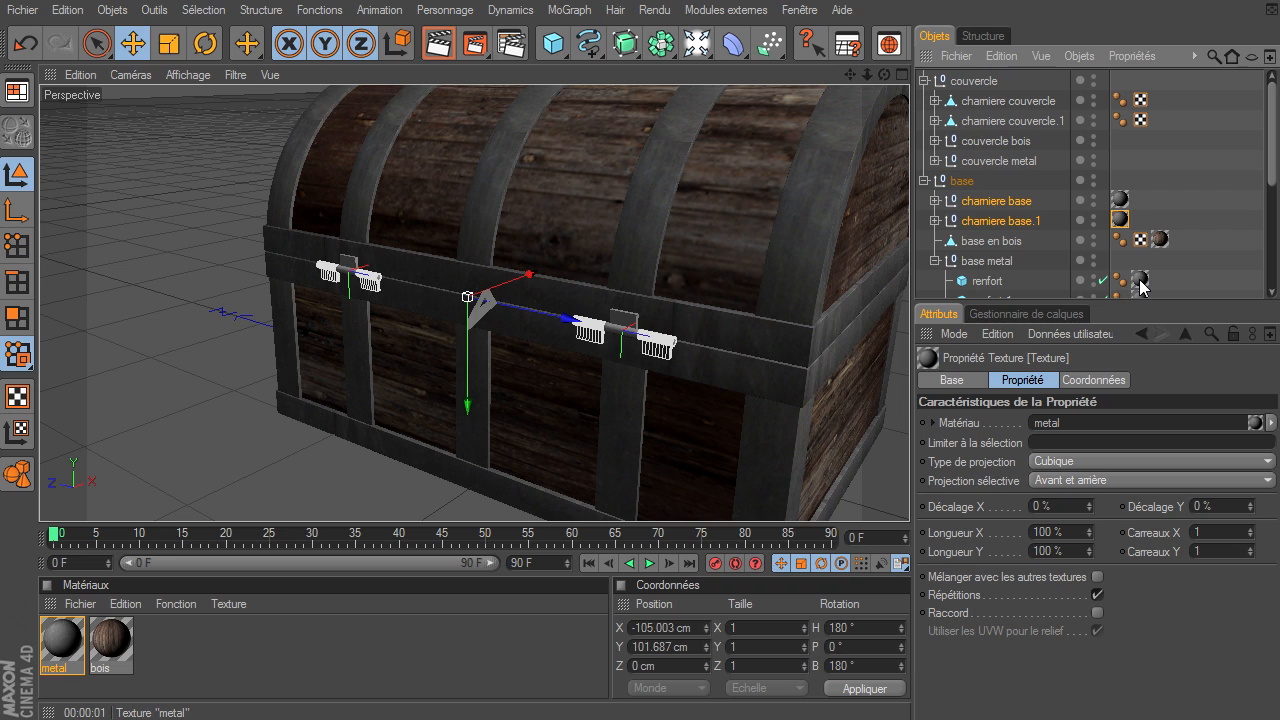
ctrl+drag(1124, 222, 1159, 100)
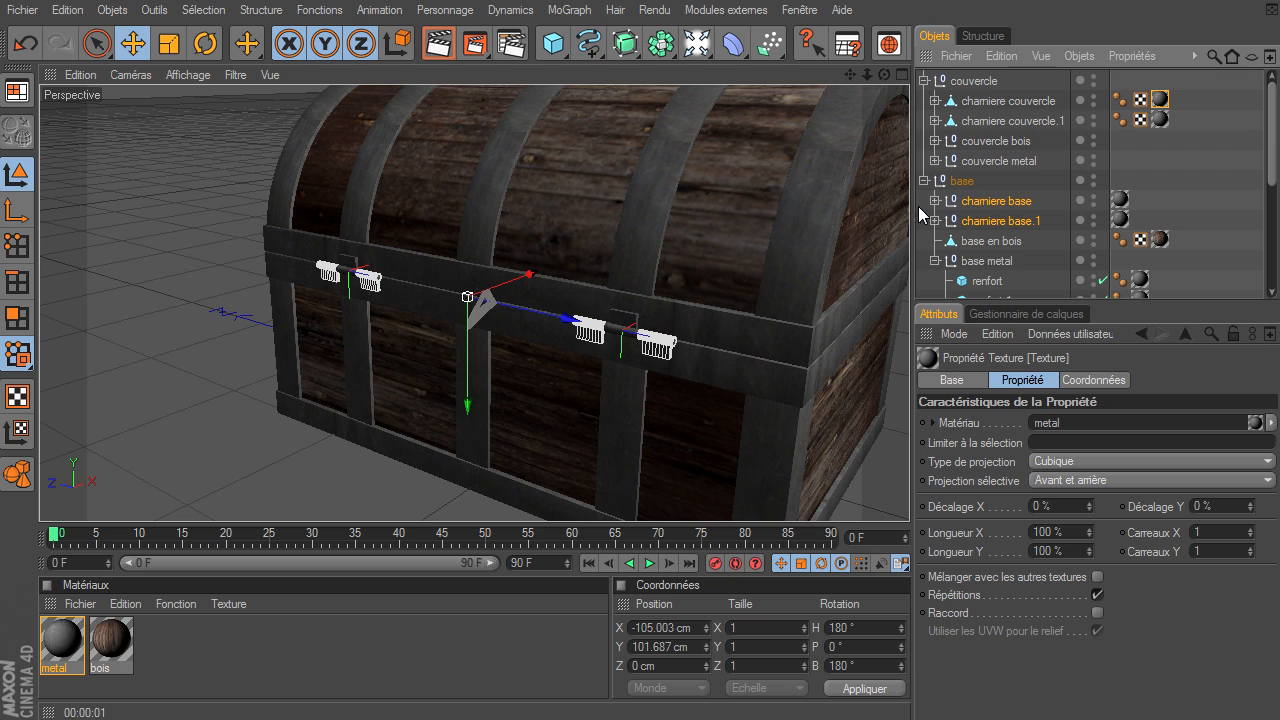
- Render a close-up of the metal hinges in the perspective view and inspect the chest from both its back and front
click(217, 314)
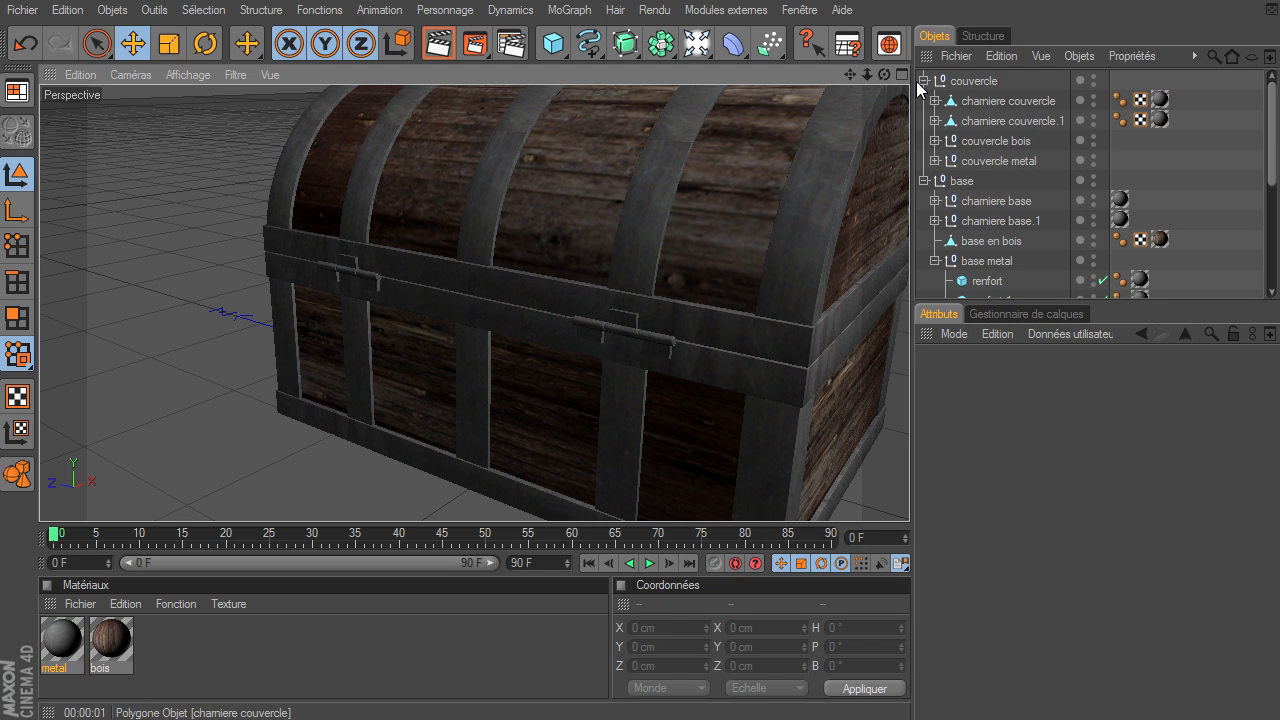
drag(884, 74, 909, 502)
drag(866, 73, 909, 495)
click(437, 55)
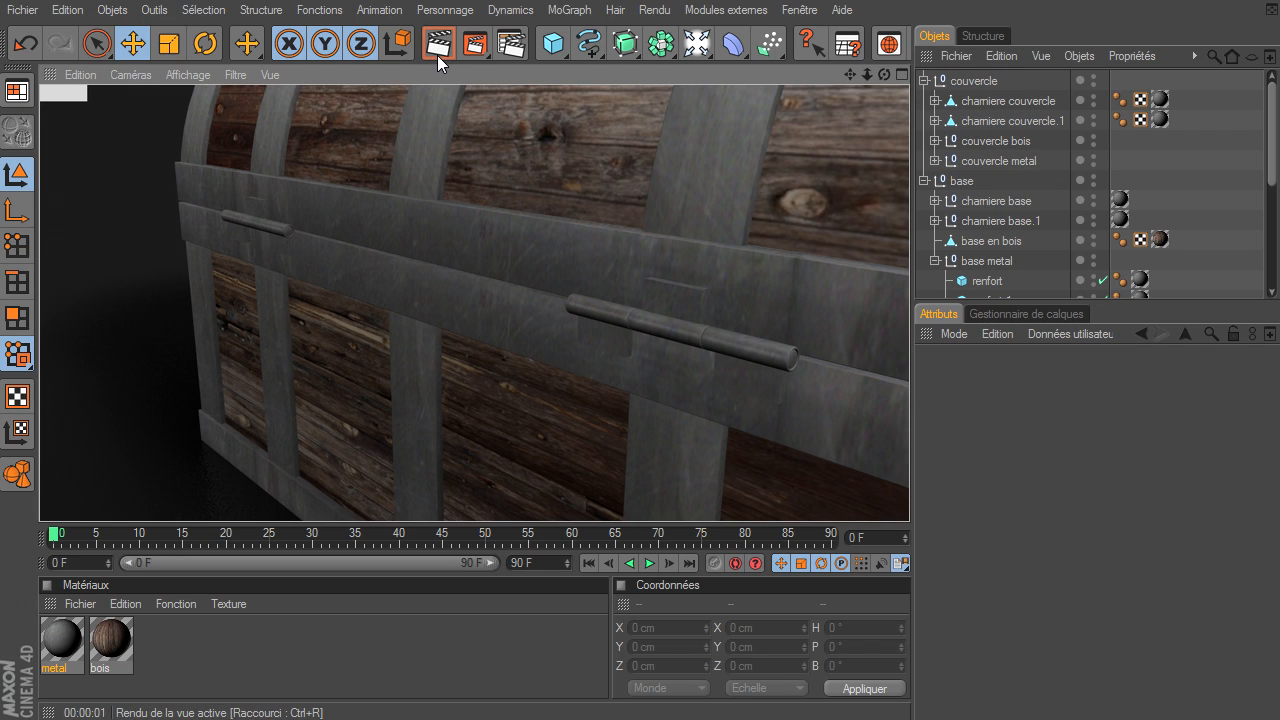
drag(866, 74, 910, 497)
drag(886, 74, 909, 495)
drag(850, 74, 909, 495)
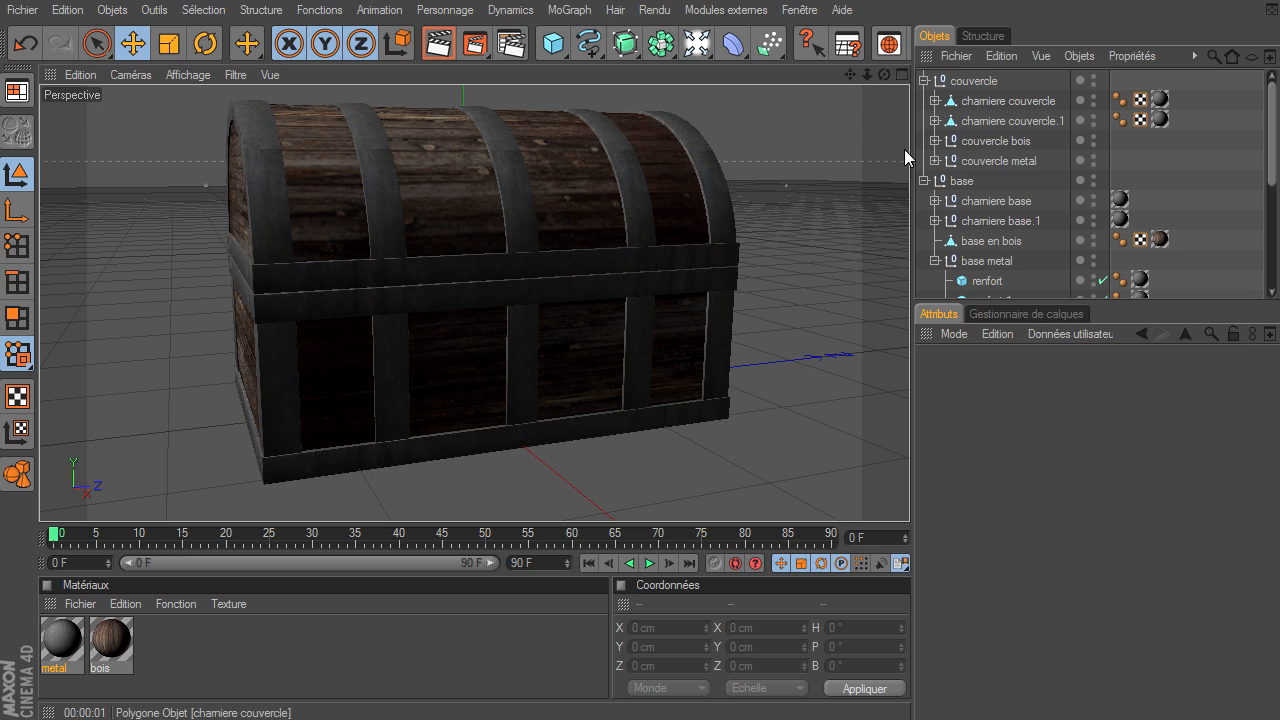
drag(884, 71, 909, 495)
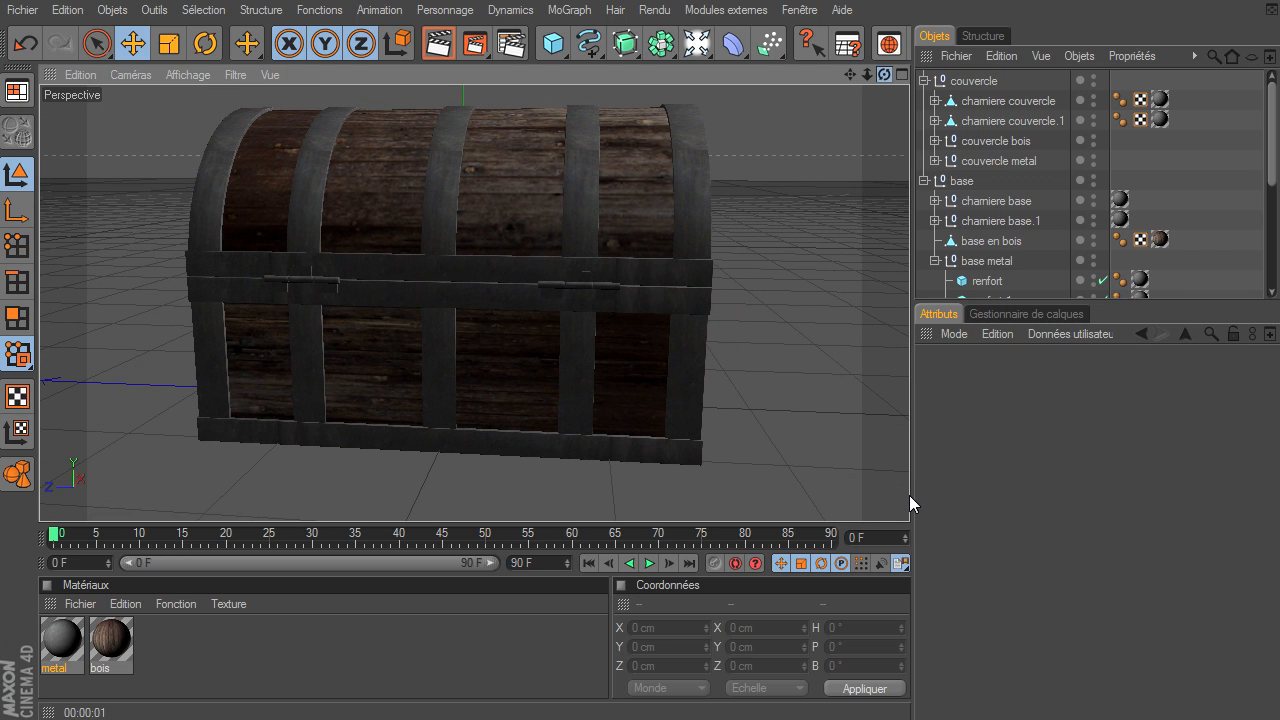
drag(909, 495, 917, 98)
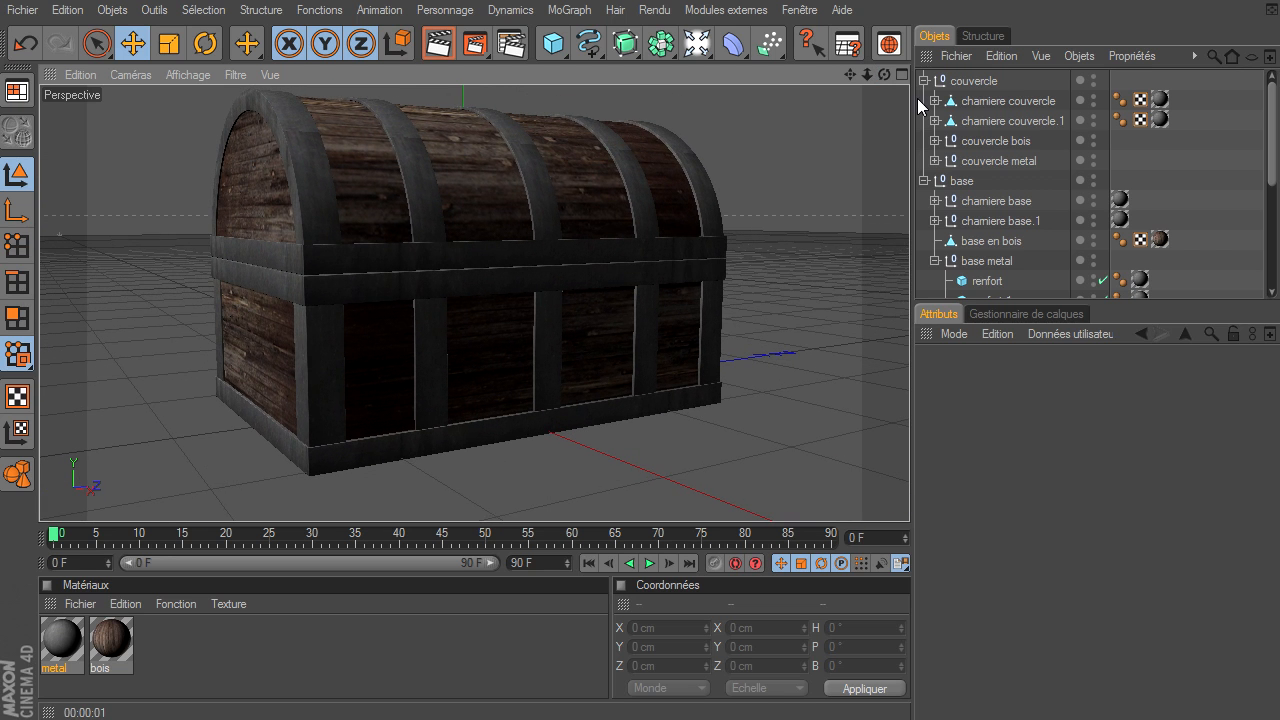
- Duplicate the first "charniere couvercle" and "charniere base" together to the root of the object hierarchy, and collapse the "base" and "couvercle" groups
click(1008, 101)
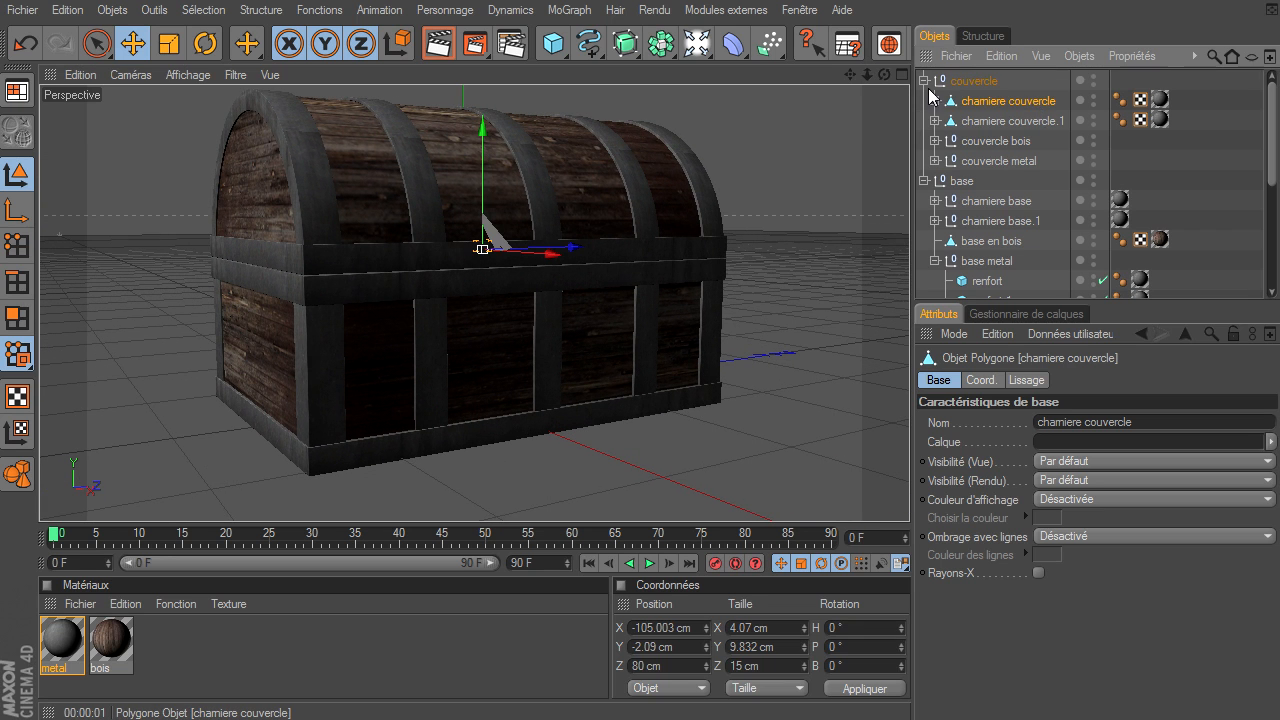
drag(885, 74, 519, 403)
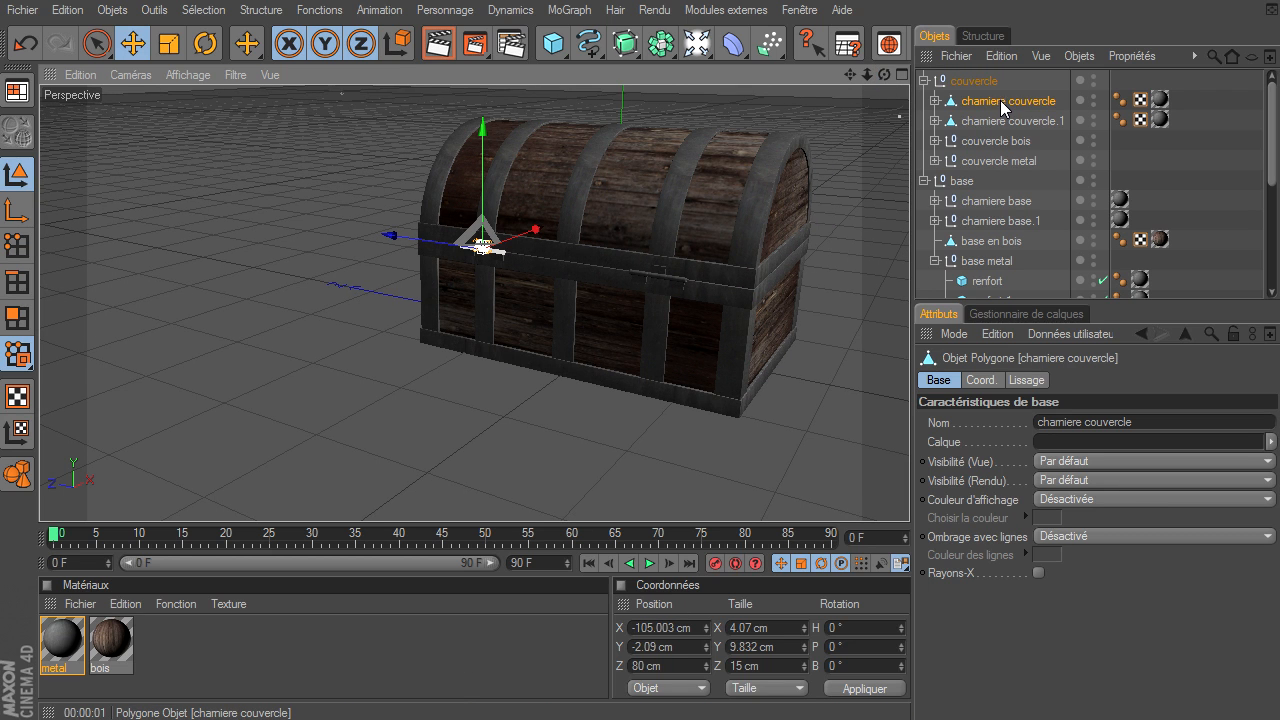
ctrl+click(1002, 203)
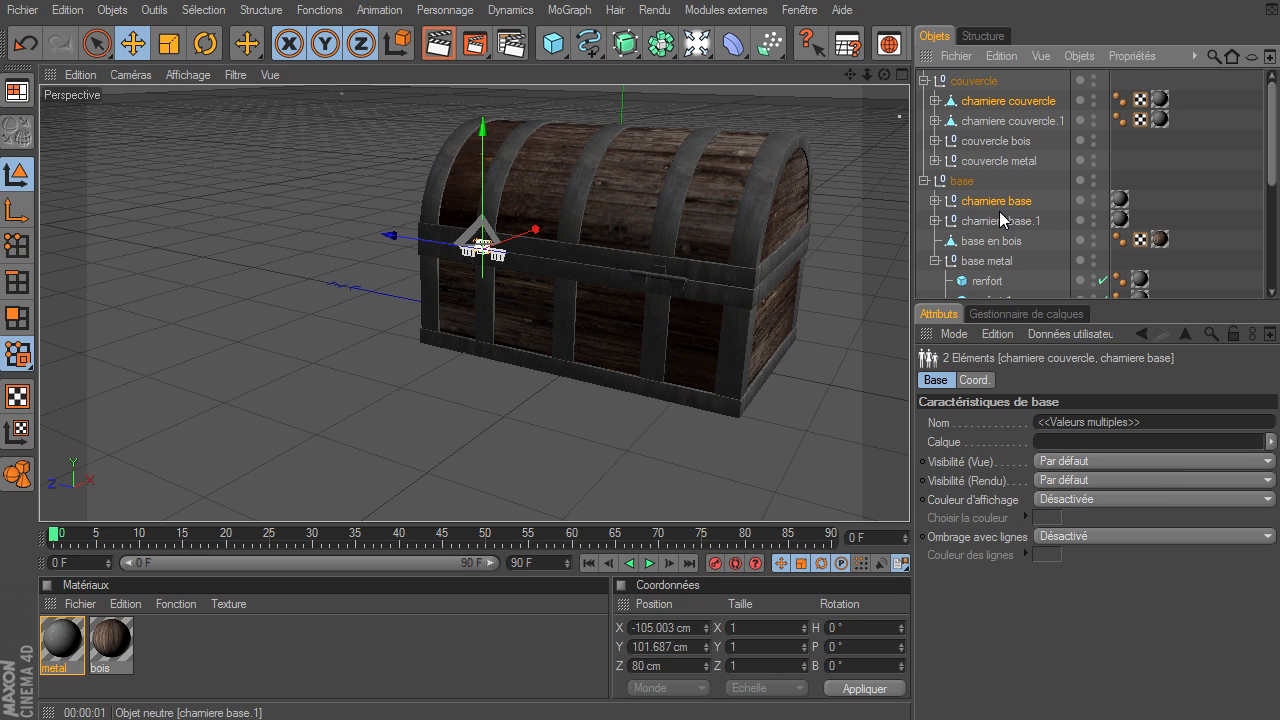
scroll(999, 211, down, 3)
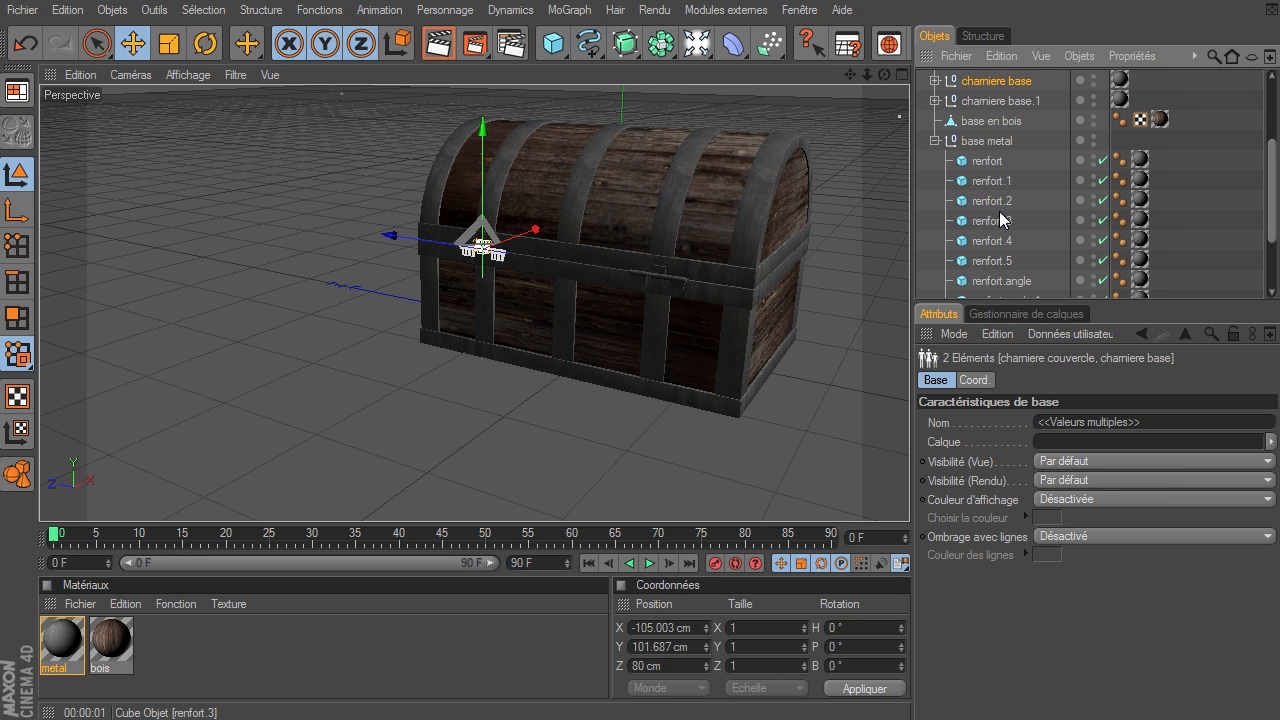
click(935, 141)
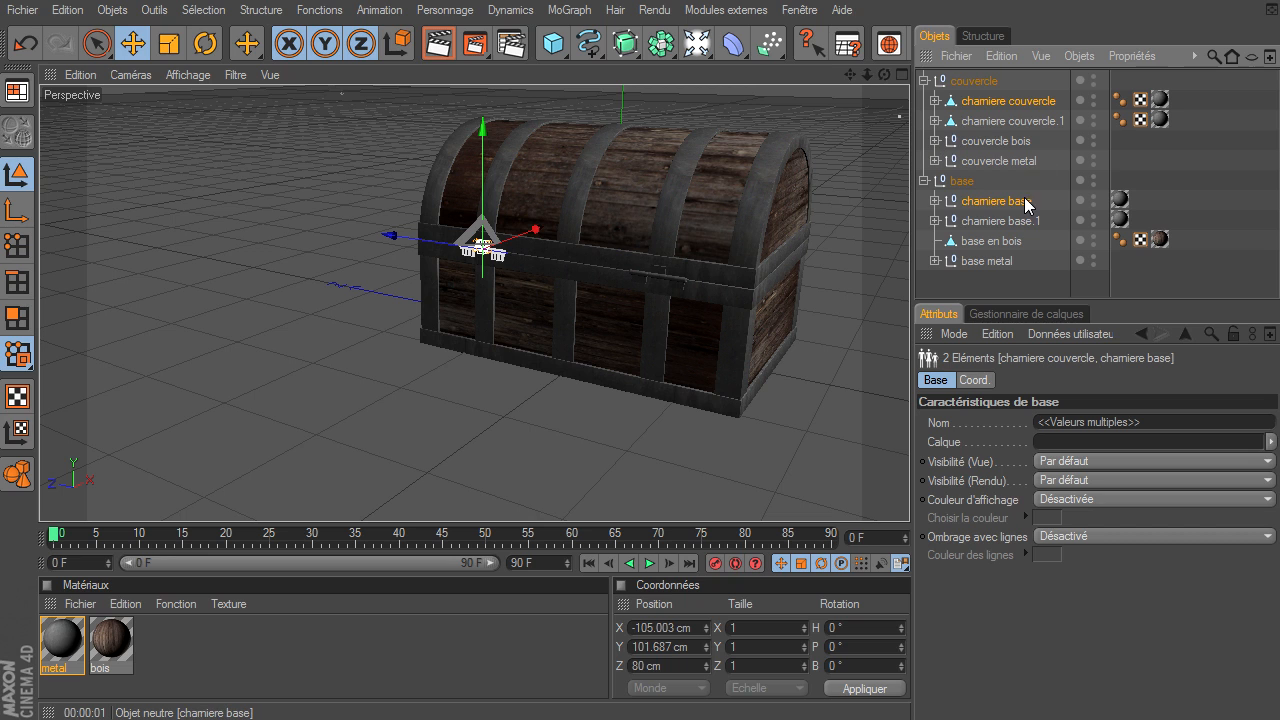
ctrl+drag(1020, 208, 1010, 286)
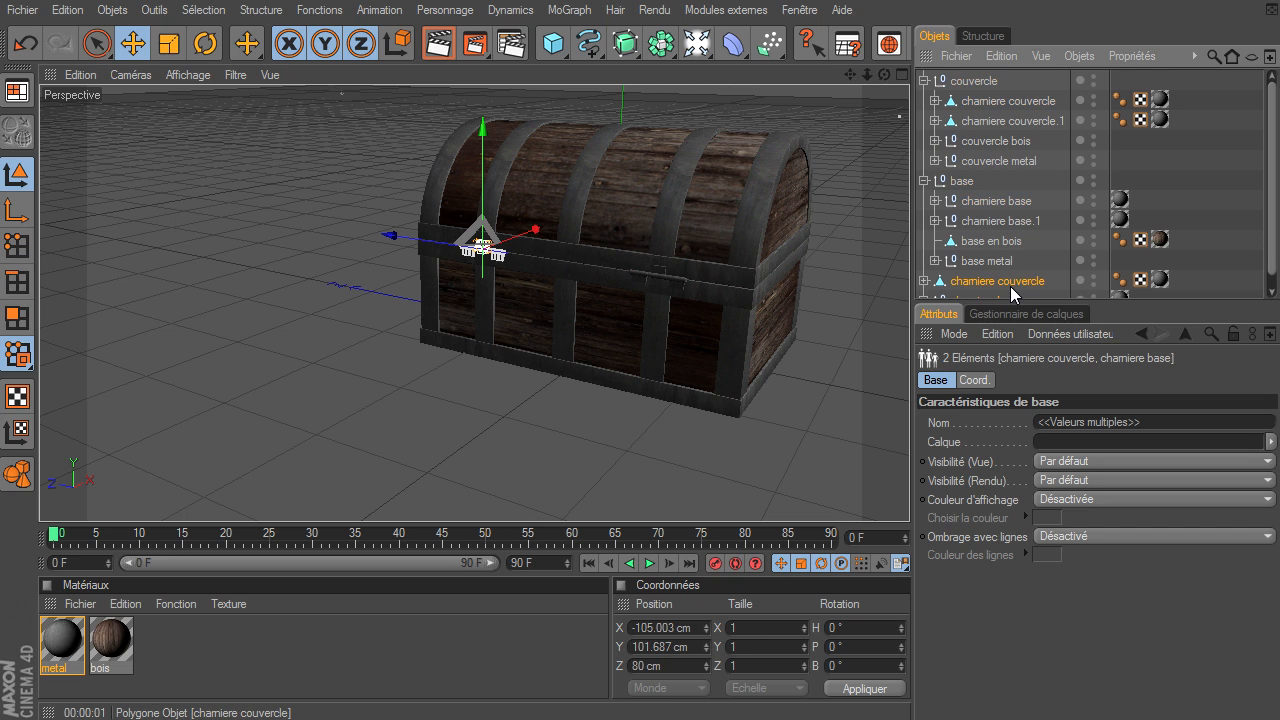
click(924, 181)
click(924, 81)
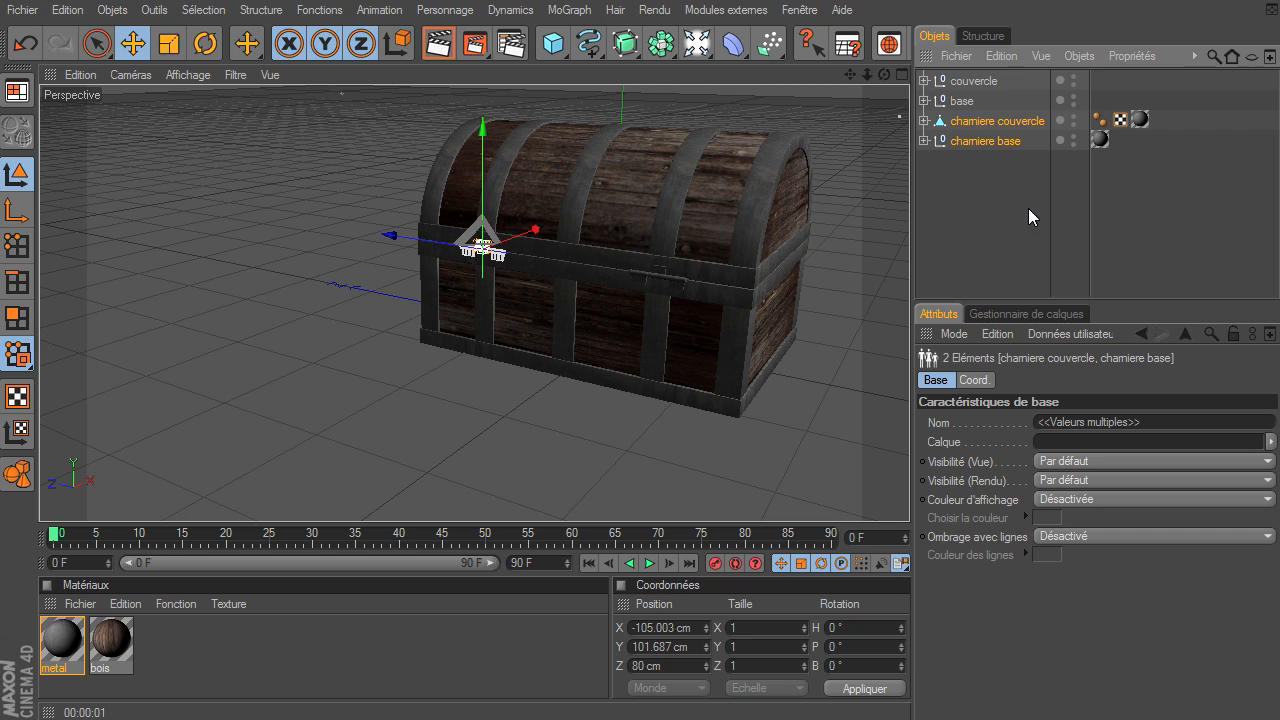
- Center the copied hinge parts at Z 0 cm and rotate them together to a 180° heading
double_click(655, 667)
text(0)
key(Return)
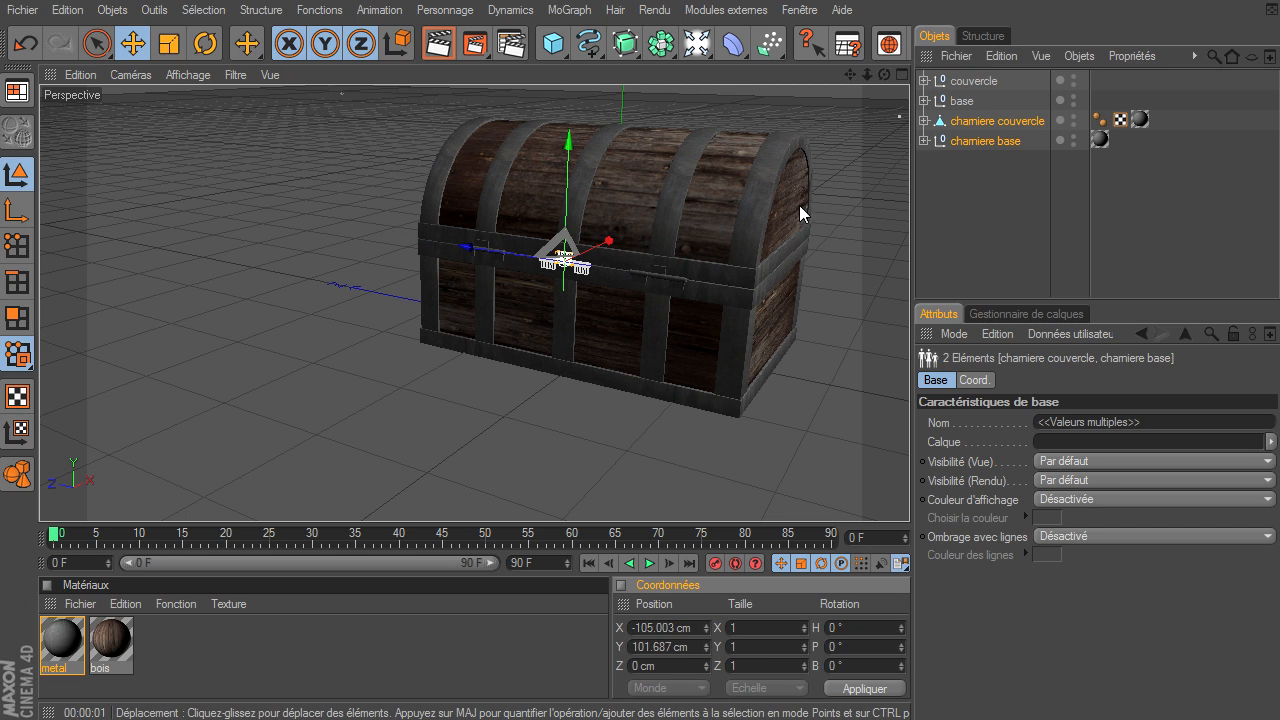
click(205, 43)
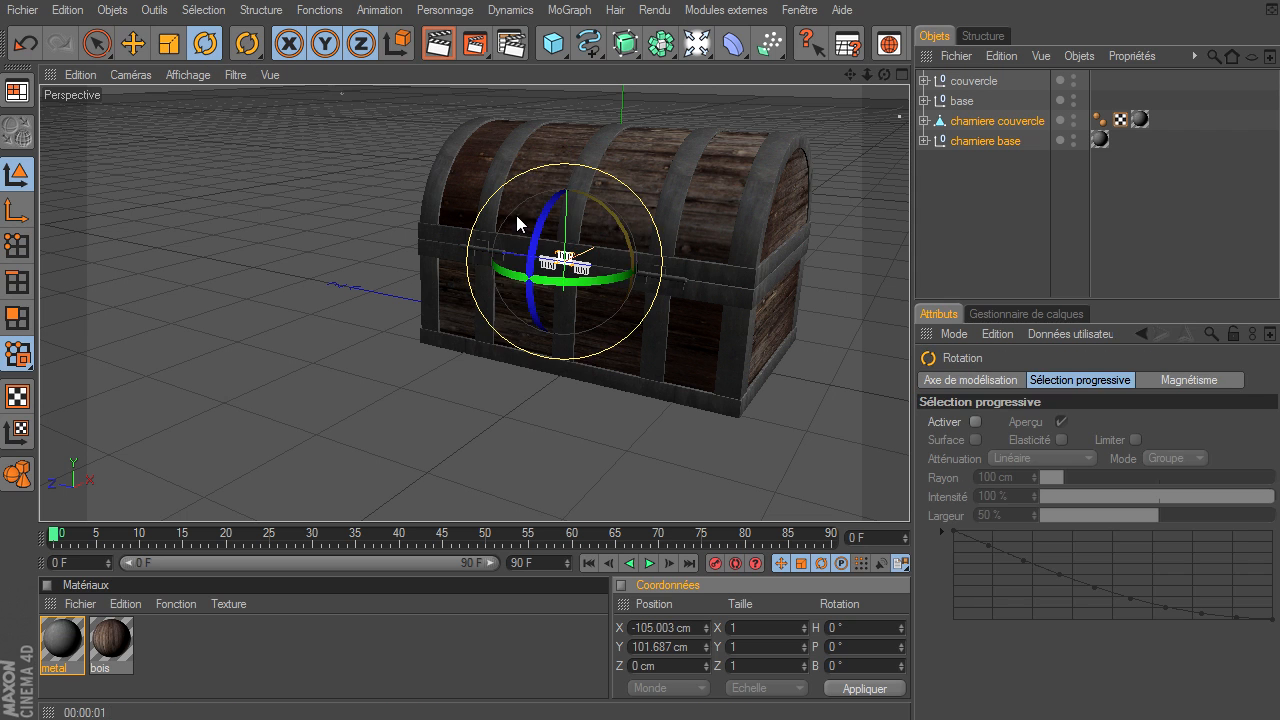
drag(516, 276, 639, 239)
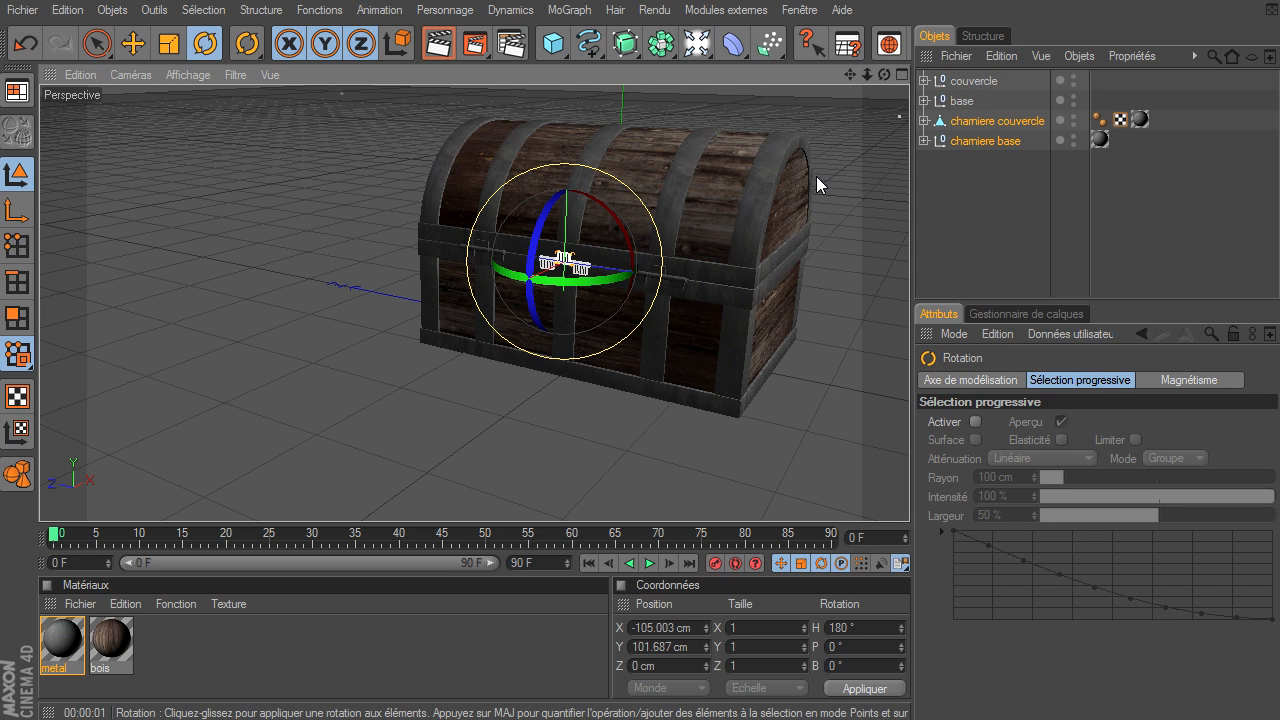
- Move the copied hinge parts along X to the chest's front face, resting against the metal band at about X 105.4 cm
drag(884, 74, 850, 74)
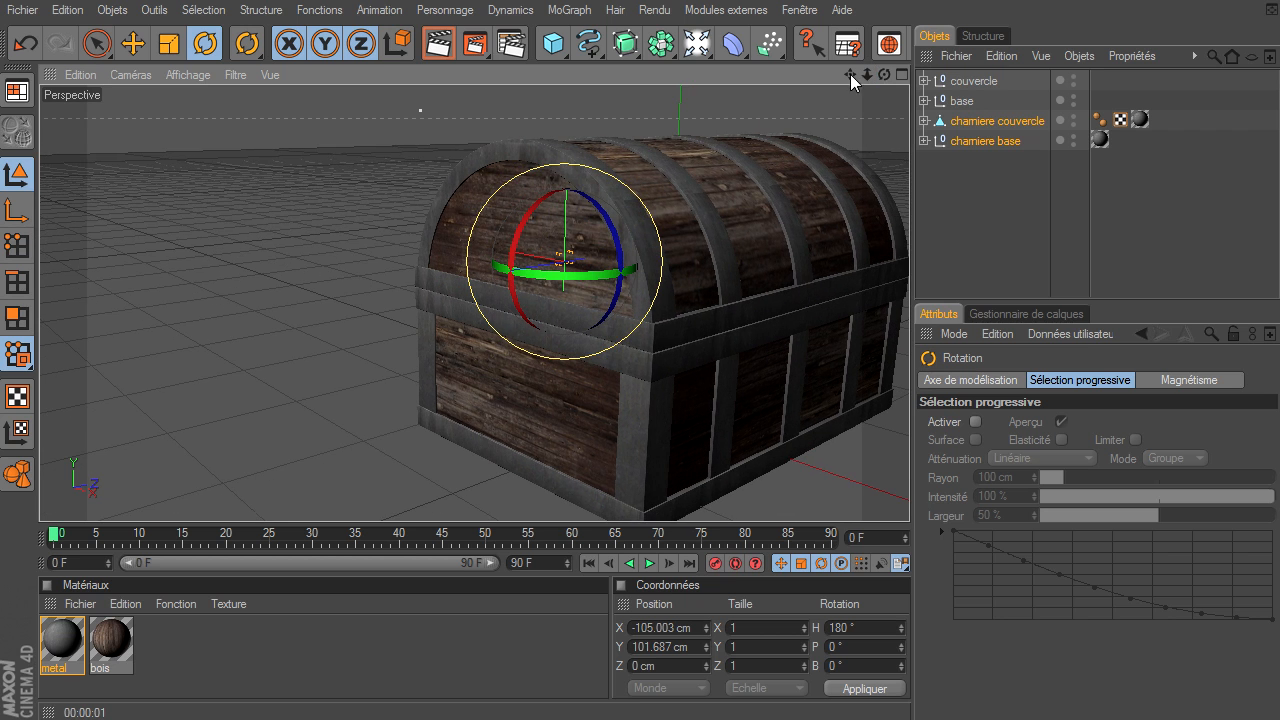
click(133, 43)
drag(563, 262, 645, 270)
drag(921, 497, 908, 495)
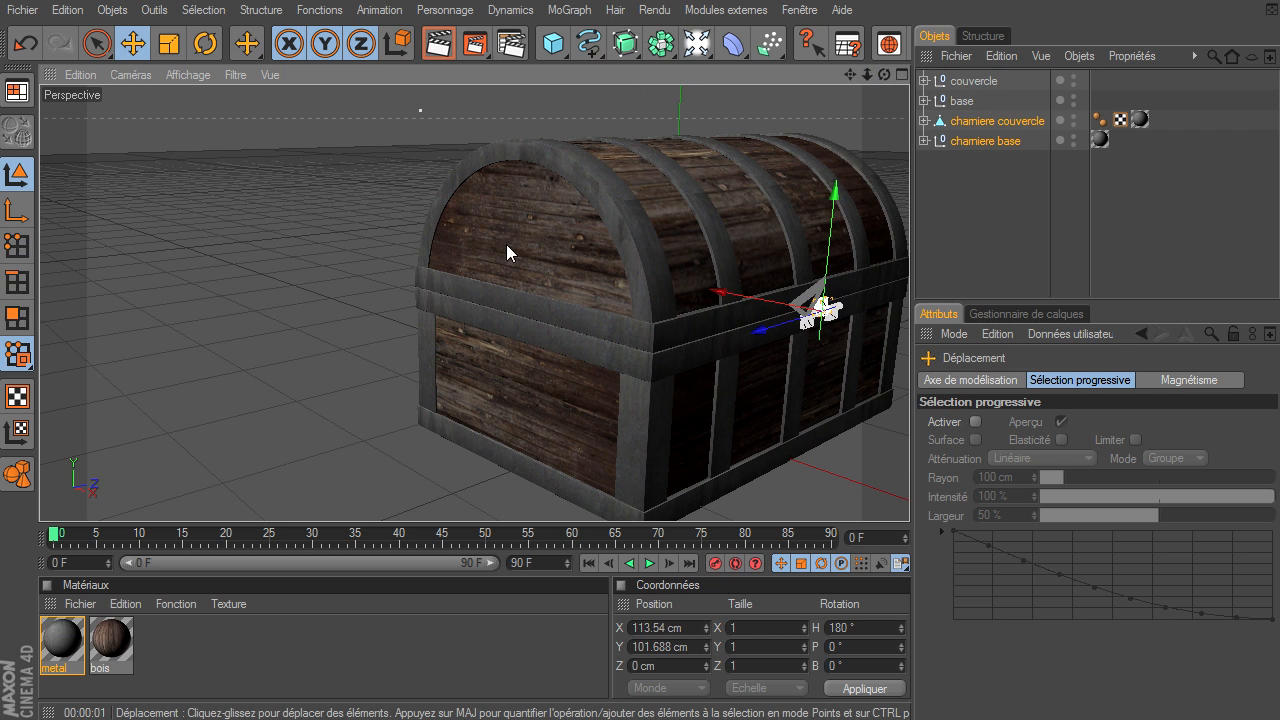
key(o)
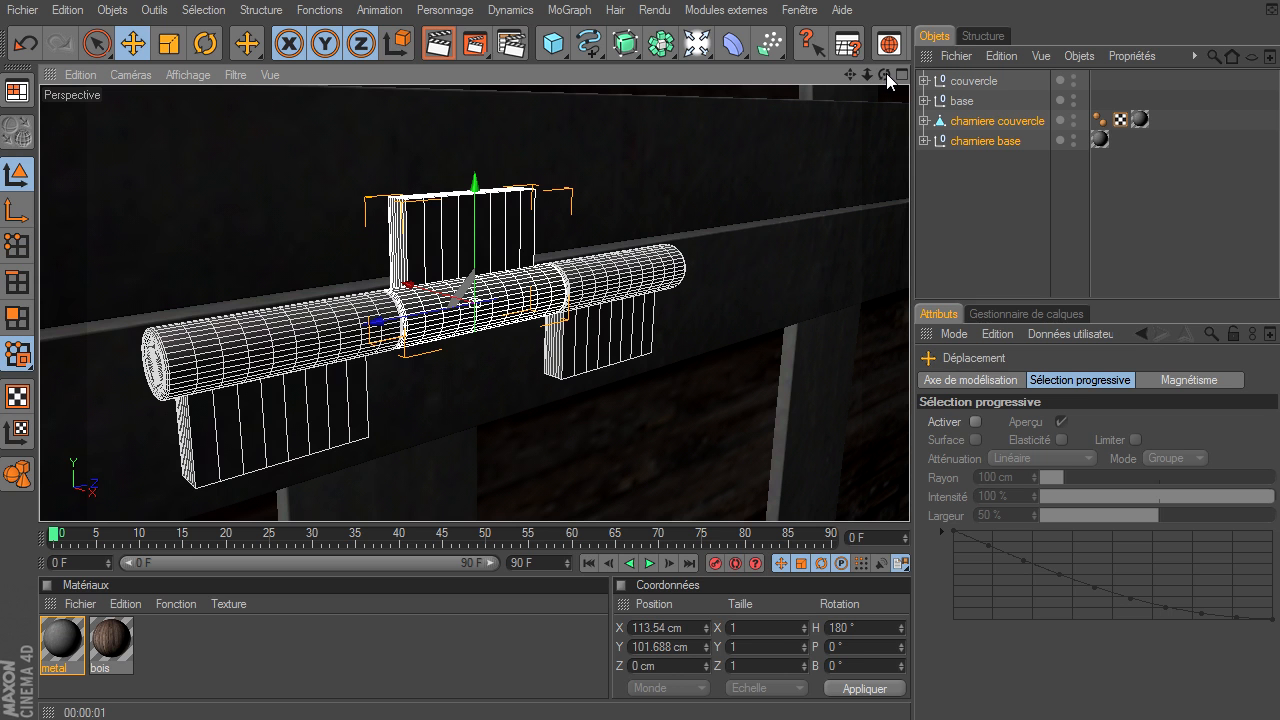
mouse_move(874, 73)
mouse_down()
mouse_move(885, 83)
mouse_move(860, 79)
mouse_up()
drag(909, 495, 909, 495)
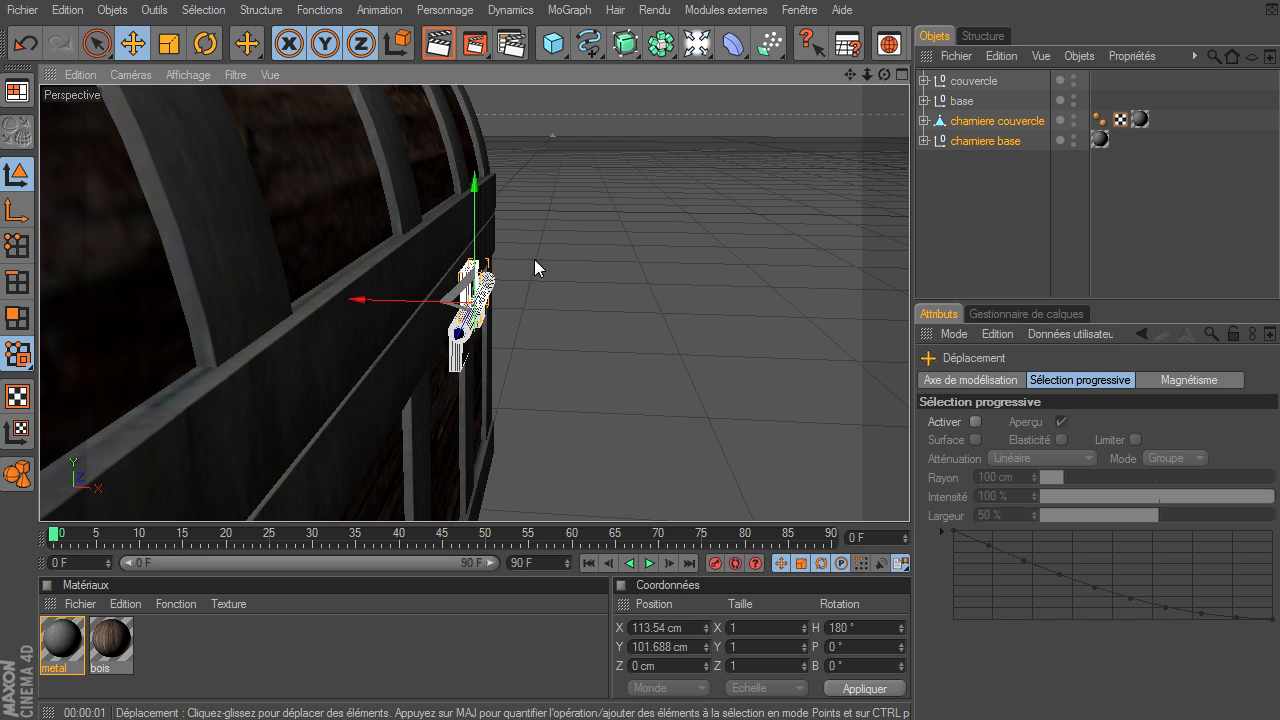
drag(380, 301, 343, 301)
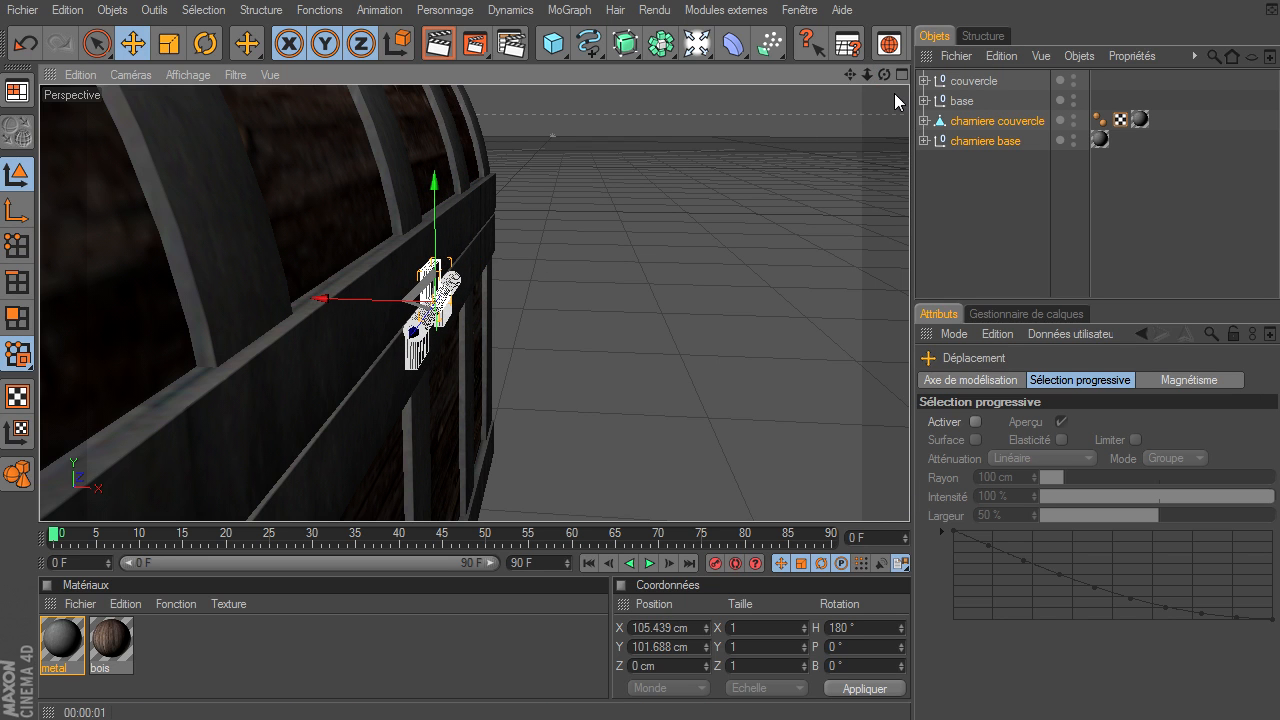
mouse_move(909, 495)
mouse_down()
mouse_move(922, 490)
mouse_move(909, 495)
mouse_up()
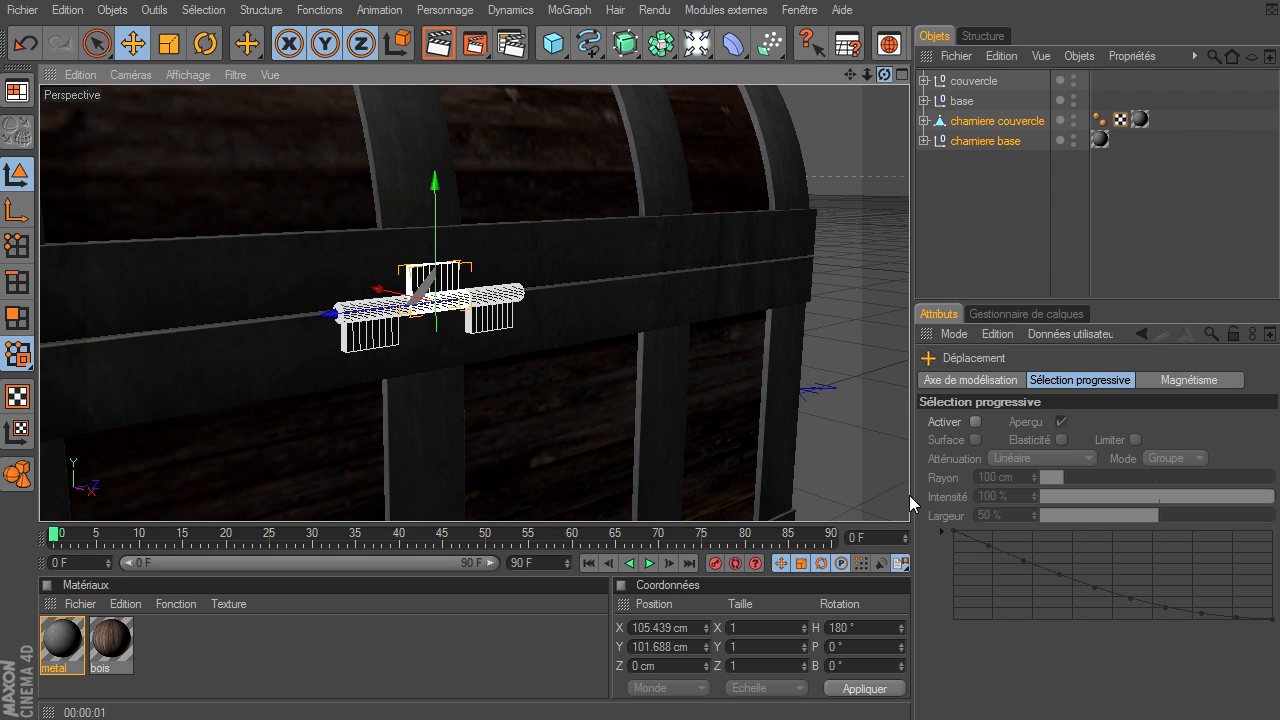
- Rotate only the root-level "charniere base" copy around its vertical axis to a heading of 360°
click(1000, 141)
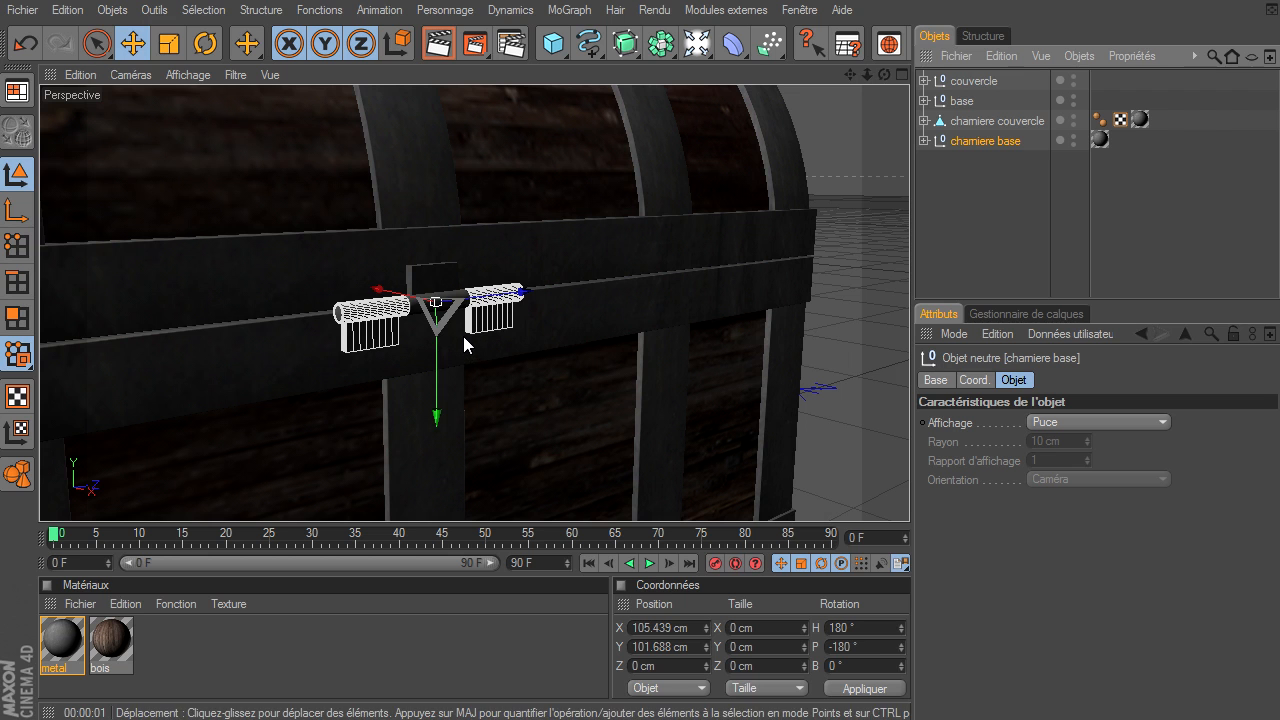
click(205, 43)
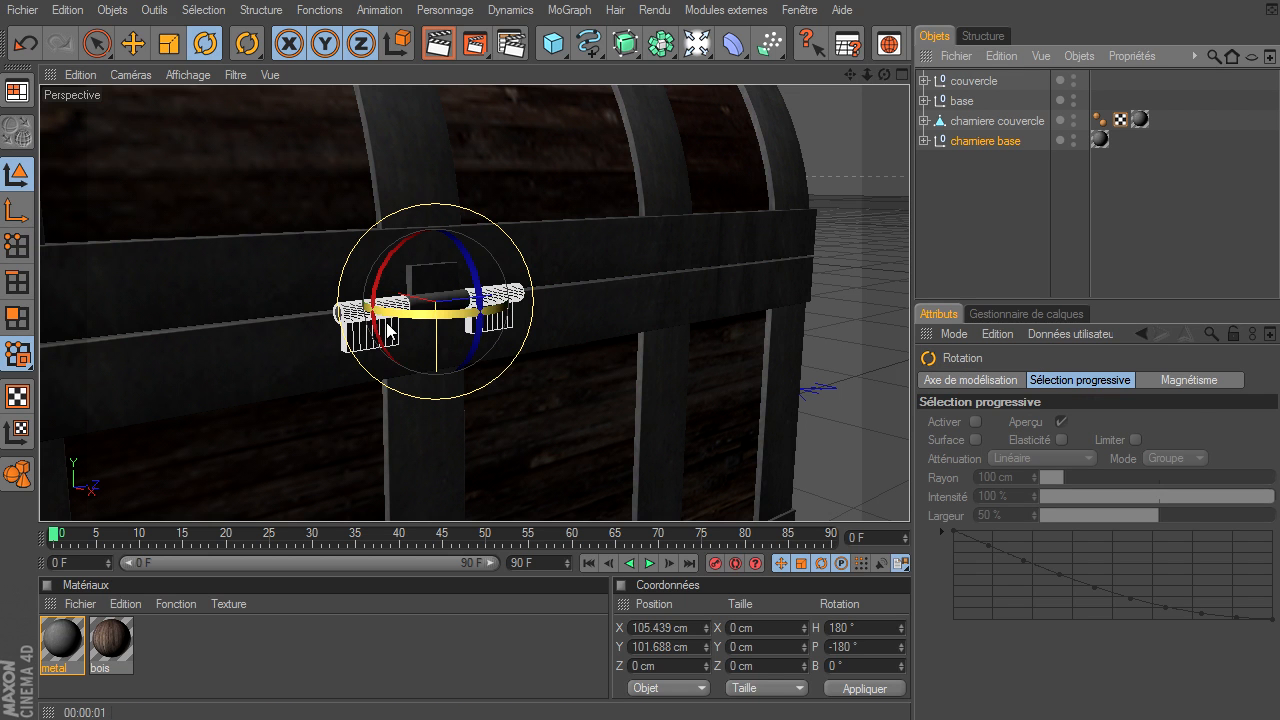
drag(397, 320, 629, 244)
alt+drag(909, 495, 880, 73)
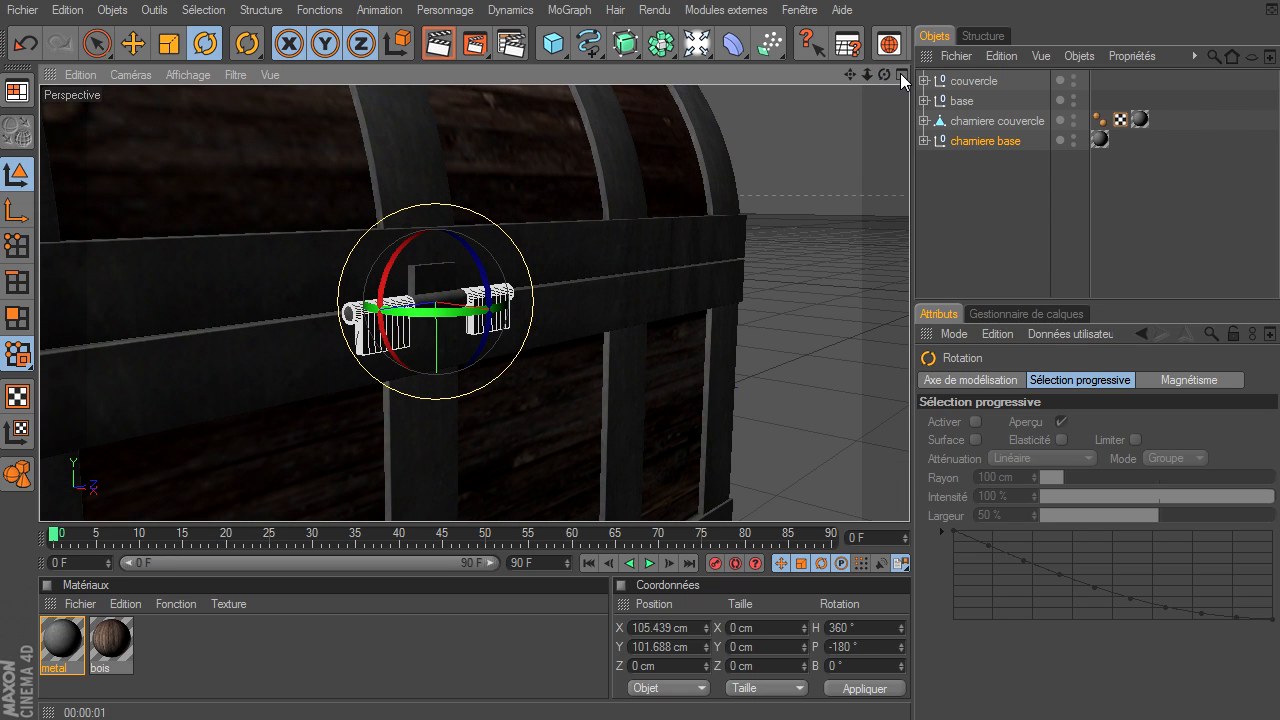
- Examine the front hinge copy's alignment in the four-view layout and in the perspective view
click(901, 74)
drag(867, 304, 898, 400)
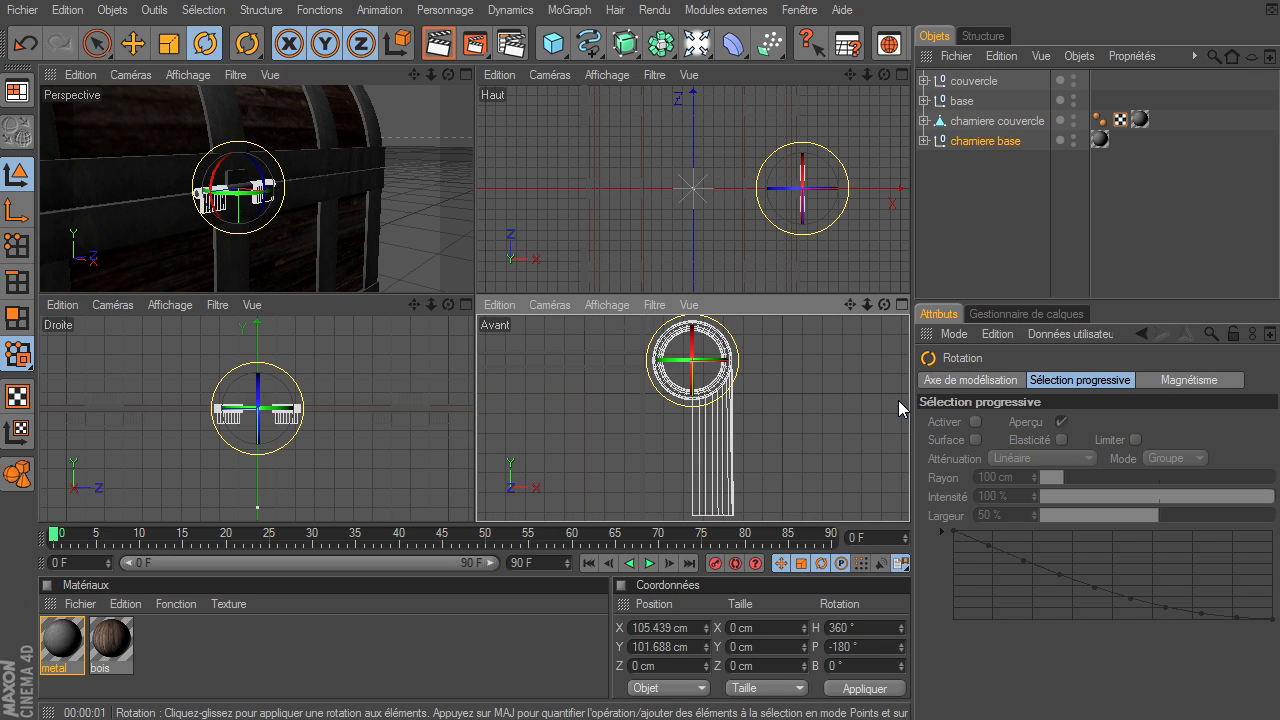
drag(868, 303, 909, 495)
mouse_move(848, 305)
mouse_down()
mouse_move(909, 495)
mouse_move(848, 305)
mouse_up()
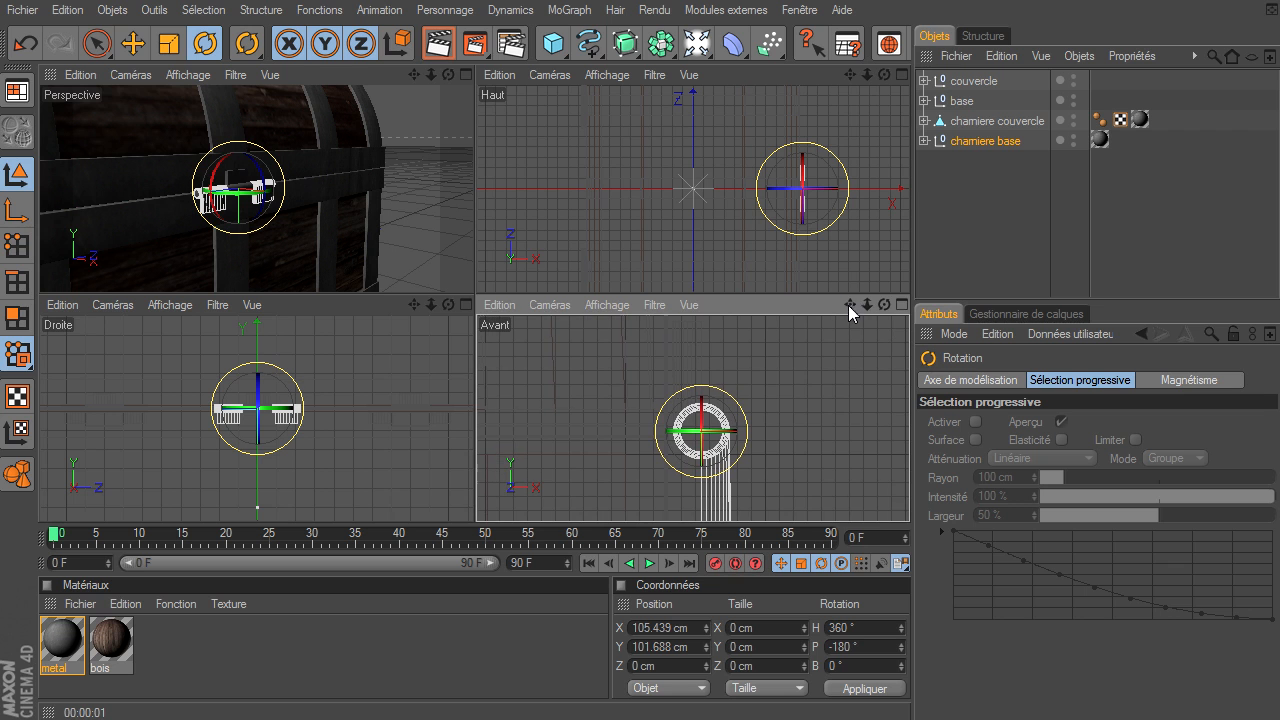
click(967, 254)
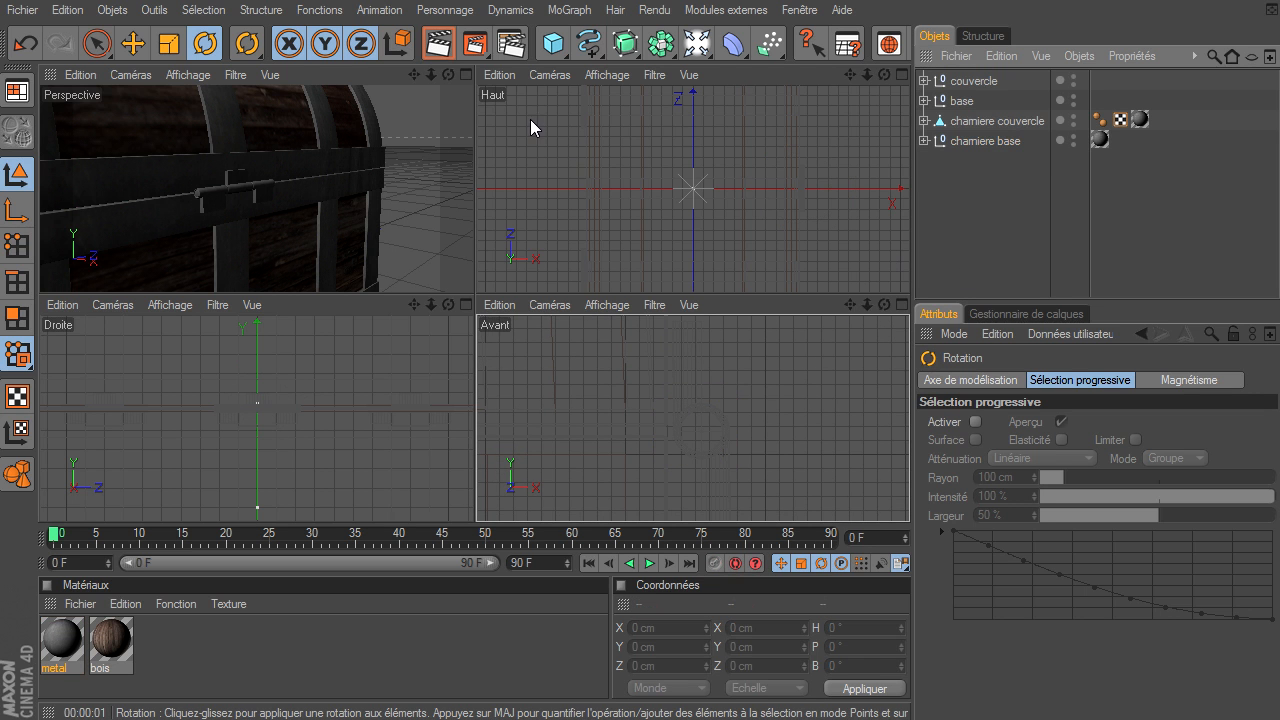
click(466, 75)
drag(884, 75, 520, 288)
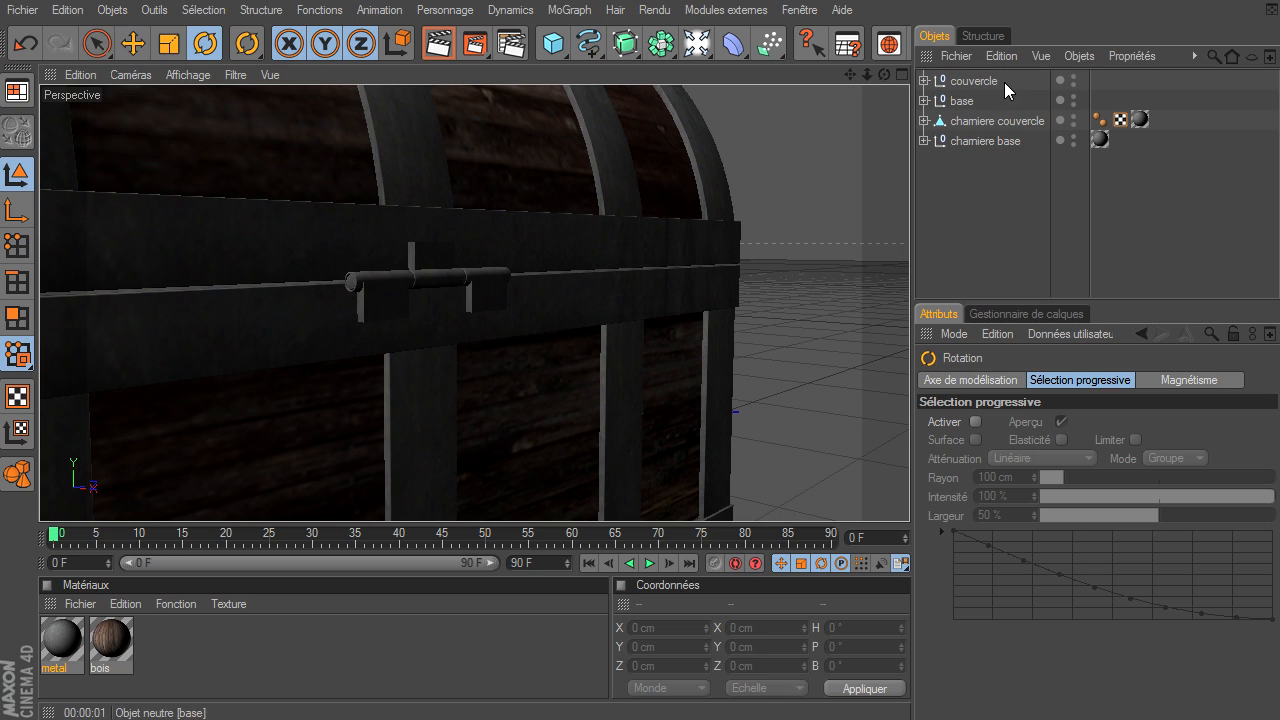
- Connect "charniere.1" and "charniere.2" inside the copied "charniere base" into one polygon object, and delete the two originals
click(925, 141)
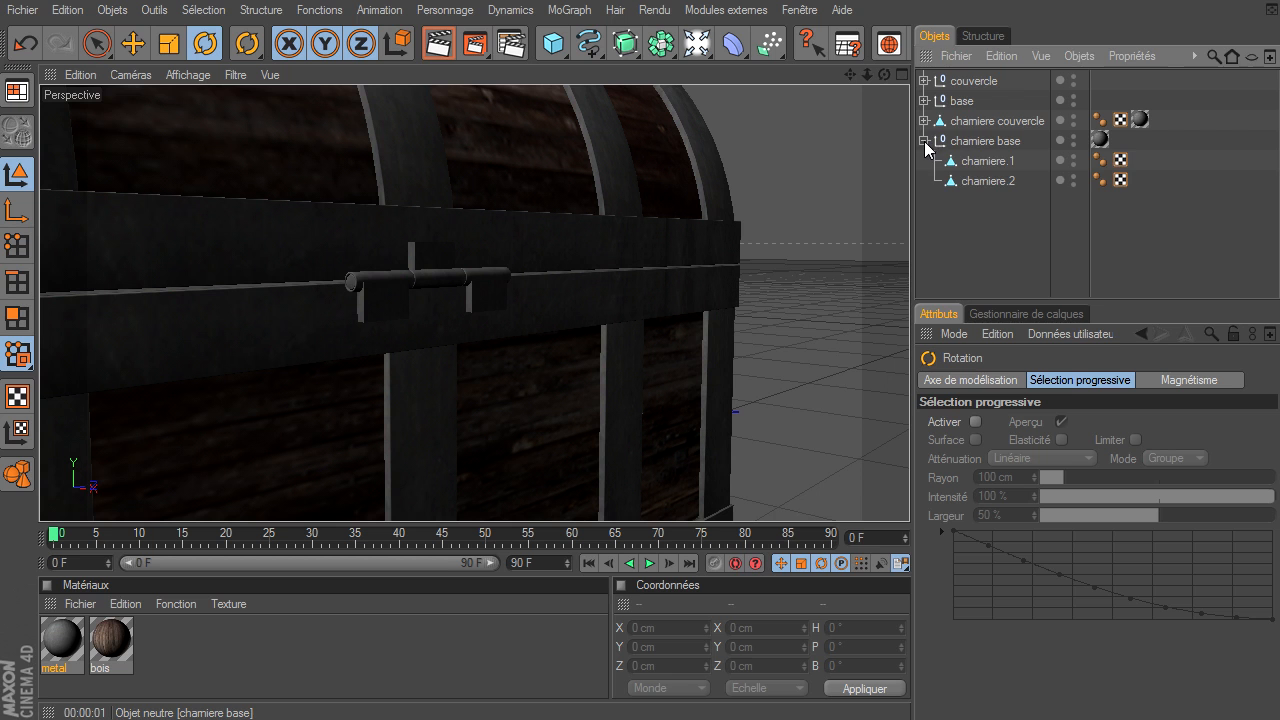
click(994, 162)
shift+click(988, 181)
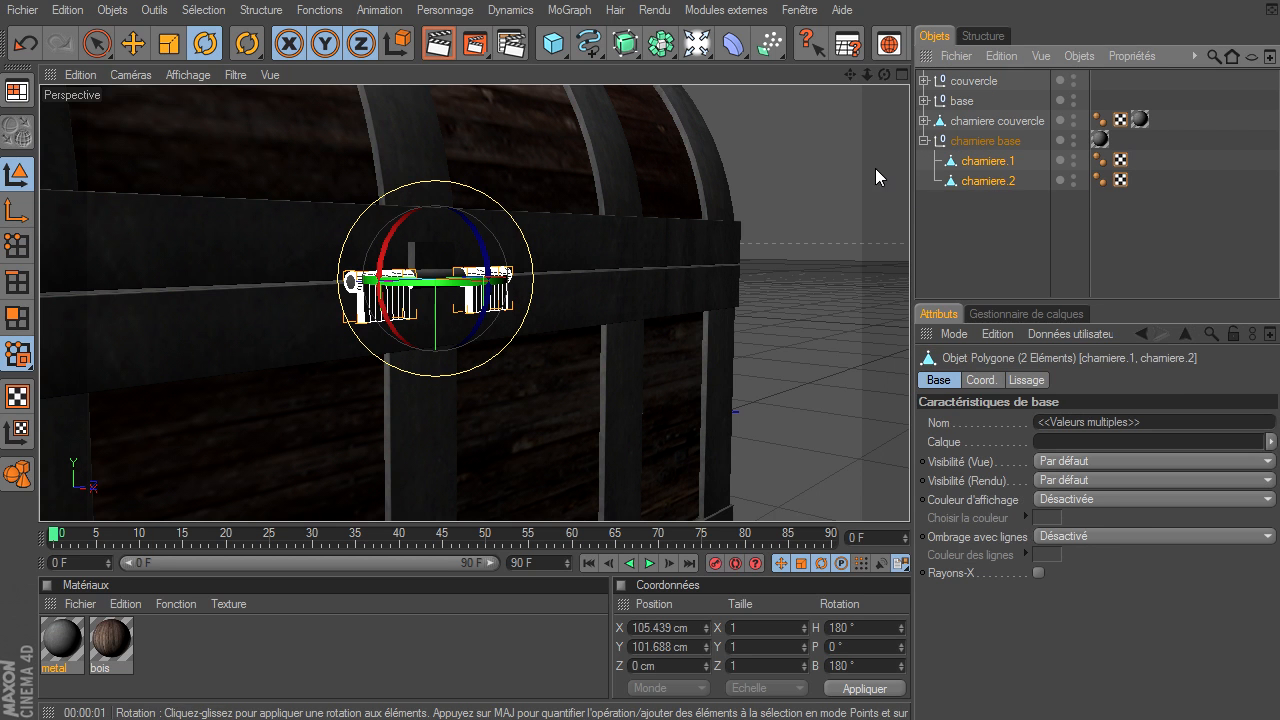
drag(884, 75, 909, 495)
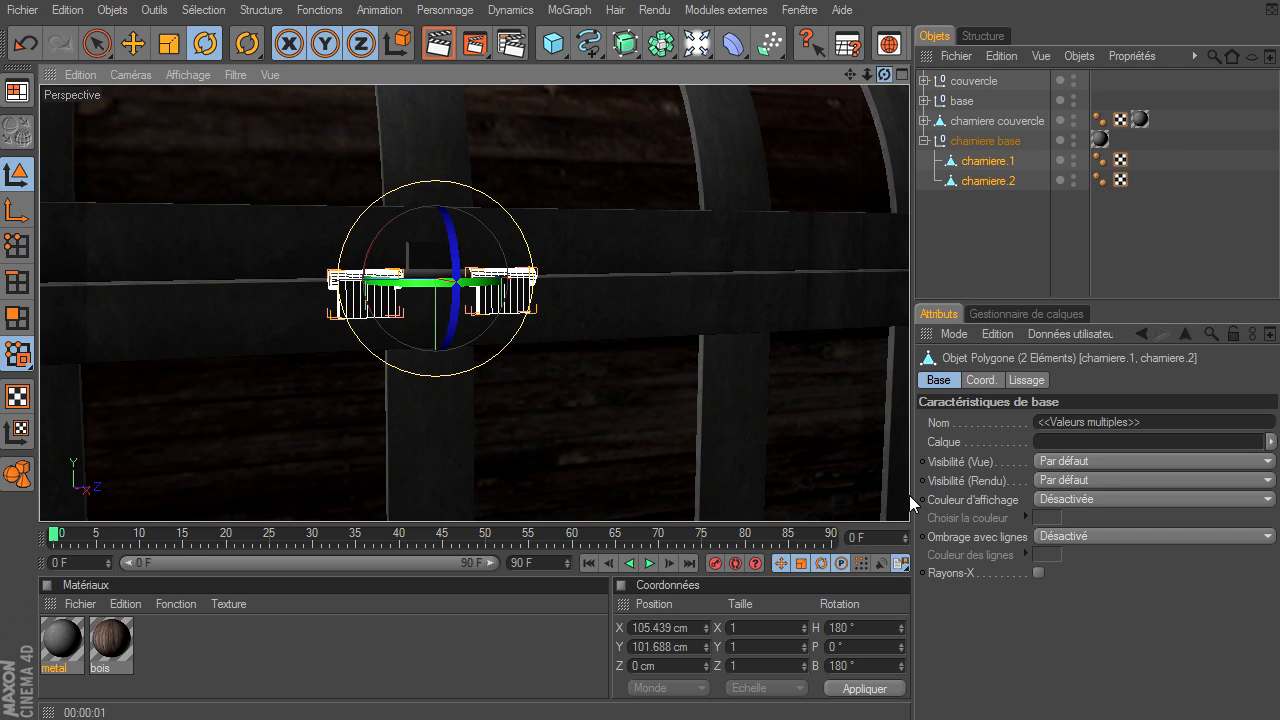
right_click(984, 177)
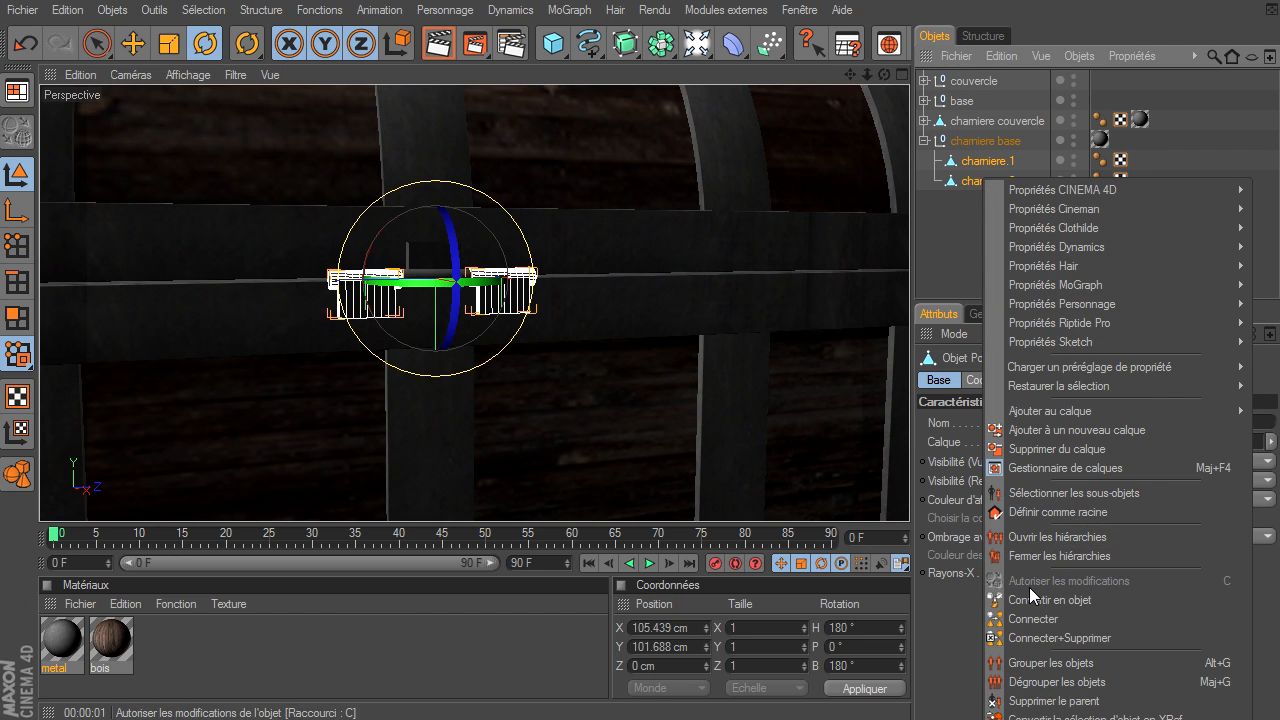
click(1022, 619)
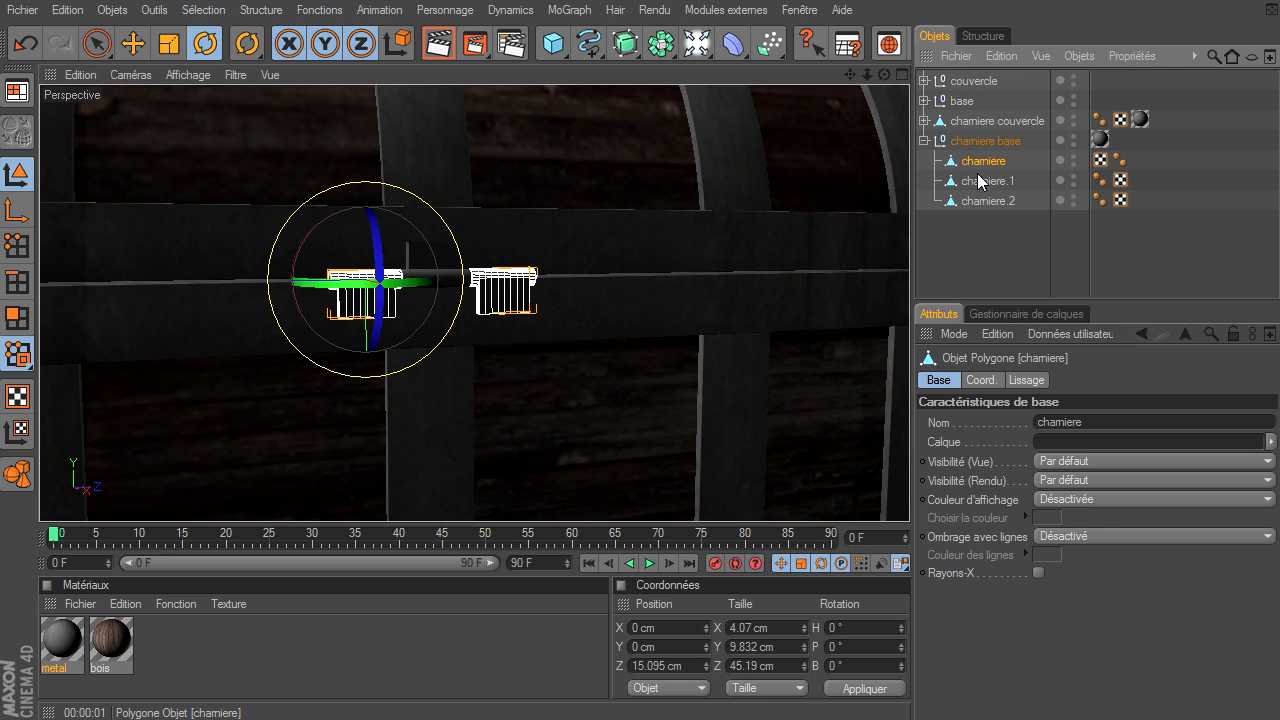
drag(977, 230, 1003, 180)
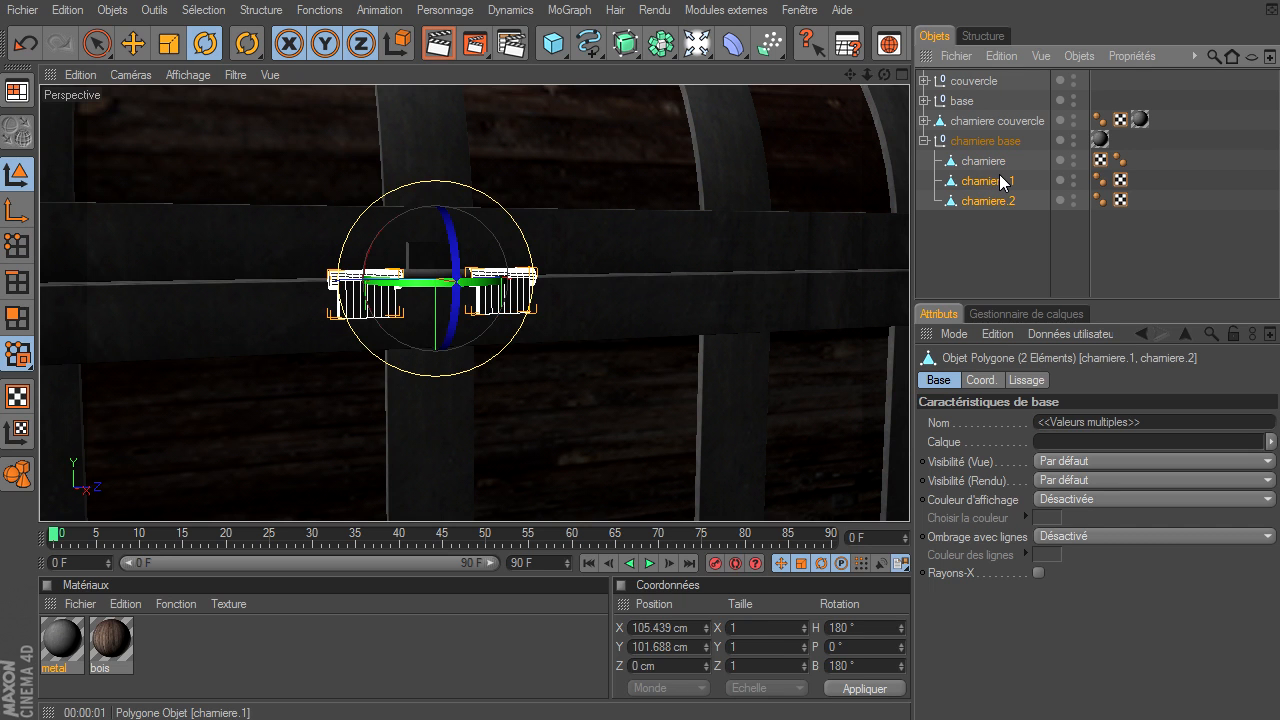
key(Delete)
click(972, 163)
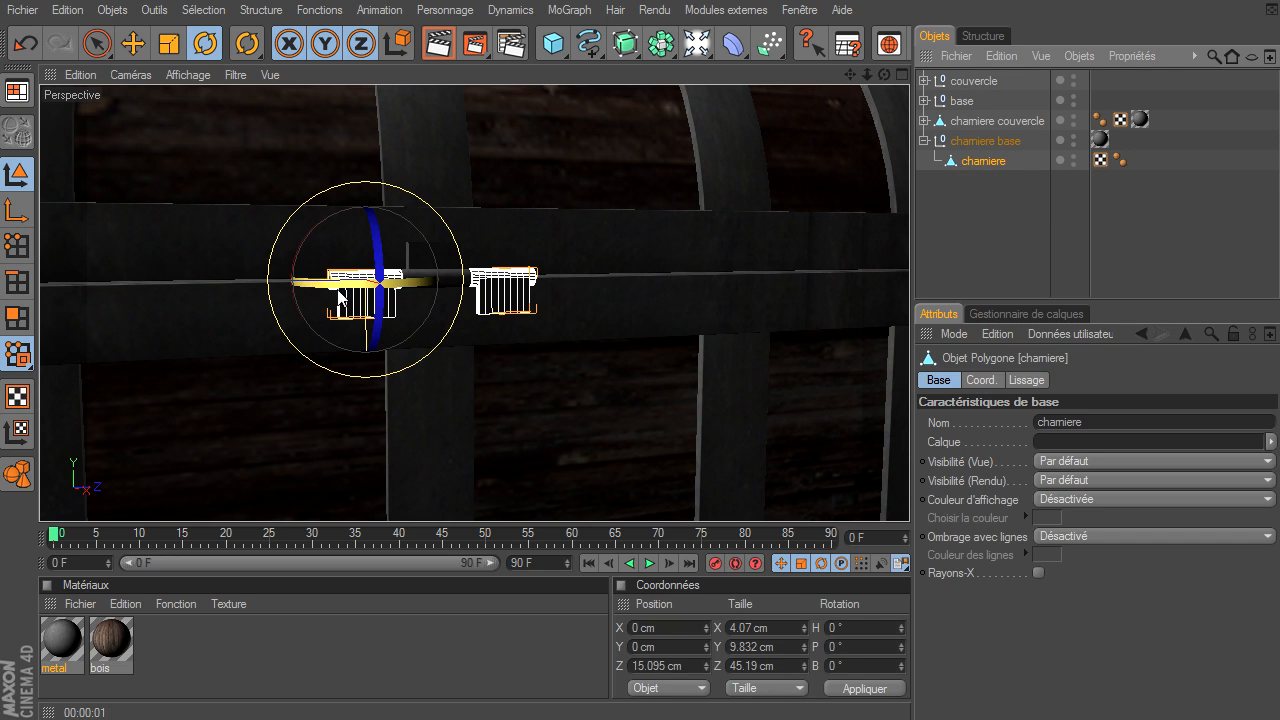
- Hide the "base" and "couvercle" groups in the viewport so only the front hinge parts remain displayed
drag(884, 74, 909, 496)
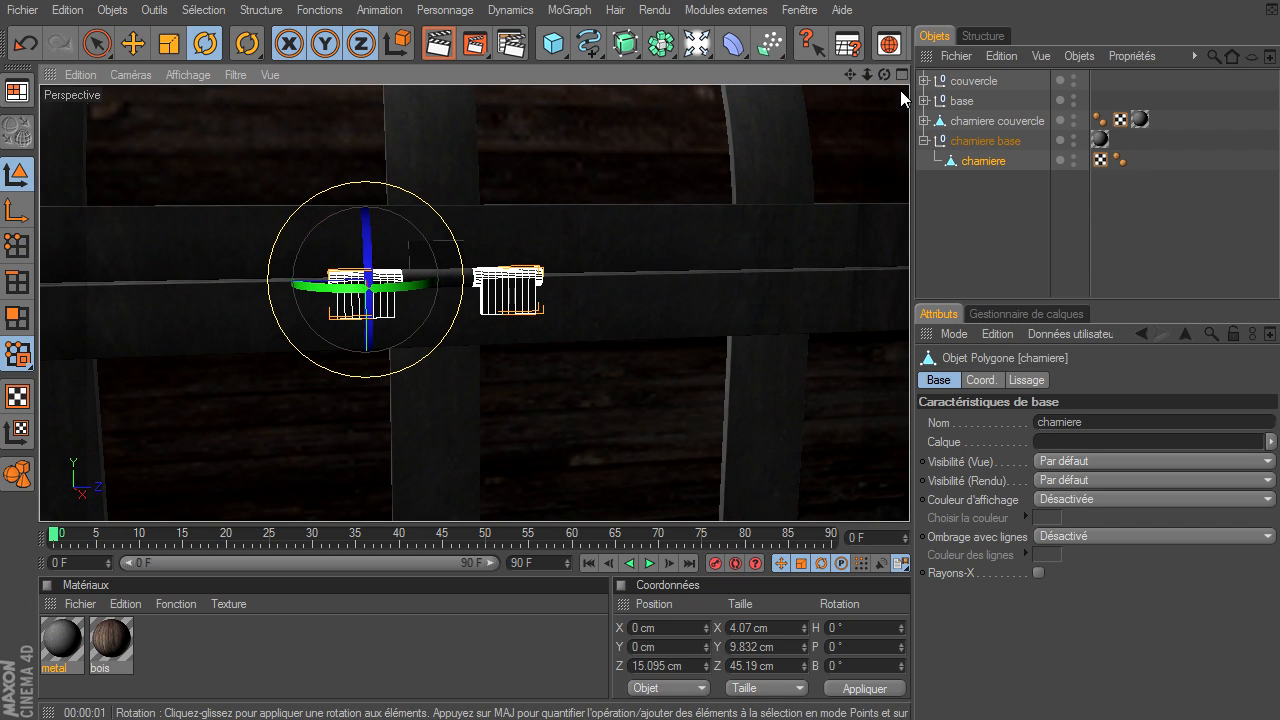
key(o)
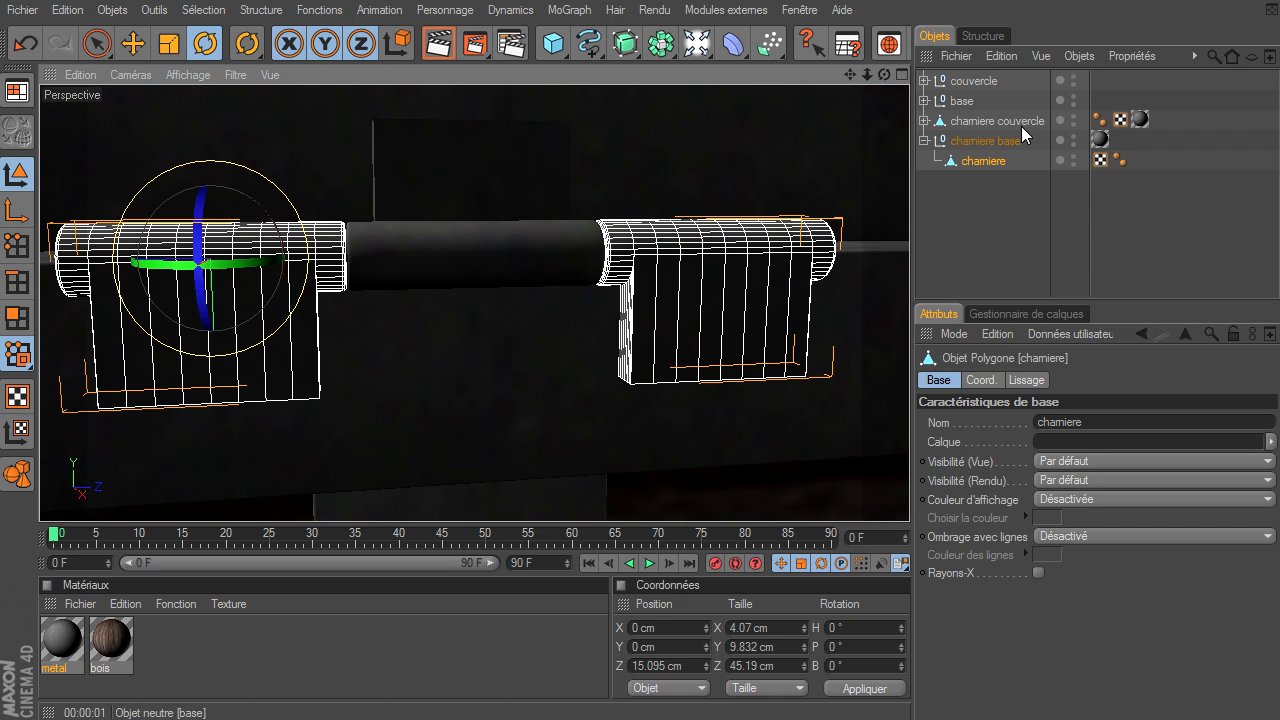
double_click(1074, 97)
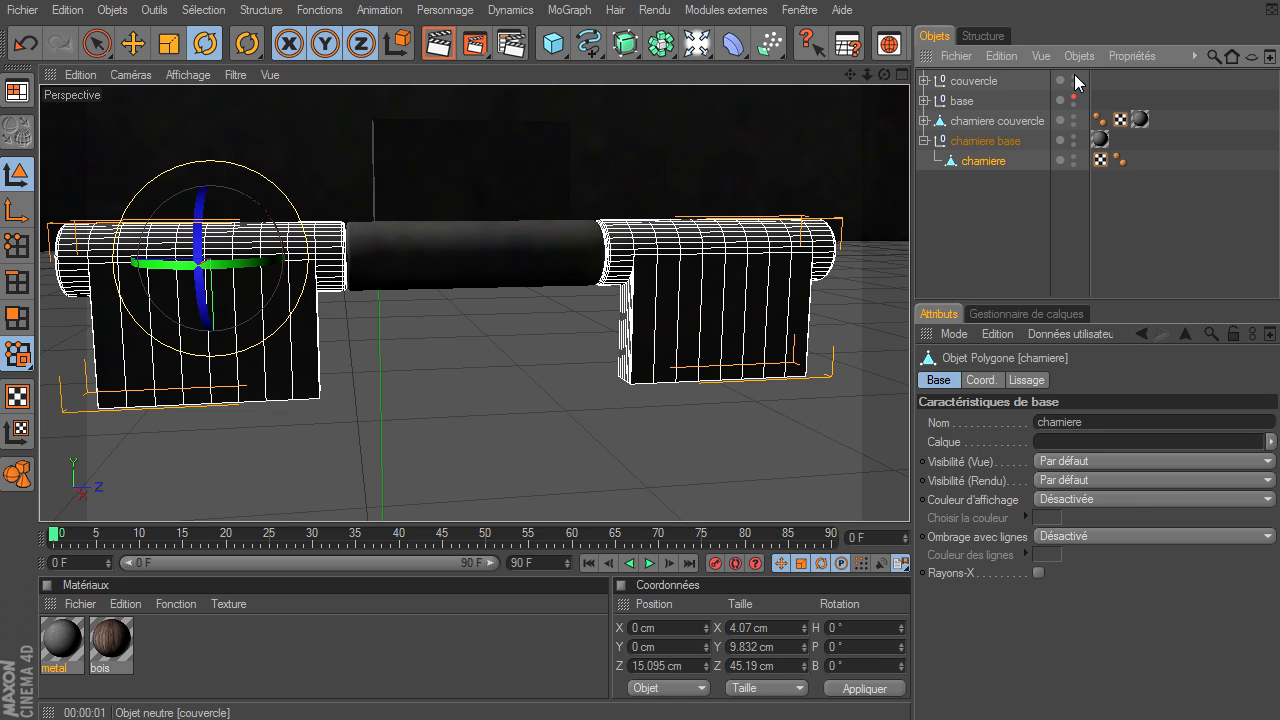
double_click(1074, 80)
drag(886, 73, 909, 495)
- Select the visible points along the lower edge of both "charniere" plates, using rectangle selection in the right view
click(19, 318)
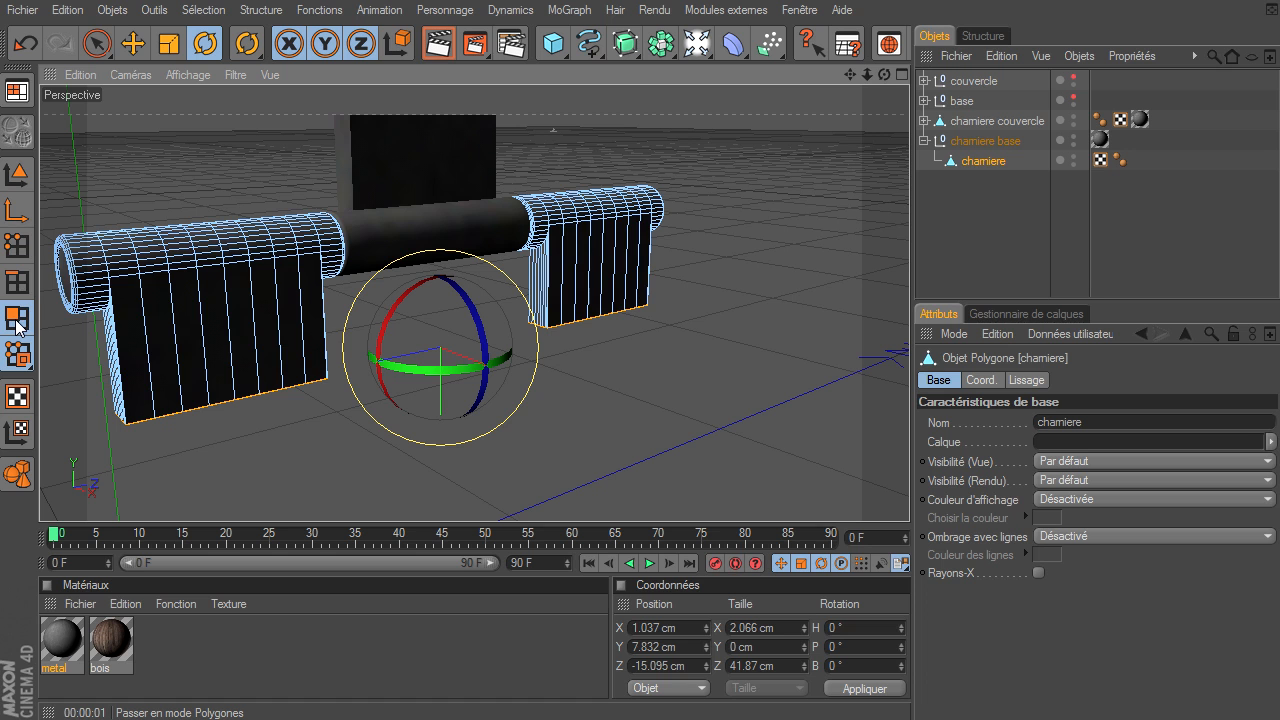
click(19, 255)
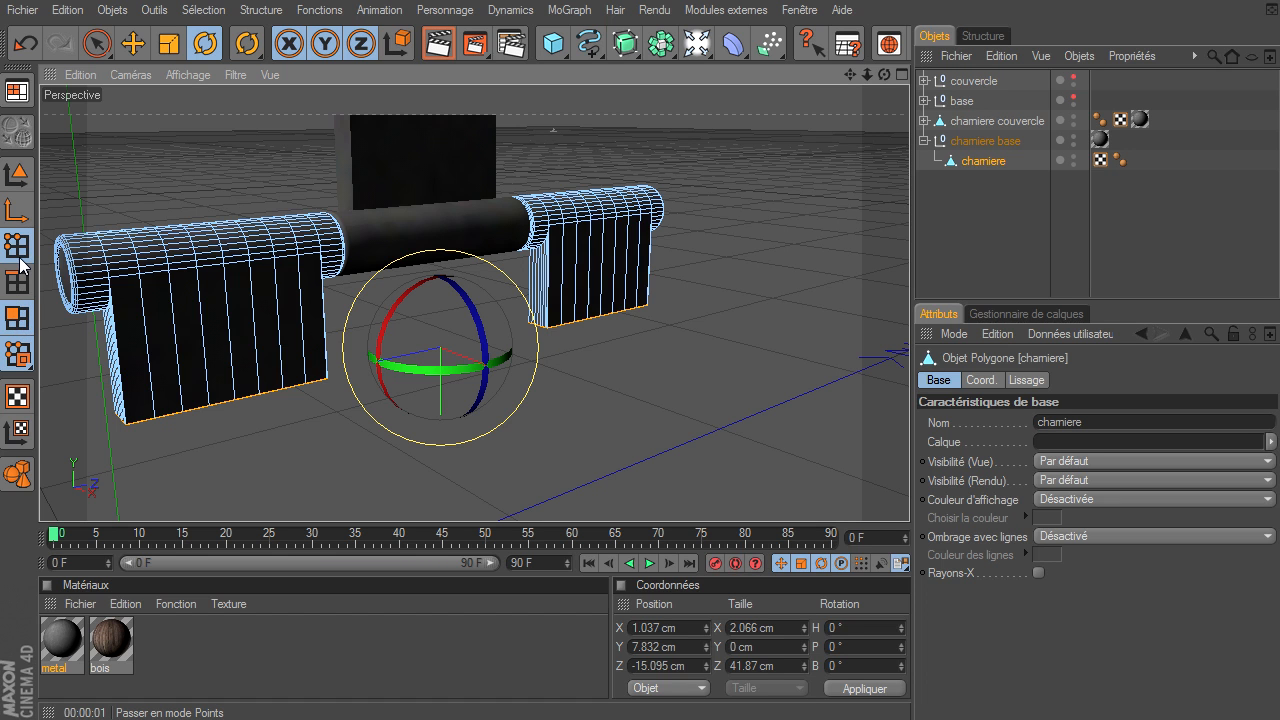
click(899, 76)
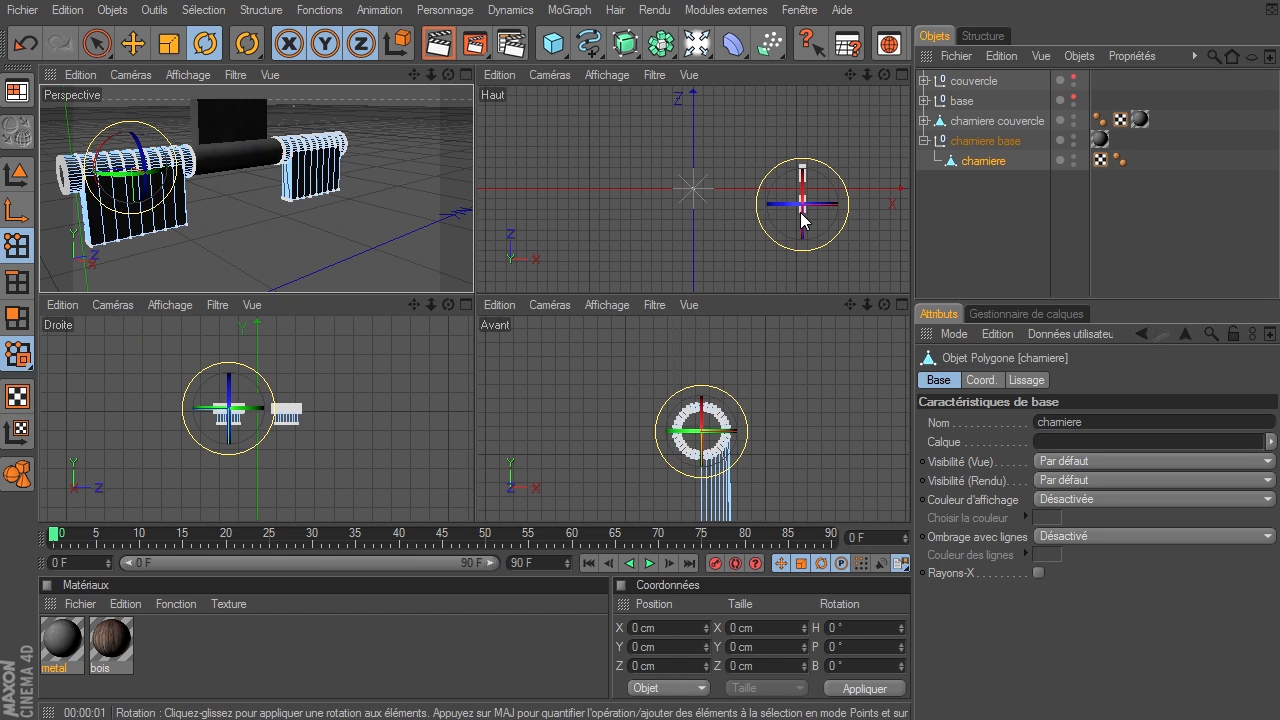
click(466, 305)
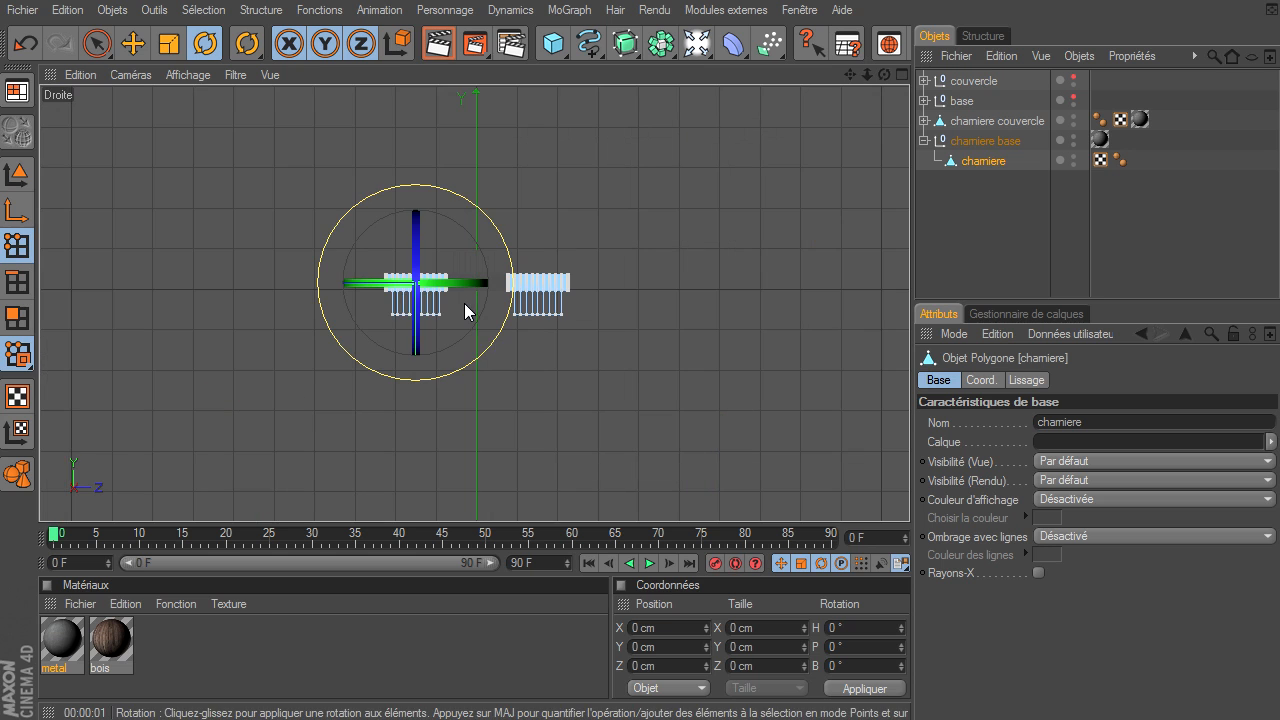
drag(96, 43, 177, 72)
drag(407, 366, 598, 306)
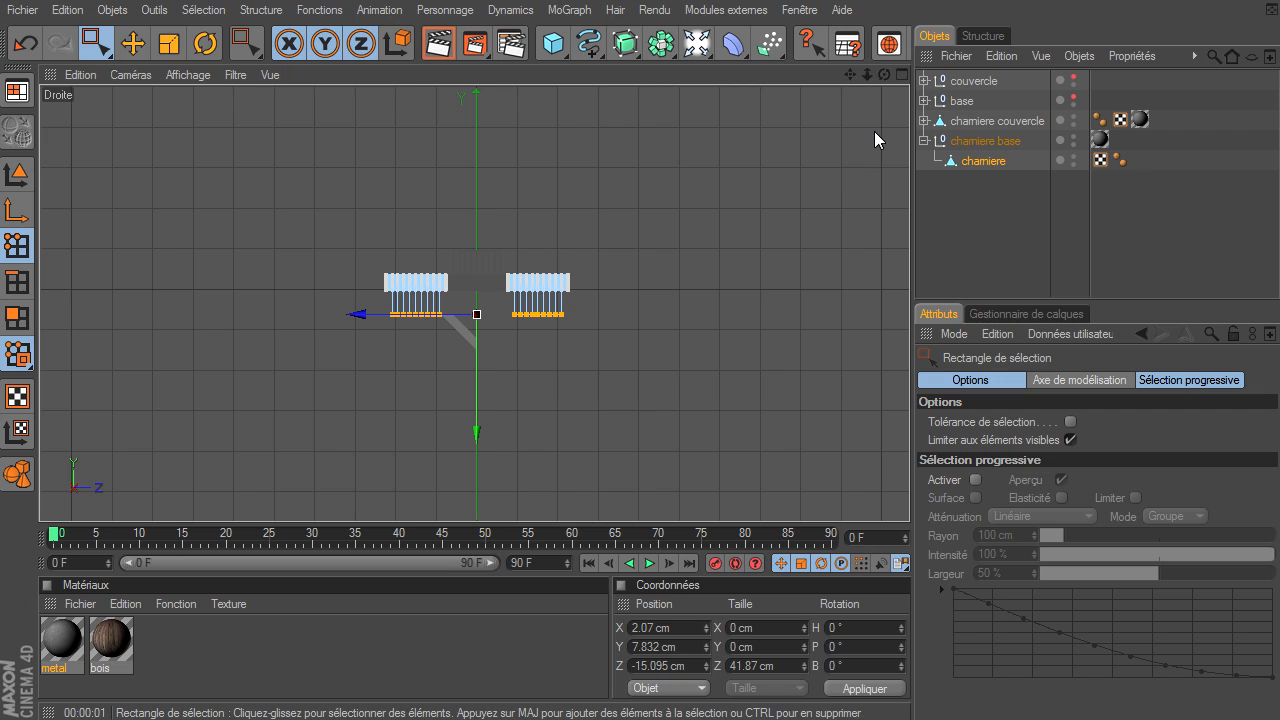
key(s)
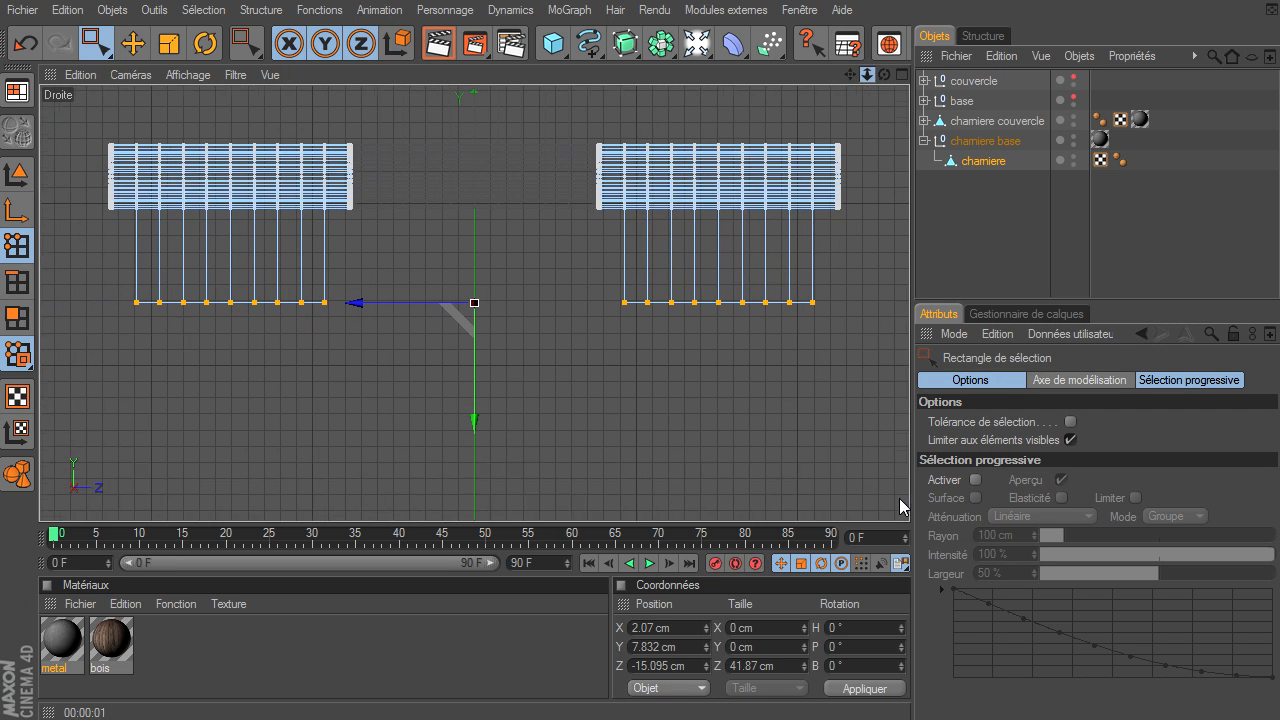
alt+right_drag(900, 499, 567, 332)
- Reselect the lower points of both plates with visible-only selection disabled, and raise them to about Y 3.51 cm
drag(481, 404, 481, 356)
key(ctrl+z)
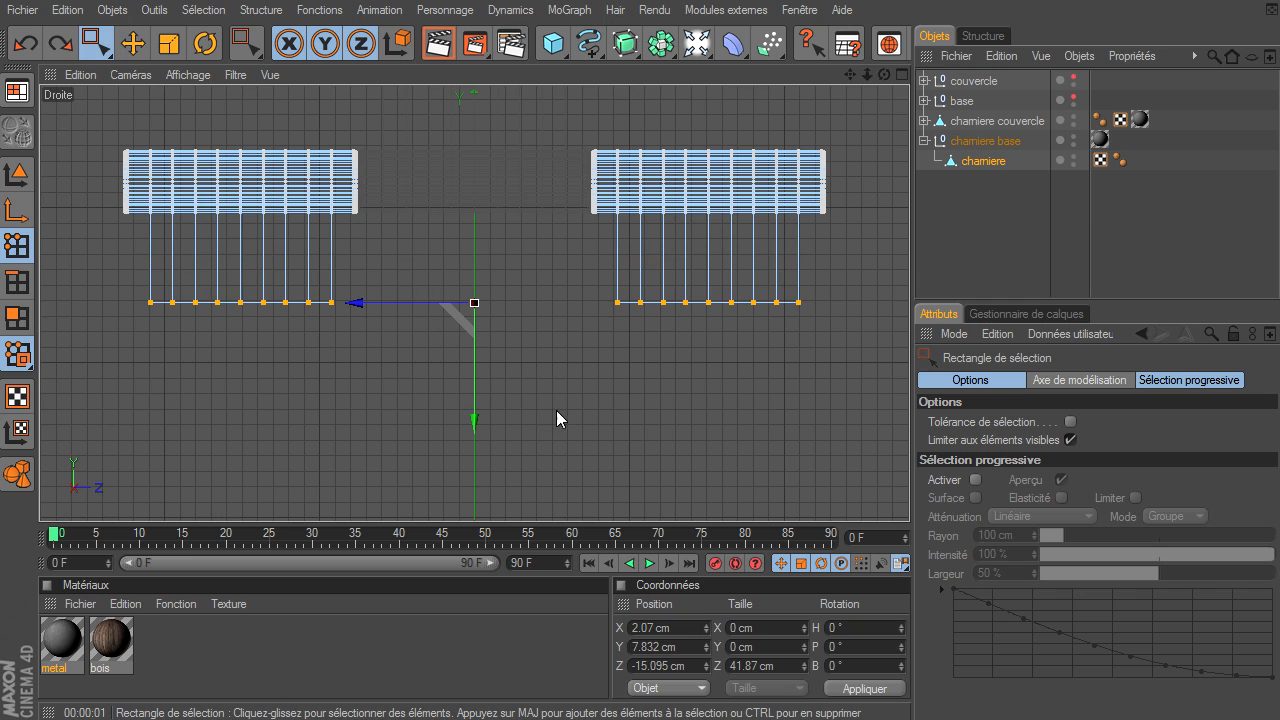
click(1070, 440)
drag(113, 378, 850, 260)
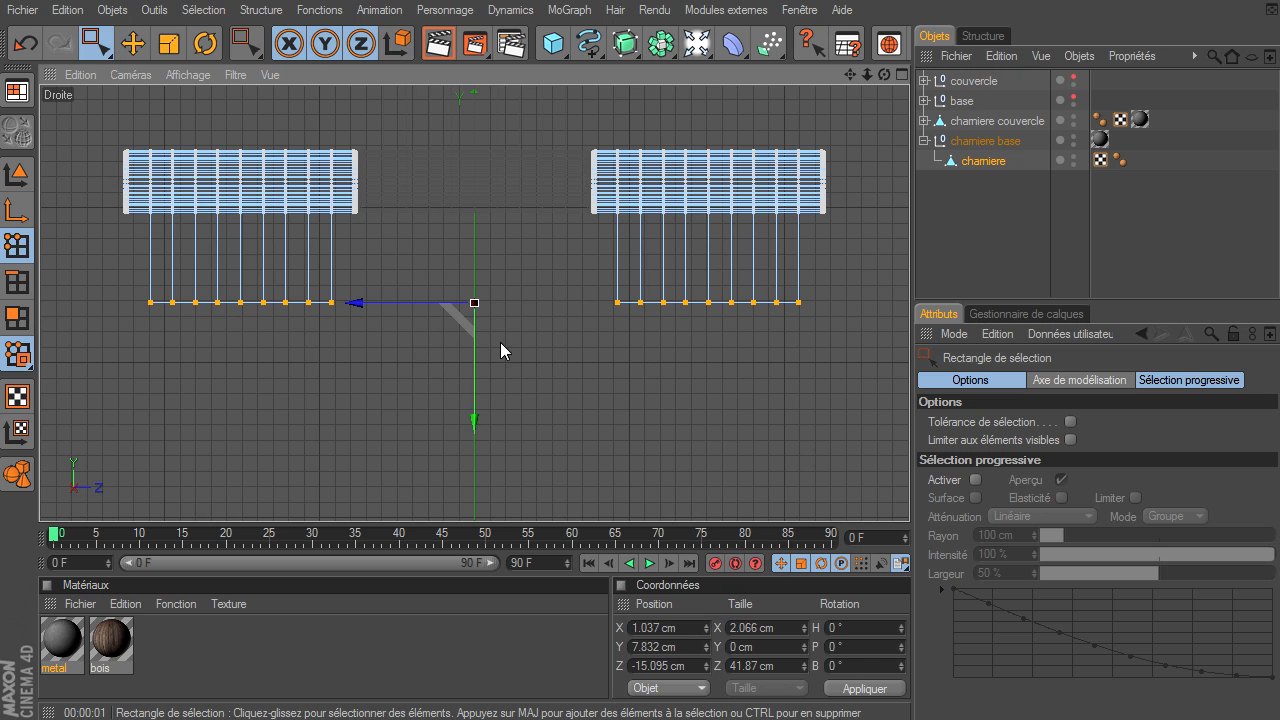
drag(471, 425, 471, 359)
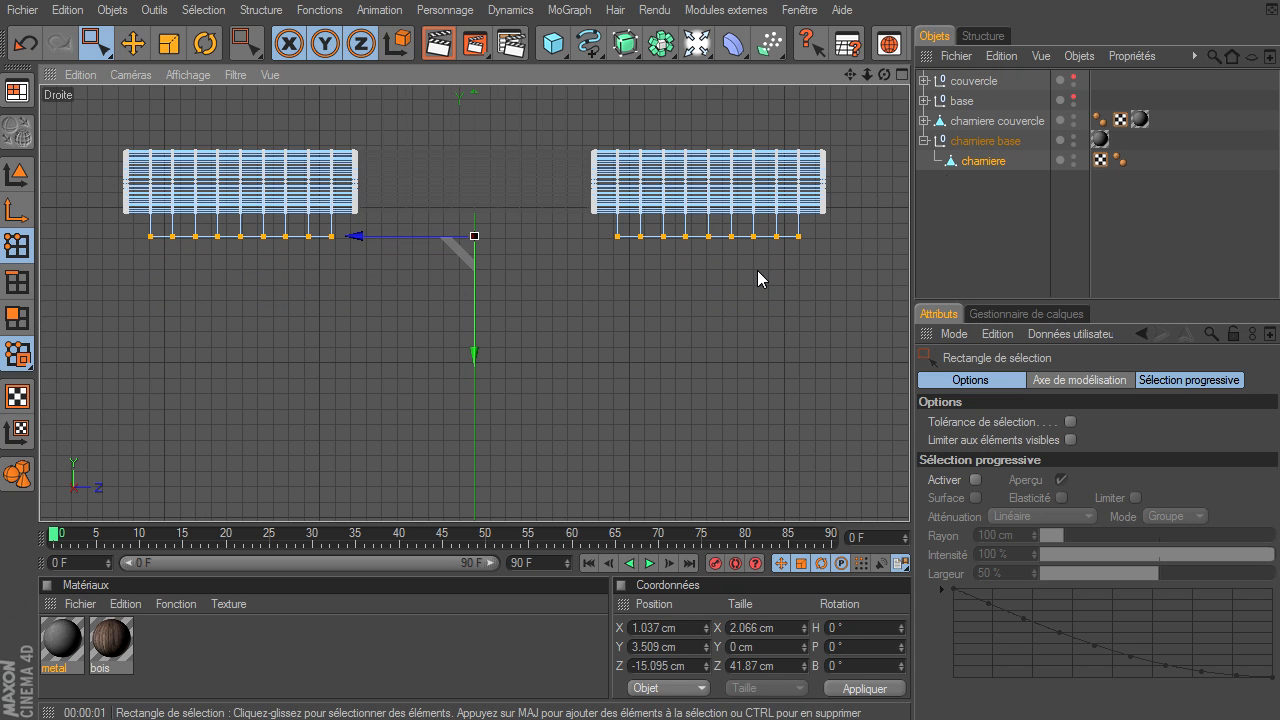
- Extrude the bottom polygons of both shortened hinge plates downward by about 7.41 cm
click(903, 74)
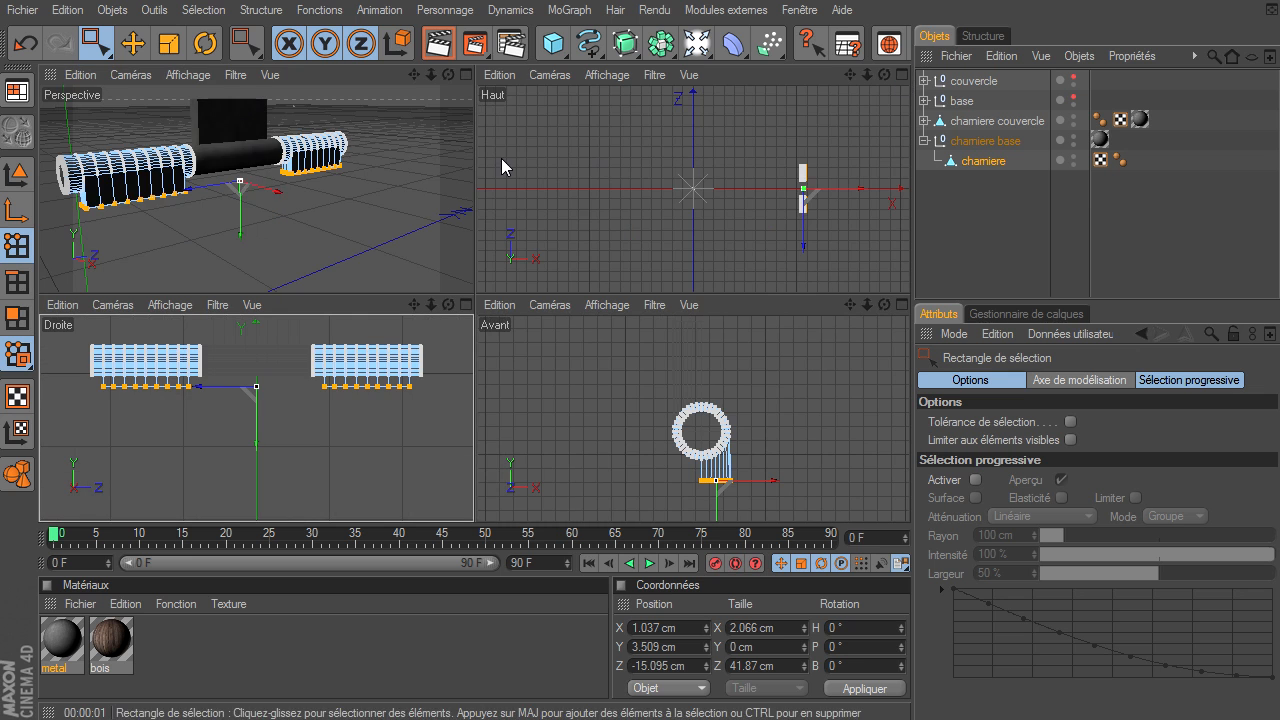
click(466, 75)
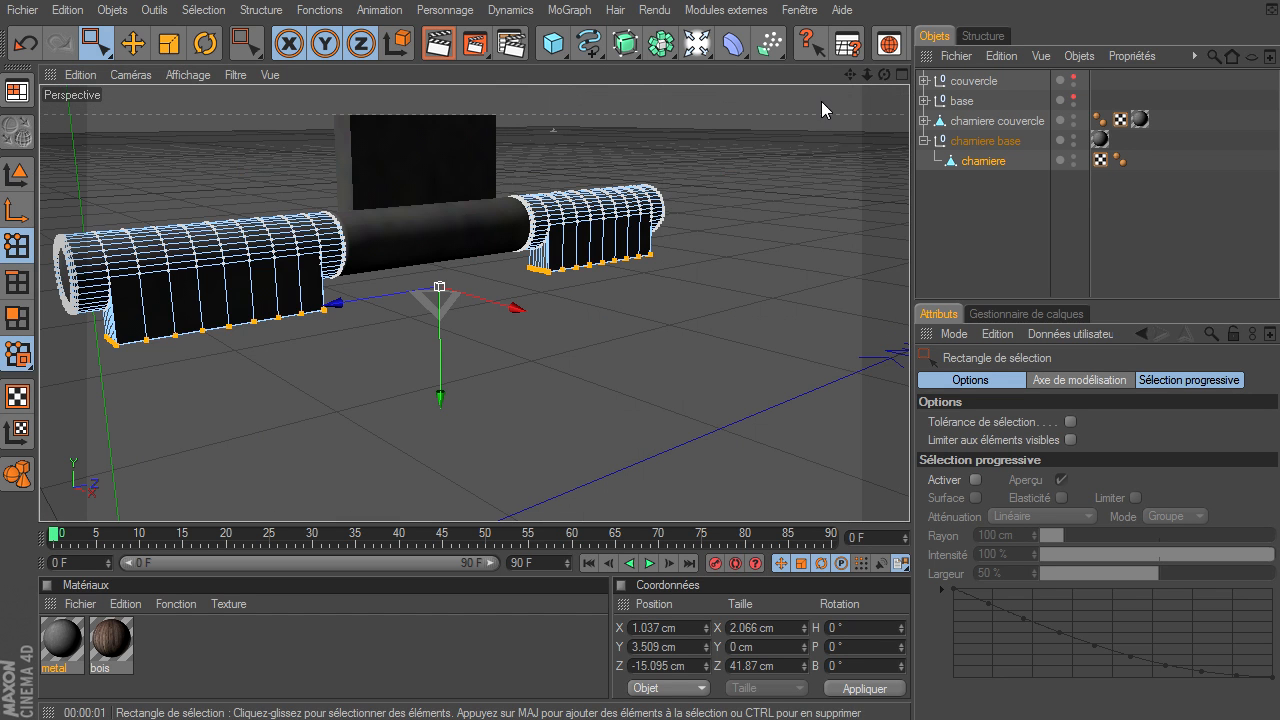
drag(883, 76, 40, 183)
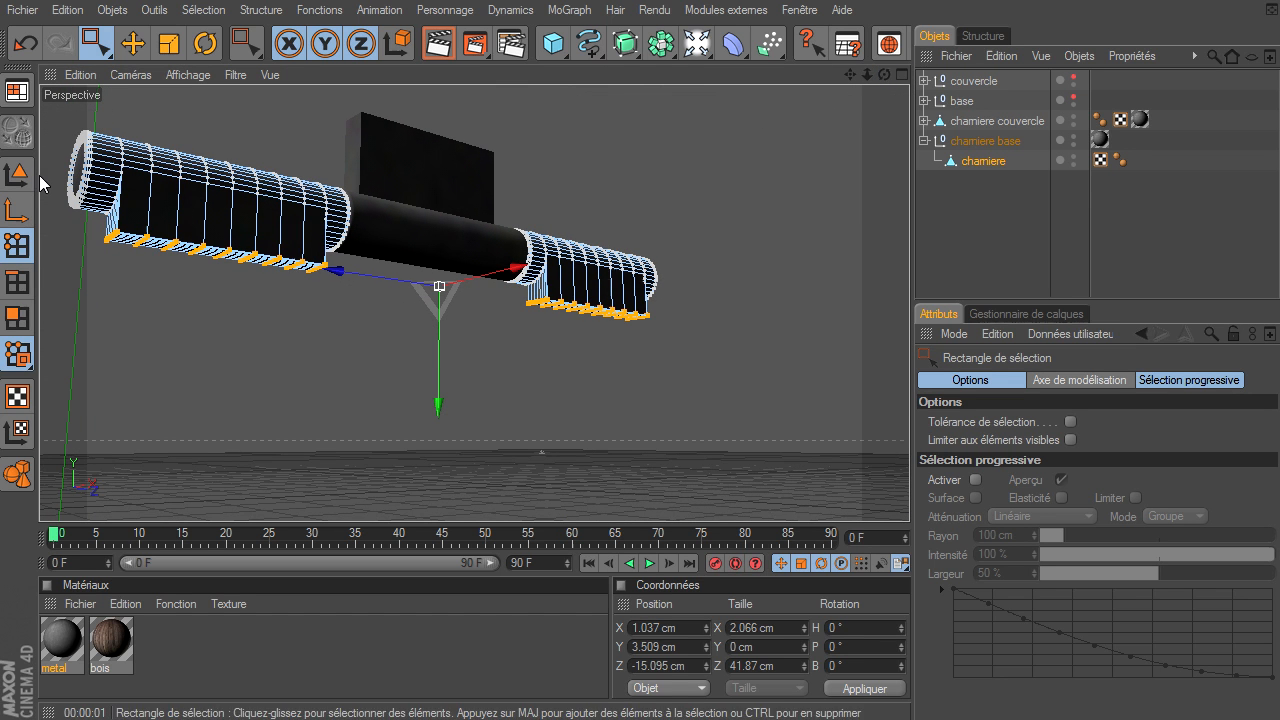
click(17, 318)
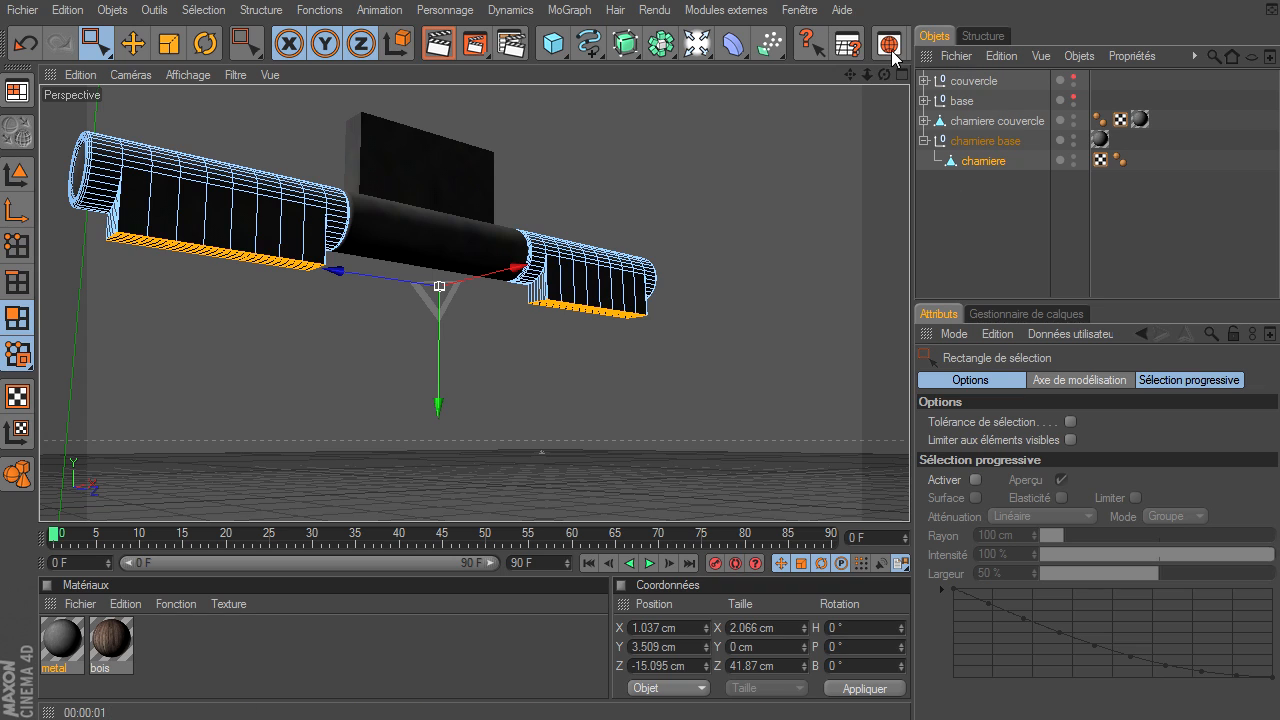
drag(881, 74, 909, 495)
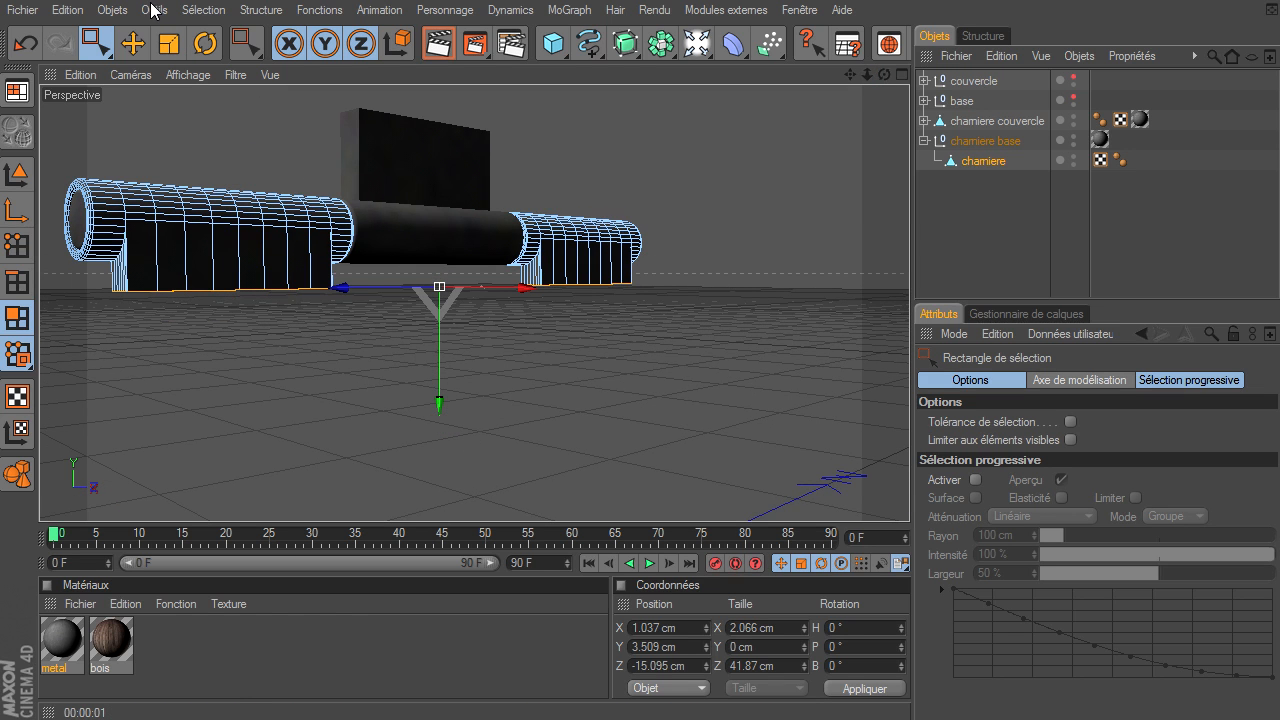
click(262, 11)
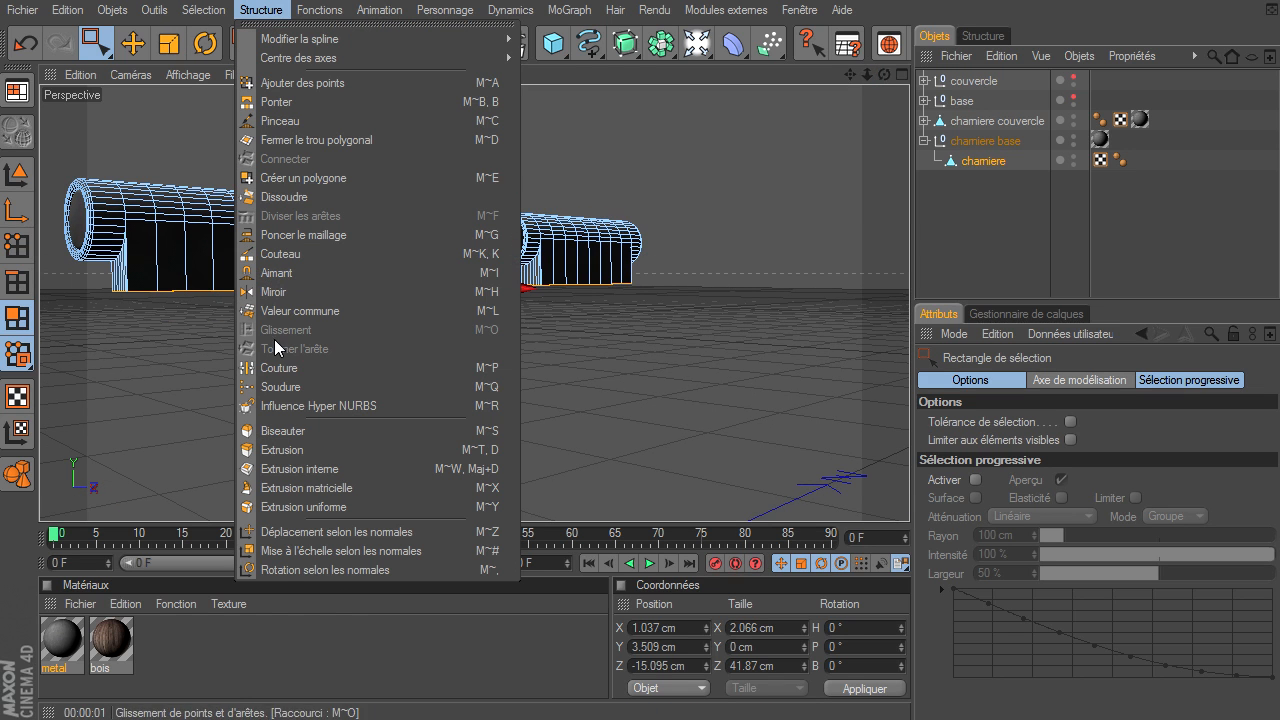
click(270, 449)
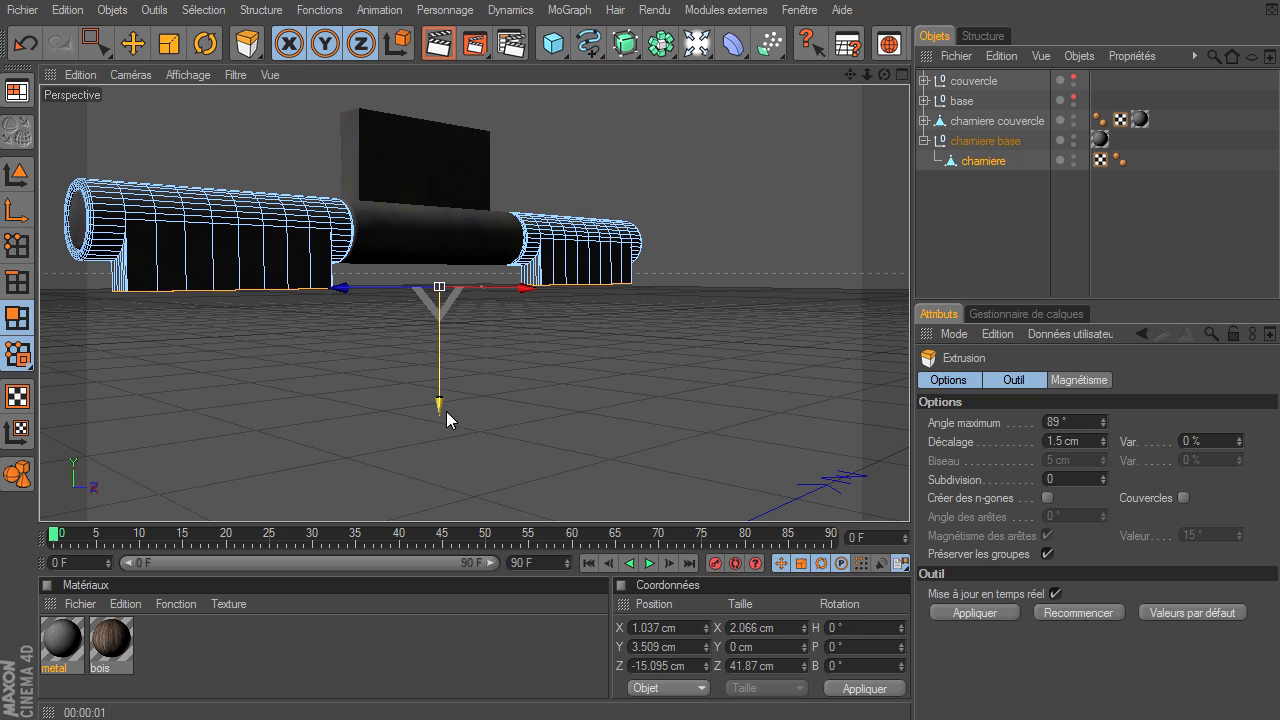
drag(530, 404, 909, 495)
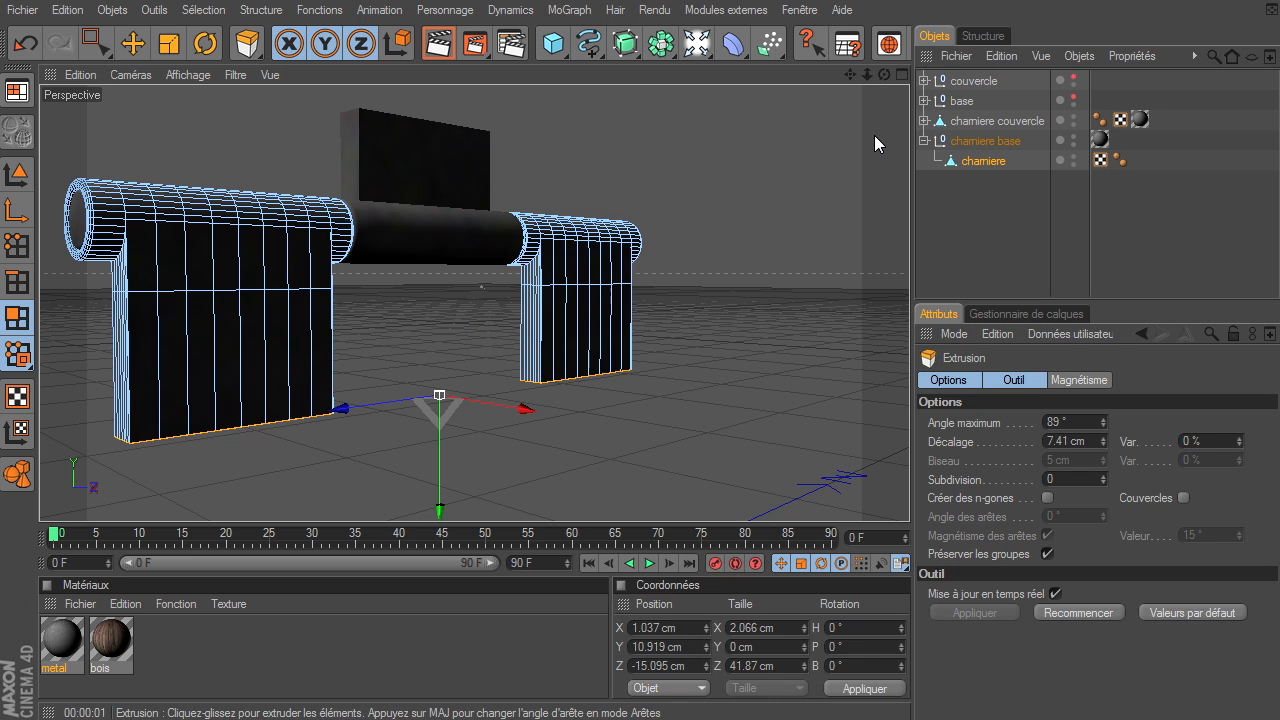
- Select the facing inner side polygons on the extruded portions of both plates, limiting the selection brush to visible elements
drag(884, 74, 800, 90)
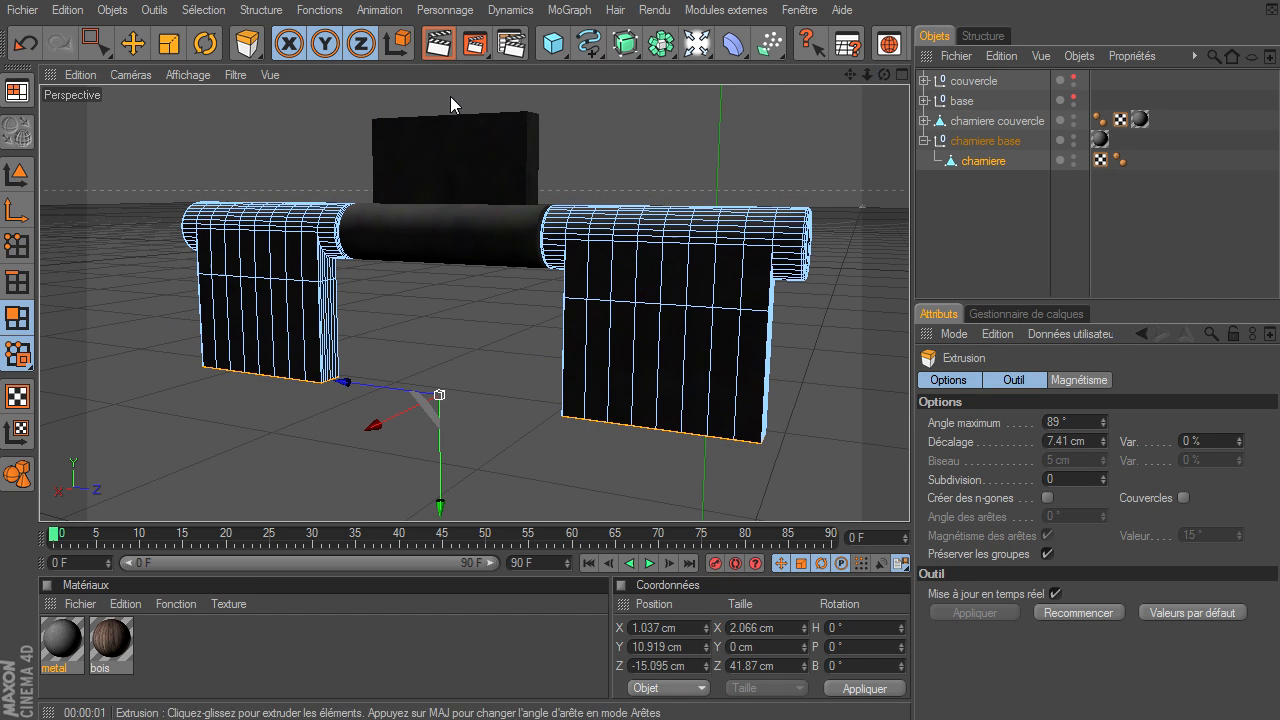
drag(100, 45, 131, 65)
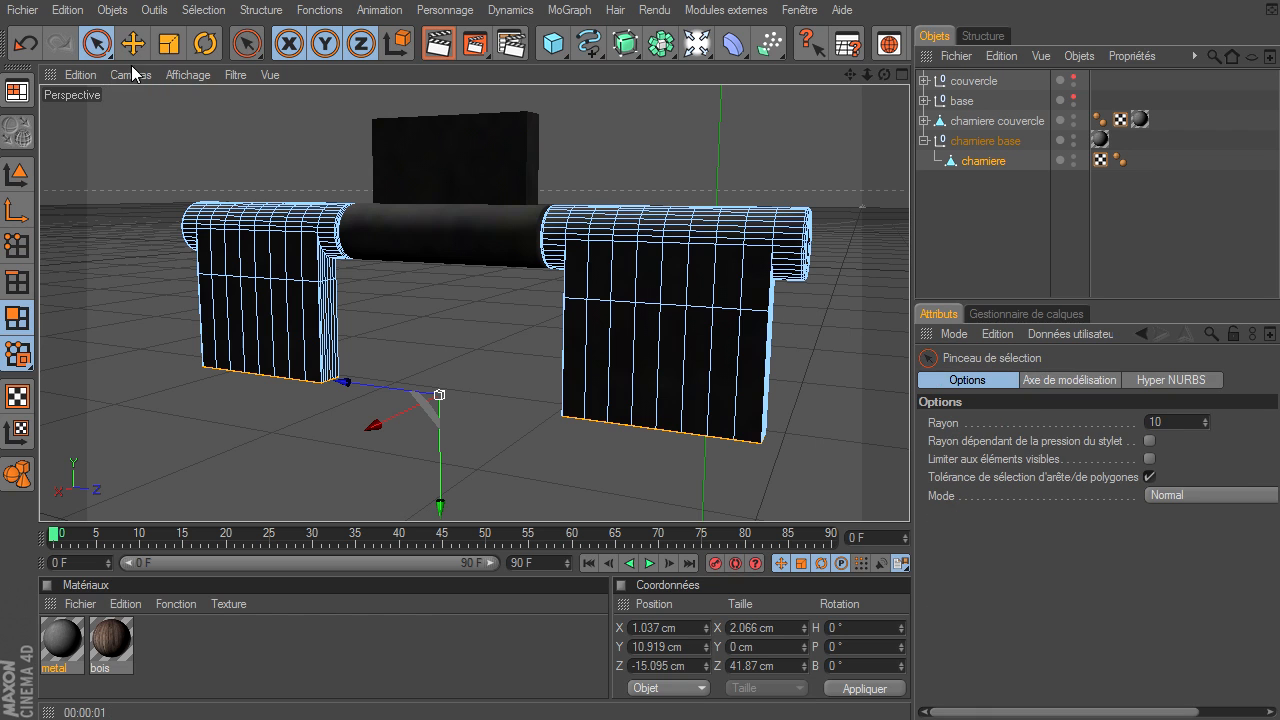
click(1149, 459)
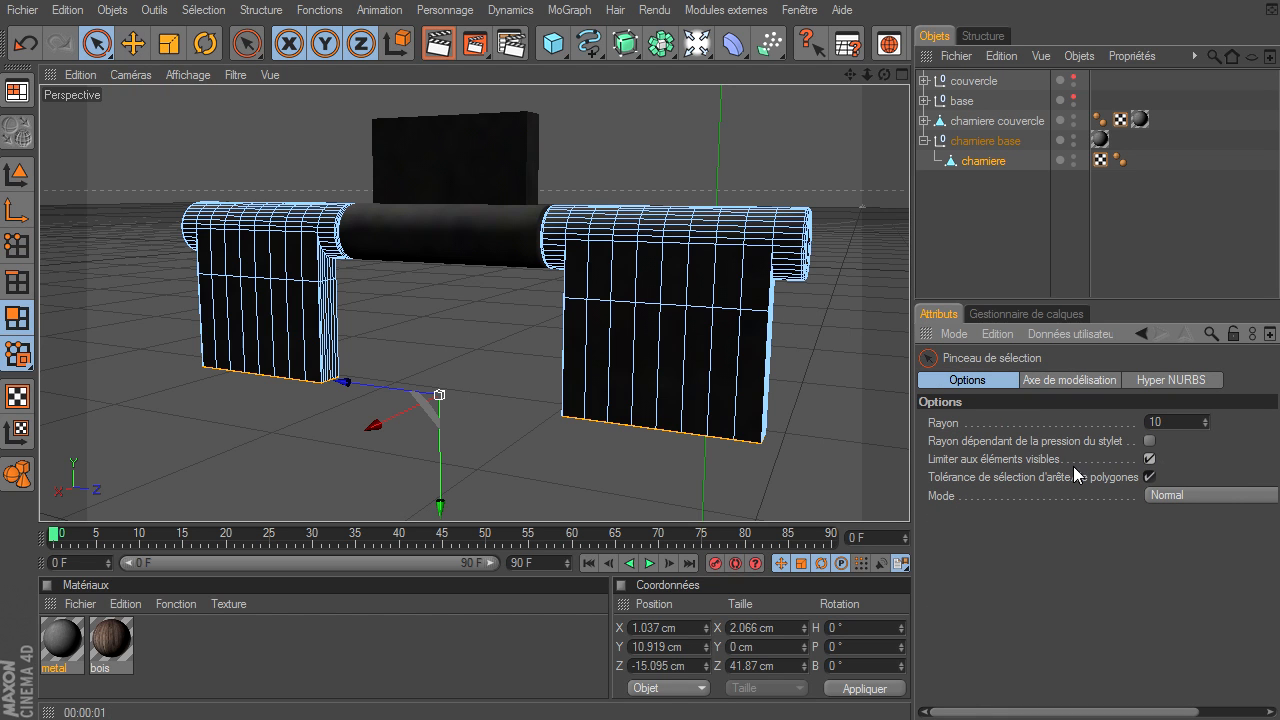
mouse_move(867, 74)
mouse_down()
mouse_move(910, 500)
mouse_move(869, 76)
mouse_up()
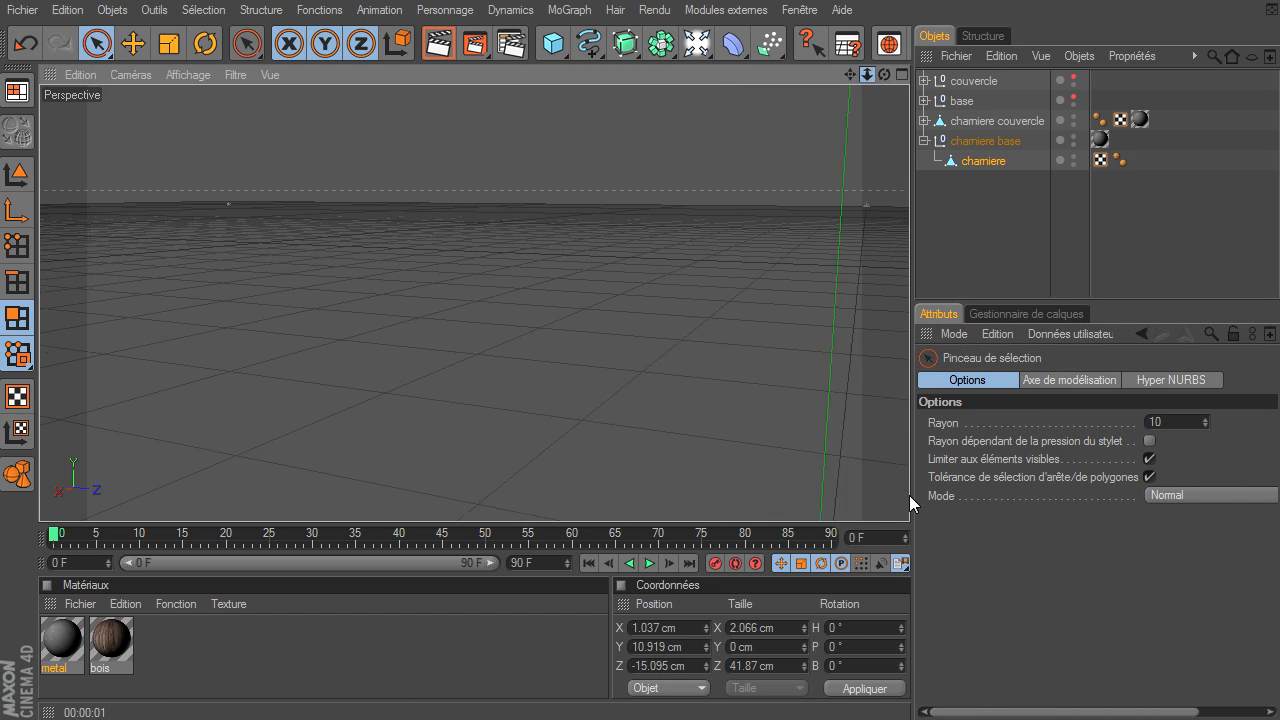
drag(358, 331, 322, 340)
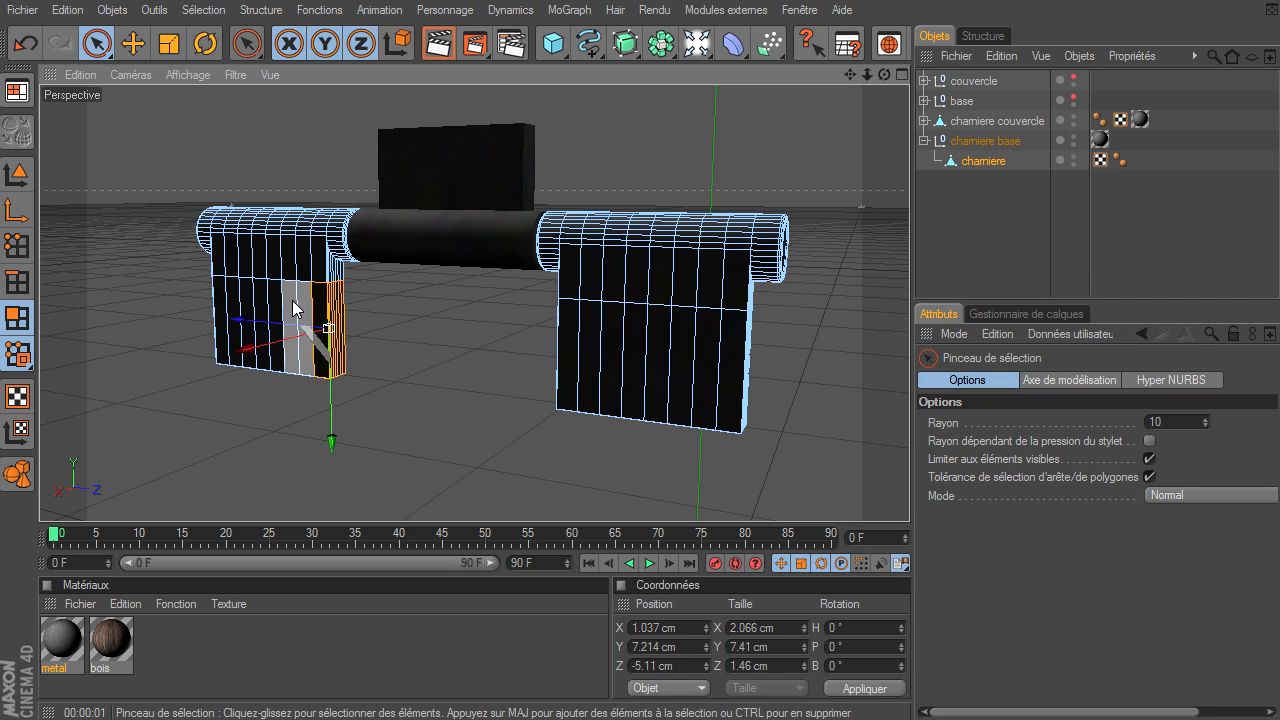
mouse_move(884, 75)
mouse_down()
mouse_move(909, 495)
mouse_move(717, 203)
mouse_up()
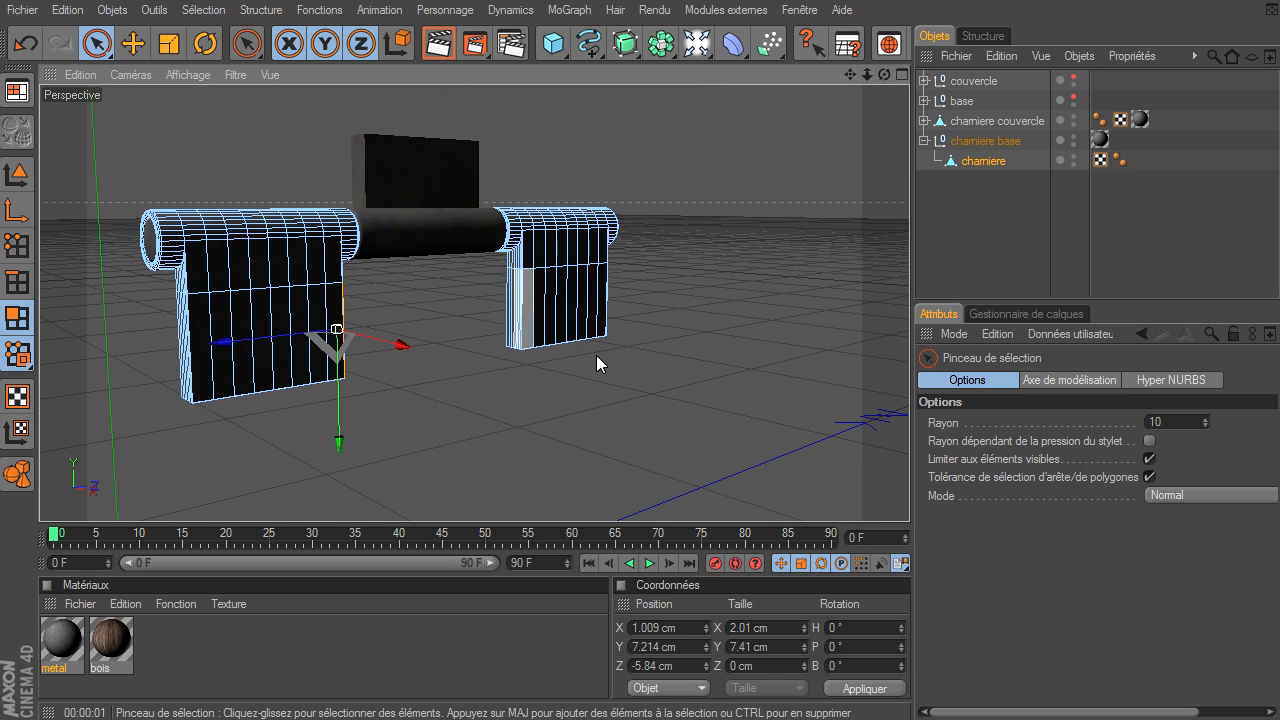
mouse_move(500, 318)
mouse_down()
mouse_move(514, 329)
mouse_move(557, 306)
mouse_move(540, 322)
mouse_up()
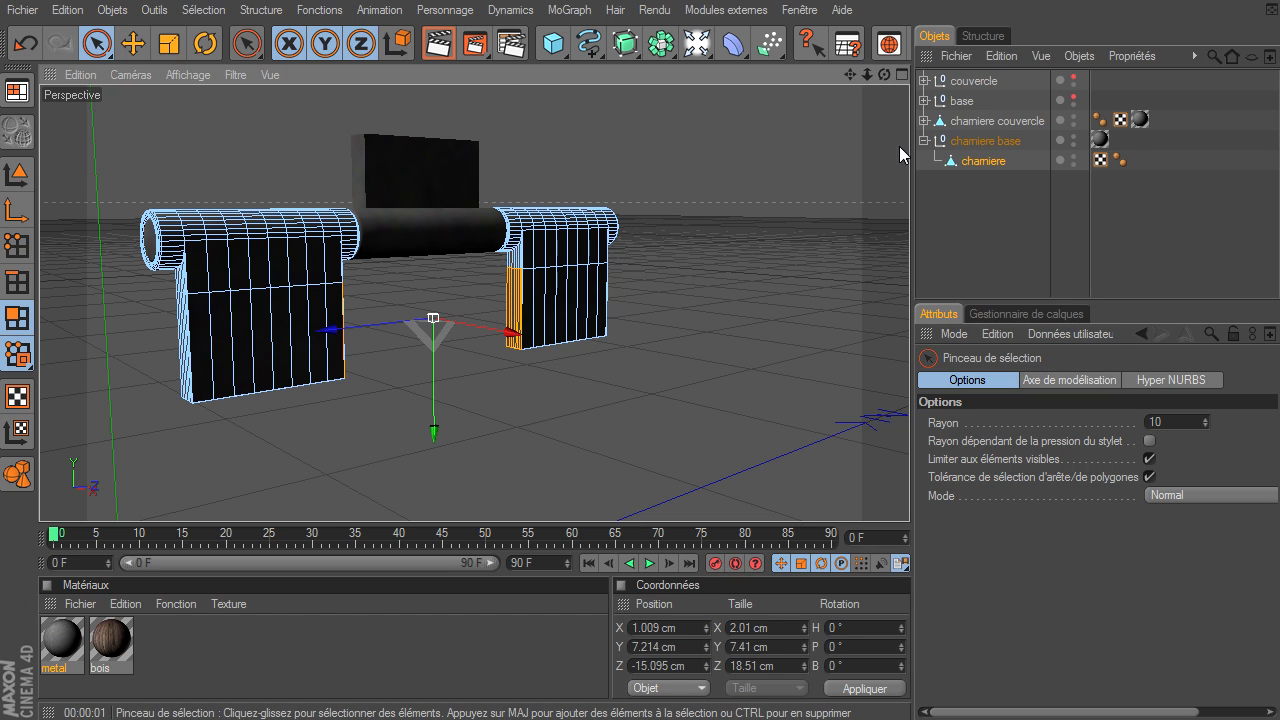
- Bridge the selected inner side polygons between matching lower corners, joining the two extruded plates into one continuous plate
drag(884, 74, 909, 495)
drag(867, 74, 909, 495)
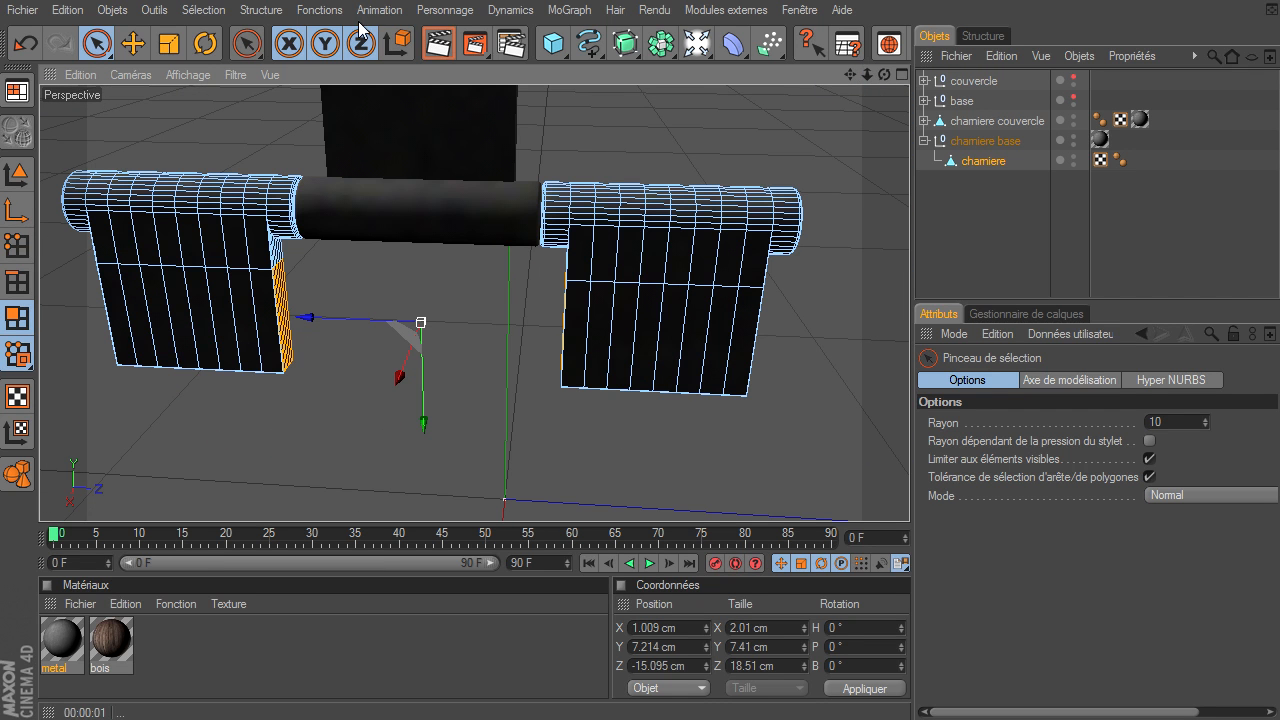
click(260, 10)
click(268, 103)
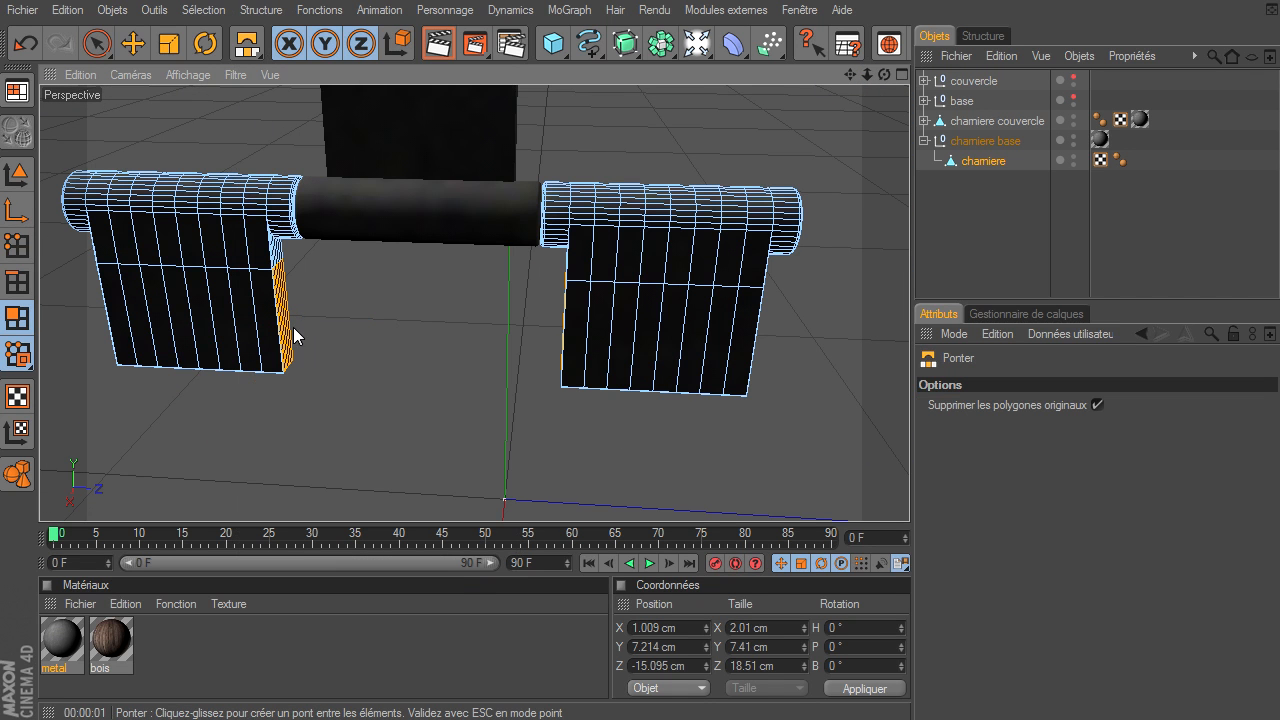
drag(281, 368, 497, 400)
drag(528, 386, 532, 387)
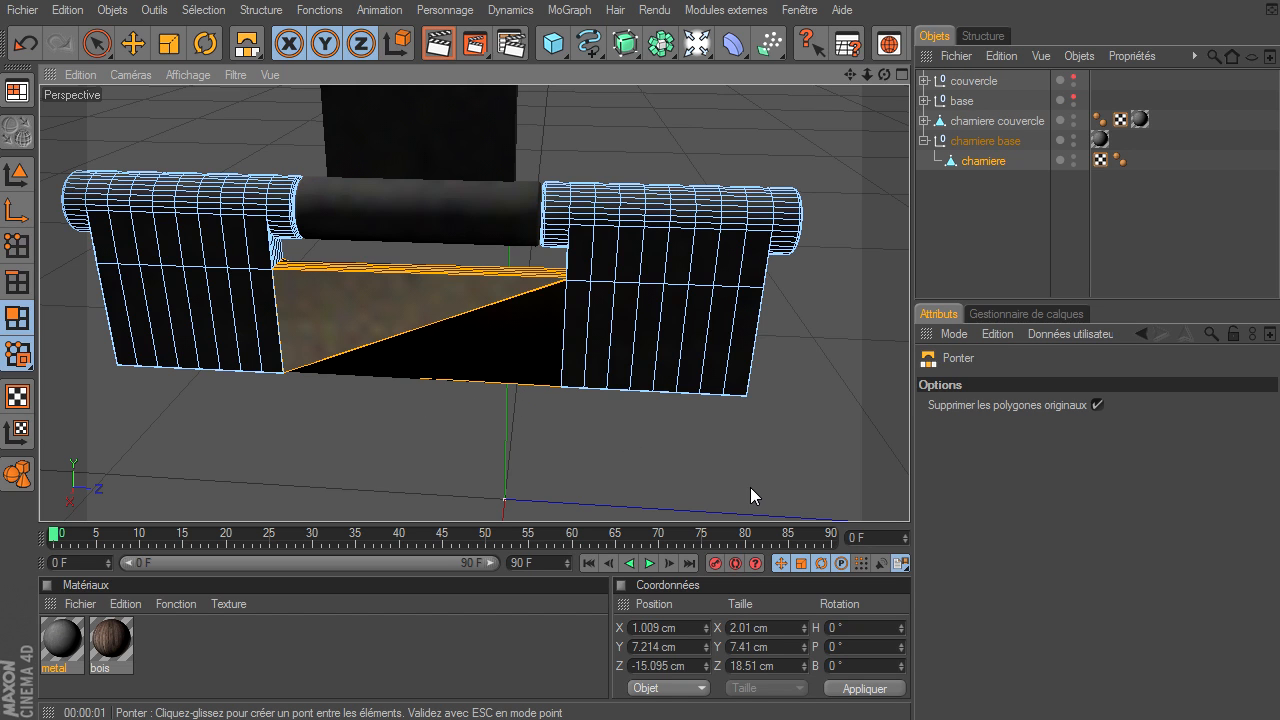
key(ctrl+z)
drag(869, 75, 909, 495)
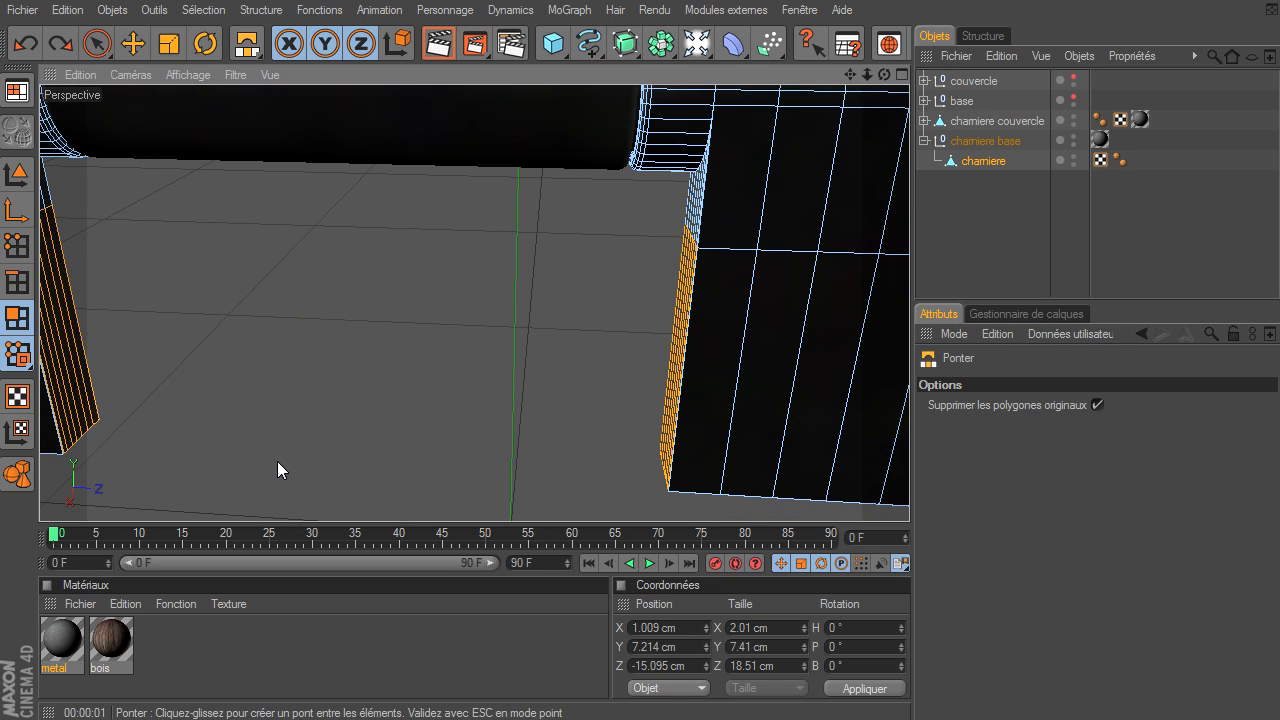
drag(851, 72, 909, 495)
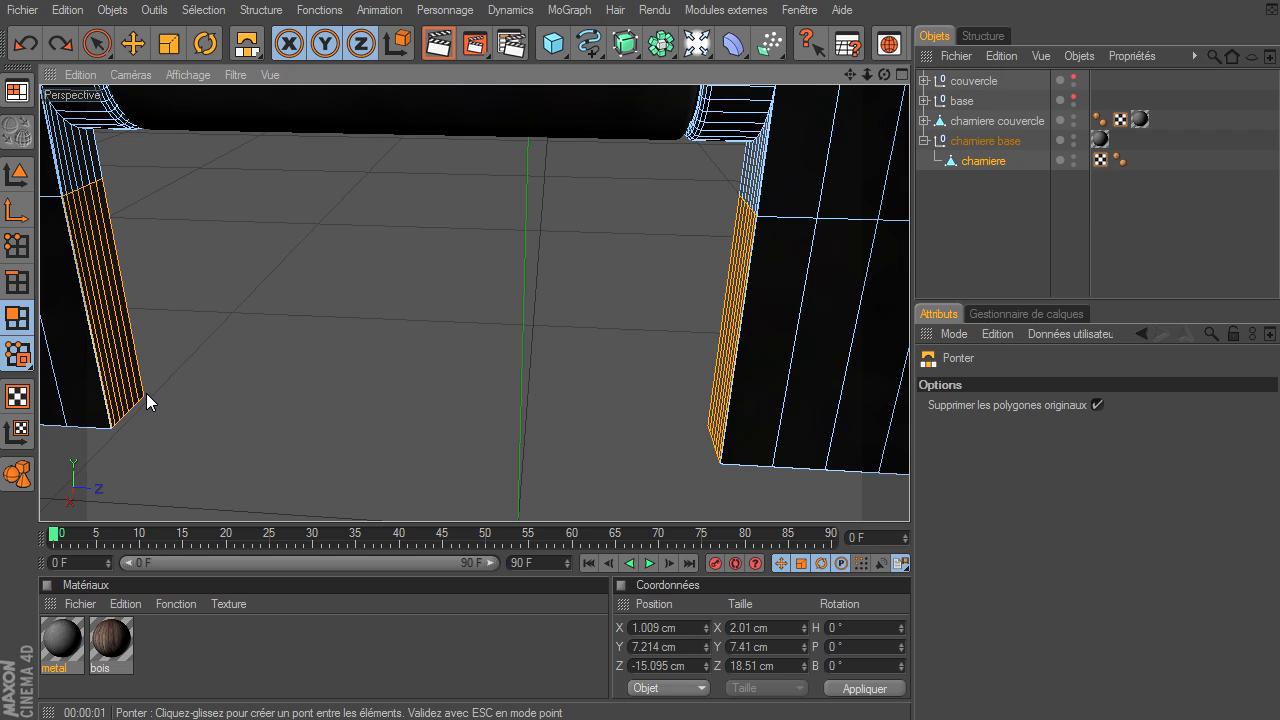
drag(146, 394, 484, 408)
drag(615, 419, 615, 419)
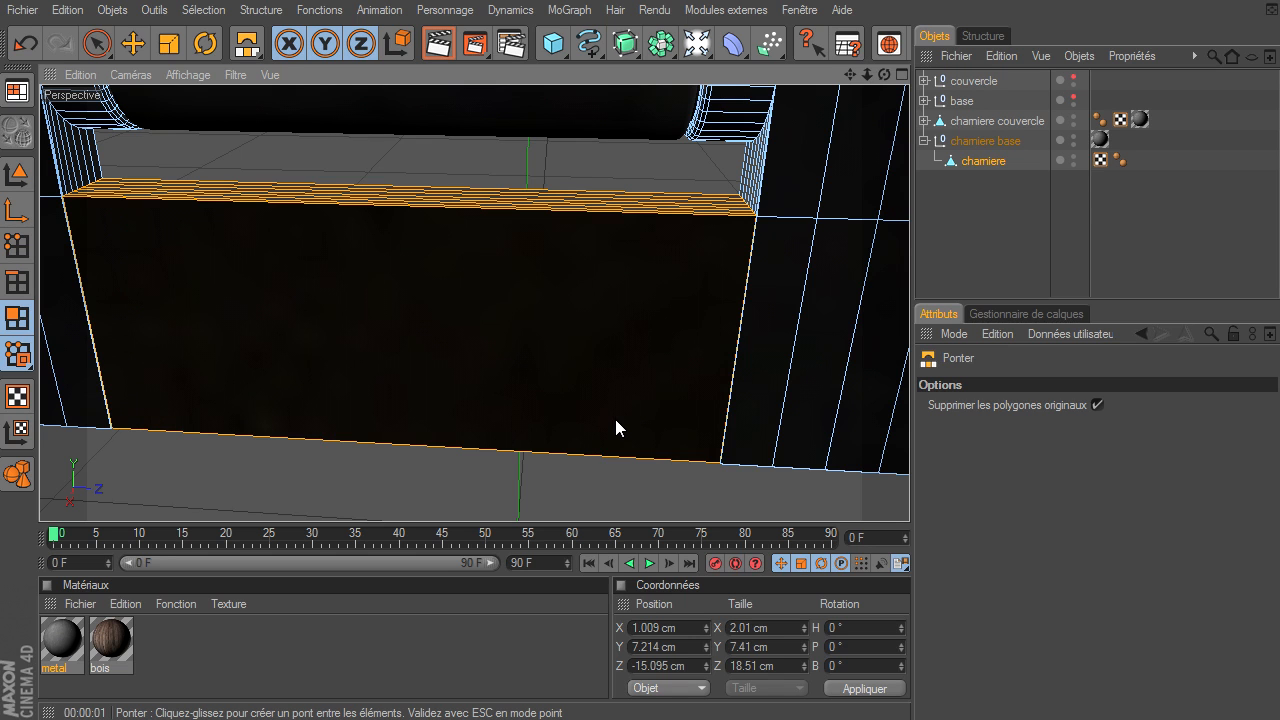
- Deselect the fitting in object mode and examine the bridged plate from several angles
drag(885, 73, 909, 495)
click(97, 45)
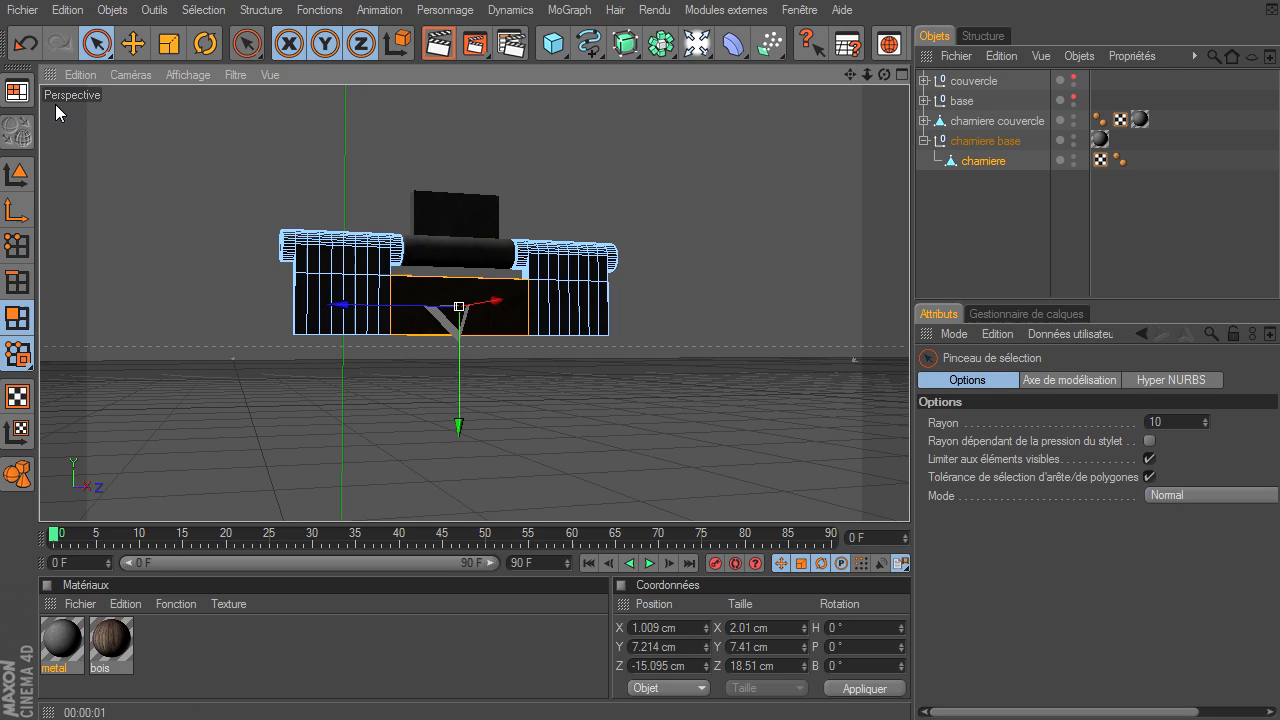
click(17, 175)
click(868, 232)
drag(891, 79, 909, 495)
alt+drag(909, 495, 909, 495)
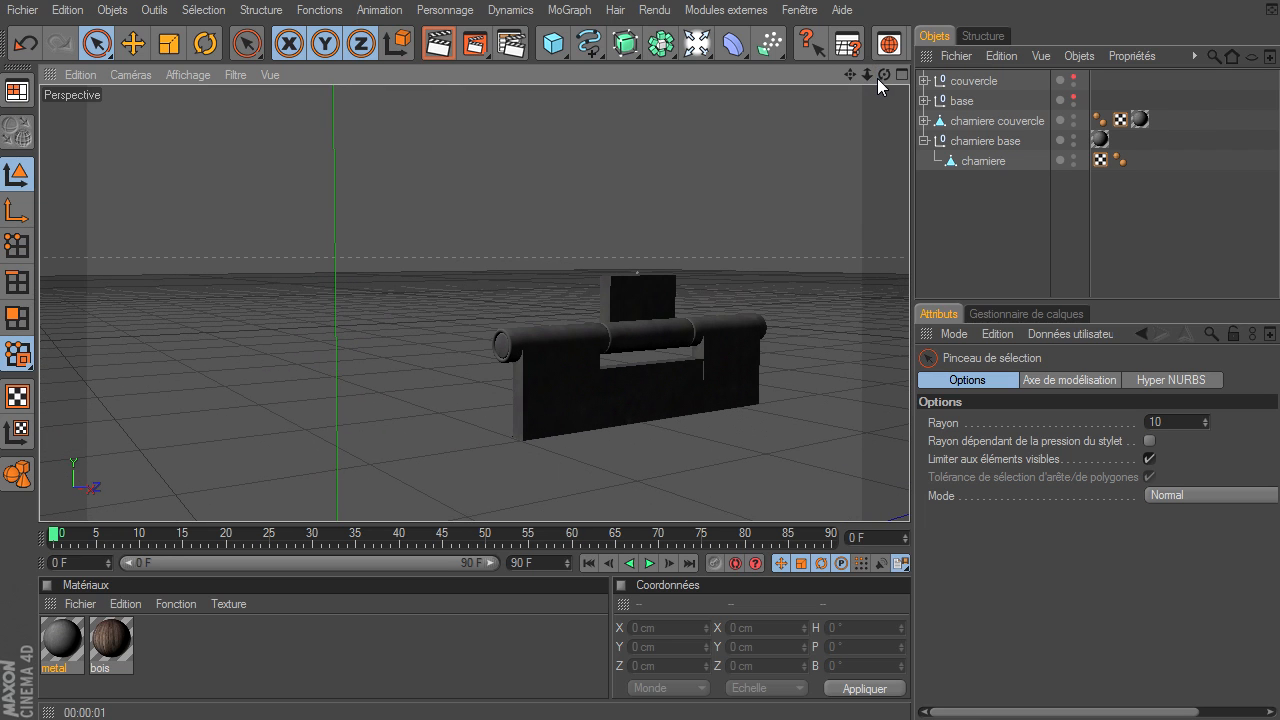
- Select the lid hinge "charniere couvercle" and clear its existing polygon selection in polygon mode
click(972, 121)
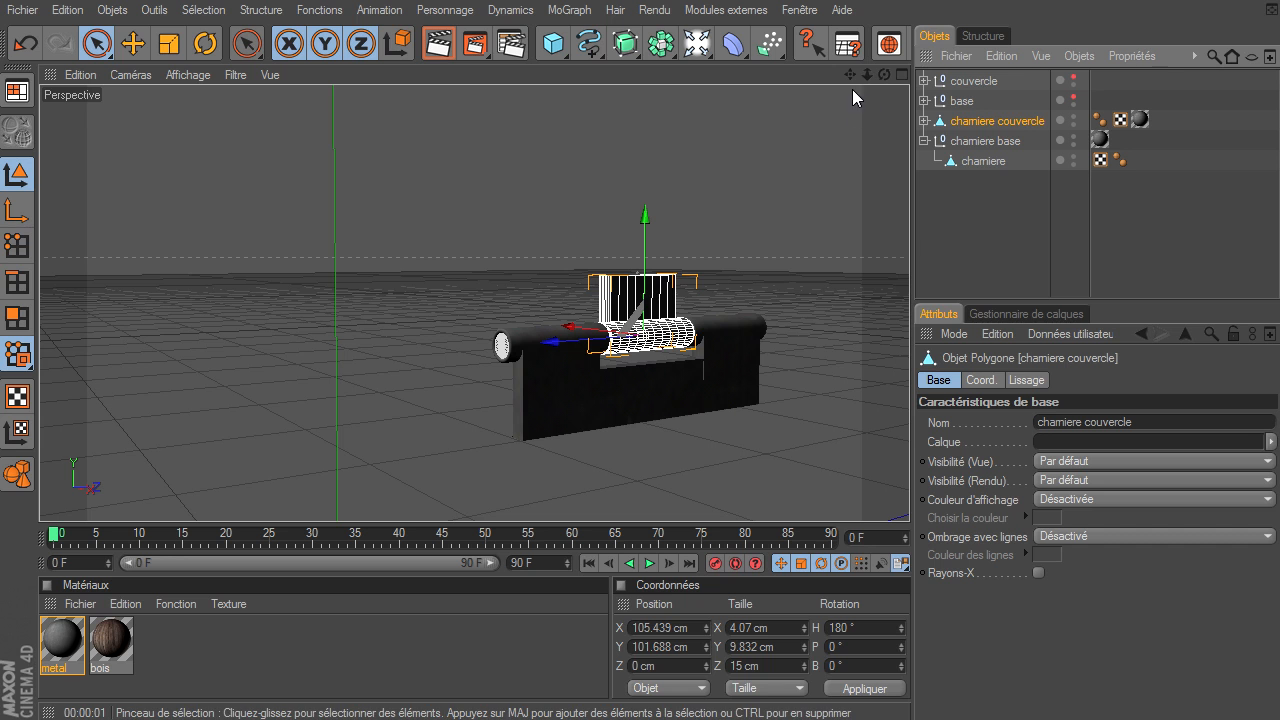
drag(884, 74, 909, 495)
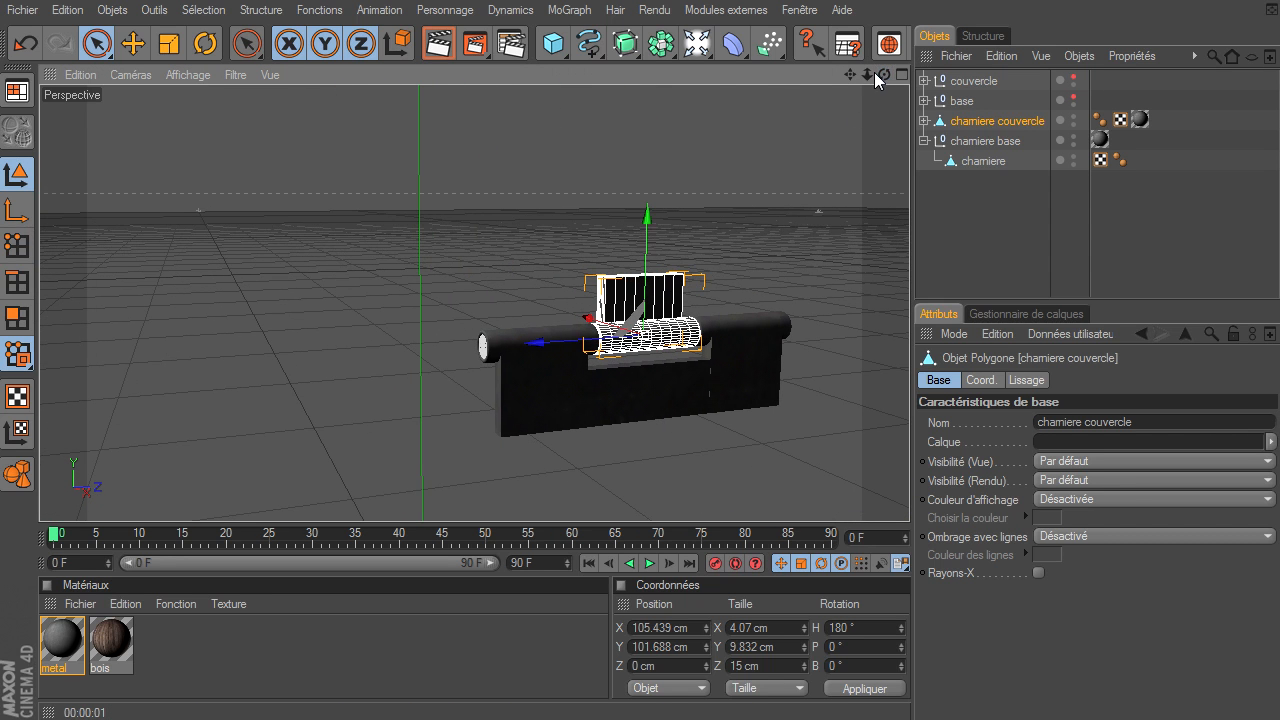
click(17, 318)
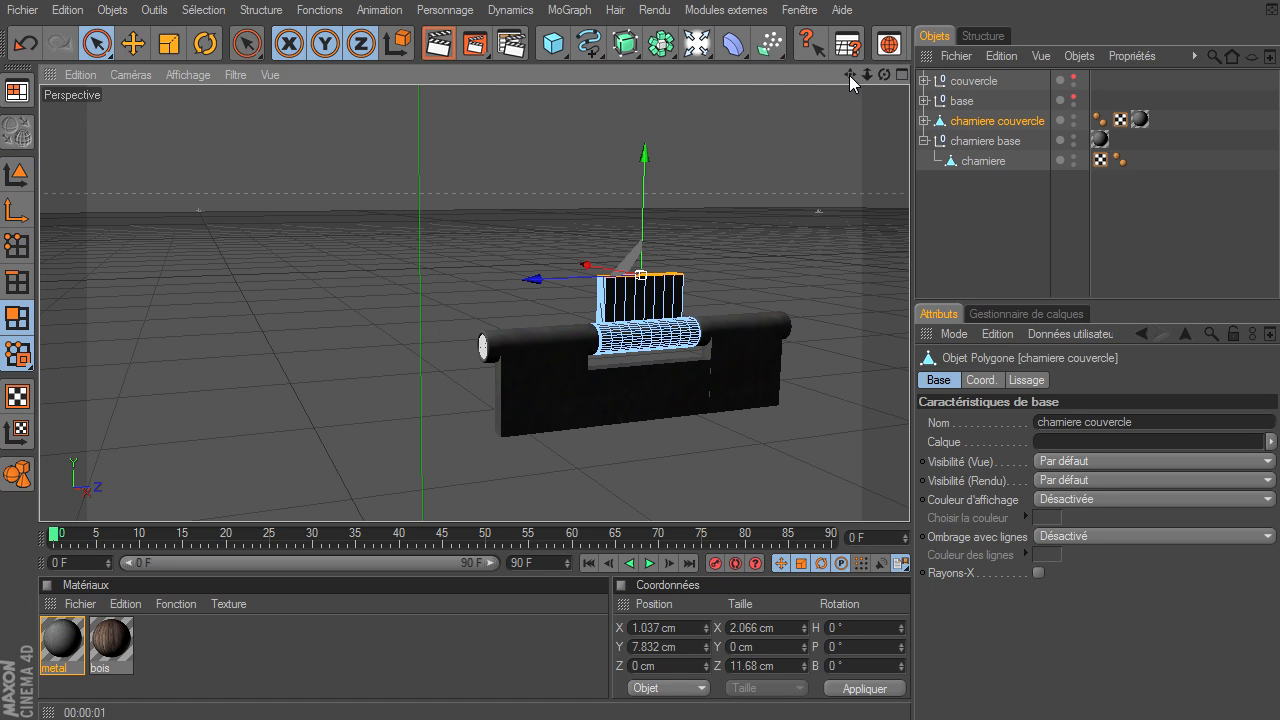
drag(909, 495, 797, 98)
drag(867, 74, 909, 495)
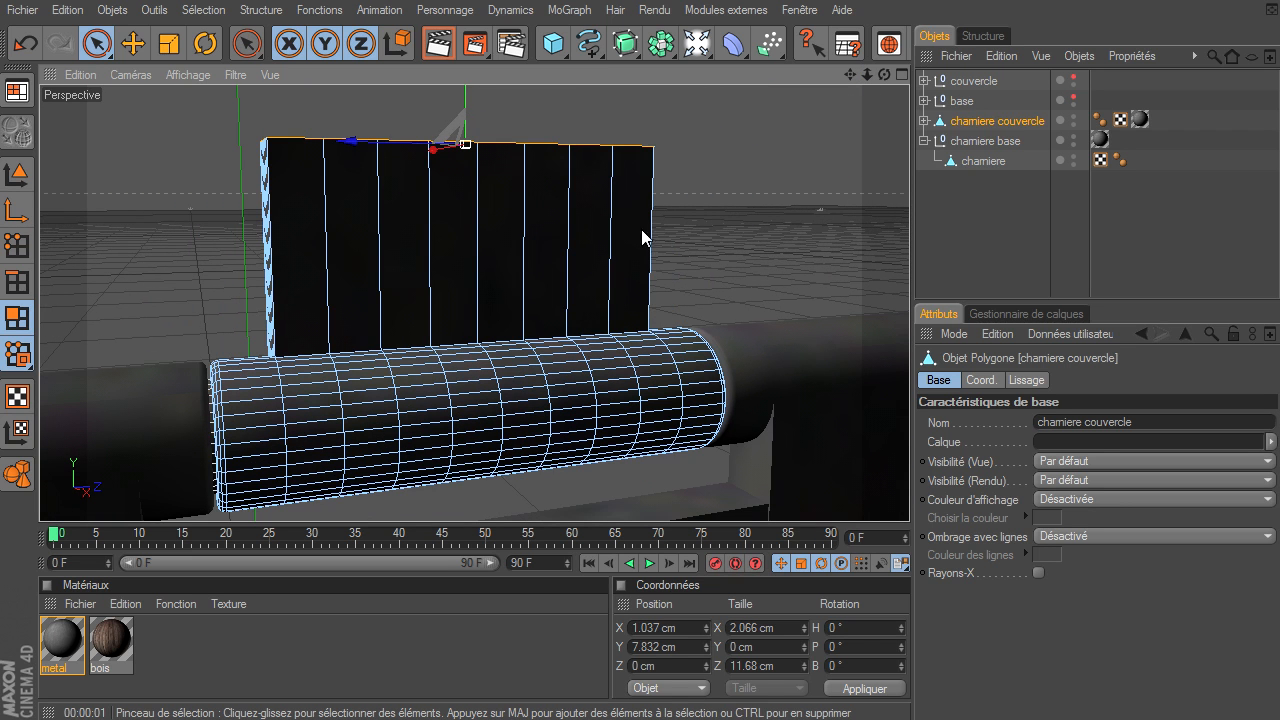
click(96, 43)
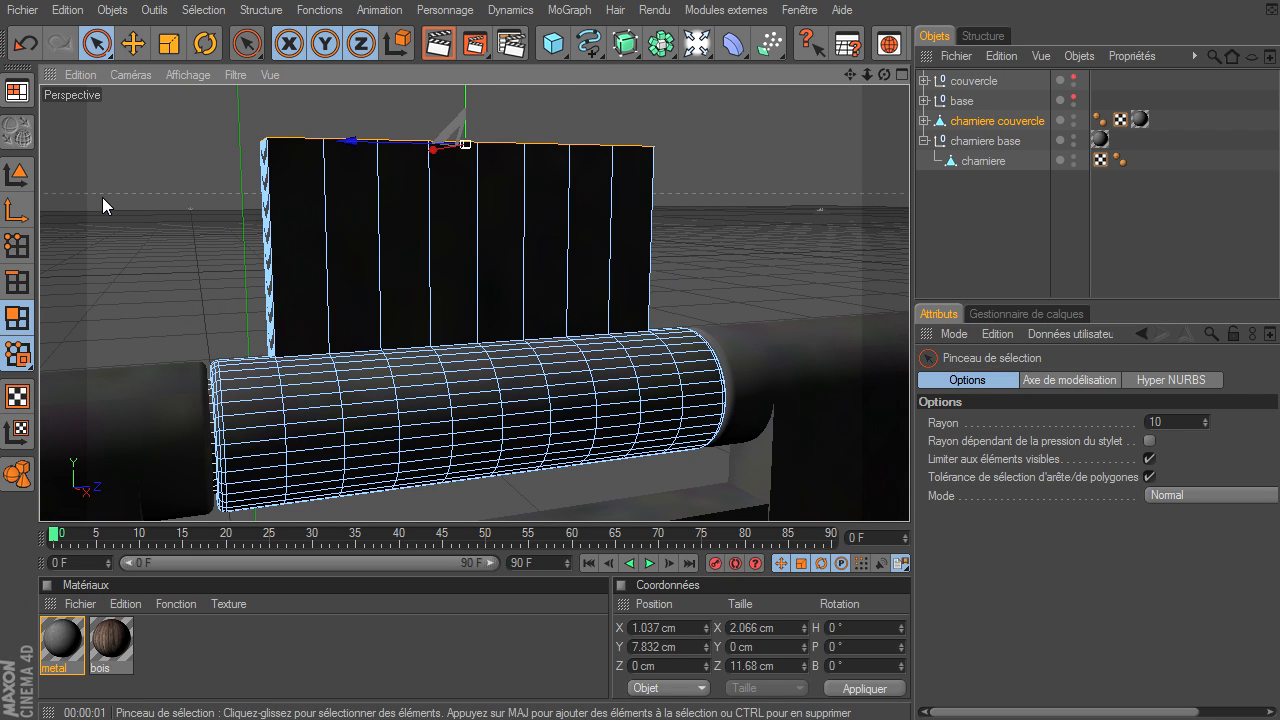
click(401, 228)
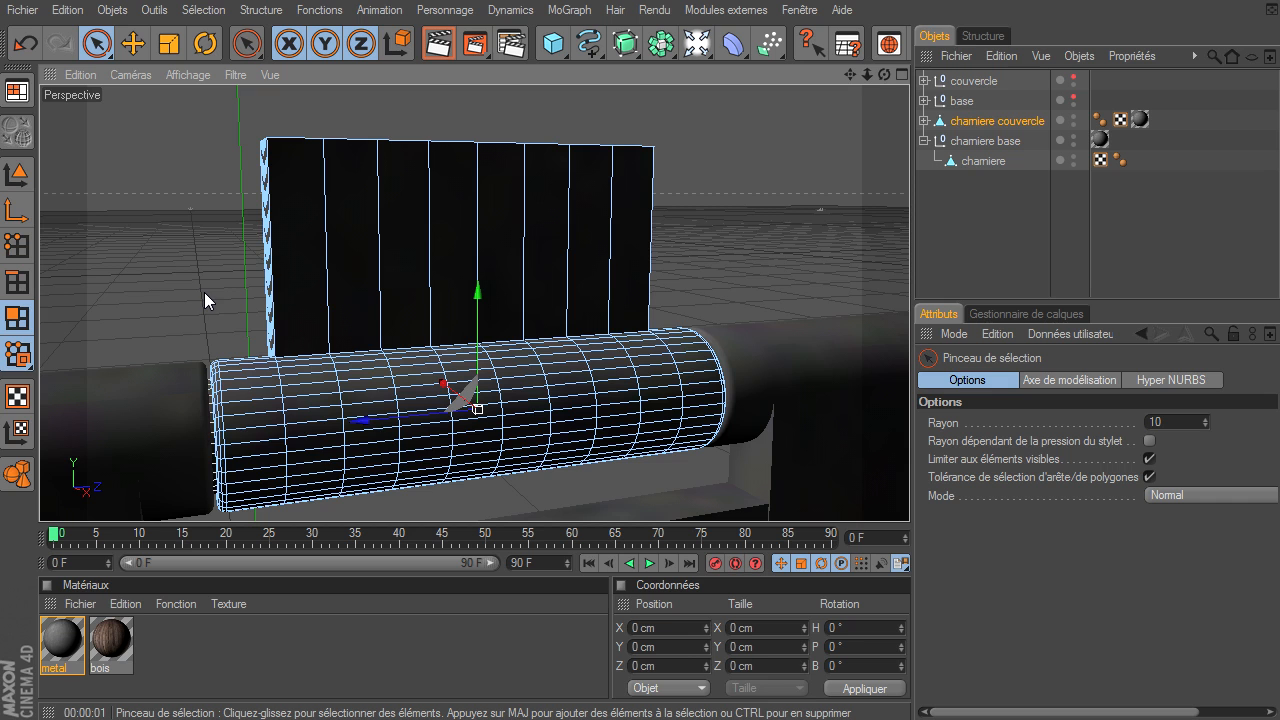
- Cut a loop around the lid hinge's upright plate just above the cylinder, using the Knife in Boucle mode
click(273, 12)
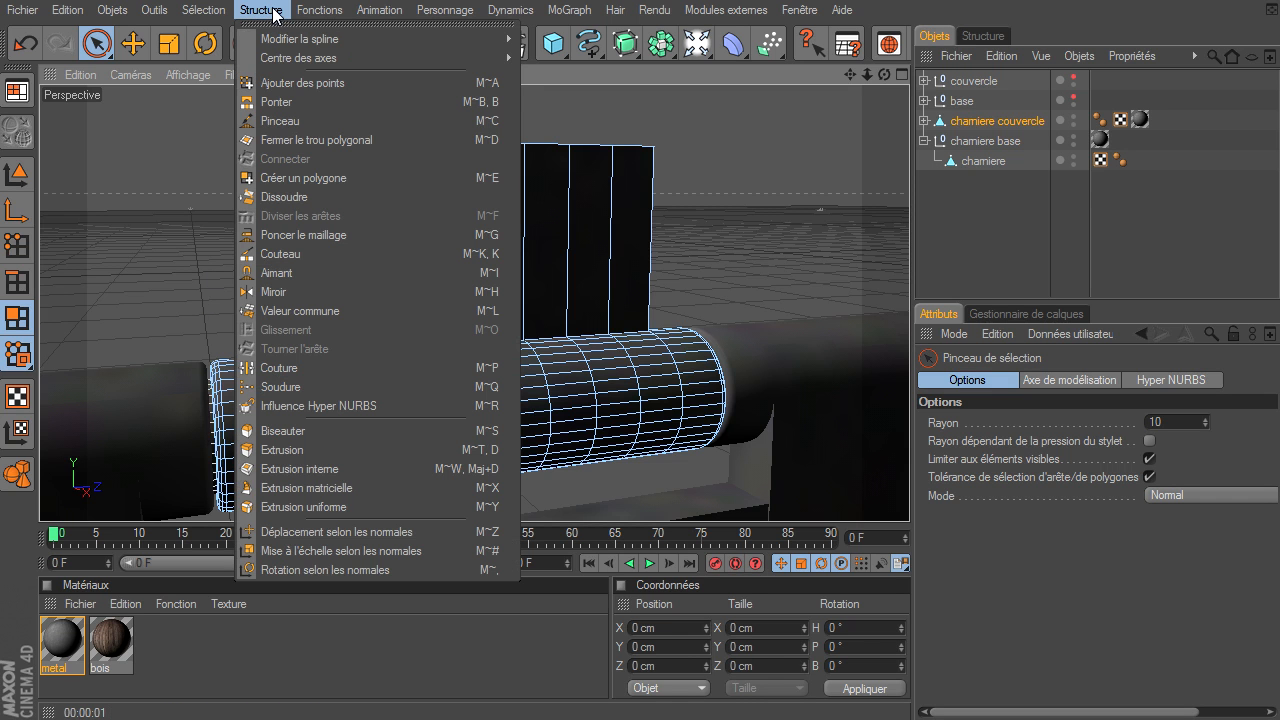
click(301, 254)
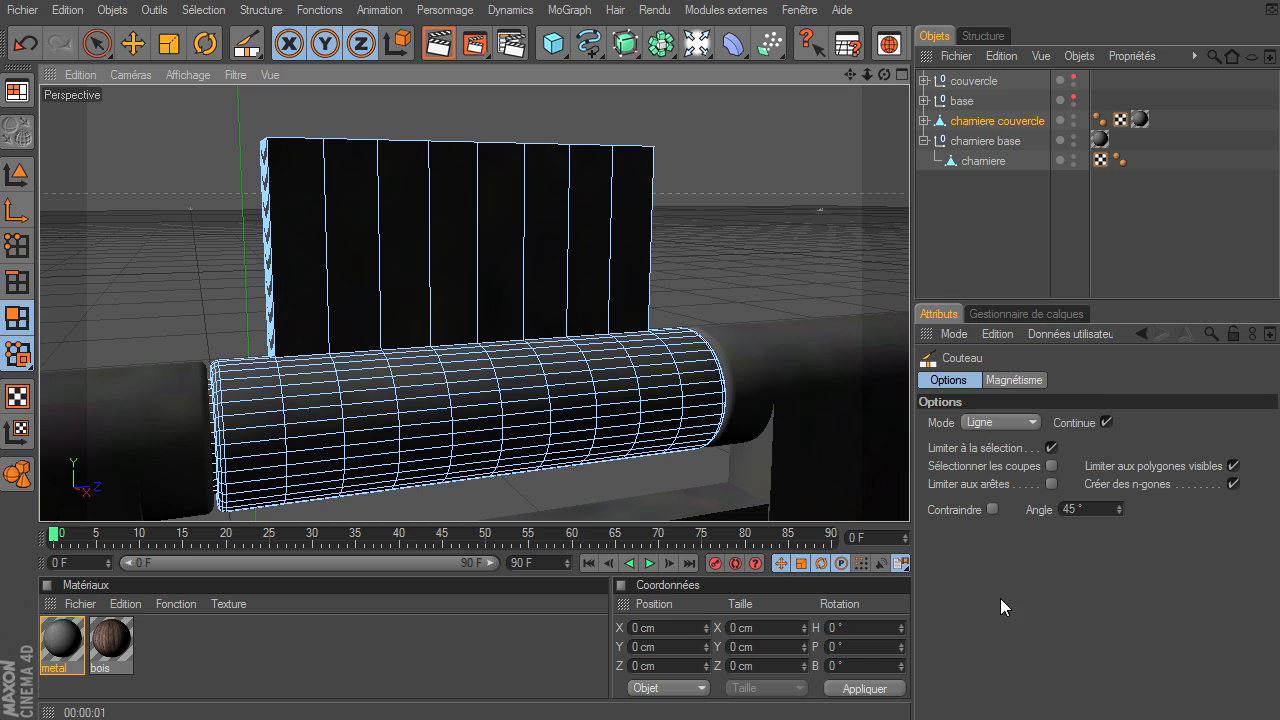
click(1014, 423)
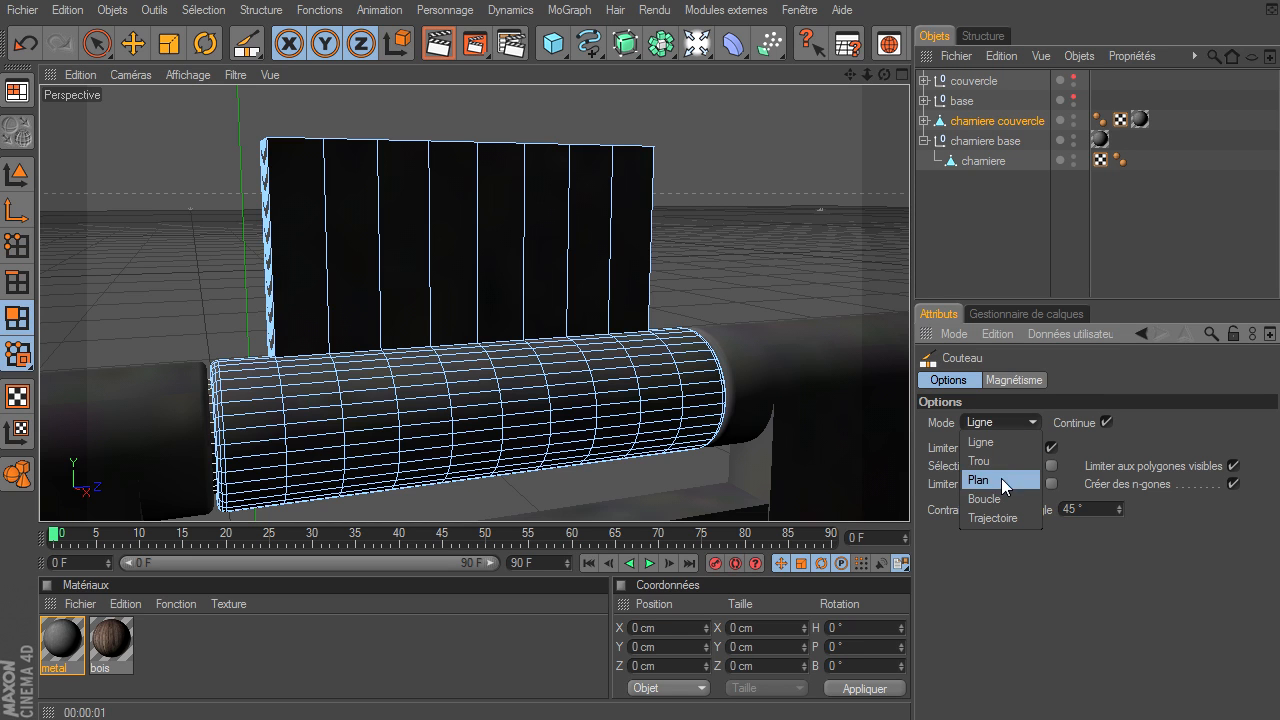
click(987, 499)
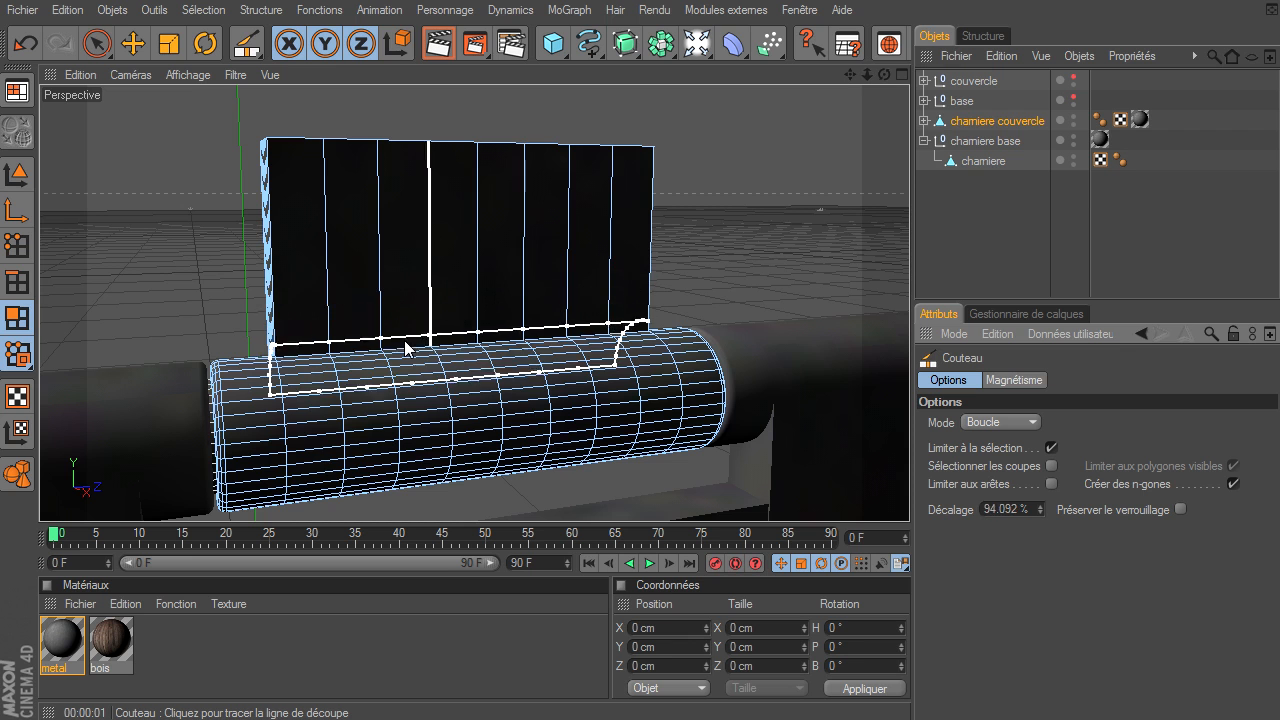
mouse_move(884, 75)
mouse_down()
mouse_move(840, 80)
mouse_move(882, 77)
mouse_up()
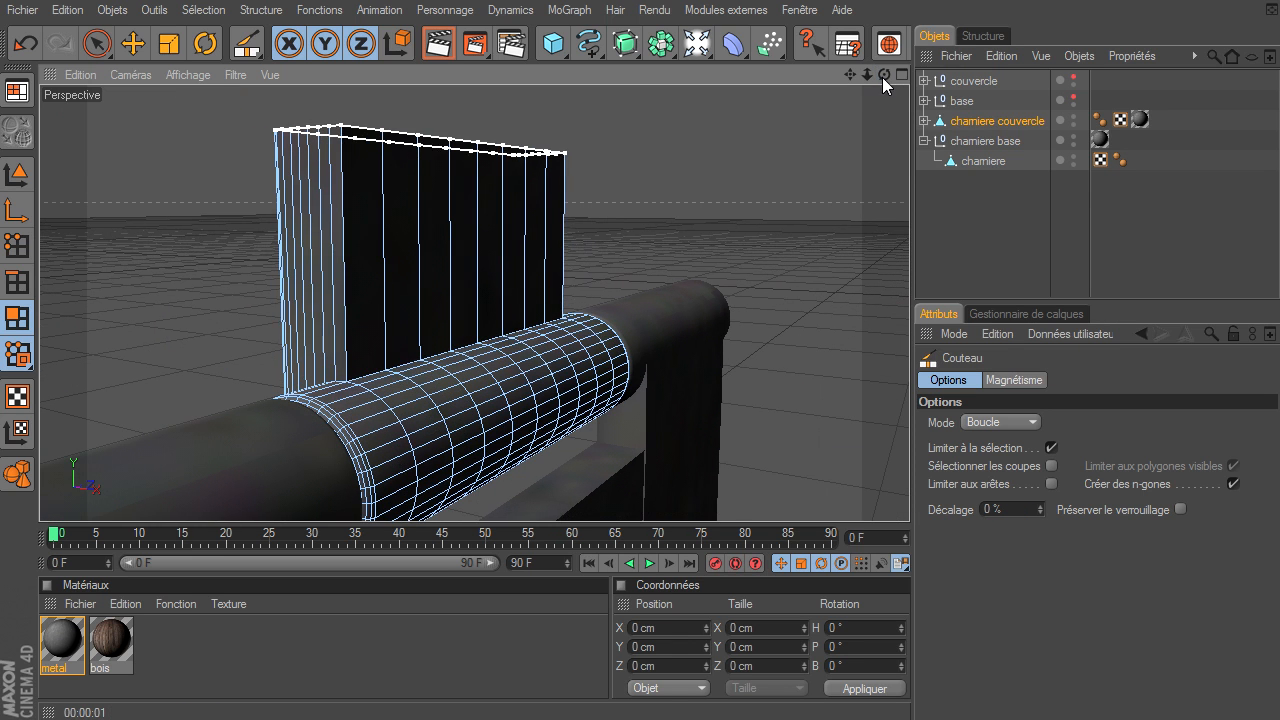
click(350, 355)
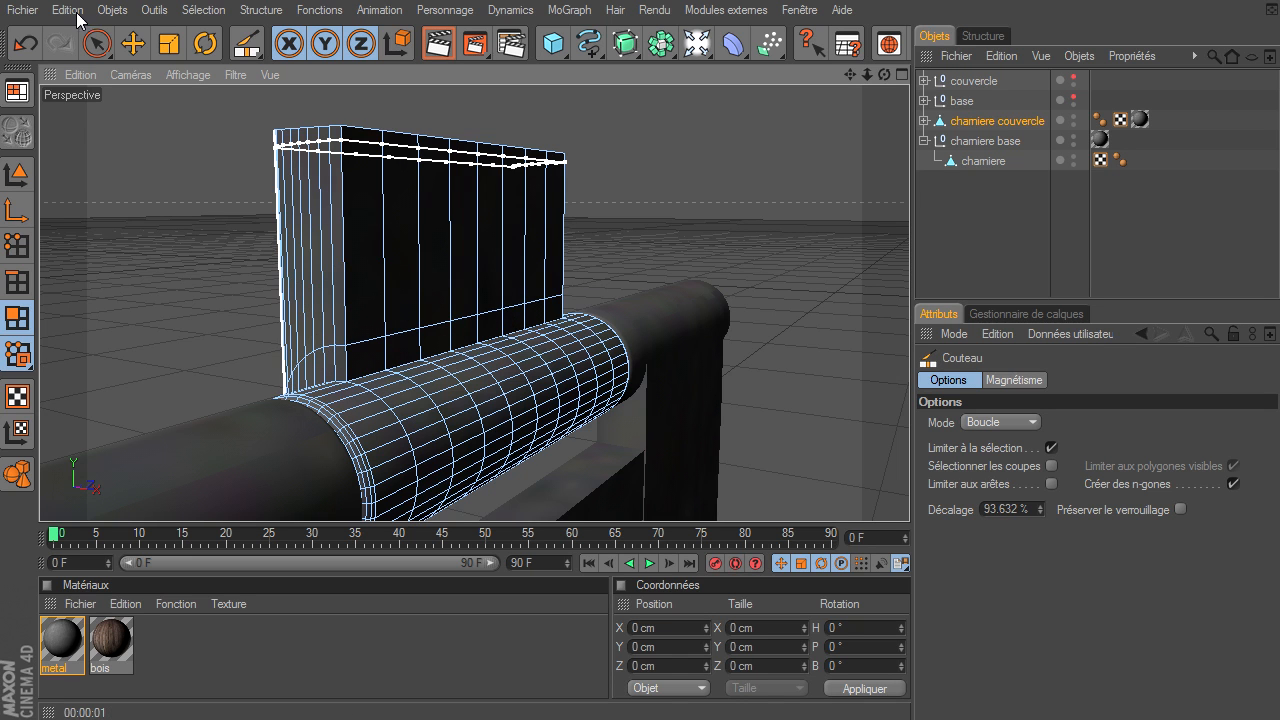
- Extrude the end polygons above the new loop on both sides of the lid hinge plate outward by about 12.43 cm
click(99, 50)
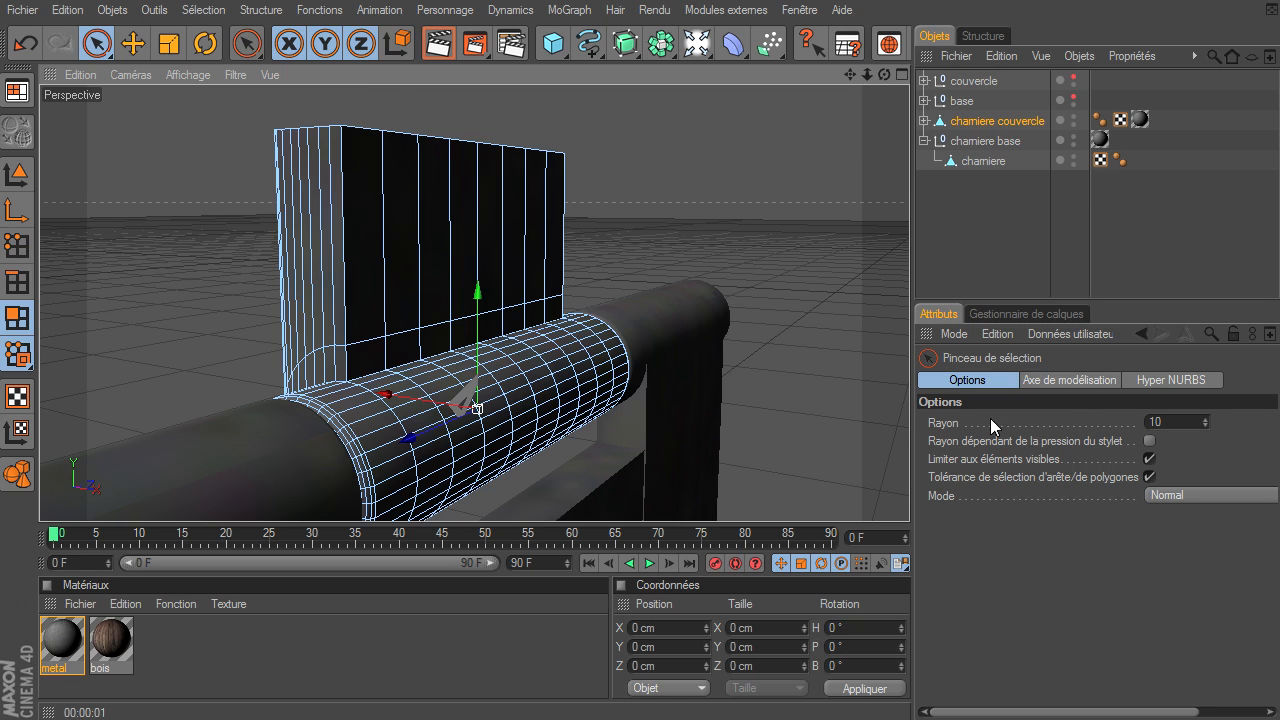
drag(265, 264, 340, 218)
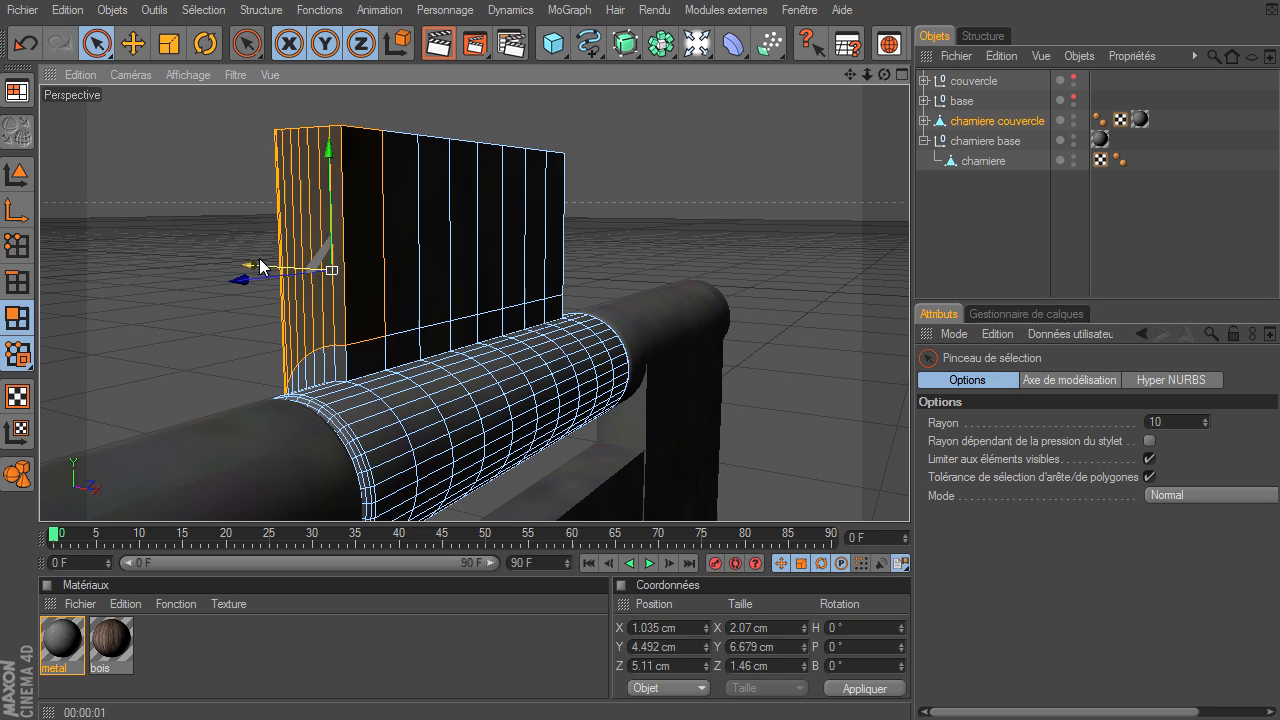
ctrl+click(373, 219)
drag(884, 75, 802, 126)
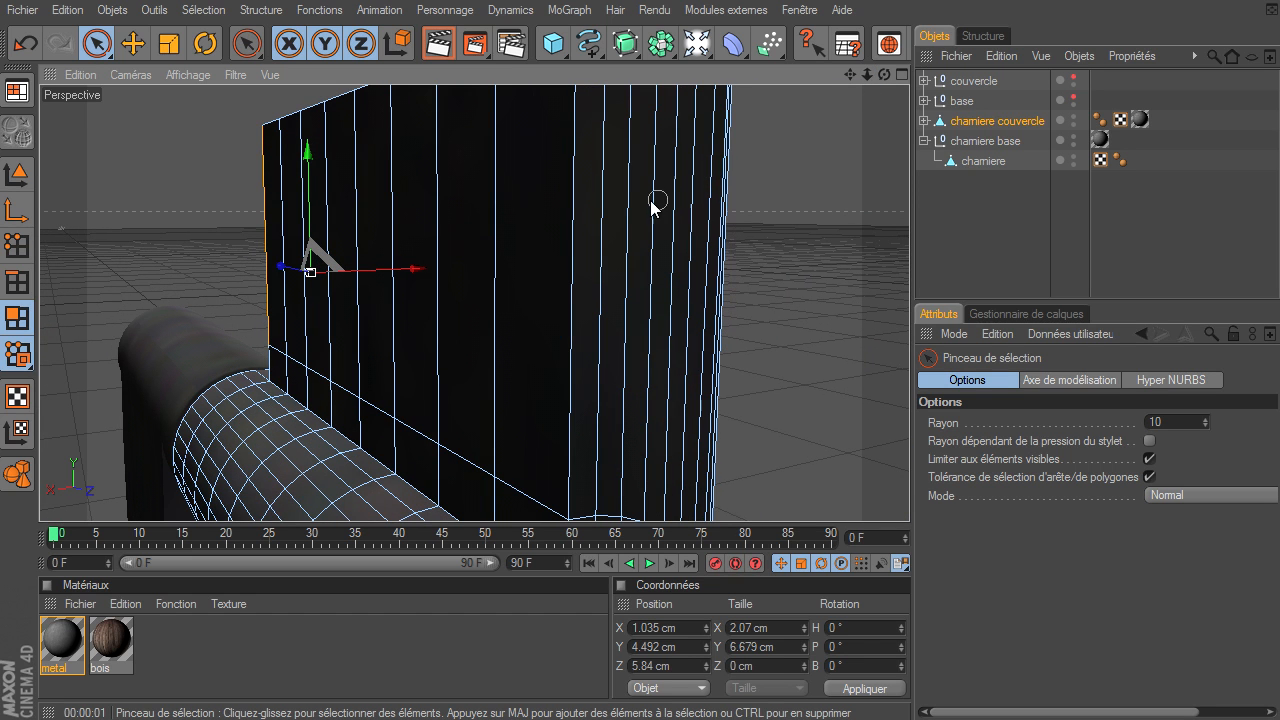
drag(752, 214, 600, 214)
drag(867, 76, 909, 495)
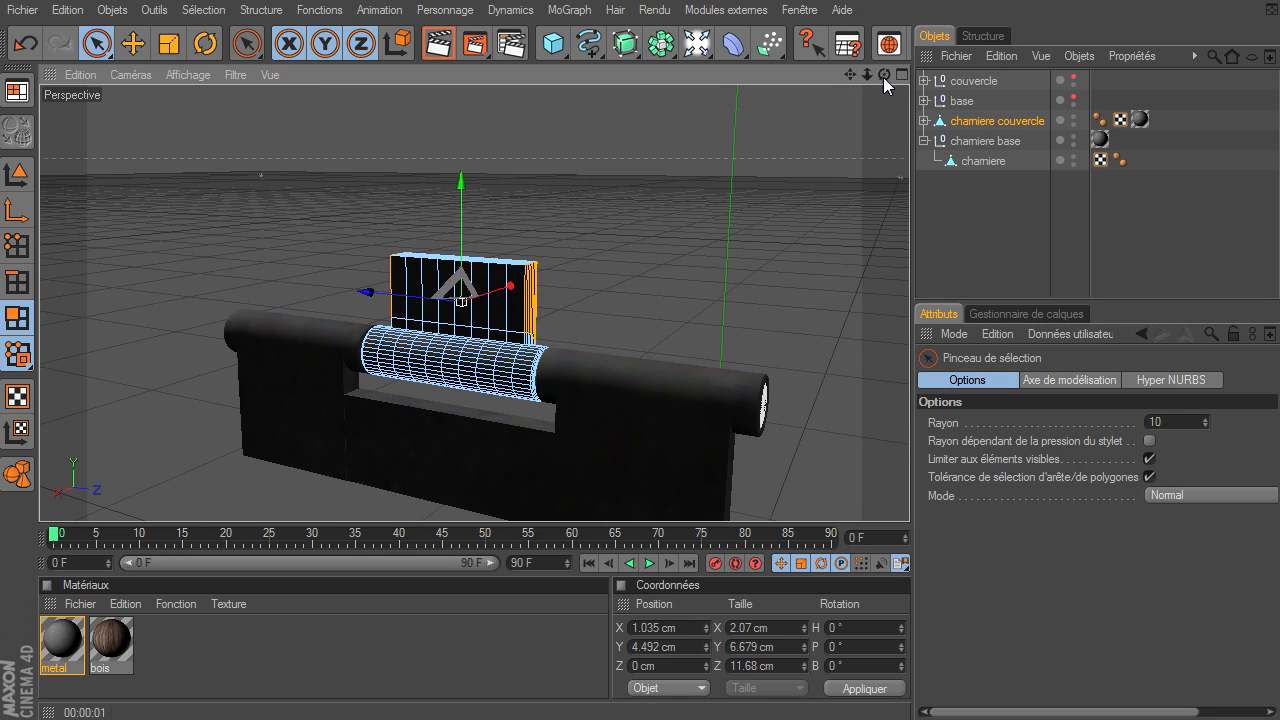
click(260, 10)
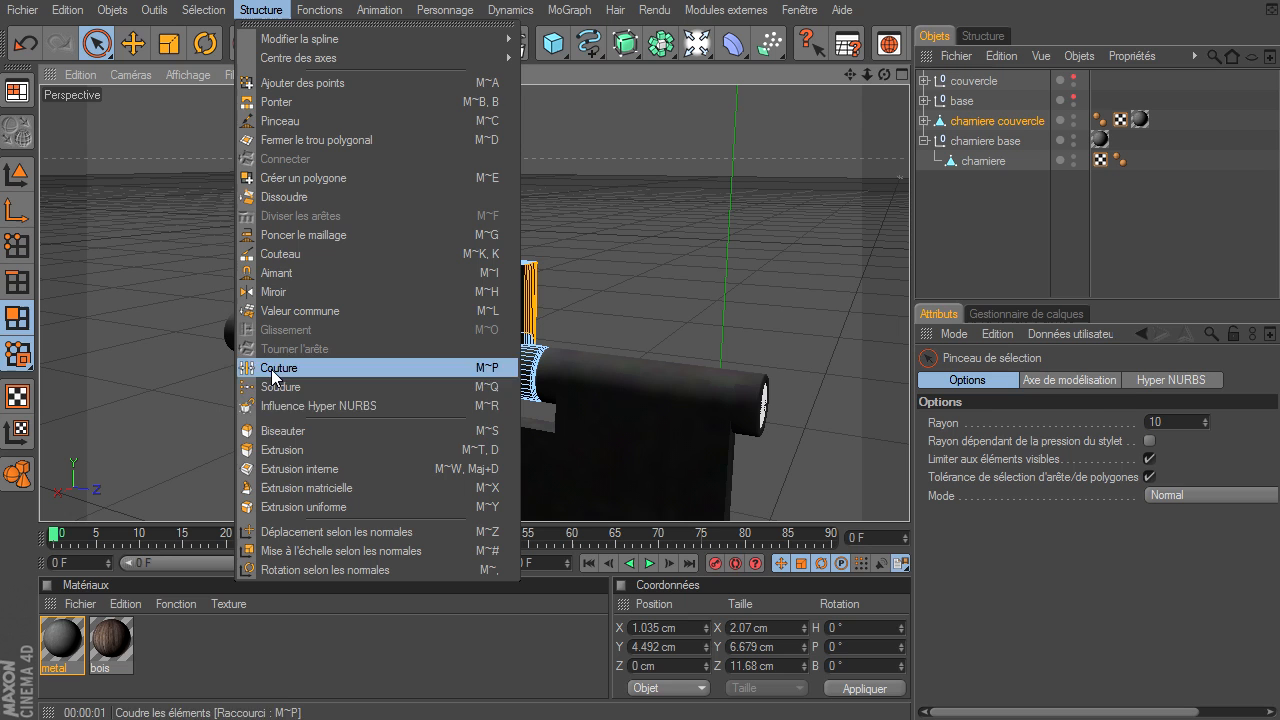
click(283, 449)
drag(690, 192, 909, 495)
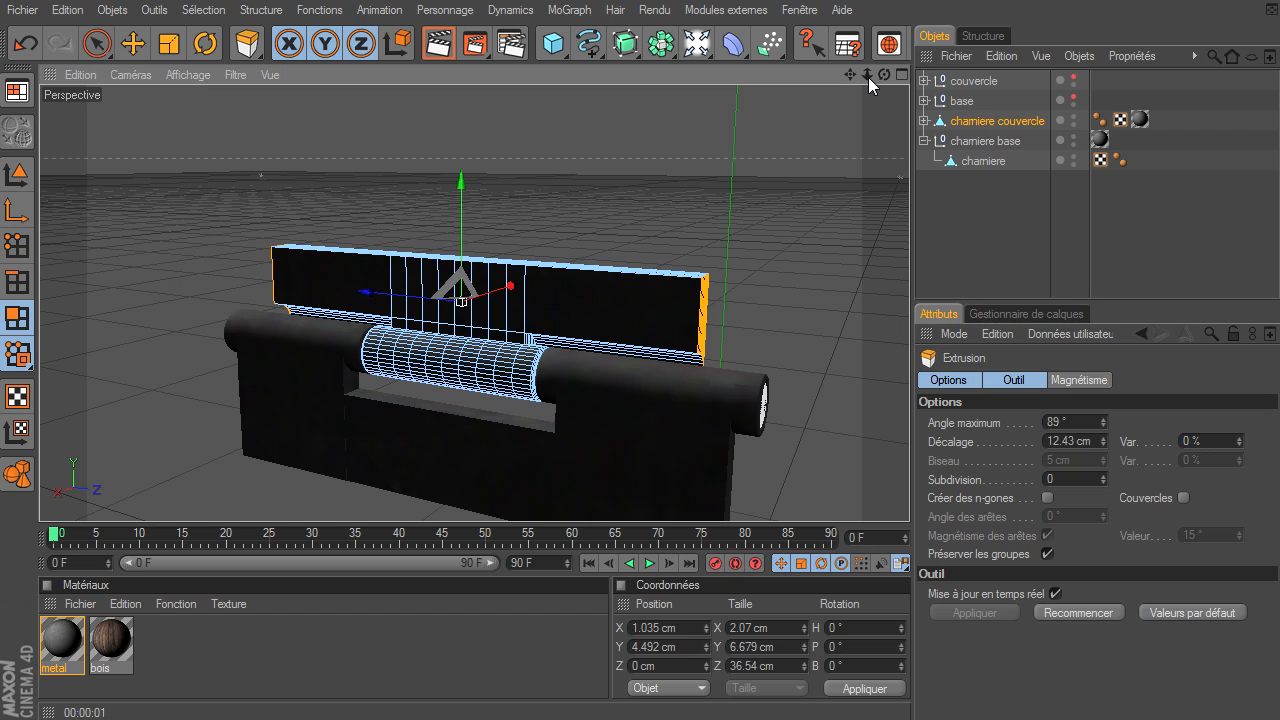
drag(884, 74, 884, 74)
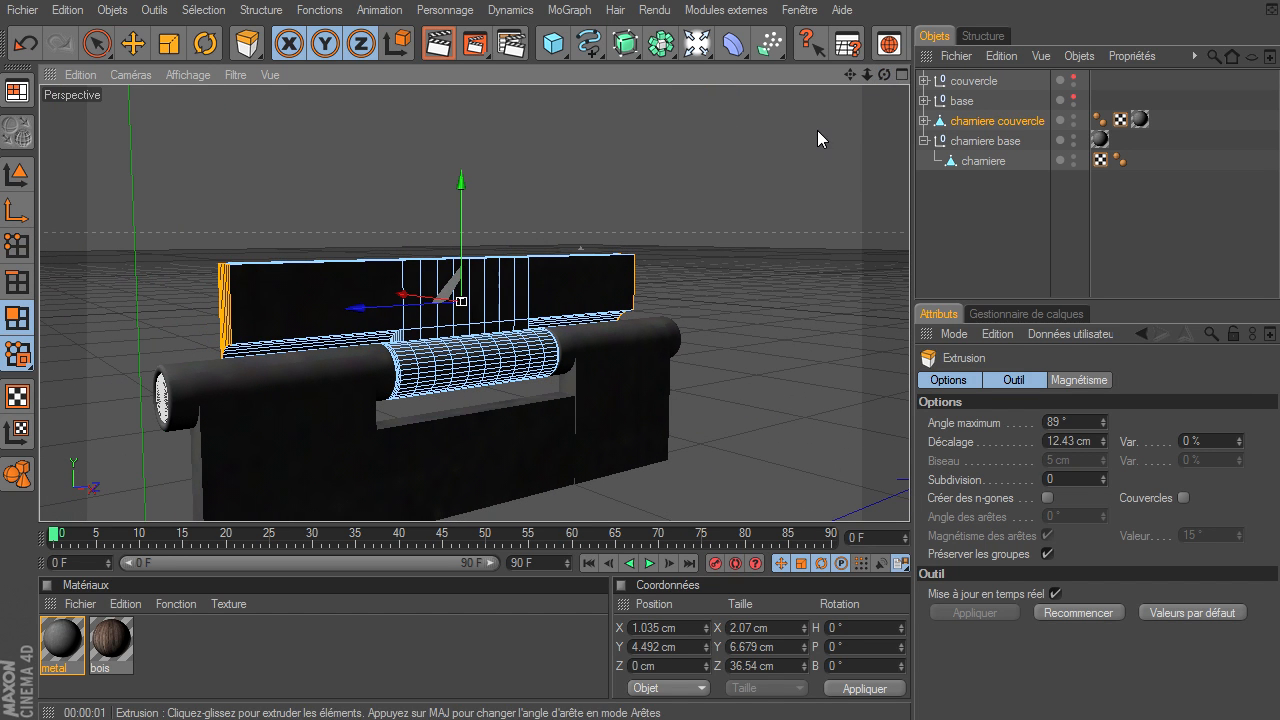
- Return to model mode, unhide the chest's lid and base, and deselect the hinge to check the widened plate on the chest
click(95, 45)
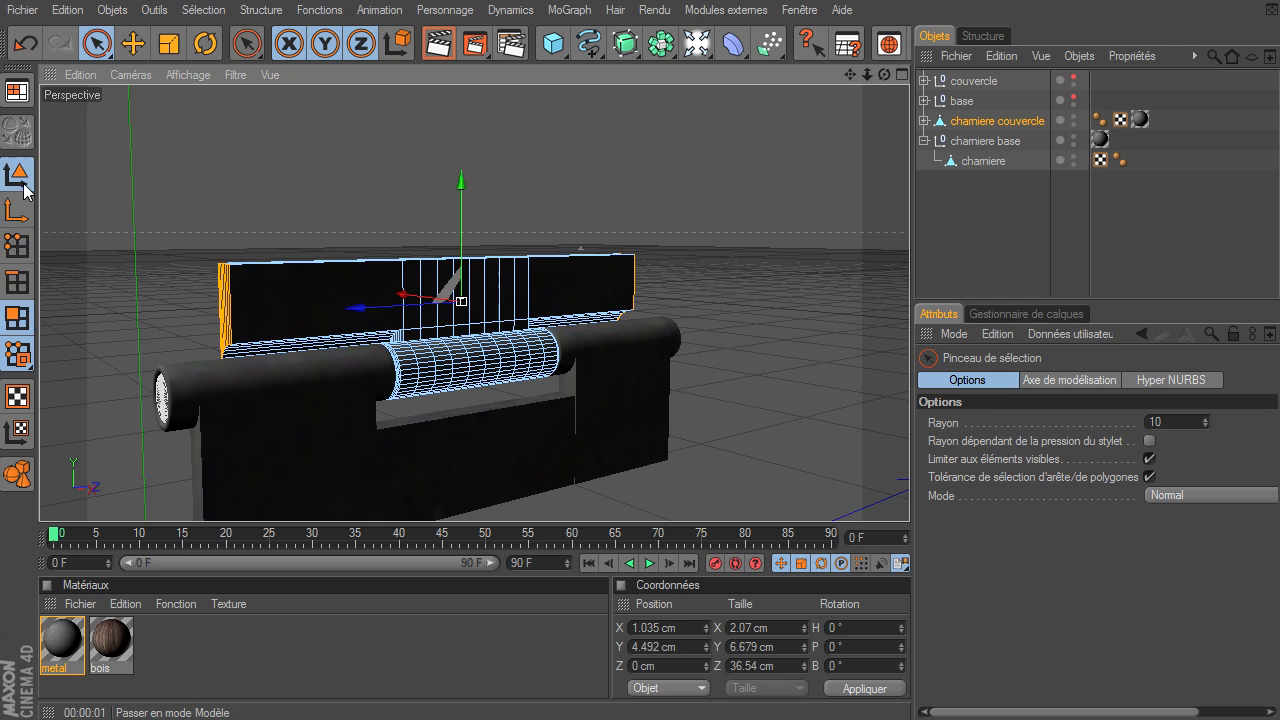
click(17, 173)
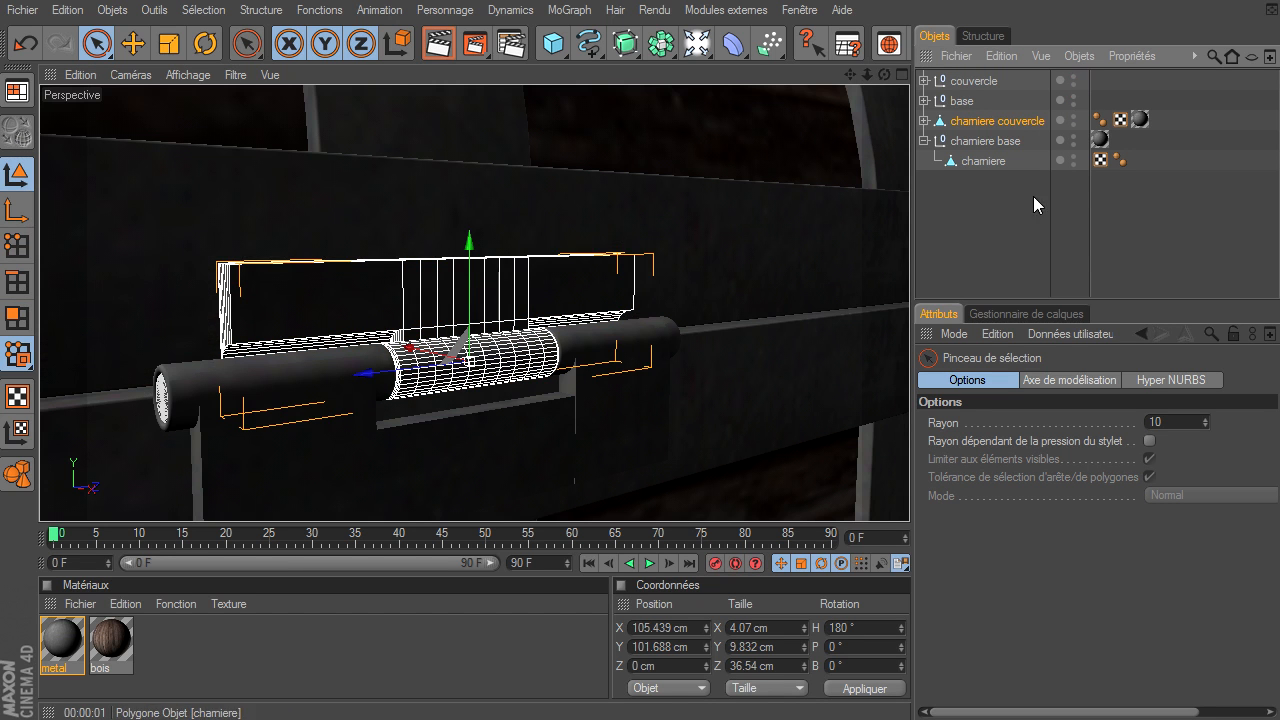
click(982, 195)
drag(875, 78, 909, 495)
drag(882, 74, 909, 495)
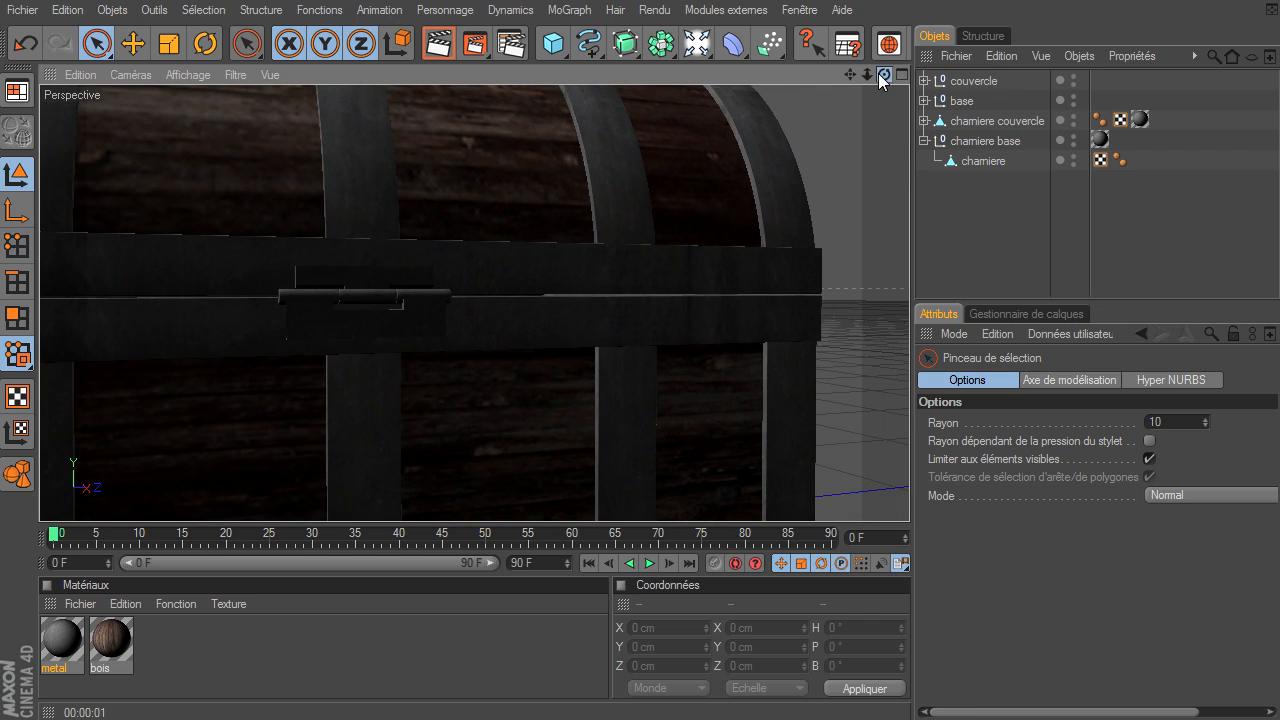
- Select the bottom points of the base hinge "charniere" with a rectangular selection and move them down by about 6 cm
click(1000, 161)
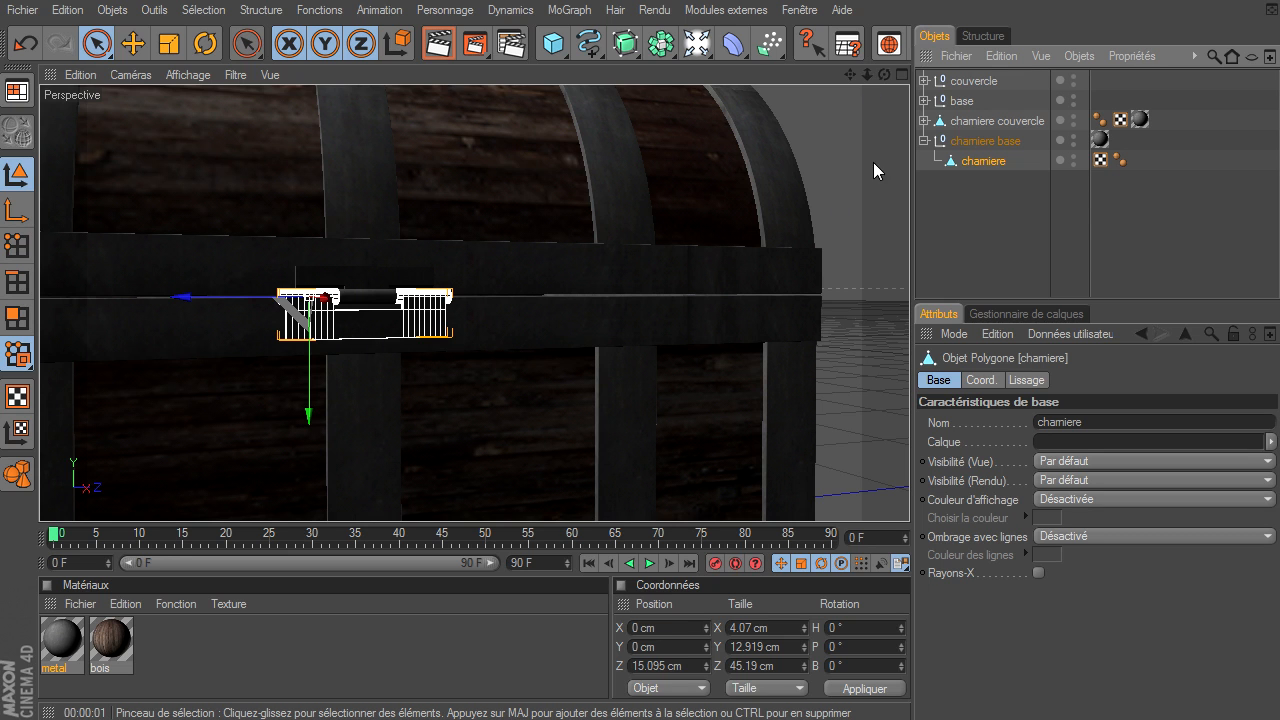
key(o)
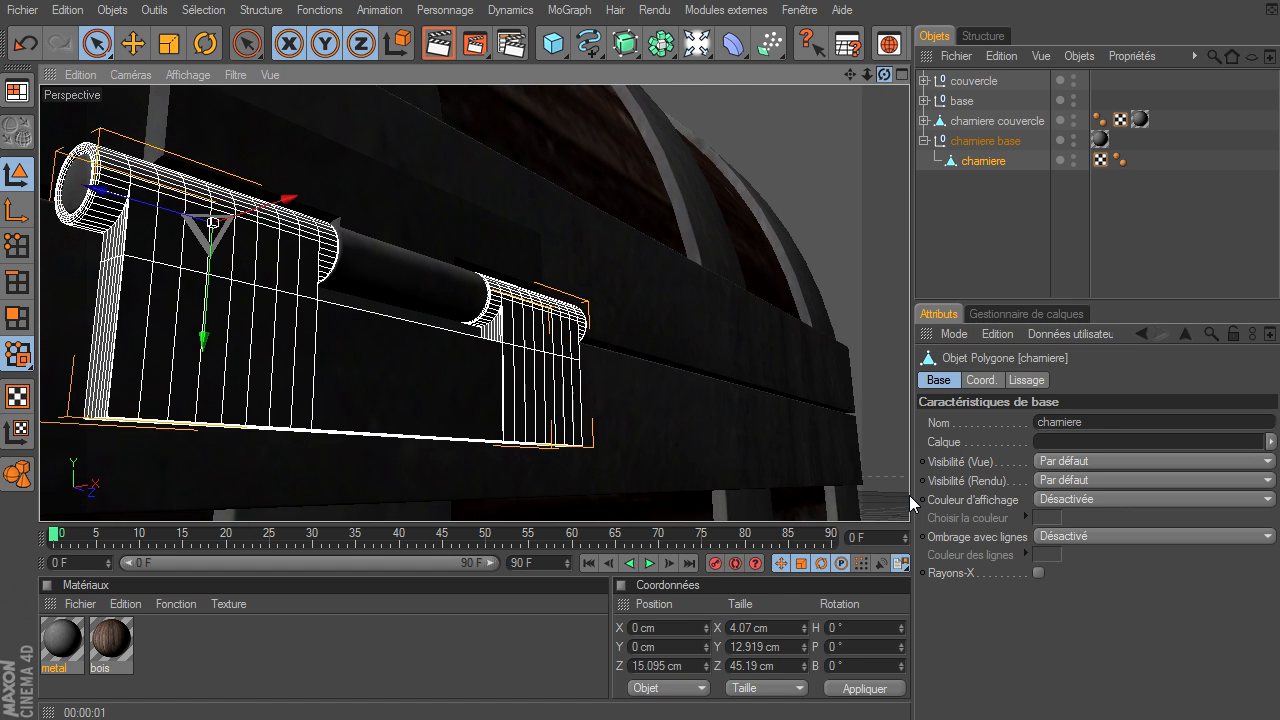
drag(884, 75, 680, 75)
click(18, 247)
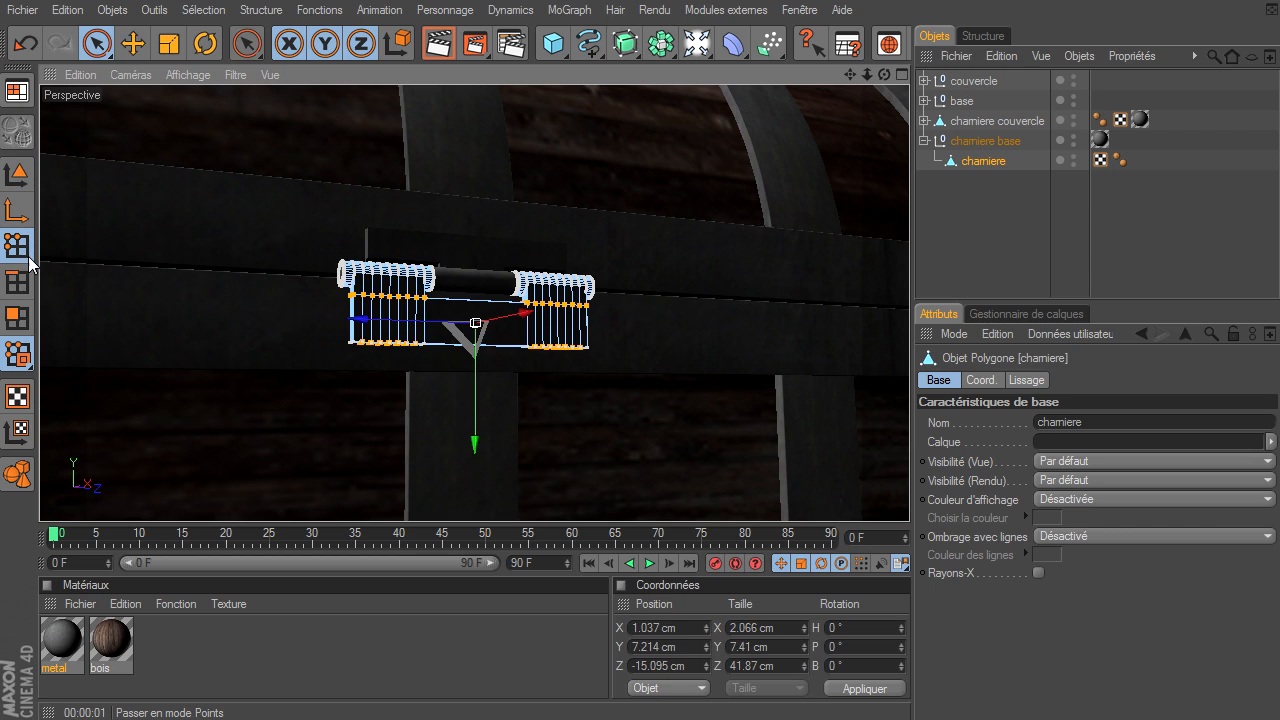
click(901, 76)
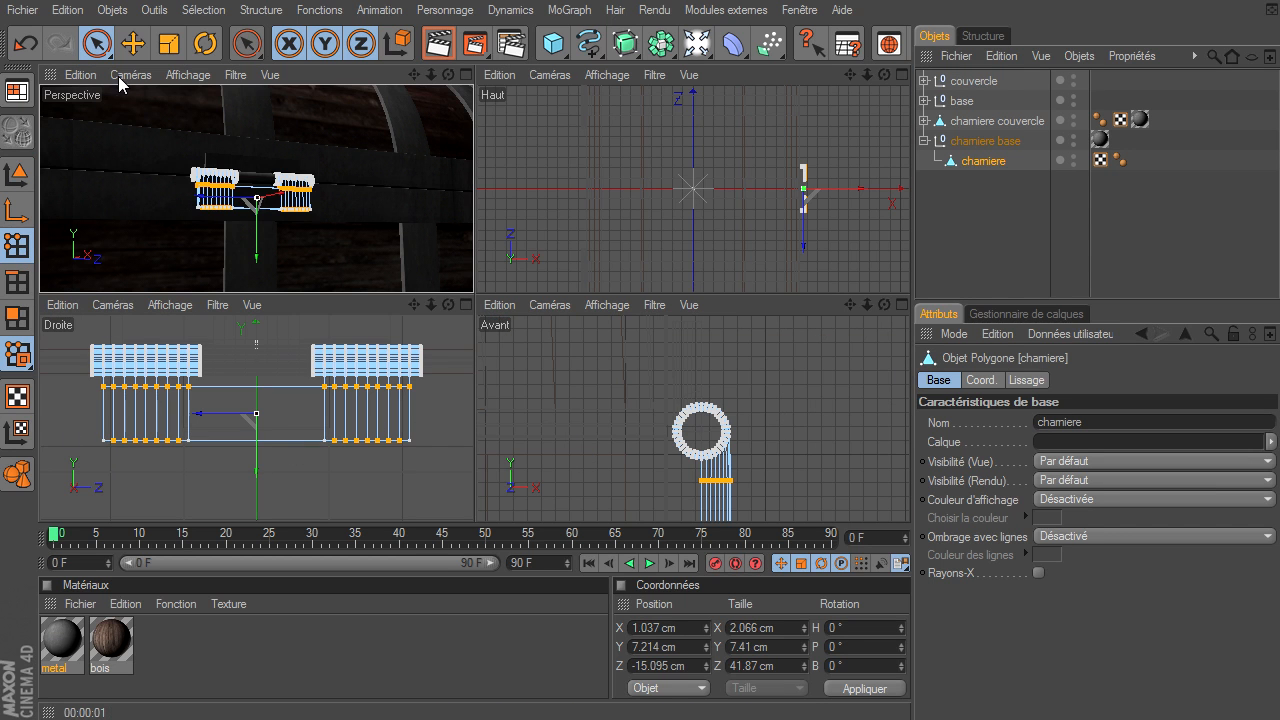
drag(96, 44, 175, 65)
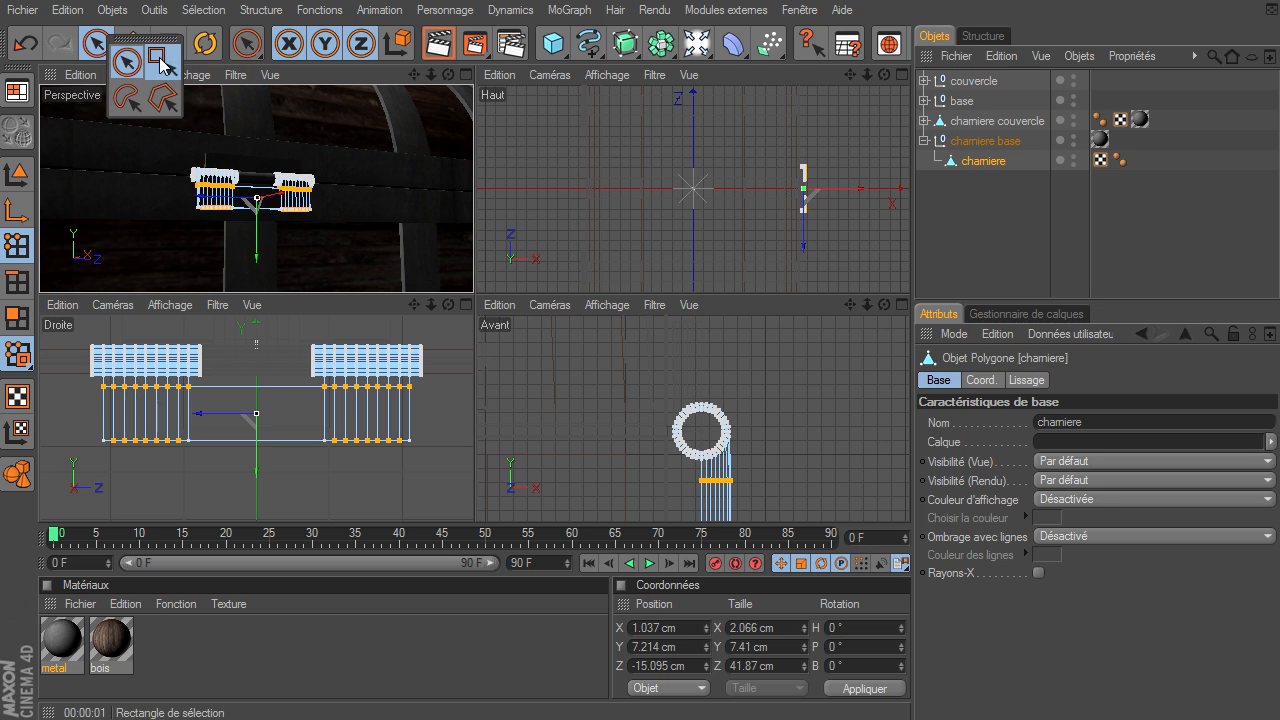
click(172, 60)
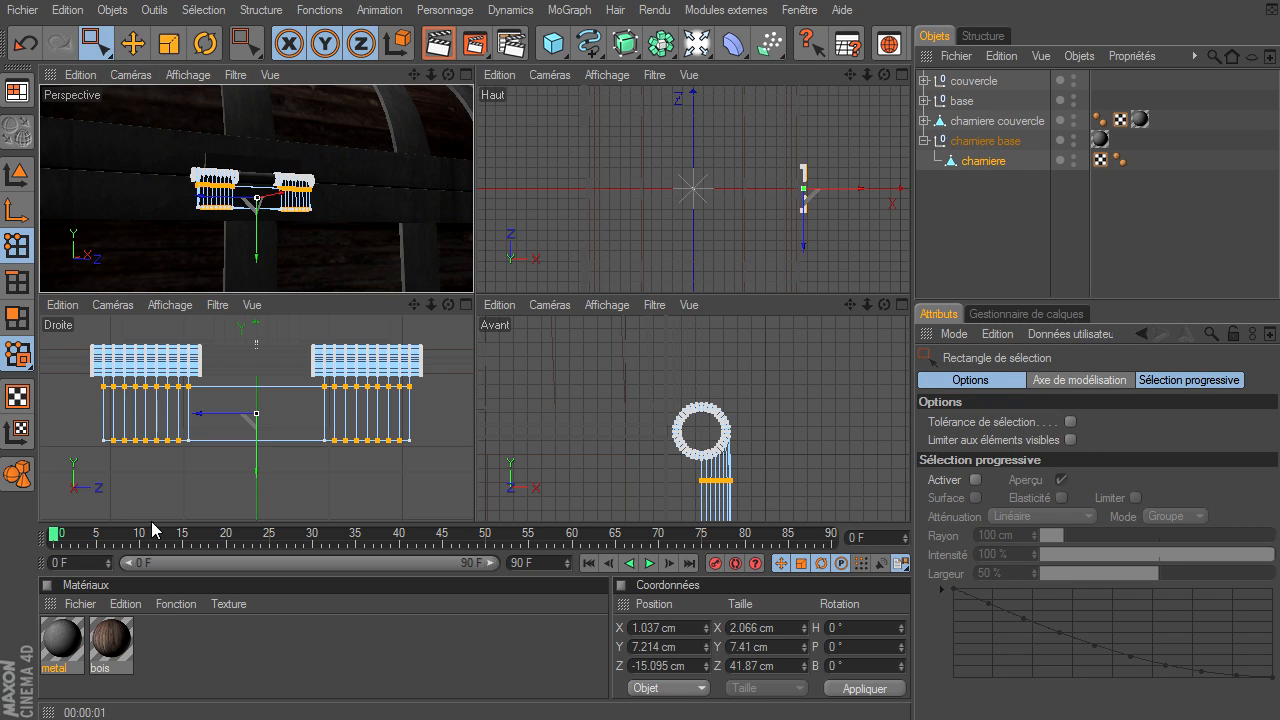
drag(446, 474, 77, 428)
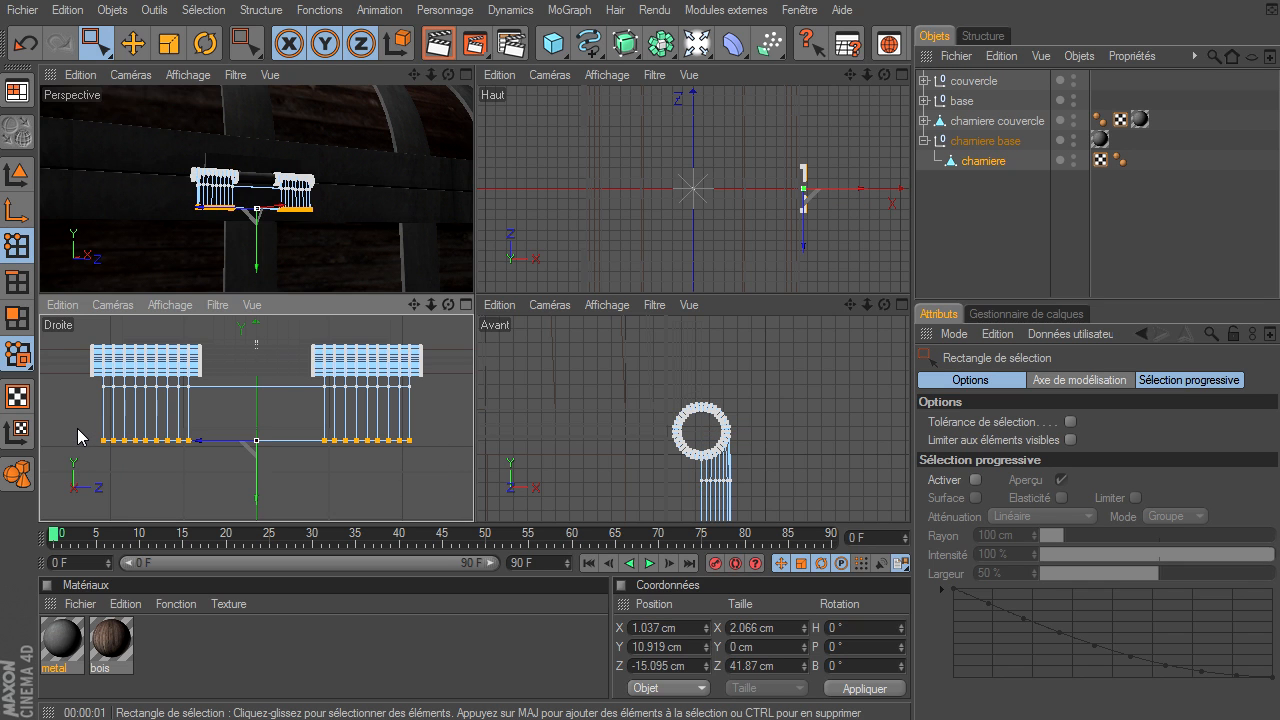
click(465, 75)
drag(475, 420, 475, 457)
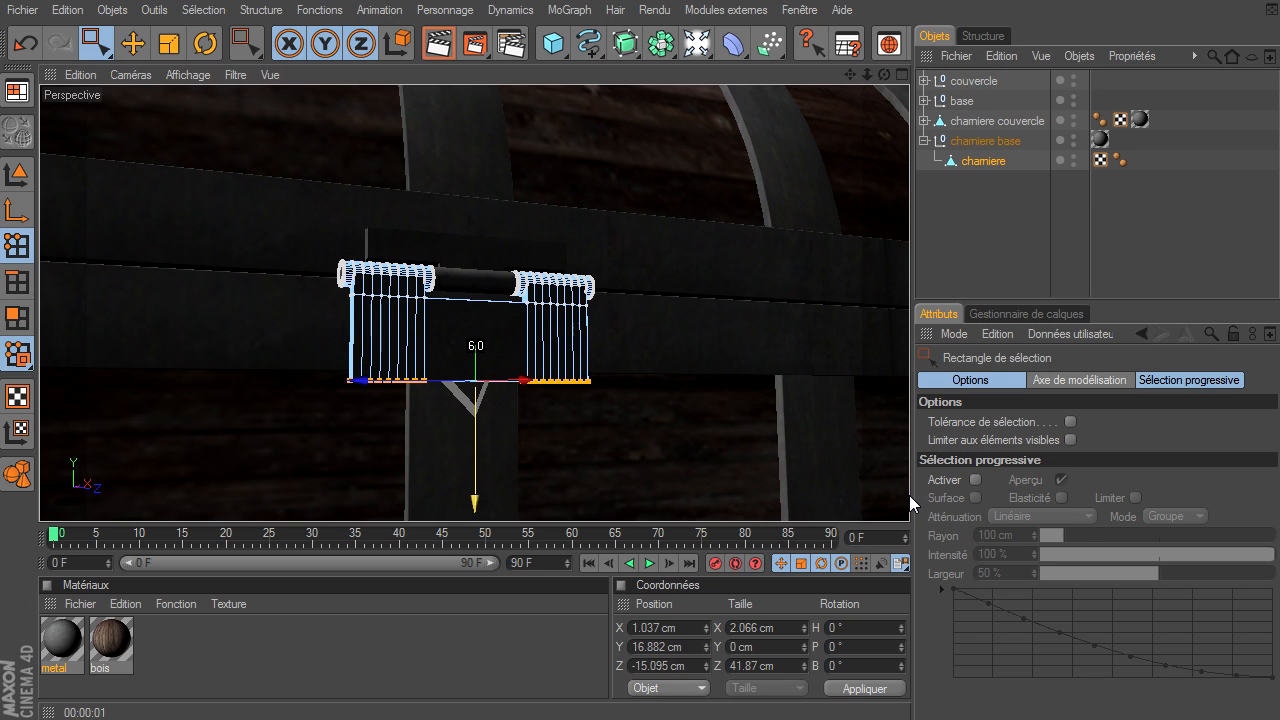
drag(884, 74, 909, 495)
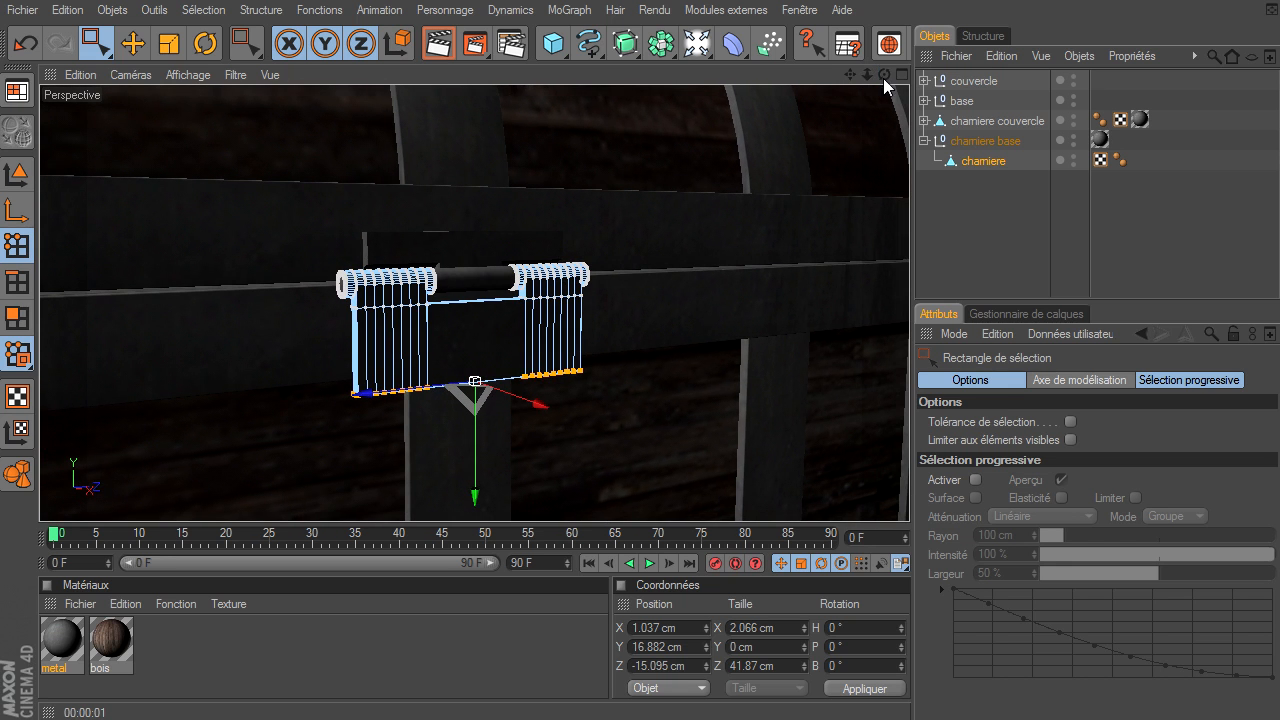
- Deselect the hinge in model mode and render the perspective view to examine the fitting on the chest's front
click(17, 174)
click(107, 55)
click(126, 62)
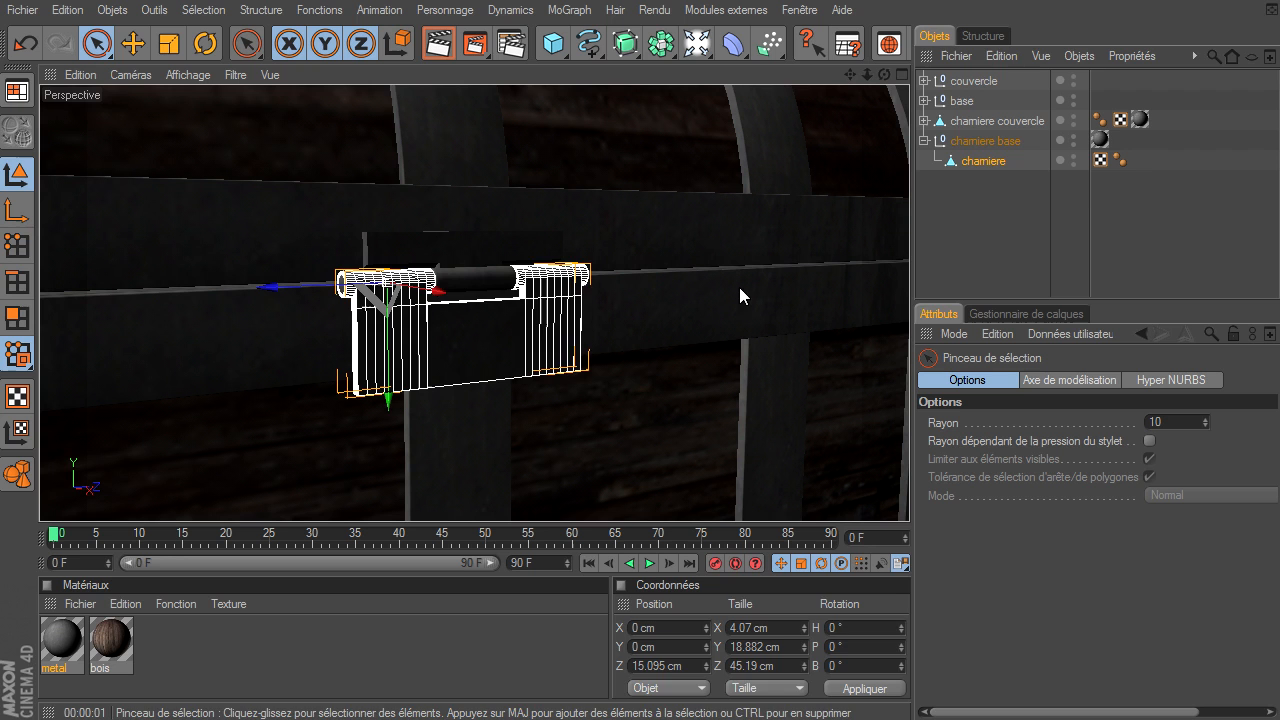
click(959, 254)
mouse_move(863, 73)
mouse_down()
mouse_move(909, 495)
mouse_move(859, 74)
mouse_up()
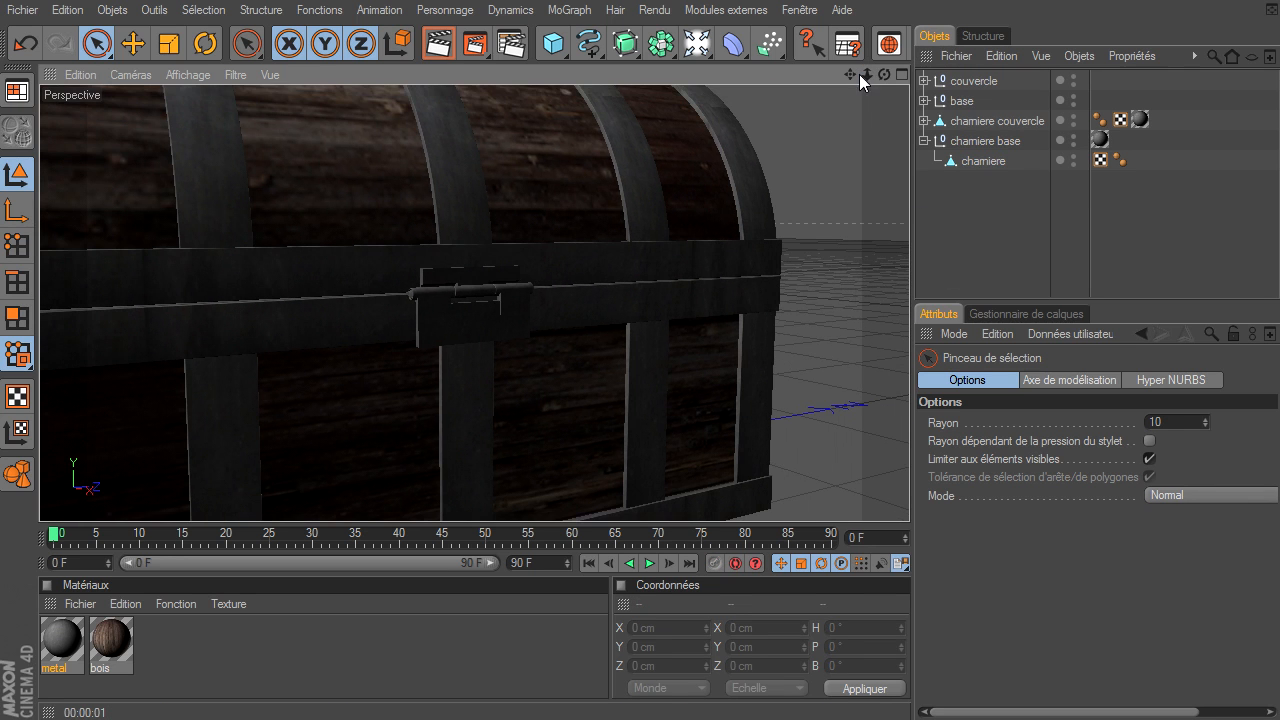
click(438, 45)
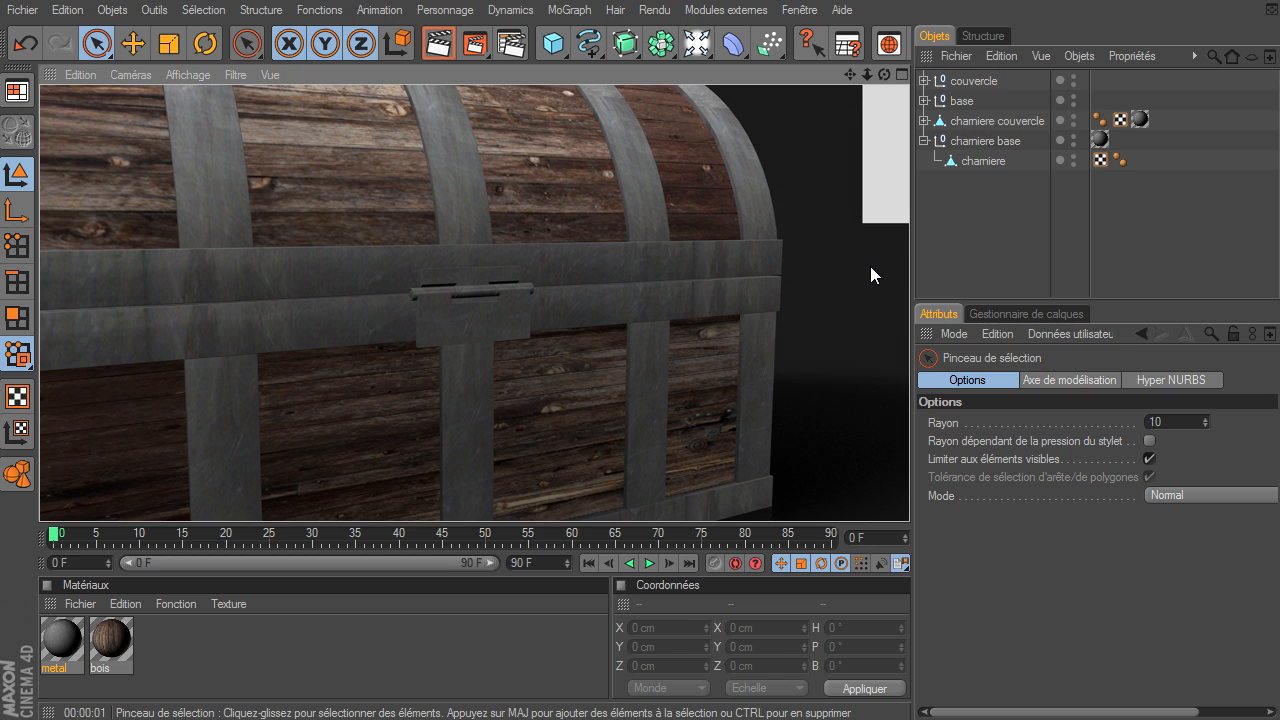
click(976, 250)
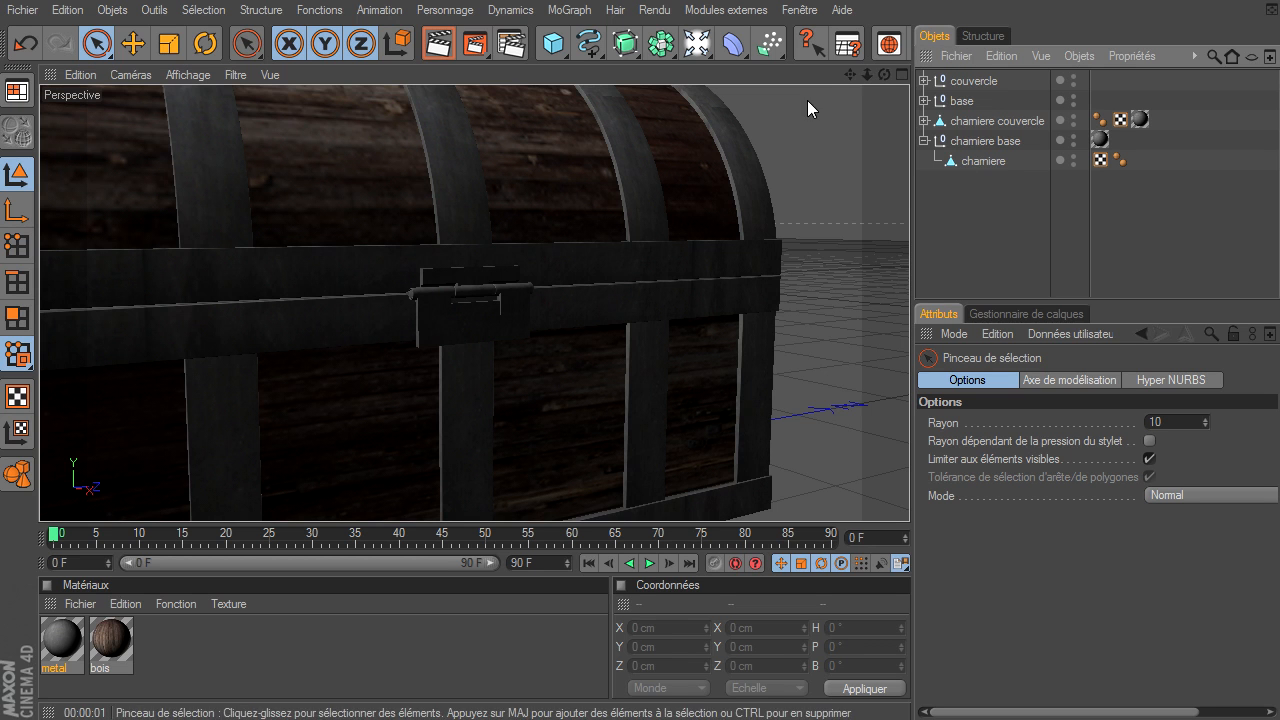
- Add a cube and move it about 60 cm along X toward the chest's front
drag(885, 74, 909, 495)
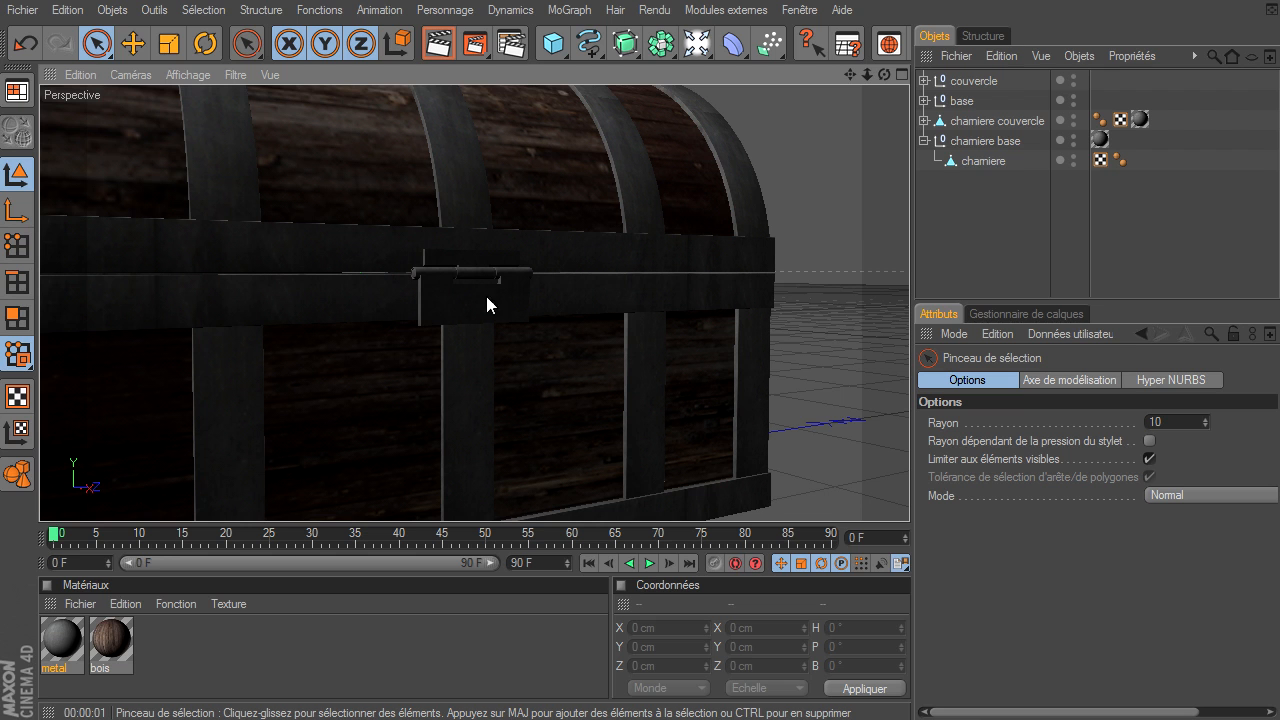
drag(867, 75, 809, 153)
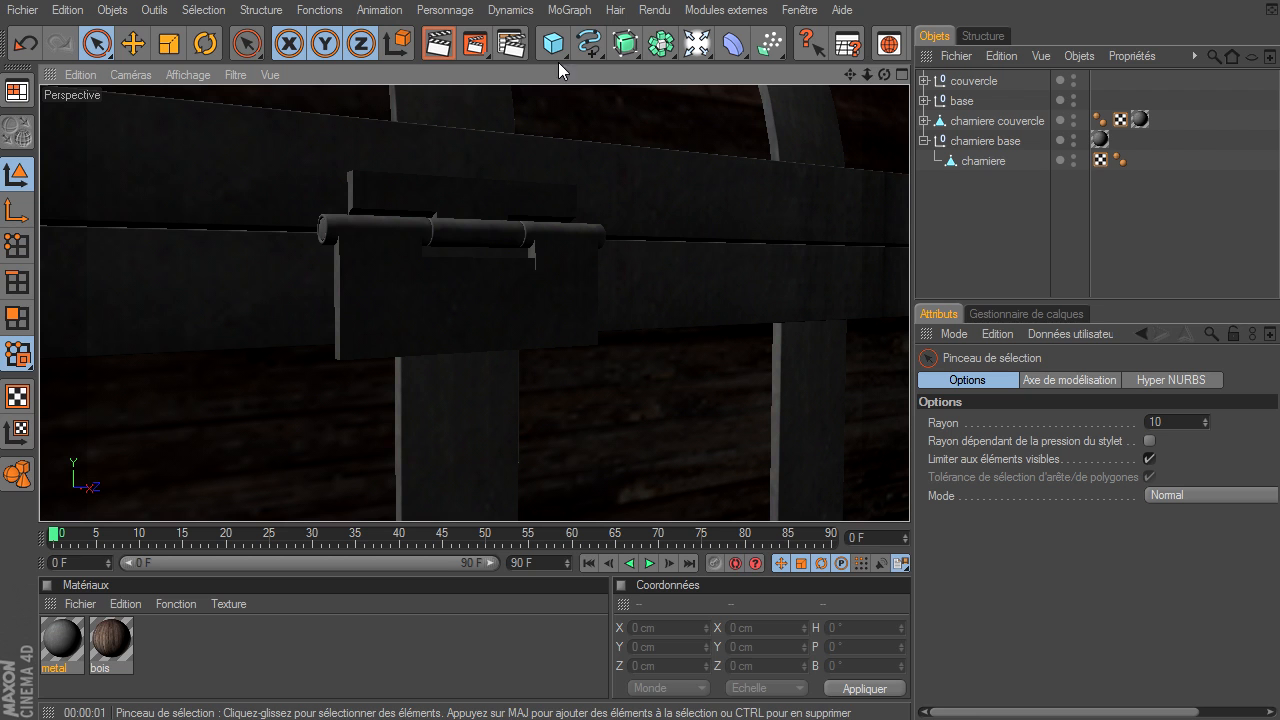
drag(553, 44, 630, 58)
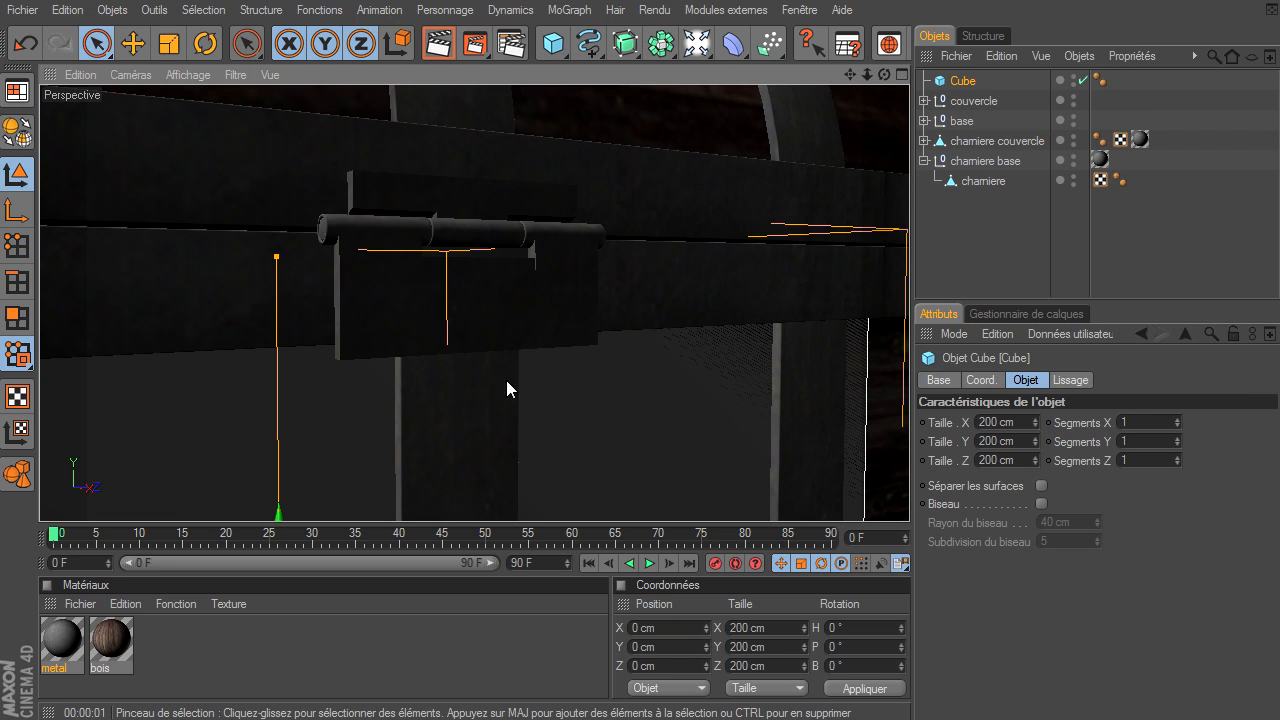
drag(866, 76, 909, 495)
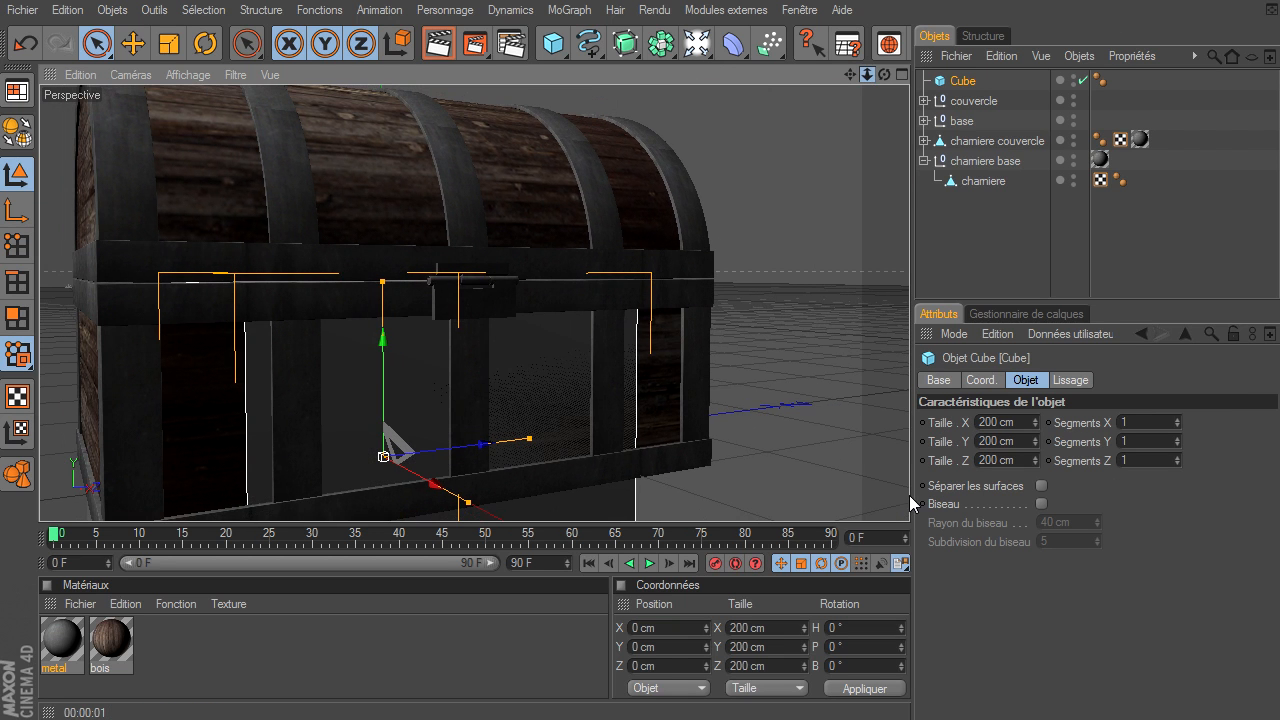
drag(428, 486, 490, 515)
- Set the cube's Z size to 5 cm and its Y size to 3 cm
drag(588, 458, 466, 476)
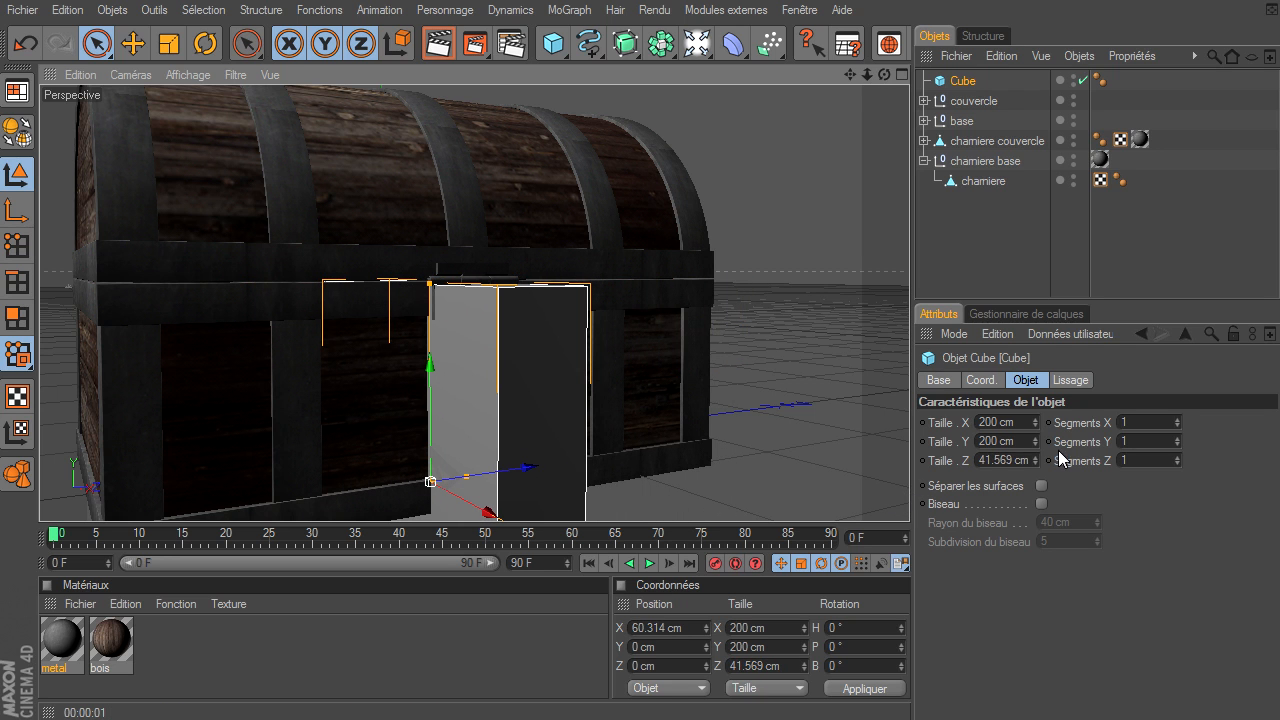
click(1005, 458)
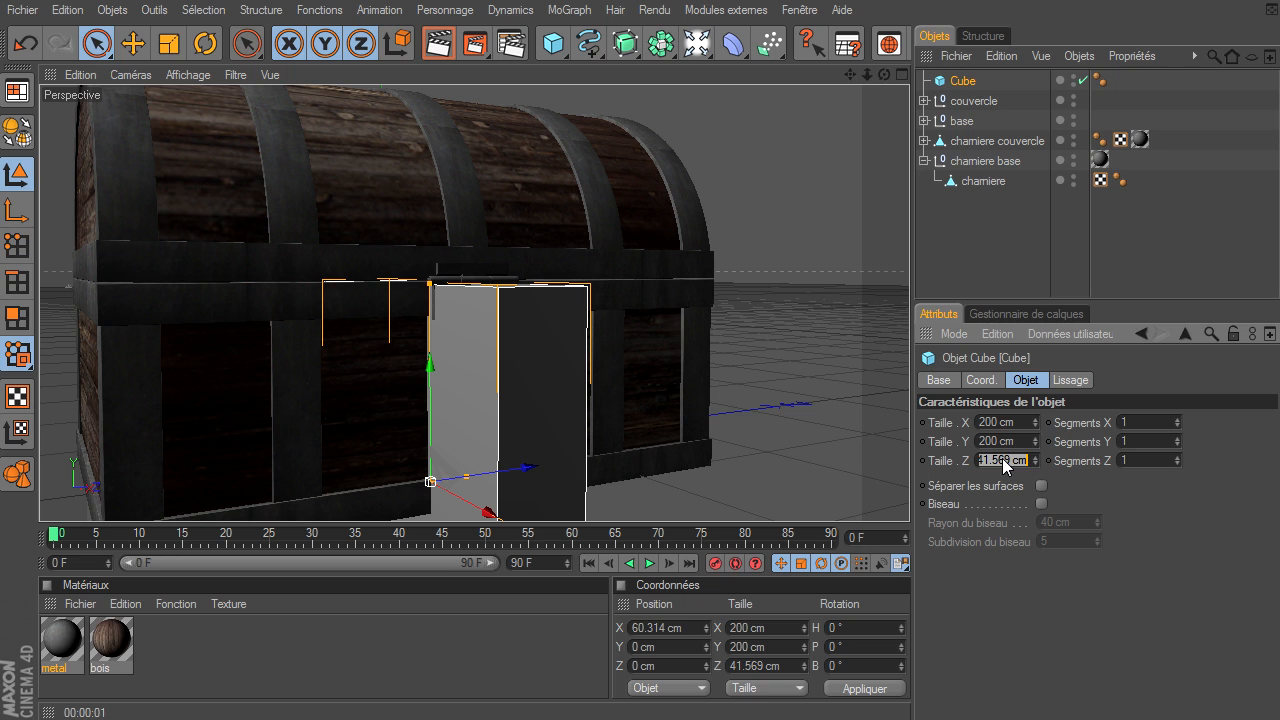
key(Return)
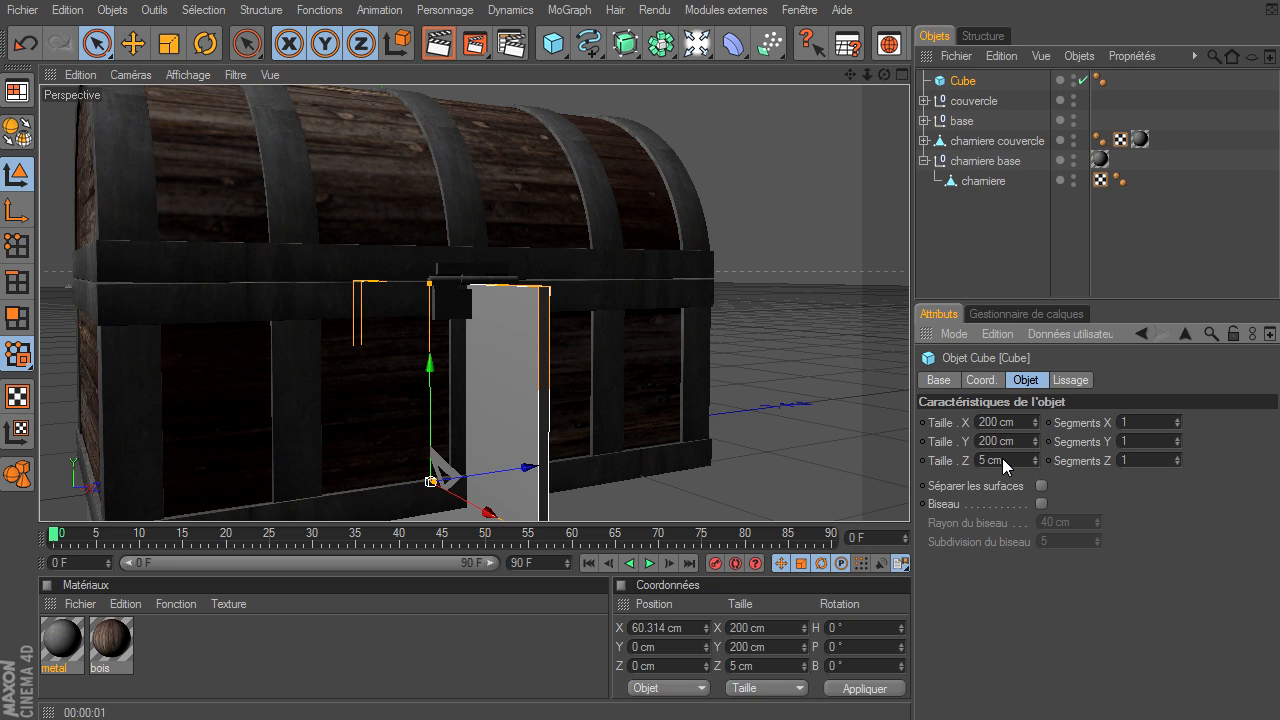
drag(884, 75, 862, 104)
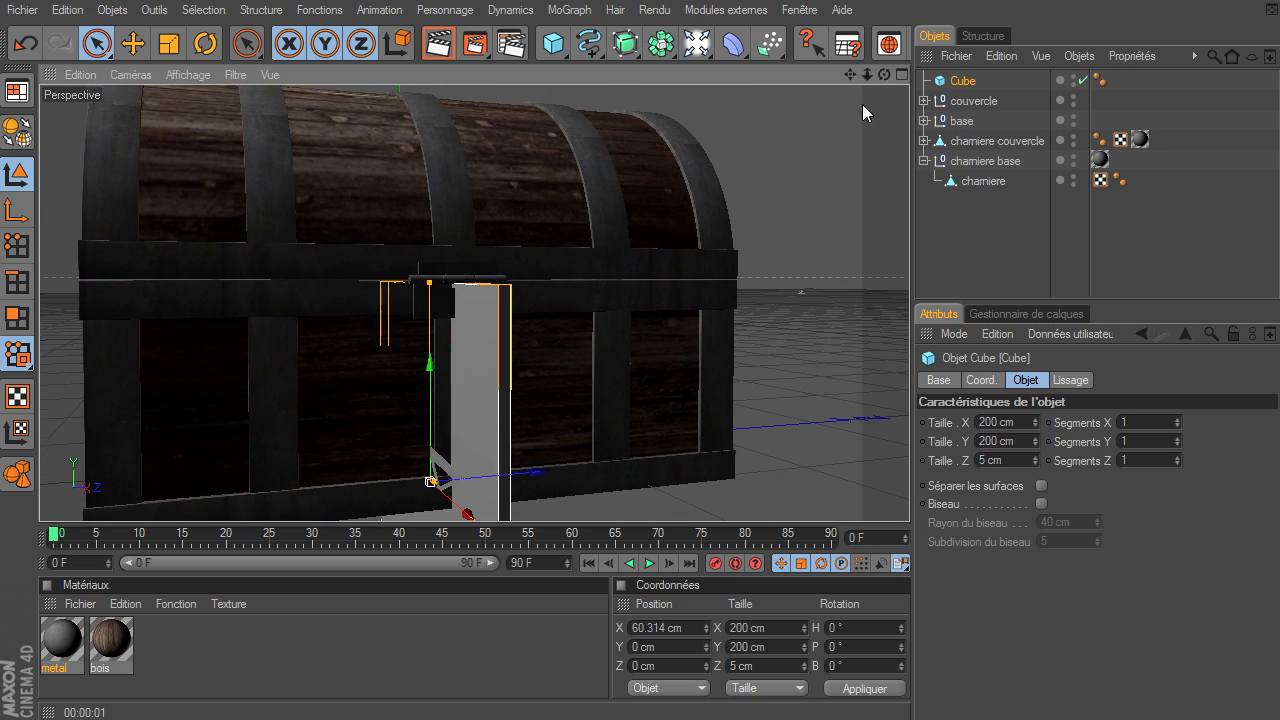
double_click(1005, 441)
text(3)
key(Return)
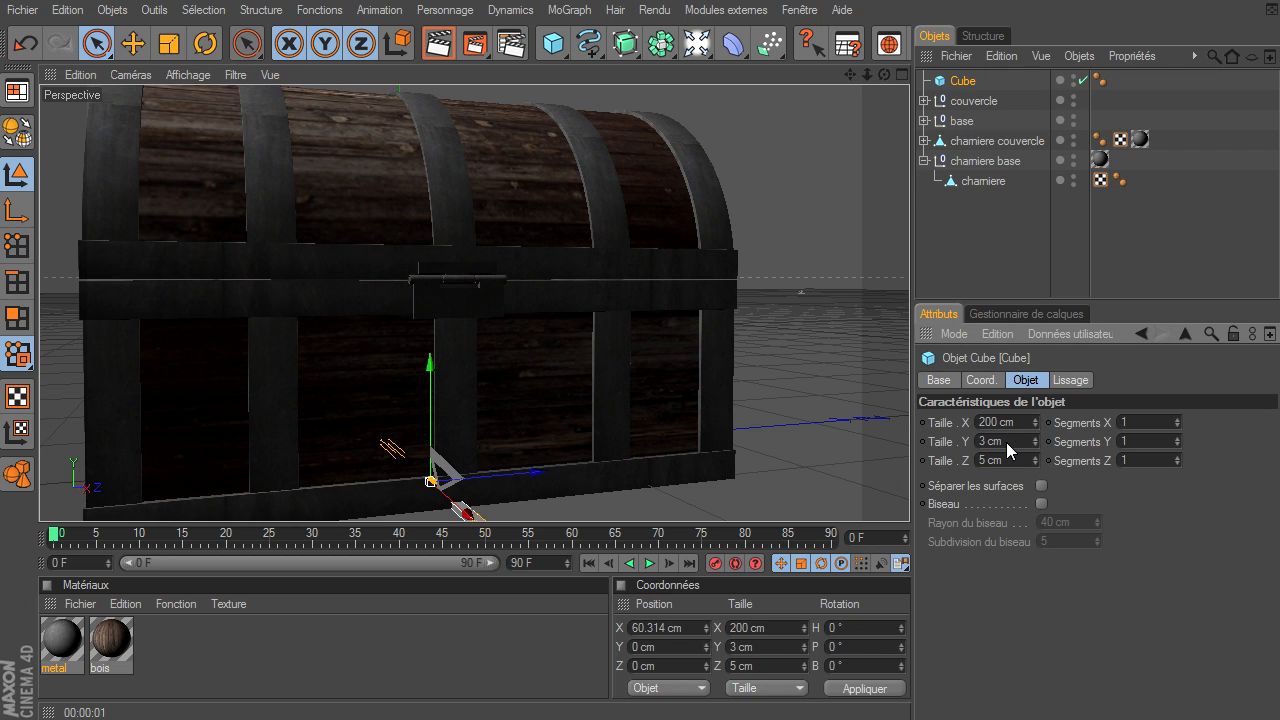
- Set the cube's X size to 6 cm and place it on the front plate at about X 109.3 cm, Y 93.5 cm, about 5.4 cm tall
drag(429, 354, 429, 169)
drag(909, 495, 909, 492)
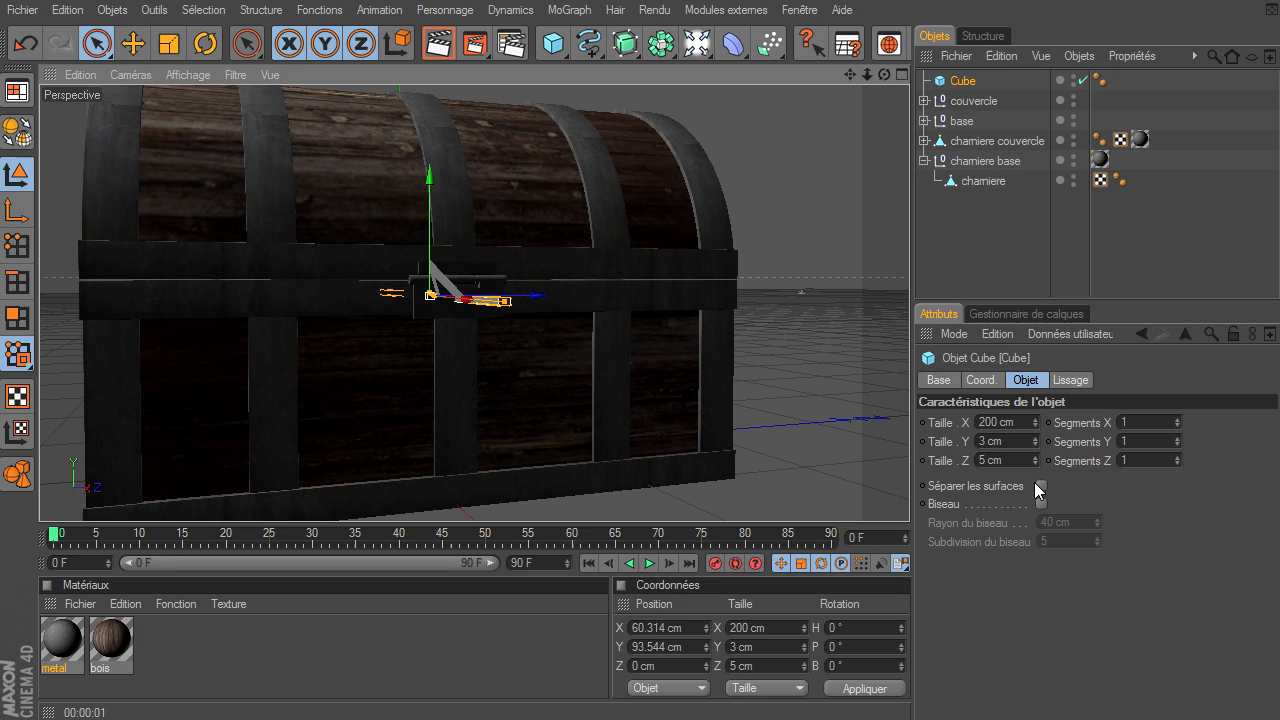
click(1014, 422)
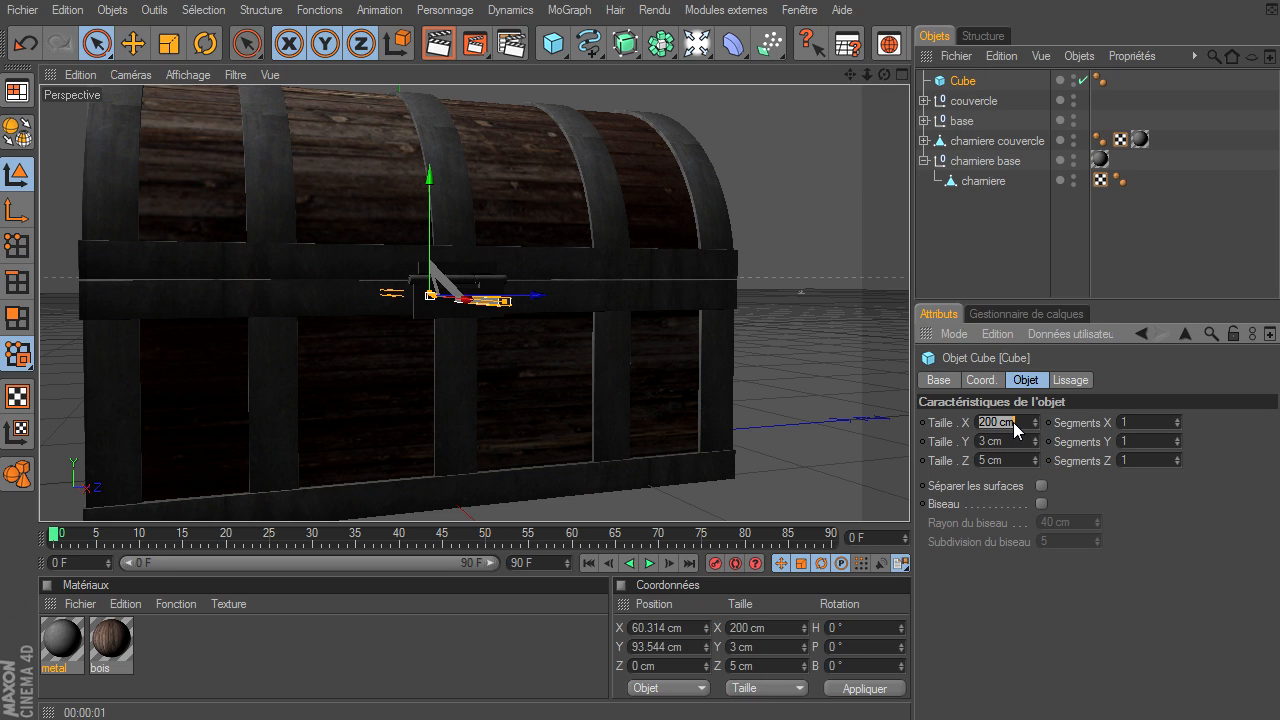
key(Return)
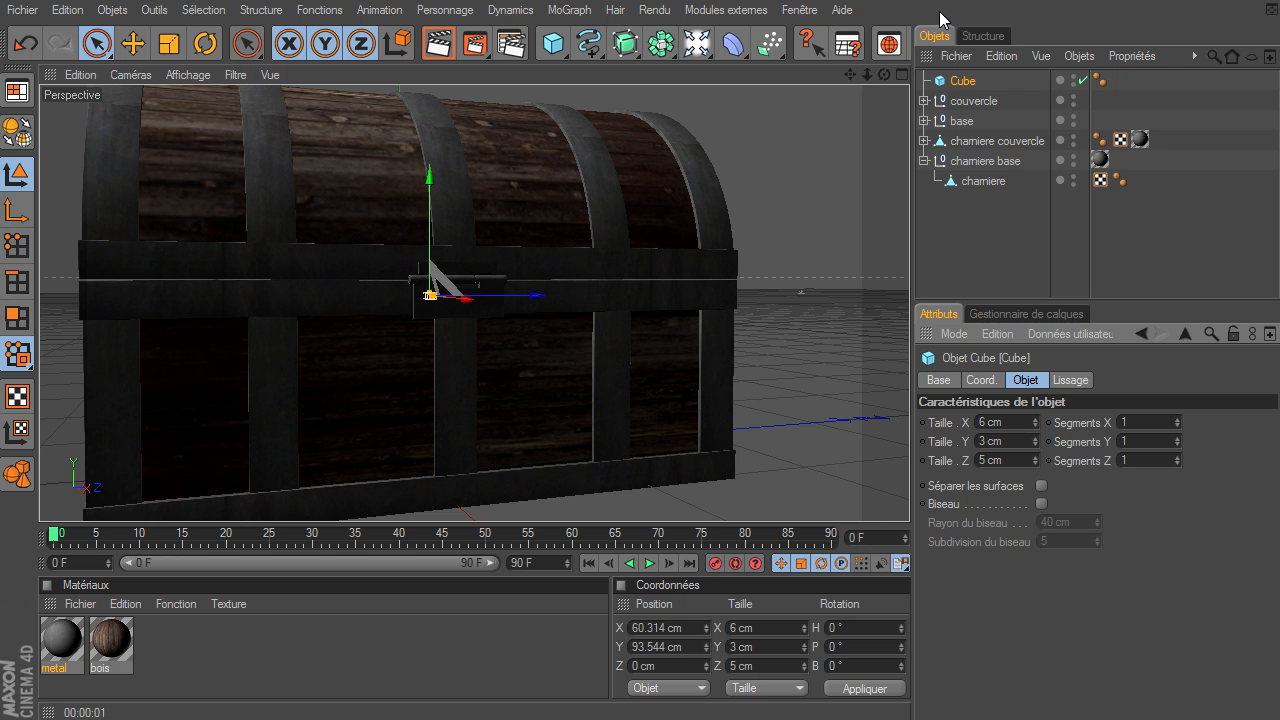
drag(868, 75, 905, 497)
drag(407, 302, 463, 288)
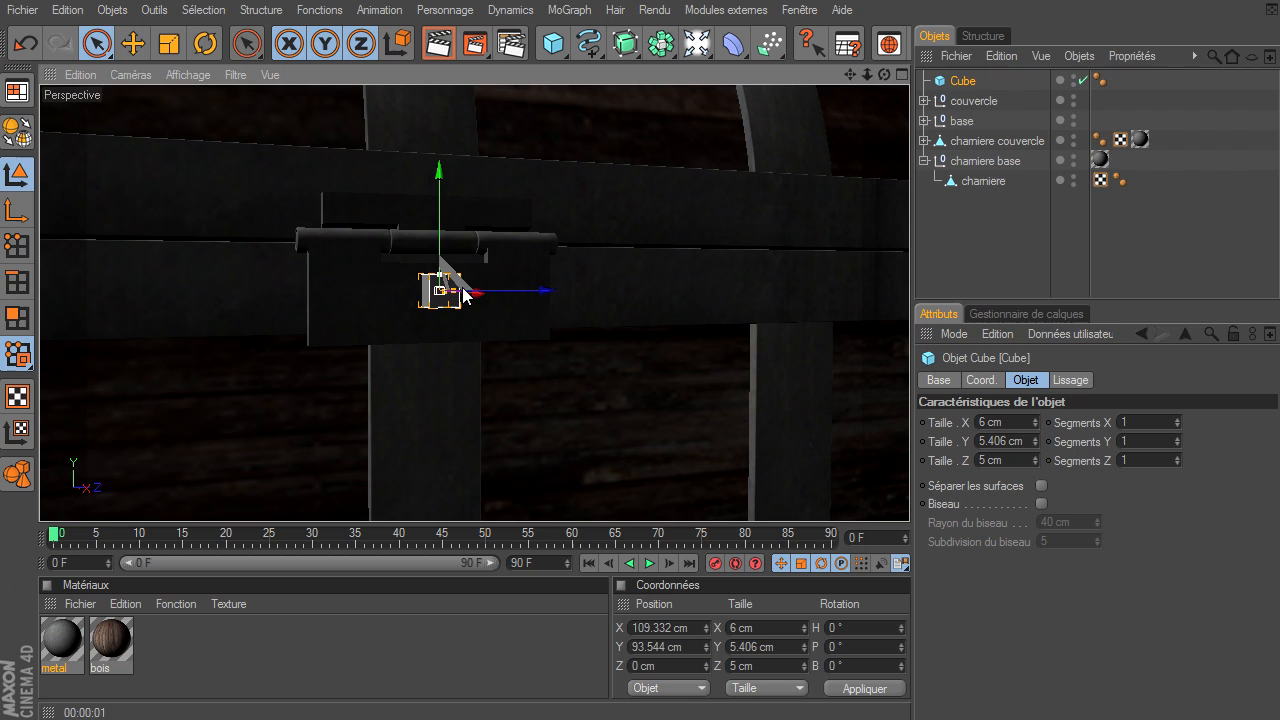
- Enable the bevel on the cube and set its radius to 1 cm
click(1041, 503)
double_click(1065, 522)
text(0.4)
key(Return)
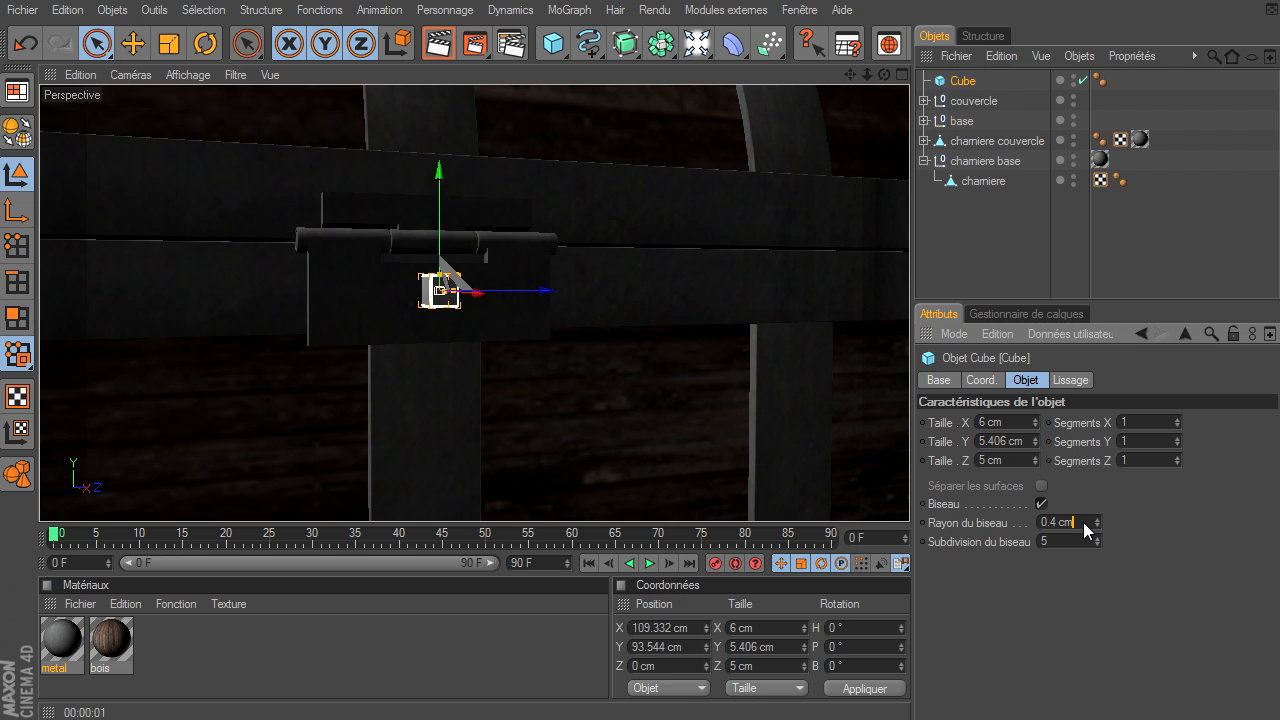
double_click(1083, 522)
text(1)
key(Return)
- Stretch the cube to about 7.8 cm tall and reposition it on the plate at about X 107.5 cm, Y 91.9 cm
drag(441, 280, 909, 495)
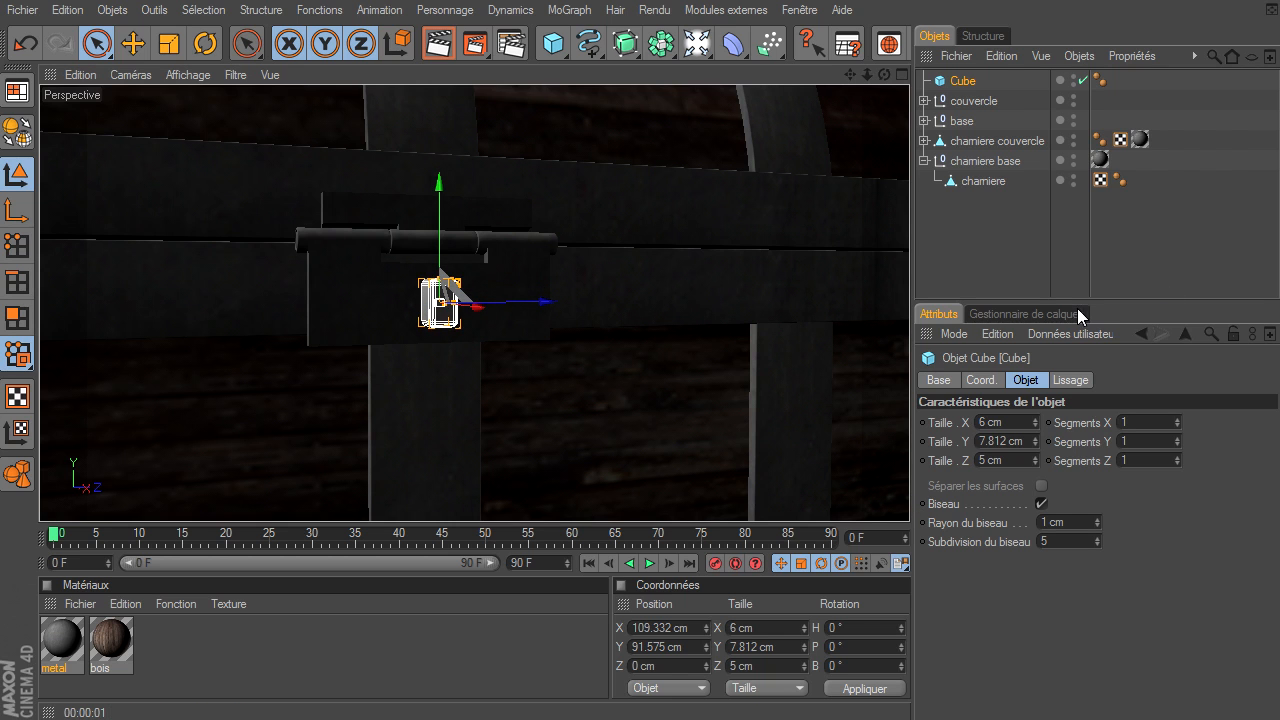
drag(441, 231, 909, 495)
drag(884, 74, 909, 495)
drag(572, 302, 909, 495)
drag(884, 74, 936, 221)
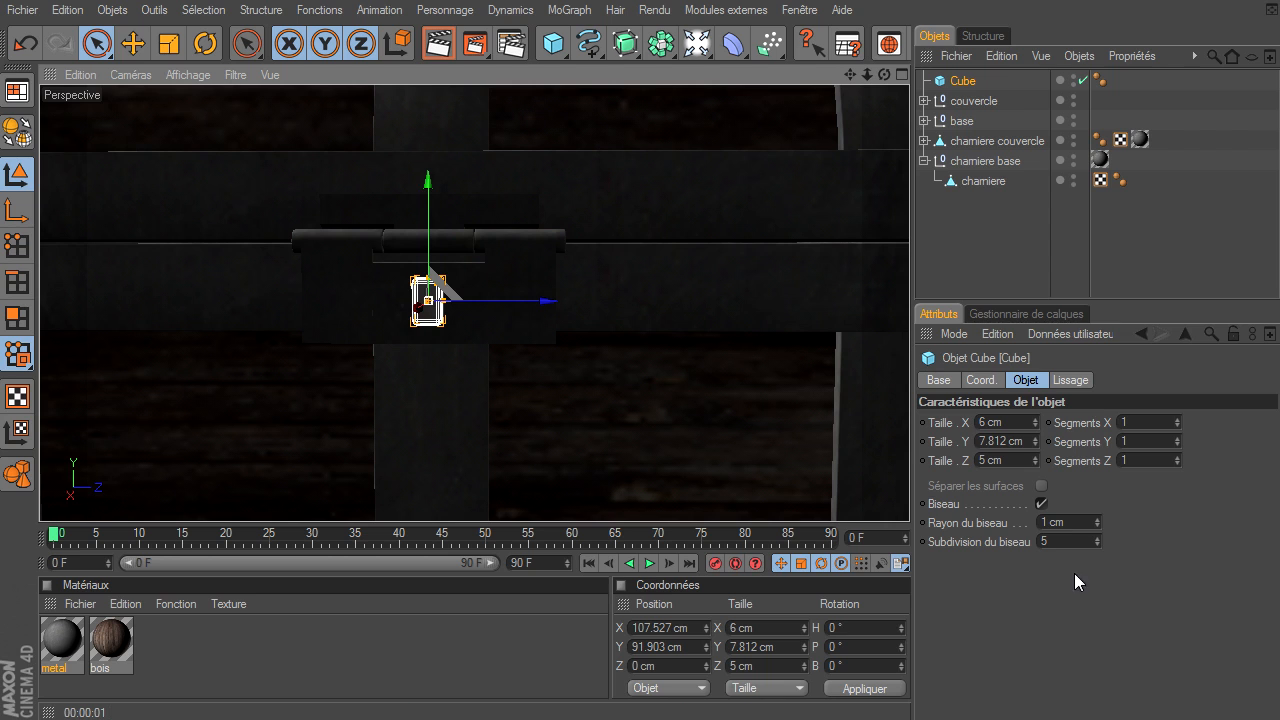
- Try a 2 cm bevel radius on the cube, and set it to 1.5 cm
double_click(1086, 524)
text(2)
key(Return)
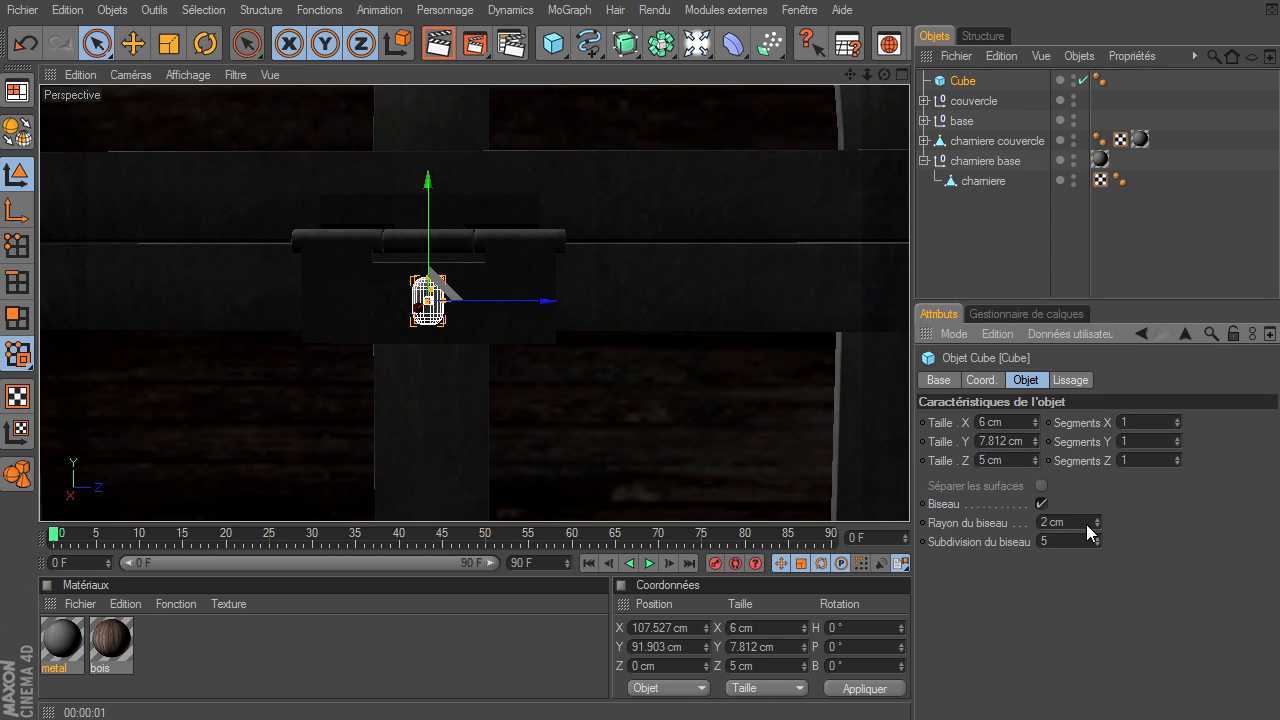
double_click(1086, 523)
text(1.5)
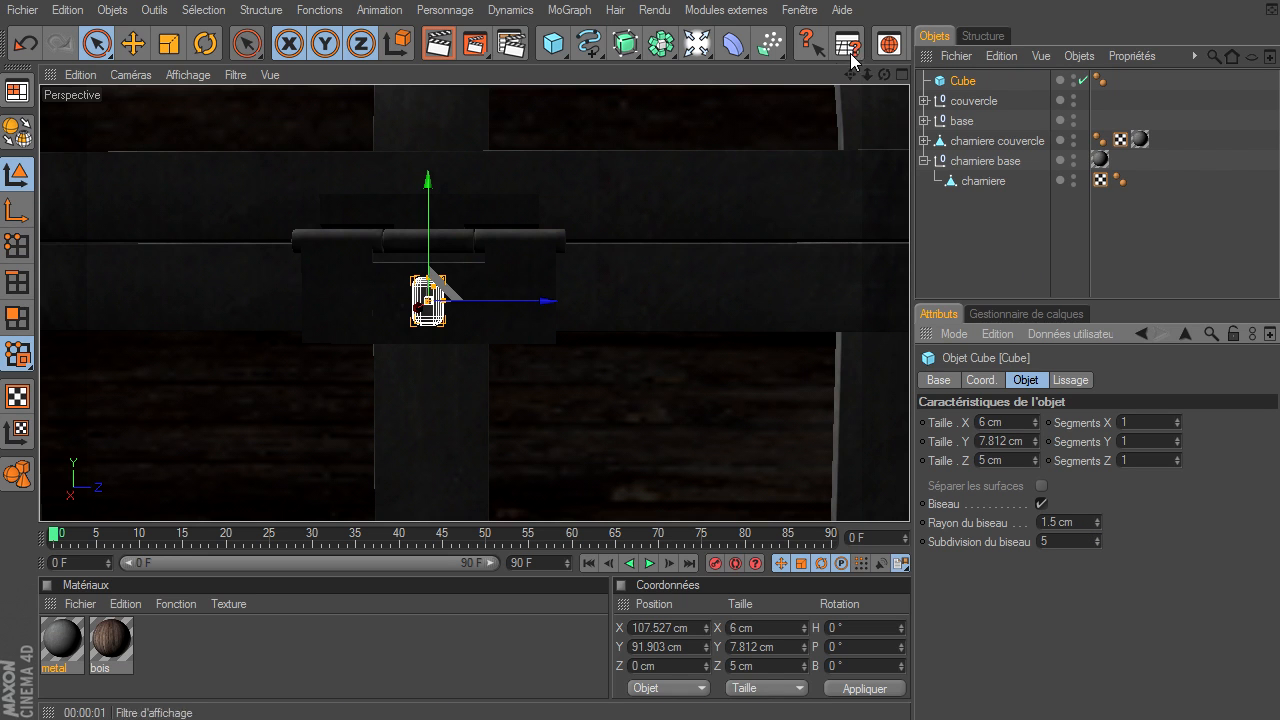
- Check the cube's placement on the base hinge plate and add a Boolean object to the scene
drag(885, 79, 909, 495)
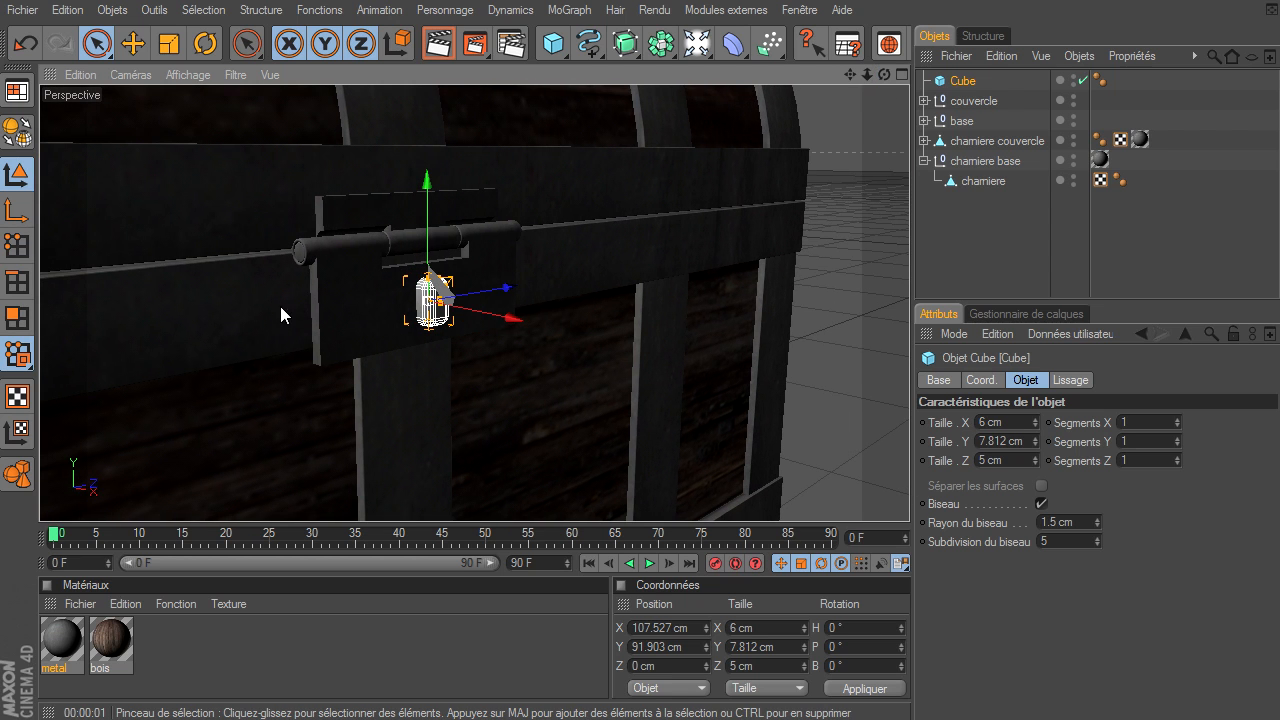
click(966, 183)
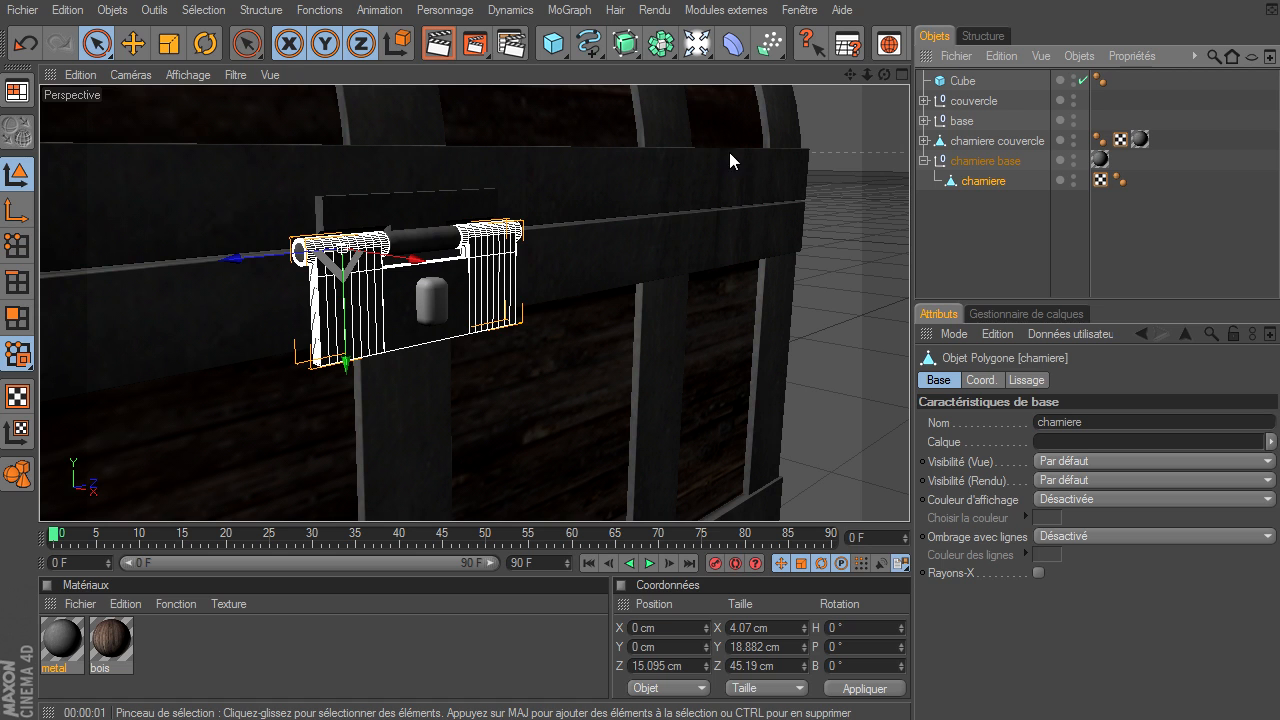
drag(886, 76, 900, 80)
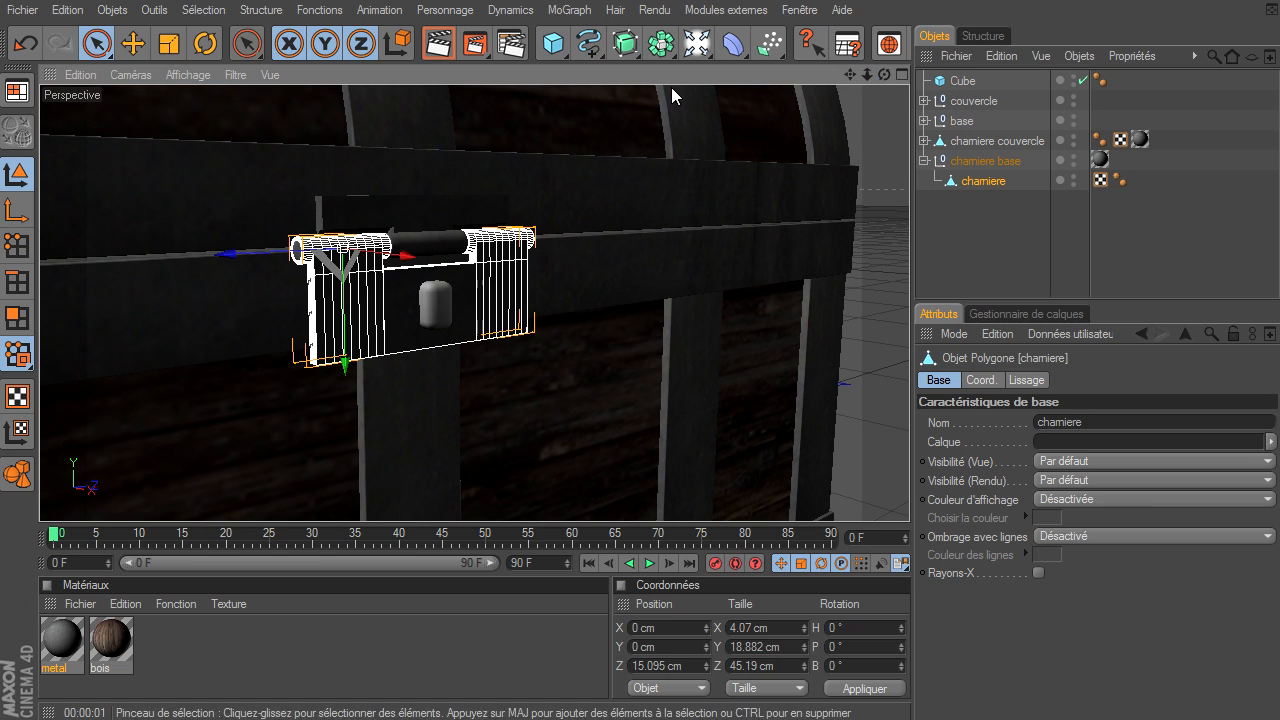
click(660, 43)
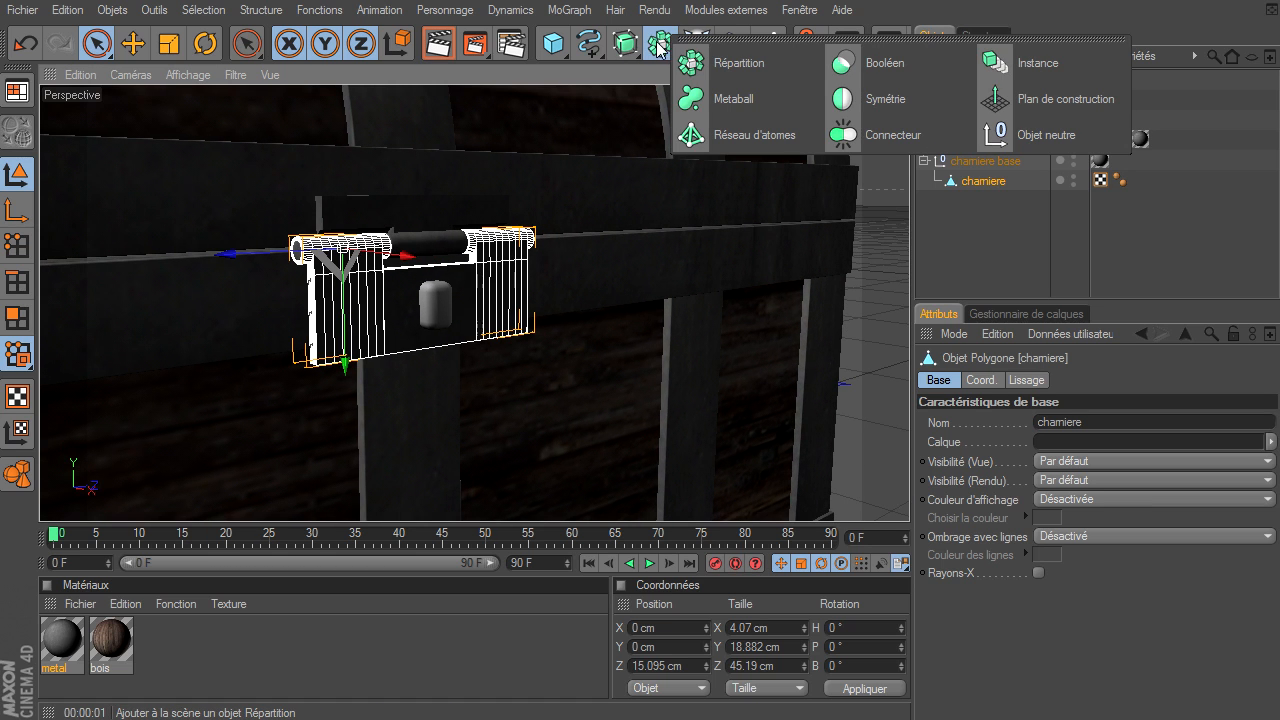
click(886, 64)
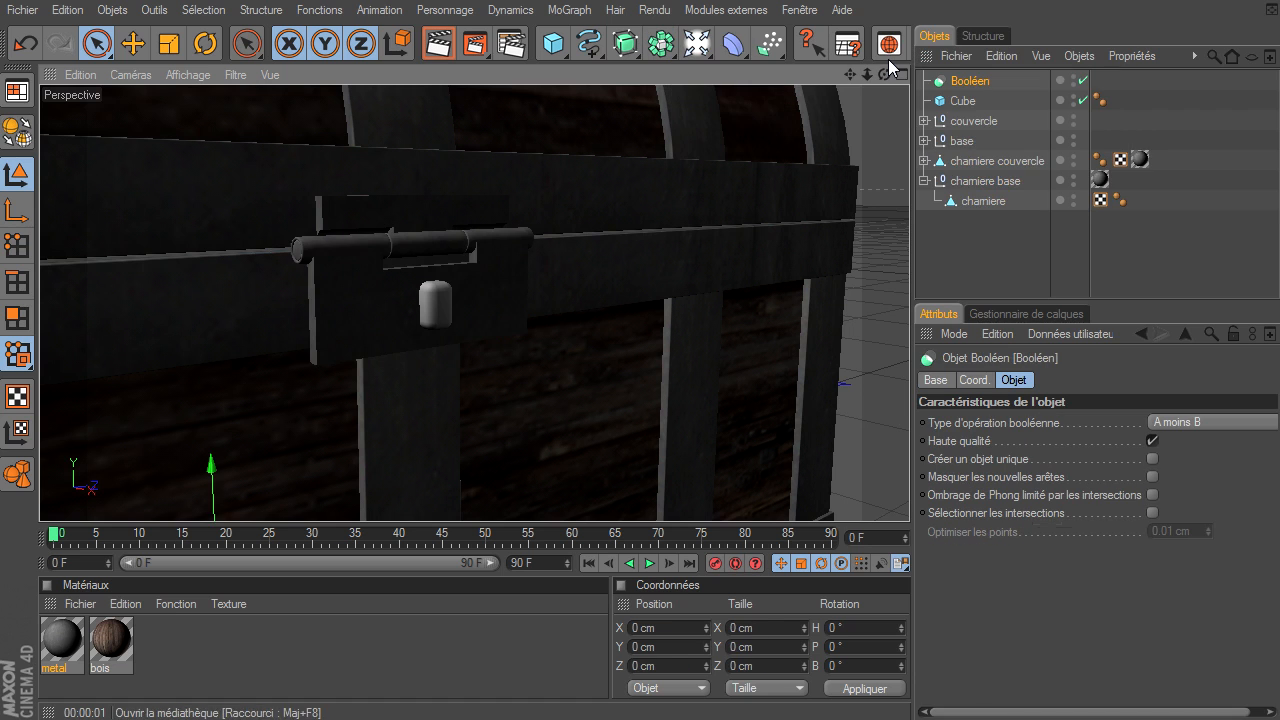
- Nest the base plate "charniere" and, below it, the cube inside the Boolean to cut a keyhole through the plate
click(985, 202)
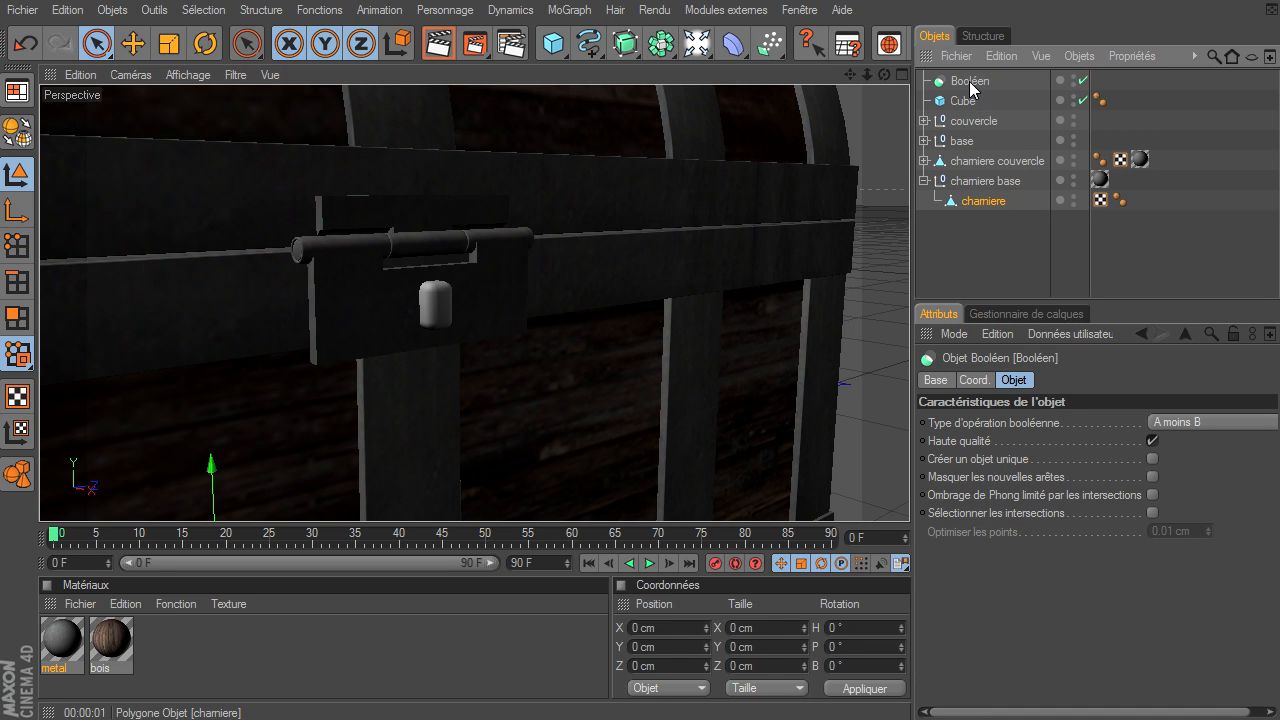
drag(972, 88, 972, 88)
click(959, 121)
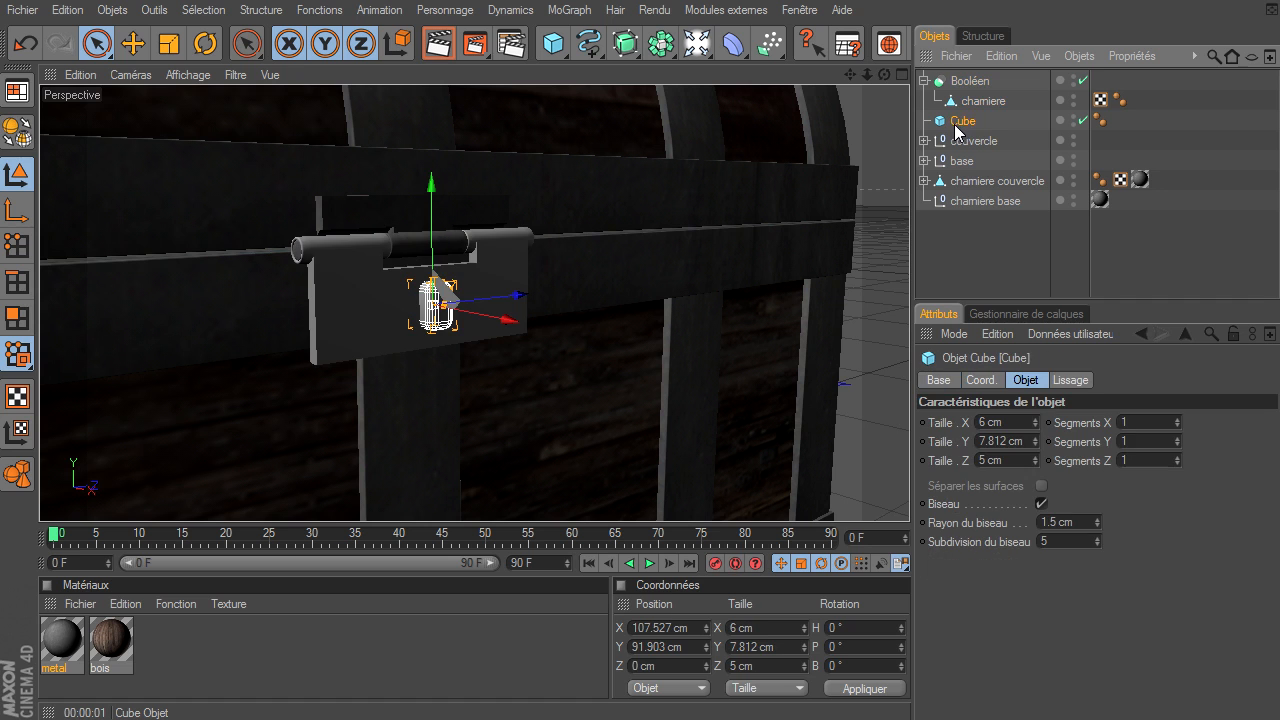
drag(965, 88, 977, 93)
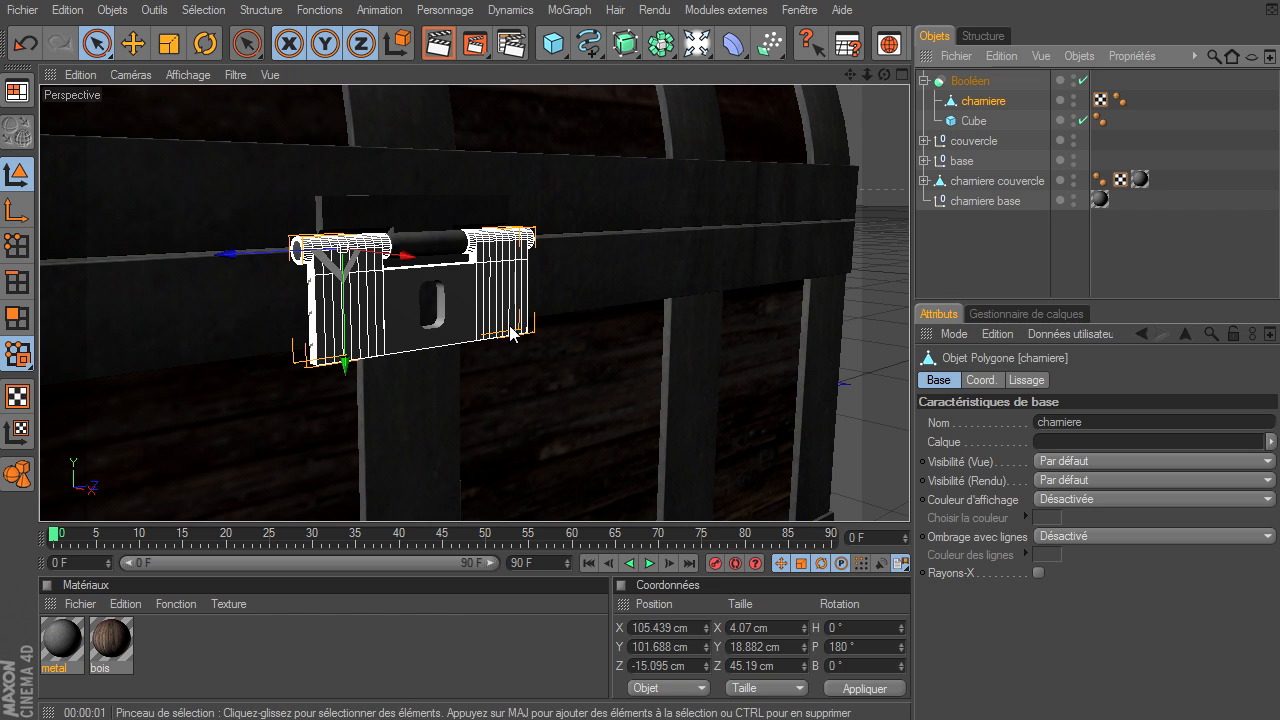
click(931, 227)
drag(885, 75, 908, 496)
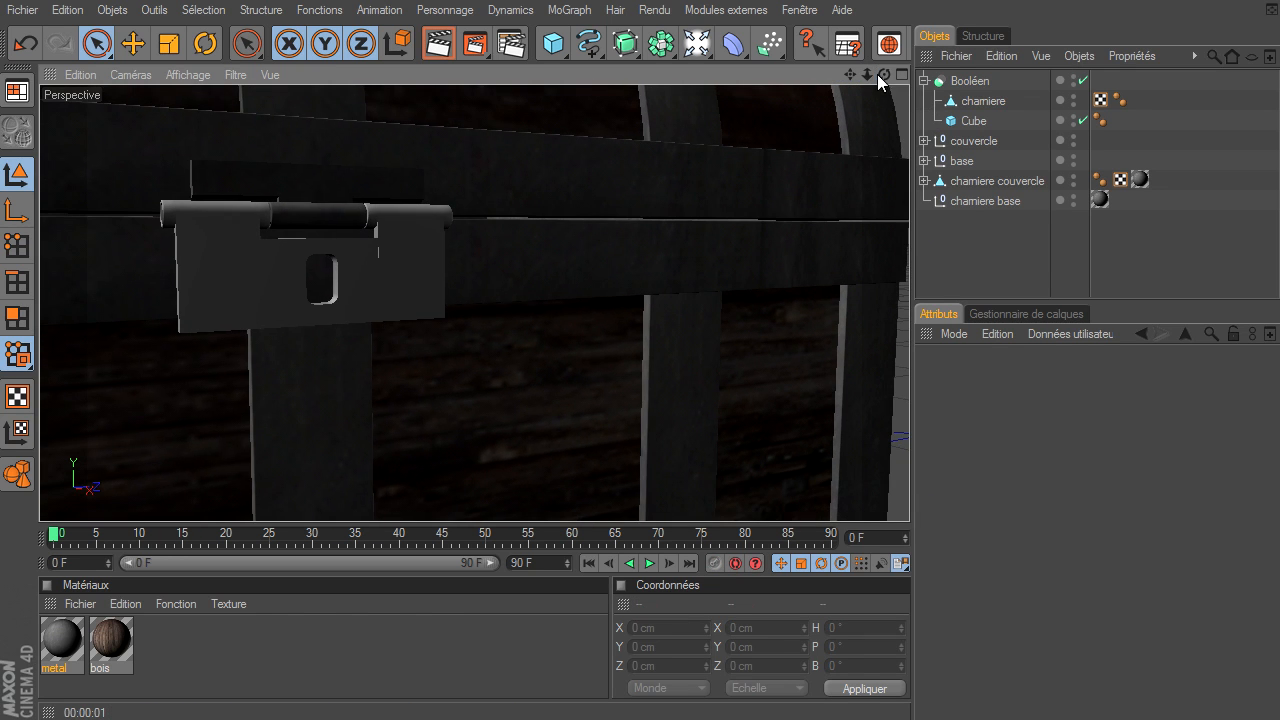
- Reshape the keyhole's cutting cube to about 10.65 cm tall and 3.8 cm wide along Z, and deselect it to check the opening
click(972, 121)
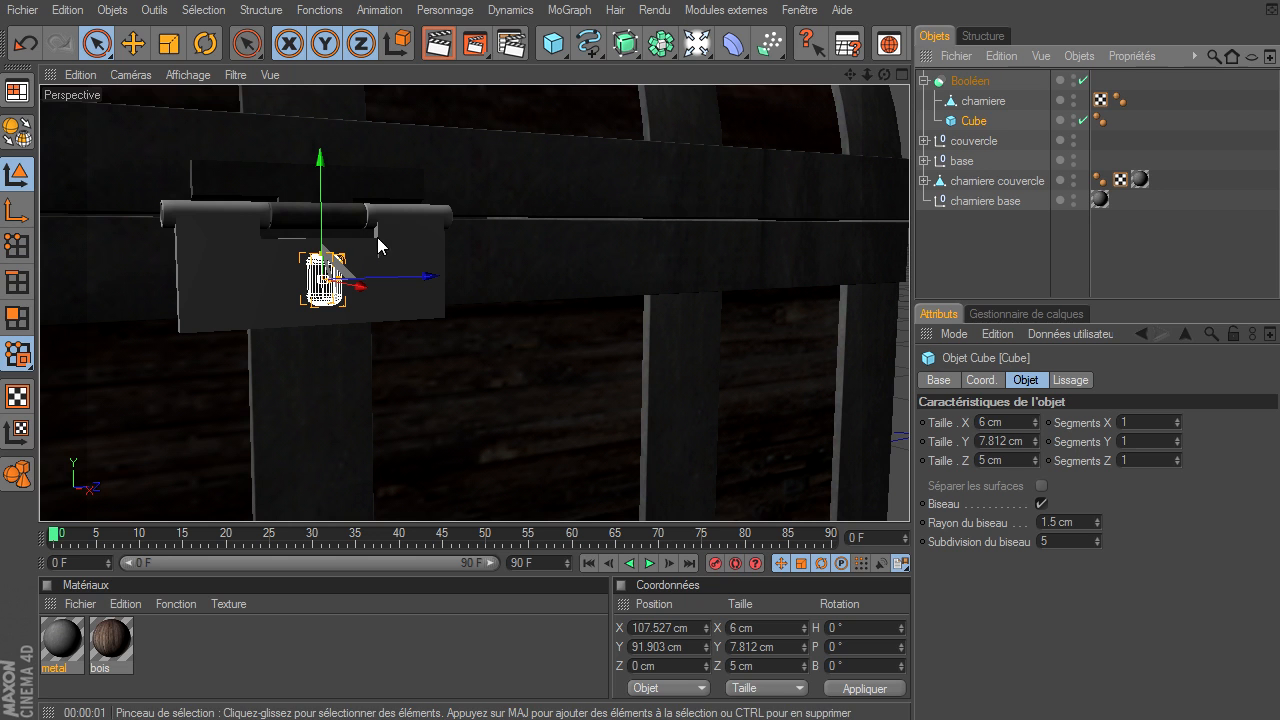
key(o)
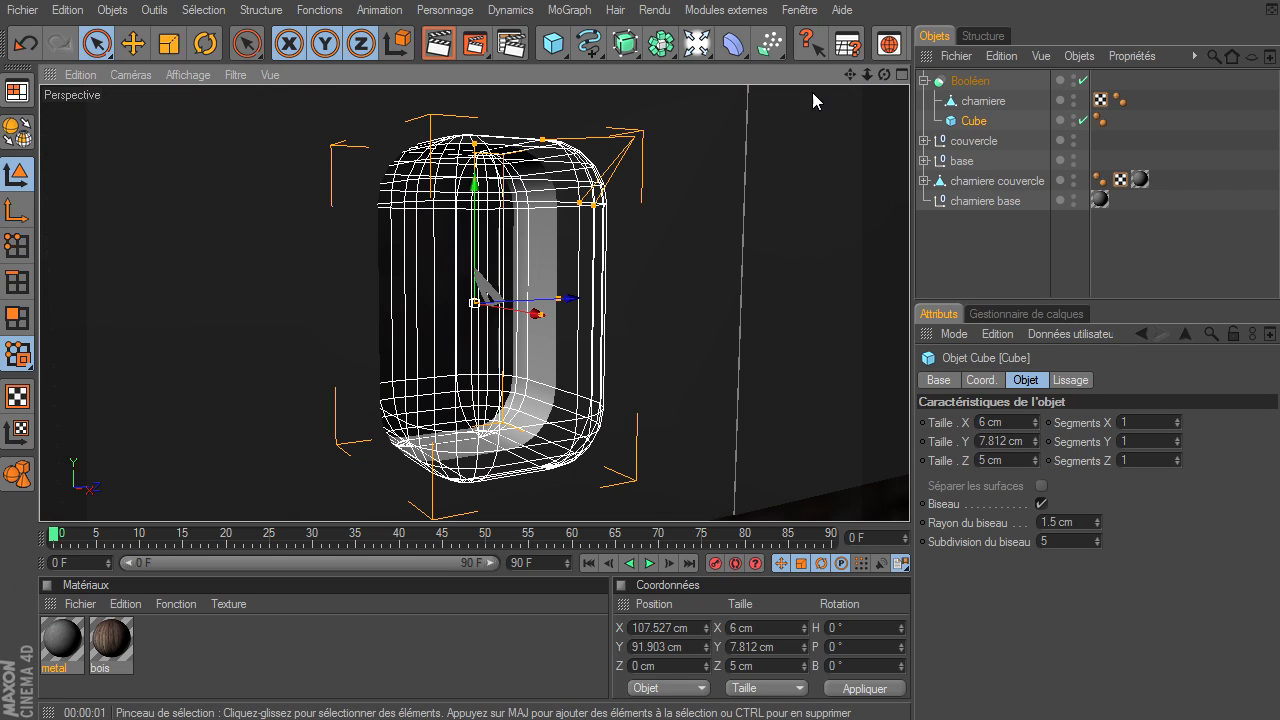
drag(867, 76, 910, 505)
drag(517, 302, 502, 302)
drag(475, 235, 475, 208)
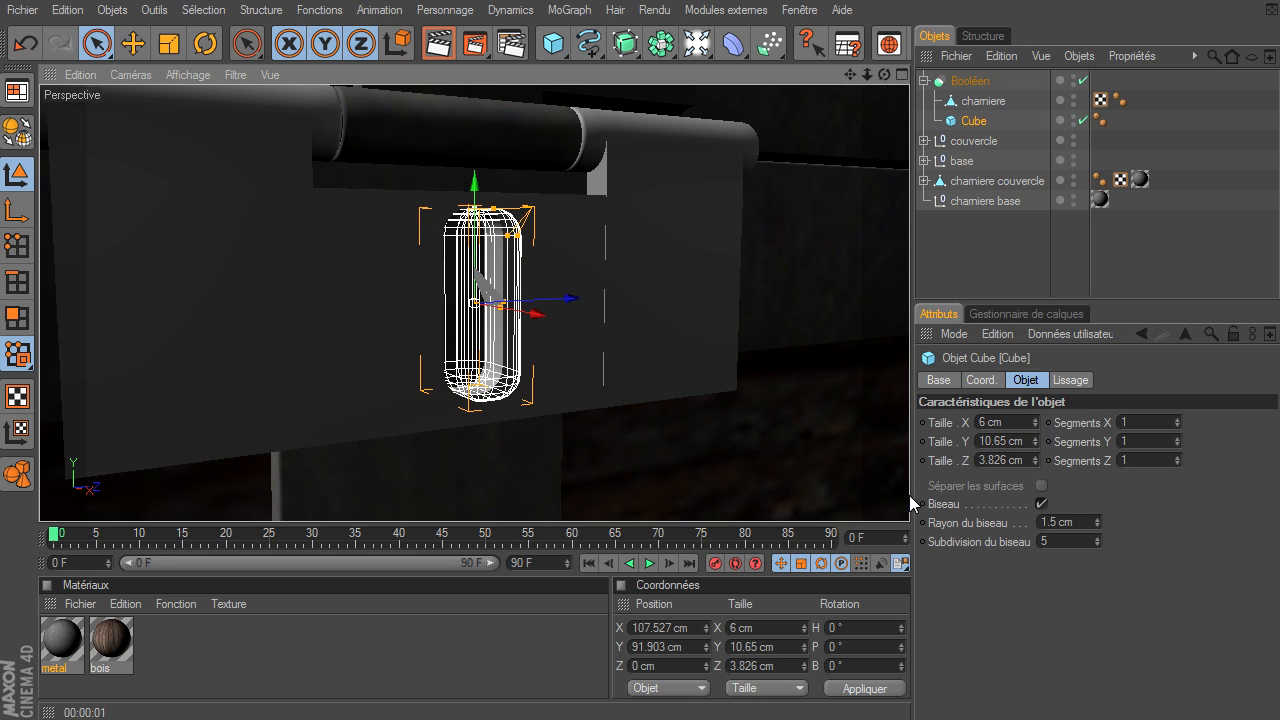
click(955, 243)
drag(885, 78, 909, 495)
drag(872, 77, 909, 495)
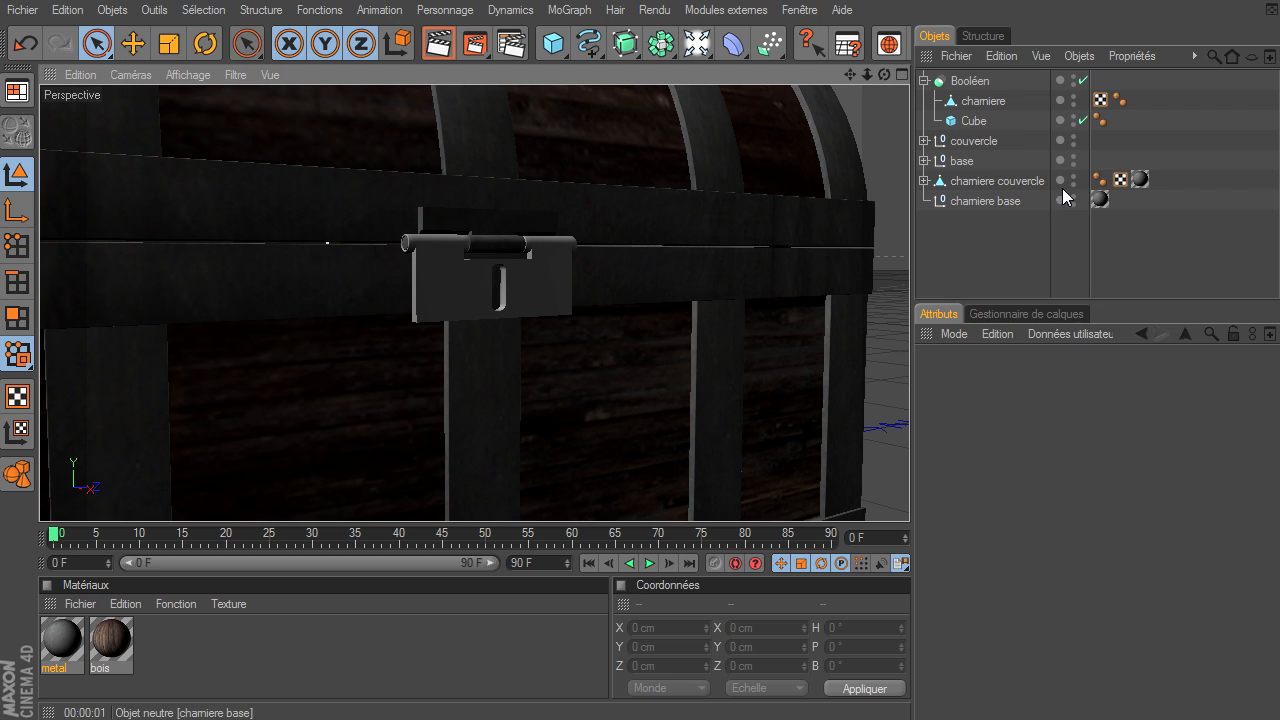
- Nest the Boolean under the "charniere base" null that carries the metal material, and select the cutting cube
click(986, 82)
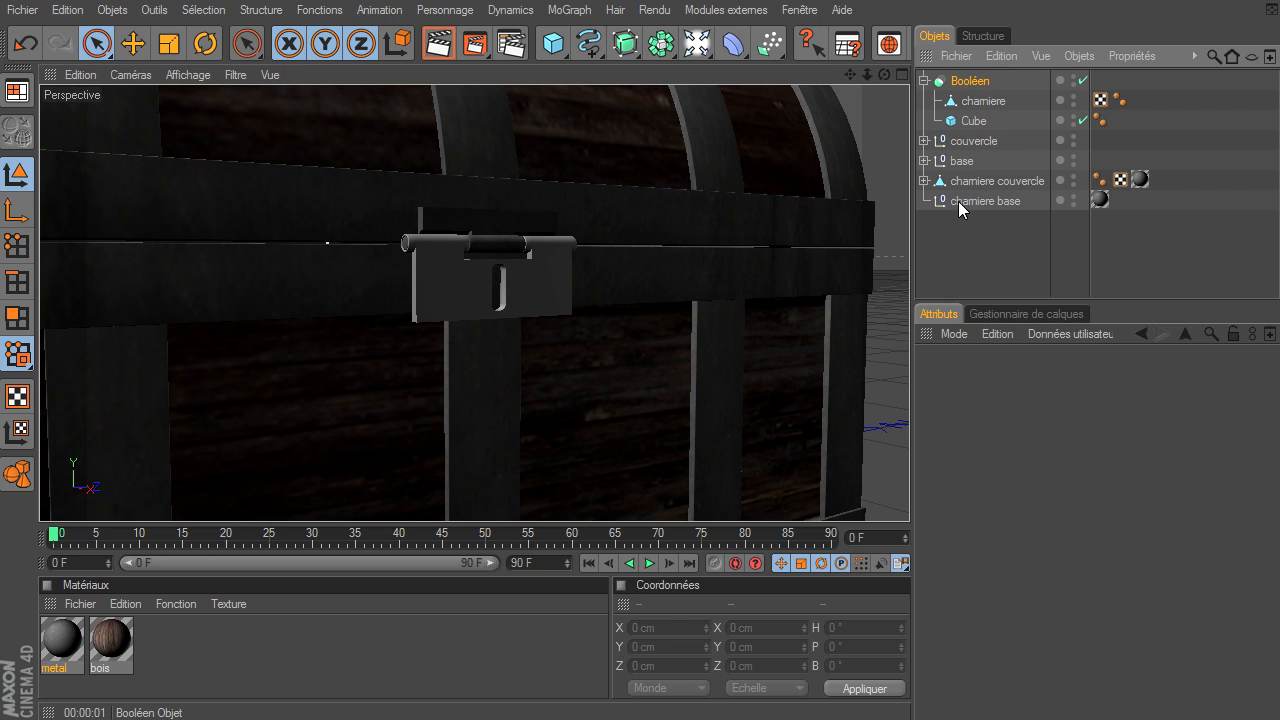
drag(958, 201, 958, 201)
click(963, 260)
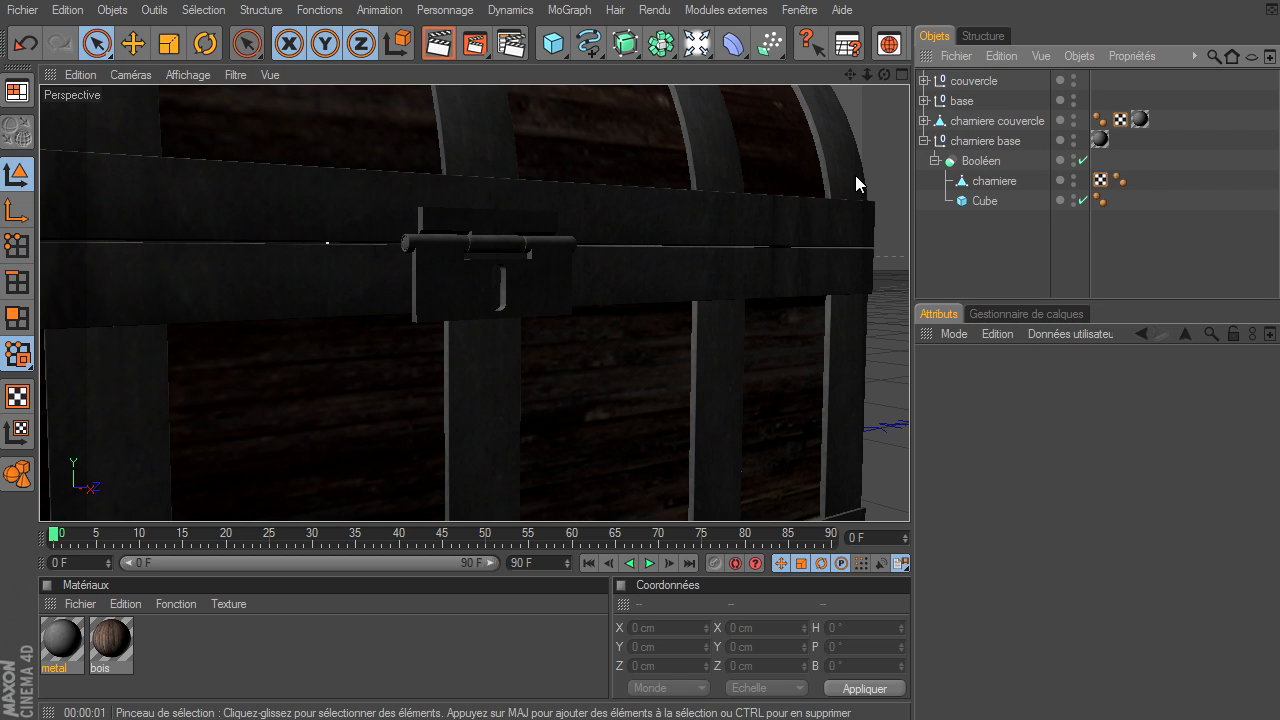
drag(868, 75, 902, 495)
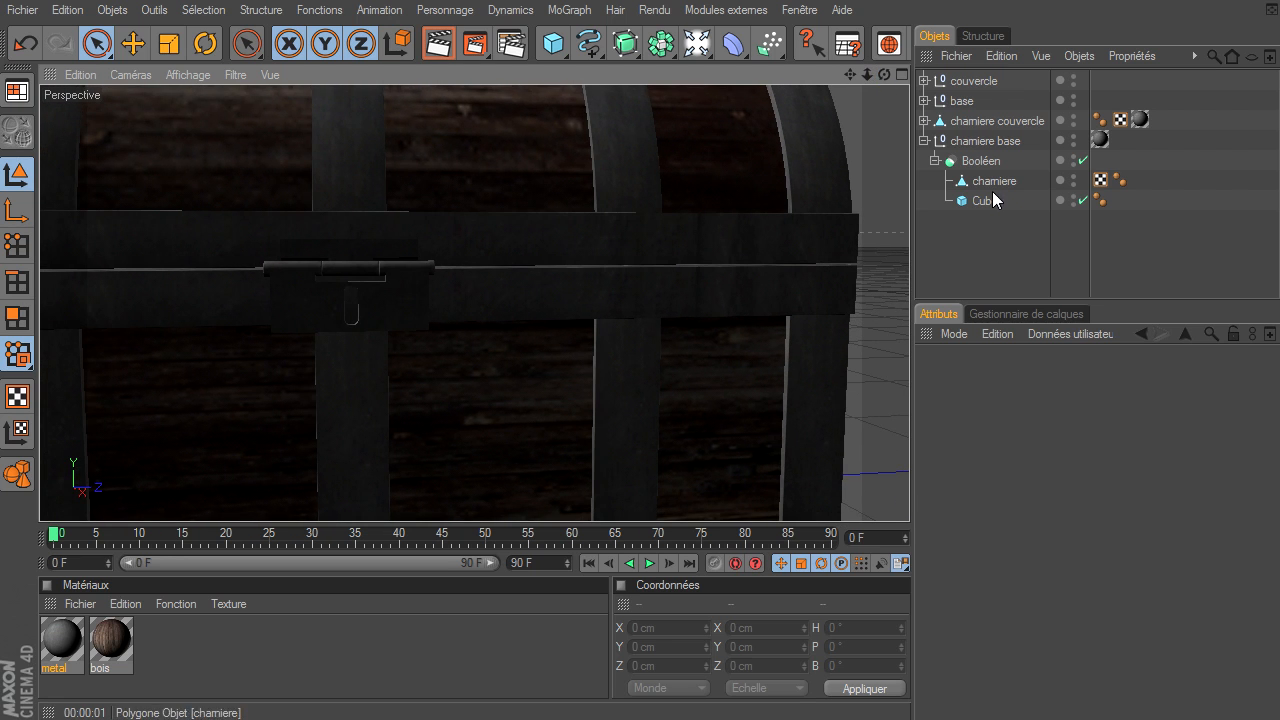
click(987, 200)
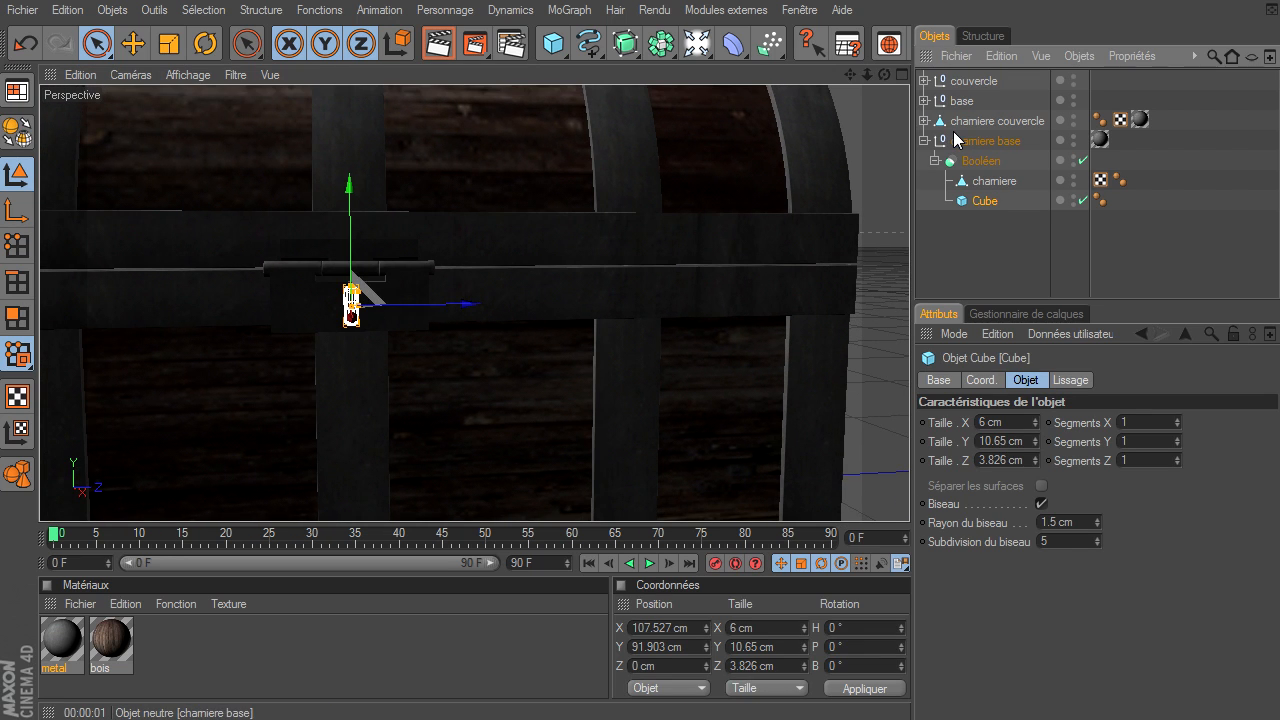
- Shorten the keyhole's cutting cube to about 9.6 cm in height and deselect it to check the opening
key(o)
mouse_move(476, 127)
mouse_down()
mouse_move(476, 158)
mouse_move(476, 144)
mouse_up()
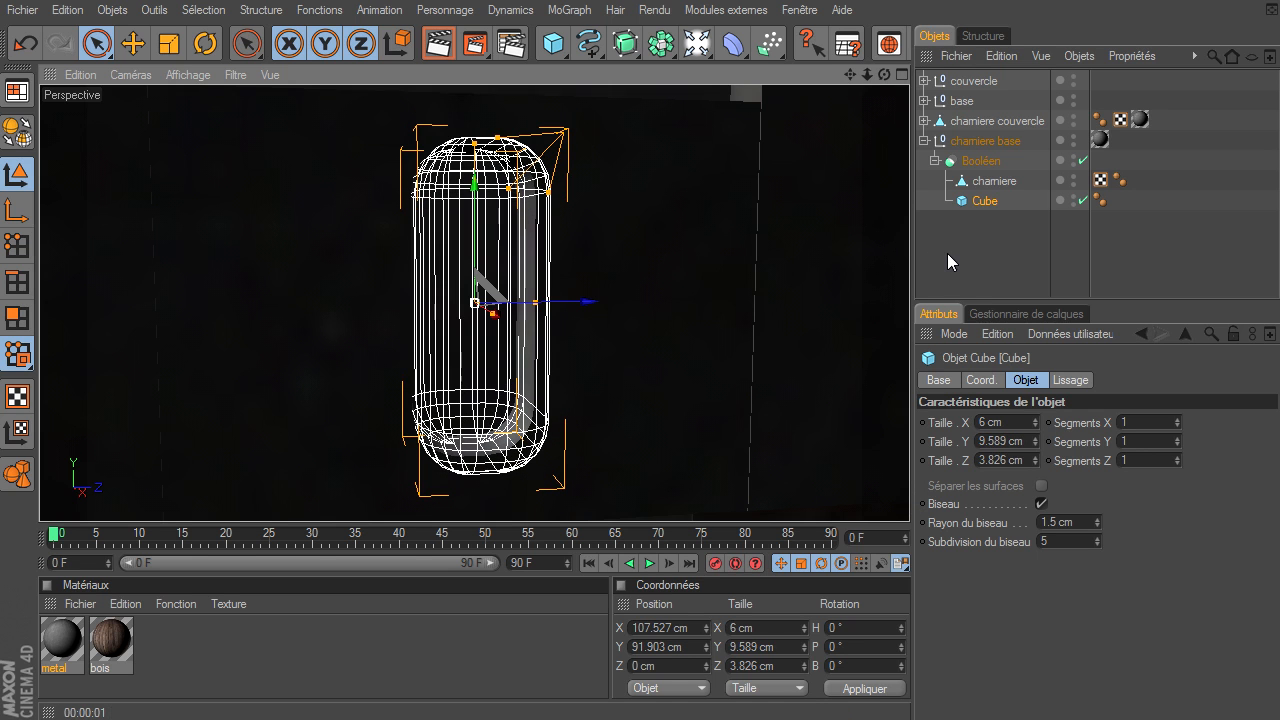
click(947, 253)
mouse_move(872, 76)
mouse_down()
mouse_move(909, 495)
mouse_move(889, 66)
mouse_up()
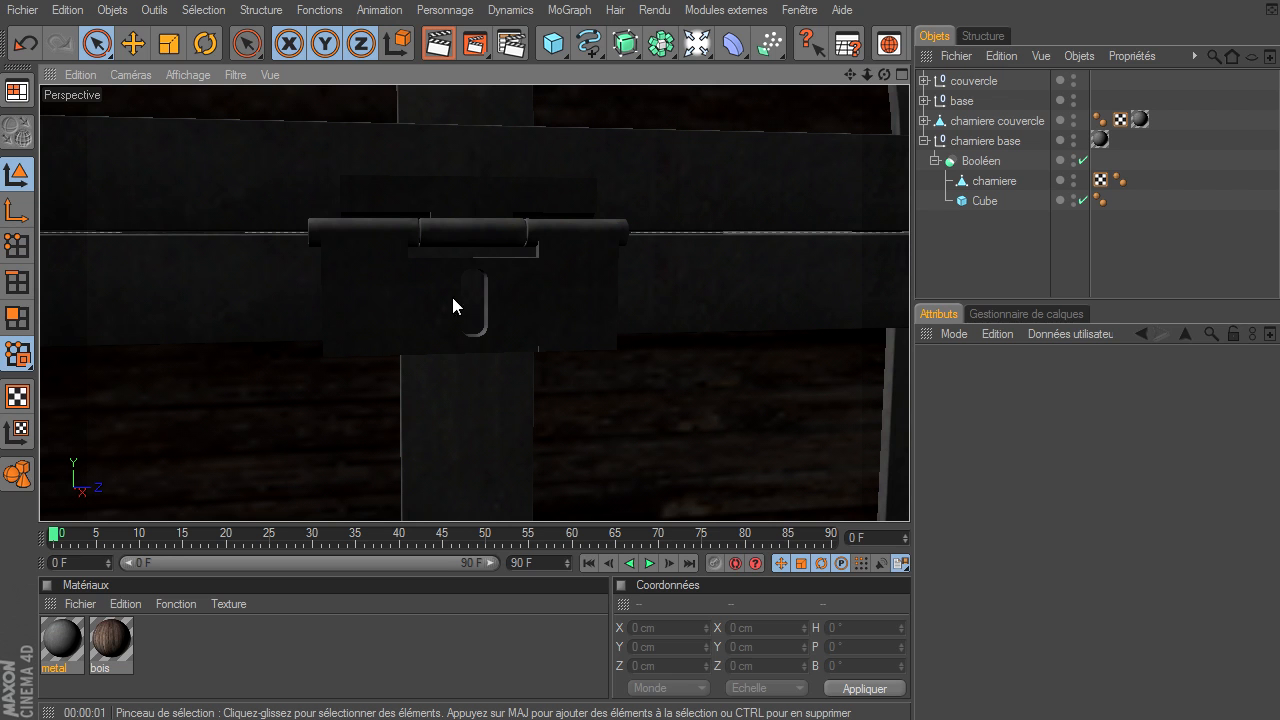
- Add a torus to the scene and raise it along Y to about 83.8 cm
click(552, 44)
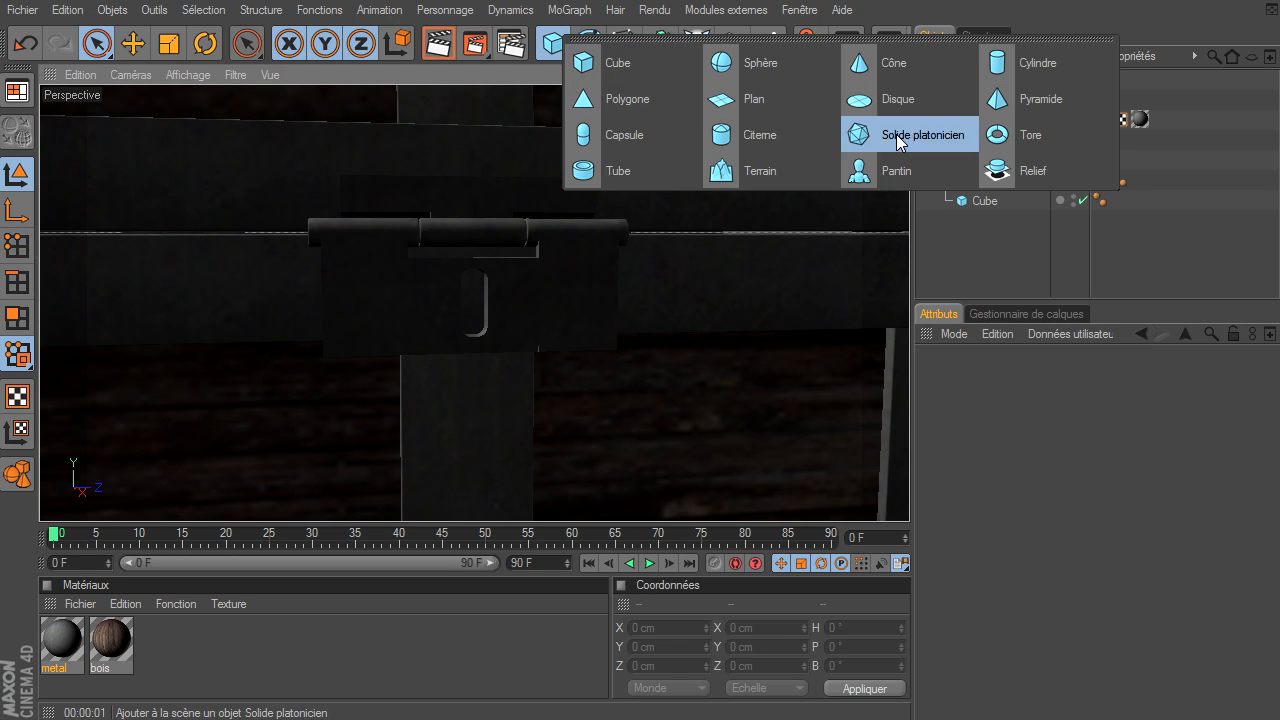
click(1012, 134)
mouse_move(866, 75)
mouse_down()
mouse_move(909, 495)
mouse_move(818, 110)
mouse_up()
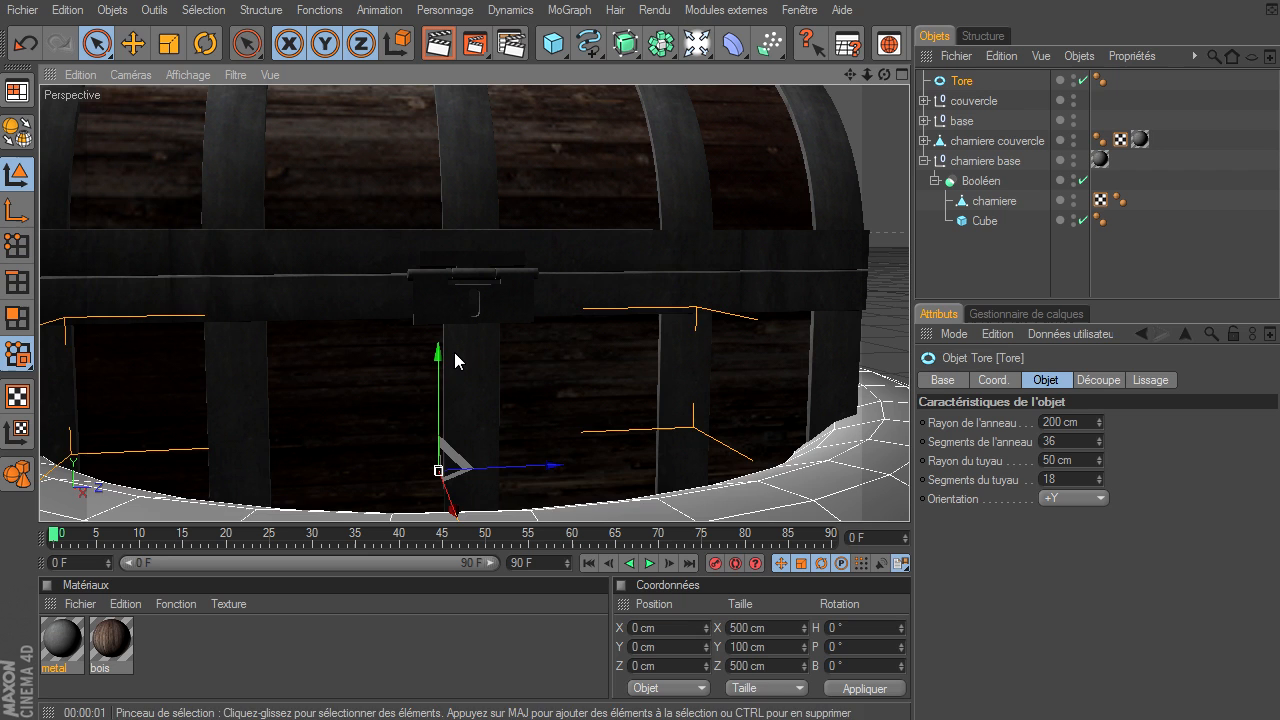
drag(440, 455, 440, 284)
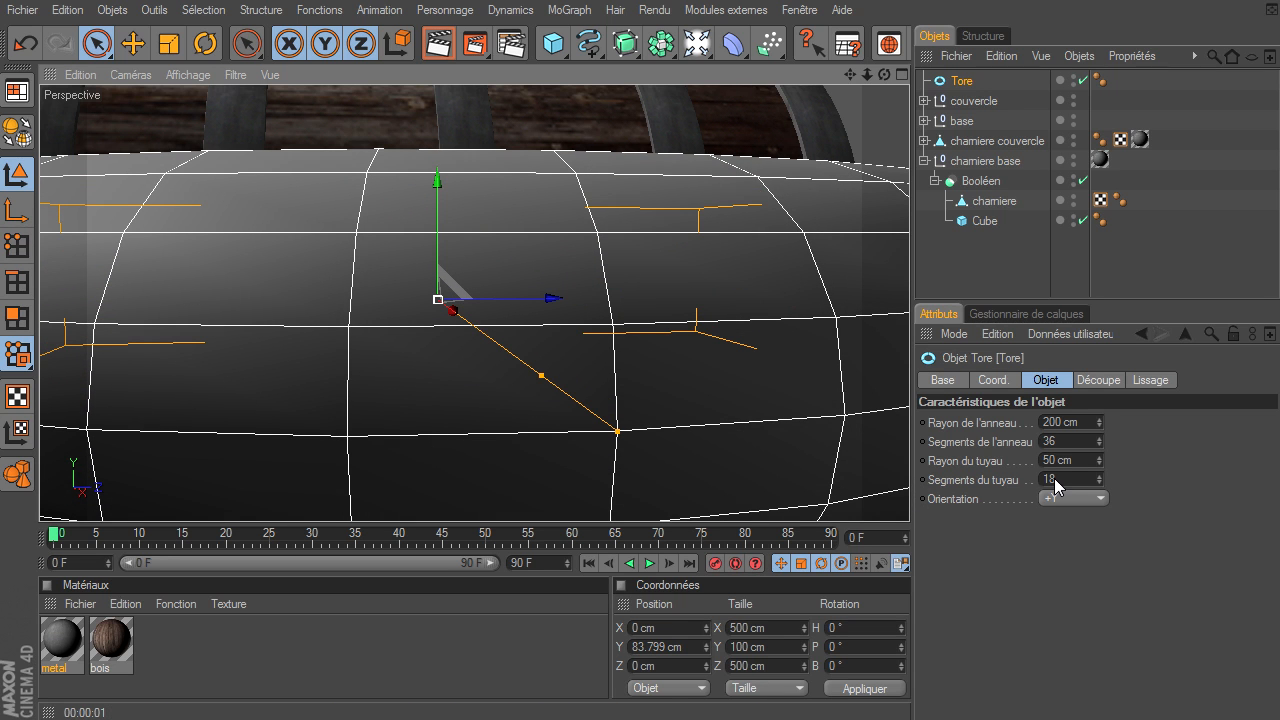
- Set the torus's ring radius to 10 cm, move it along X to about 112 cm, and orient it along +Z
click(1084, 425)
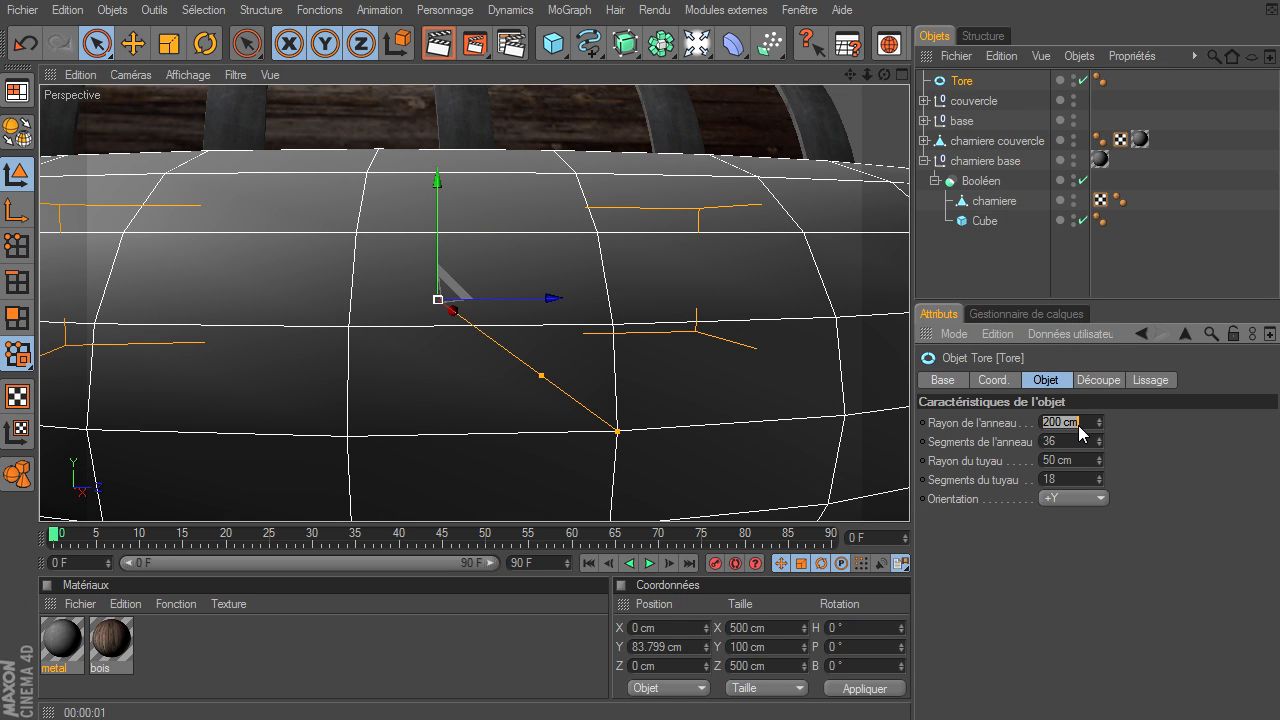
text(10)
key(Return)
drag(446, 299, 492, 340)
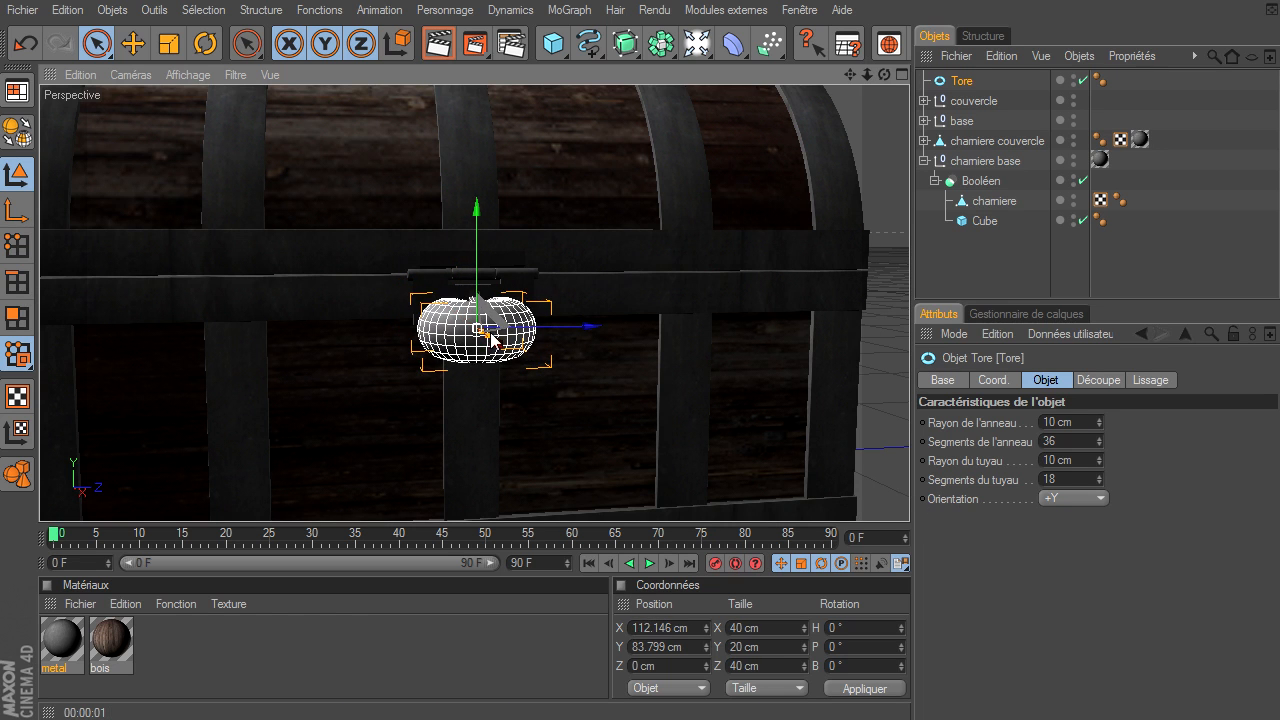
click(1091, 498)
click(1078, 592)
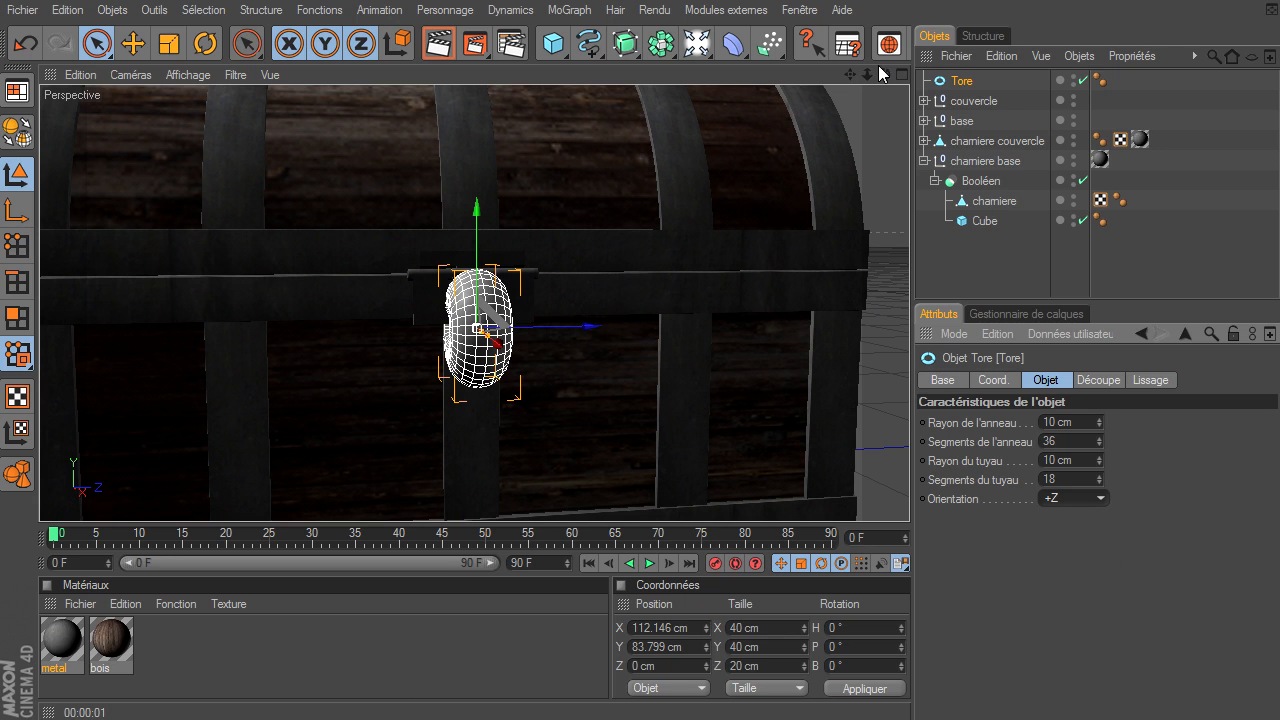
- Reshape the torus to about 18.7 cm ring radius and 3.2 cm pipe radius, and scale it down to about 14.4 cm across
drag(886, 76, 757, 186)
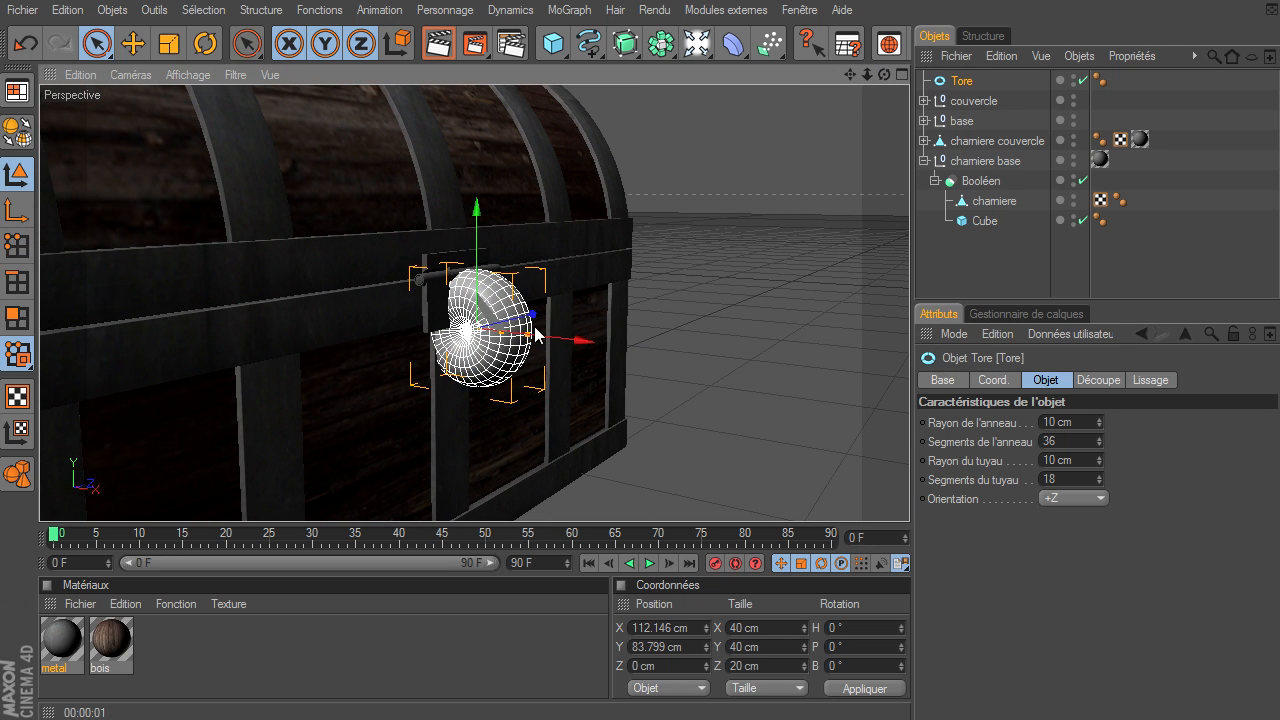
drag(505, 340, 909, 495)
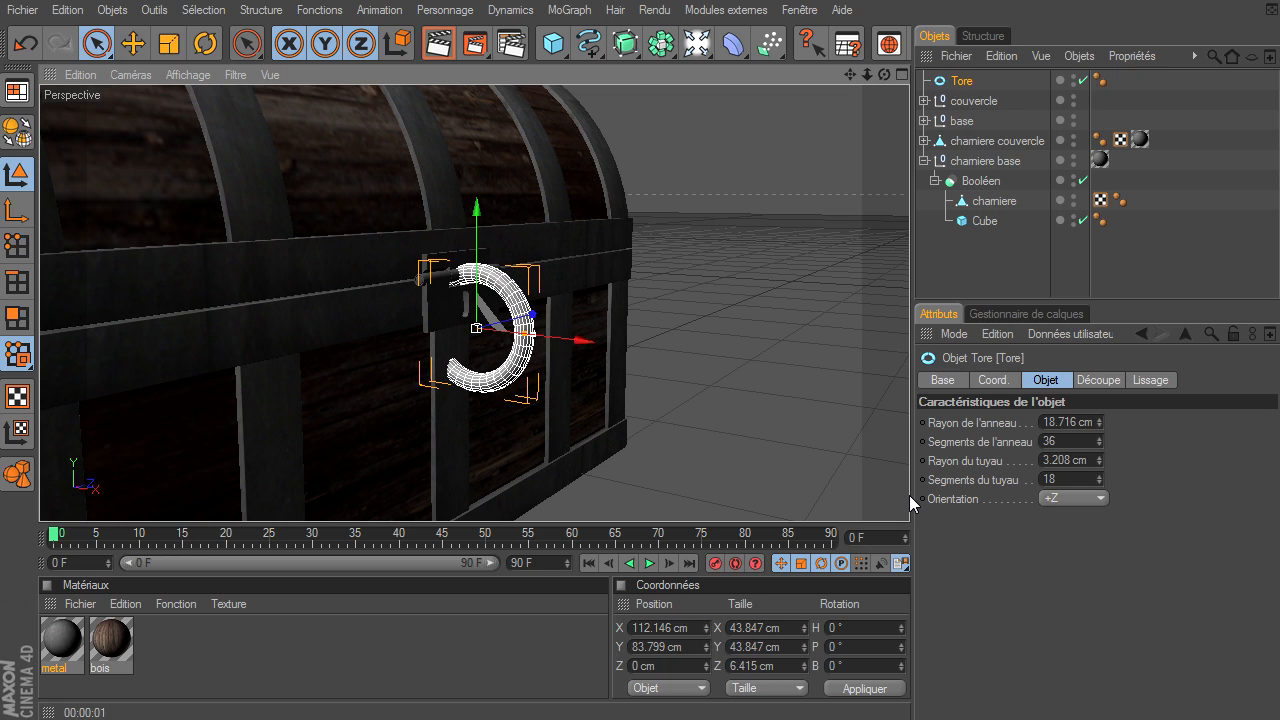
click(168, 43)
drag(468, 305, 900, 494)
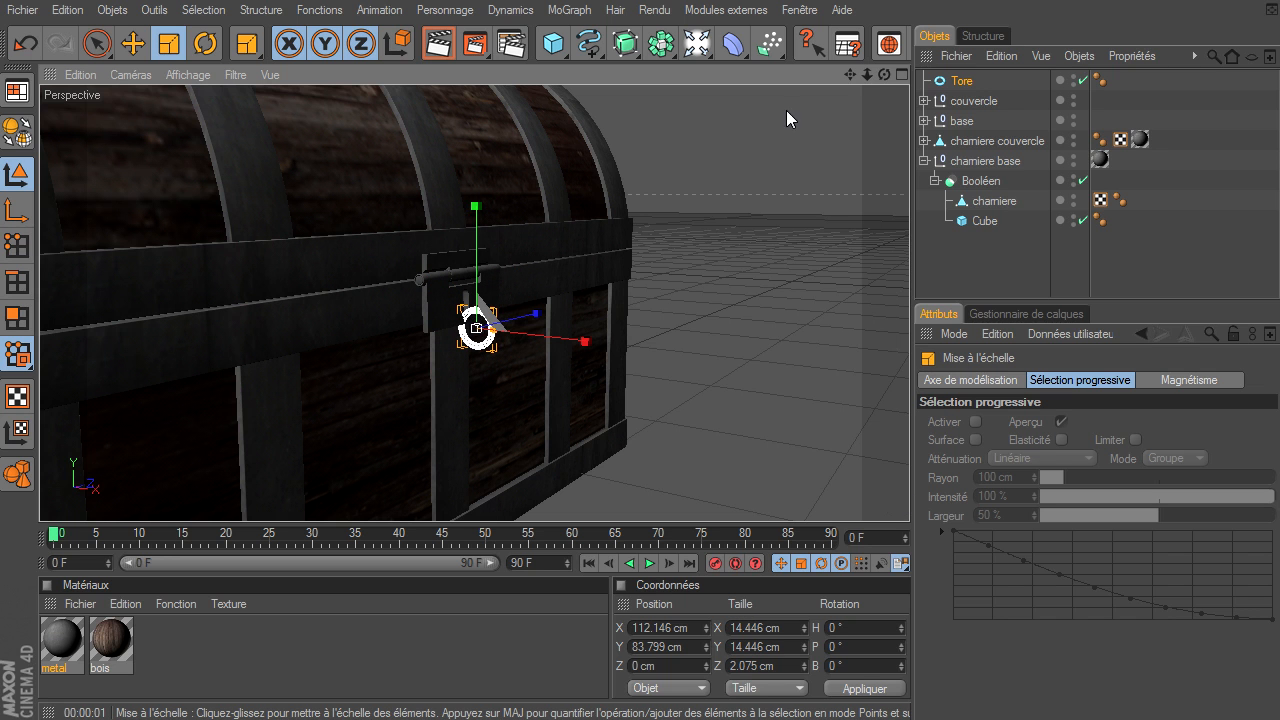
drag(884, 80, 909, 495)
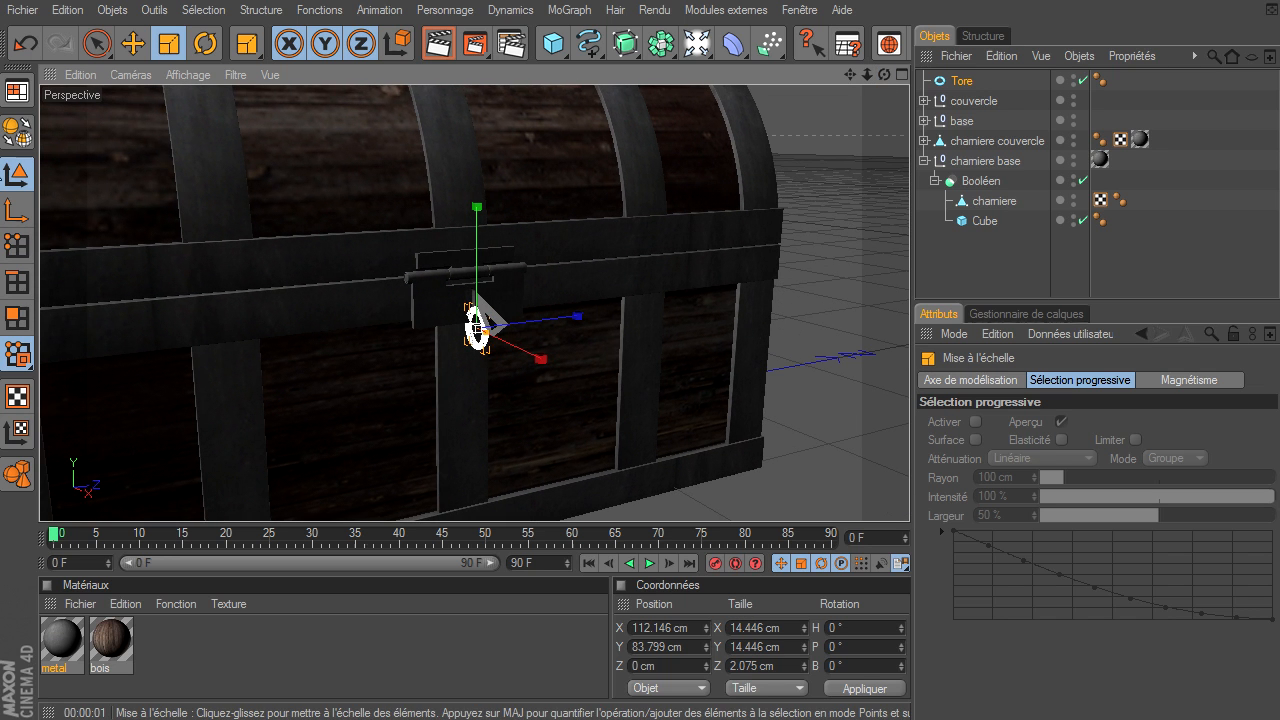
- Move the torus onto the keyhole plate, at about 105.5 cm in X and 91.7 cm in Y
click(133, 43)
drag(477, 250, 477, 226)
drag(537, 323, 537, 329)
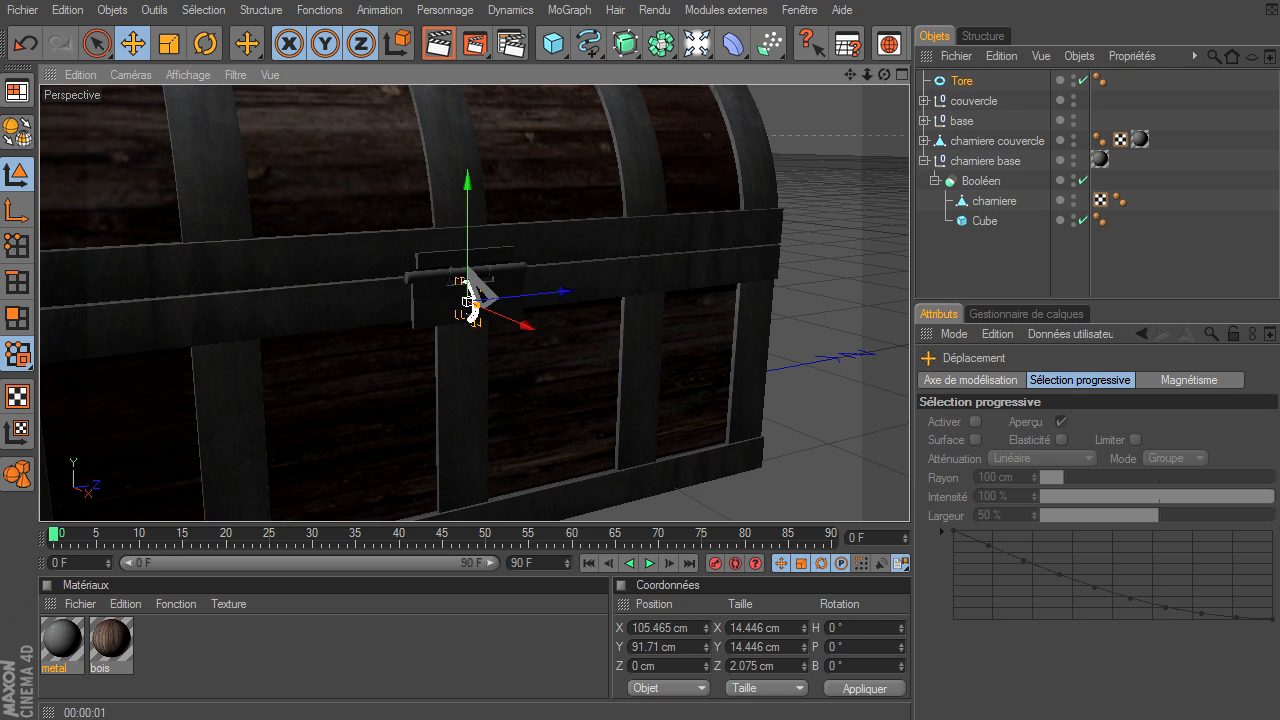
key(o)
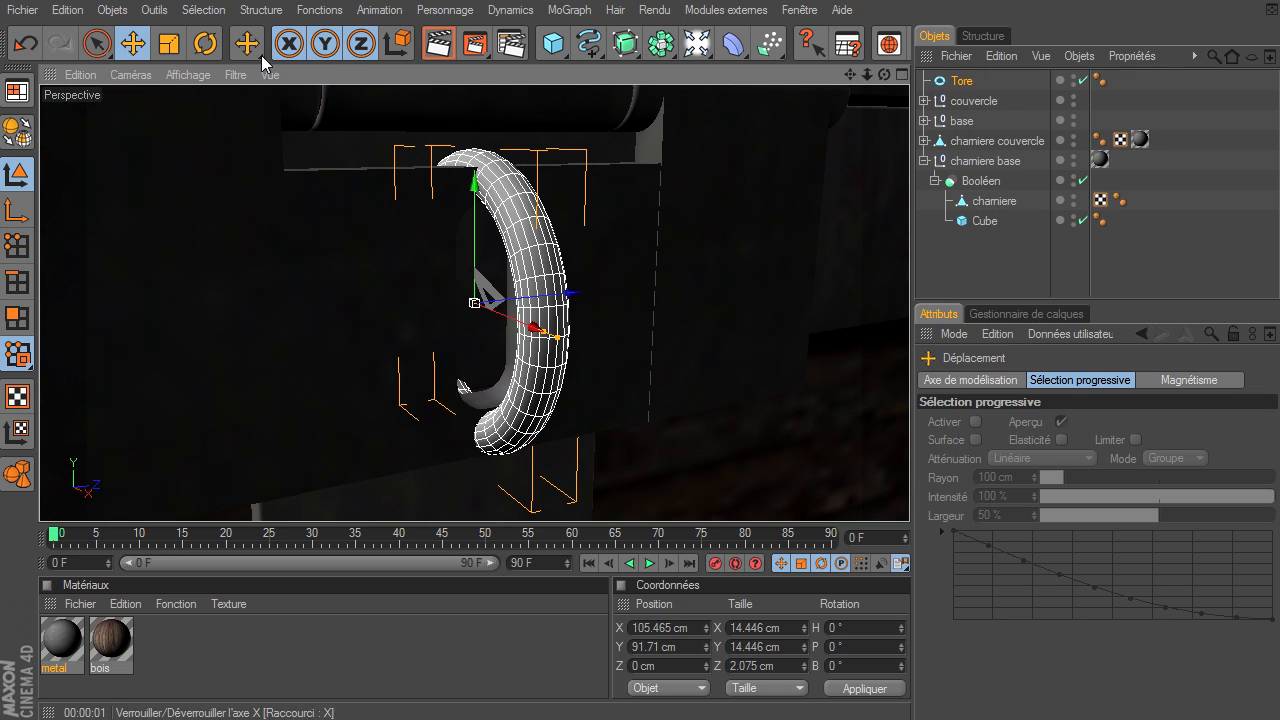
- Scale the torus down to about 9 cm across and nudge it along X to about 105.7 cm
click(160, 50)
drag(470, 308, 909, 495)
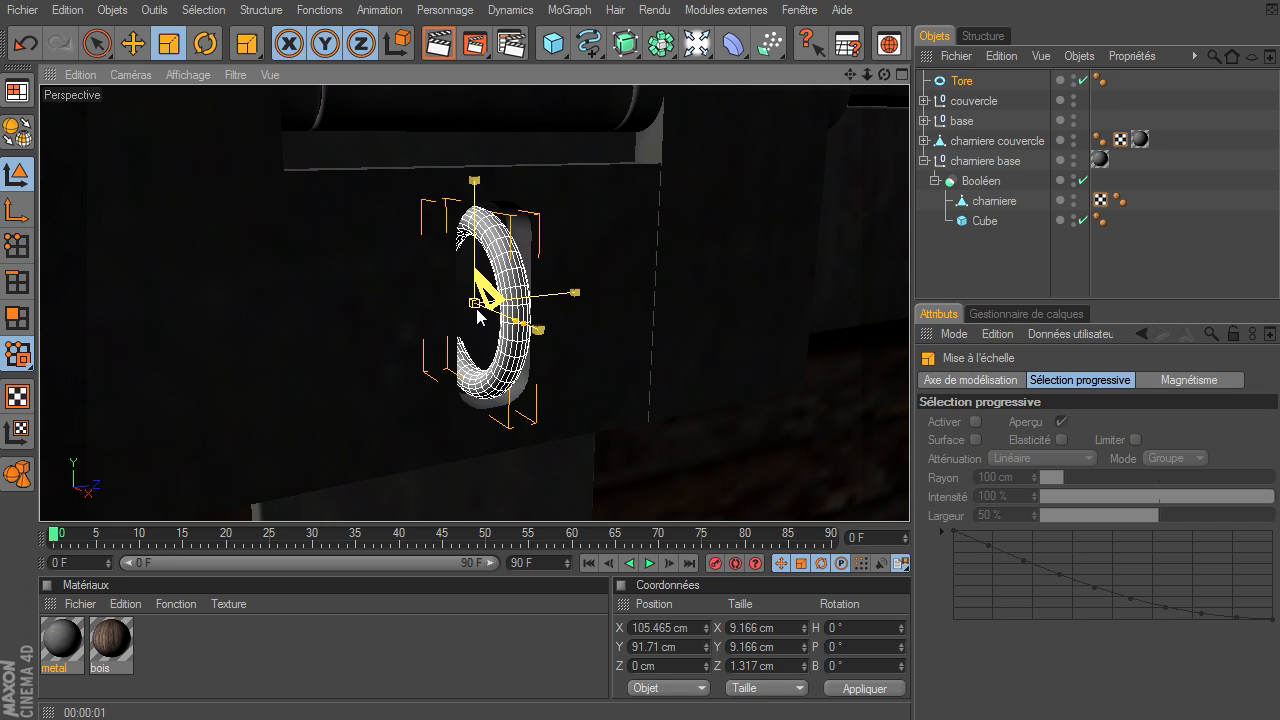
drag(884, 74, 909, 495)
drag(600, 229, 905, 493)
click(131, 43)
drag(548, 323, 612, 314)
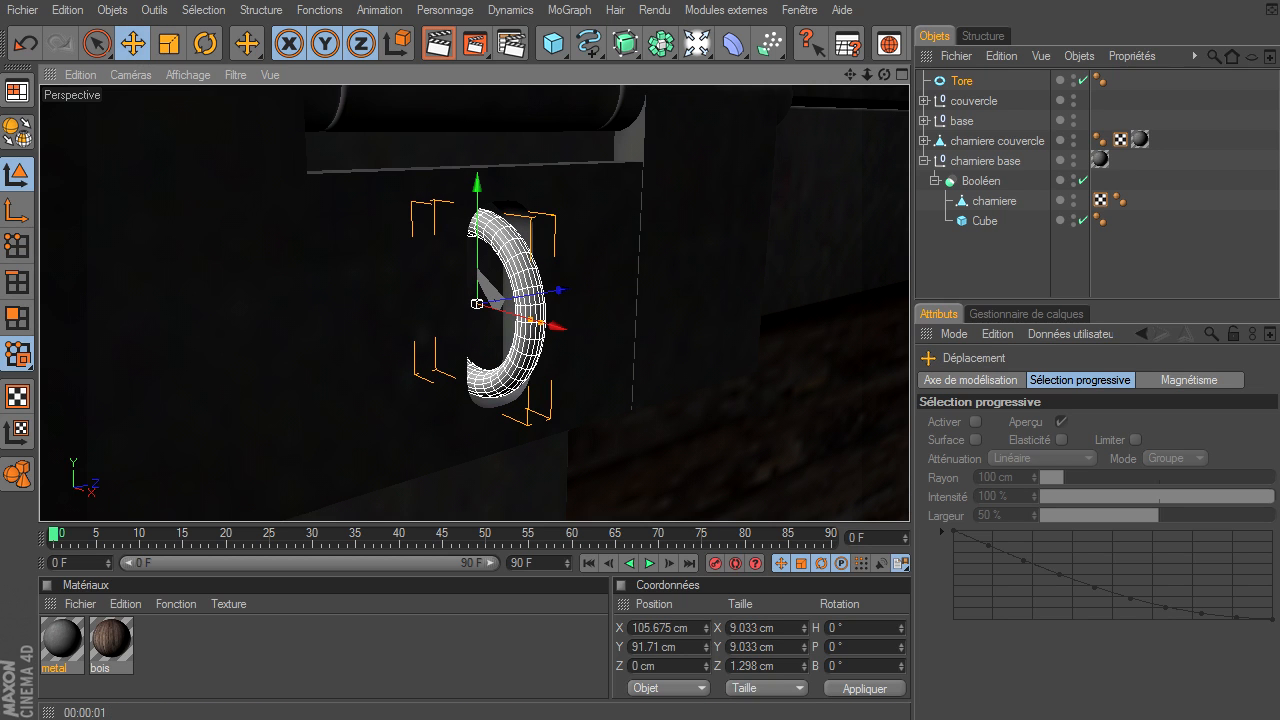
drag(884, 74, 909, 495)
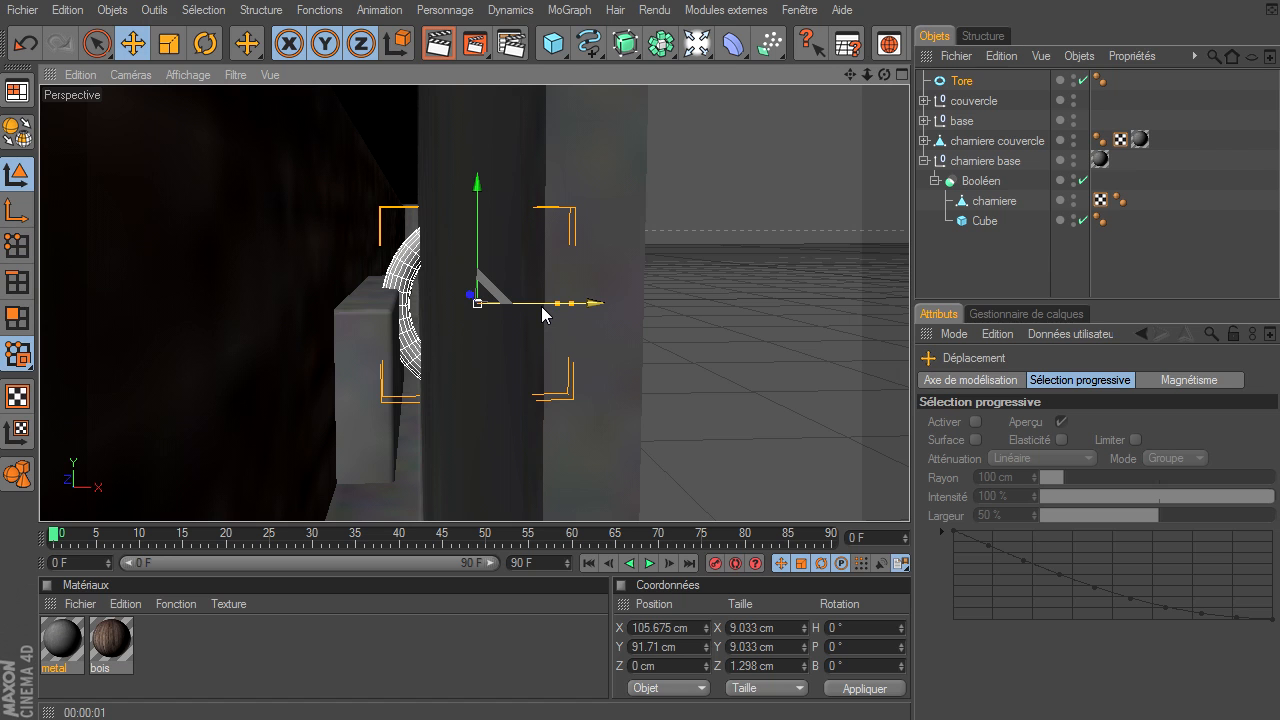
- Make the torus editable and stretch it along X to about 15 cm
click(17, 130)
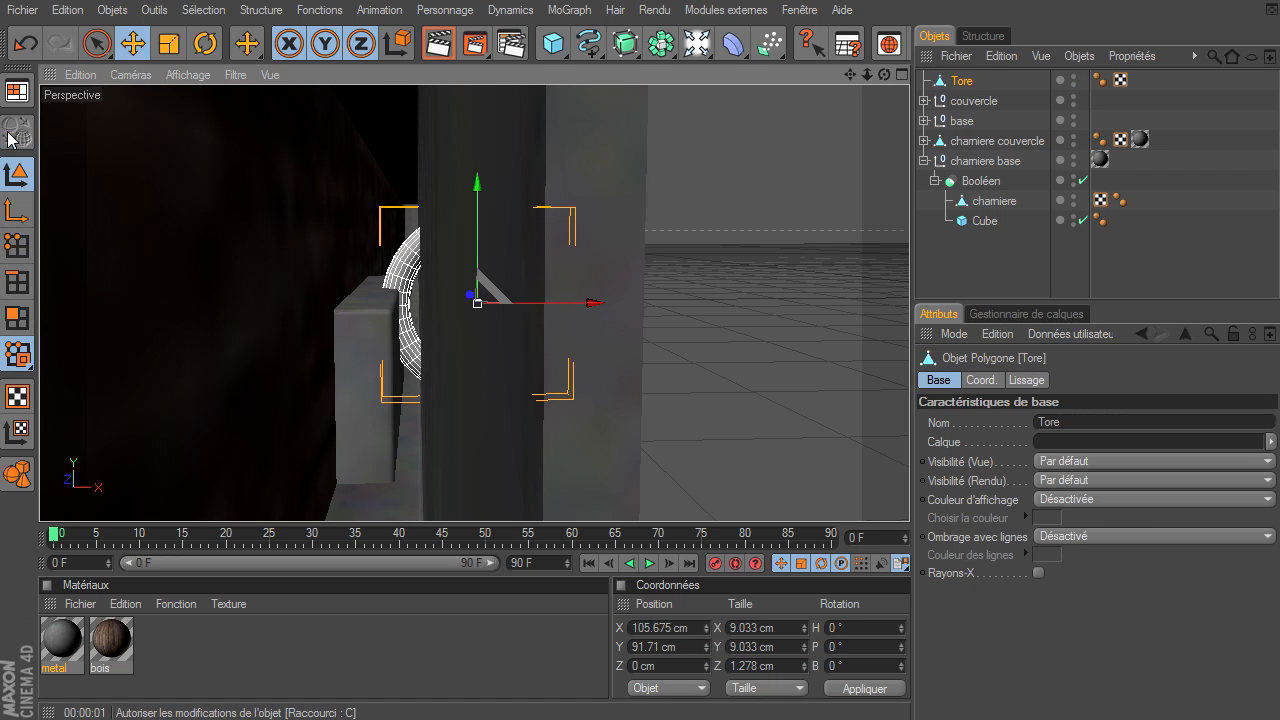
key(t)
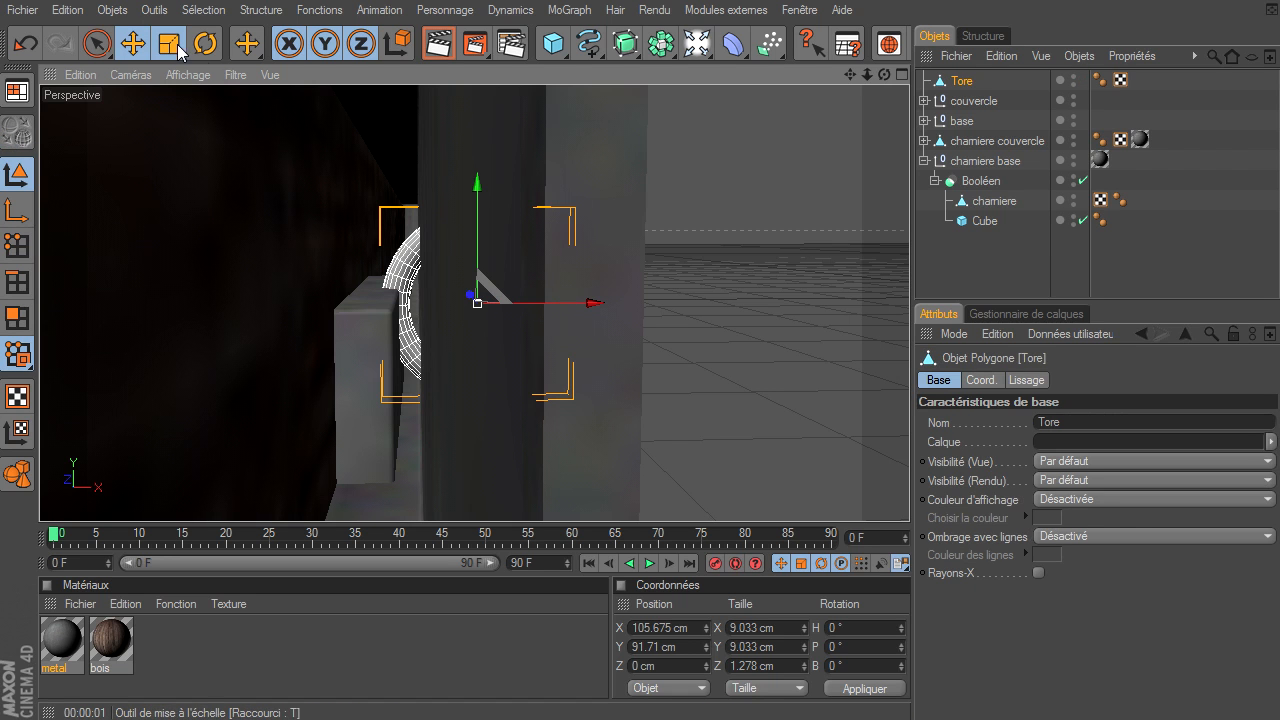
drag(909, 495, 598, 306)
drag(884, 74, 910, 495)
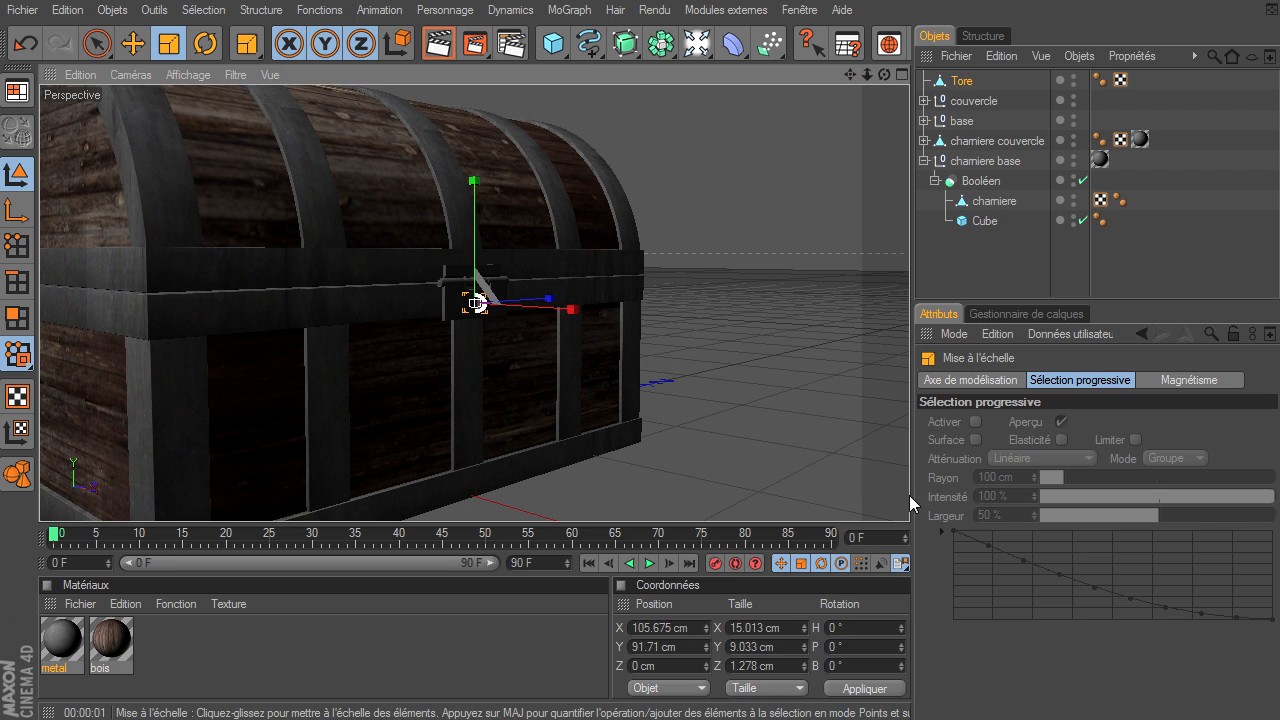
- Deselect the torus, render the whole chest in the viewport, view the metal material's settings, and render again to check
click(918, 94)
drag(884, 74, 909, 495)
click(435, 52)
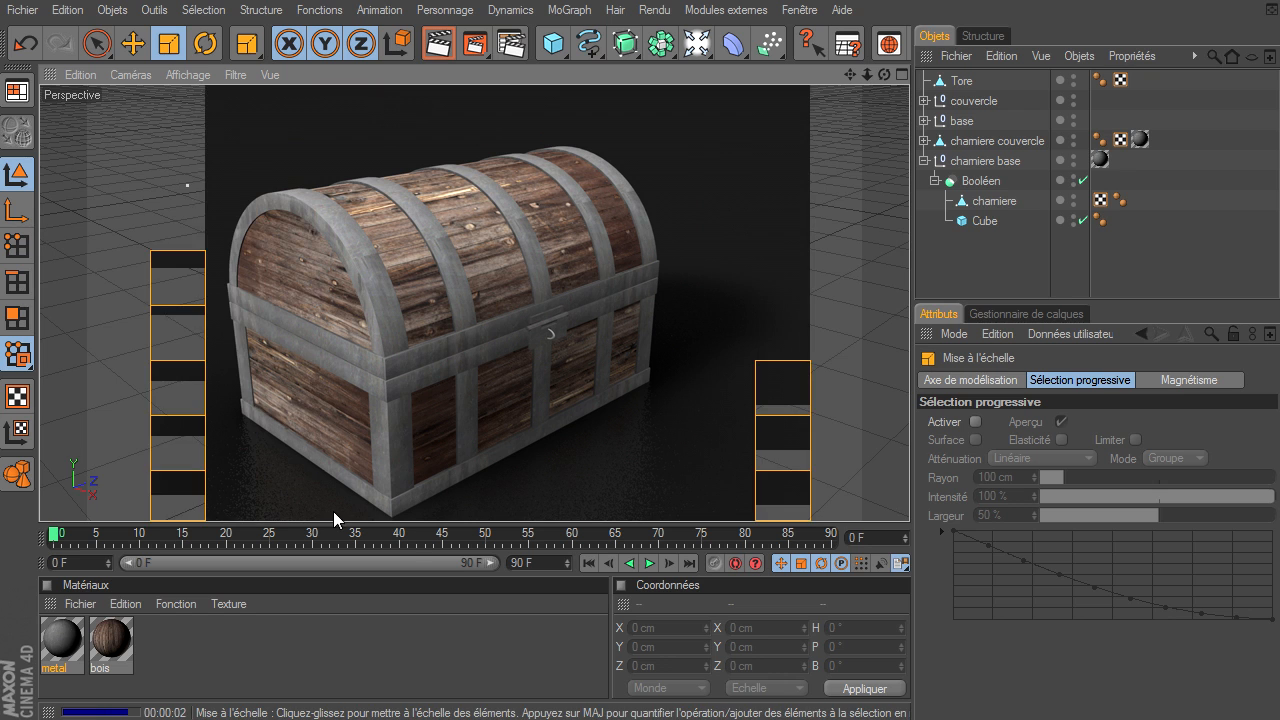
click(56, 642)
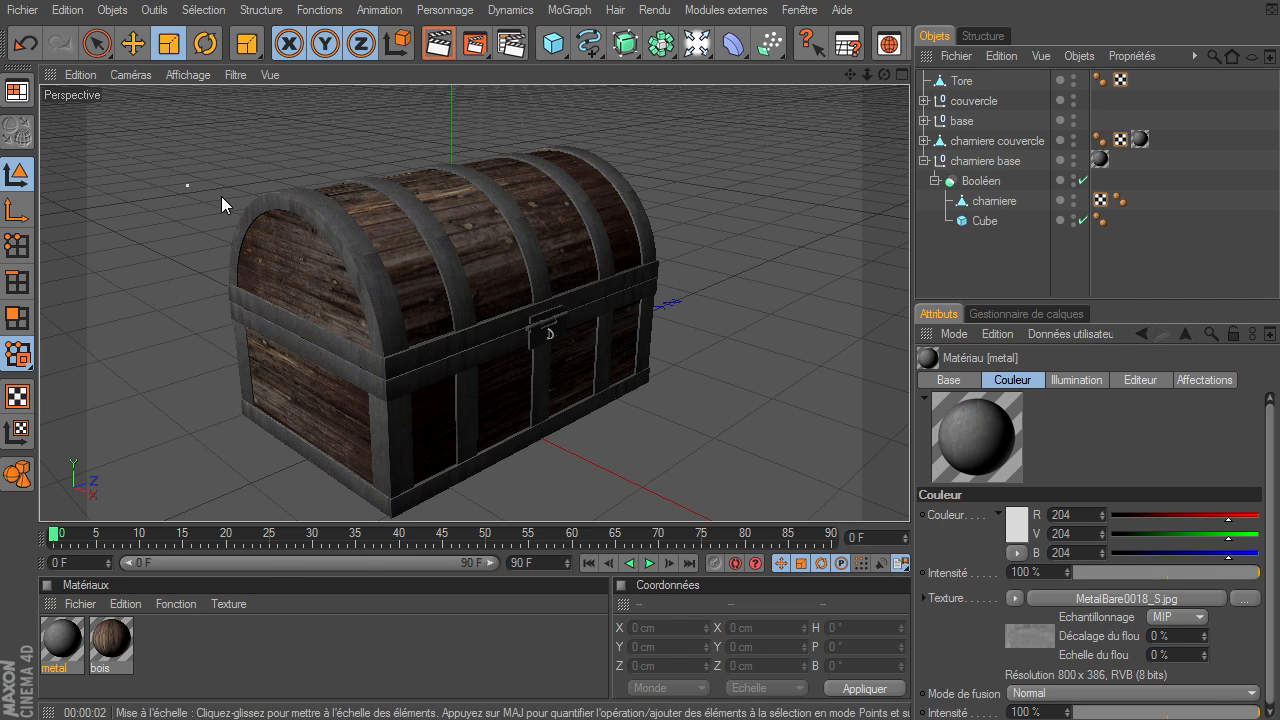
click(427, 51)
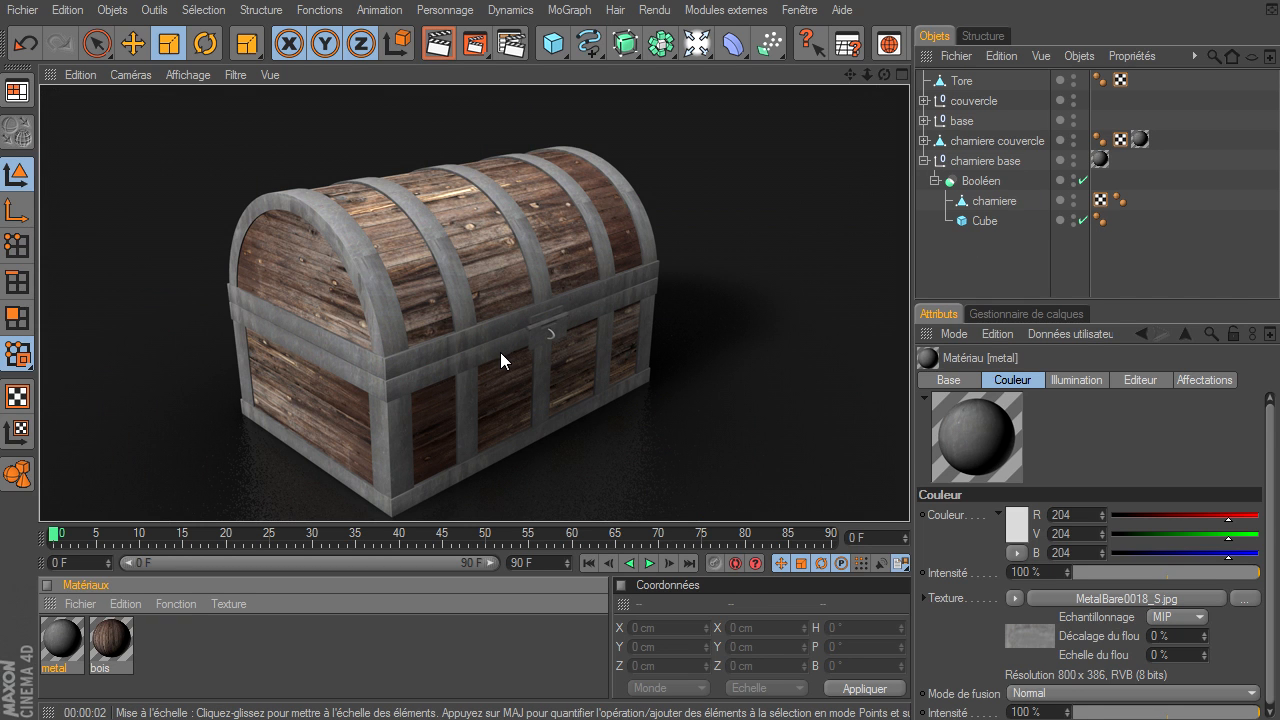
- Select the base's upper metal band "Cube.2" and its metal texture tag inside the "base metal" group
click(500, 352)
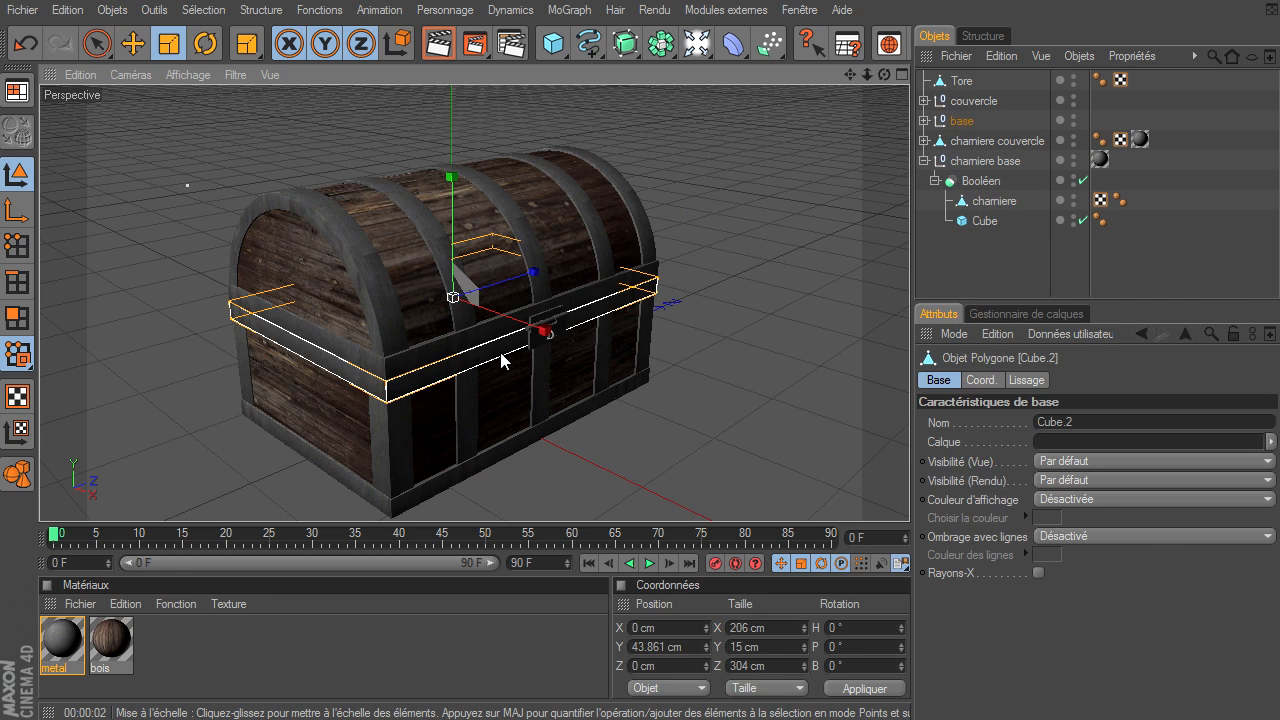
click(924, 121)
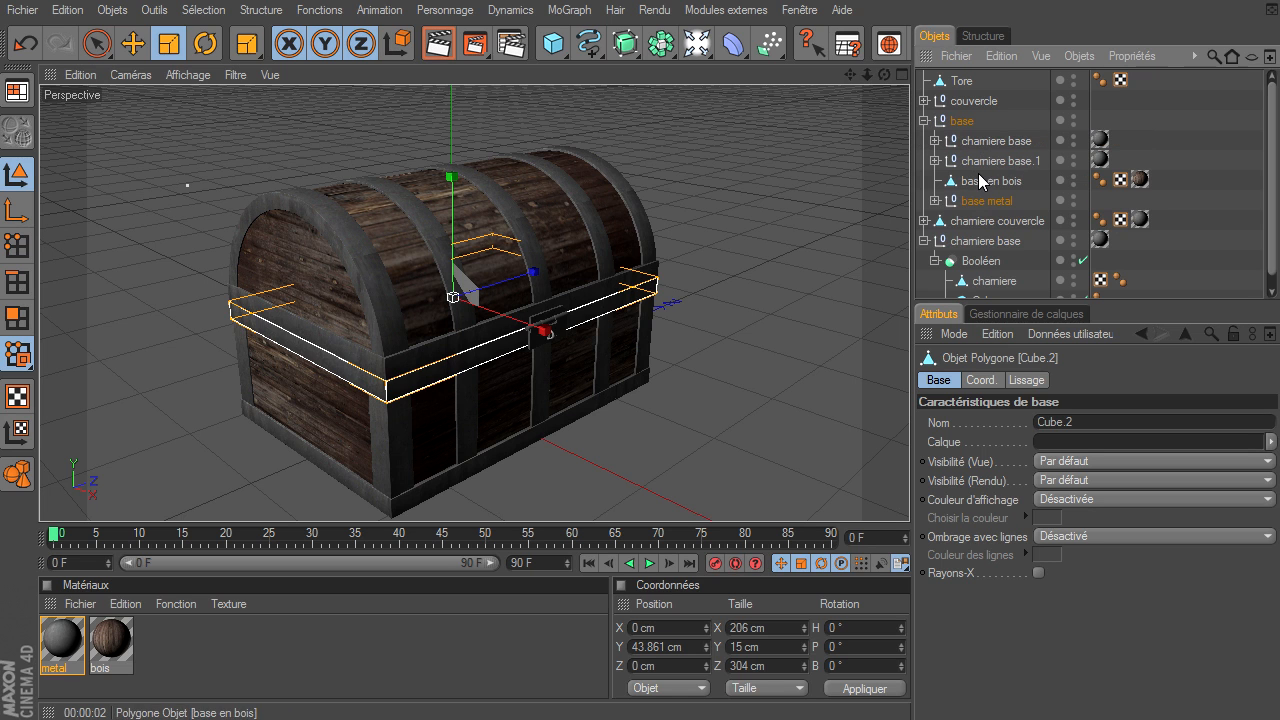
click(933, 201)
scroll(1022, 232, down, 5)
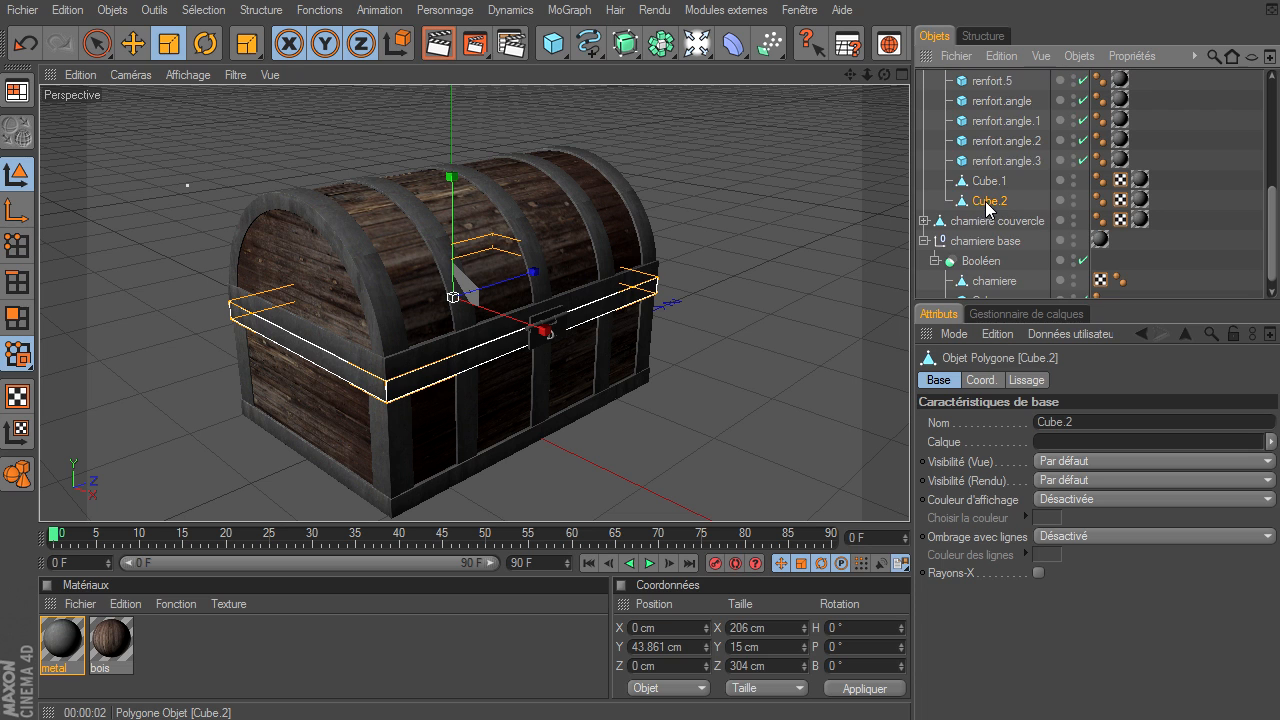
click(1140, 200)
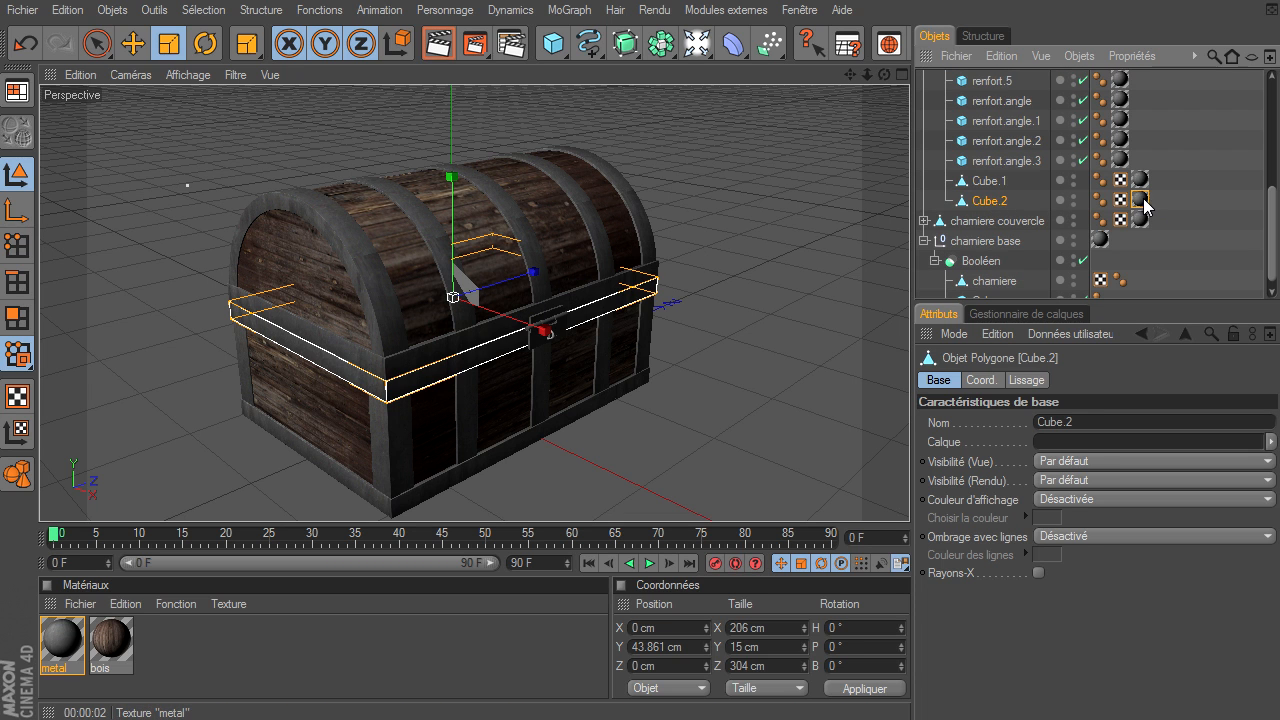
- Shift the upper base band's metal texture projection upward along Y and render the view to check it
click(17, 397)
click(141, 46)
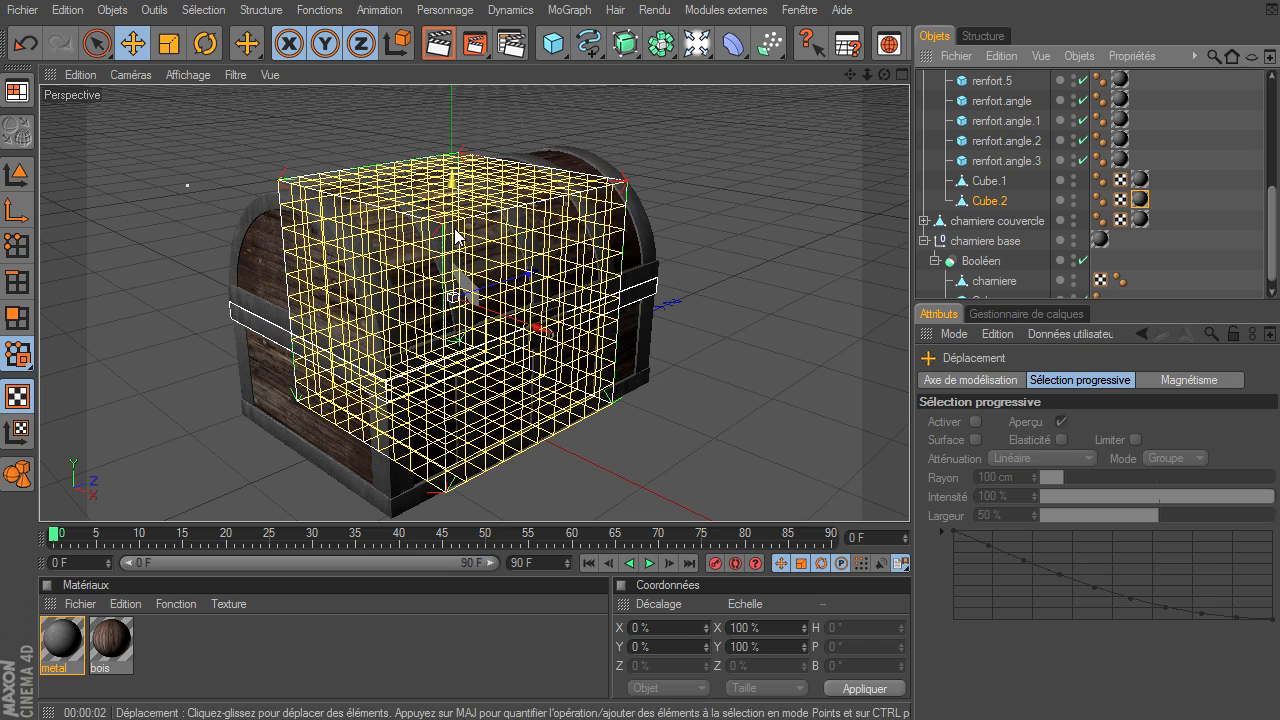
drag(909, 495, 909, 450)
click(438, 44)
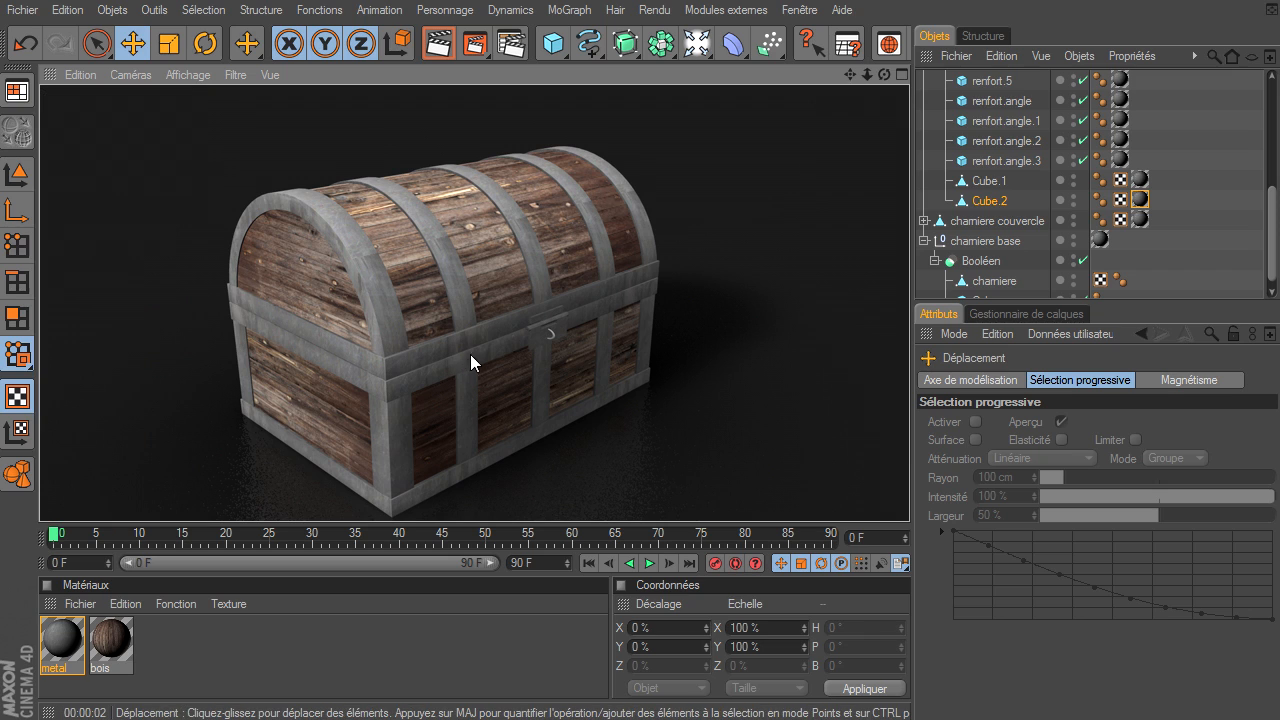
- Shift the band's metal texture projection backward along Z, return to model mode, and render the view
click(1139, 199)
drag(512, 221, 467, 232)
drag(909, 495, 909, 495)
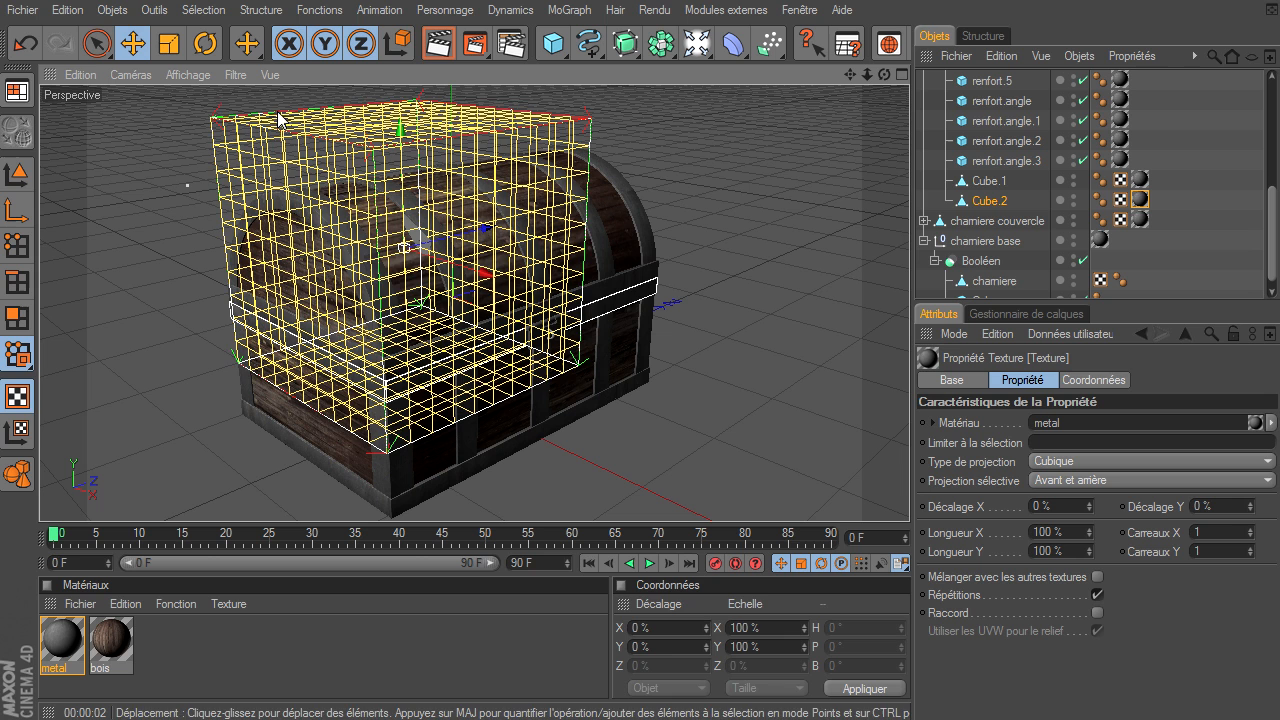
click(16, 174)
click(438, 43)
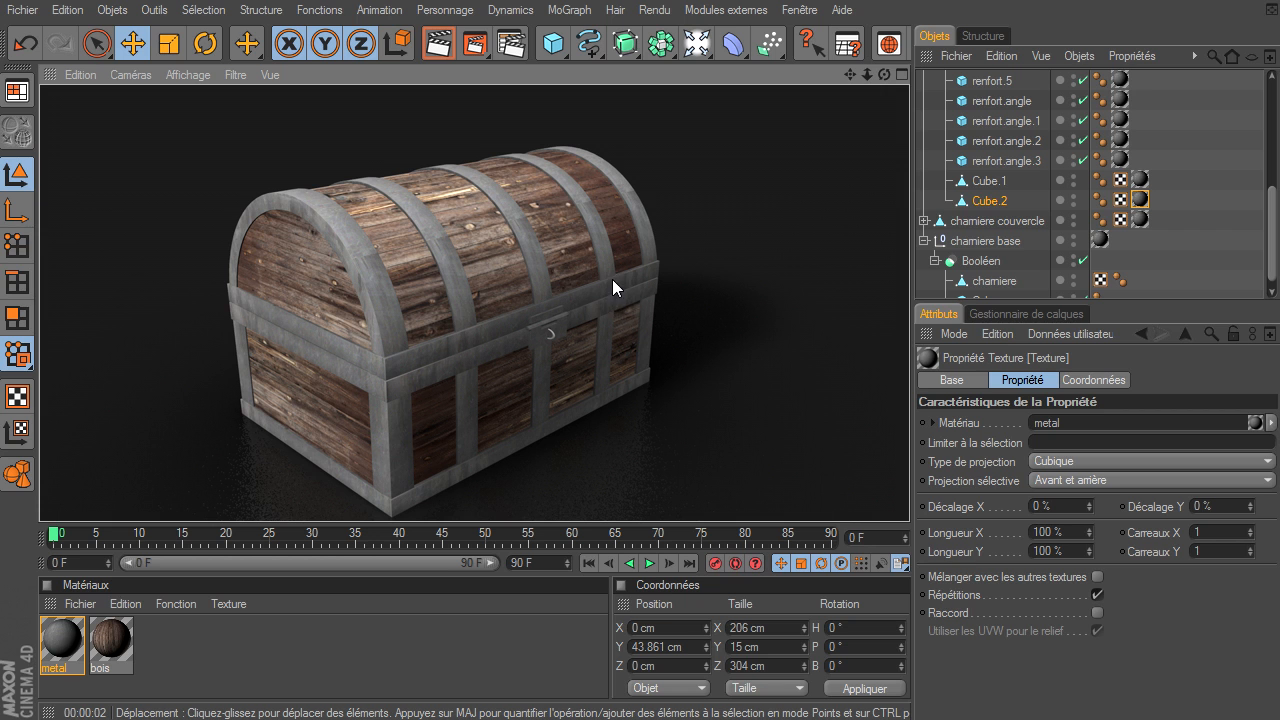
- View the metal material's settings, deselect the band, and render the chest from a lower, more frontal angle
drag(883, 76, 909, 495)
click(62, 642)
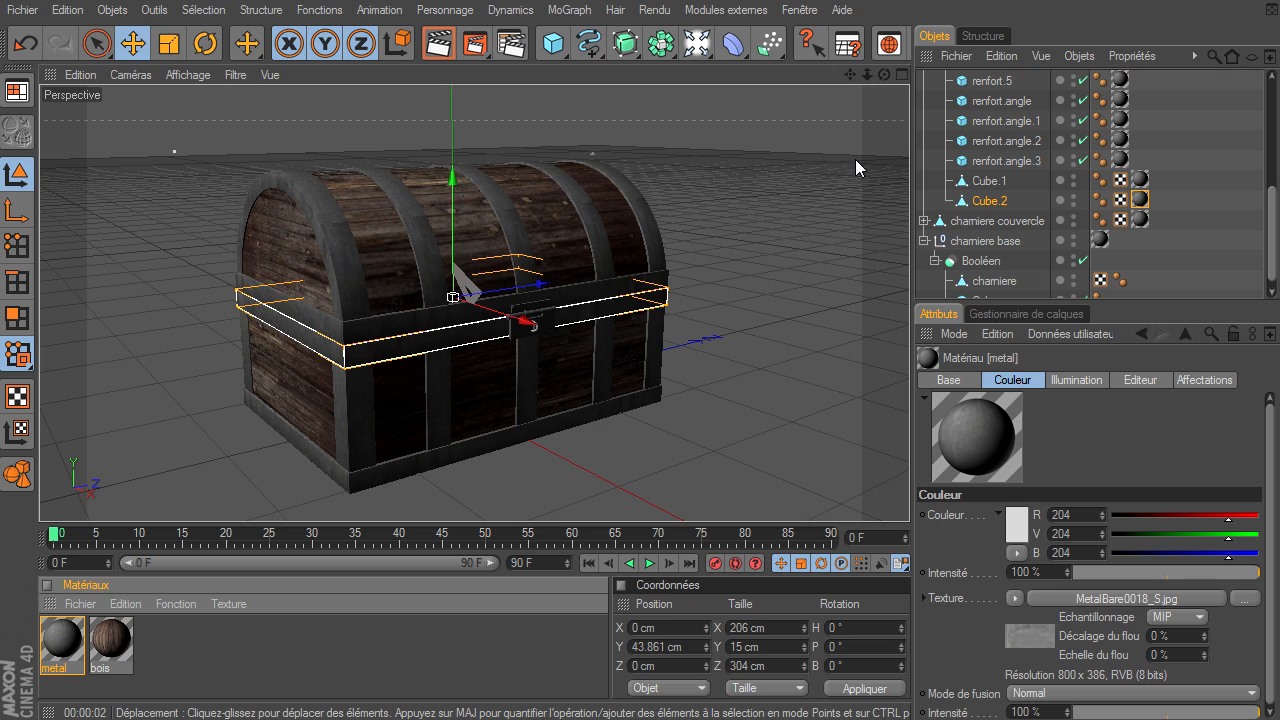
click(411, 110)
click(437, 43)
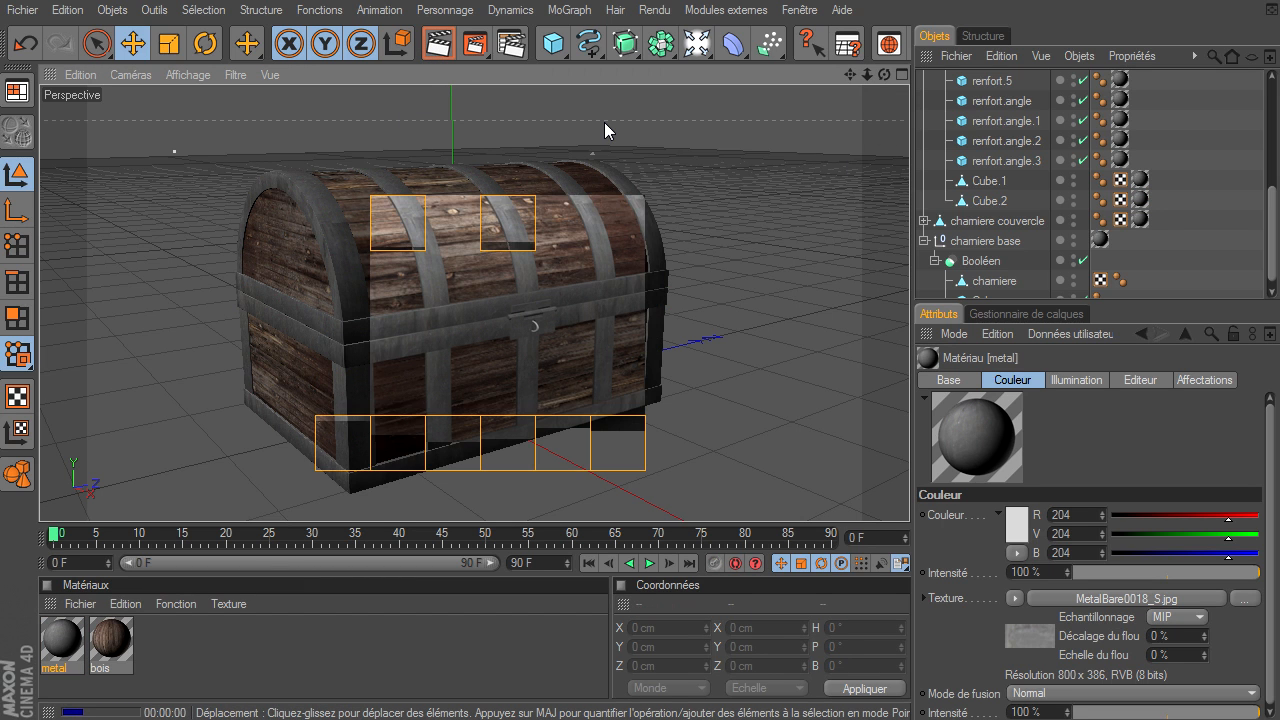